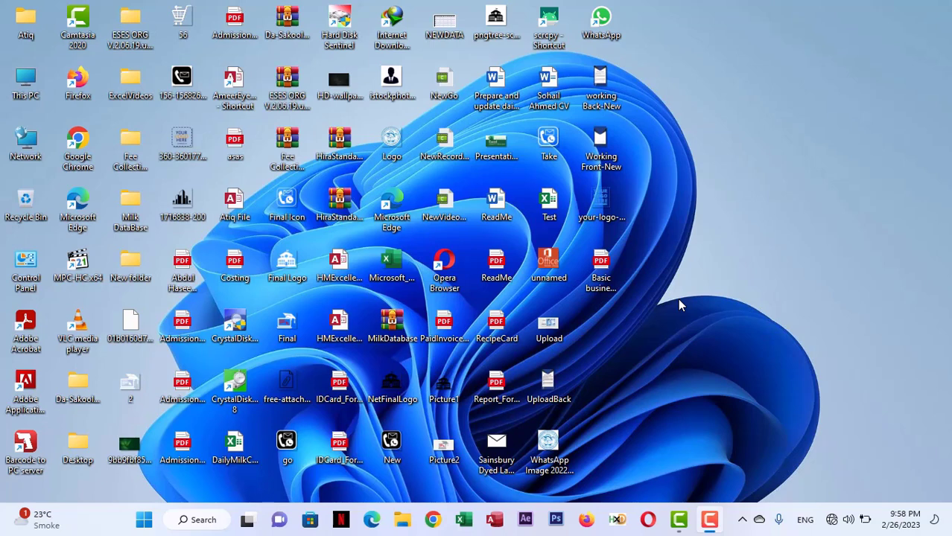
- Open Basic business invoice1.pdf from the desktop and review the invoice layout from the company header down to the totals
double_click(609, 266)
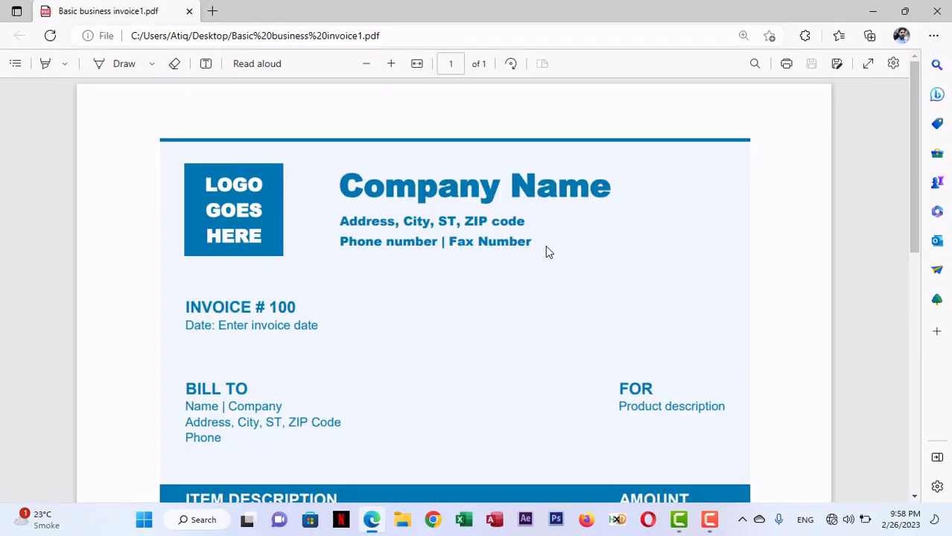
scroll(511, 234, down, 10)
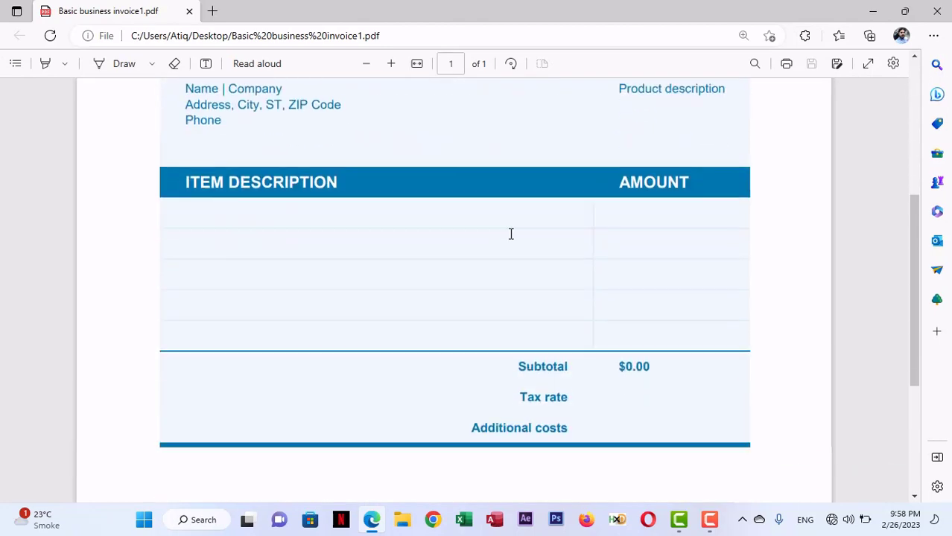
scroll(511, 234, up, 10)
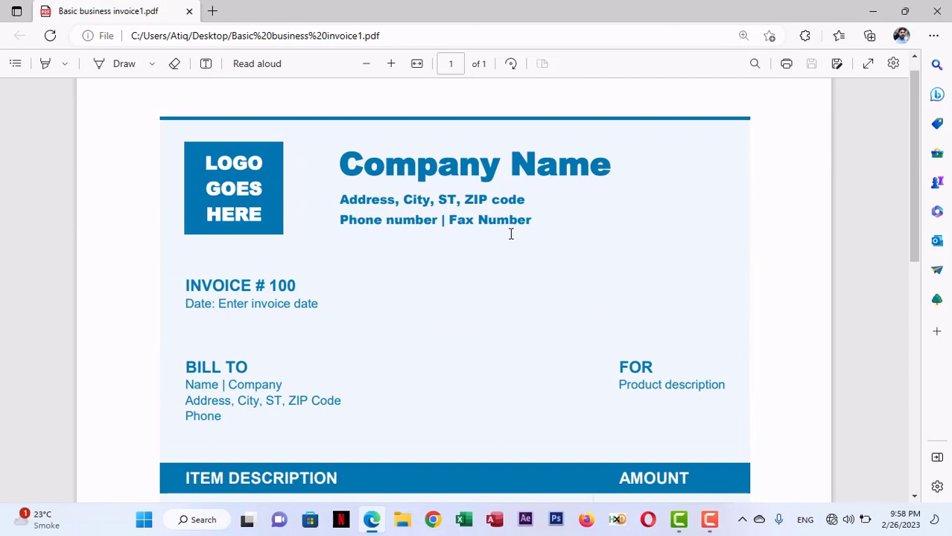
scroll(510, 234, up, 1)
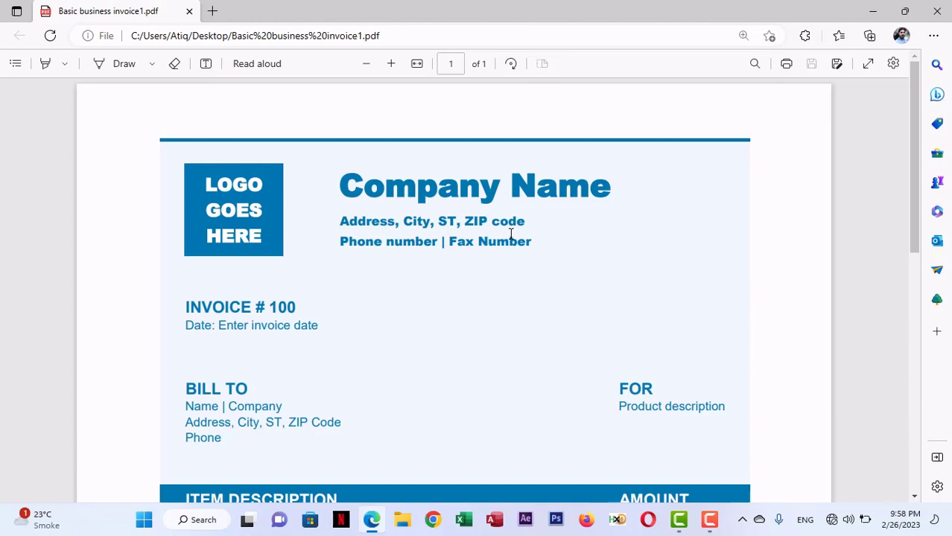
scroll(511, 233, down, 8)
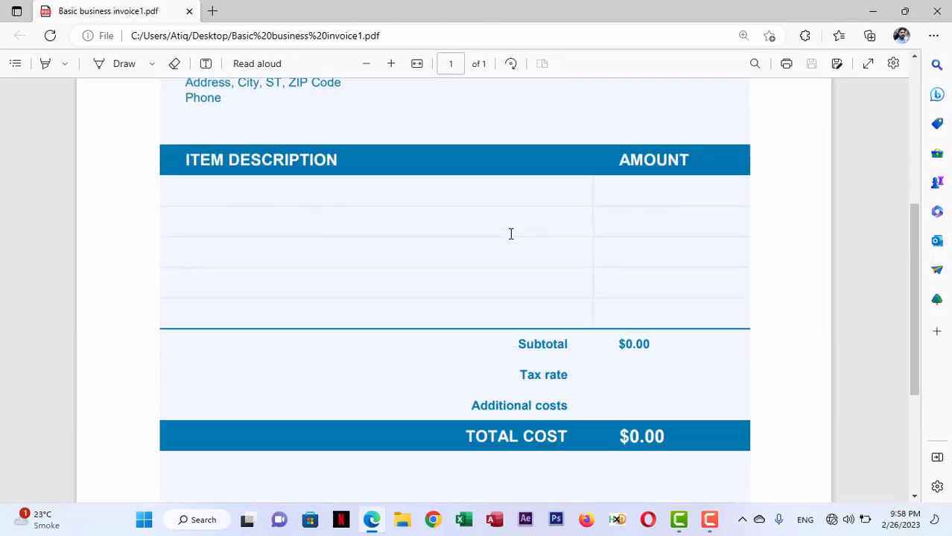
scroll(511, 233, up, 8)
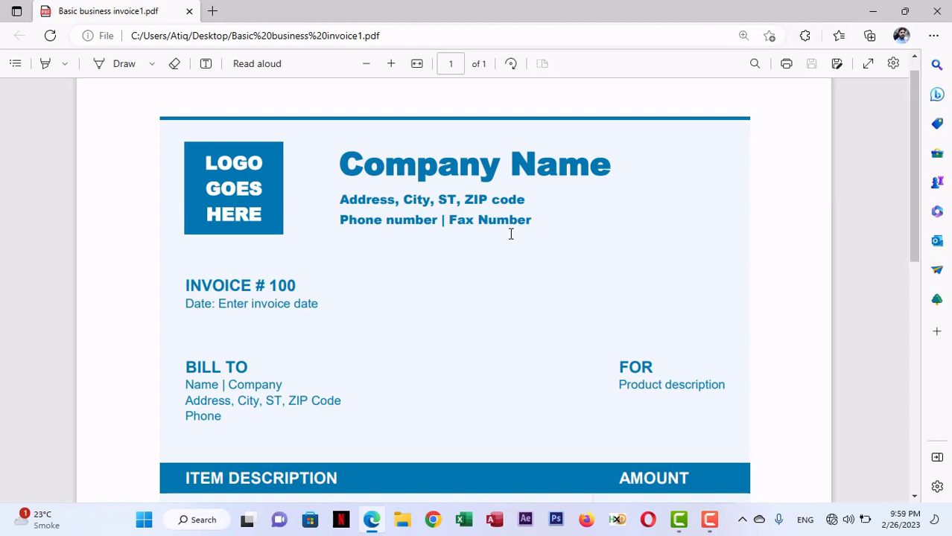
scroll(511, 234, up, 1)
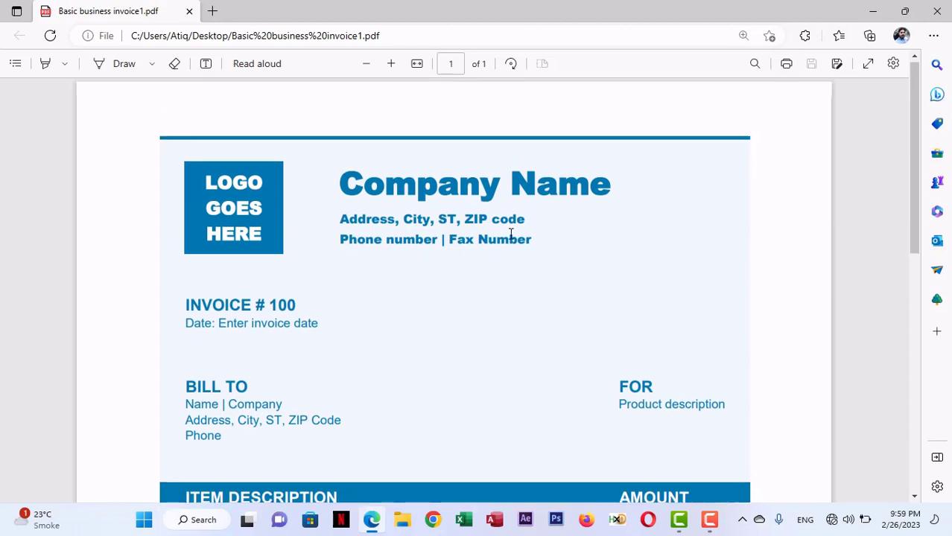
- Launch Excel in a maximized window and create a new blank workbook
click(464, 519)
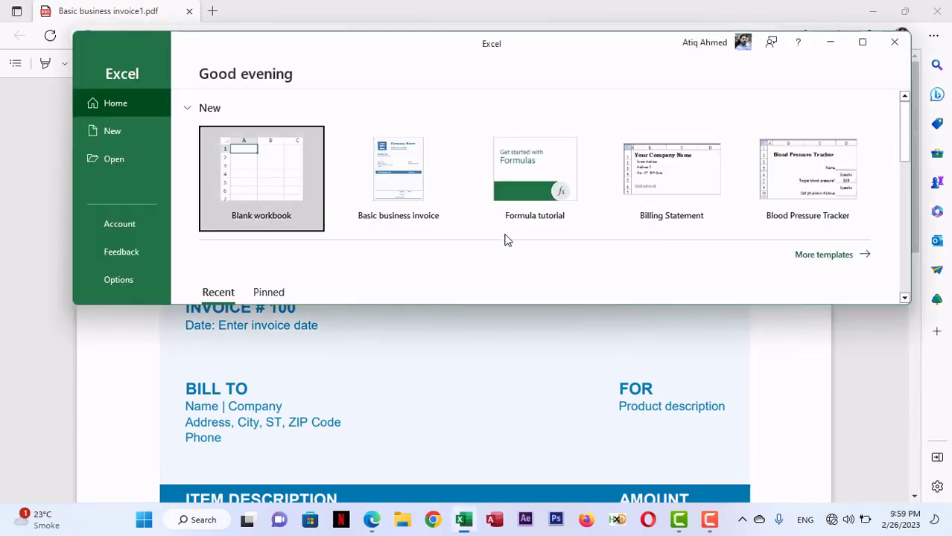
click(861, 41)
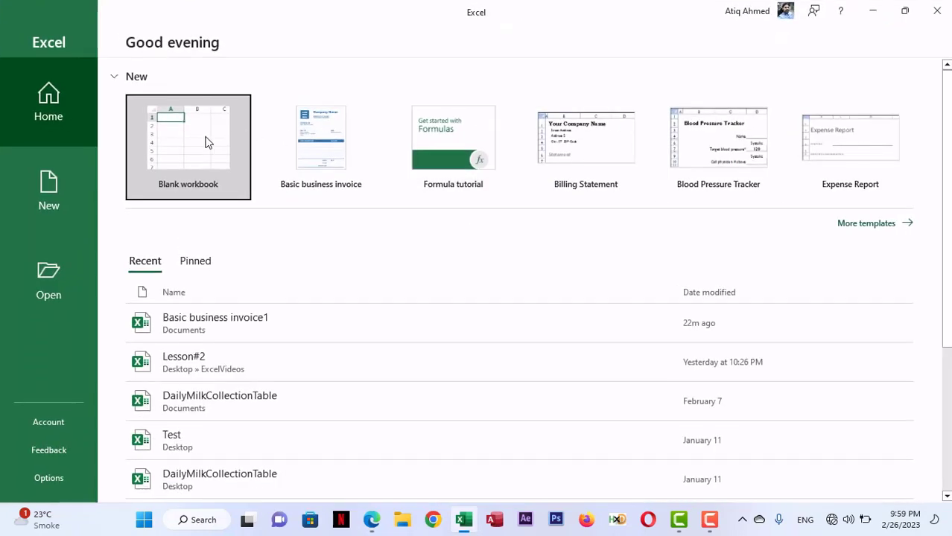
click(208, 143)
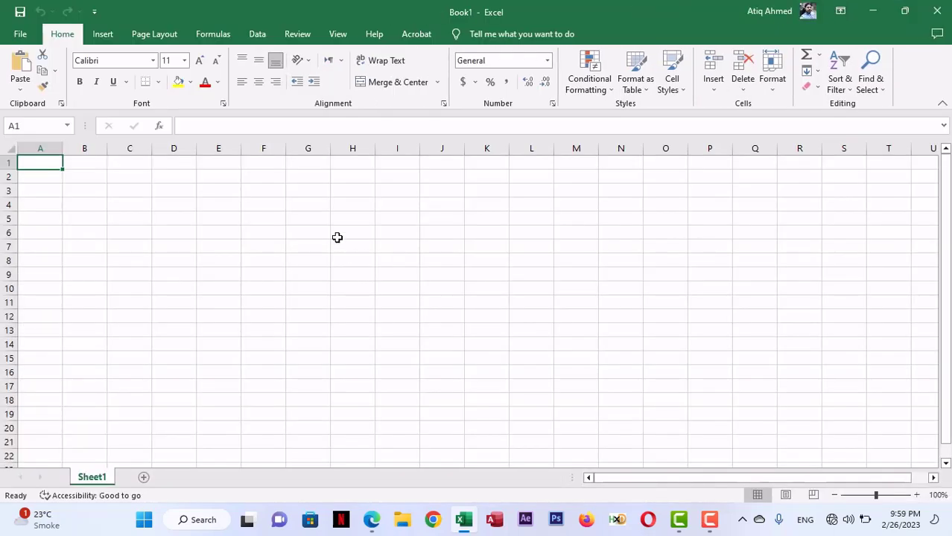
- Return to the invoice PDF in Edge and examine its header, billing details, item table, cost rows and closing payment notes
click(875, 12)
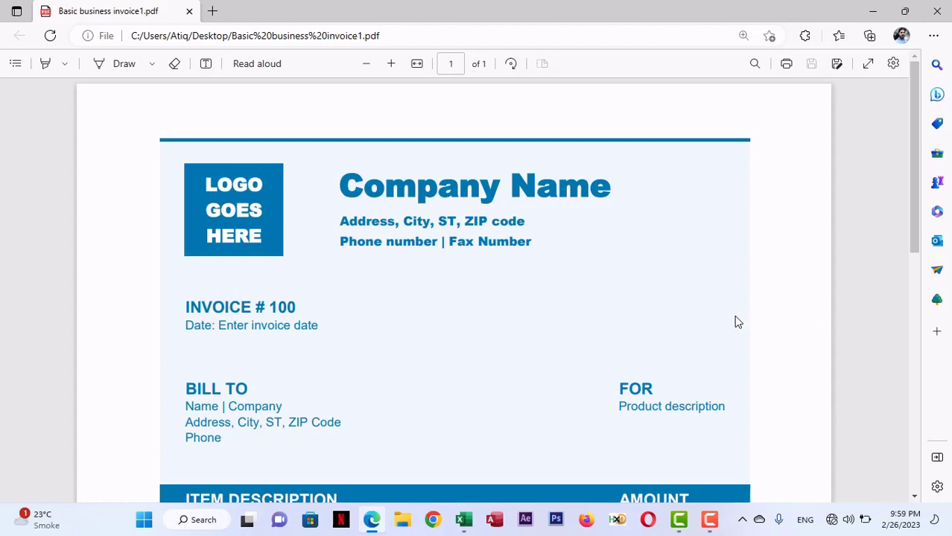
scroll(503, 253, down, 8)
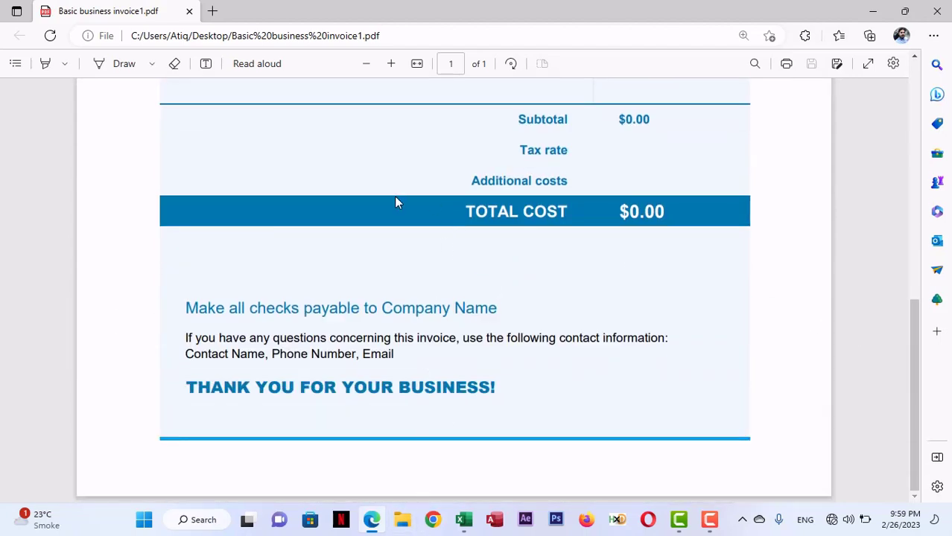
scroll(393, 197, up, 8)
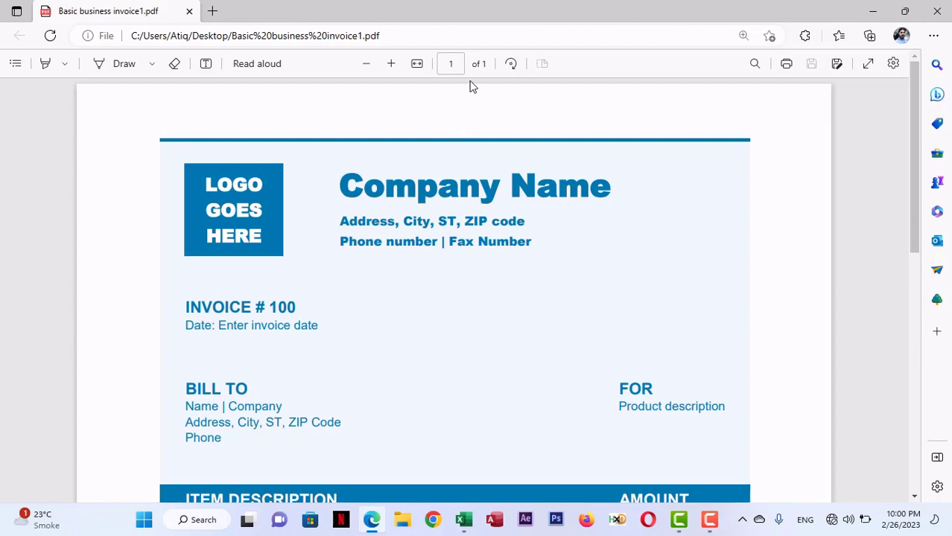
scroll(477, 221, down, 8)
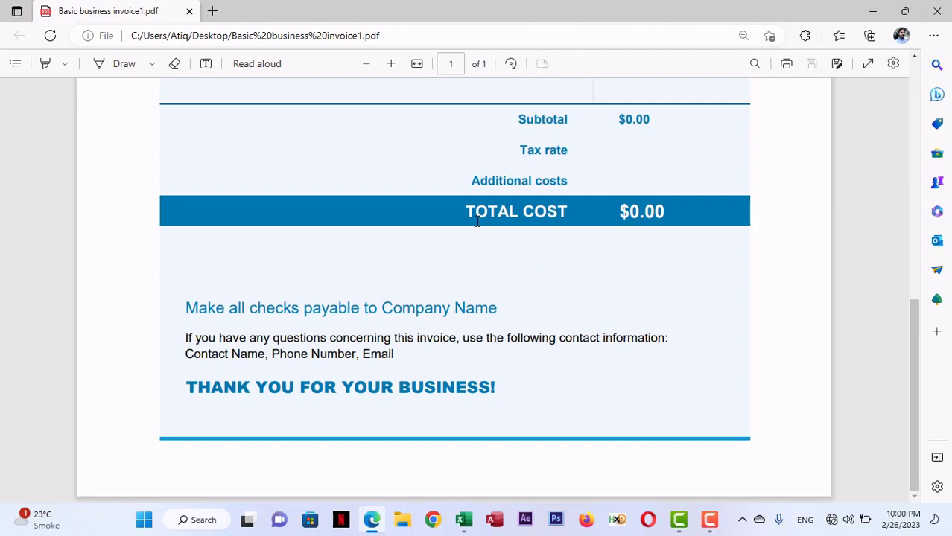
scroll(477, 221, up, 8)
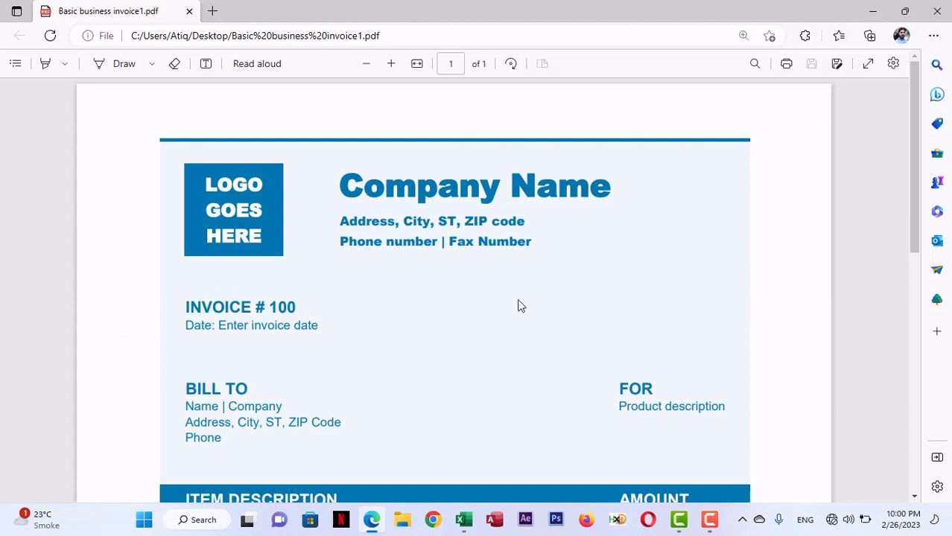
scroll(503, 280, down, 8)
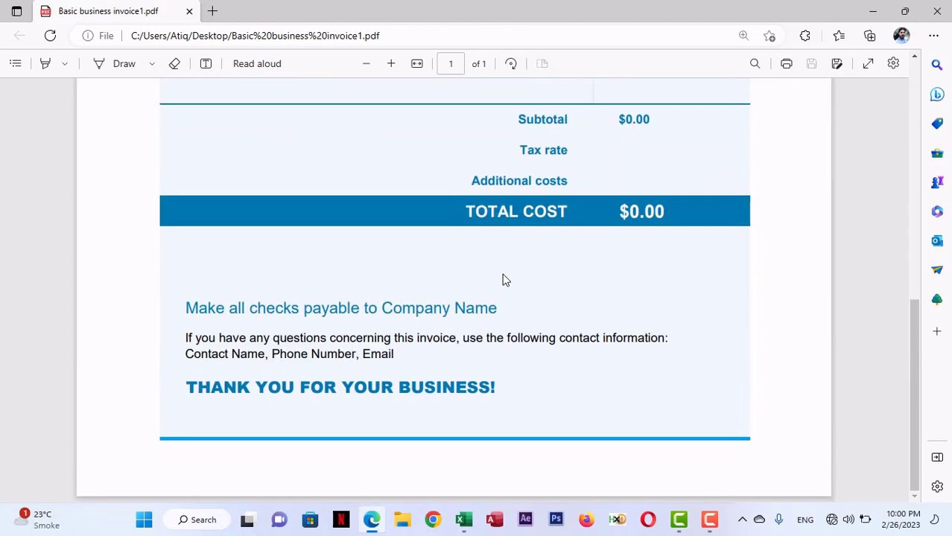
scroll(503, 280, up, 10)
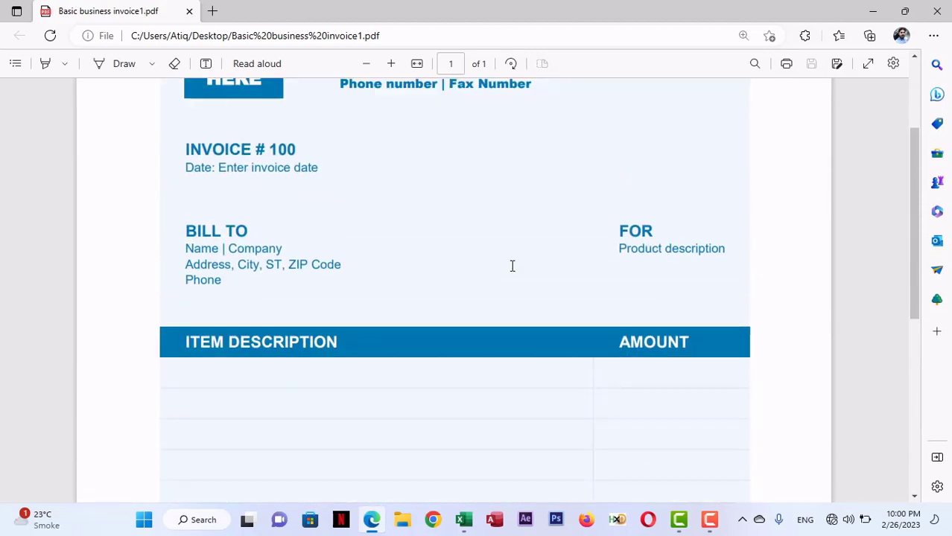
scroll(511, 266, up, 3)
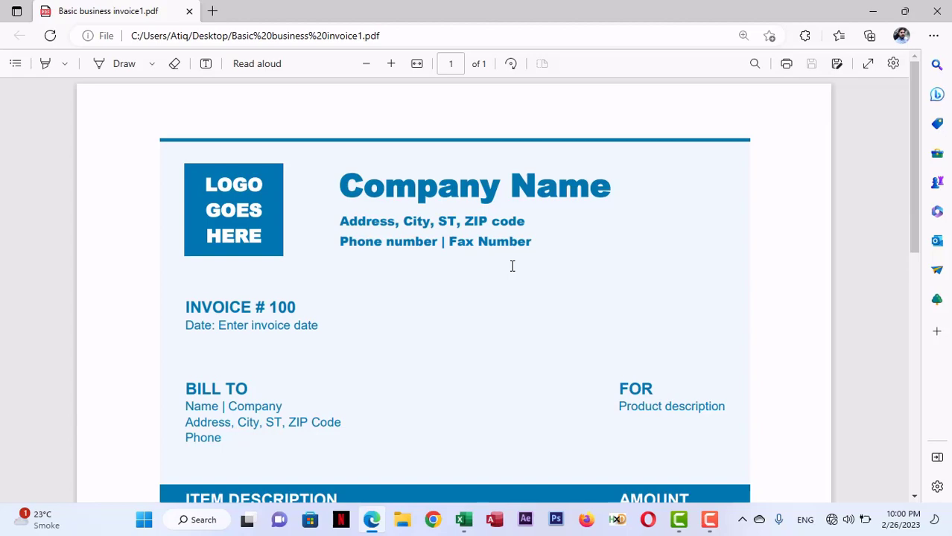
scroll(511, 265, down, 10)
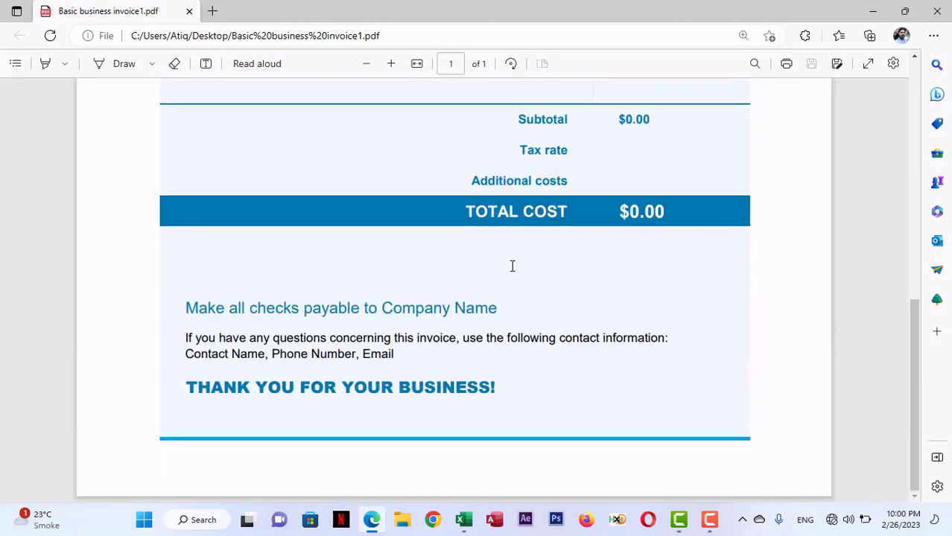
scroll(512, 266, up, 10)
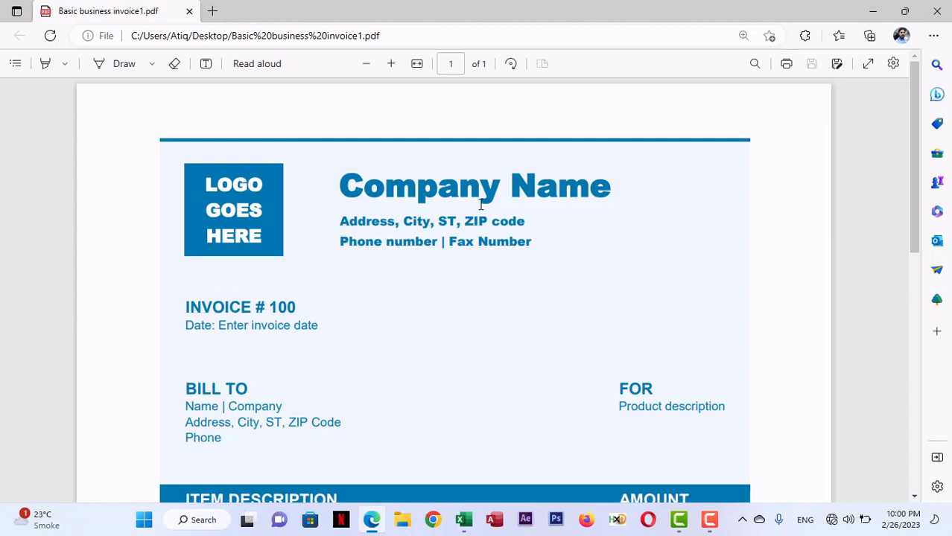
scroll(480, 204, down, 5)
scroll(480, 204, down, 3)
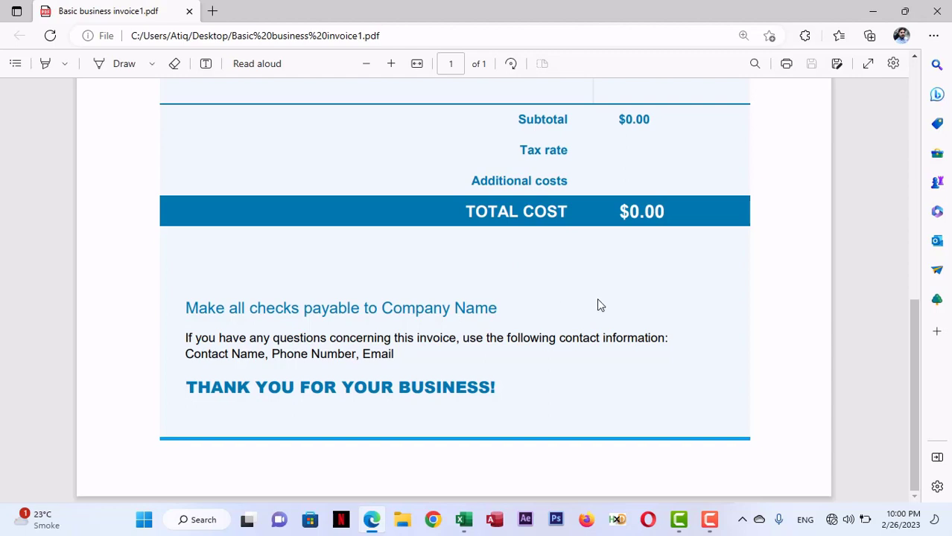
scroll(596, 304, up, 6)
scroll(600, 305, up, 2)
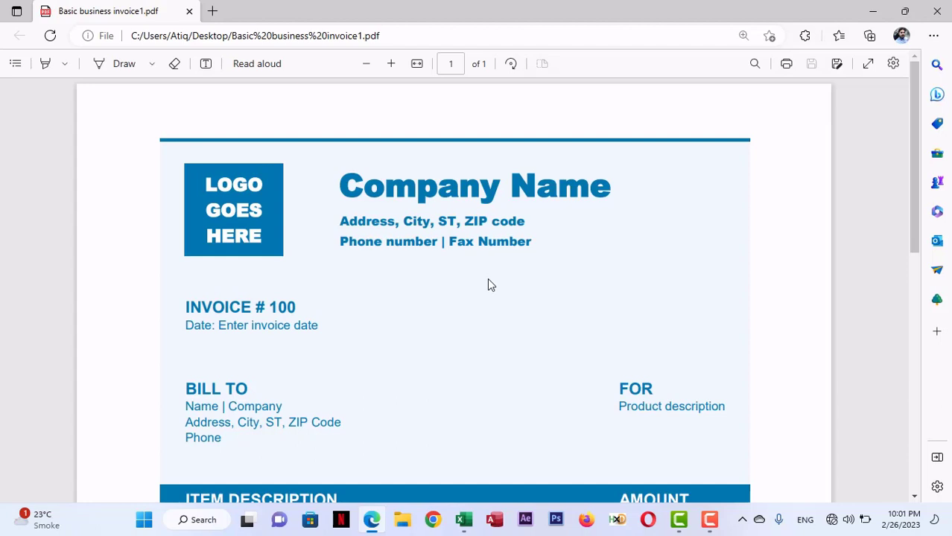
scroll(487, 283, down, 8)
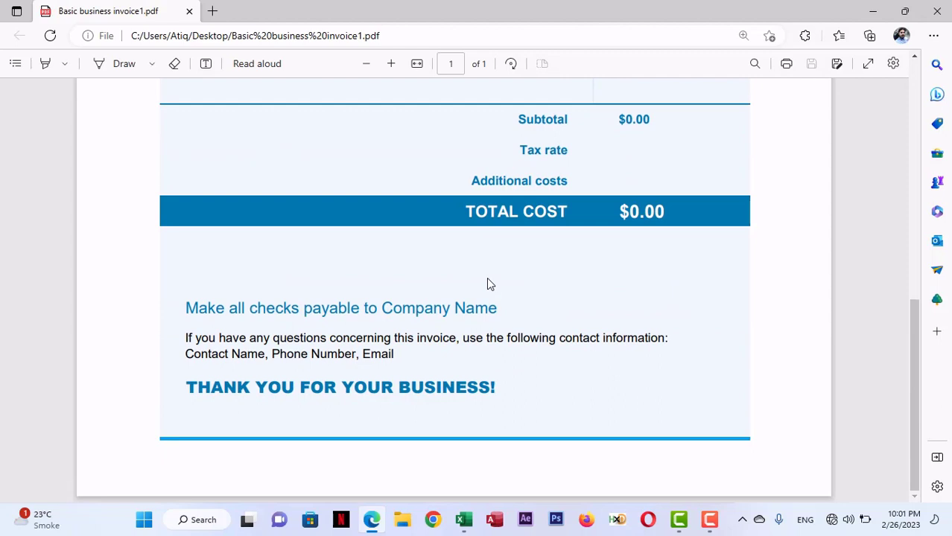
scroll(489, 284, up, 8)
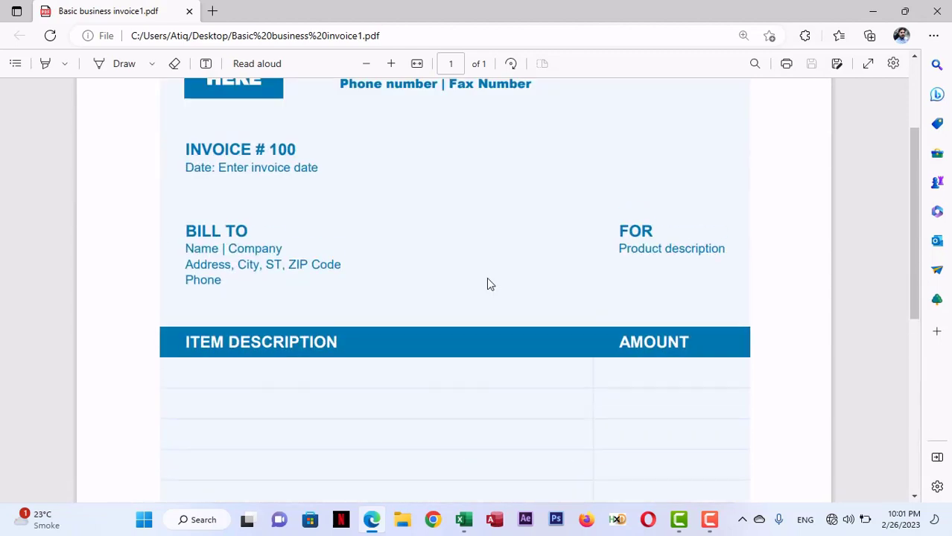
scroll(489, 283, up, 2)
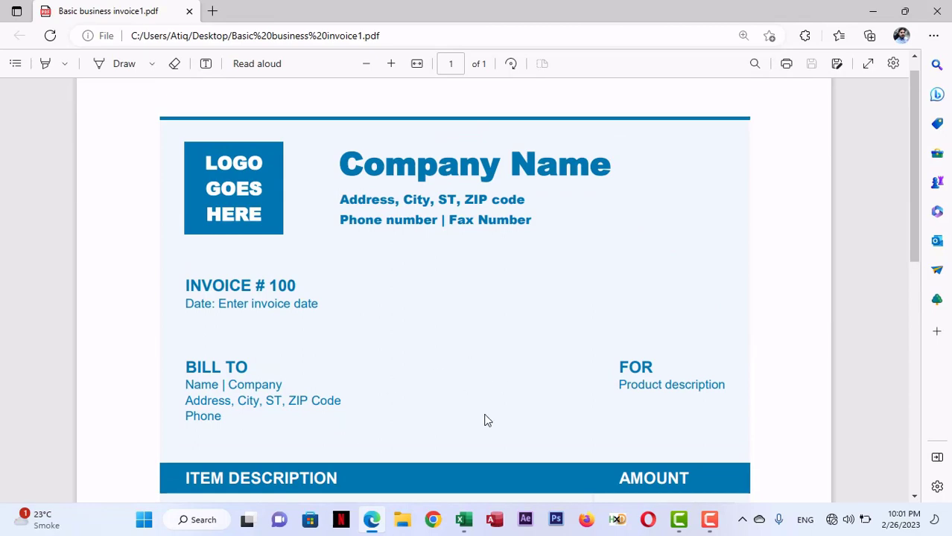
- Switch to Excel and set the blank sheet's paper size to A4 in the page setup
click(463, 526)
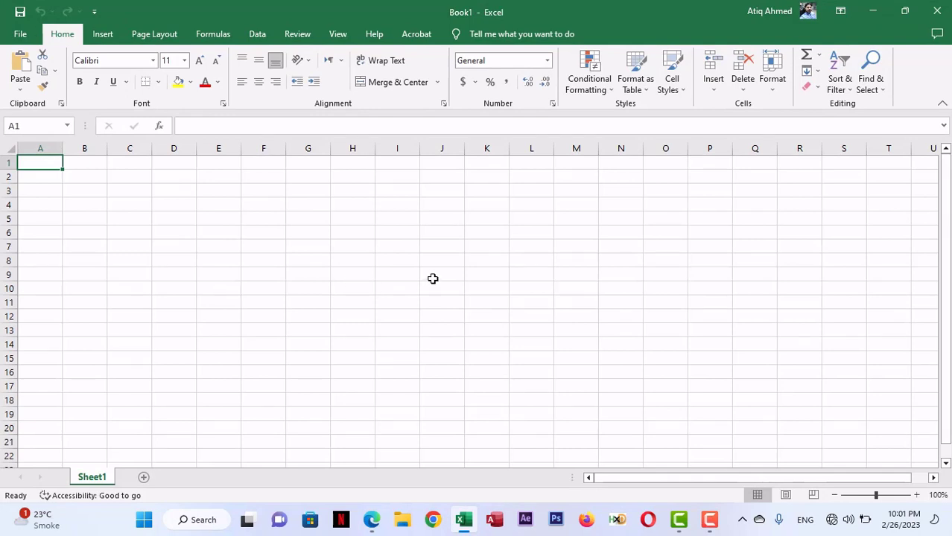
click(153, 34)
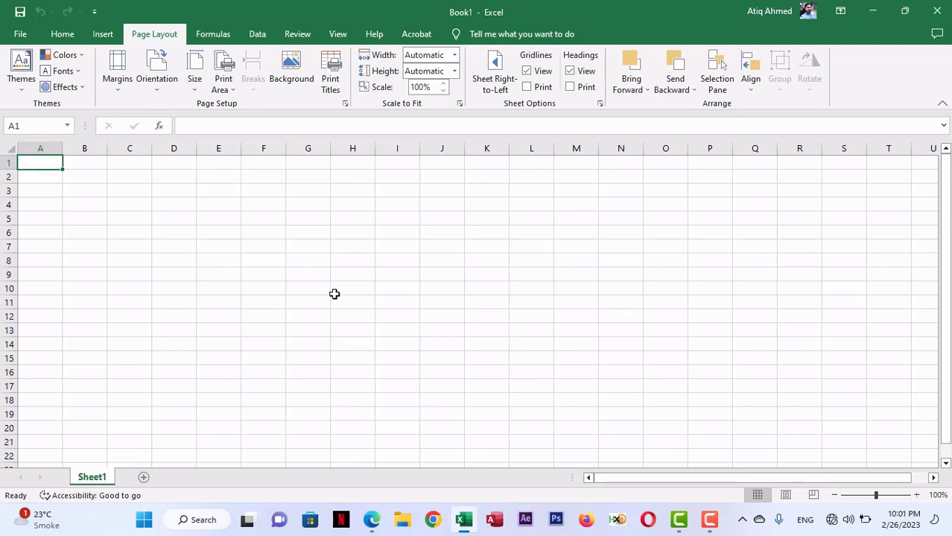
click(119, 87)
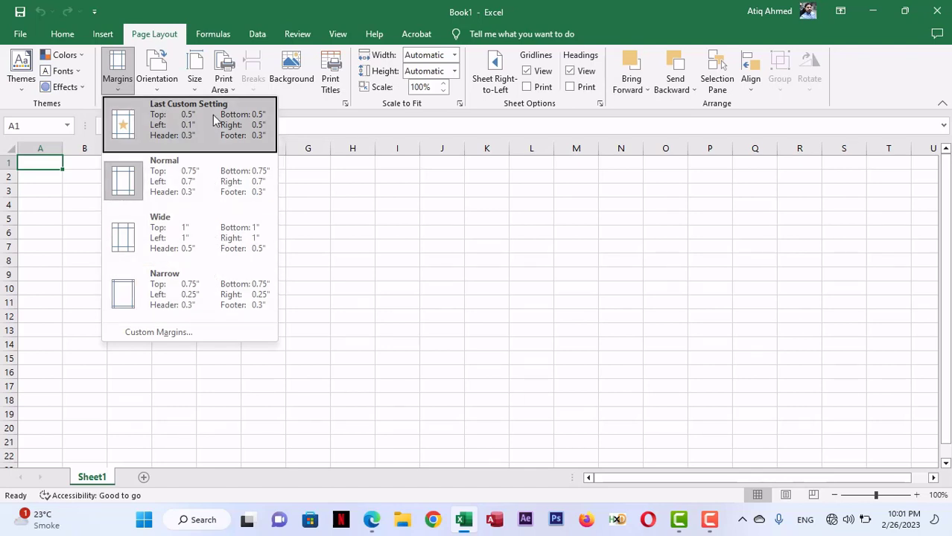
click(208, 333)
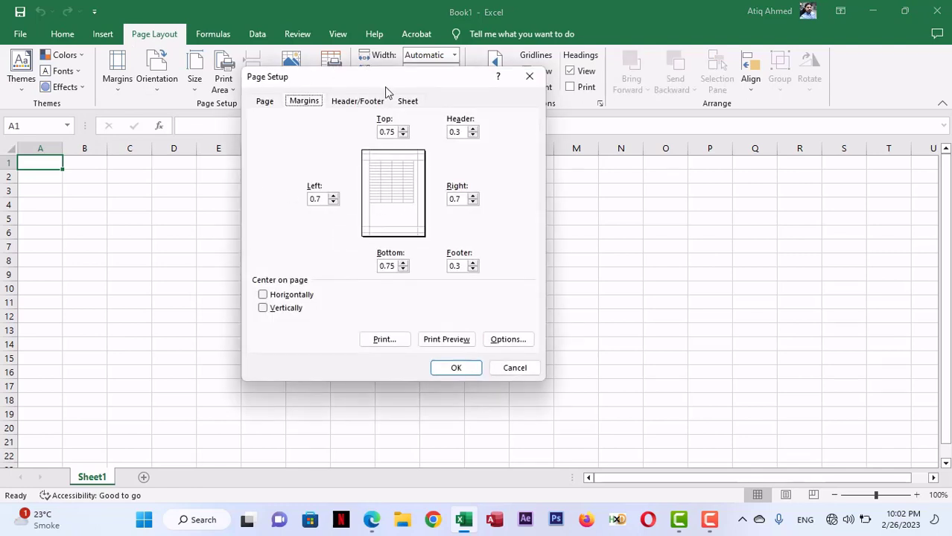
click(264, 101)
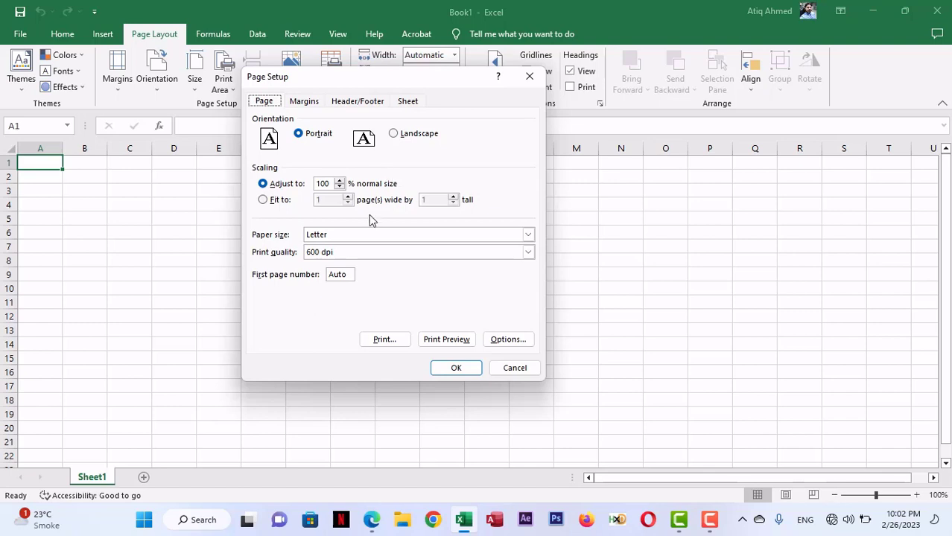
click(344, 235)
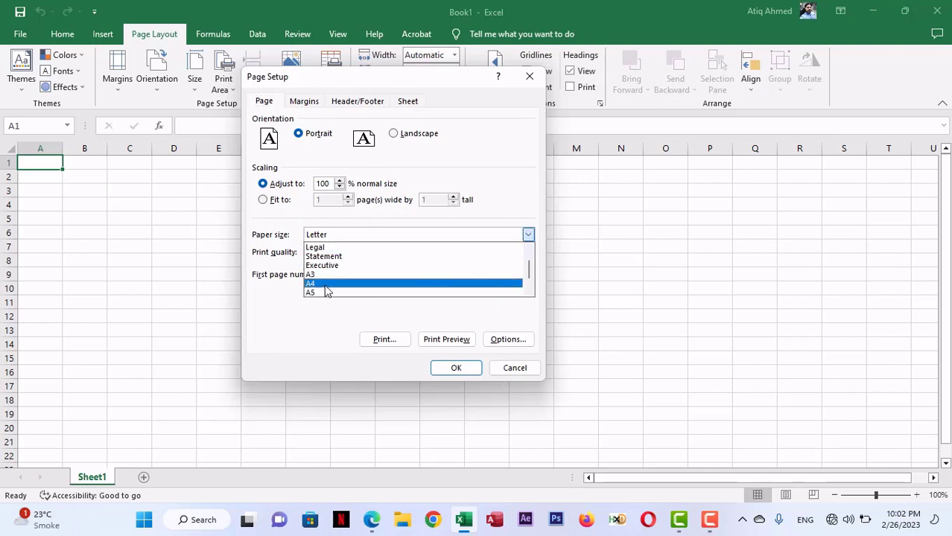
click(320, 283)
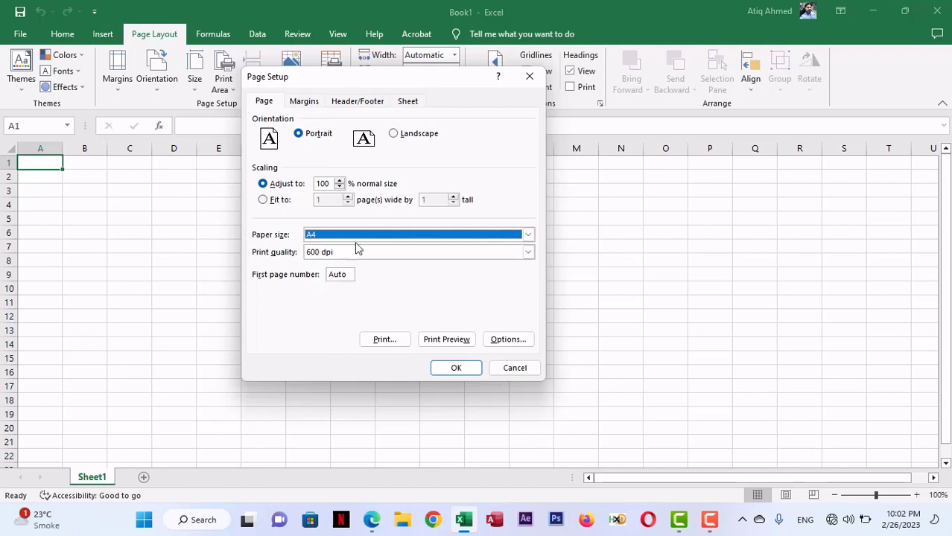
- Check the invoice PDF's page edges and set the Excel sheet's top and bottom page margins to 0.5
click(305, 102)
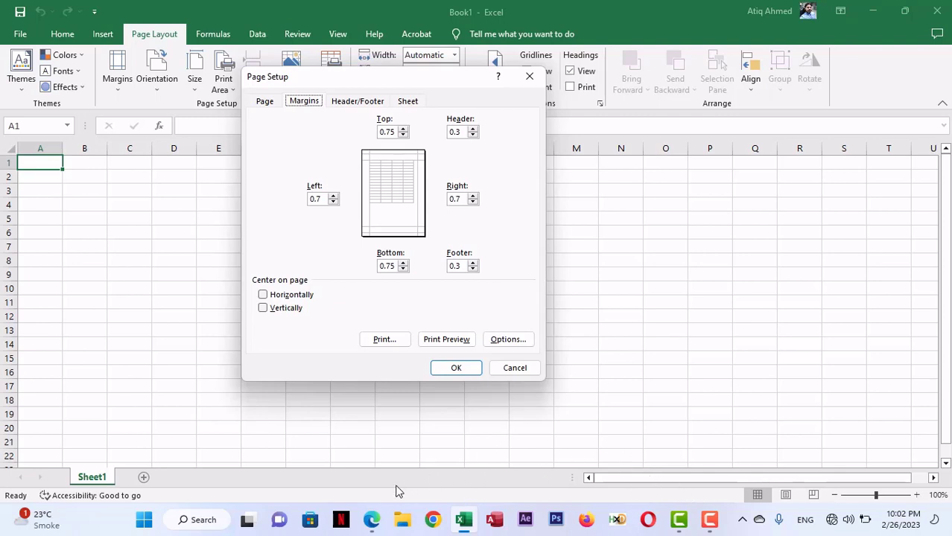
click(372, 520)
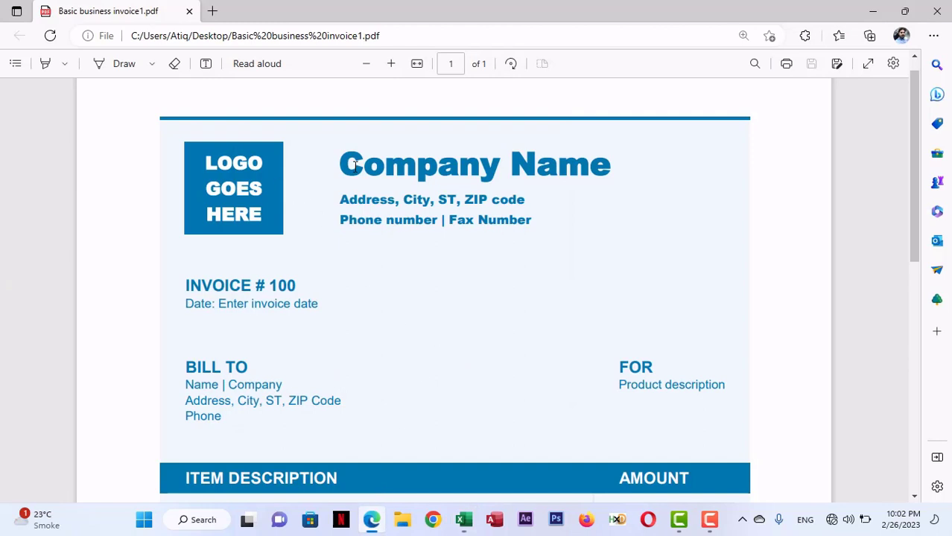
scroll(353, 165, up, 1)
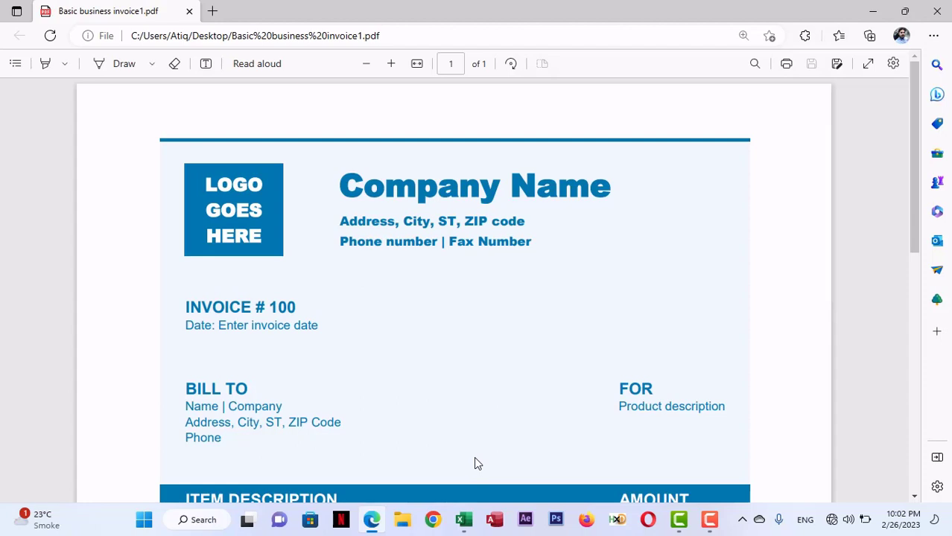
click(463, 519)
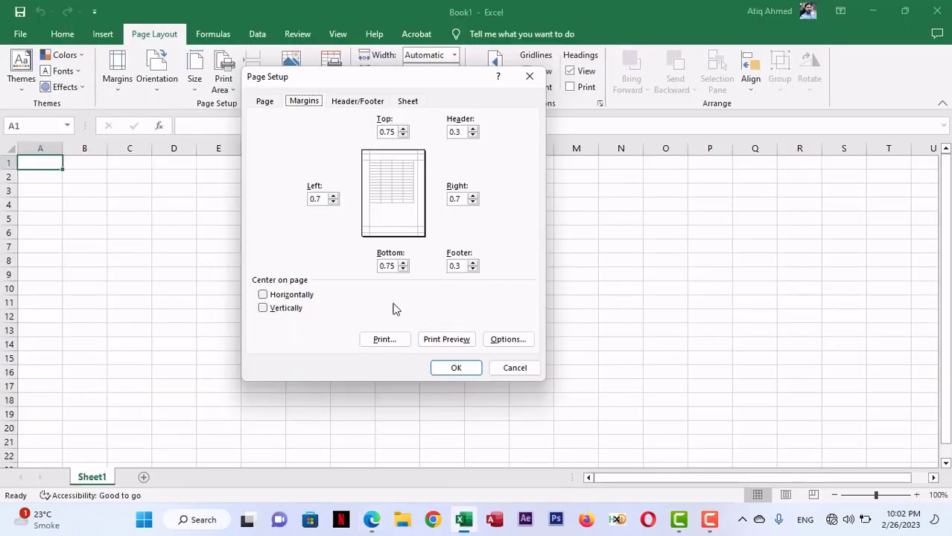
click(380, 131)
click(403, 134)
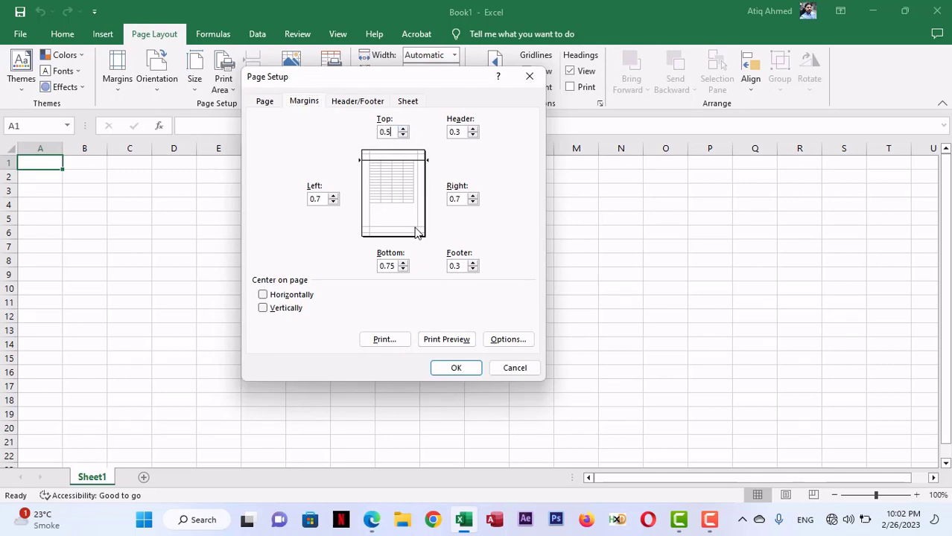
double_click(383, 266)
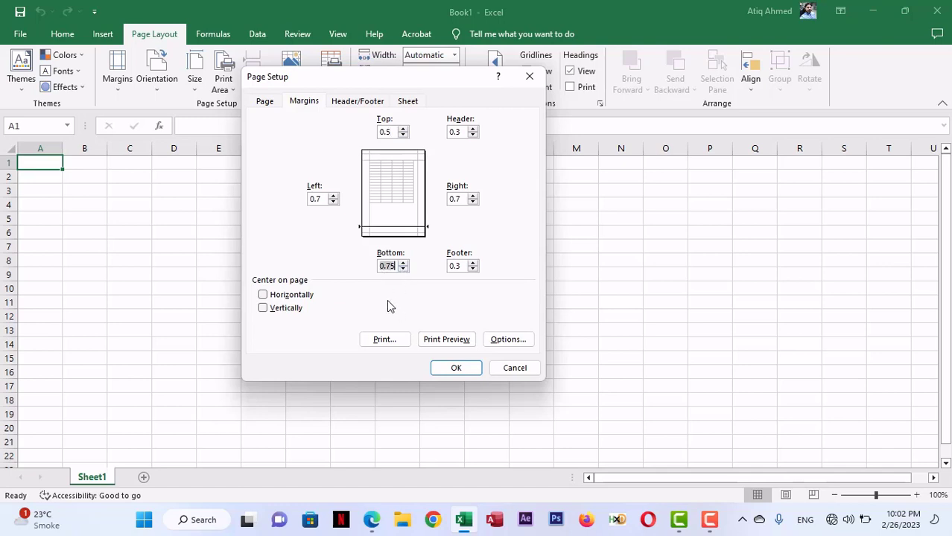
text(0.5)
click(394, 269)
- Center the sheet horizontally on the page, try vertical centering and switch it off again, and apply the page setup
click(266, 297)
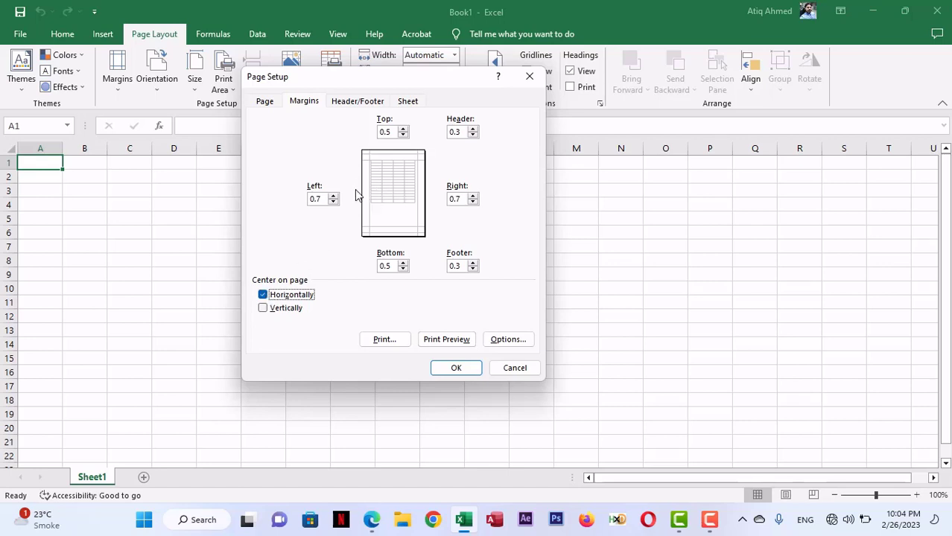
click(263, 296)
click(262, 296)
click(263, 296)
click(263, 296)
click(263, 295)
click(263, 296)
click(264, 308)
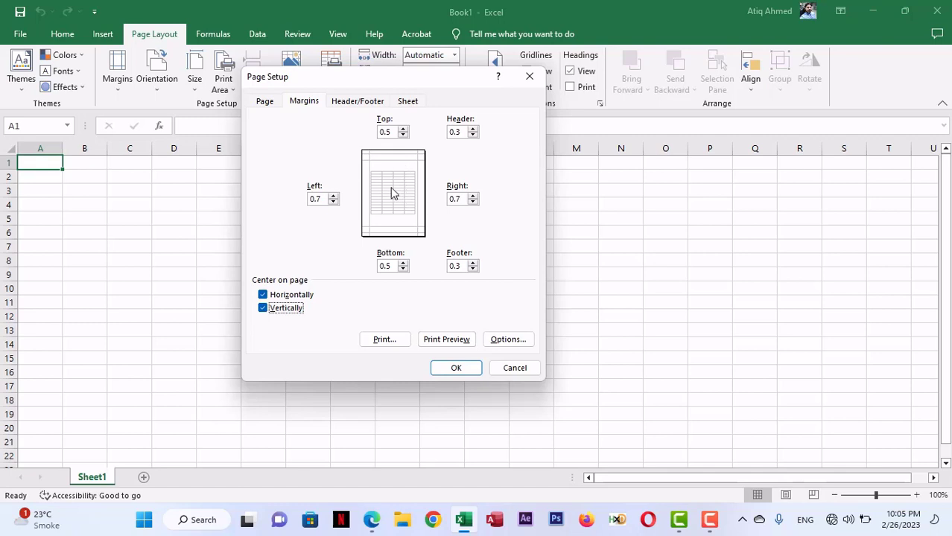
click(264, 310)
click(446, 366)
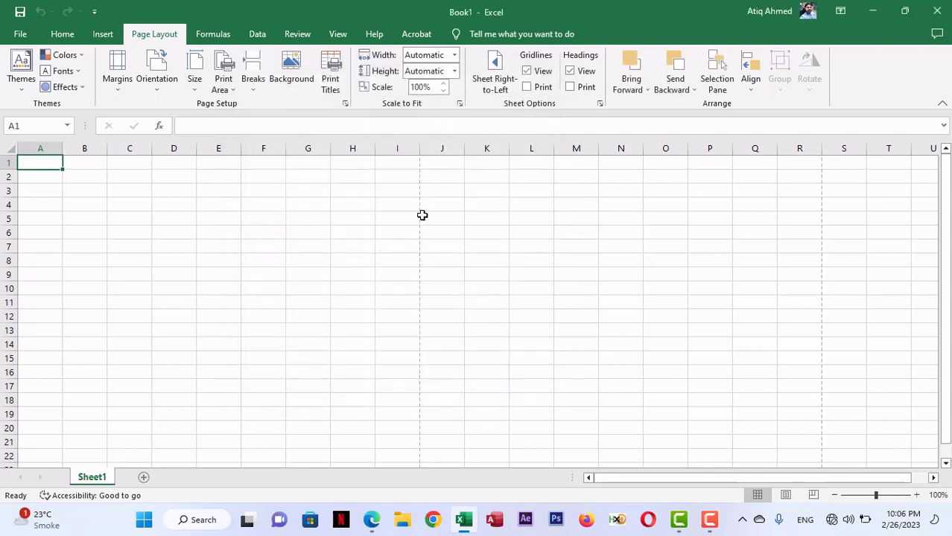
- Examine the dashed page-break lines across the sheet to find which columns and rows fit on one A4 page
scroll(265, 224, down, 5)
scroll(265, 223, down, 5)
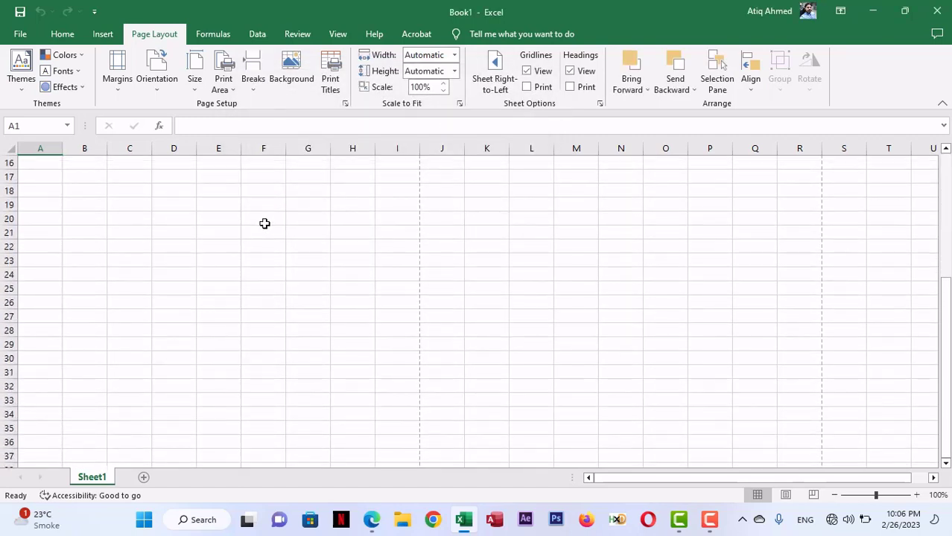
scroll(264, 222, down, 2)
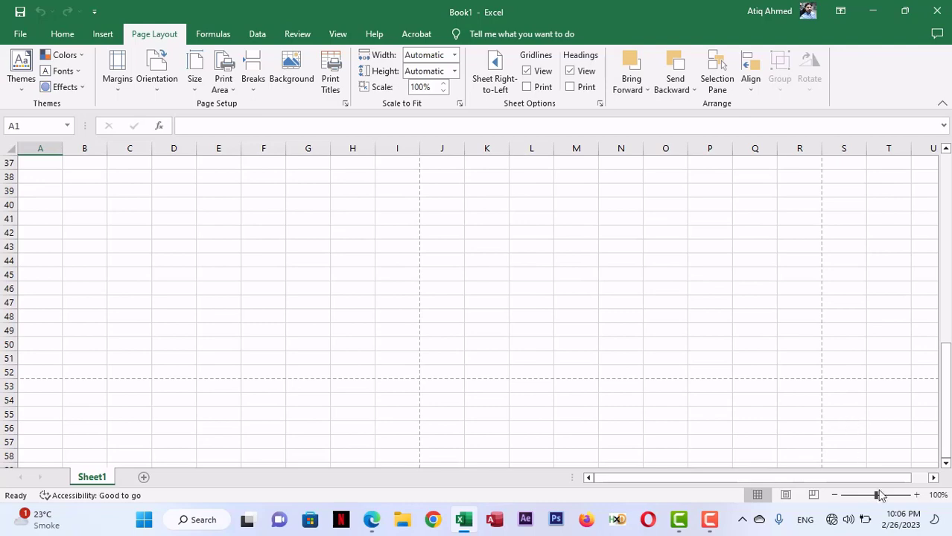
drag(876, 495, 855, 498)
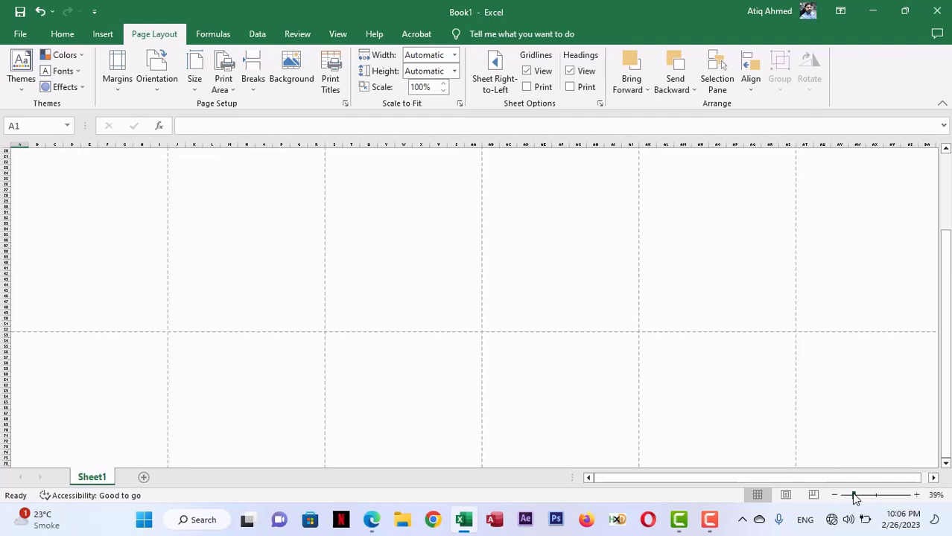
drag(855, 498, 876, 501)
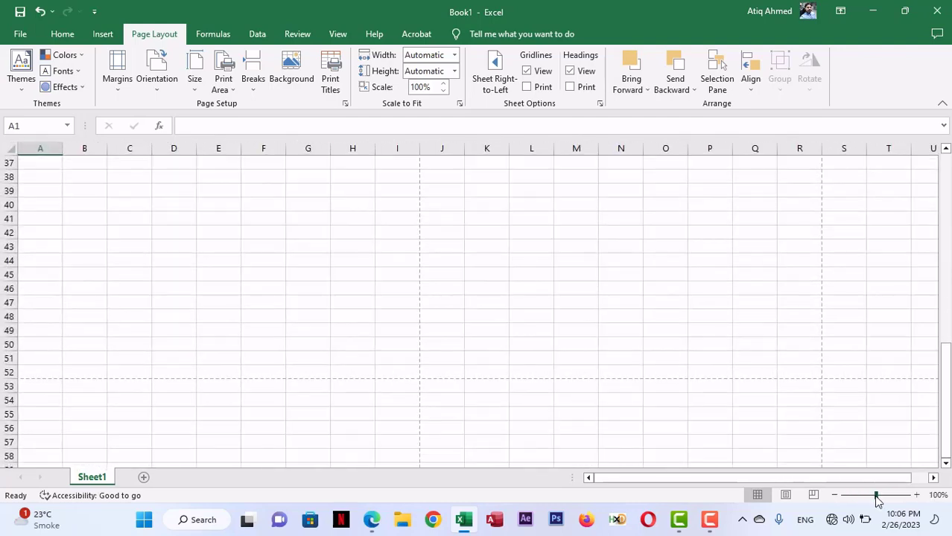
scroll(214, 226, up, 5)
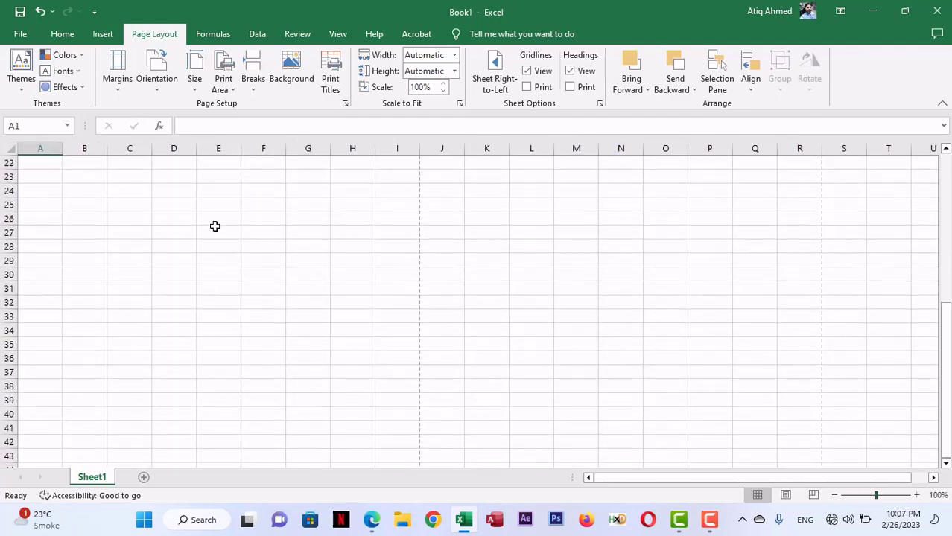
scroll(215, 226, up, 7)
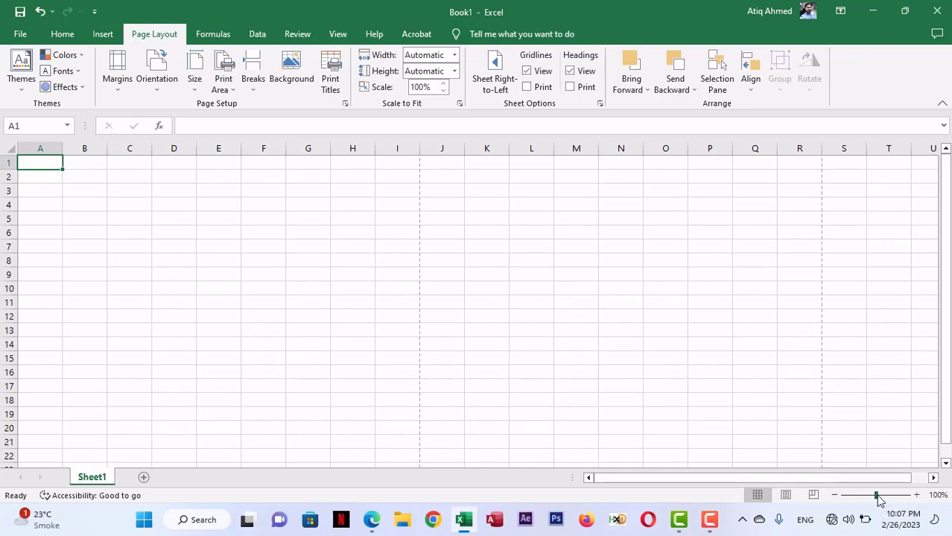
drag(877, 495, 896, 498)
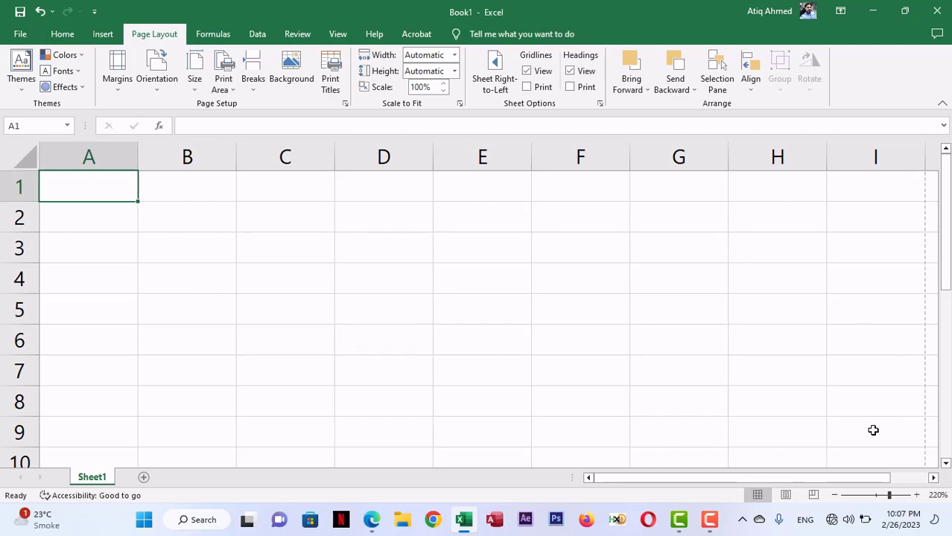
drag(889, 496, 875, 495)
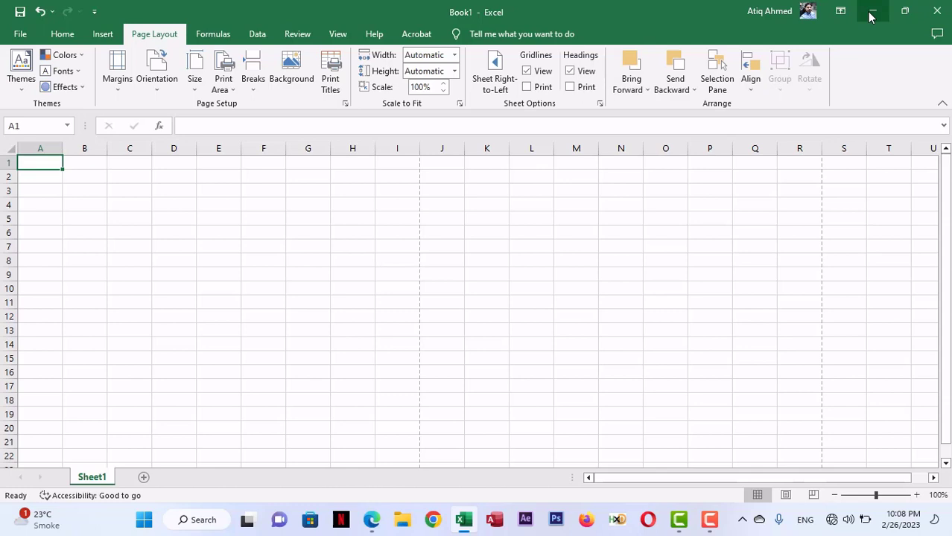
scroll(165, 254, down, 10)
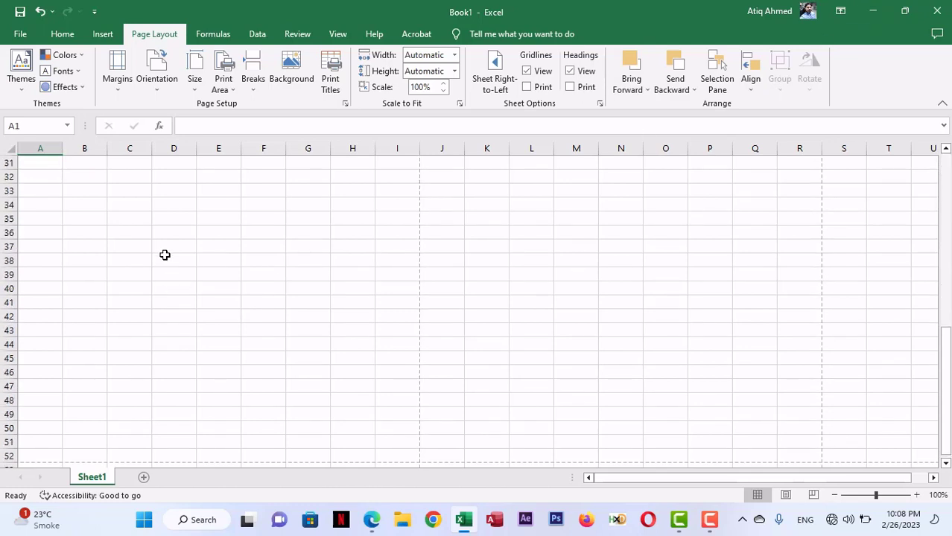
scroll(164, 255, down, 3)
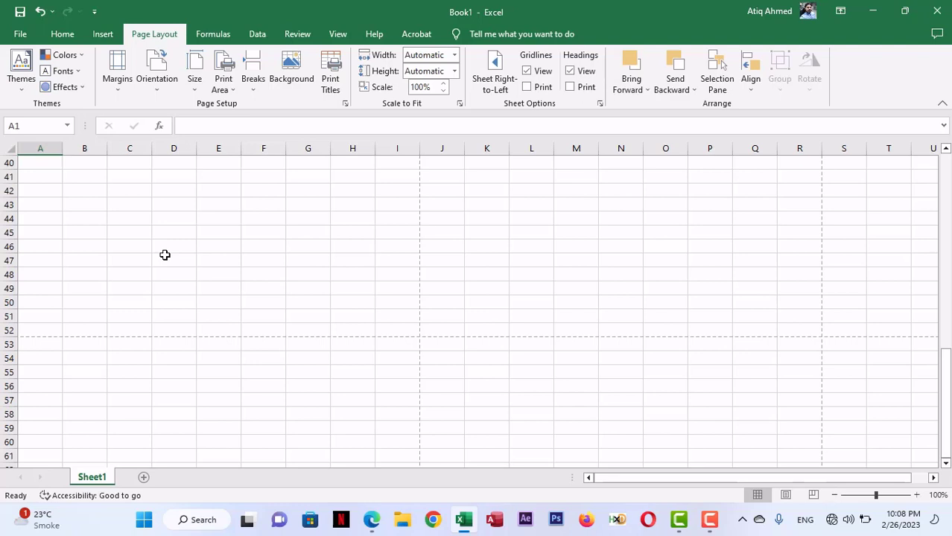
- Compare the invoice layout in the Edge PDF with the Excel sheet, selecting columns A, B and C one at a time
click(873, 10)
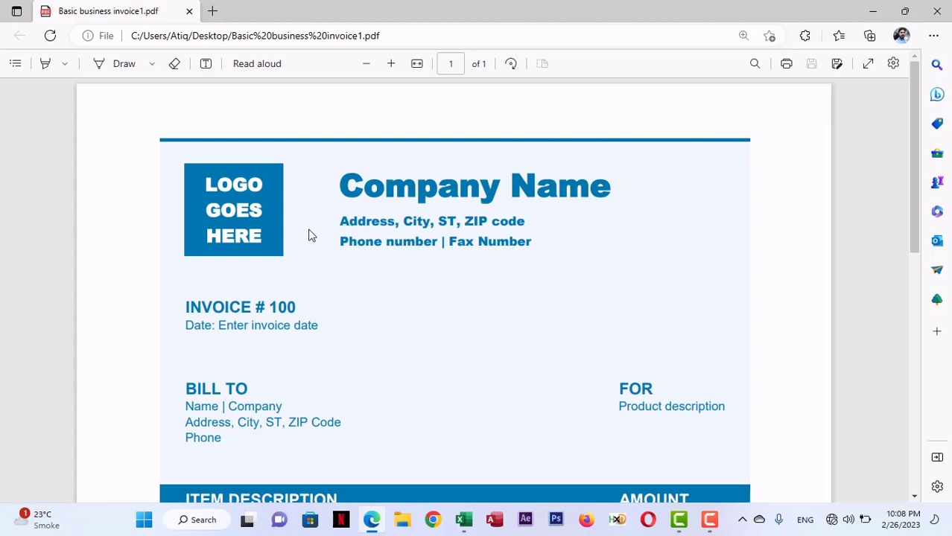
scroll(478, 214, down, 1)
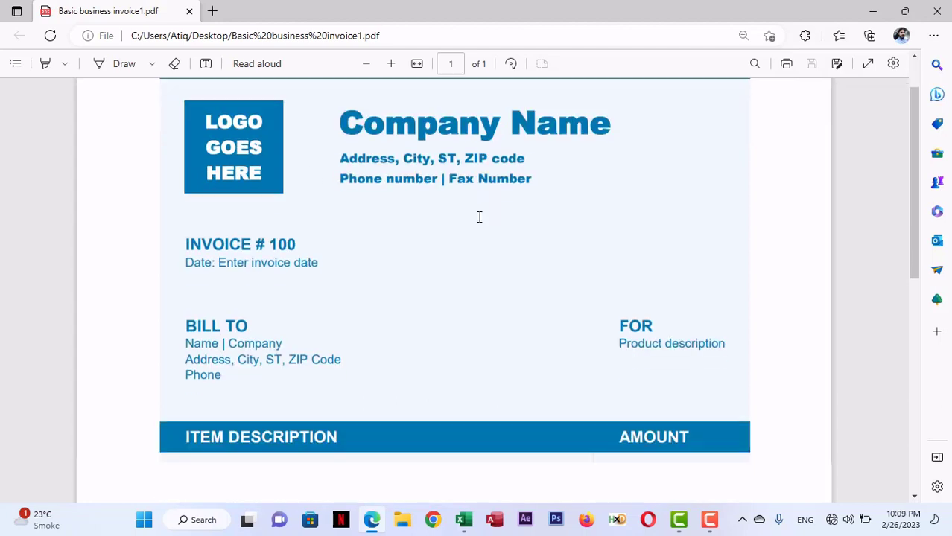
scroll(478, 215, up, 1)
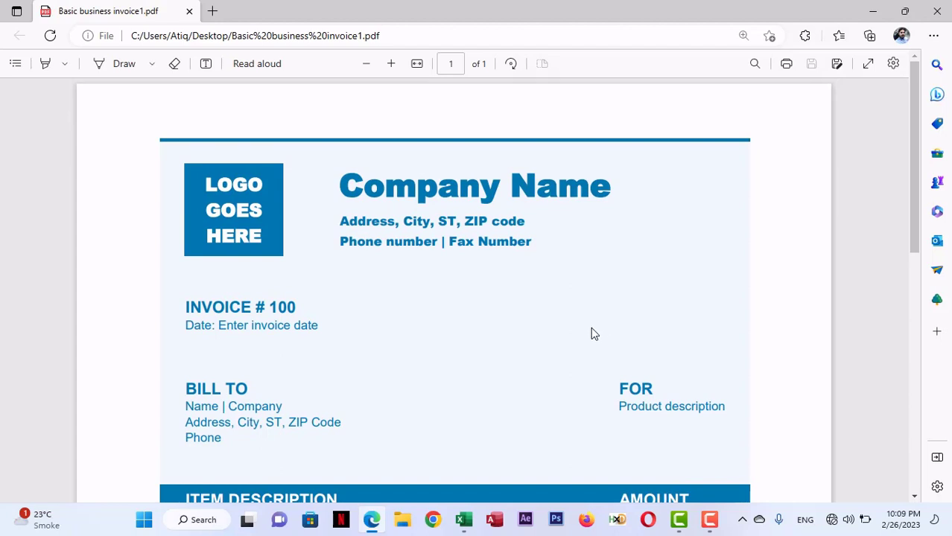
click(463, 520)
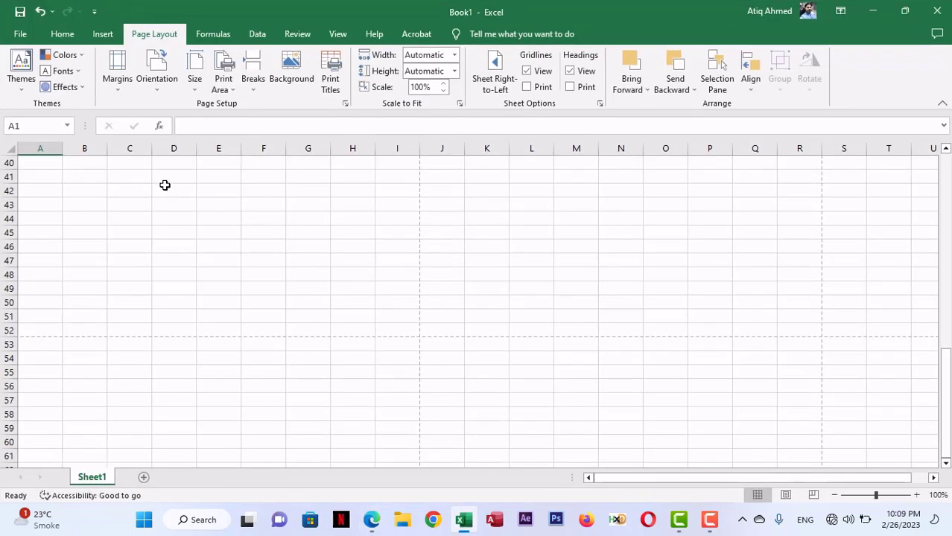
click(41, 148)
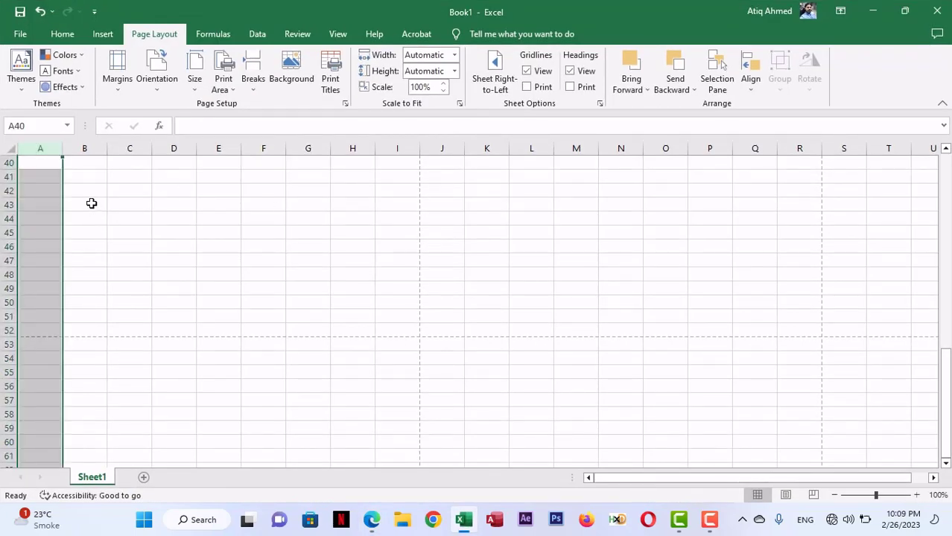
click(85, 148)
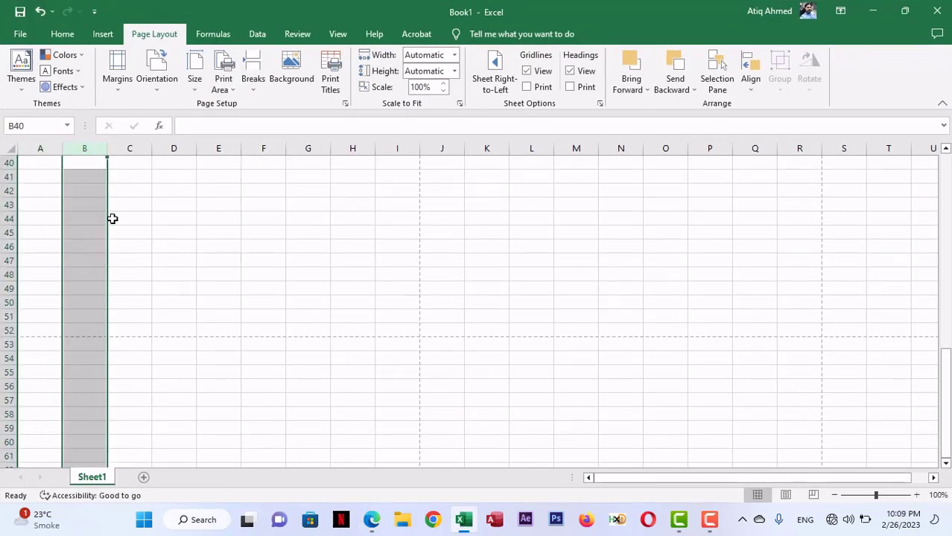
click(131, 148)
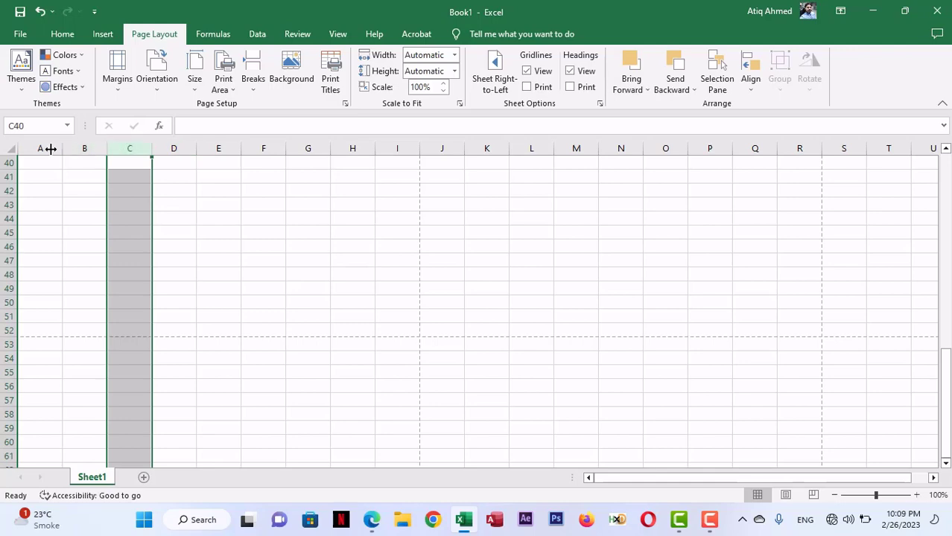
- Return to the invoice PDF and examine how the BILL TO and FOR blocks line up with the item description and amount columns
click(870, 12)
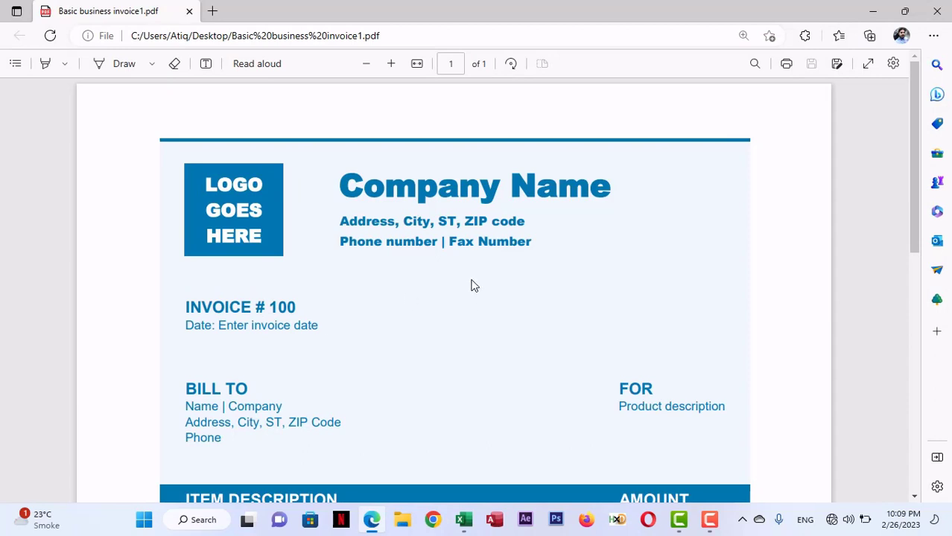
scroll(473, 286, down, 3)
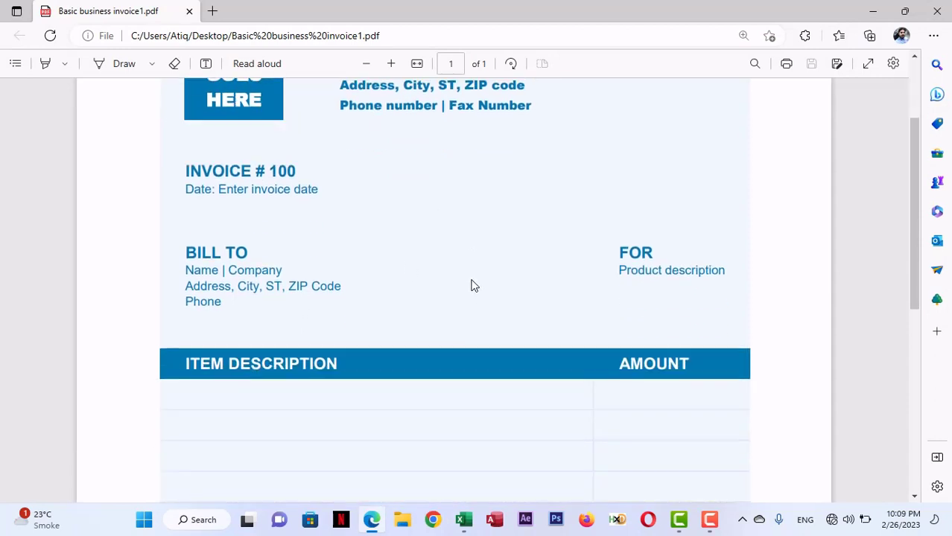
scroll(473, 285, up, 2)
scroll(473, 285, up, 2)
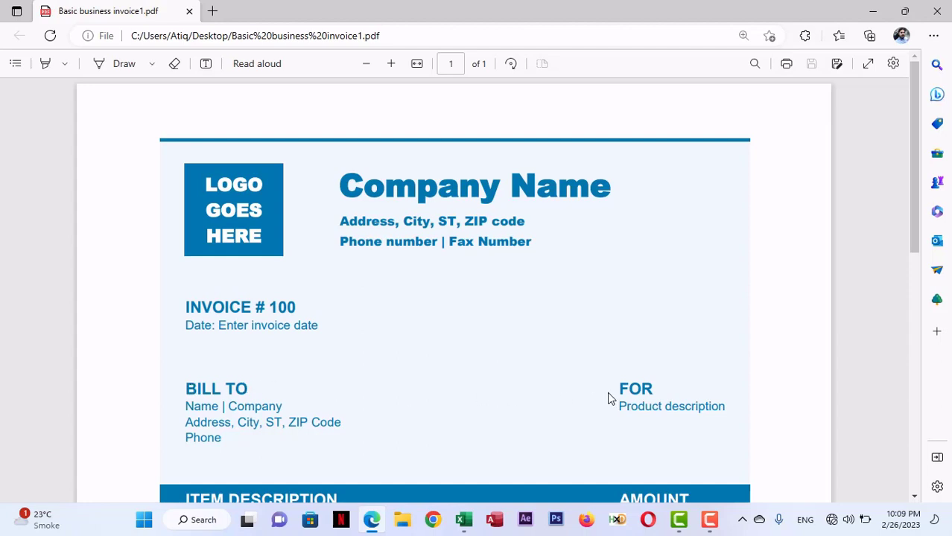
double_click(630, 389)
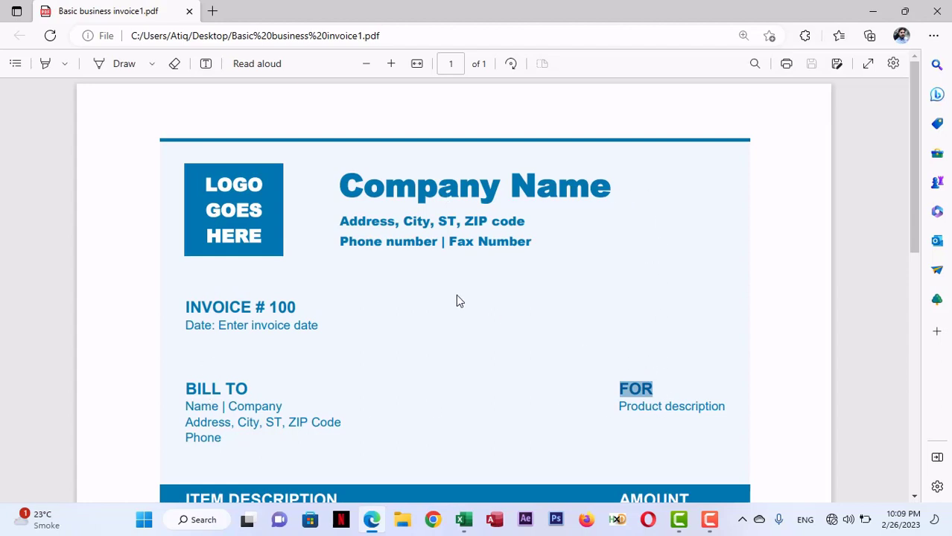
drag(186, 388, 248, 389)
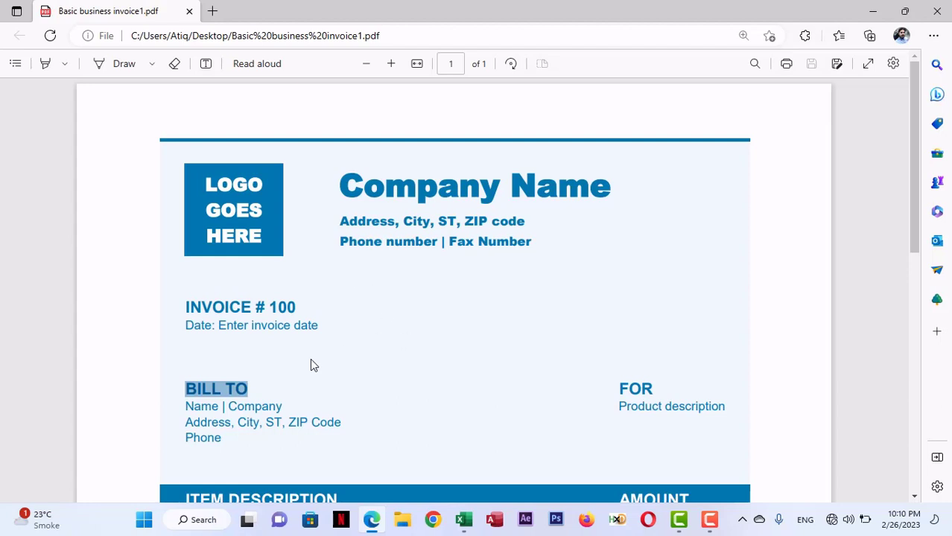
scroll(312, 365, down, 1)
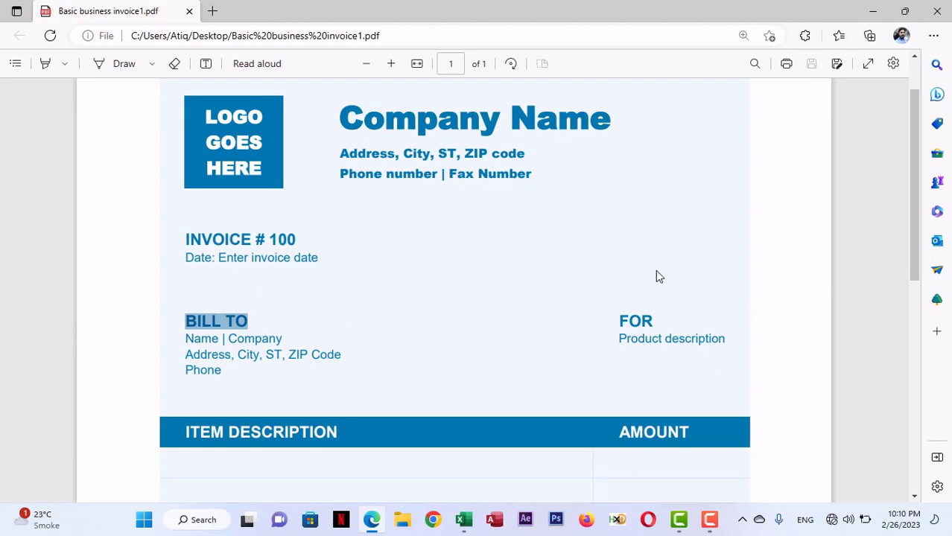
scroll(648, 253, up, 1)
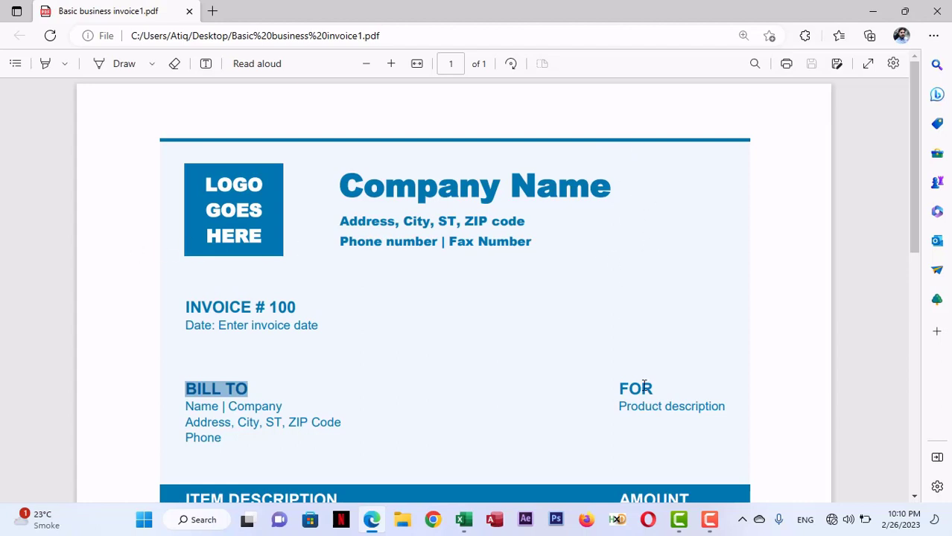
scroll(644, 171, down, 5)
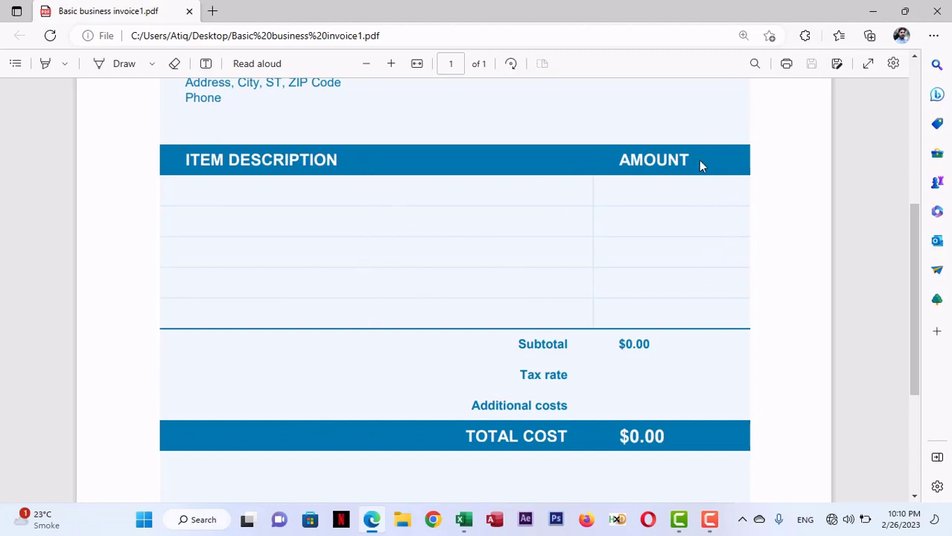
scroll(700, 166, up, 3)
scroll(699, 160, up, 3)
scroll(699, 160, down, 5)
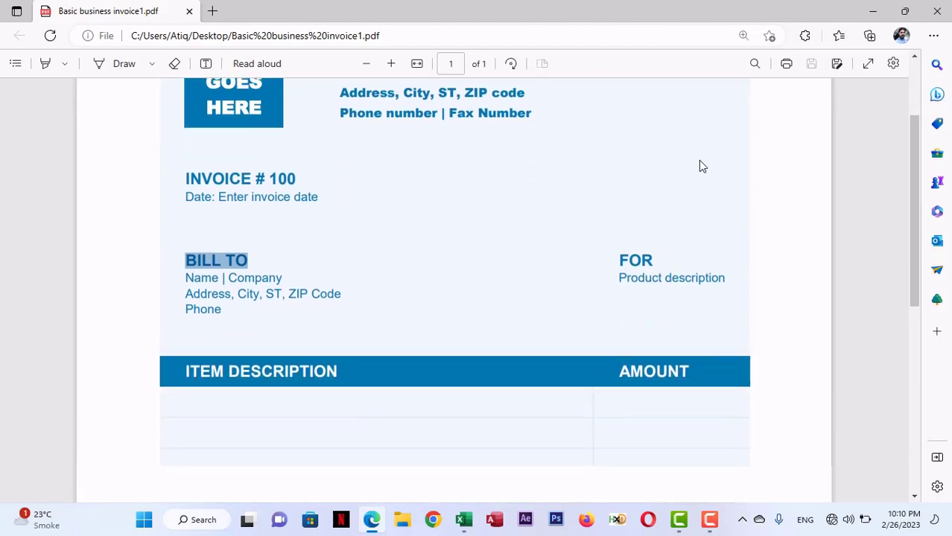
- Examine the invoice PDF from the item table through the totals and footer, and back up to the company header
scroll(697, 156, down, 3)
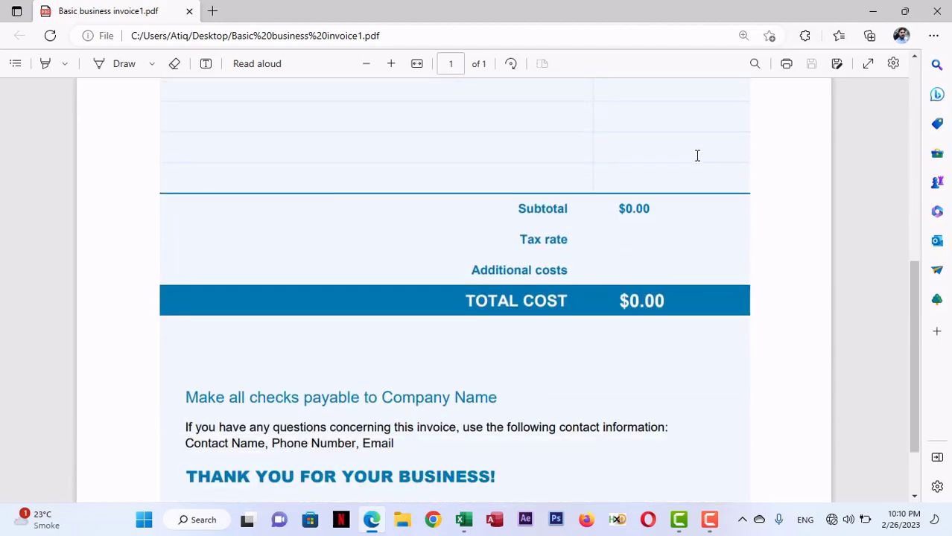
scroll(697, 155, up, 1)
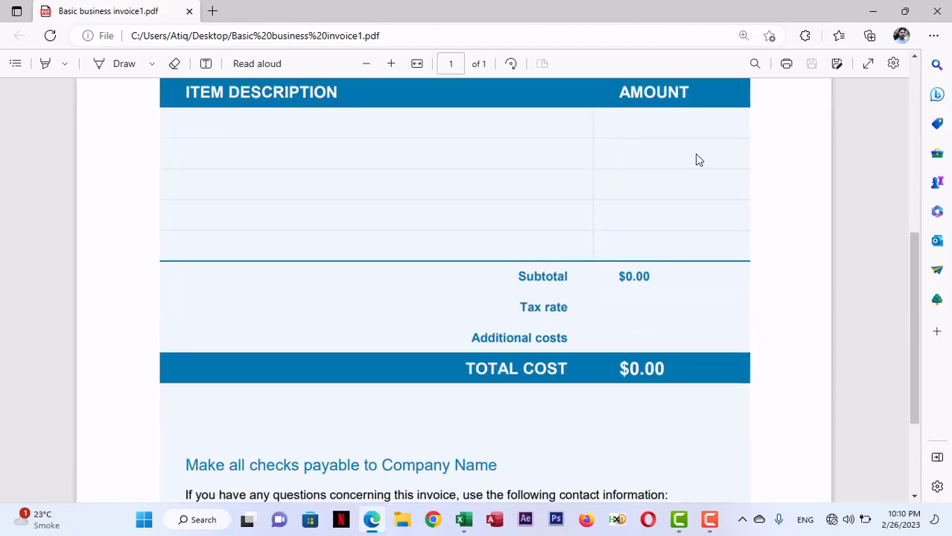
scroll(699, 160, down, 3)
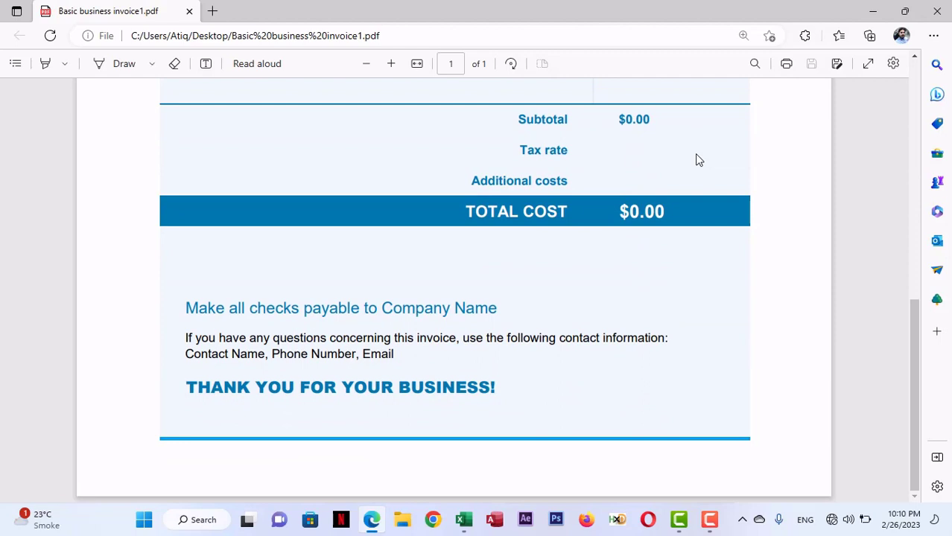
scroll(696, 155, up, 5)
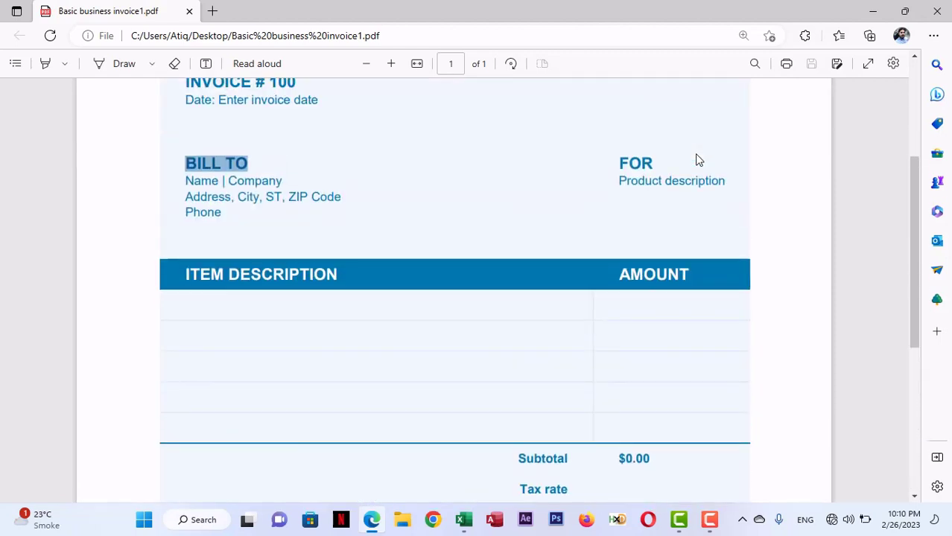
scroll(698, 160, up, 3)
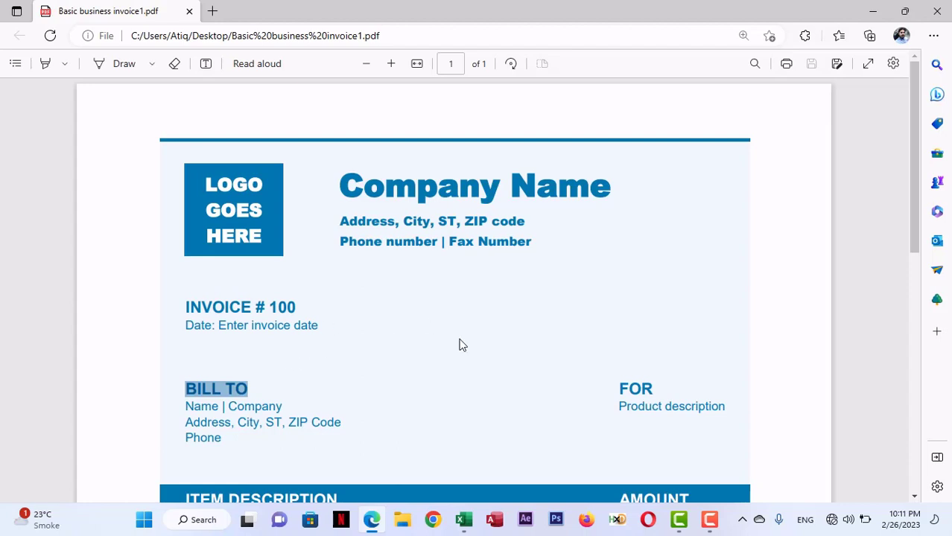
- Switch to the Excel sheet and check the printable page width by selecting A1:I1 up to the page-break line
click(463, 520)
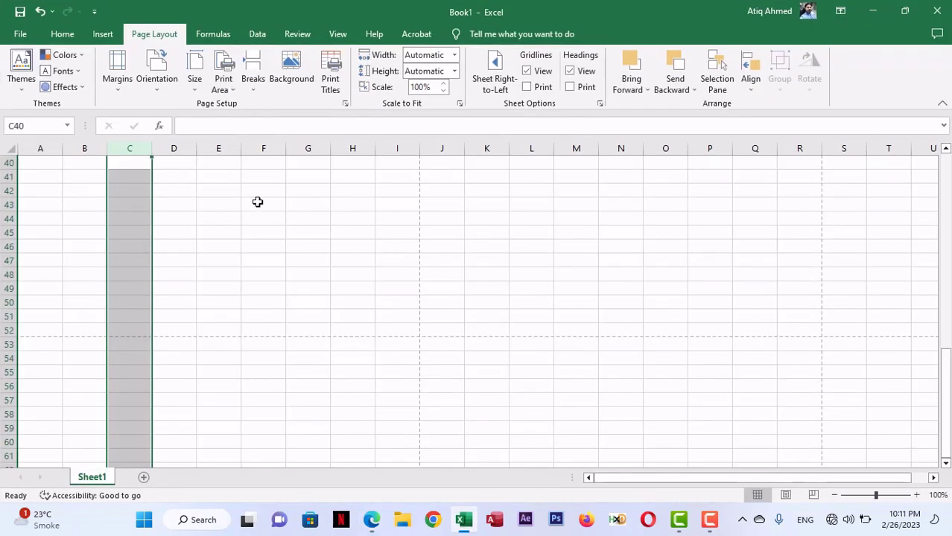
scroll(345, 223, up, 6)
scroll(346, 223, up, 7)
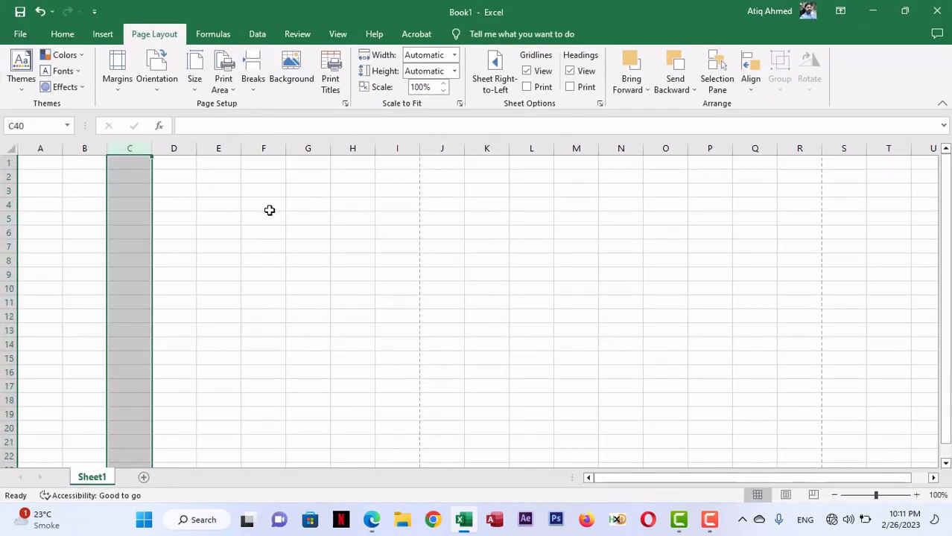
click(37, 162)
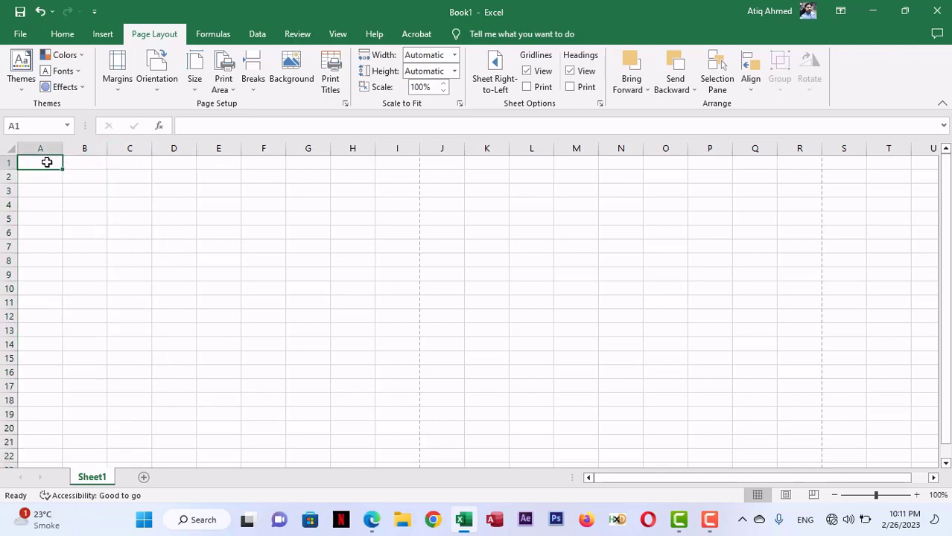
drag(45, 160, 397, 165)
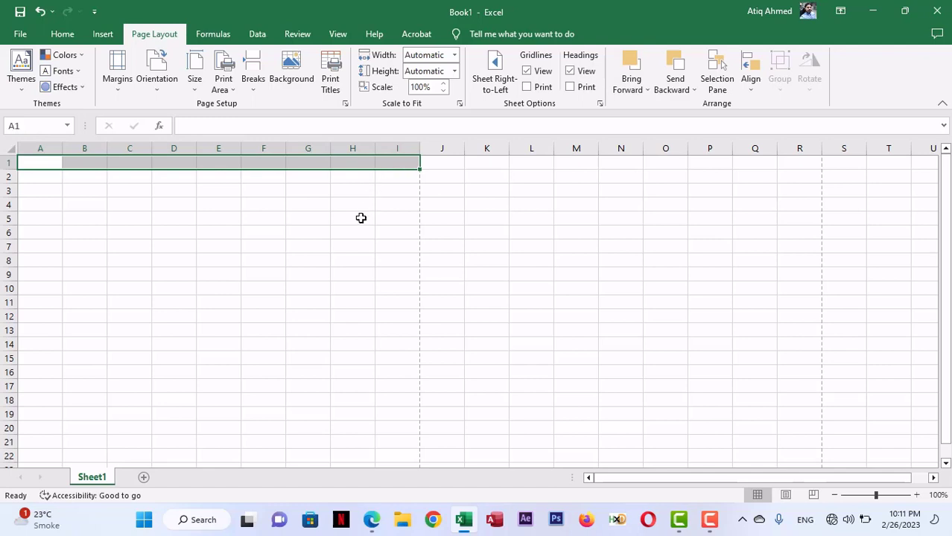
click(251, 191)
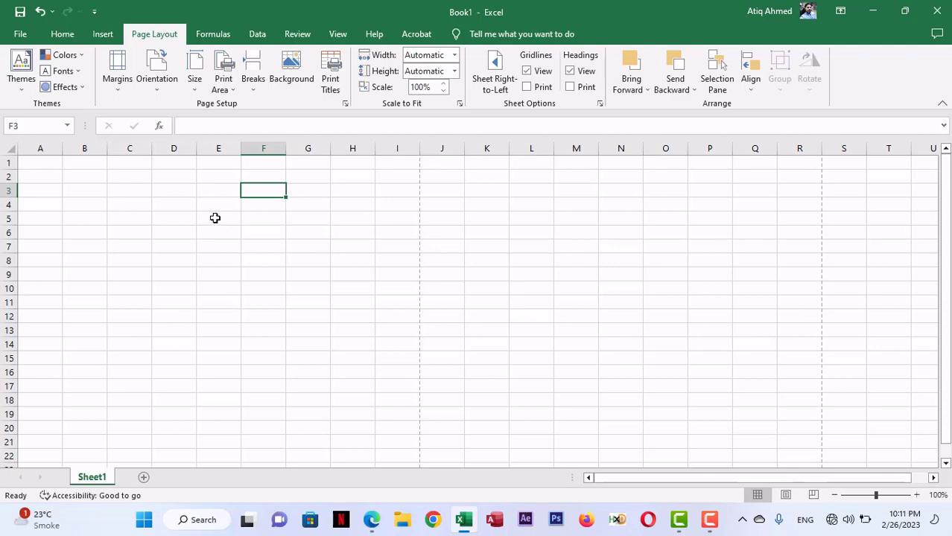
- Widen column A to about two thirds of the page width for the item descriptions, and widen column B for the amounts
click(41, 148)
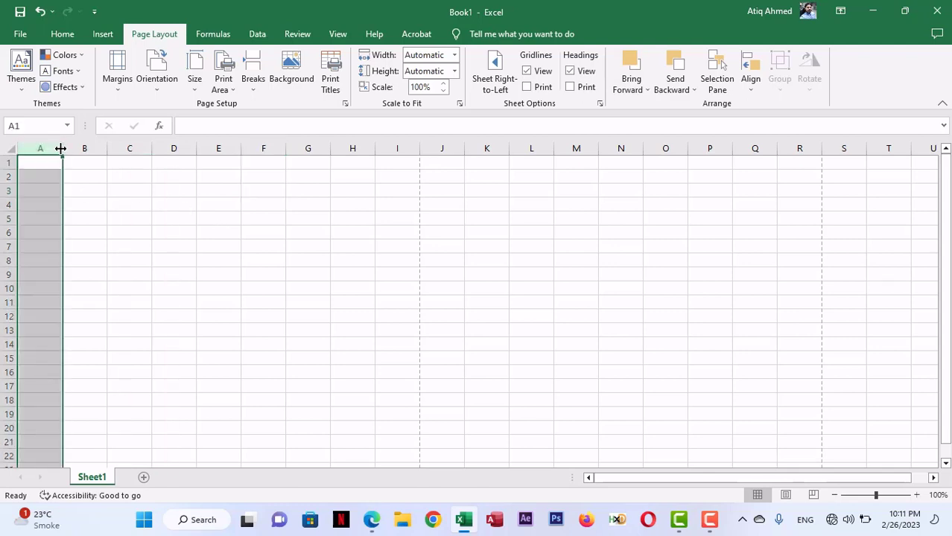
drag(61, 148, 391, 150)
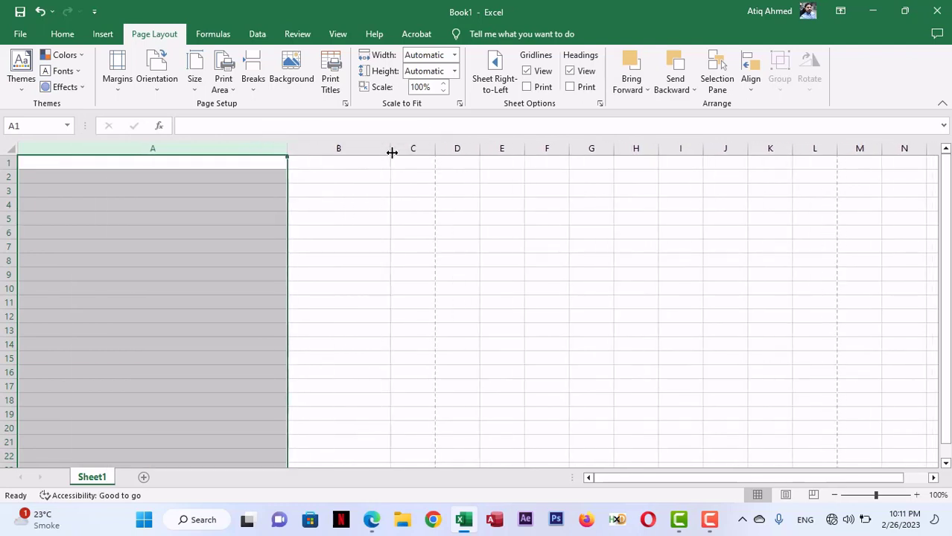
drag(290, 150, 301, 150)
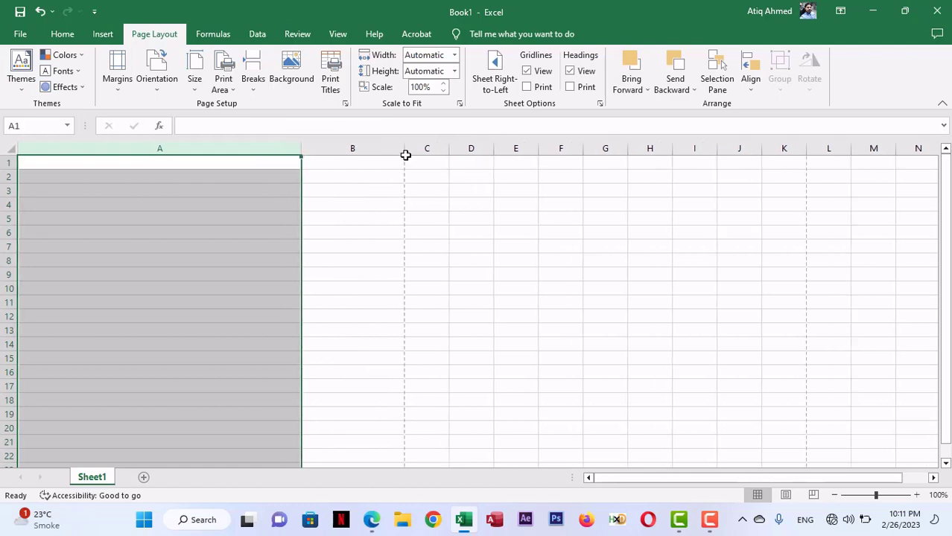
- Fine-tune the width of column B until its outer edge sits on the page-break line, so columns A and B fill one page
drag(403, 149, 412, 148)
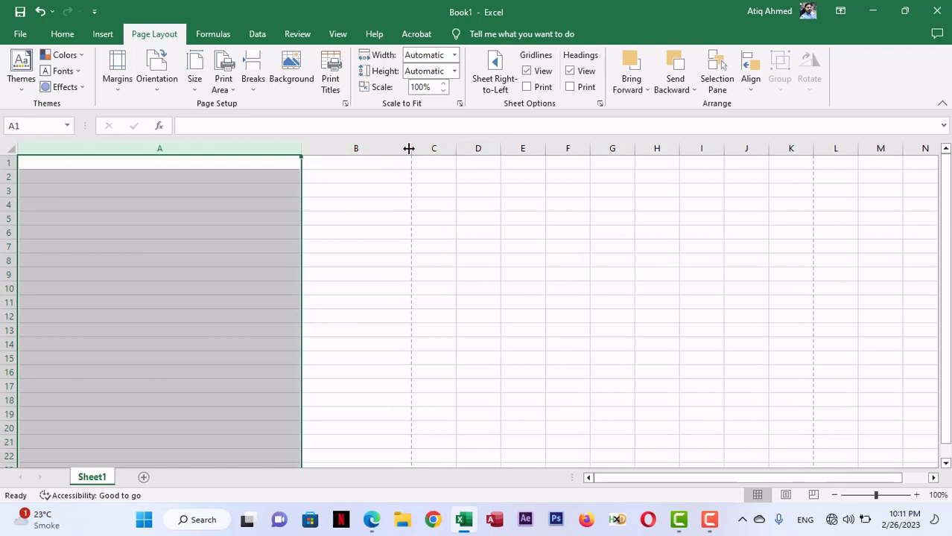
drag(410, 148, 430, 148)
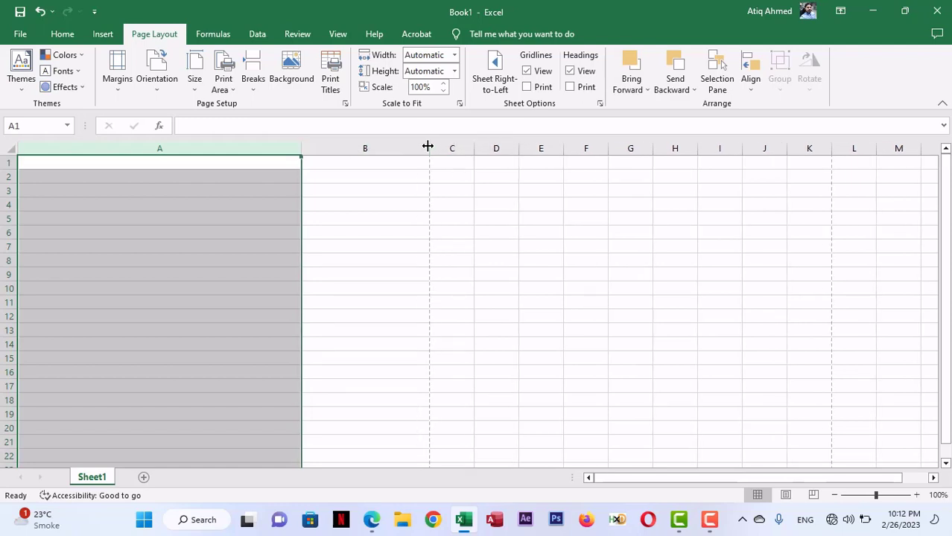
drag(428, 146, 435, 147)
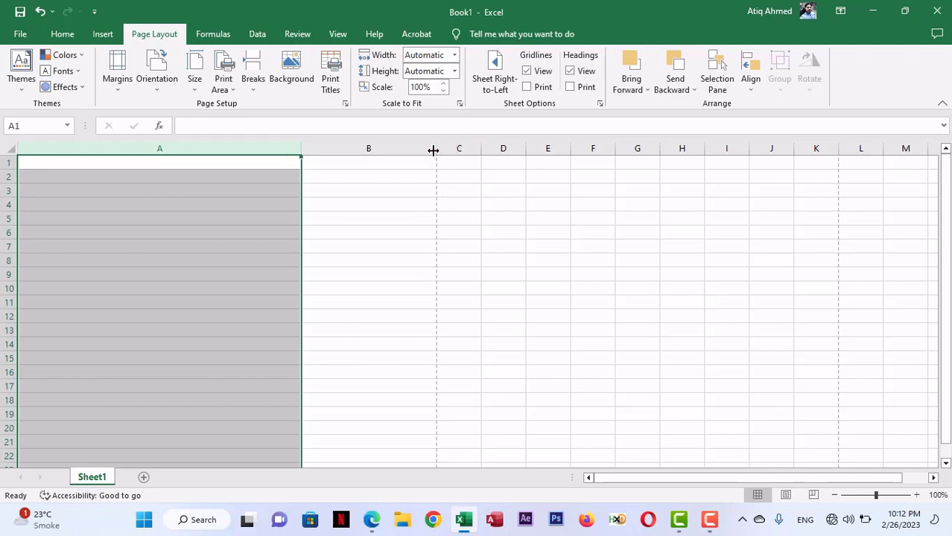
drag(432, 151, 445, 148)
click(516, 228)
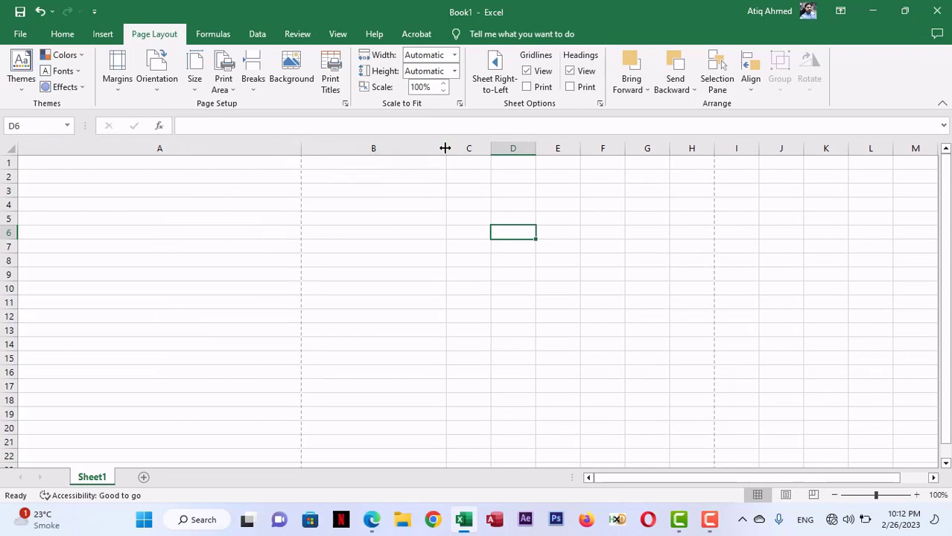
drag(446, 148, 443, 148)
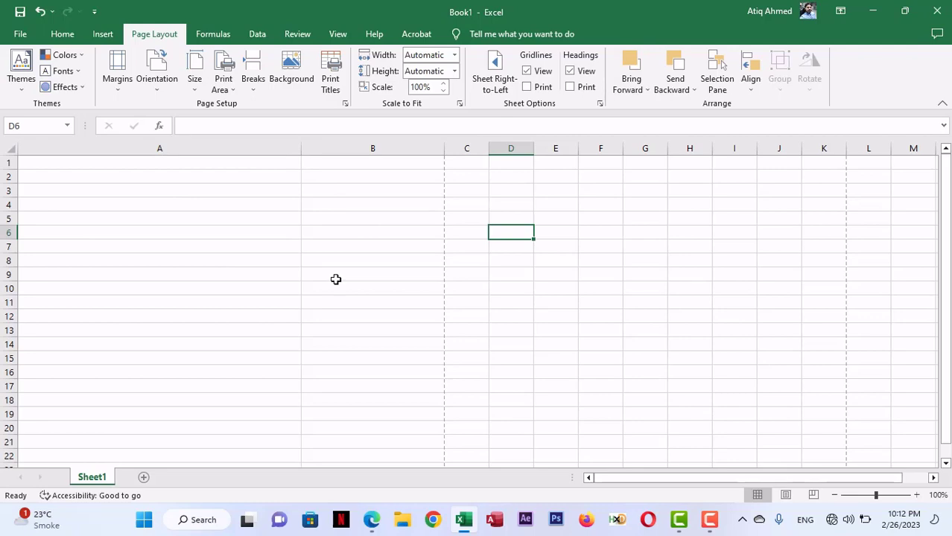
- Review the two-column layout down the sheet and compare it with the header of the invoice PDF in Edge
scroll(294, 257, down, 9)
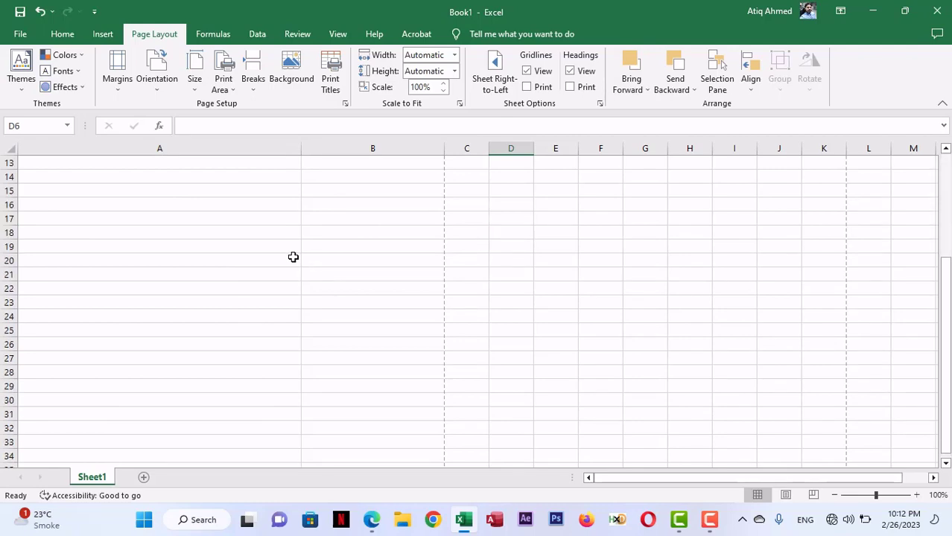
scroll(293, 257, up, 9)
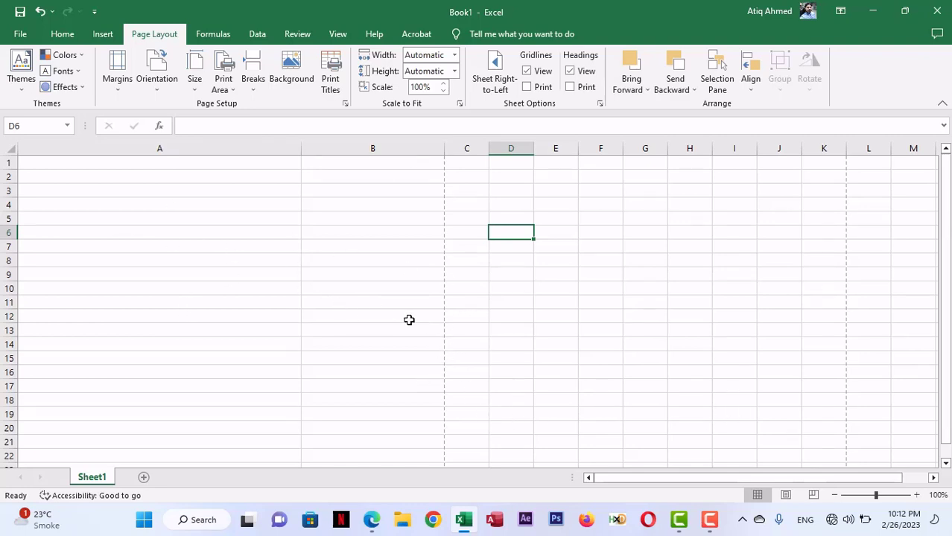
click(374, 519)
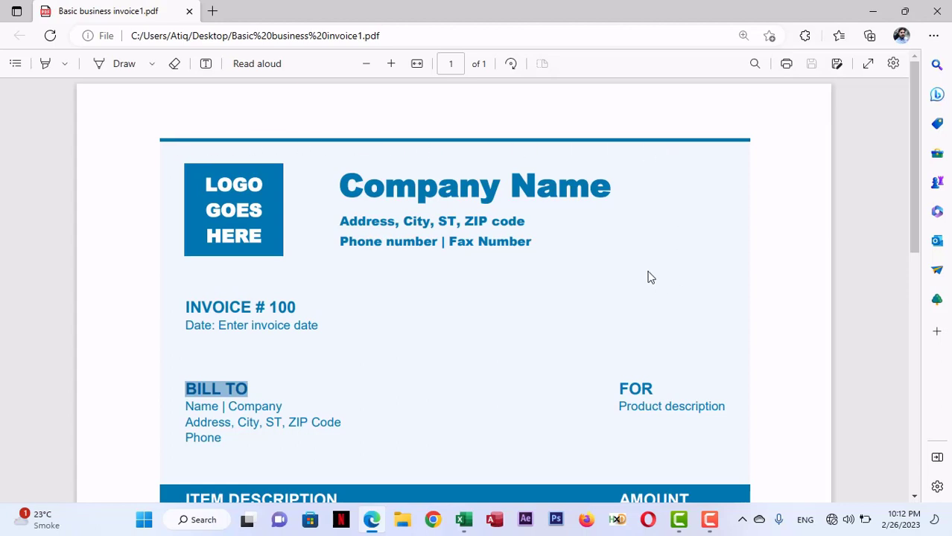
key(alt+Tab)
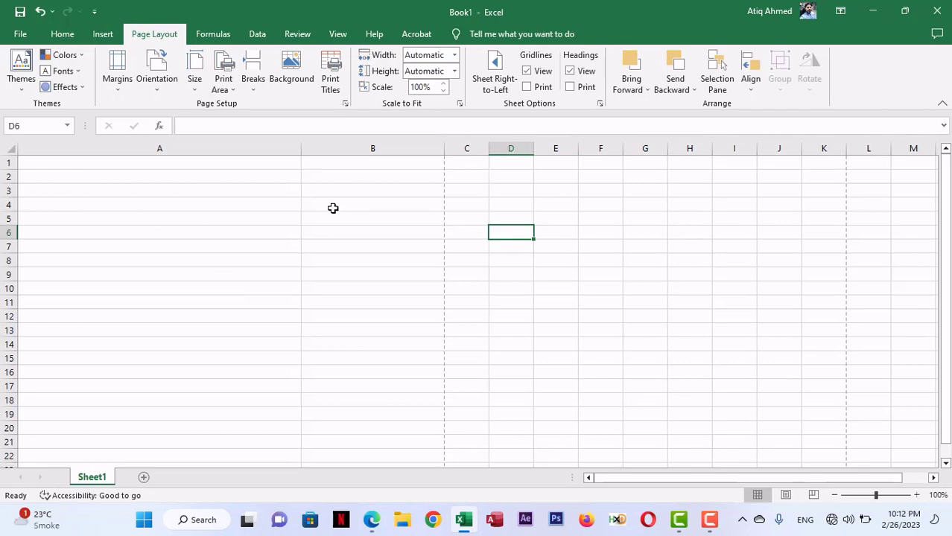
- Apply a top border across A1:B1 to match the line above the header in the invoice PDF
drag(41, 161, 368, 164)
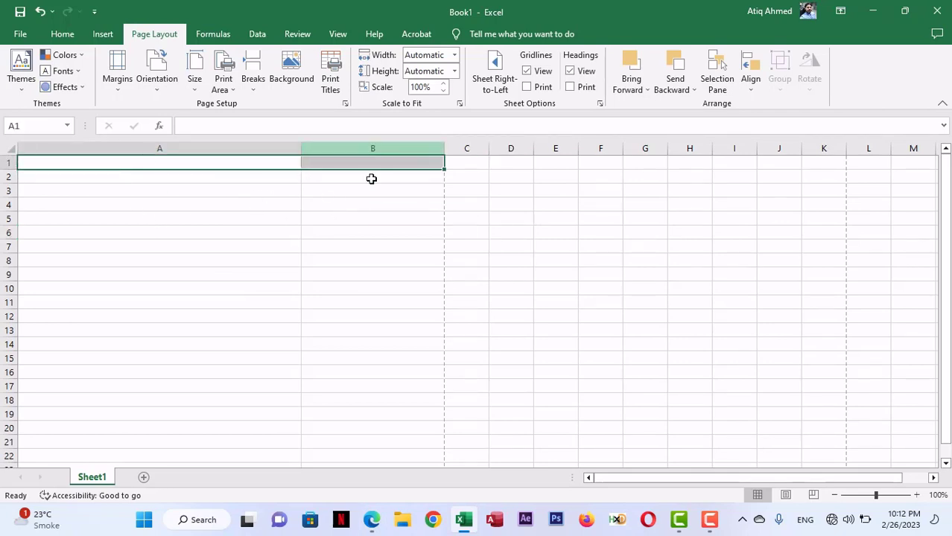
click(62, 36)
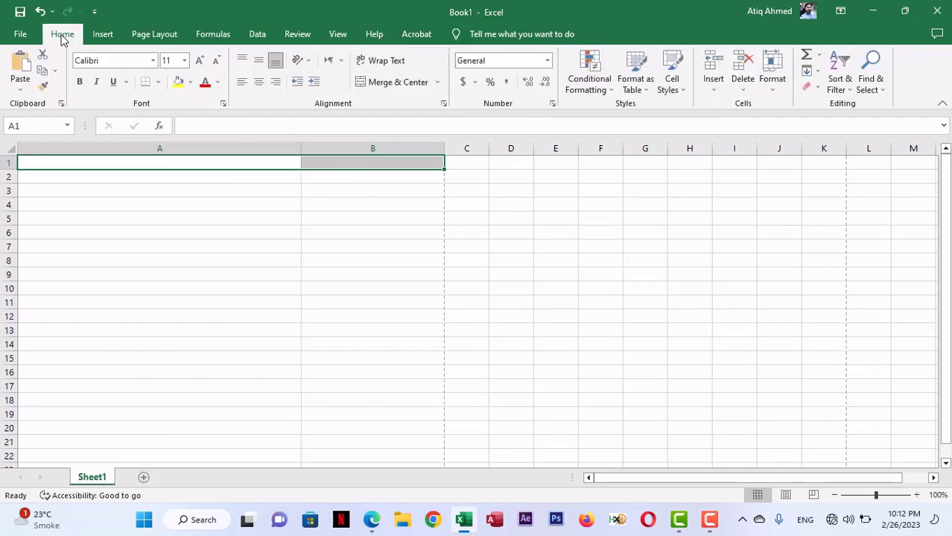
click(159, 84)
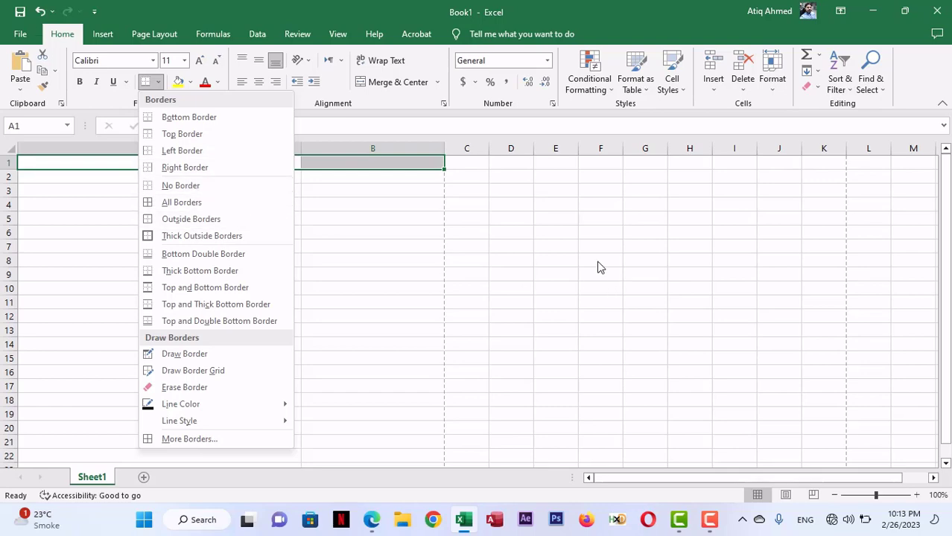
key(alt+Tab)
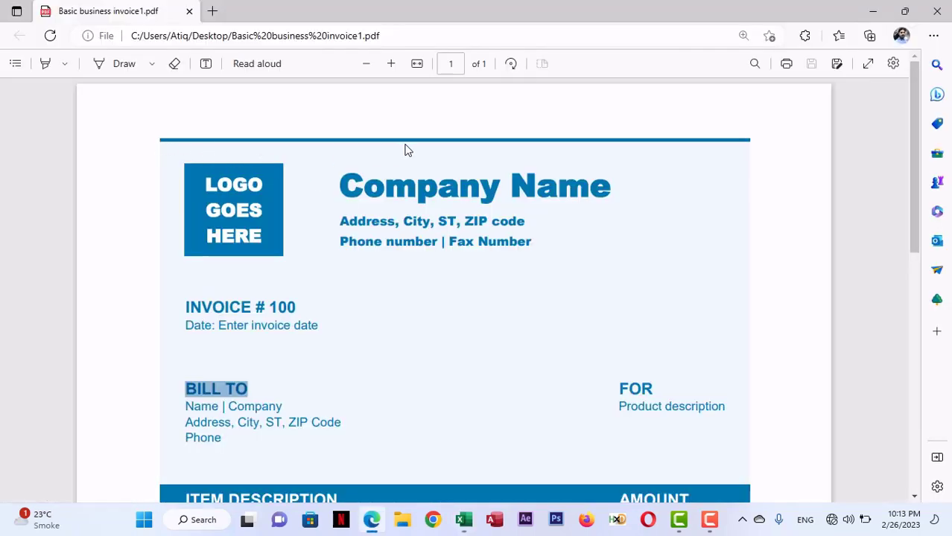
key(alt+Tab)
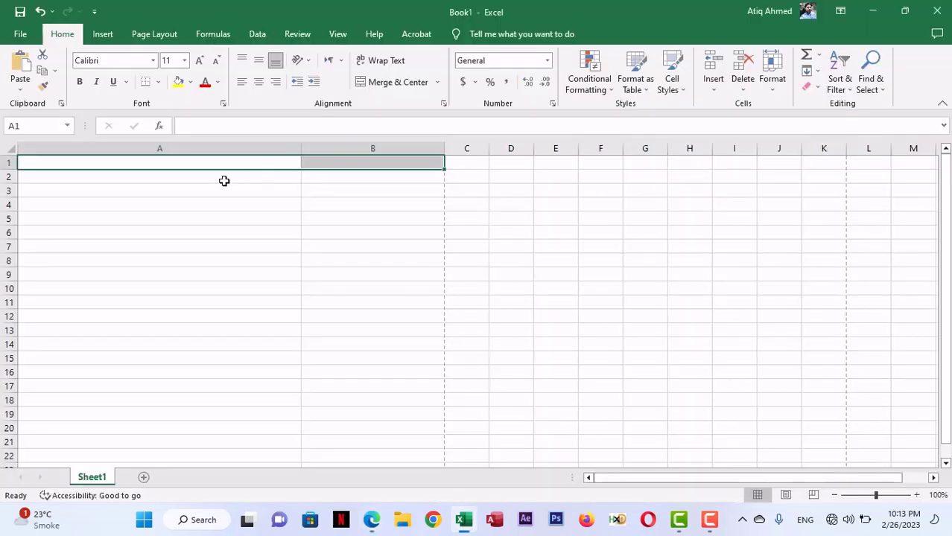
click(158, 82)
click(162, 132)
click(384, 256)
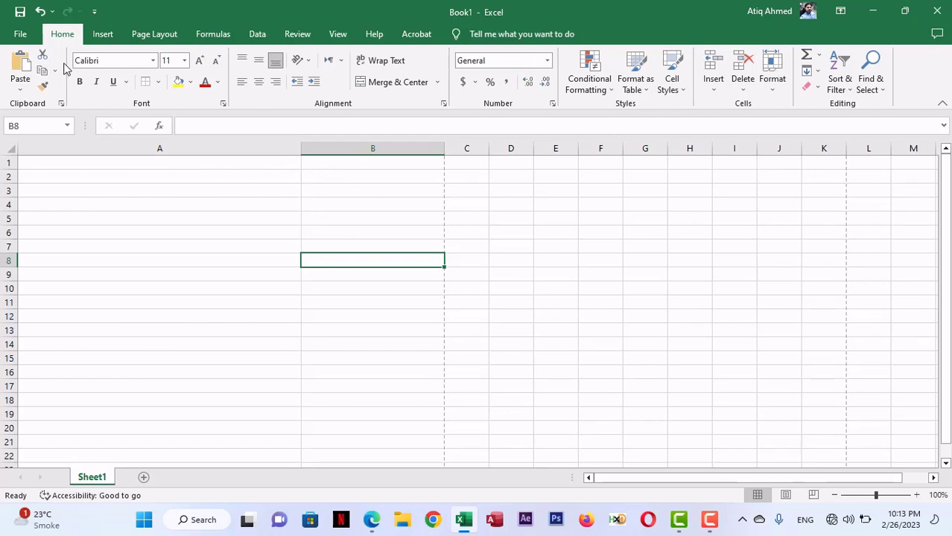
- Check the top border in the print preview and return to the sheet
click(25, 34)
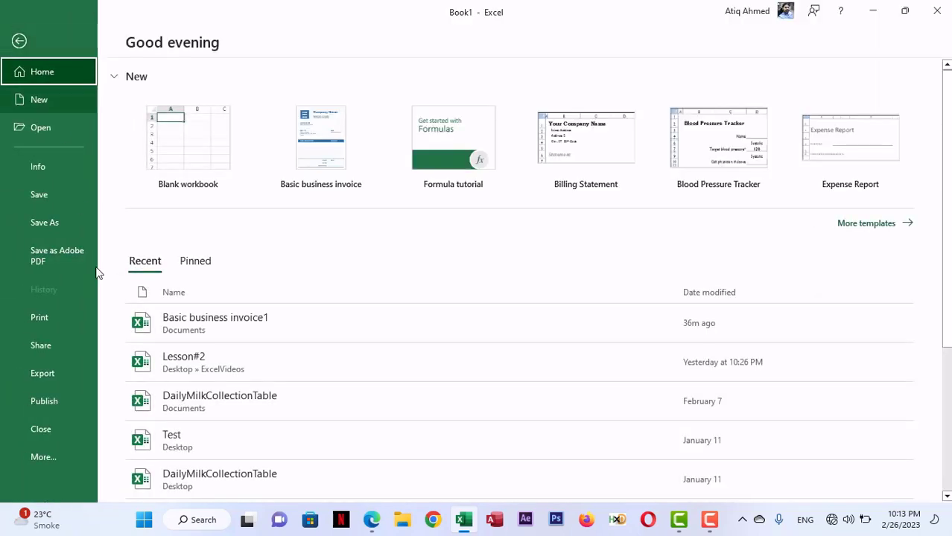
click(50, 316)
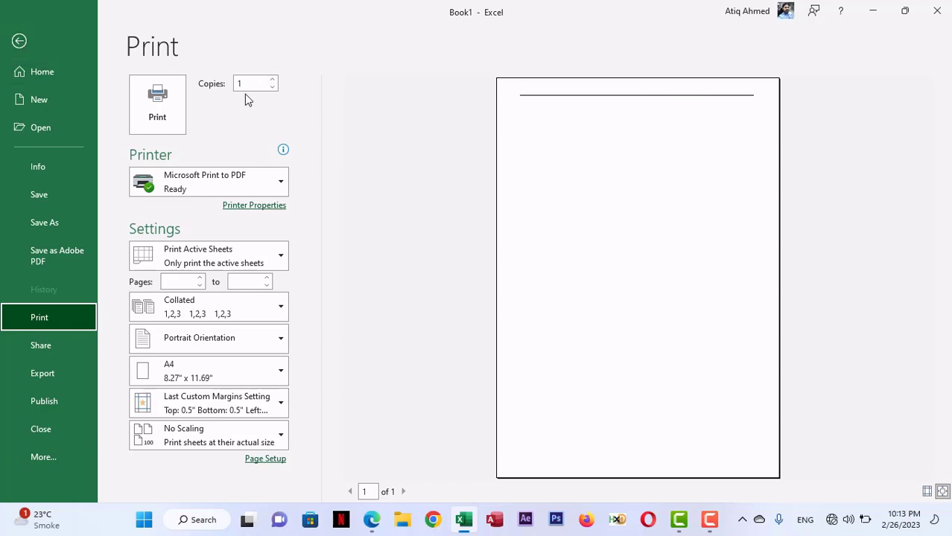
click(22, 42)
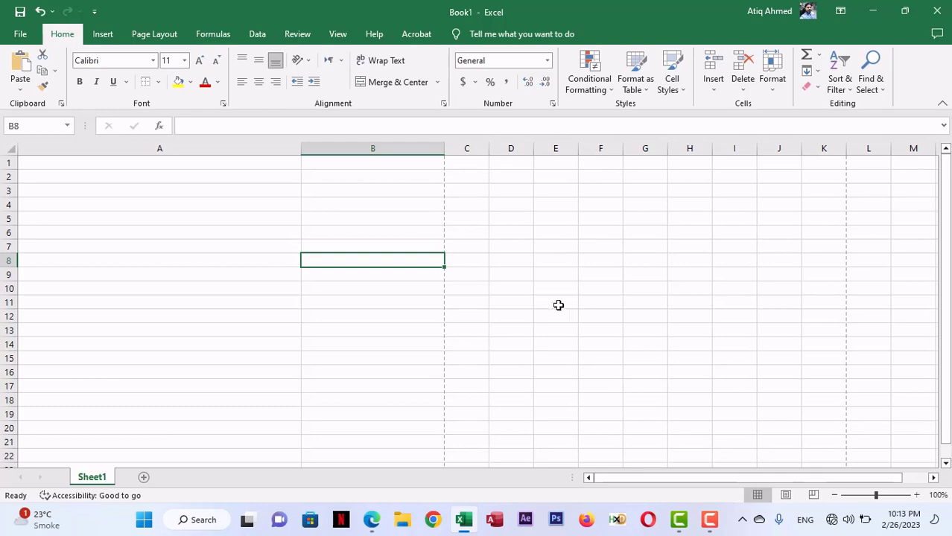
- Select A1:B1 and set the border line style to the thickest solid line for drawing the header line
drag(43, 163, 414, 161)
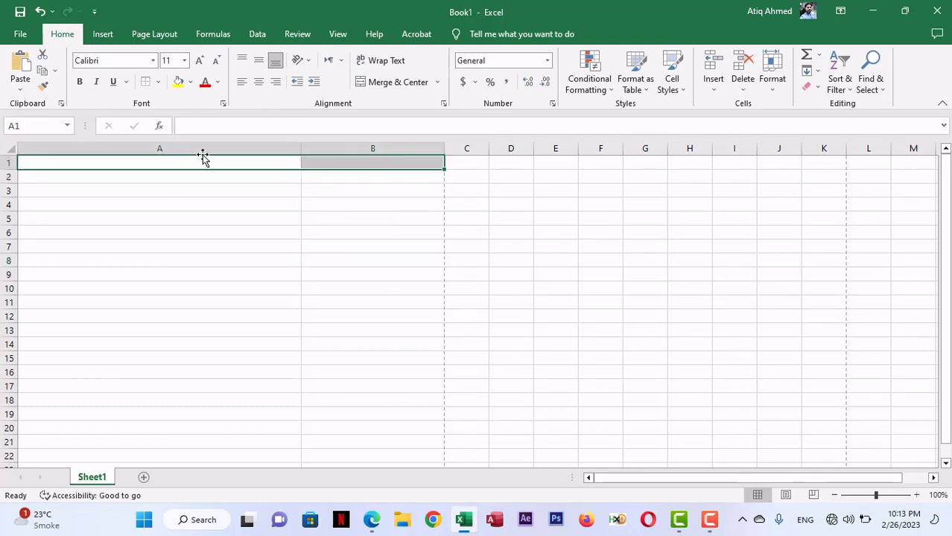
click(157, 82)
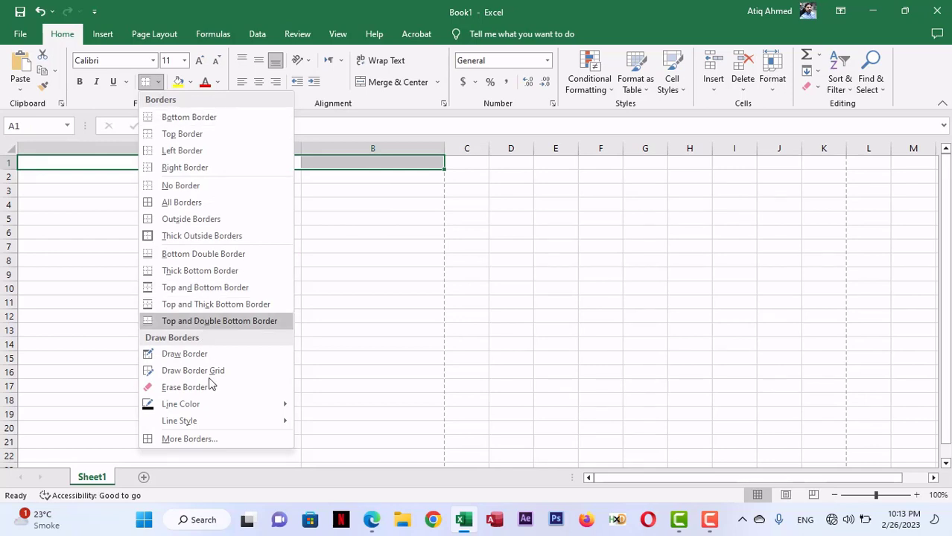
mouse_move(217, 425)
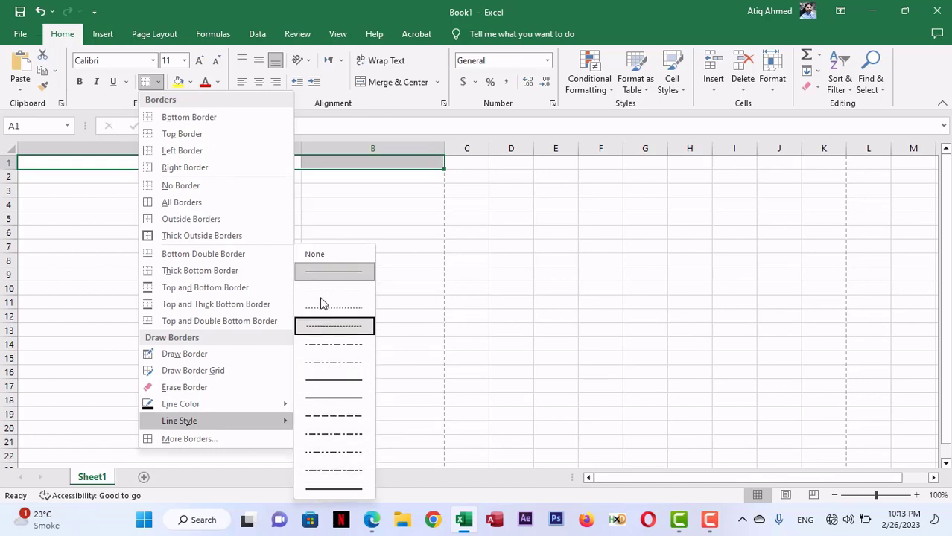
click(342, 492)
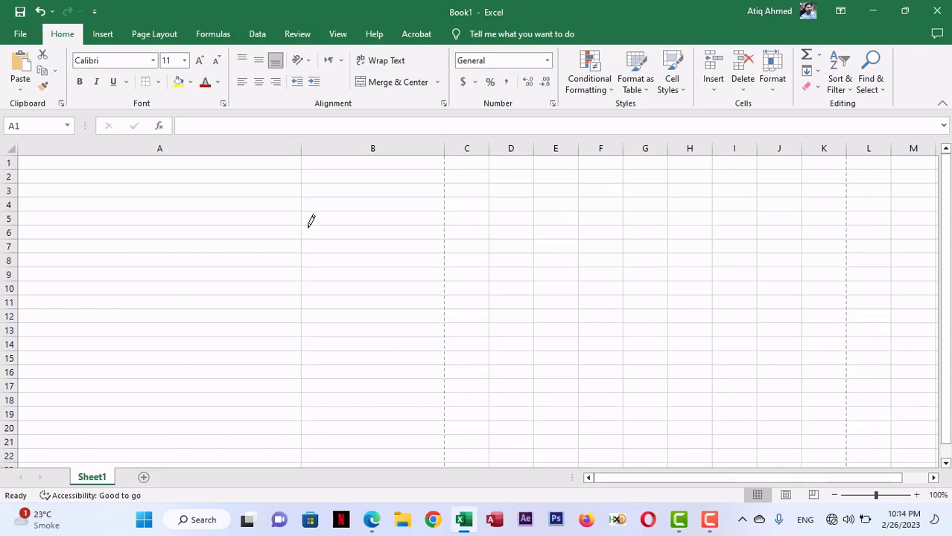
- Apply the thick top border to A1:B1 and check the header line in the print preview
key(Escape)
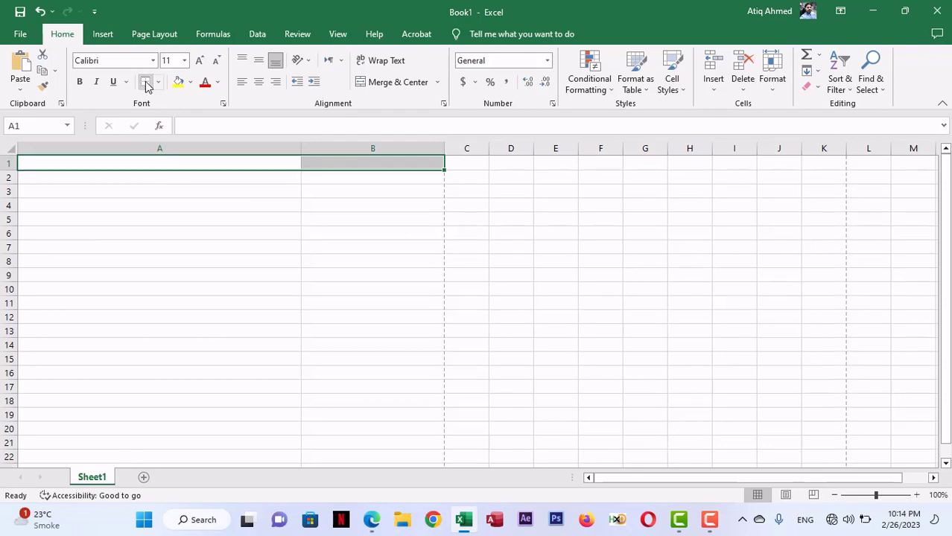
click(244, 273)
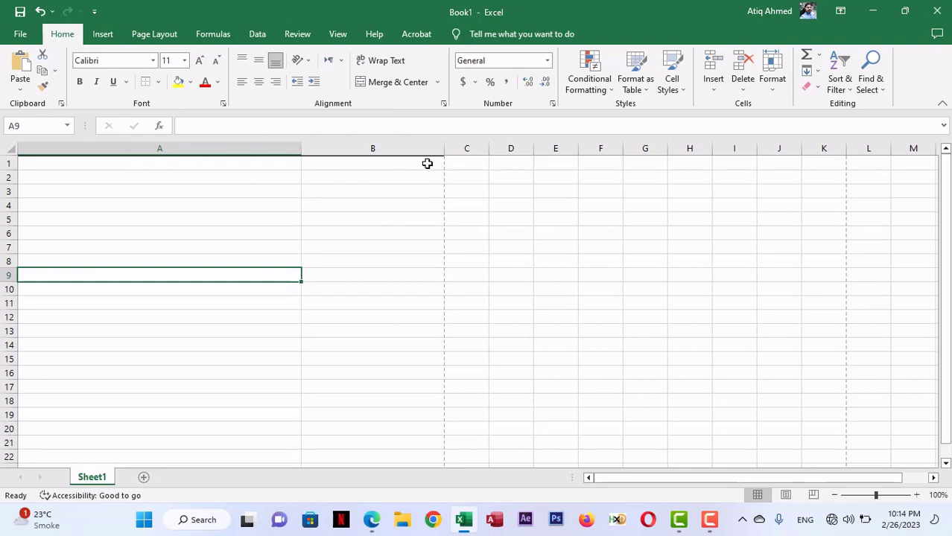
click(21, 34)
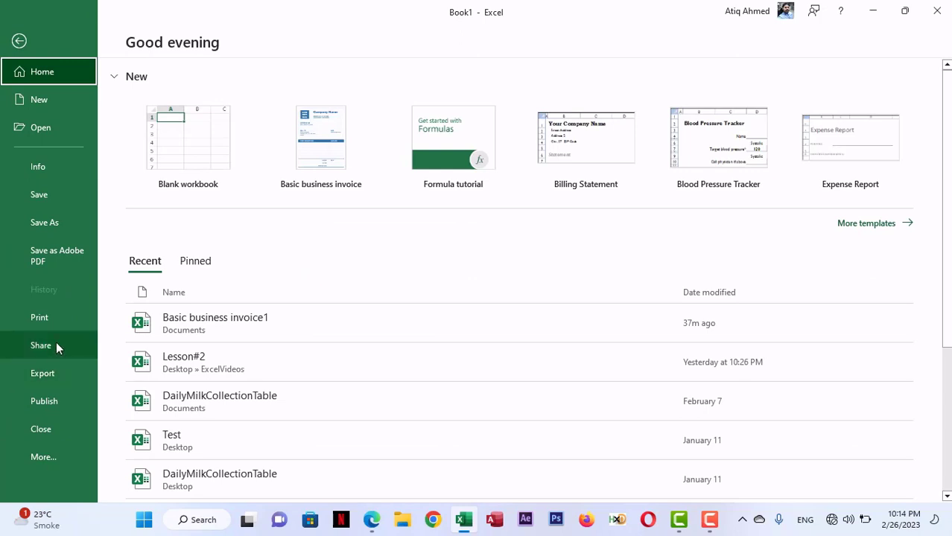
click(59, 321)
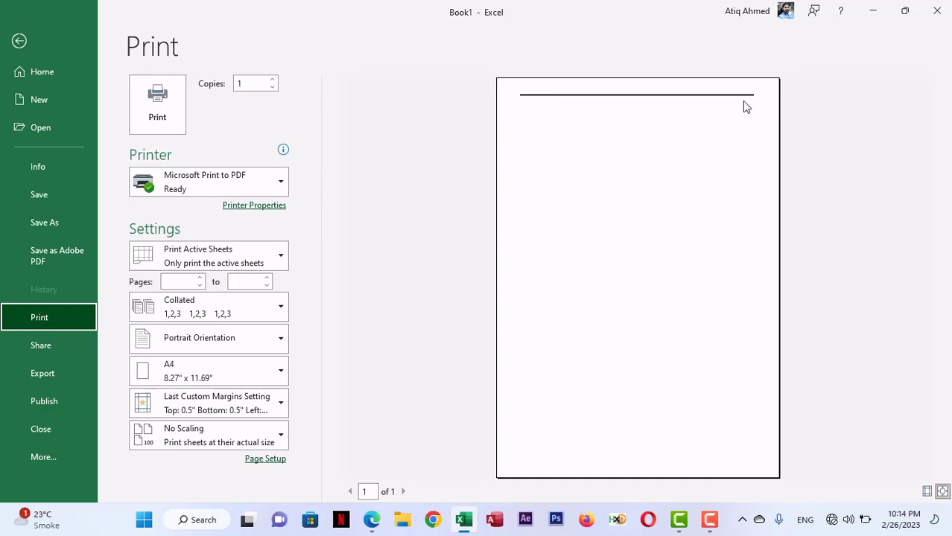
click(20, 41)
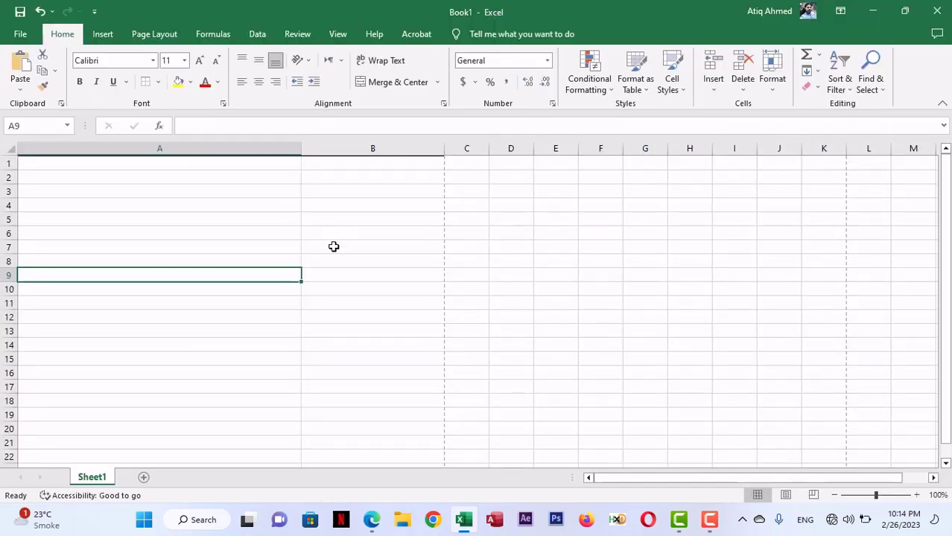
- Examine the header colors in the invoice PDF in Edge and compare them with the fill color choices in Excel
click(371, 520)
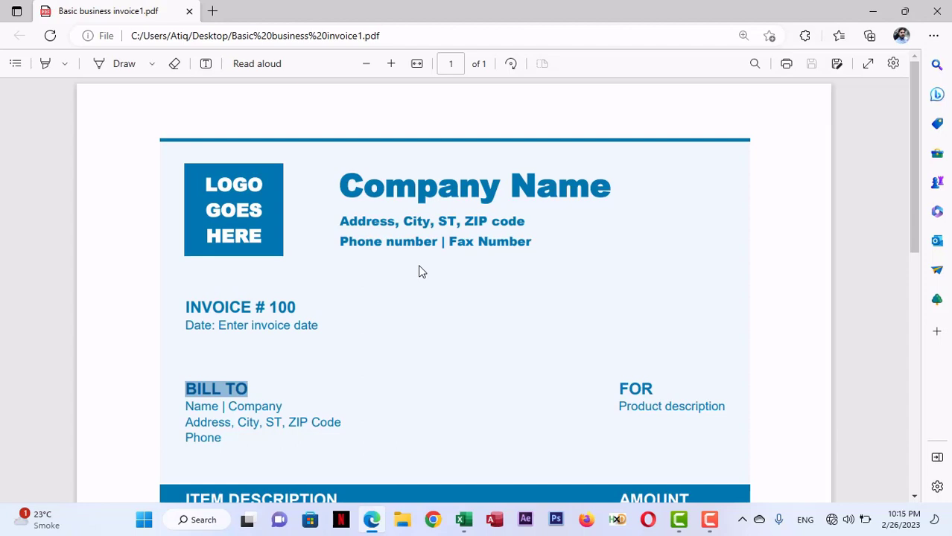
click(872, 11)
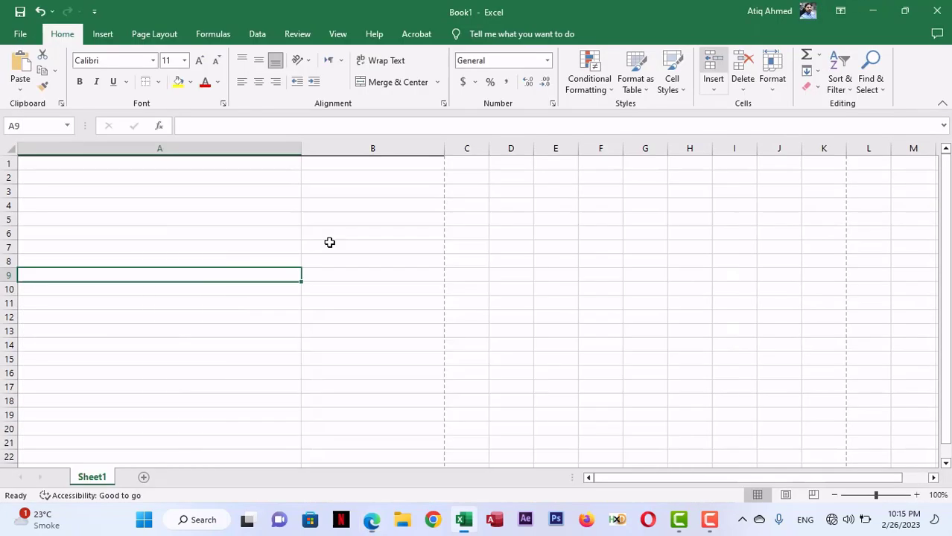
click(190, 83)
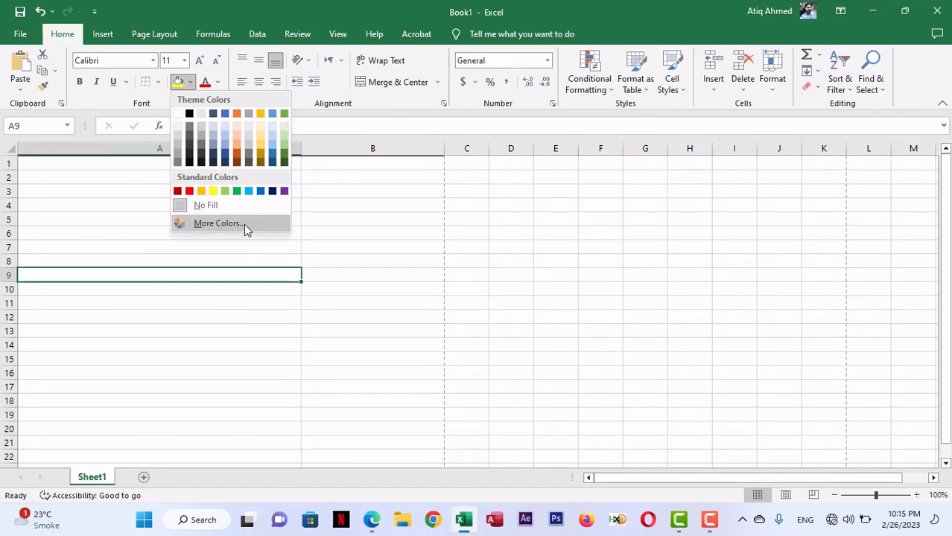
click(122, 235)
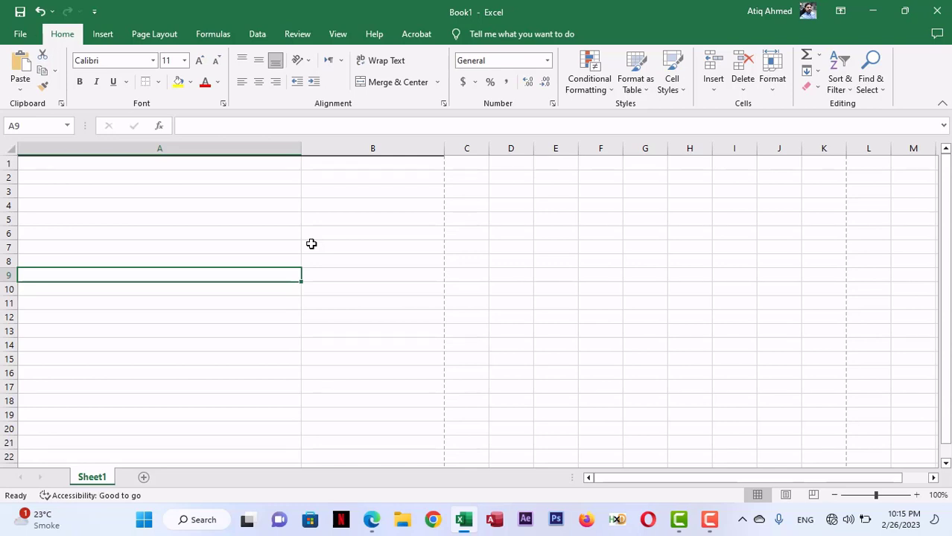
- Launch PowerPoint with the Run command powerpnt and create a blank presentation
key(super+r)
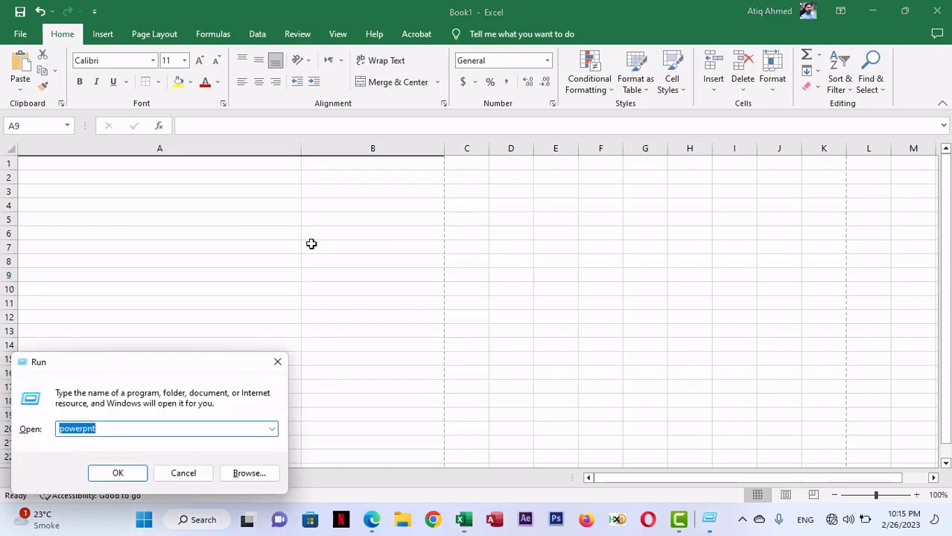
click(106, 431)
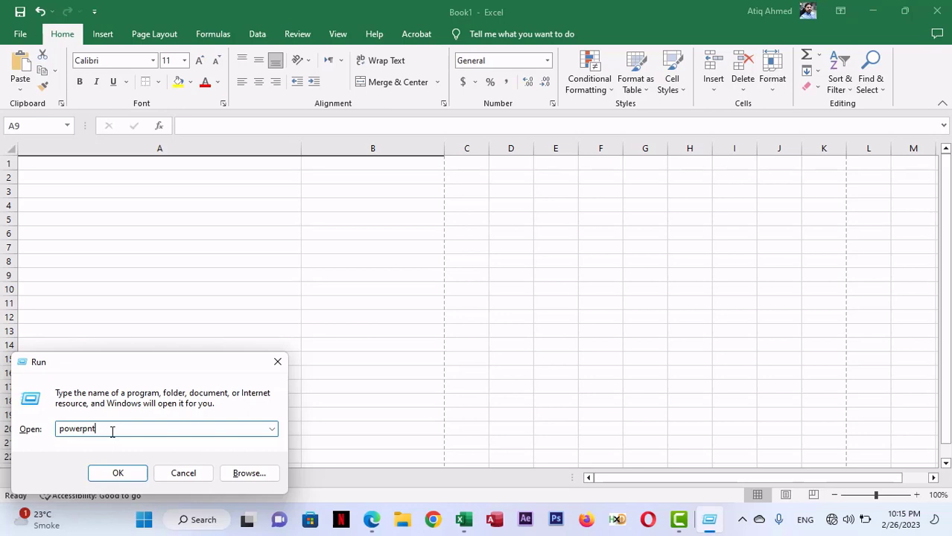
key(Return)
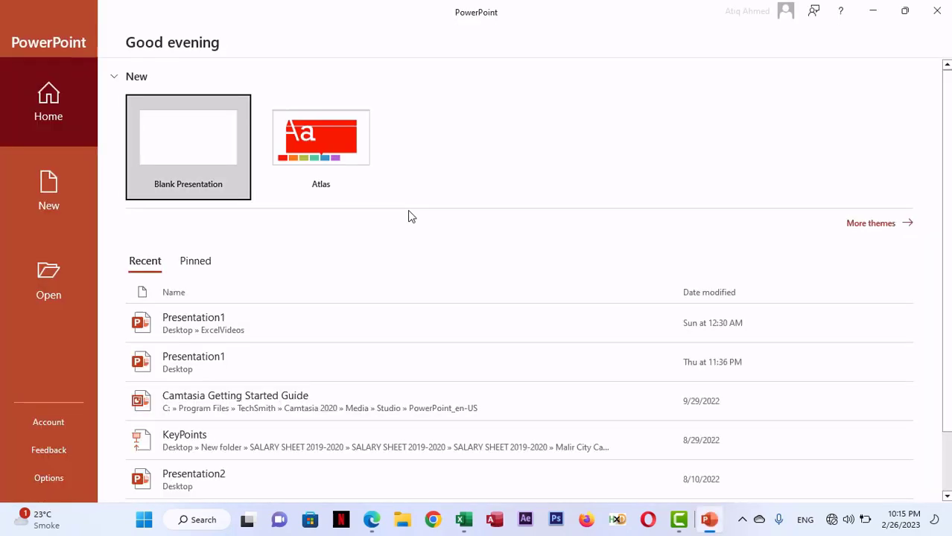
click(207, 151)
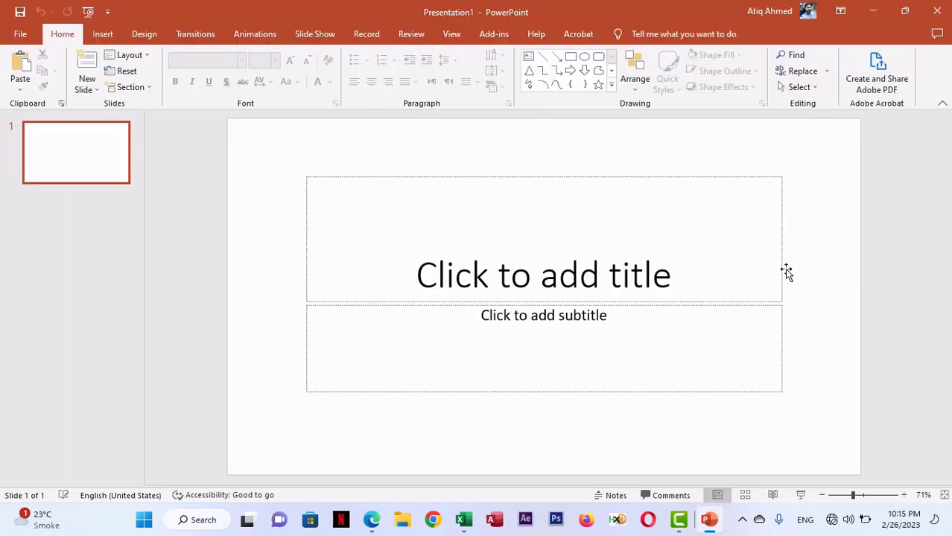
- Bring the invoice PDF window up in Edge, return to PowerPoint and insert a screenshot of that window on the slide
click(100, 33)
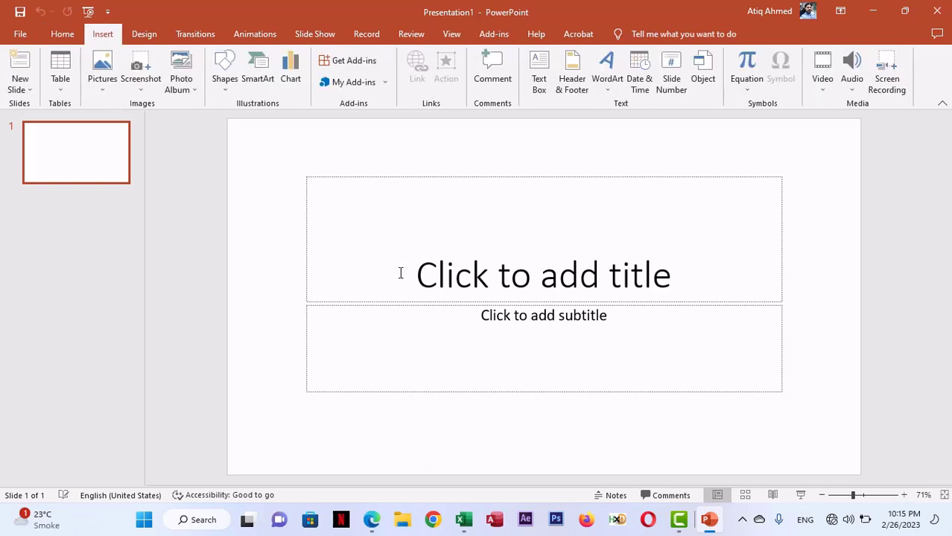
click(144, 88)
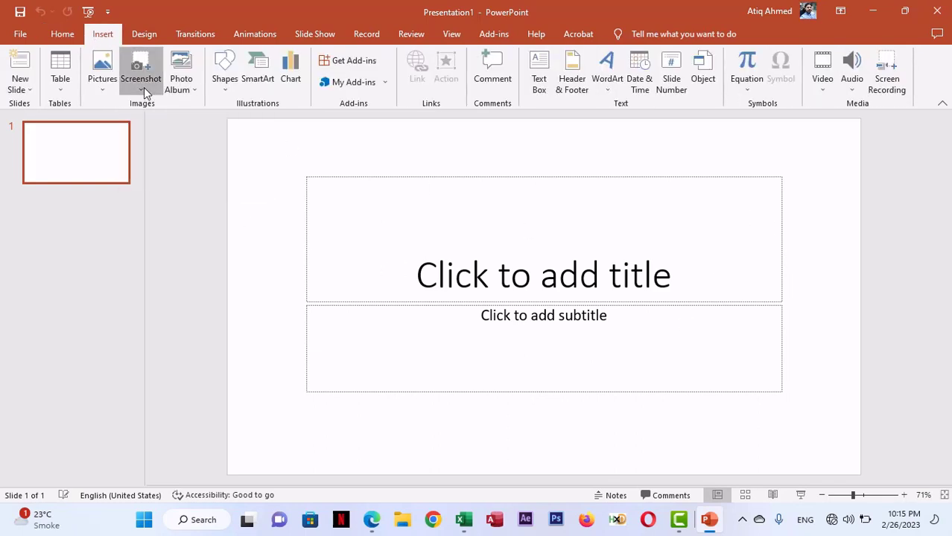
click(374, 170)
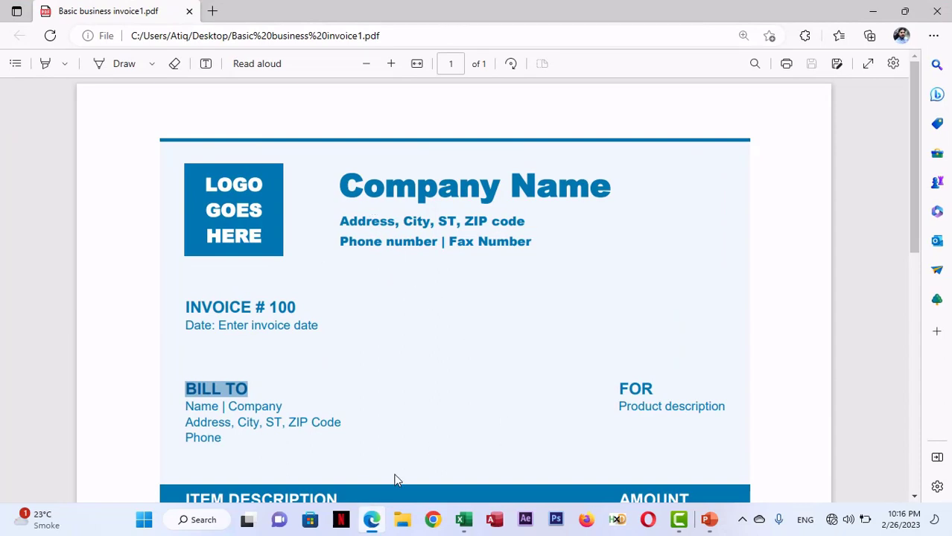
click(710, 521)
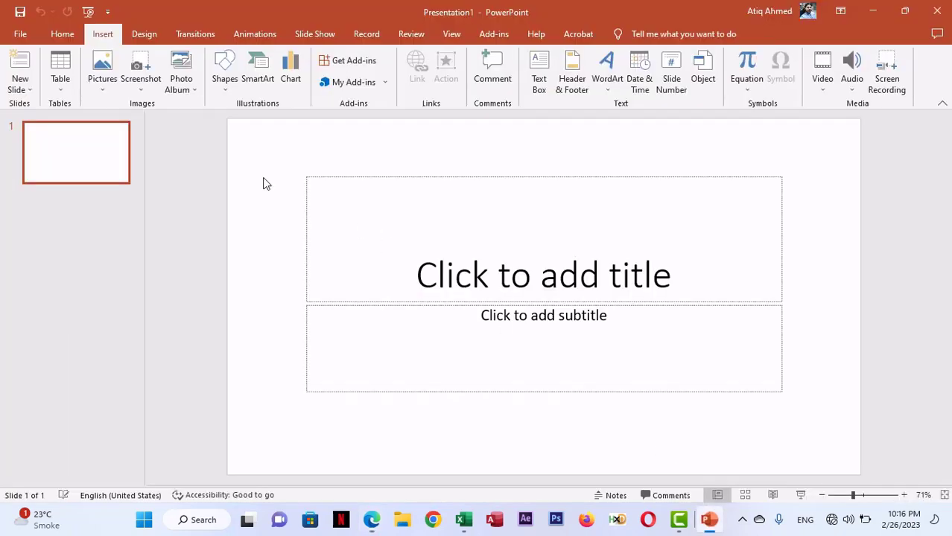
click(138, 88)
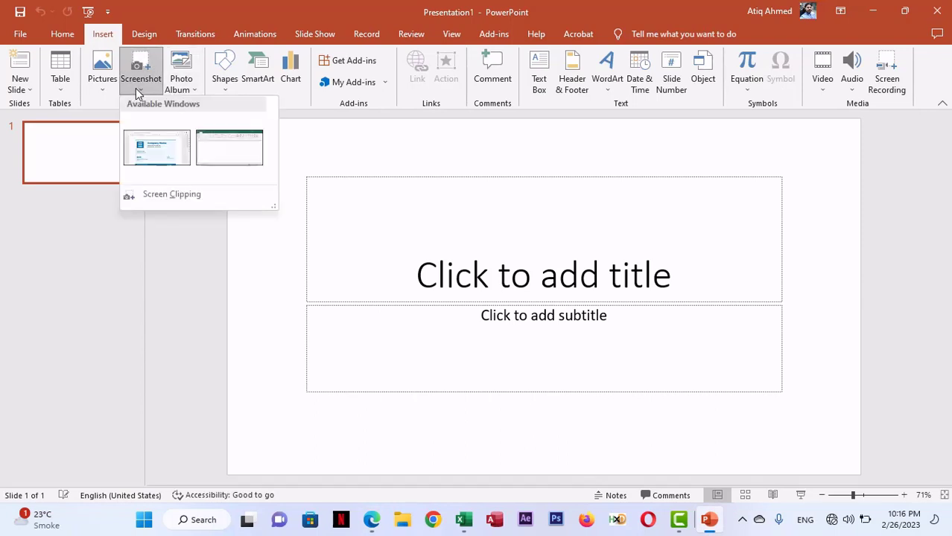
click(154, 149)
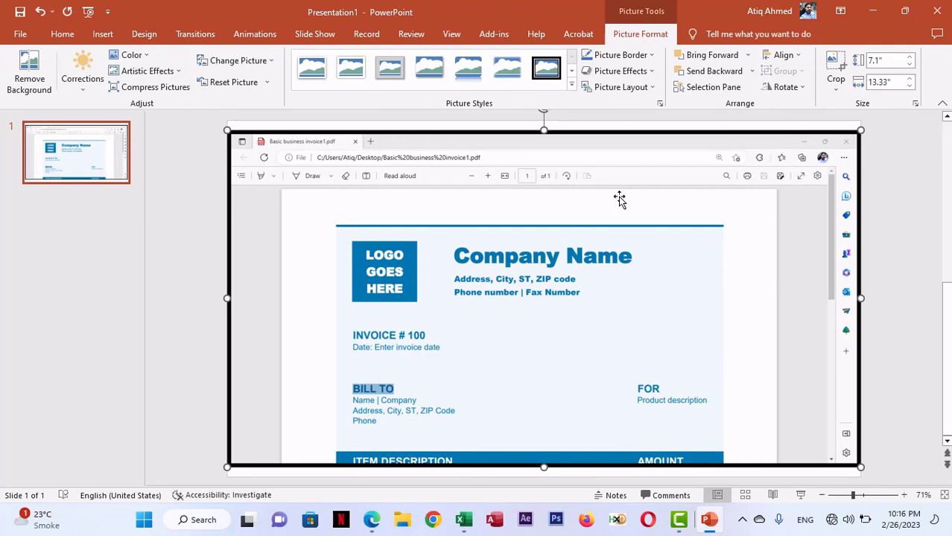
- Sample the blue of the line above the invoice header with the picture border's Eyedropper
click(651, 57)
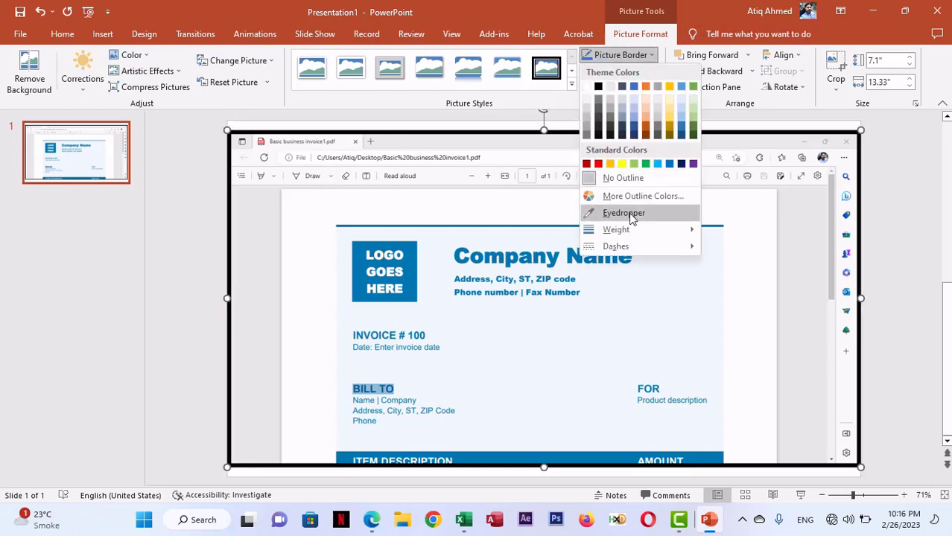
click(654, 212)
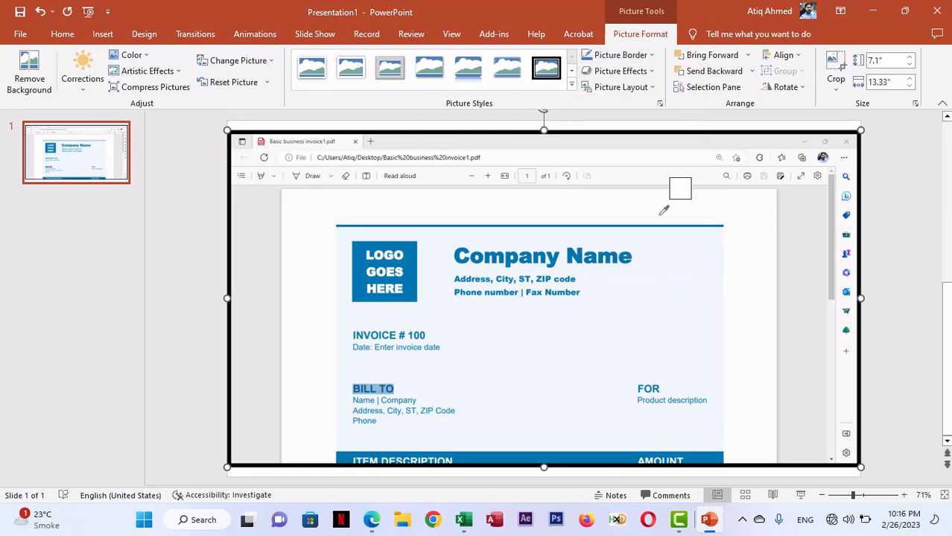
ctrl+scroll(565, 245, up, 7)
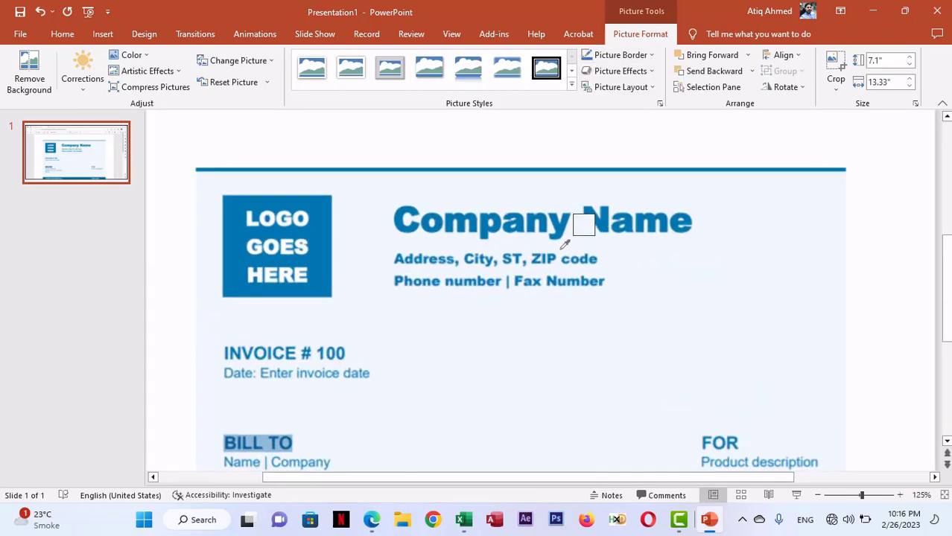
scroll(548, 195, up, 1)
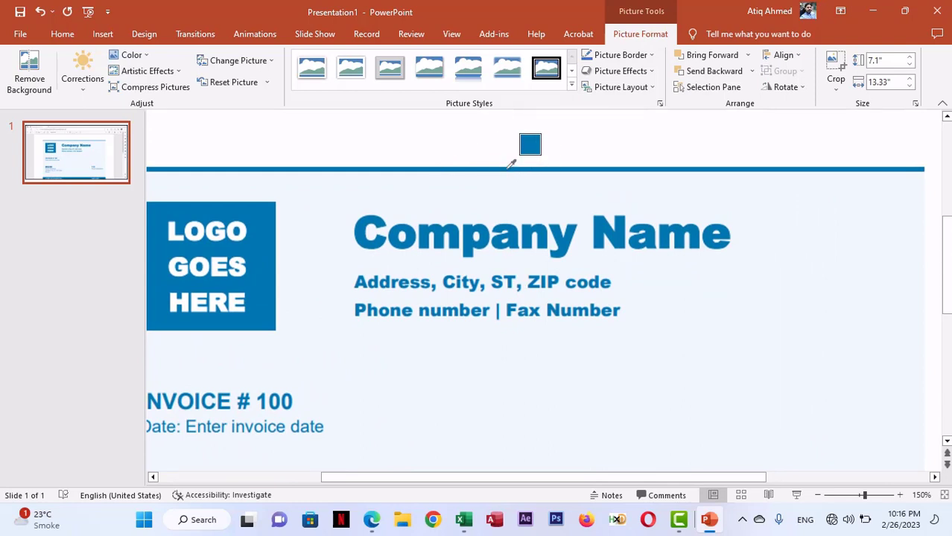
mouse_move(511, 165)
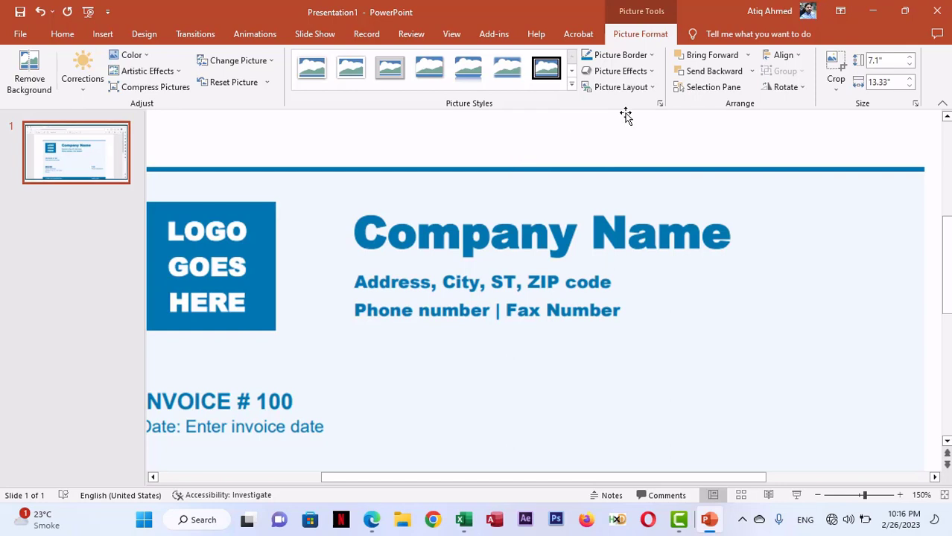
- Copy the hex code of the sampled blue from the custom outline color settings
click(653, 55)
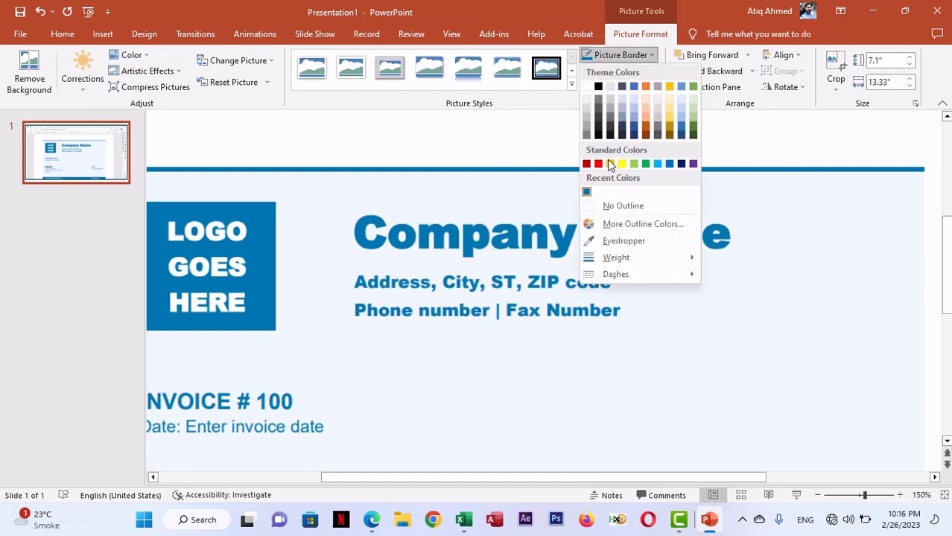
click(647, 224)
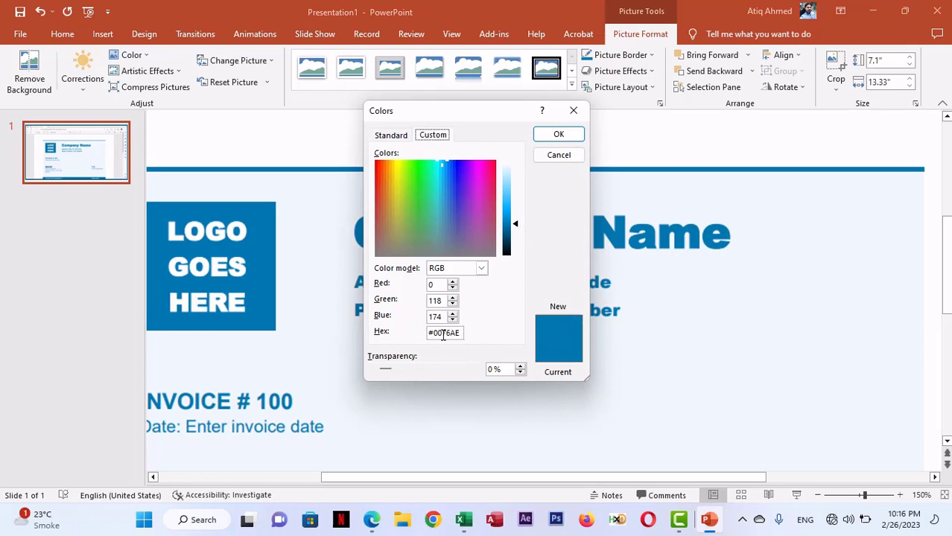
drag(456, 335, 418, 335)
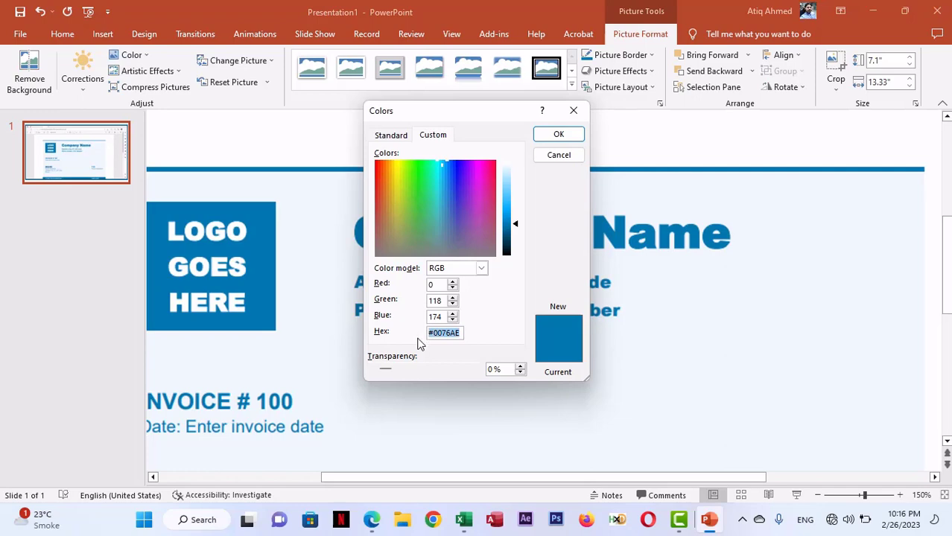
click(559, 134)
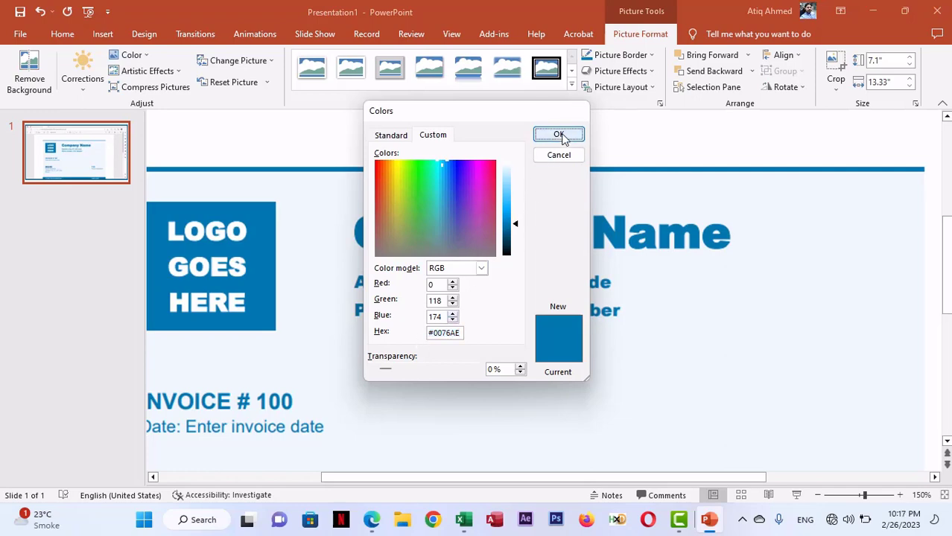
- Switch to Excel, select A1:B1 and set the border line color to the custom hex value #0076AE
click(461, 519)
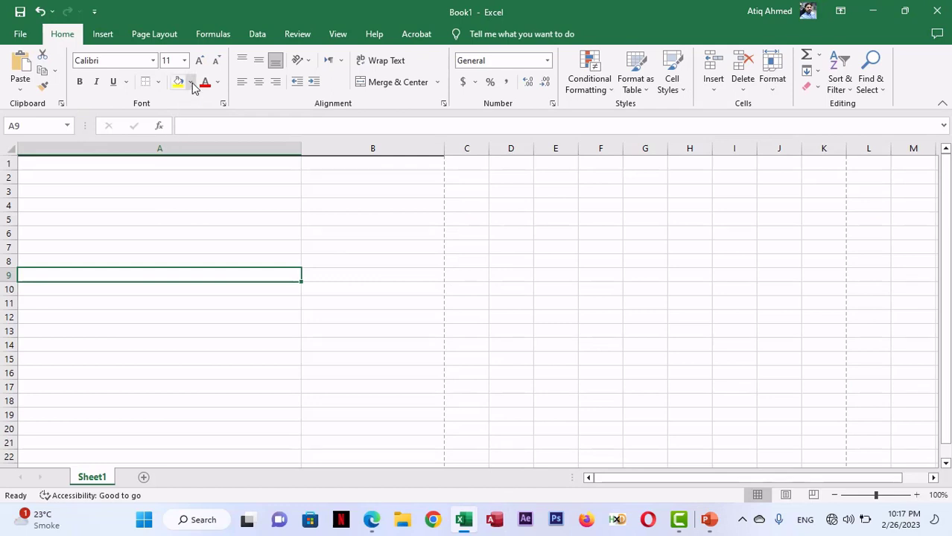
drag(111, 161, 389, 161)
click(158, 82)
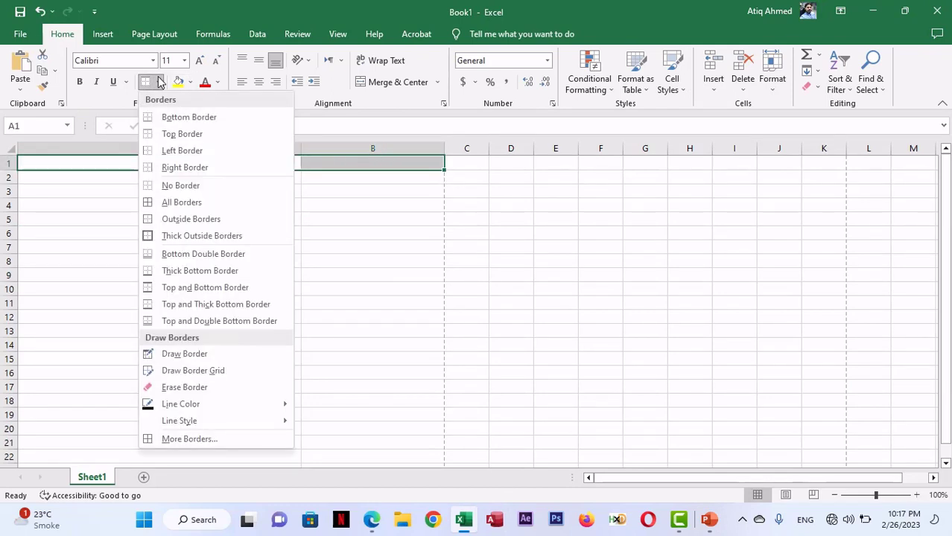
mouse_move(218, 409)
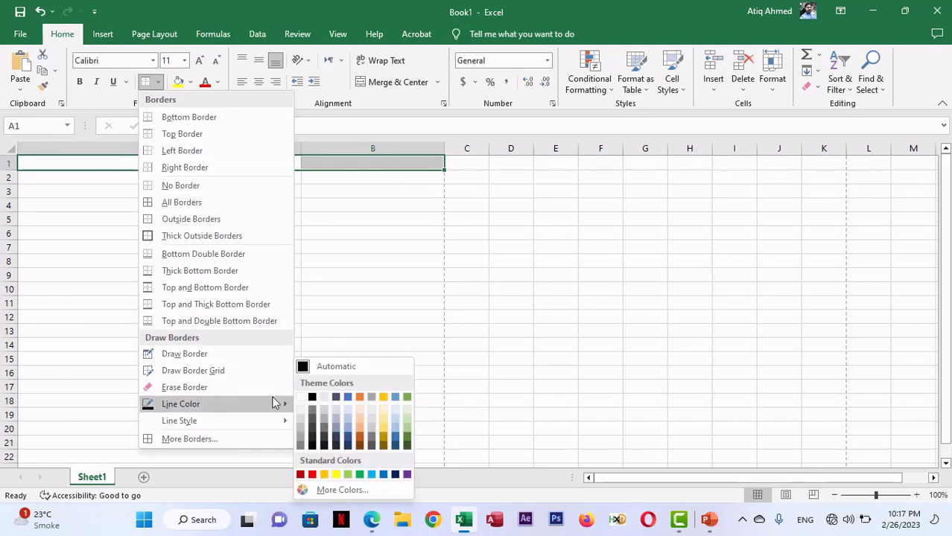
click(344, 491)
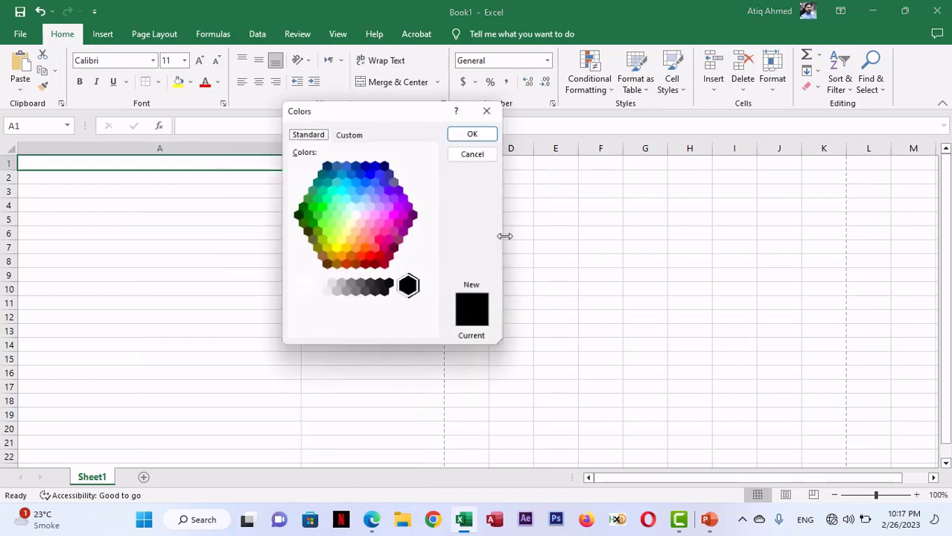
click(347, 133)
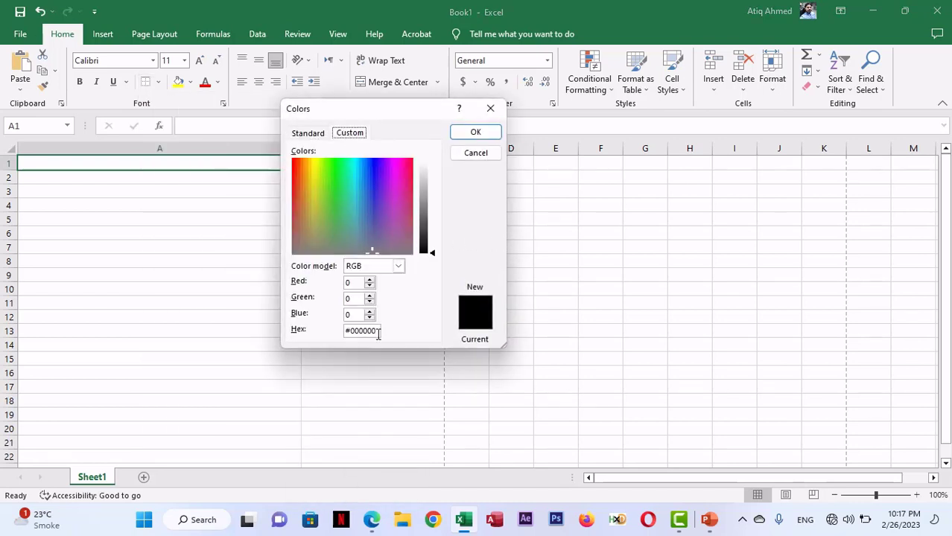
drag(377, 330, 320, 322)
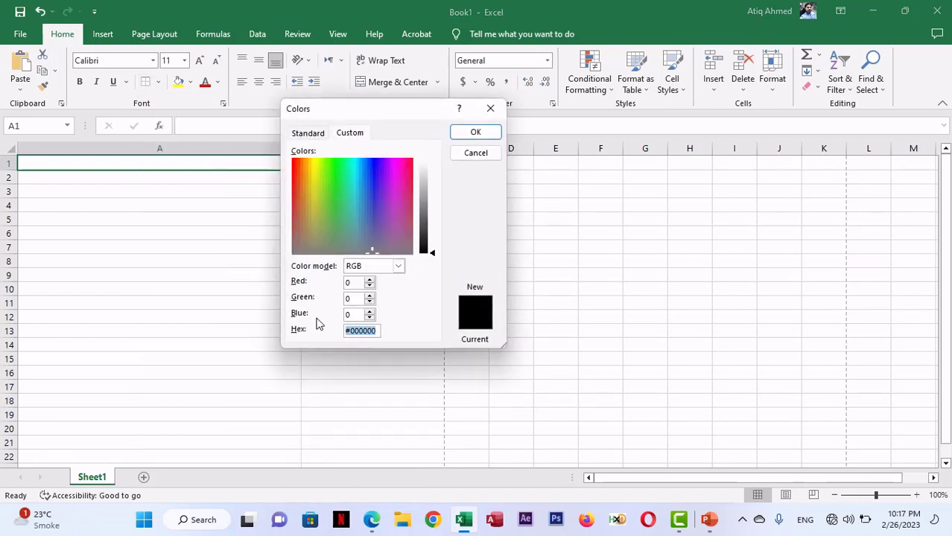
text(#0070C0)
click(474, 132)
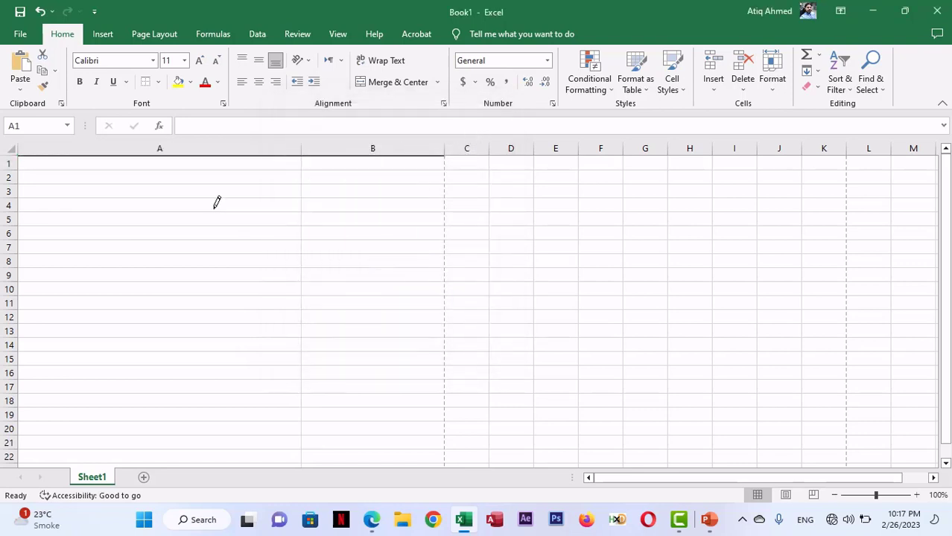
- Apply the top border of A1:B1 in the chosen blue and check the line in the print preview
key(Escape)
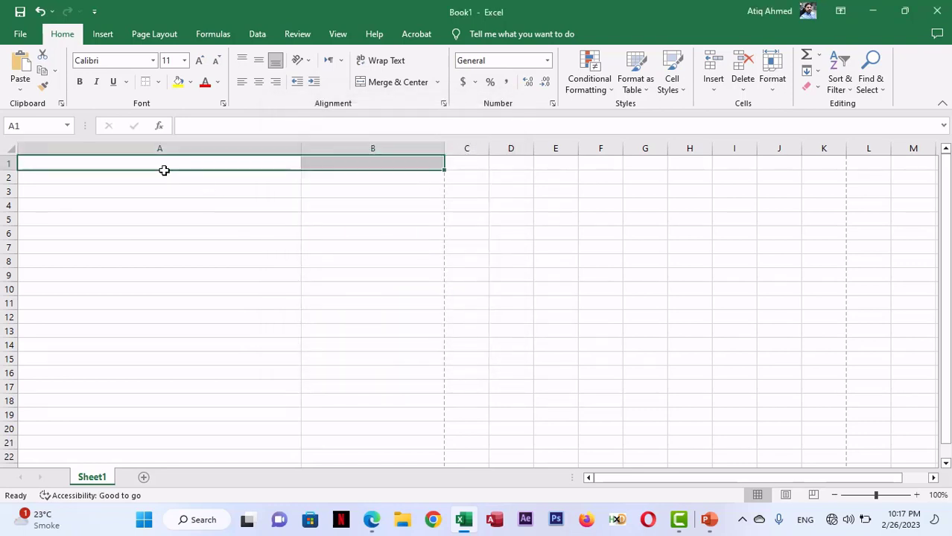
click(201, 245)
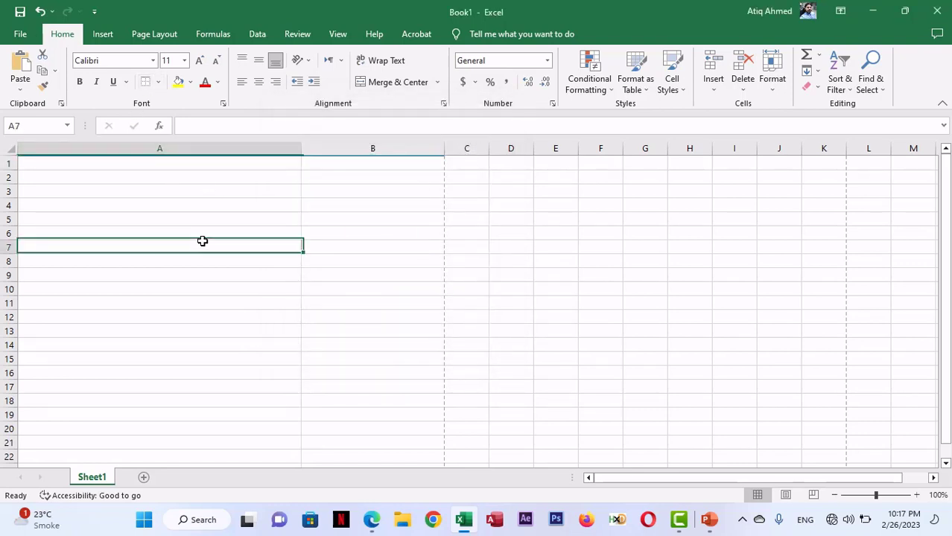
click(21, 34)
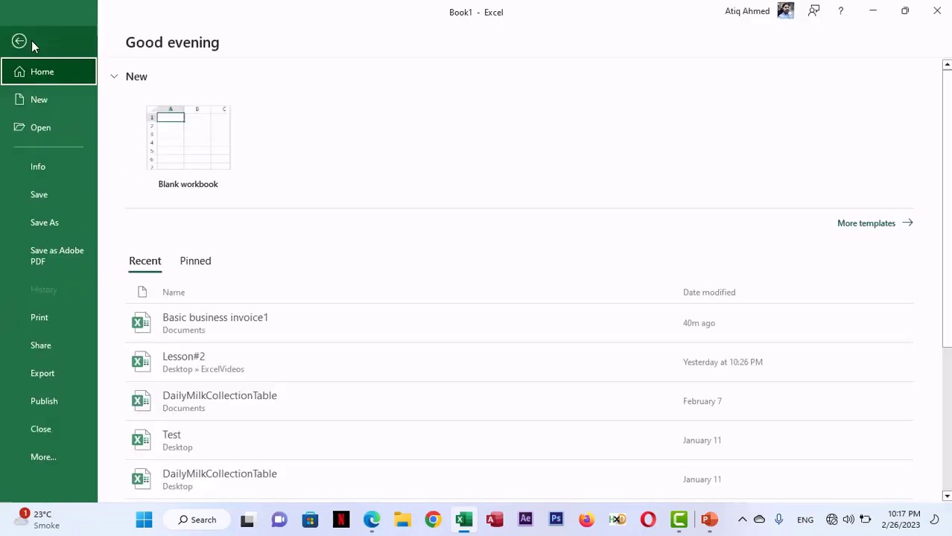
click(48, 315)
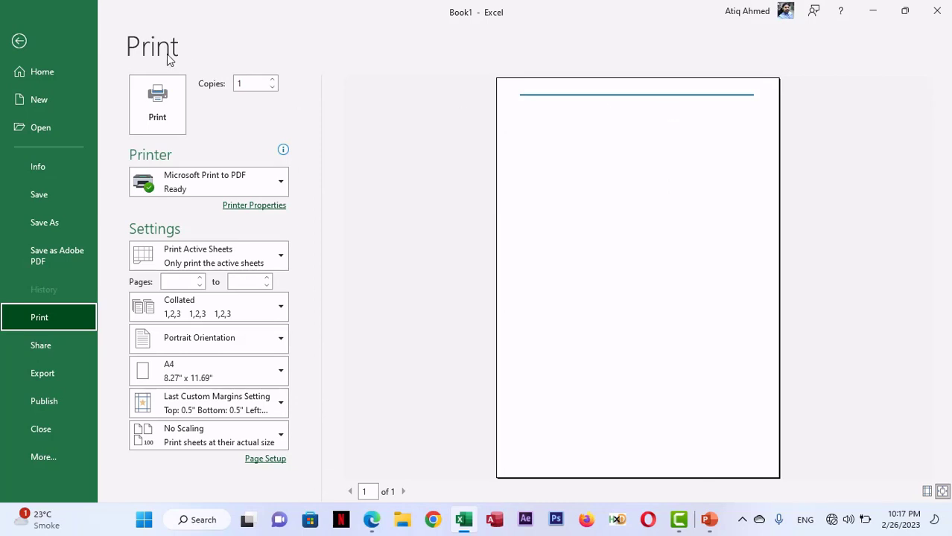
click(20, 41)
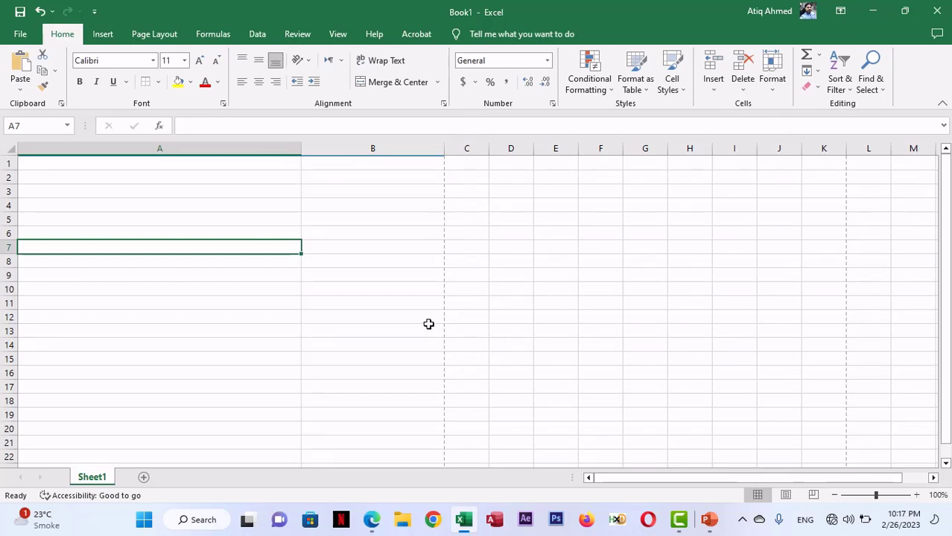
- Minimize PowerPoint, switch to the invoice PDF in Edge and select the Company Name heading
key(alt+Tab)
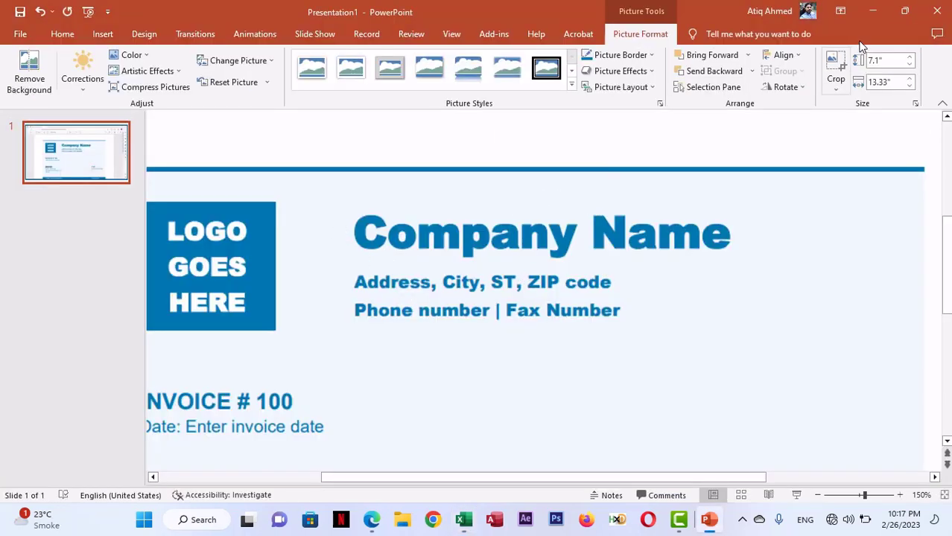
click(873, 12)
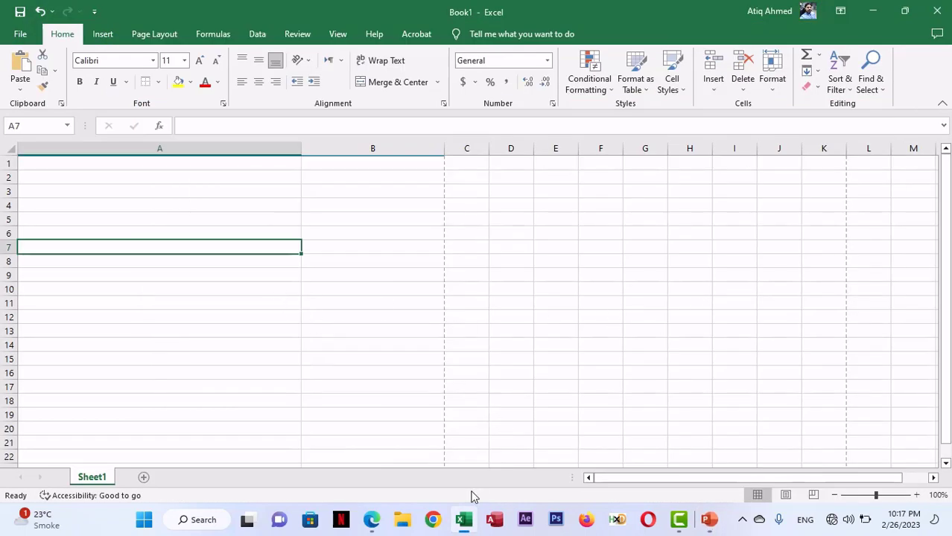
click(371, 520)
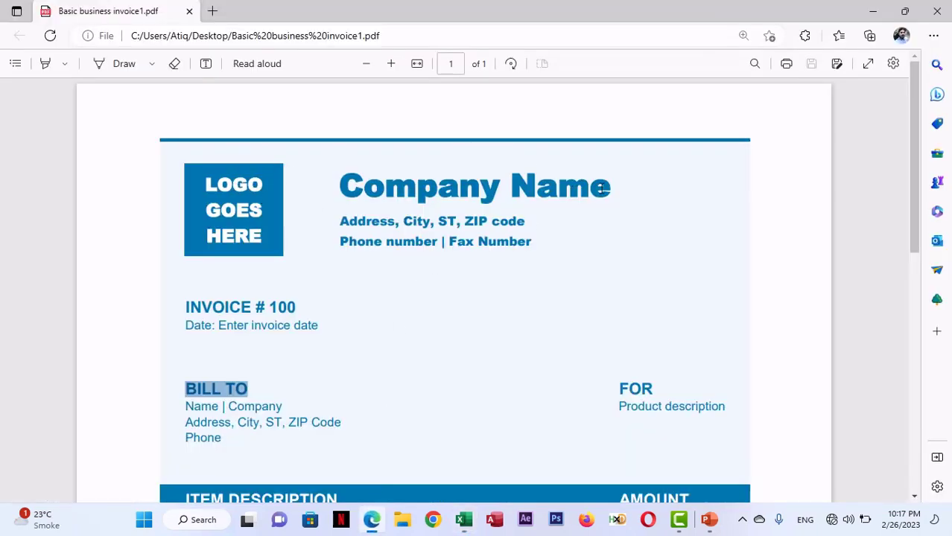
drag(612, 190, 344, 175)
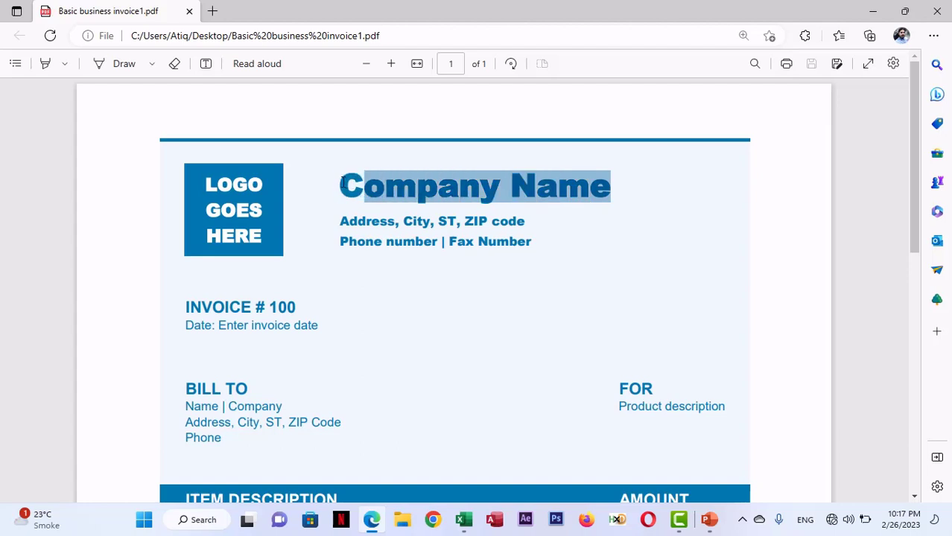
drag(332, 182, 316, 179)
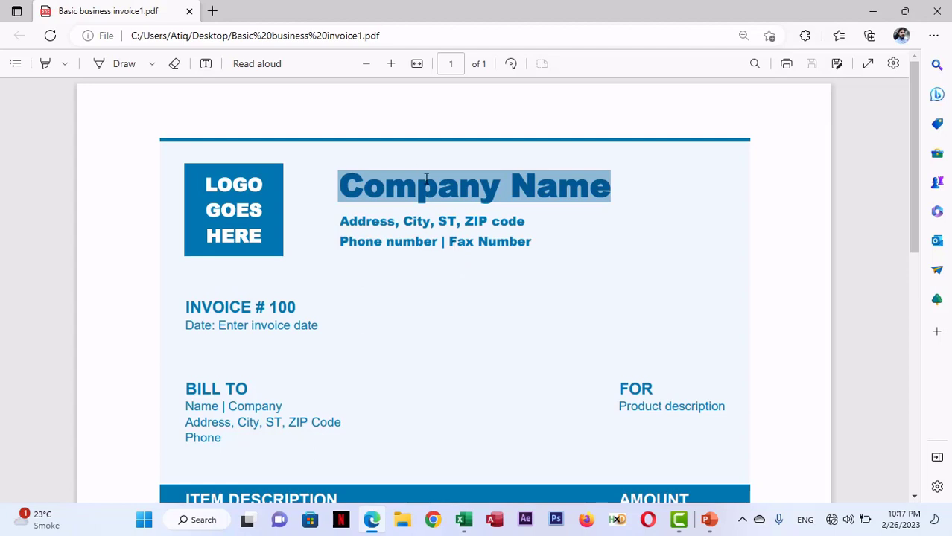
- Copy the Company Name heading from the PDF and paste it into cell A1 of the Excel sheet
key(alt+Tab)
click(99, 168)
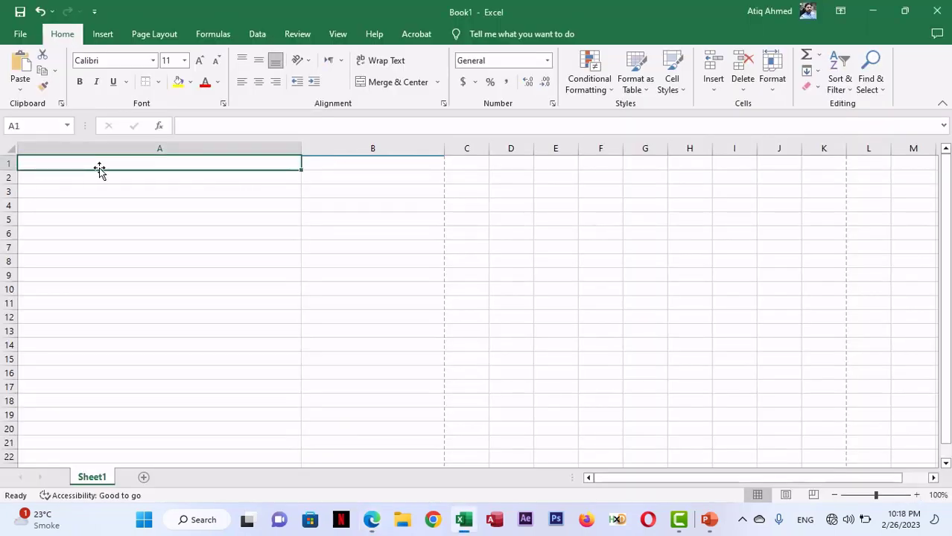
click(215, 123)
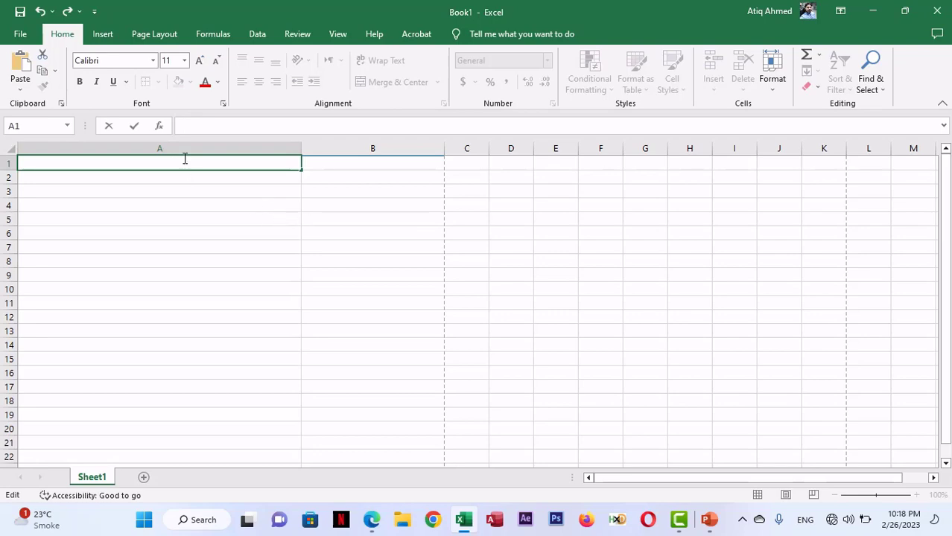
key(alt+Tab)
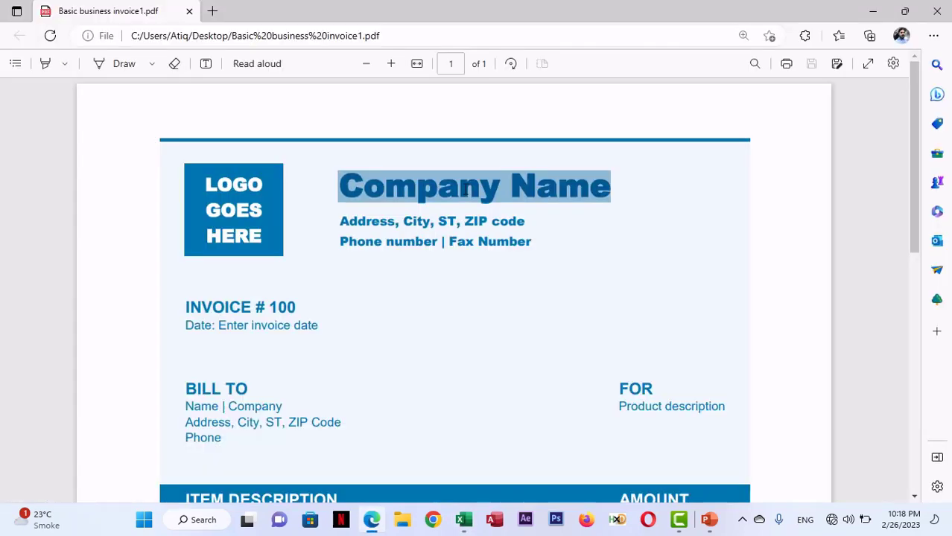
right_click(466, 192)
click(485, 250)
key(alt+Tab)
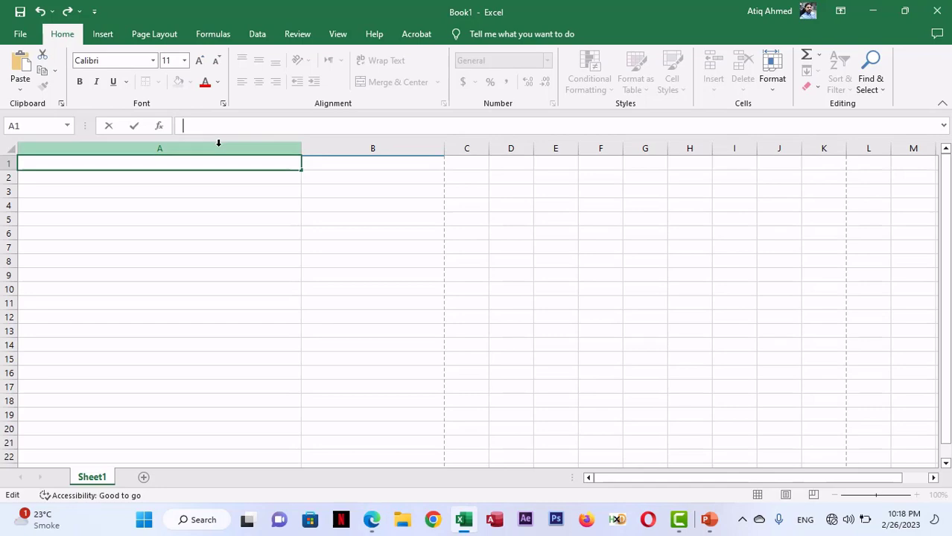
key(alt+Tab)
right_click(458, 188)
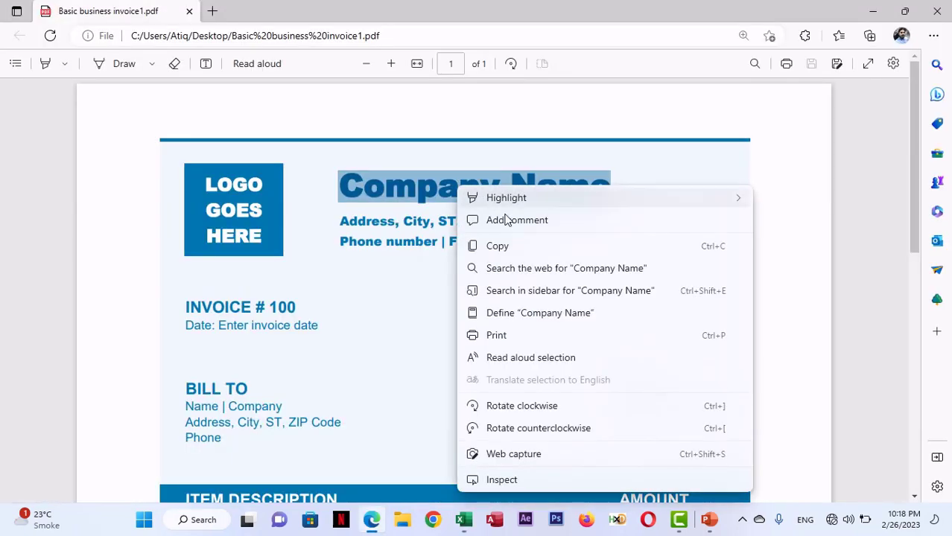
click(497, 247)
key(alt+Tab)
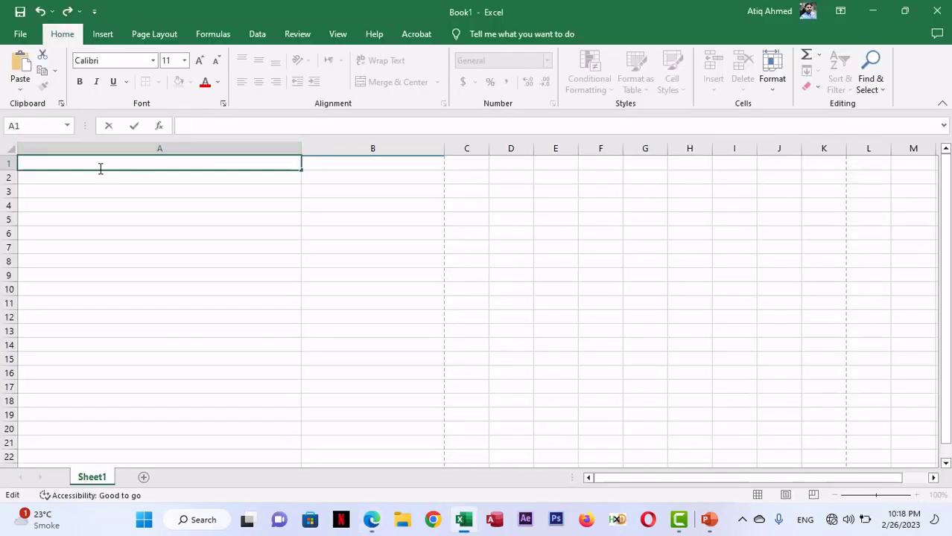
key(ctrl+v)
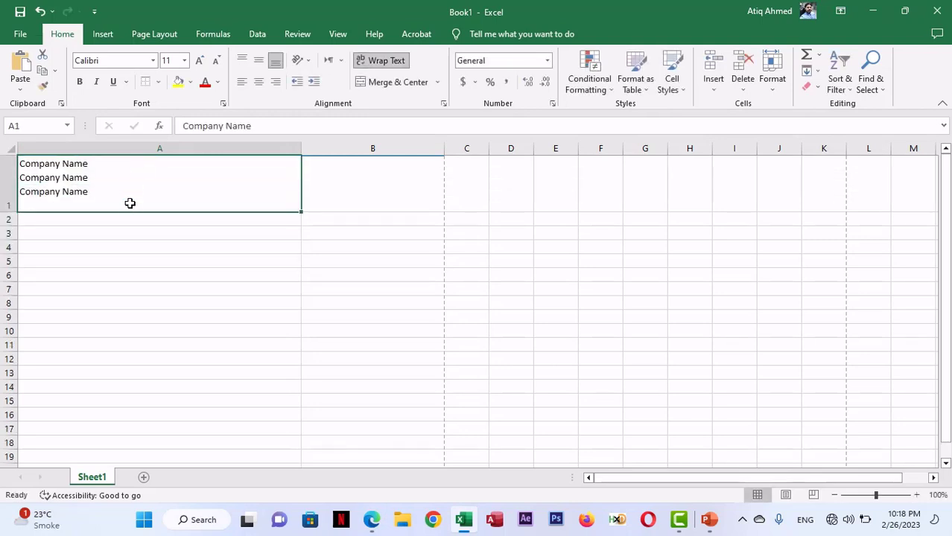
- Delete the repeated lines from cell A1 so it contains Company Name only once
drag(219, 134, 217, 193)
click(261, 157)
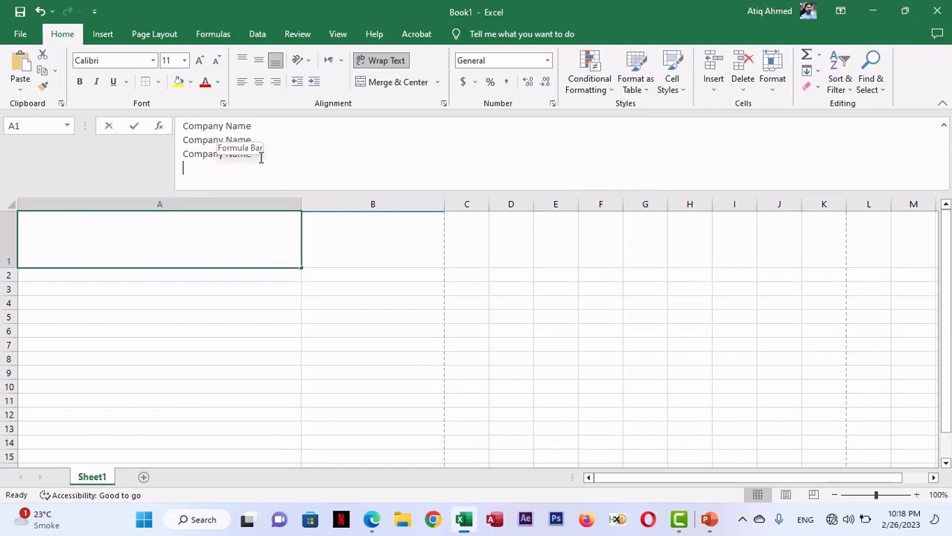
drag(290, 155, 149, 161)
key(BackSpace)
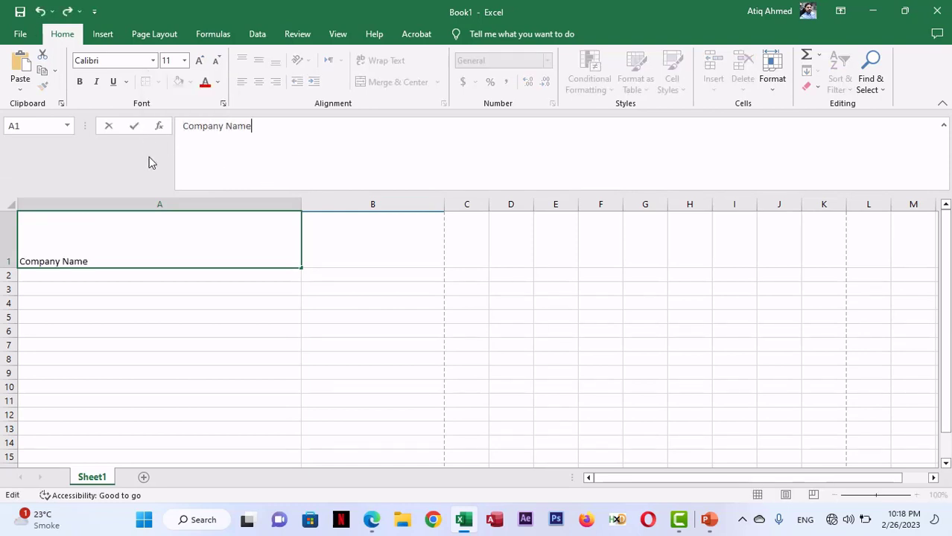
drag(294, 300, 294, 296)
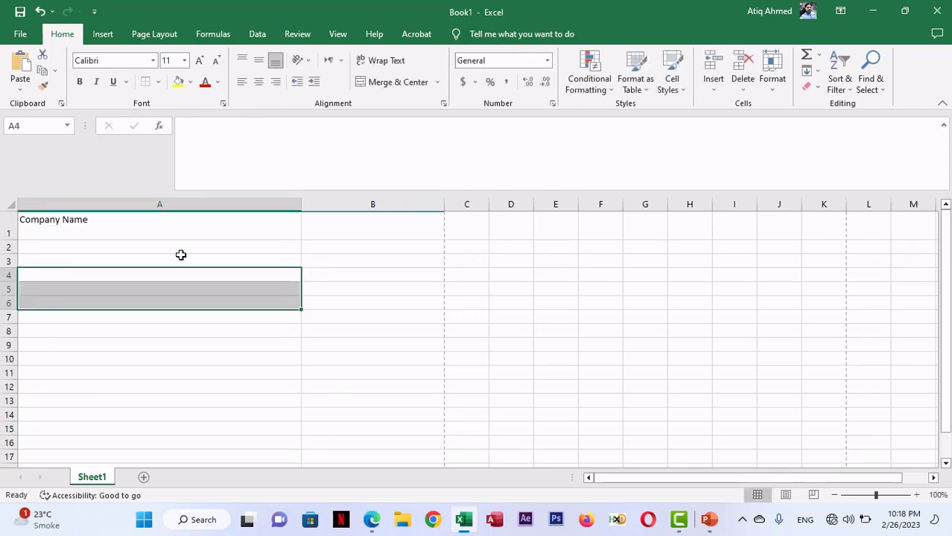
click(77, 234)
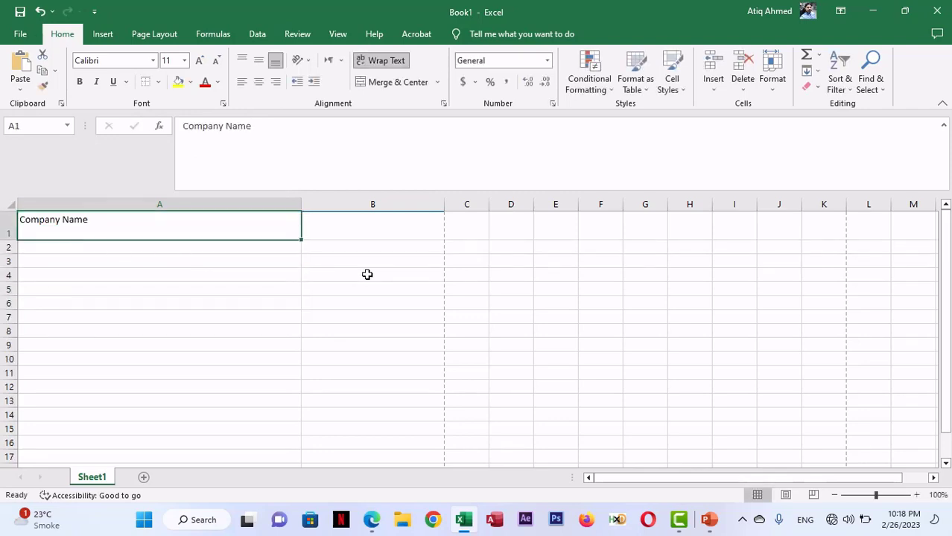
- Check the heading's position in the invoice PDF and right-align Company Name in cell A1
key(alt+Tab)
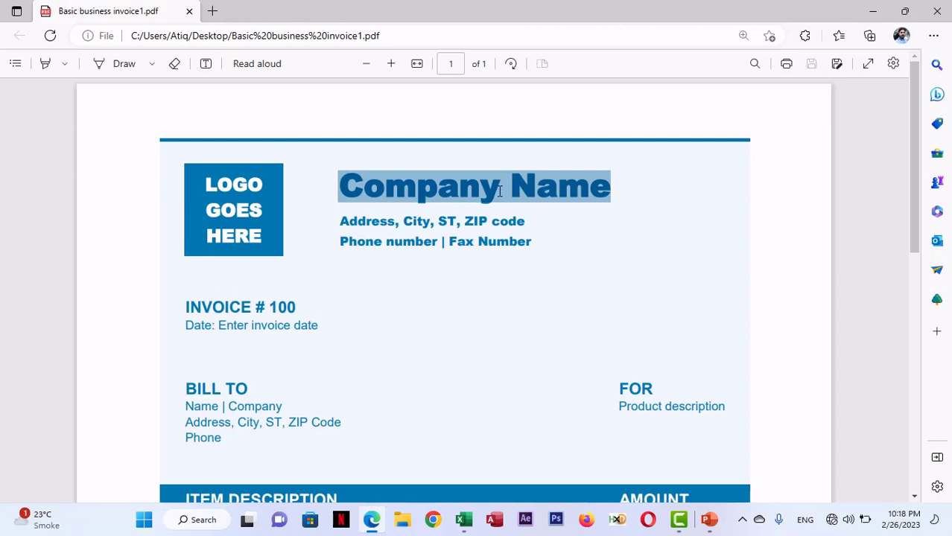
key(alt+Tab)
key(ctrl+v)
click(219, 306)
click(101, 223)
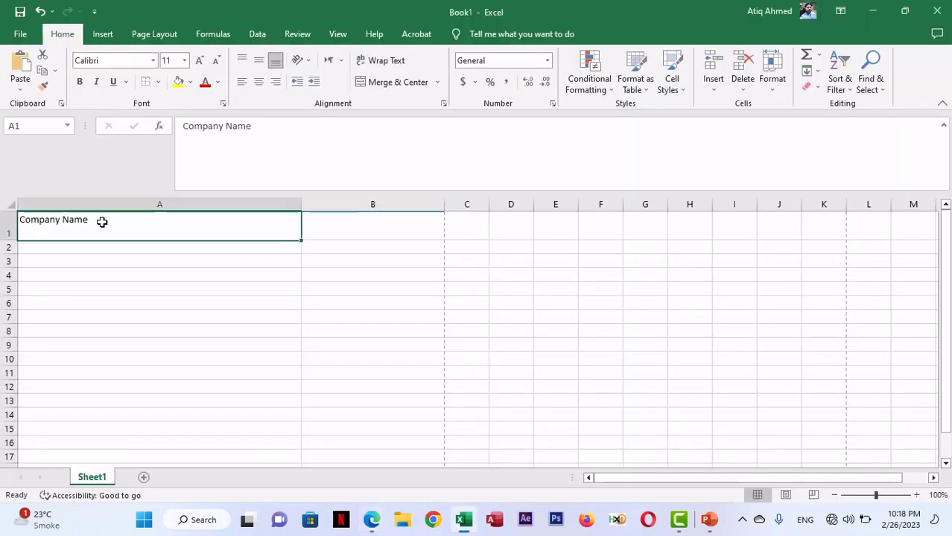
click(259, 82)
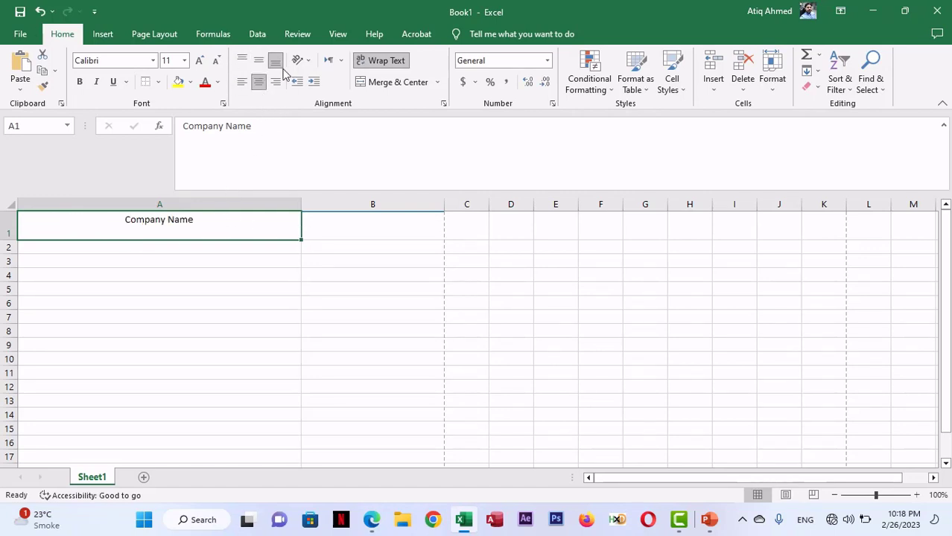
click(242, 83)
click(258, 83)
click(274, 83)
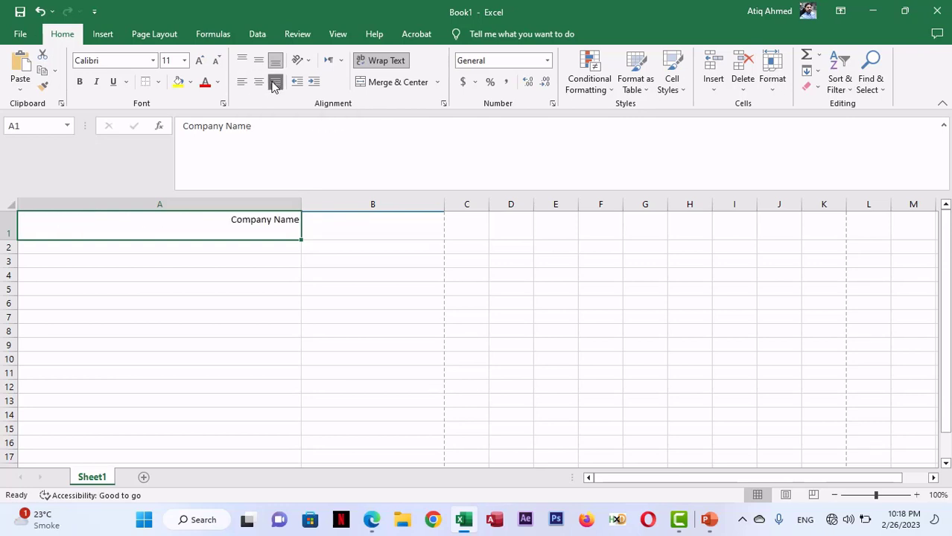
click(345, 287)
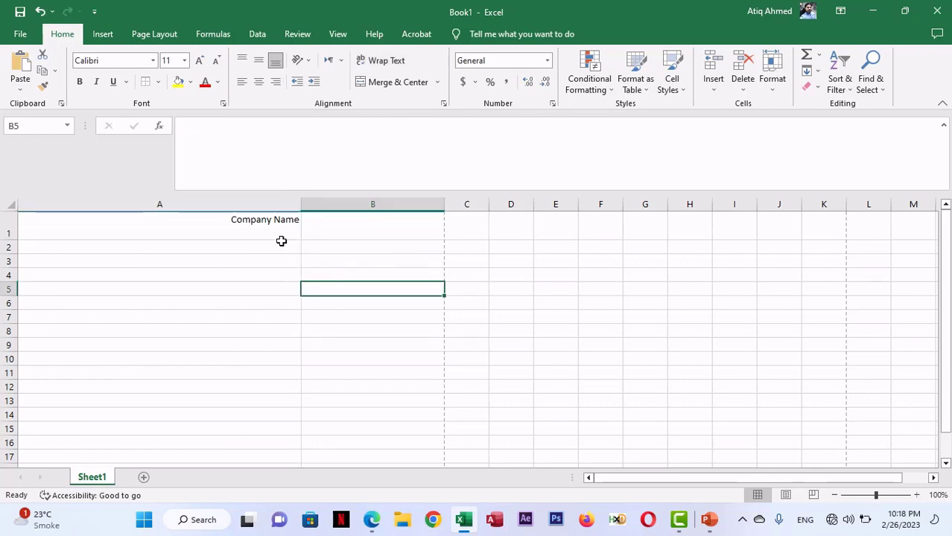
- Compare the heading with the PDF and increase row 1 to roughly twice its height
key(alt+Tab)
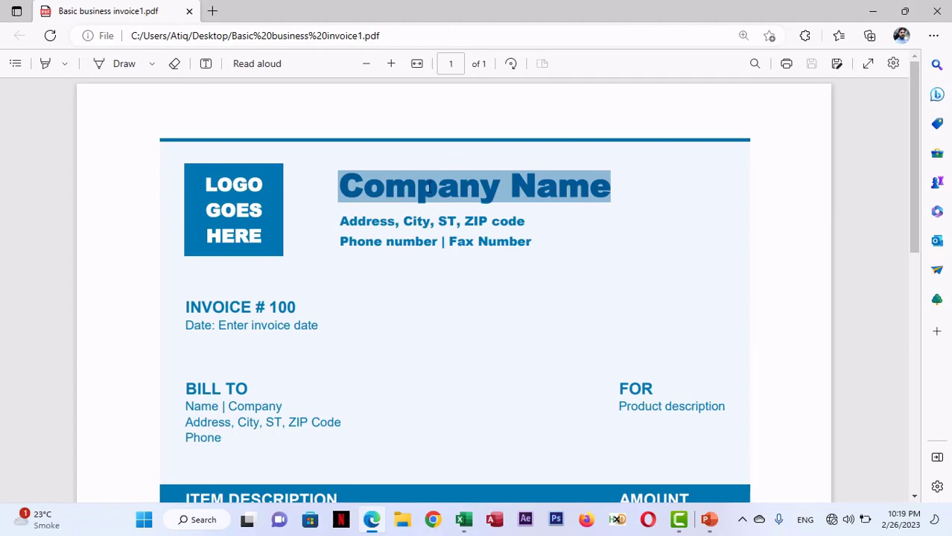
key(alt+Tab)
click(252, 232)
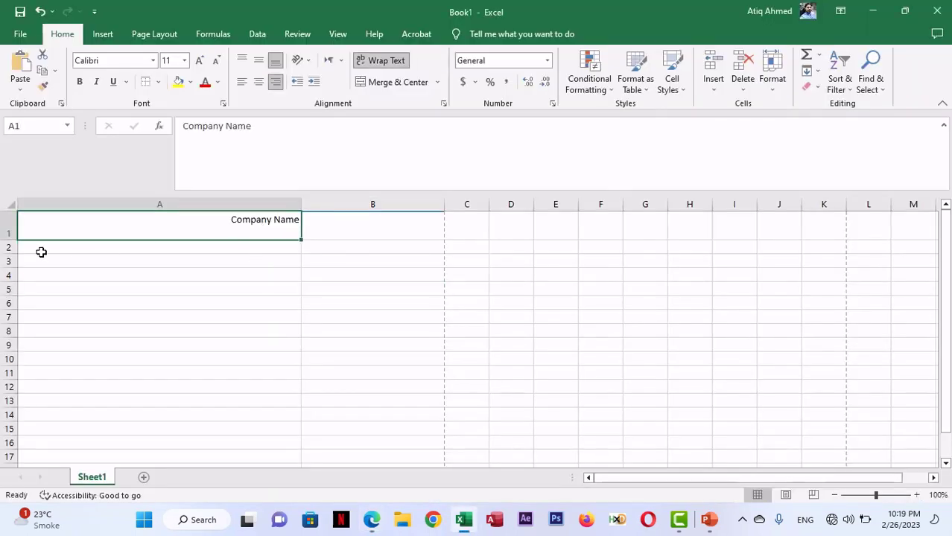
drag(10, 240, 11, 265)
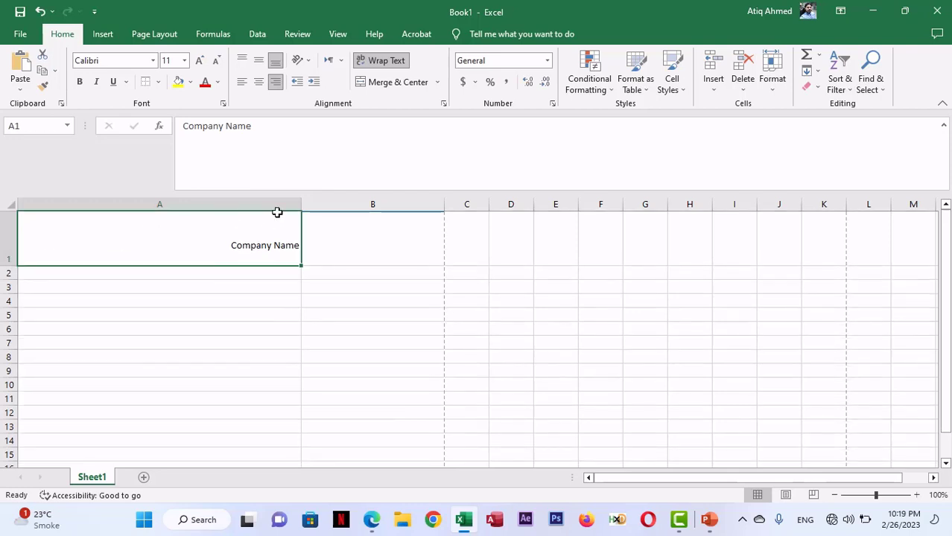
click(307, 303)
- Compare the heading's lettering with the PDF and set the font of Company Name in A1 to Arial Black
key(alt+Tab)
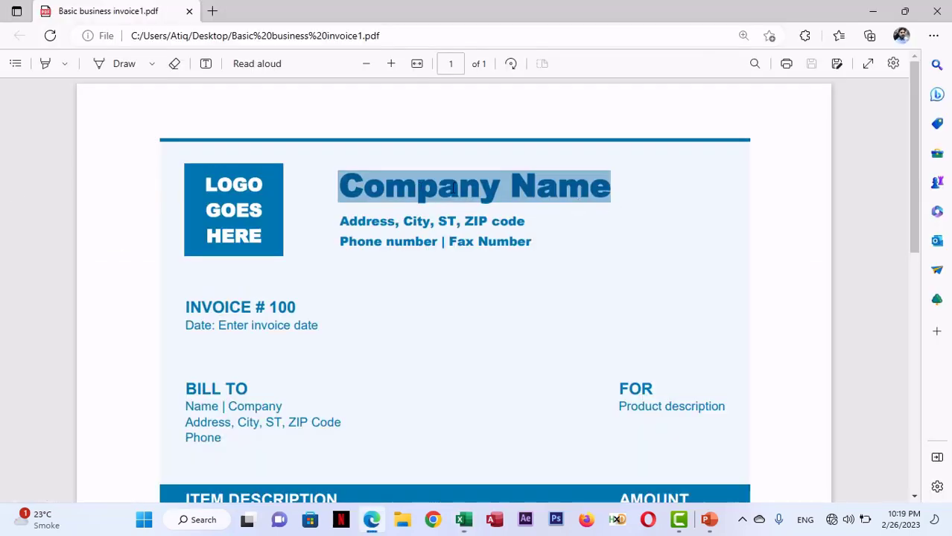
key(alt+Tab)
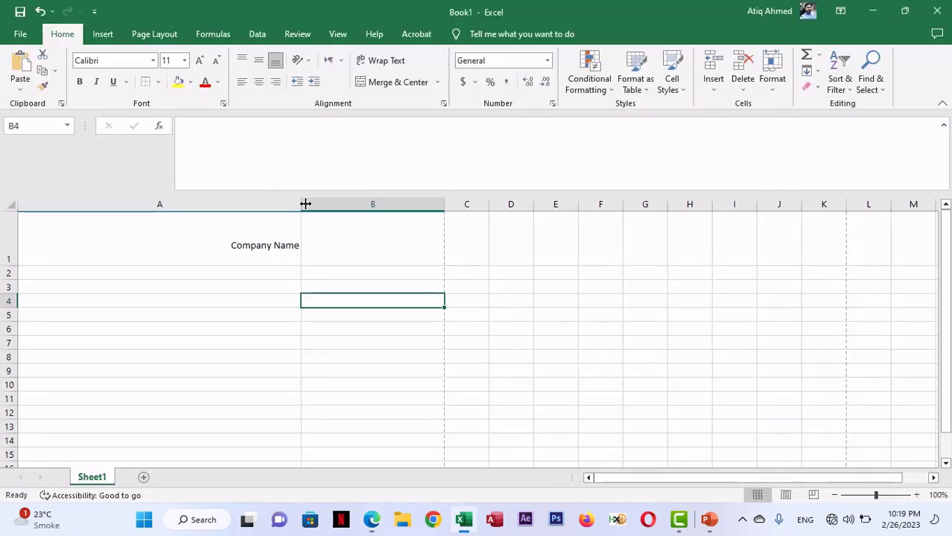
click(264, 245)
key(alt+Tab)
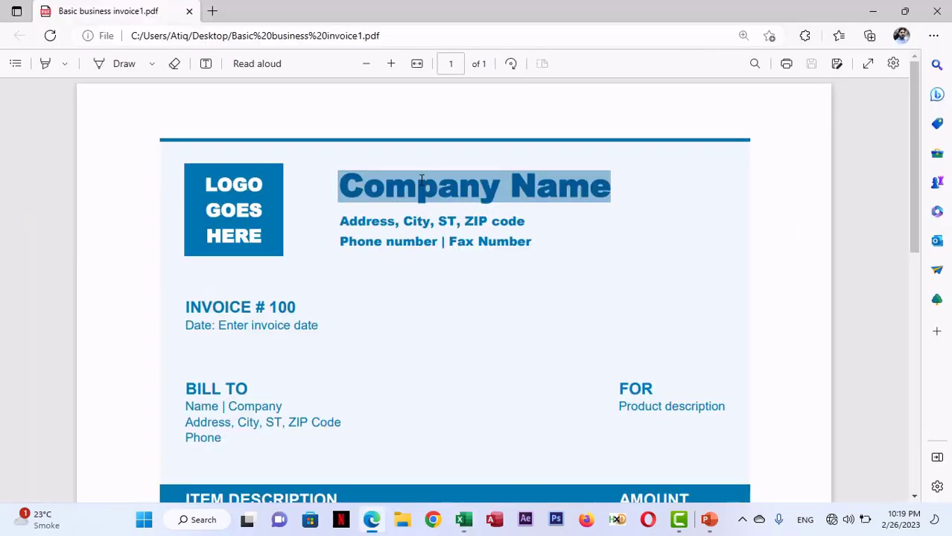
click(375, 250)
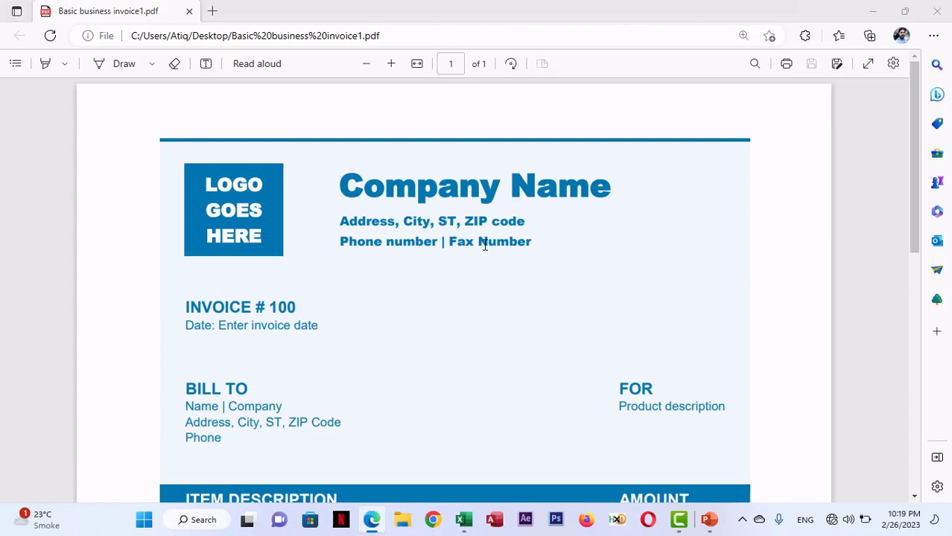
key(alt+Tab)
click(117, 60)
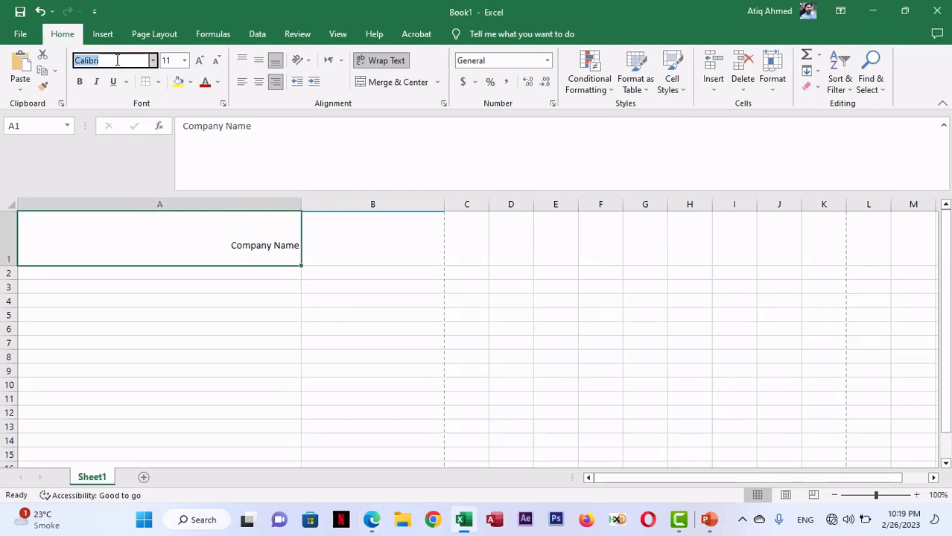
text(Arial Black)
key(Return)
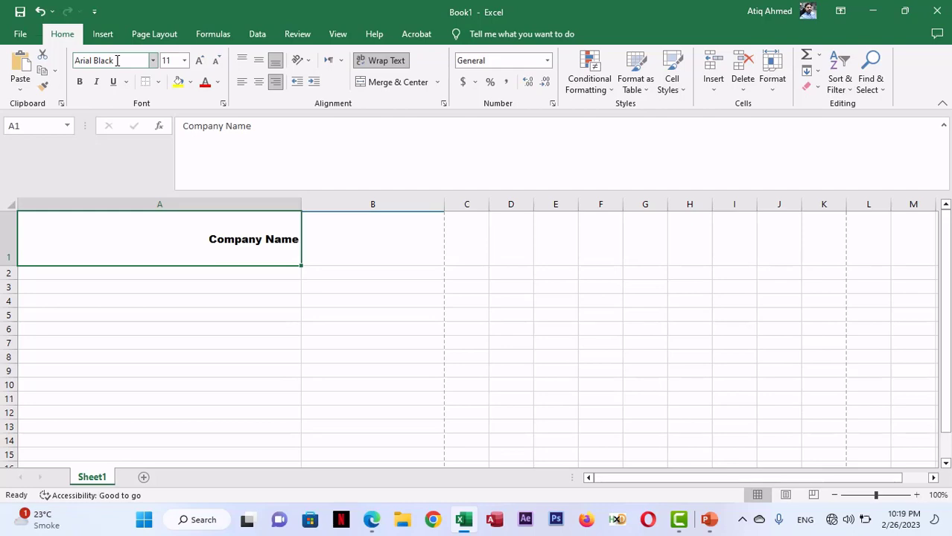
- Check the heading's colour in the PDF and set the font colour of Company Name in A1 to the recently used blue
click(311, 326)
click(266, 238)
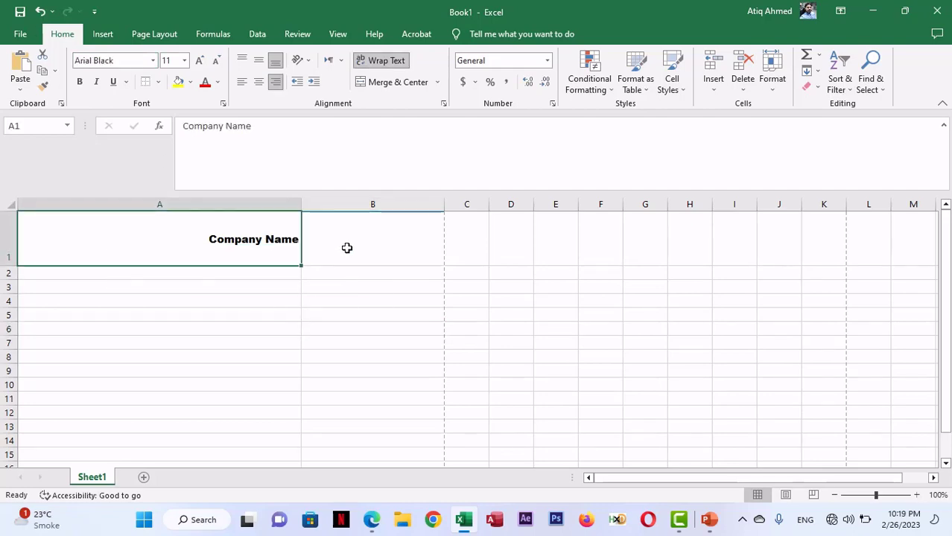
key(alt+Tab)
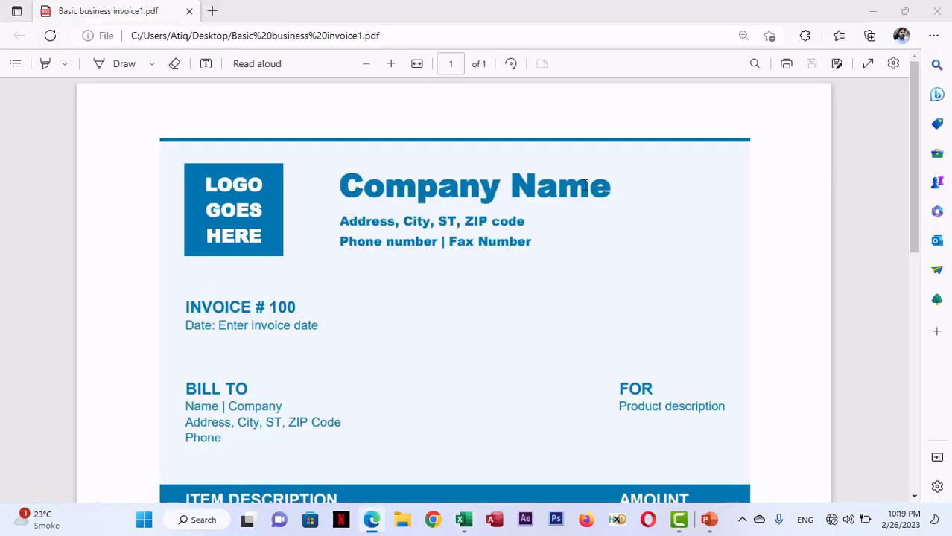
key(alt+Tab)
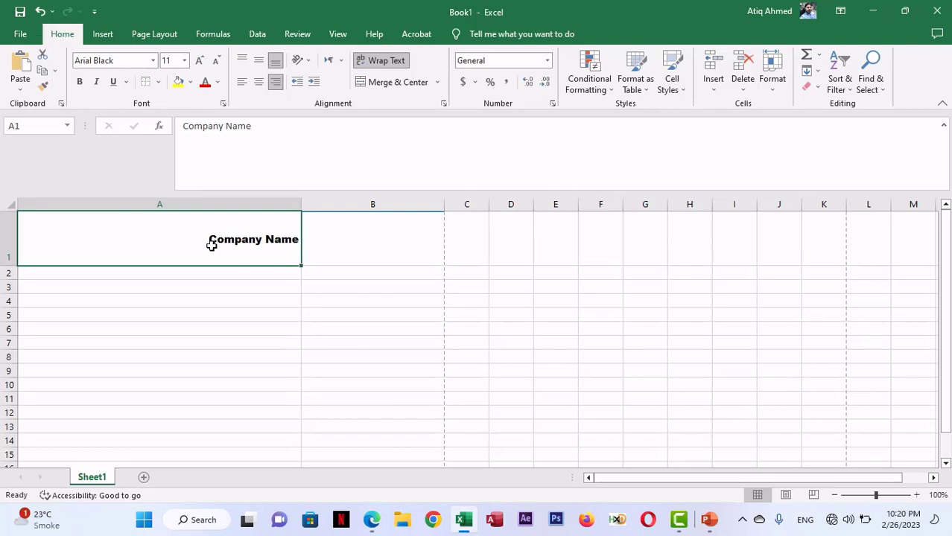
click(219, 83)
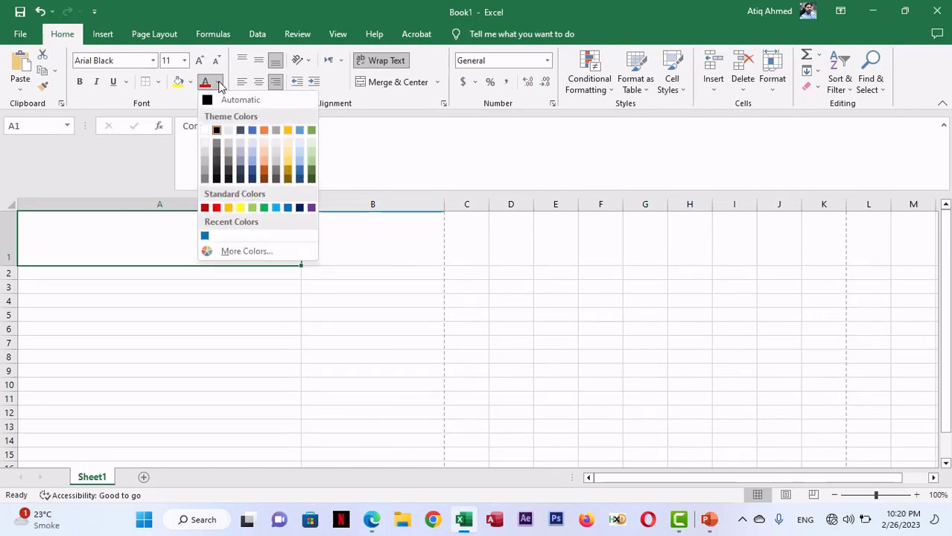
click(205, 237)
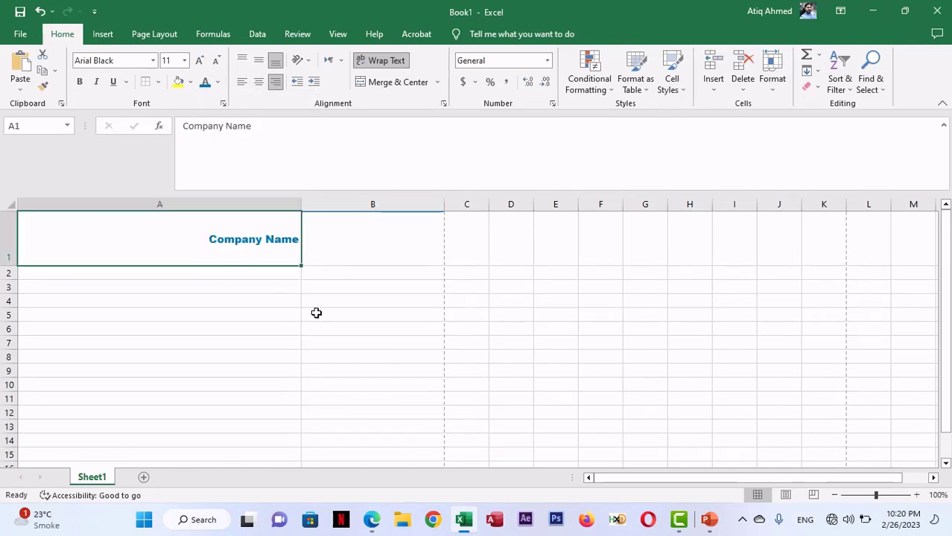
click(361, 326)
- Increase the font size of Company Name in cell A1 to 28
click(261, 239)
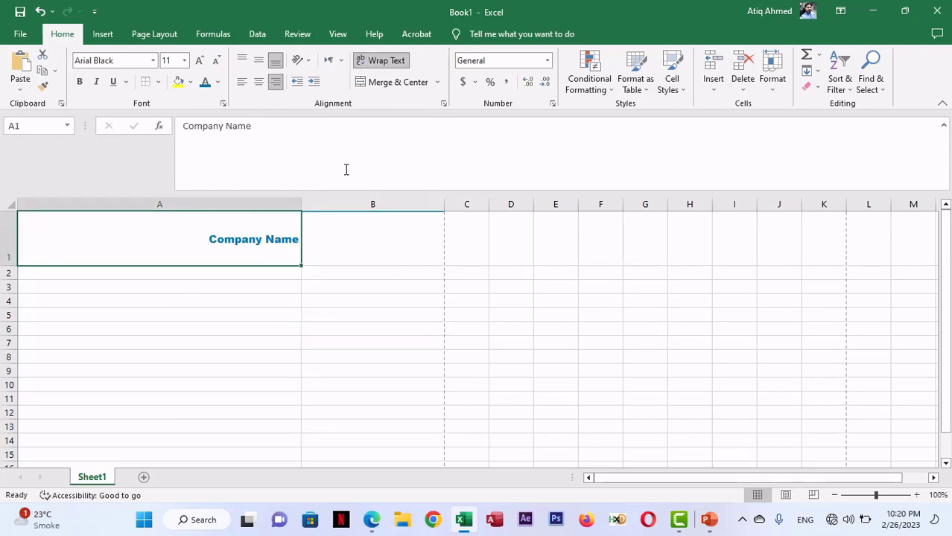
click(199, 60)
click(198, 60)
click(199, 60)
click(199, 60)
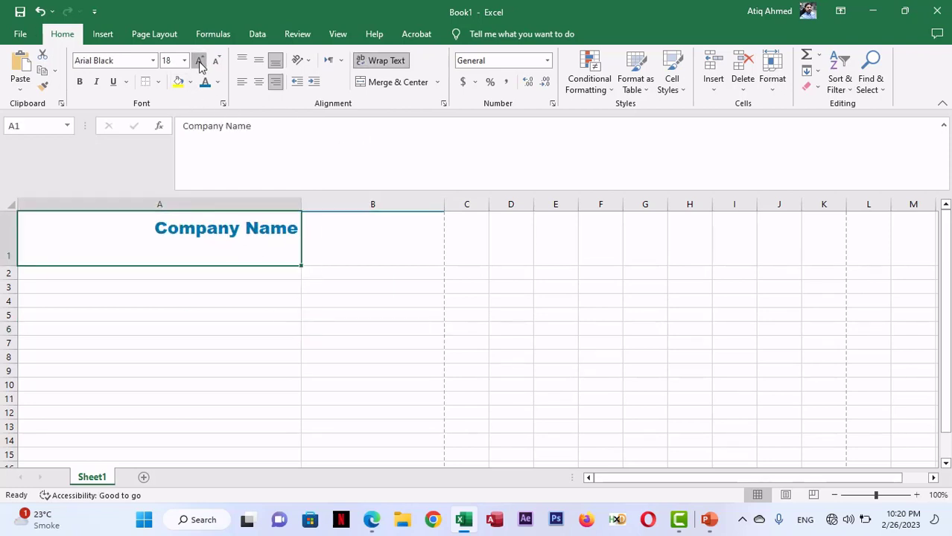
click(199, 61)
click(199, 61)
click(199, 61)
click(199, 61)
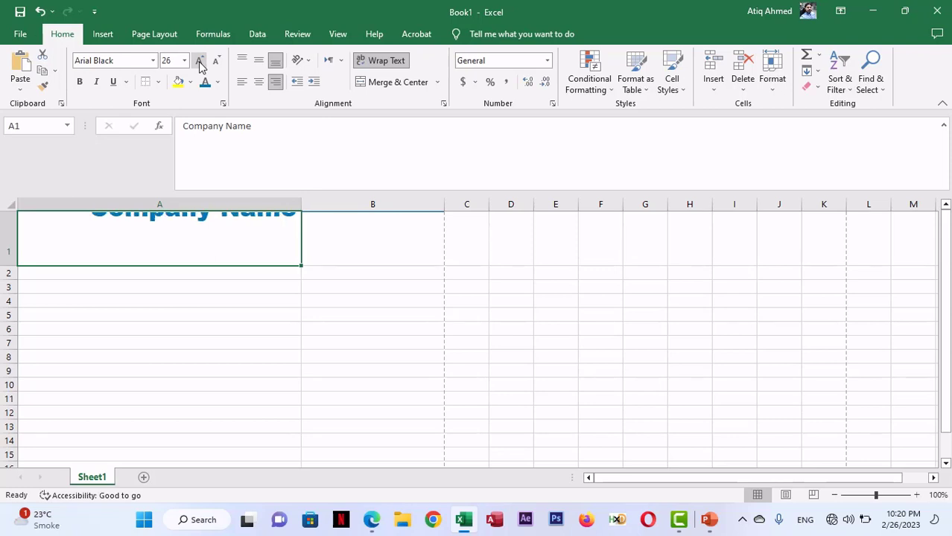
click(199, 60)
click(178, 342)
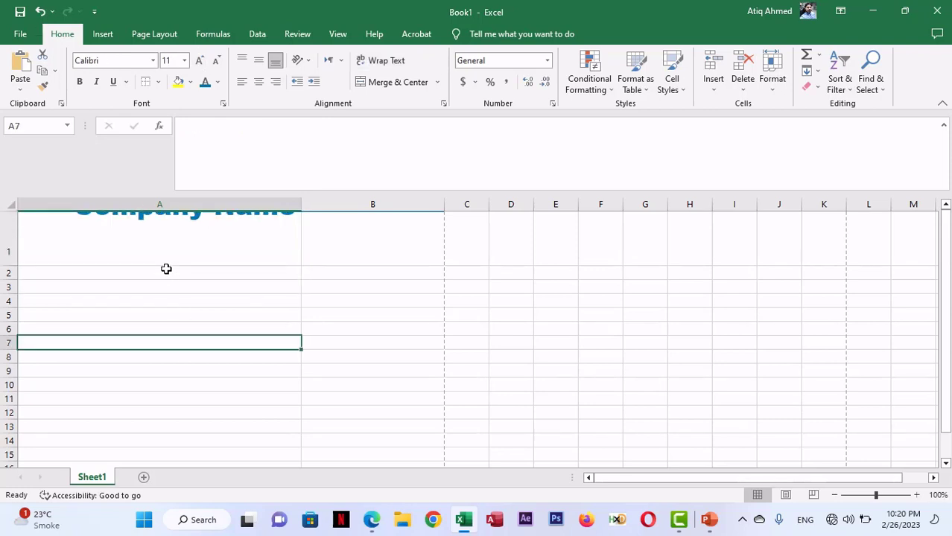
- Inspect the contents of cell A1 to find out why the enlarged heading is cut off
click(170, 233)
click(207, 159)
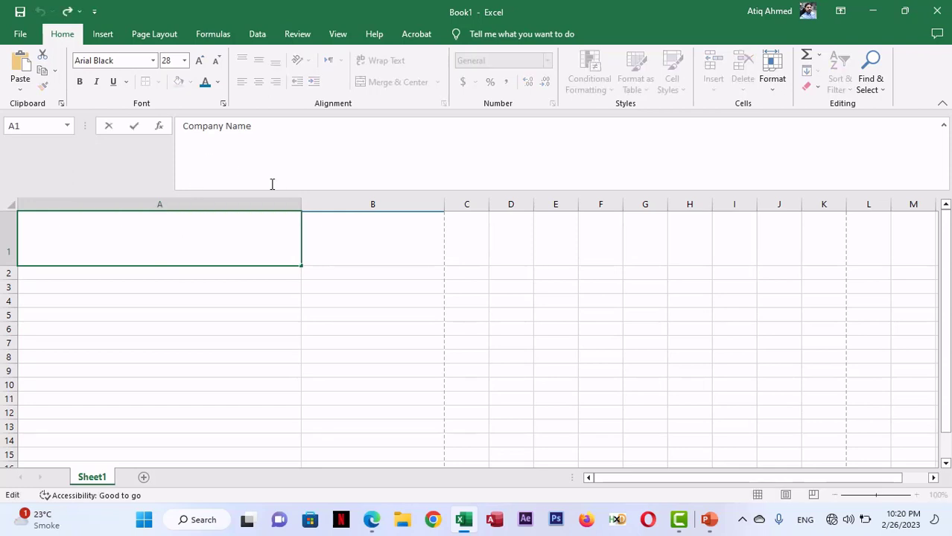
click(174, 360)
click(181, 237)
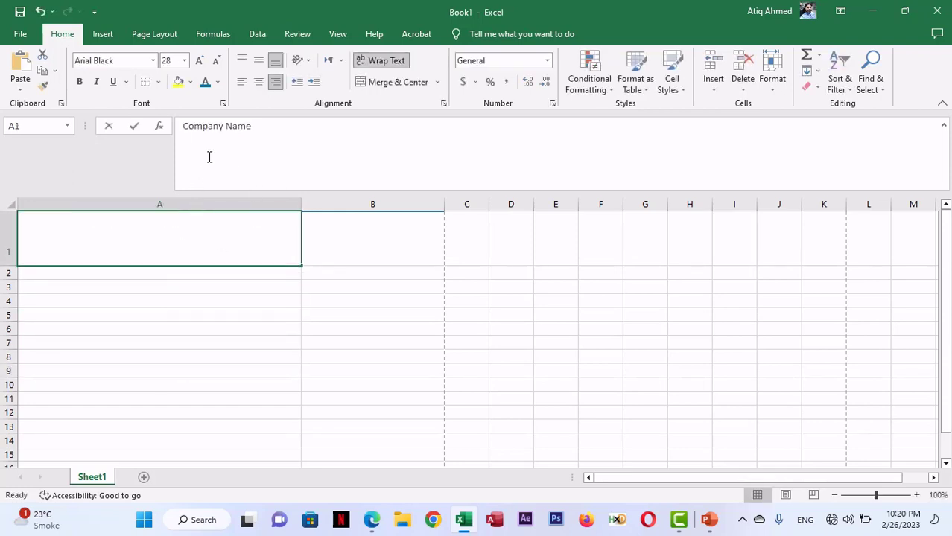
click(183, 343)
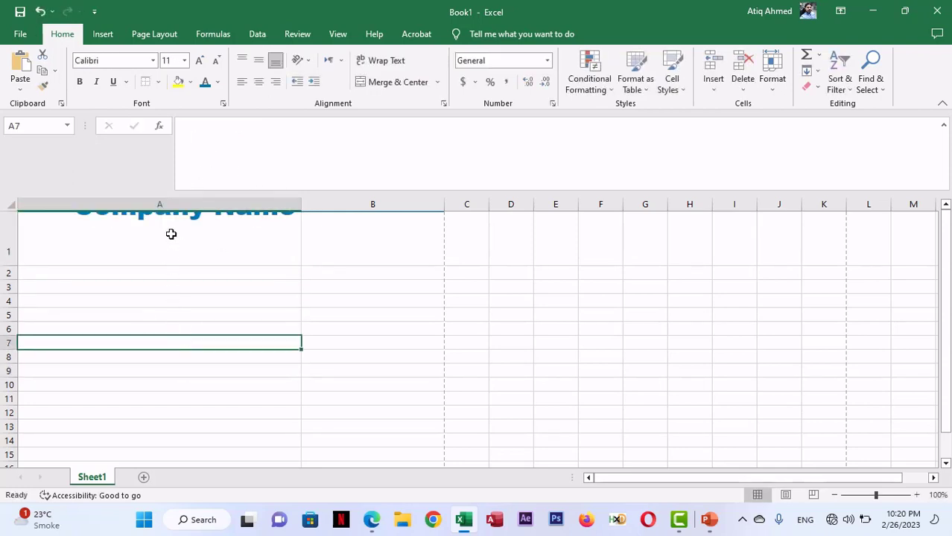
click(216, 144)
click(226, 295)
click(230, 228)
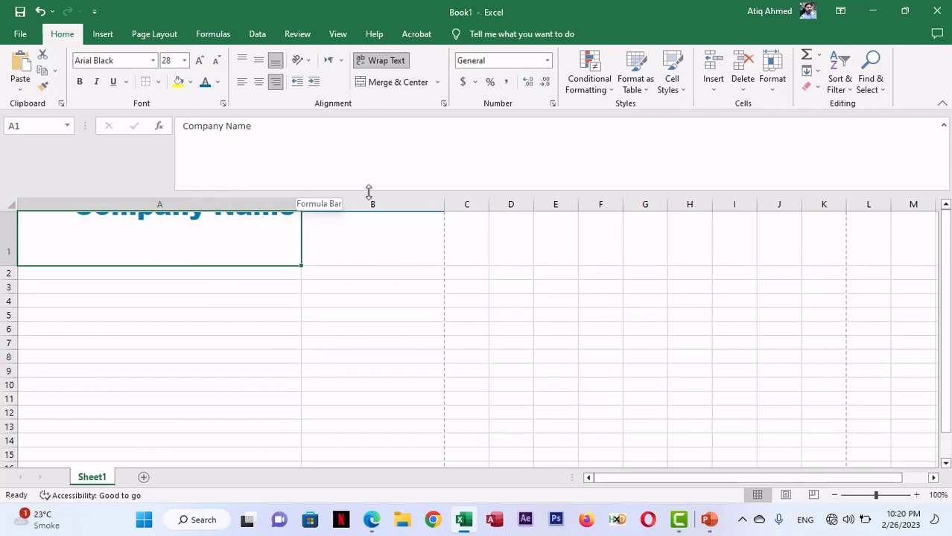
- Make the formula bar slightly taller and check the text of cell A1 in edit mode without changing it
drag(368, 190, 369, 210)
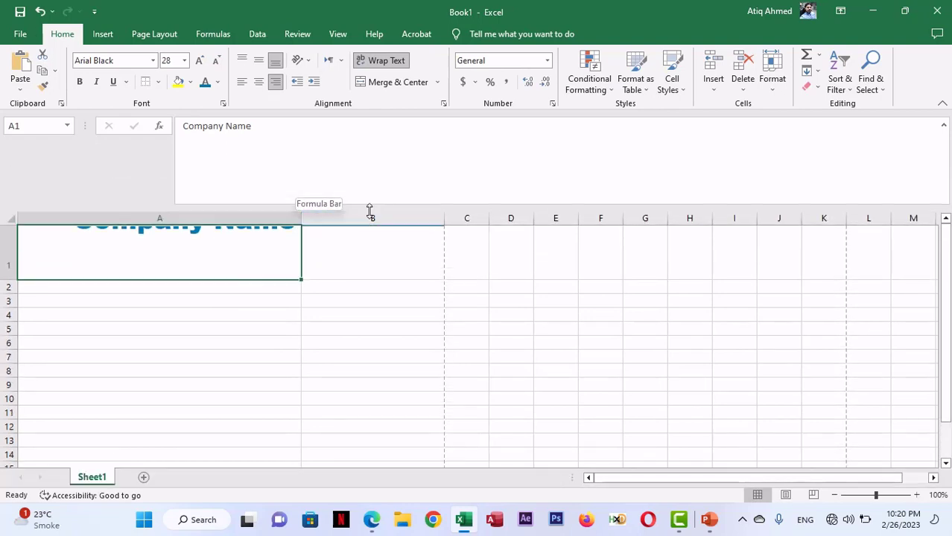
double_click(185, 251)
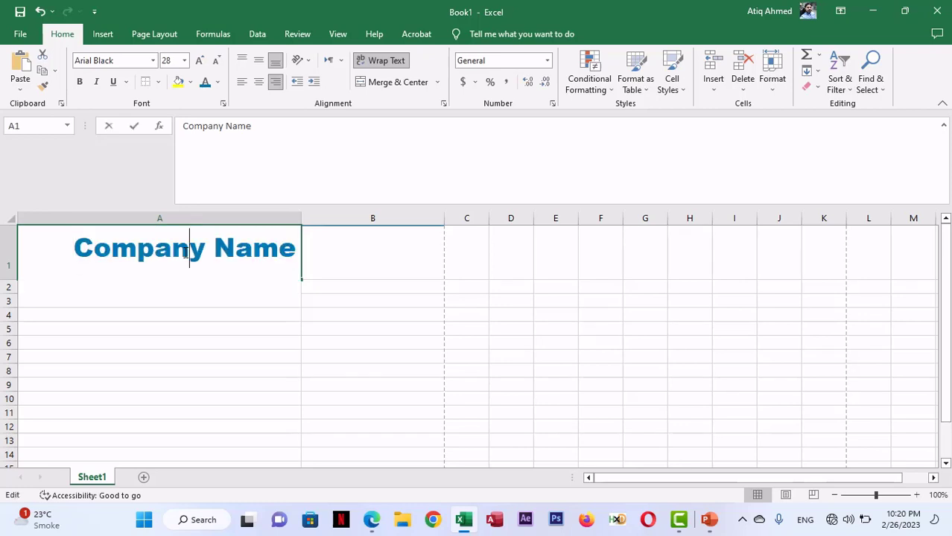
key(Escape)
click(182, 345)
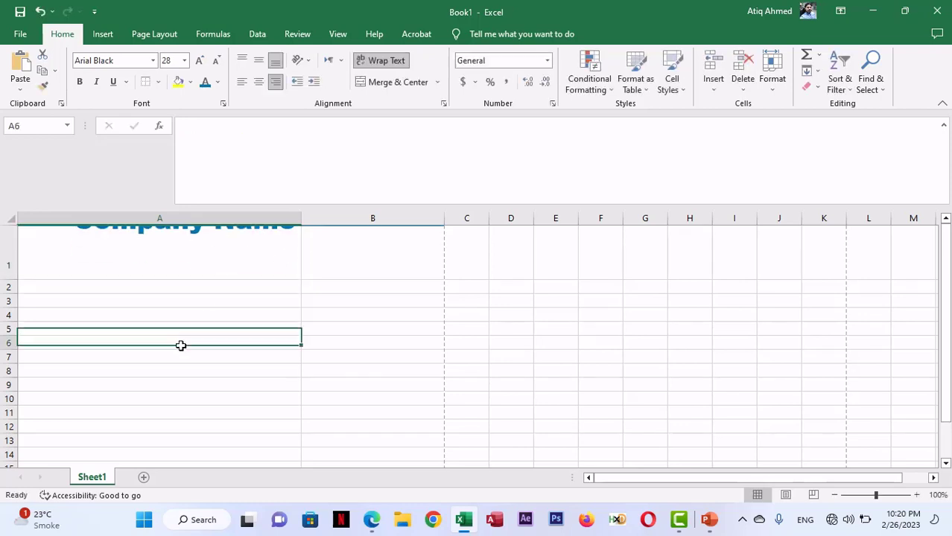
- Try to bring the cut-off heading into view by adding a line break after Company Name in A1
double_click(274, 254)
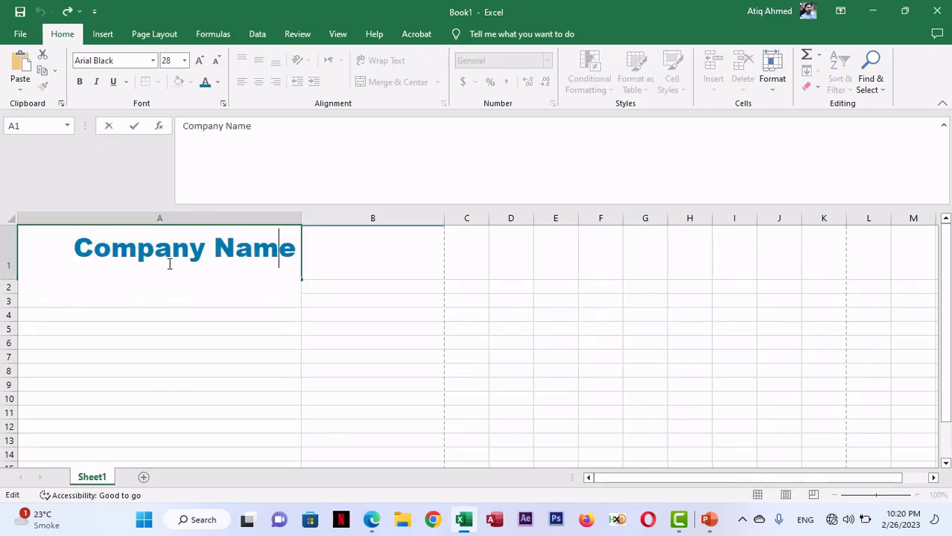
key(End)
key(alt+Return)
click(192, 350)
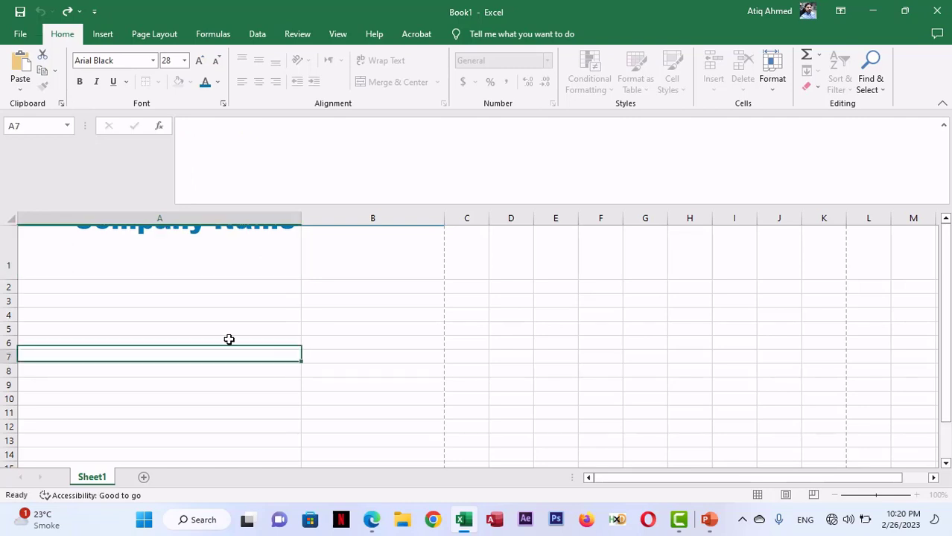
- Remove the blank line after Company Name in cell A1 so the whole heading fits in the row
click(260, 243)
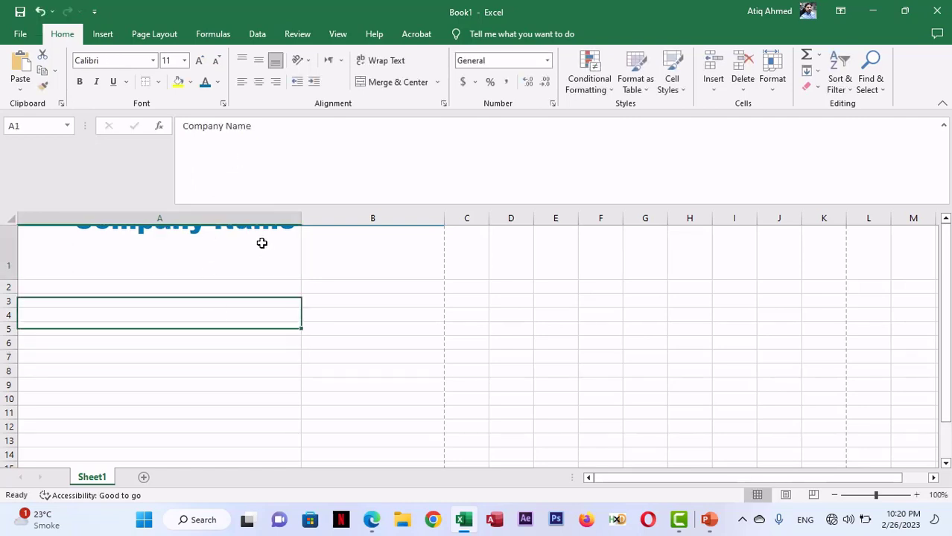
click(281, 126)
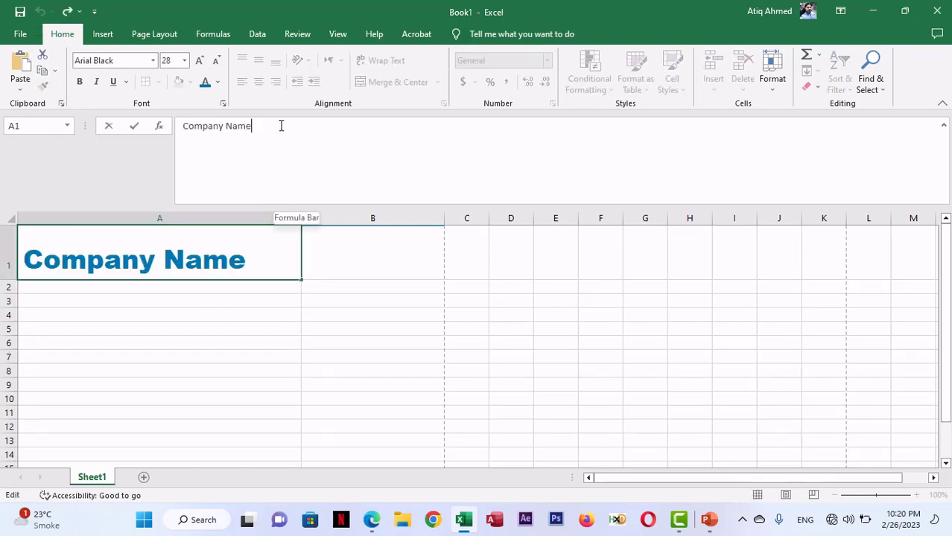
click(296, 162)
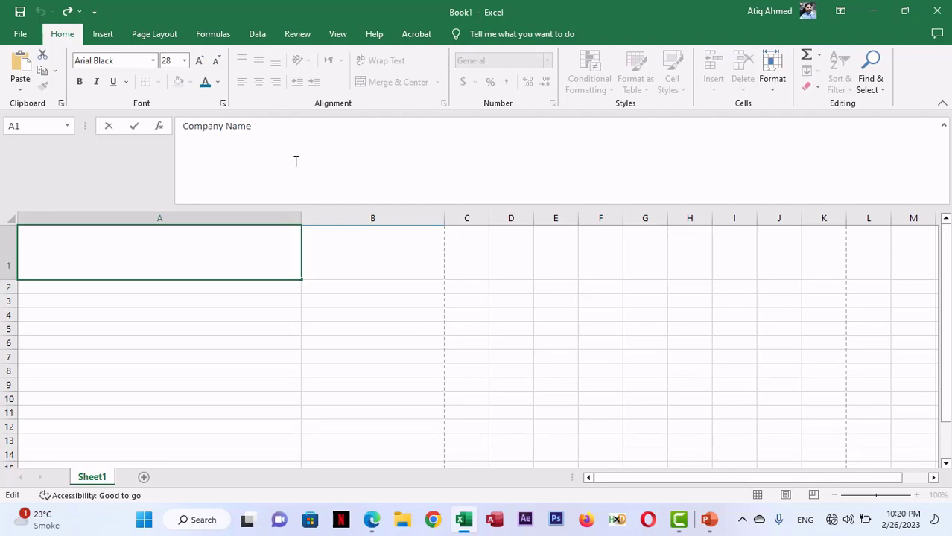
key(BackSpace)
click(363, 323)
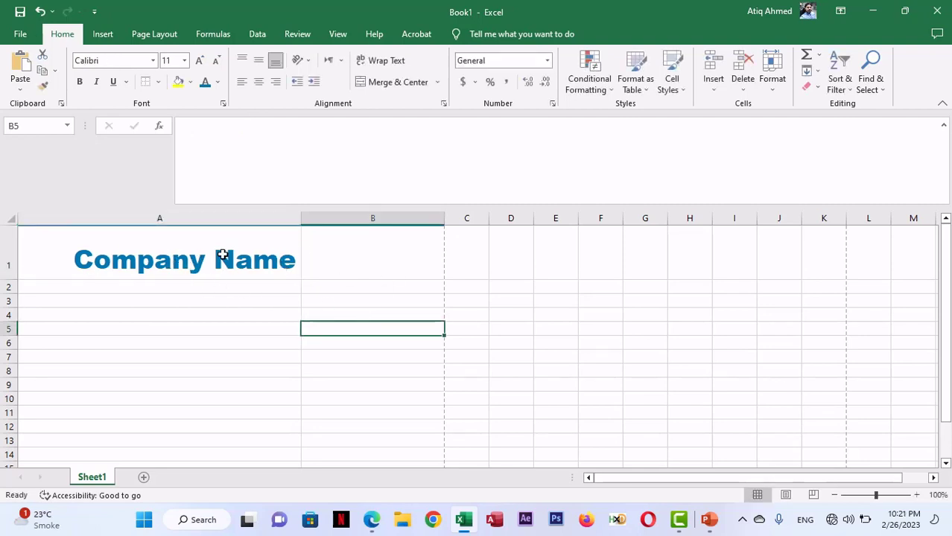
- Compare the position of the Company Name heading in row 1 with its position in the invoice PDF
click(256, 255)
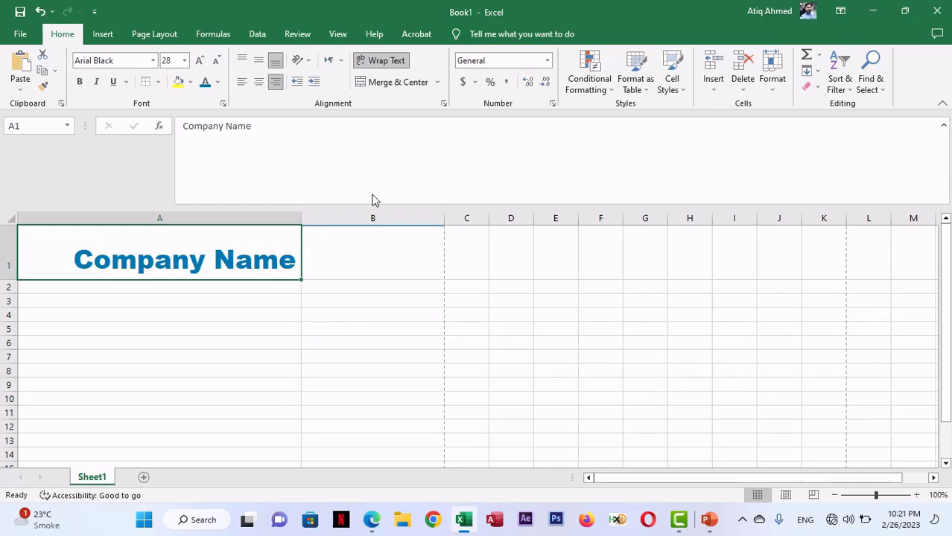
key(alt+Tab)
key(alt+Tab)
click(213, 317)
key(alt+Tab)
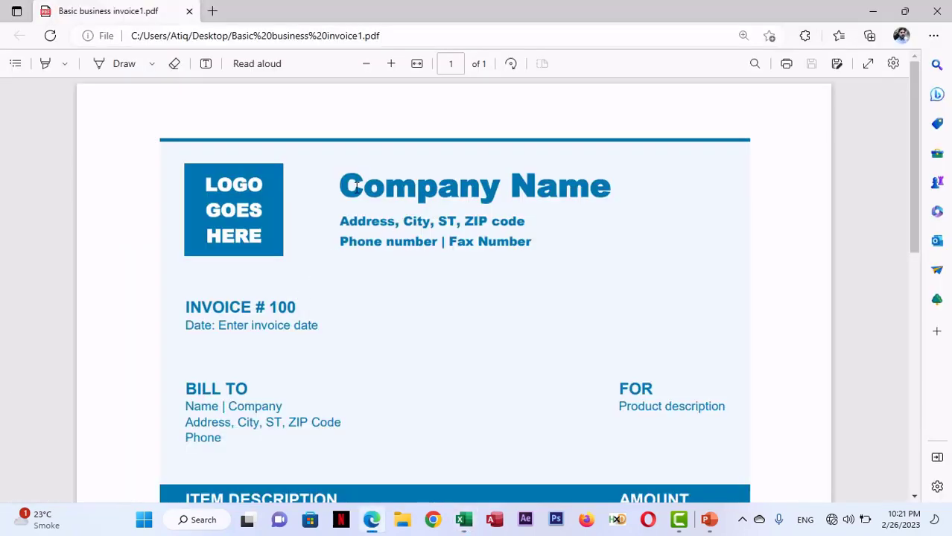
key(alt+Tab)
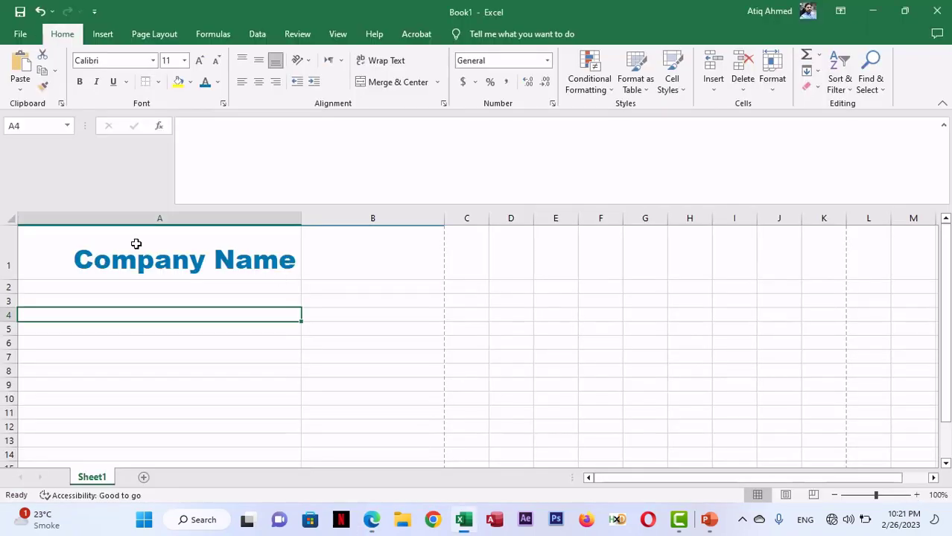
drag(136, 243, 374, 247)
click(347, 329)
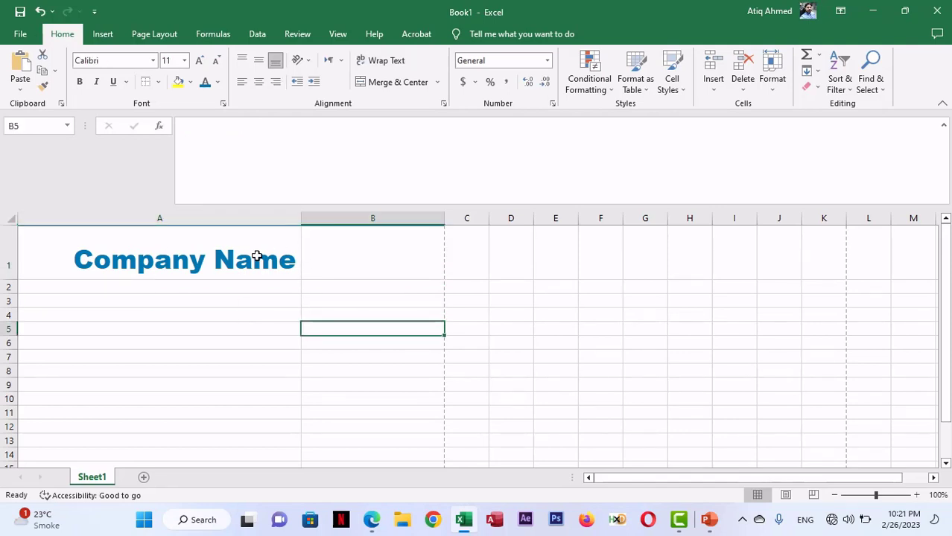
- Try Merge Across on cells A1:B1, check the heading's alignment, and undo the merge
drag(249, 248, 345, 253)
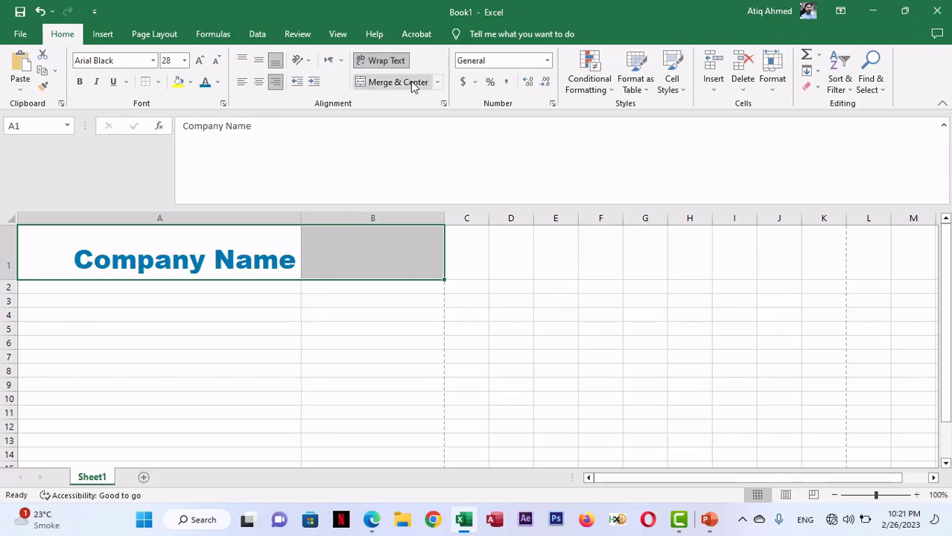
click(438, 81)
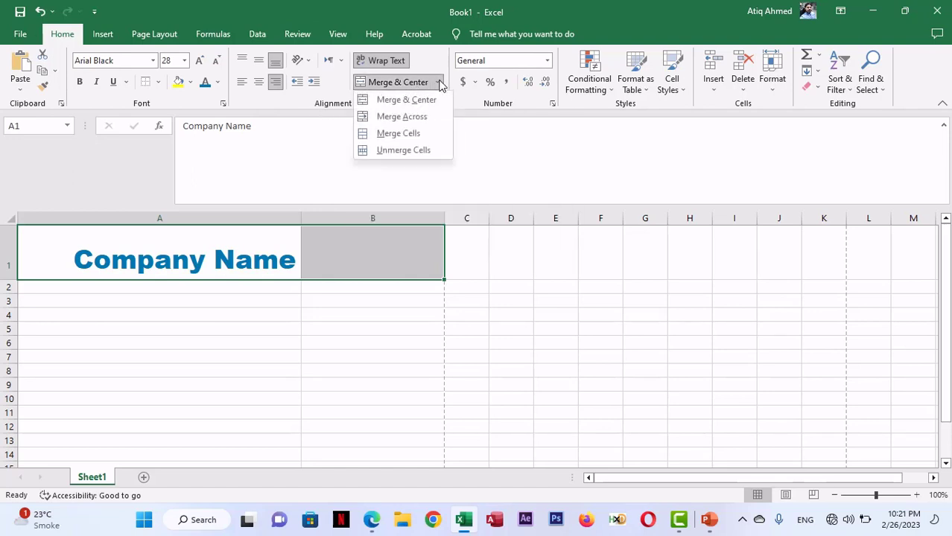
click(393, 117)
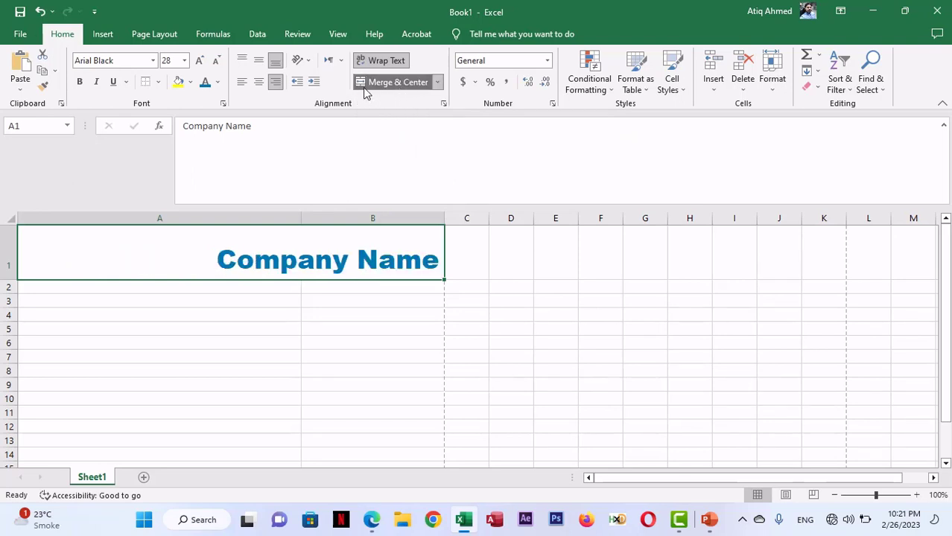
click(255, 322)
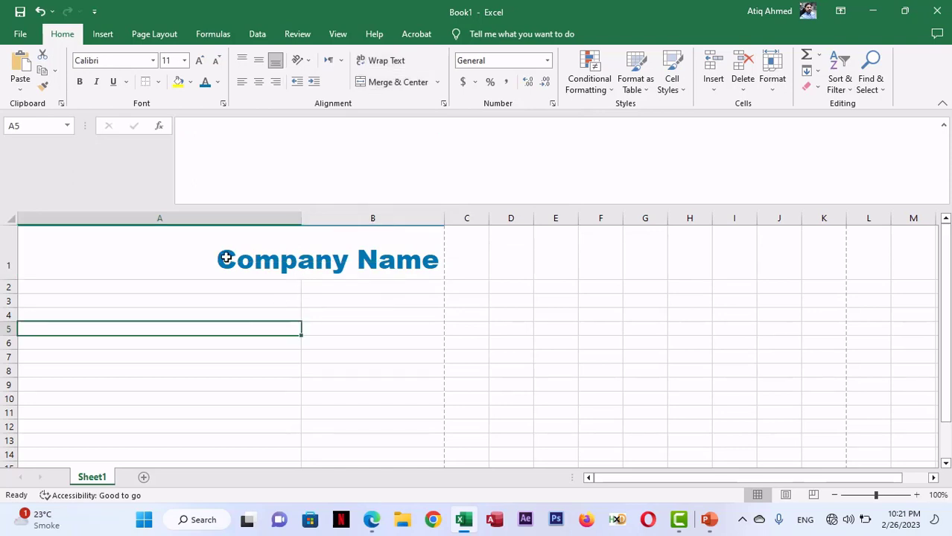
click(224, 255)
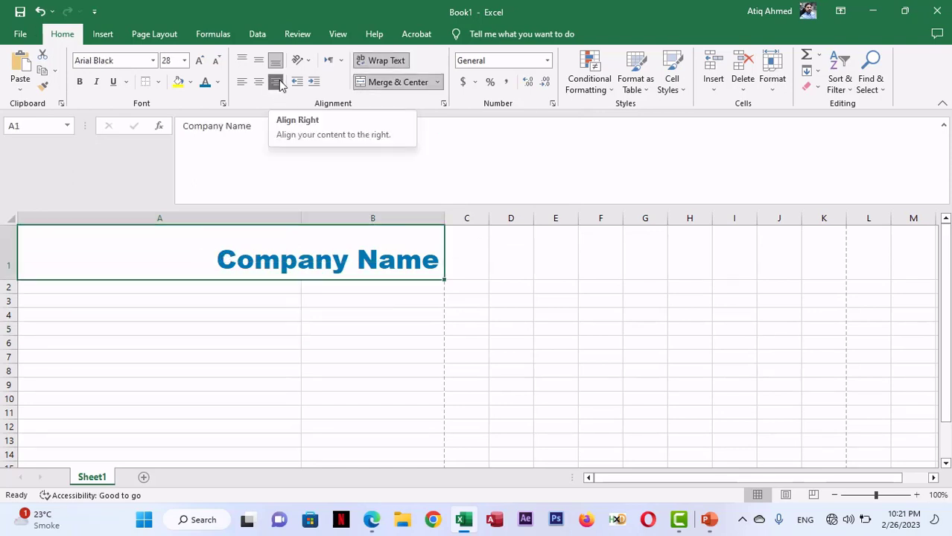
key(ctrl+z)
click(271, 328)
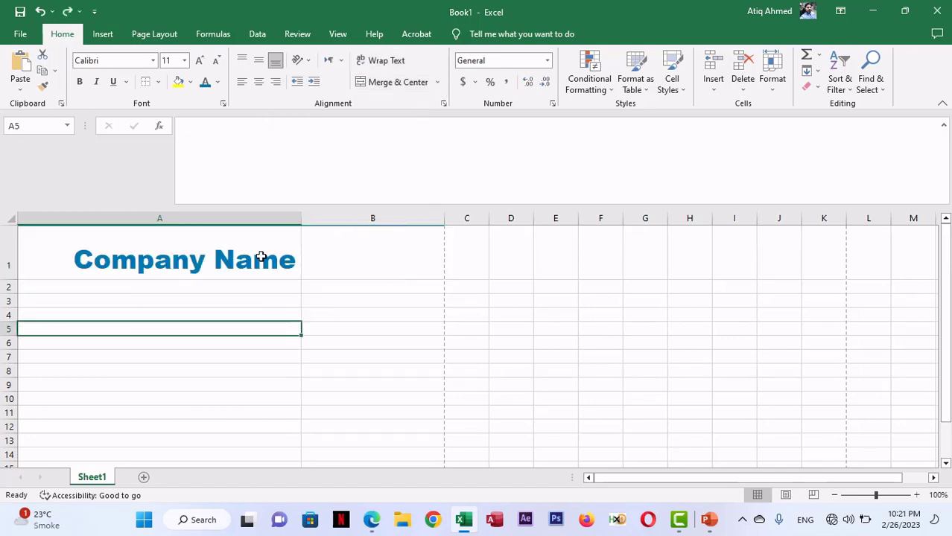
- Merge and center cells A1:B1 so the Company Name heading sits in the middle of both columns
click(238, 249)
drag(239, 249, 376, 249)
click(437, 82)
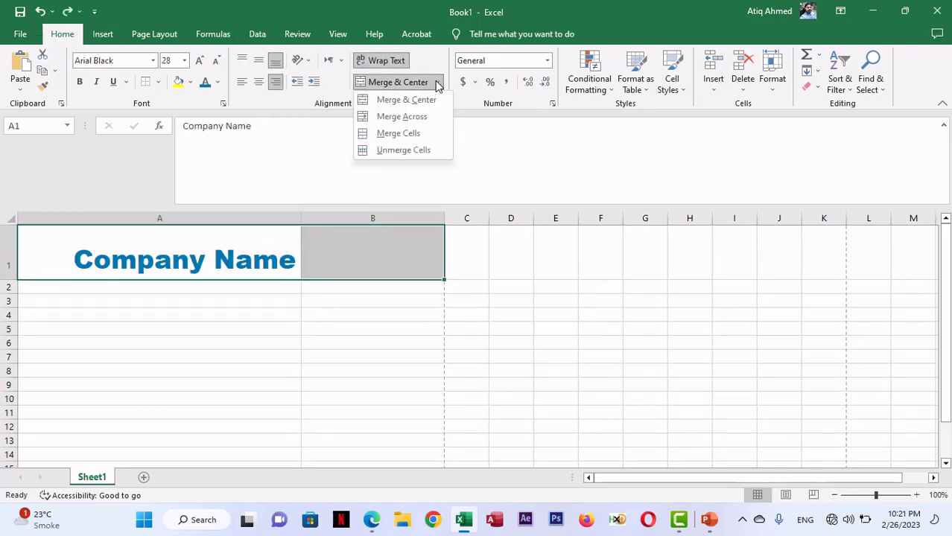
click(403, 101)
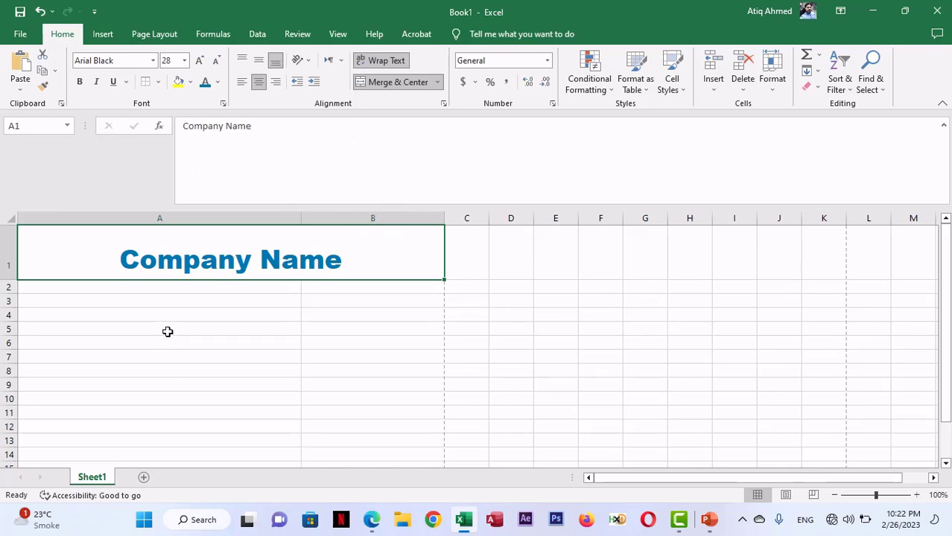
click(271, 356)
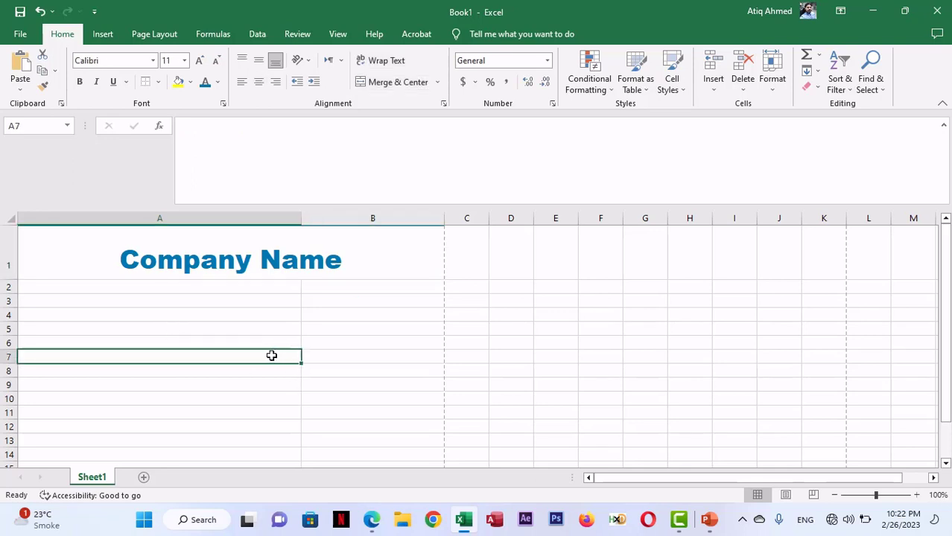
- Check how the centered Company Name heading sits on the A4 page in the print preview
click(20, 33)
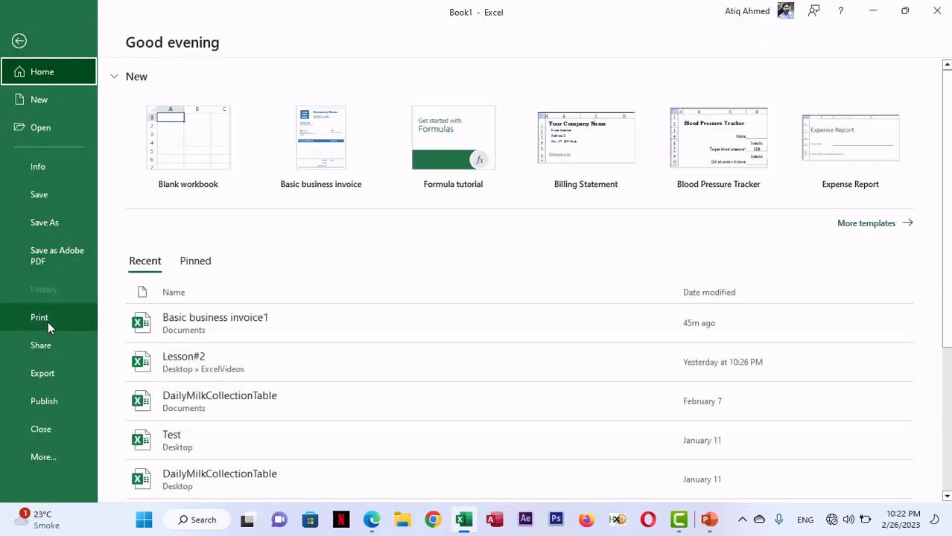
click(47, 321)
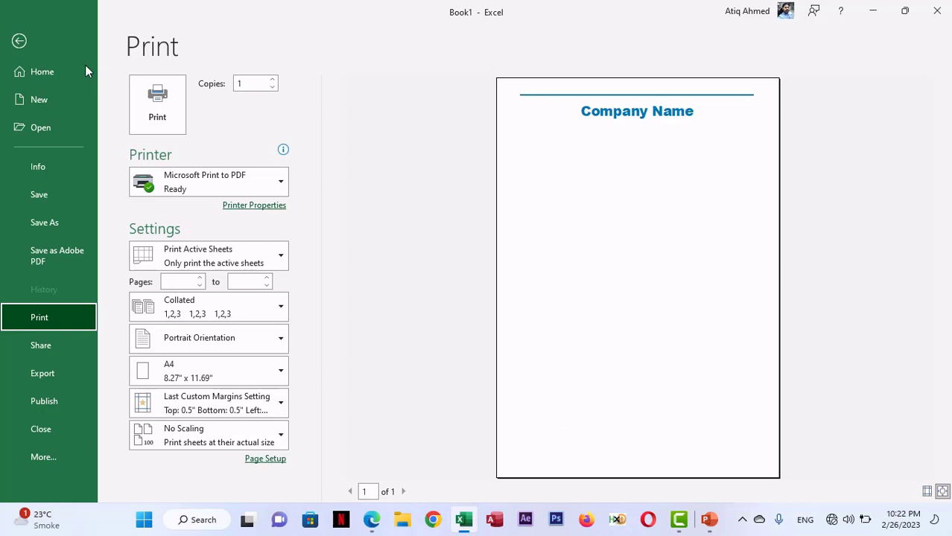
click(19, 42)
click(324, 316)
click(284, 258)
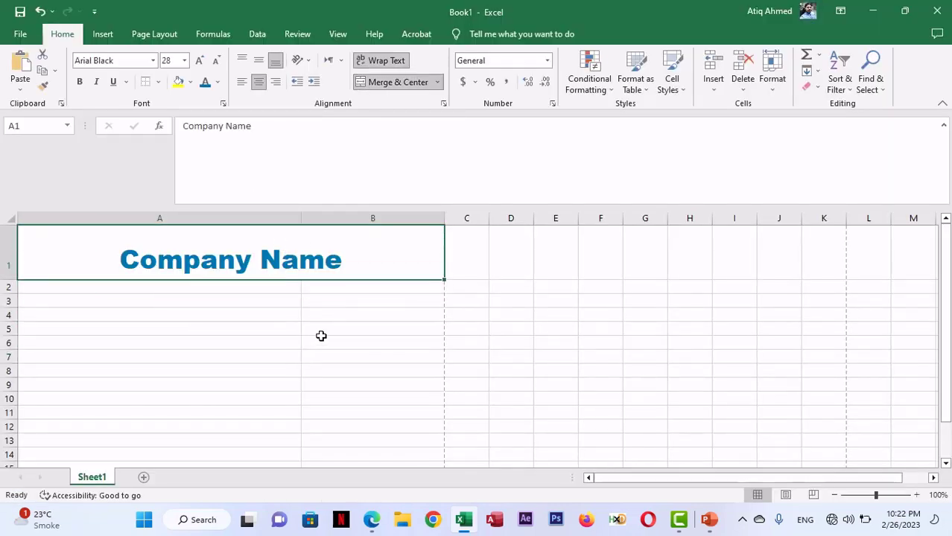
- Copy the line "Address, City, ST, ZIP code" from the invoice PDF into merged and centered cells A2:B2
key(alt+Tab)
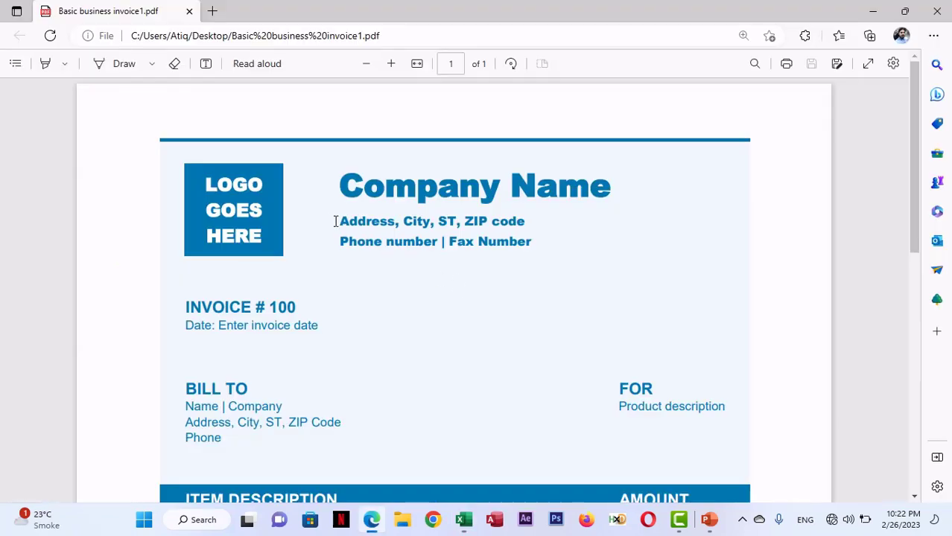
drag(341, 222, 525, 222)
key(ctrl+c)
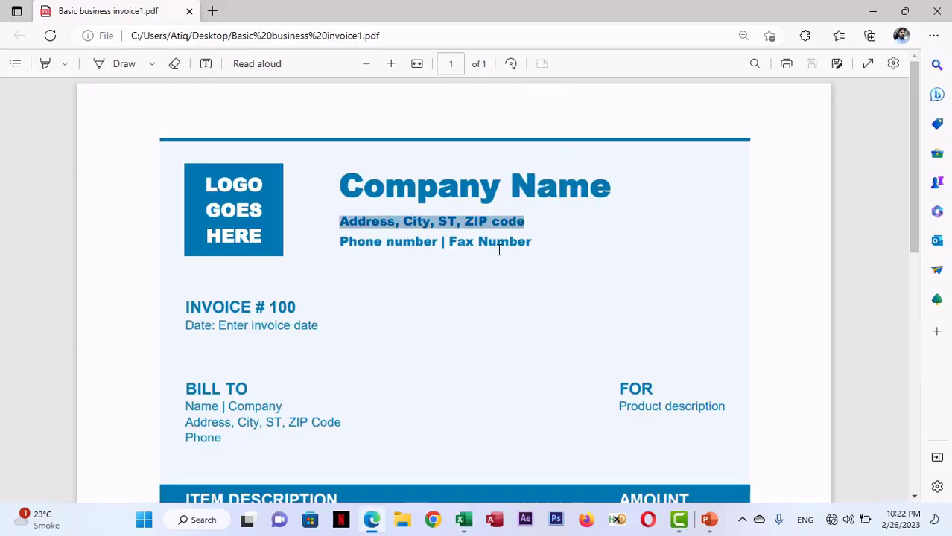
key(alt+Tab)
click(160, 289)
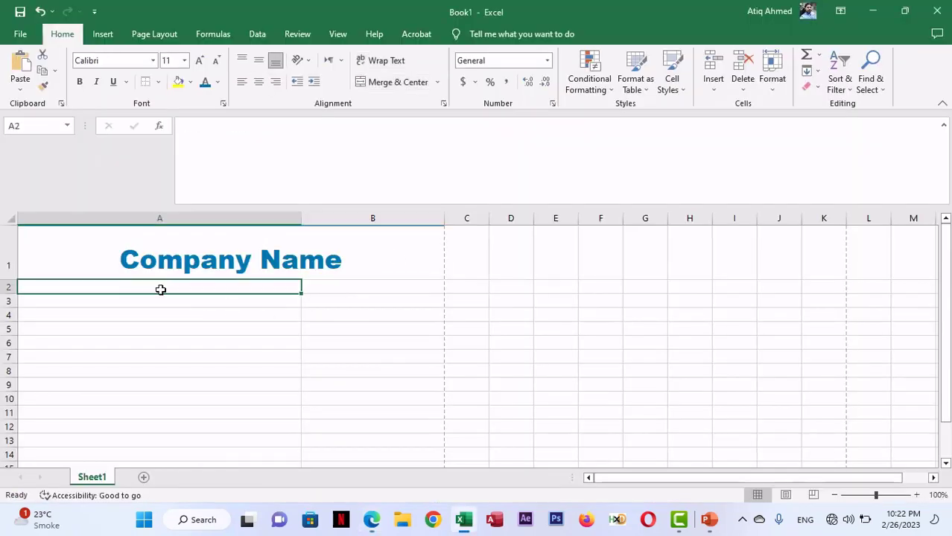
drag(129, 286, 393, 284)
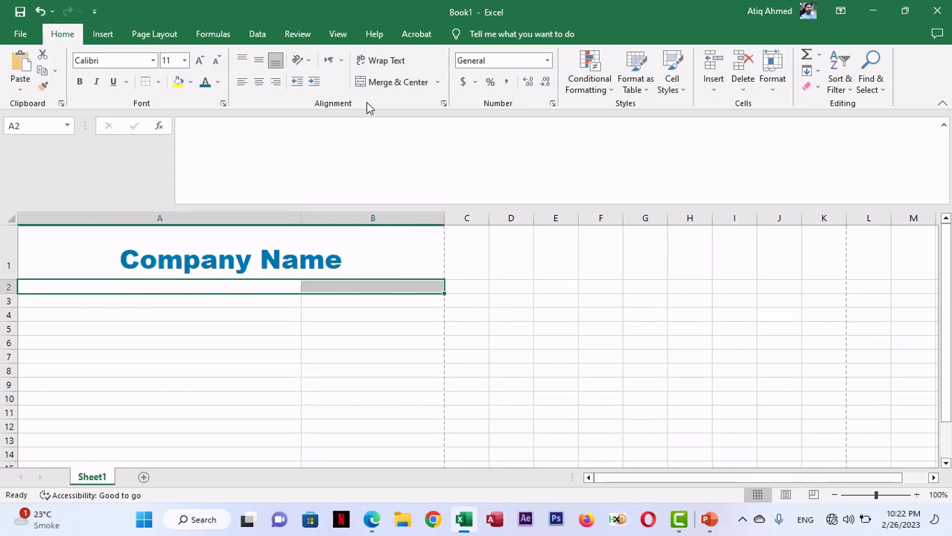
click(393, 82)
click(232, 143)
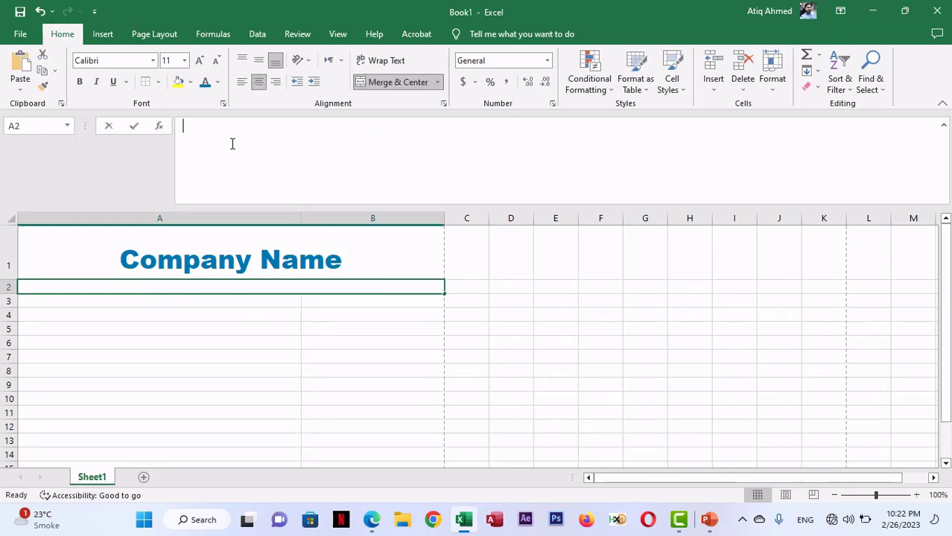
key(ctrl+v)
key(Return)
click(346, 291)
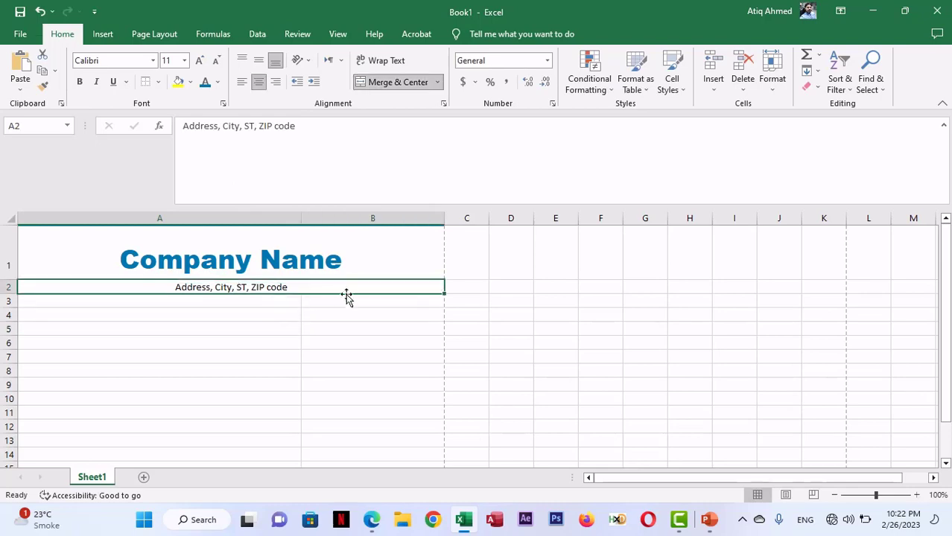
- Copy the line "Phone number | Fax Number" from the invoice PDF into merged and centered cells A3:B3
key(alt+Tab)
drag(339, 243, 529, 245)
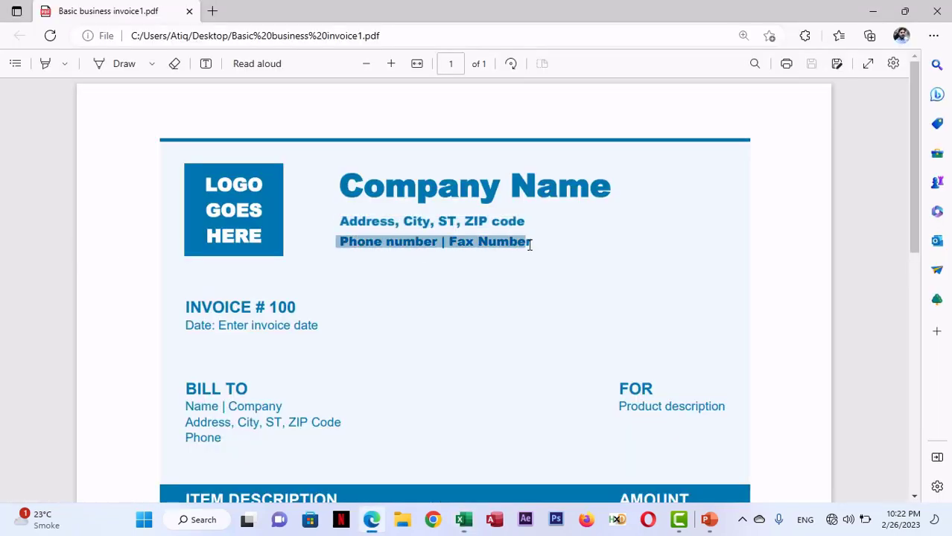
key(ctrl+c)
key(alt+Tab)
click(210, 328)
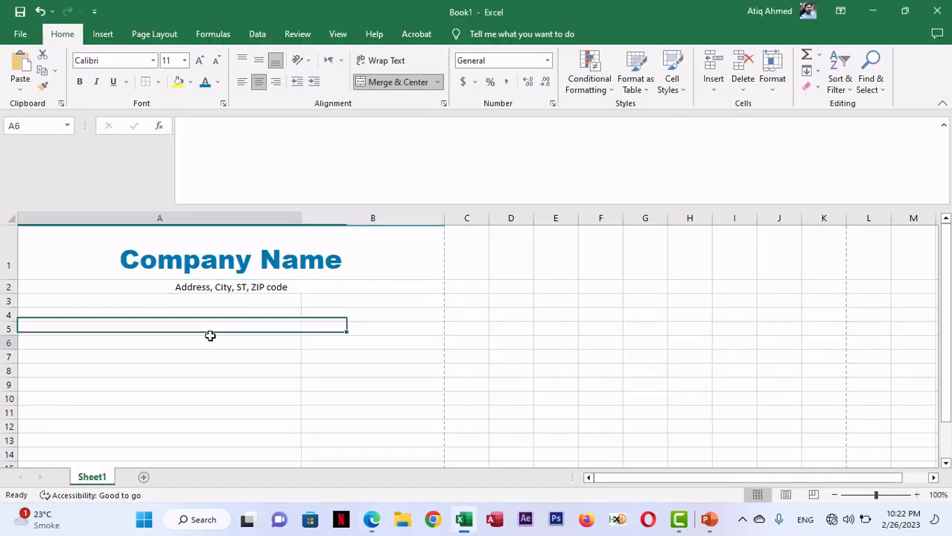
click(218, 301)
drag(218, 301, 366, 296)
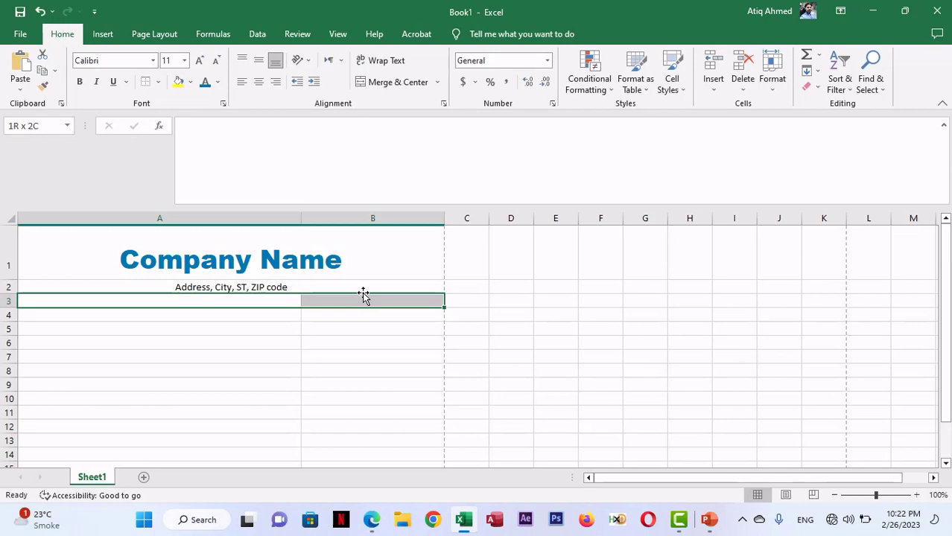
click(361, 83)
click(213, 136)
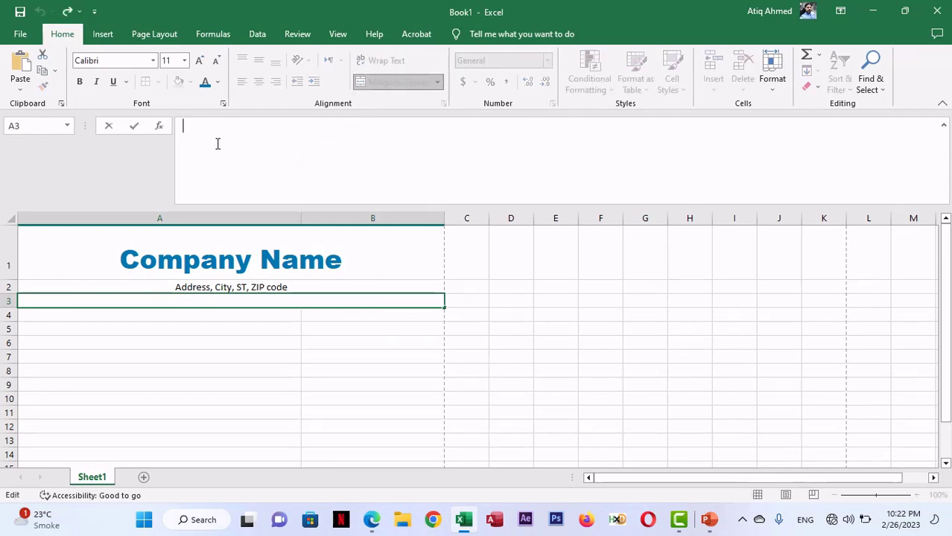
key(ctrl+v)
click(292, 382)
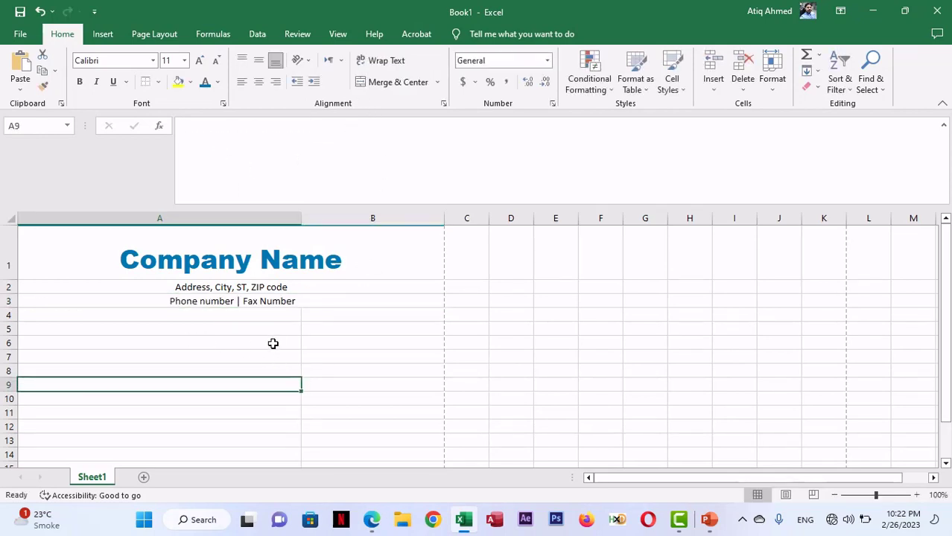
- Left-align the Company Name heading and the address and phone lines in rows 1 to 3, following the invoice PDF
key(alt+Tab)
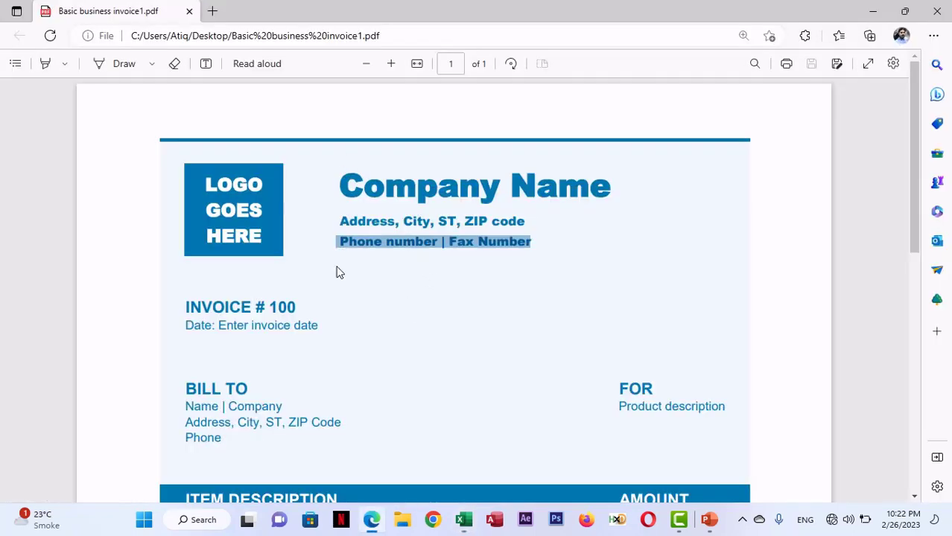
key(alt+Tab)
click(224, 284)
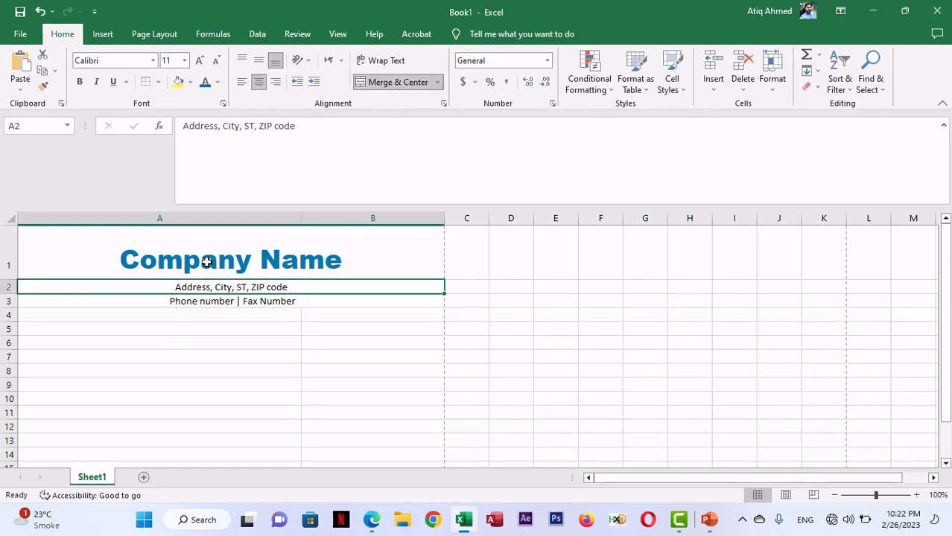
click(242, 83)
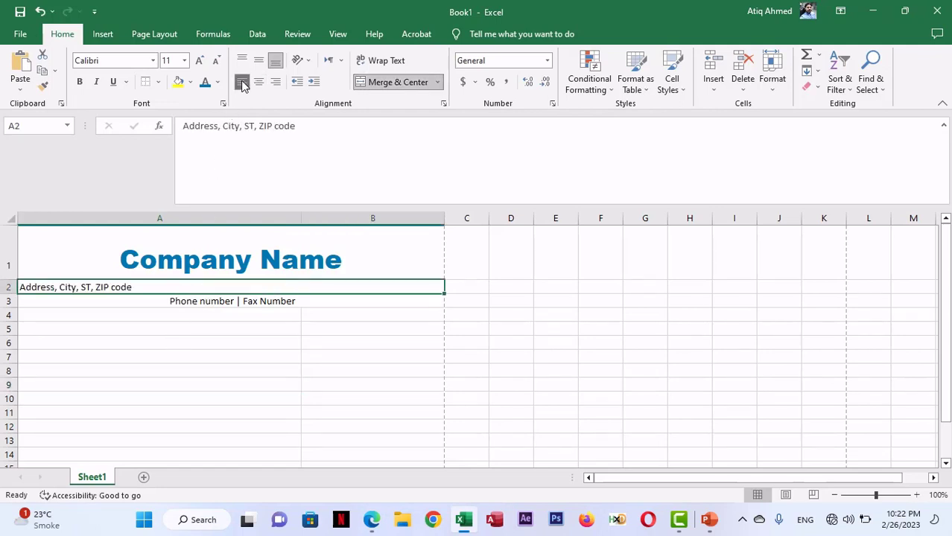
click(223, 259)
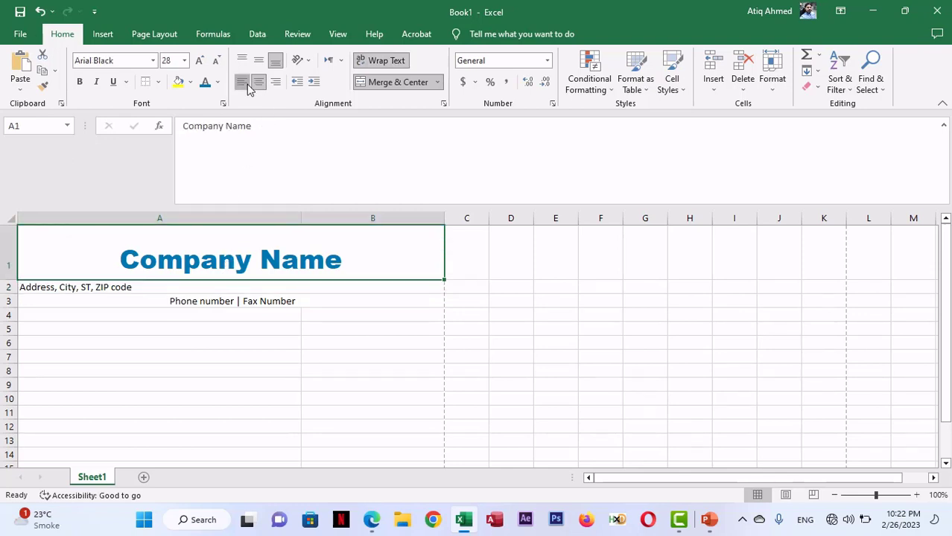
click(242, 84)
click(201, 300)
click(242, 83)
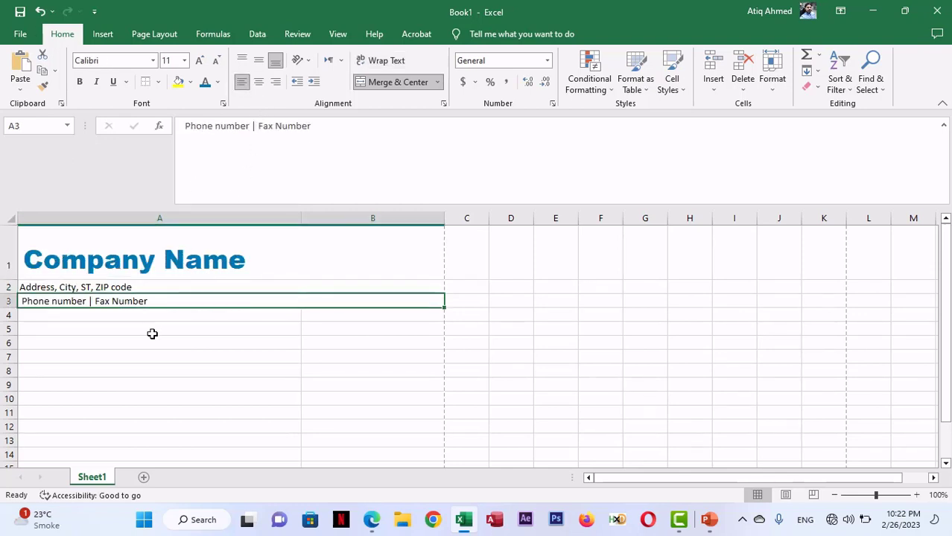
click(143, 372)
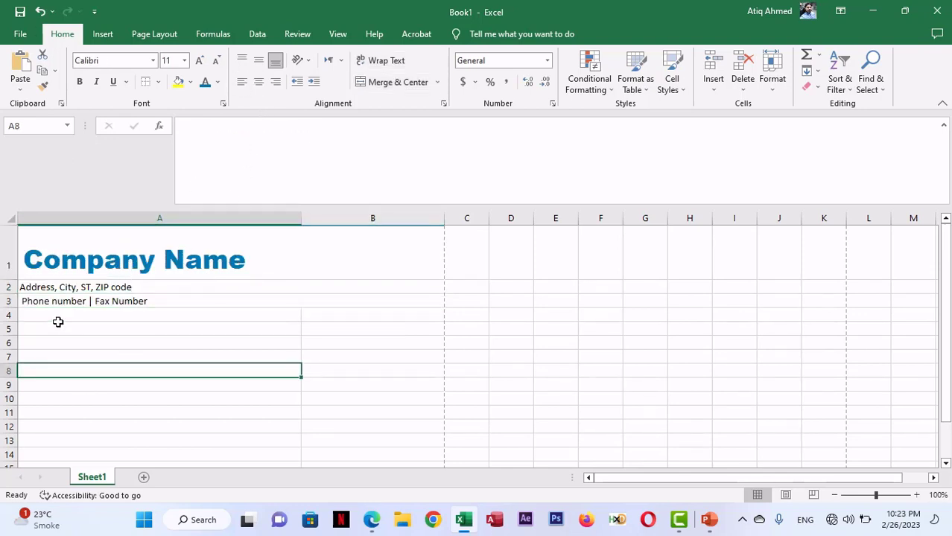
- Try center and right alignment on the three company lines in A1:B3, comparing them with the invoice PDF
drag(106, 257, 107, 303)
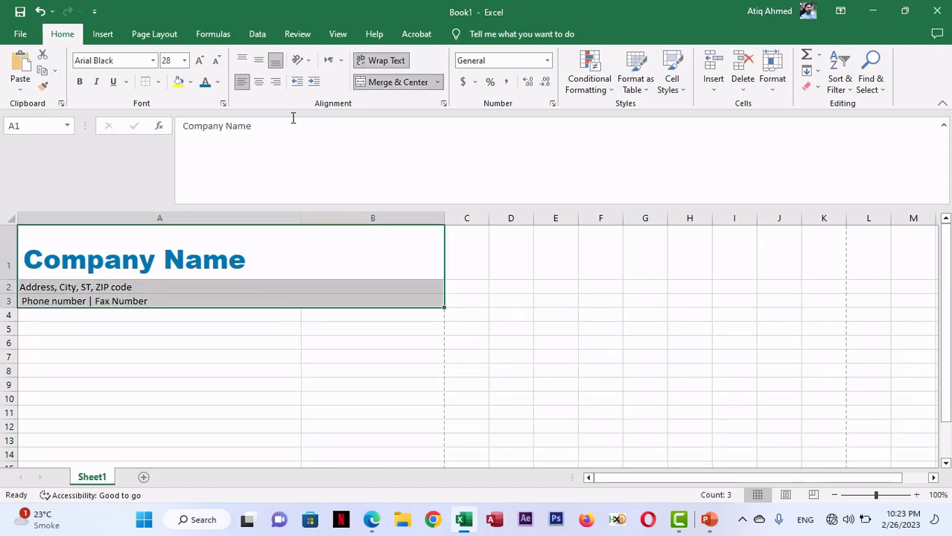
click(259, 82)
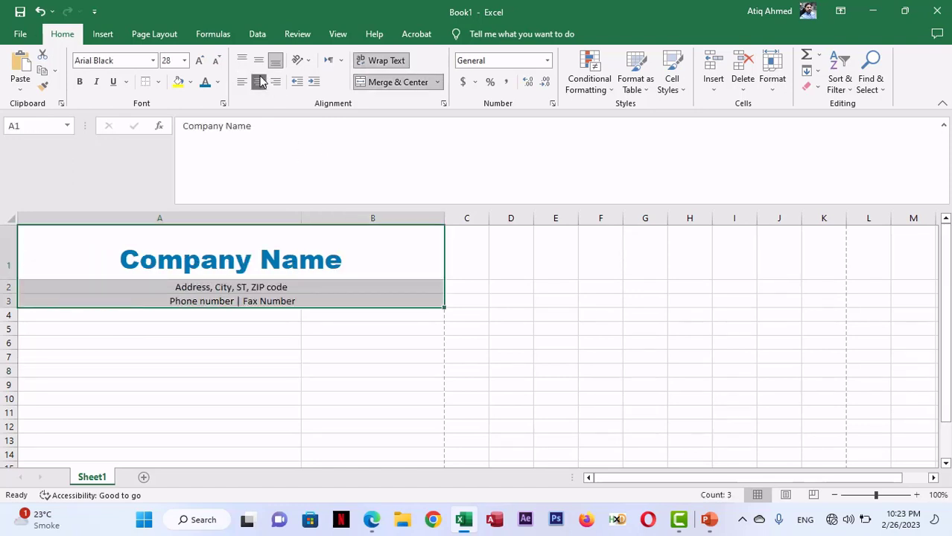
key(alt+Tab)
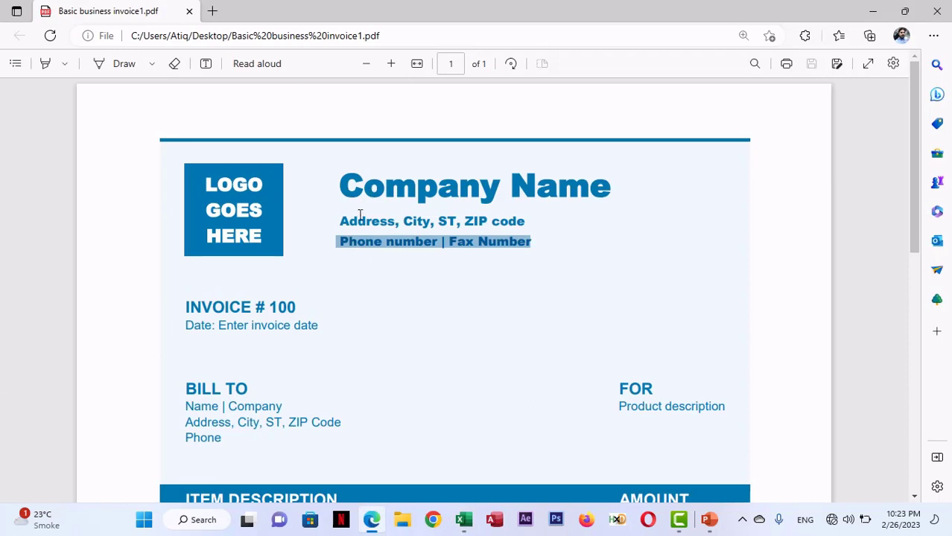
key(alt+Tab)
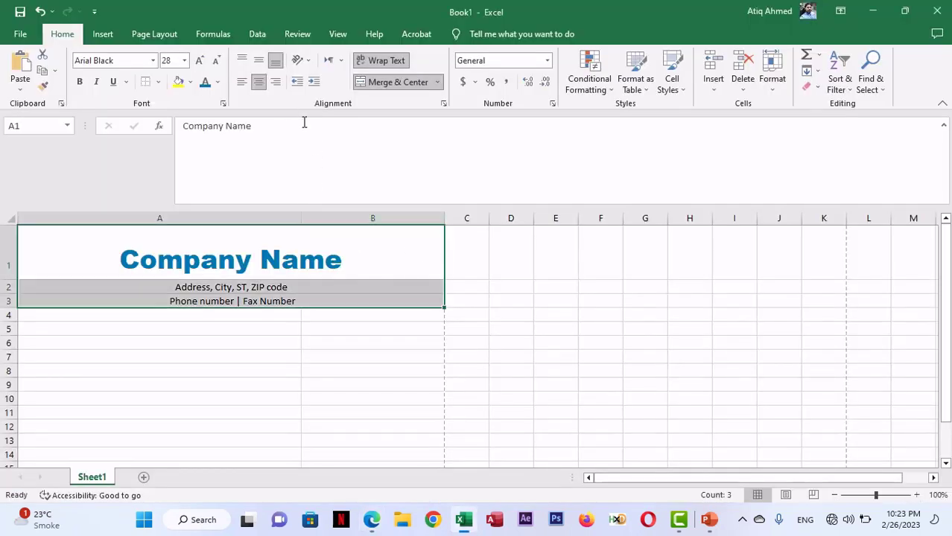
click(276, 82)
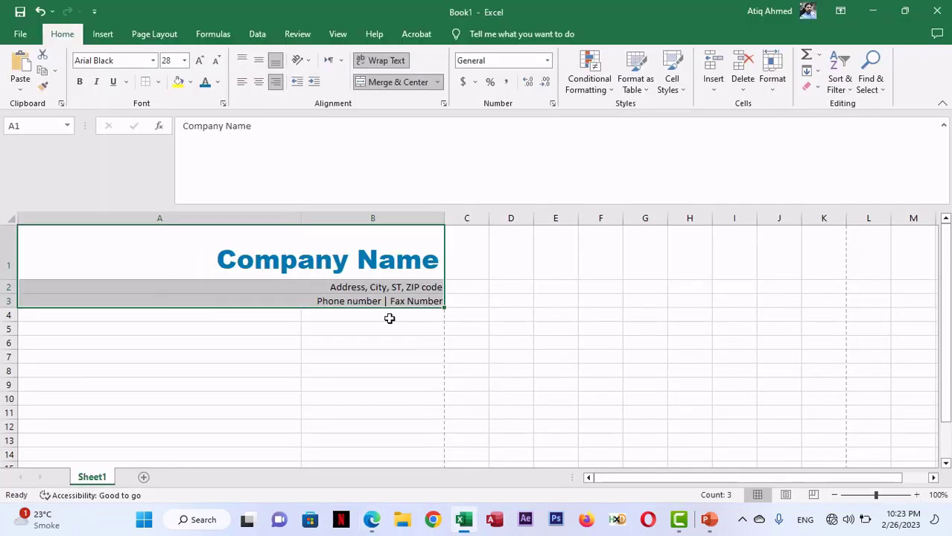
click(358, 359)
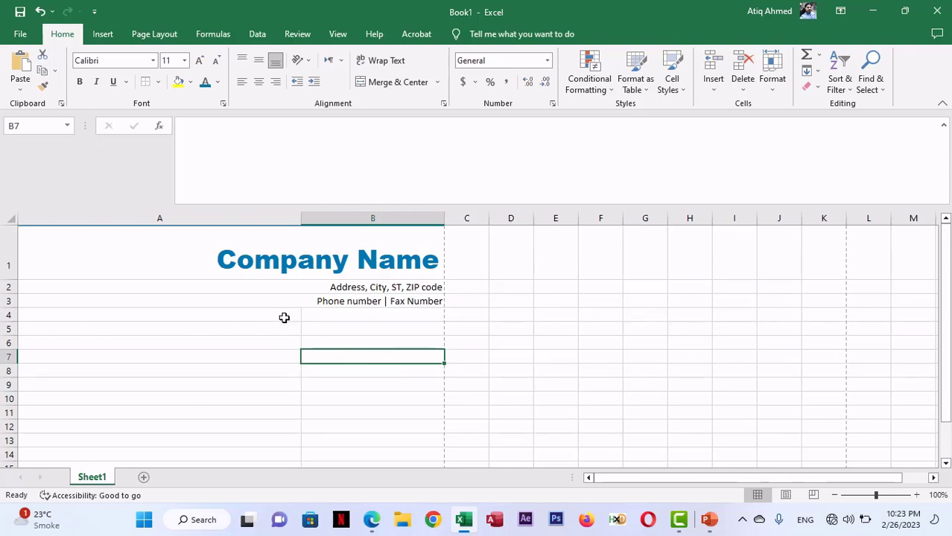
- Set the company name, address and phone lines in A1:B3 back to left alignment
drag(312, 248, 81, 286)
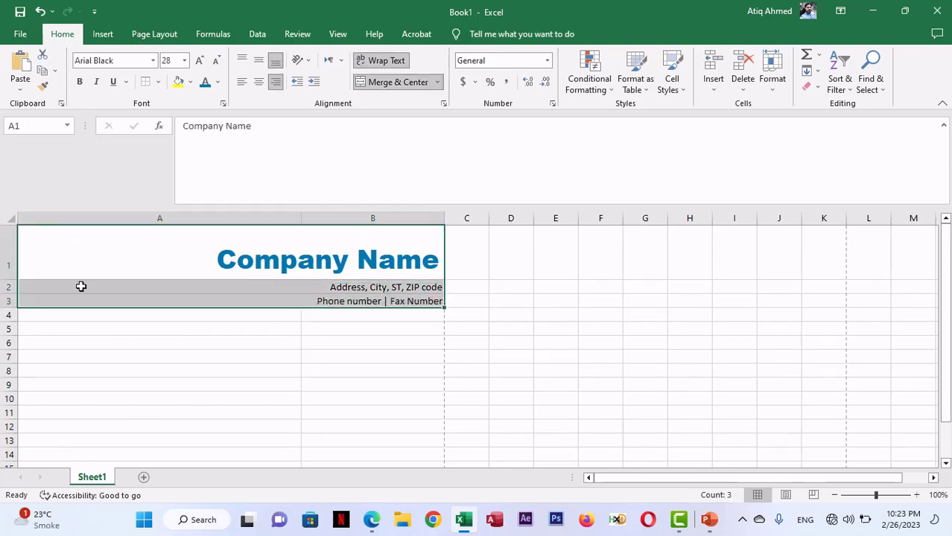
click(242, 82)
click(250, 344)
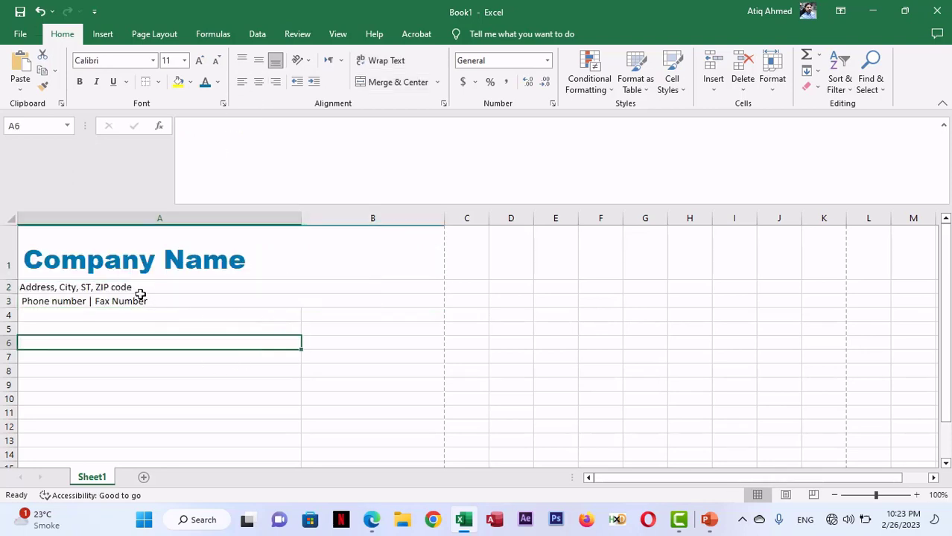
- Format the address and phone lines in rows 2 and 3 with the heading's Arial Black font and blue font color
key(alt+Tab)
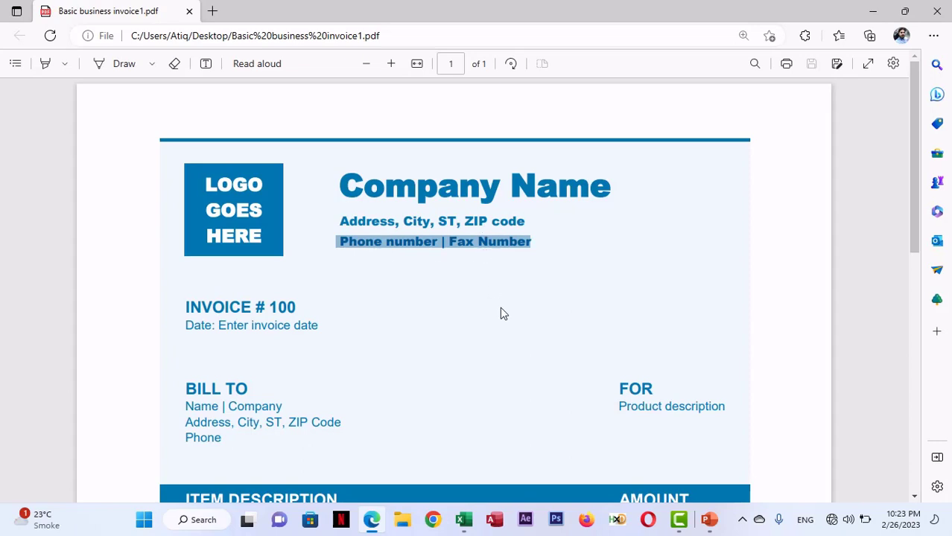
key(alt+Tab)
click(121, 286)
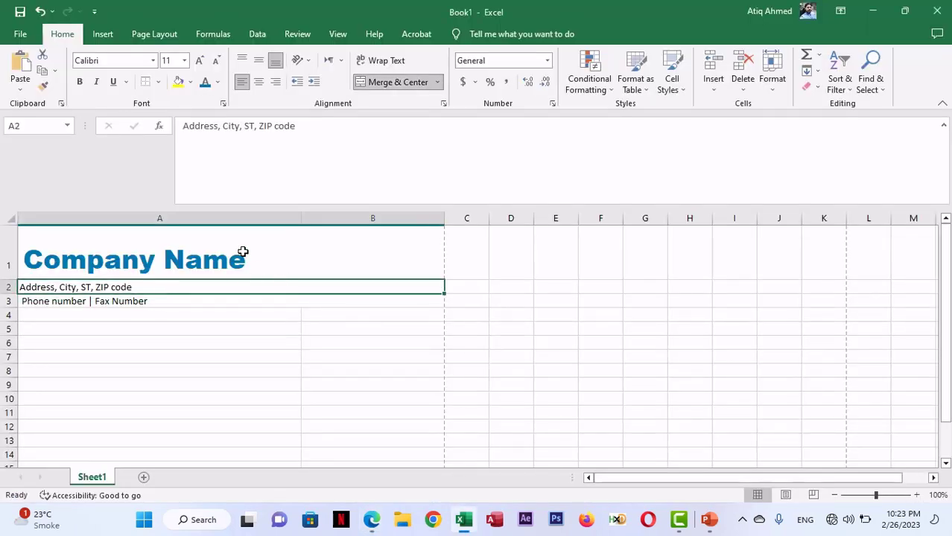
click(179, 256)
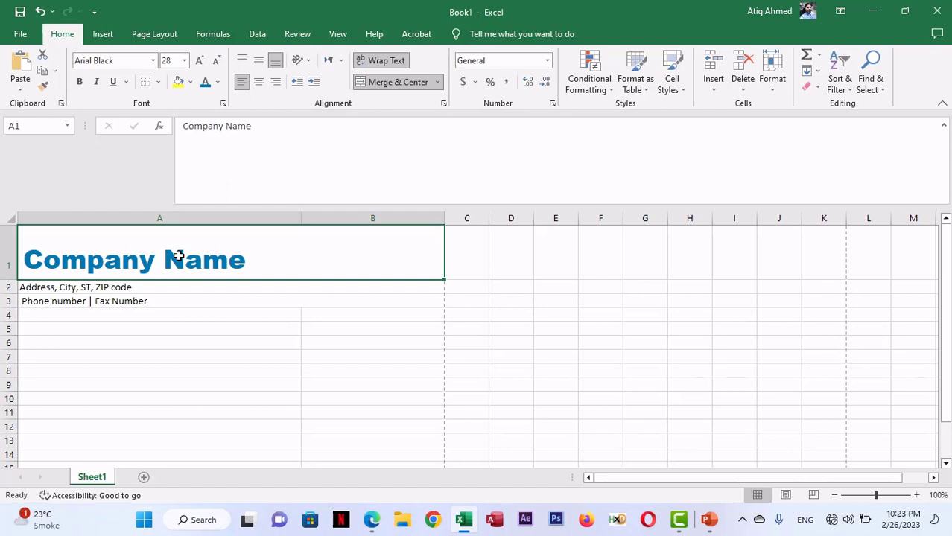
click(119, 60)
key(ctrl+c)
click(190, 356)
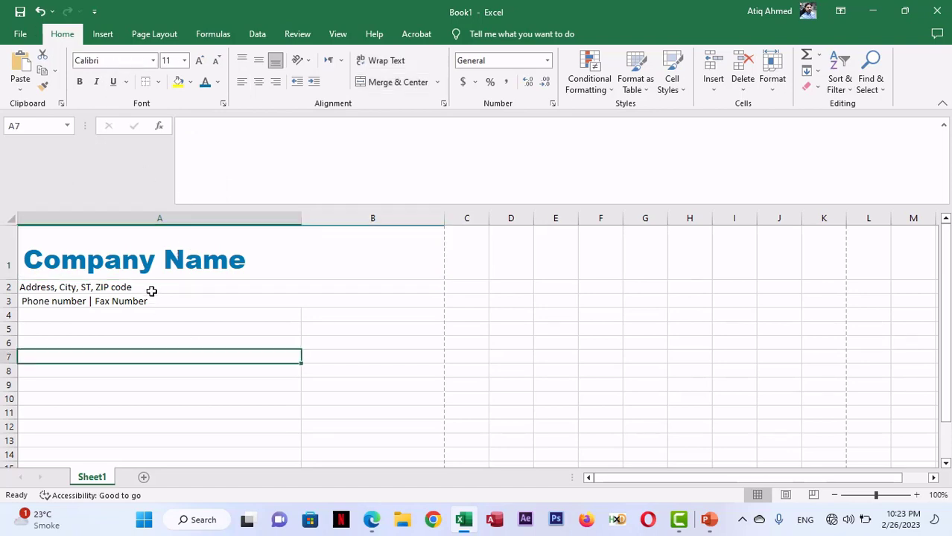
drag(151, 291, 153, 309)
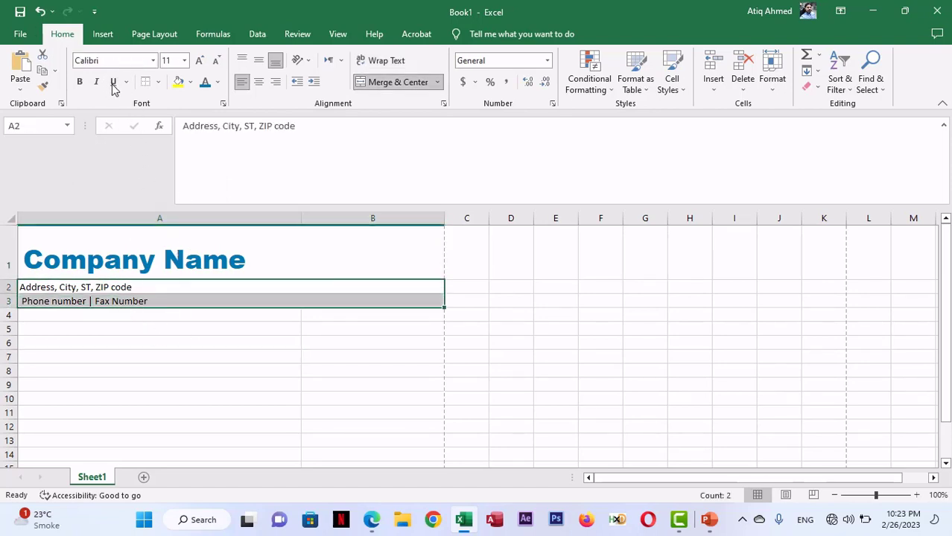
click(104, 63)
key(ctrl+v)
key(Return)
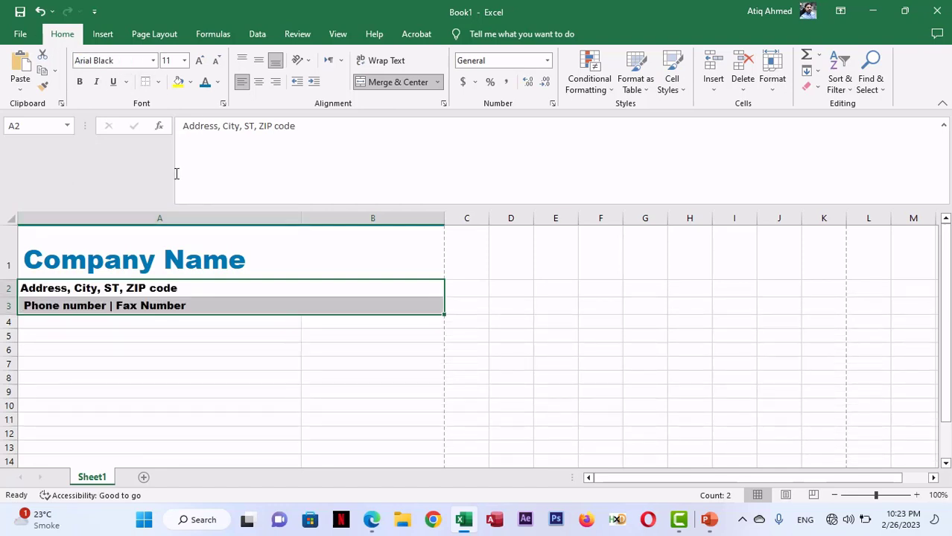
click(205, 82)
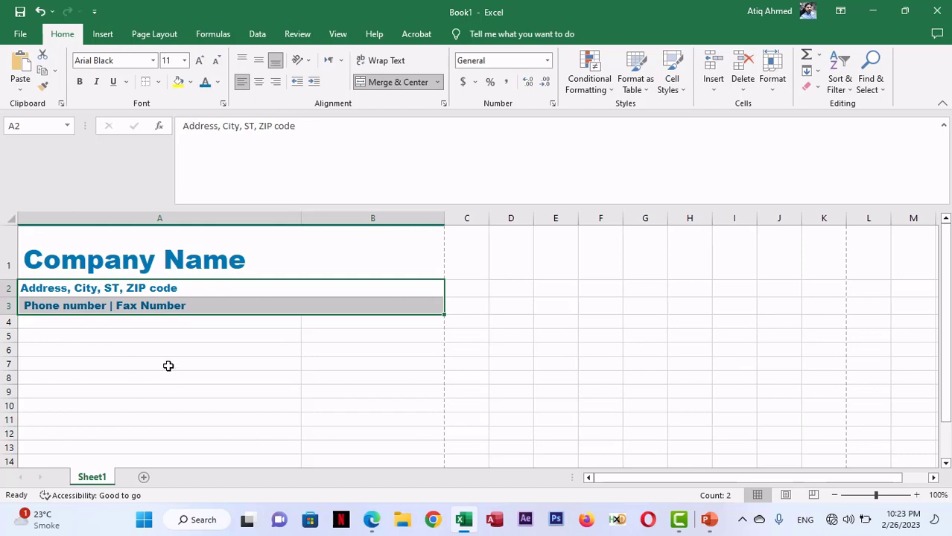
- Remove the leading space from the Phone number | Fax Number text in cell A3
click(80, 333)
click(70, 306)
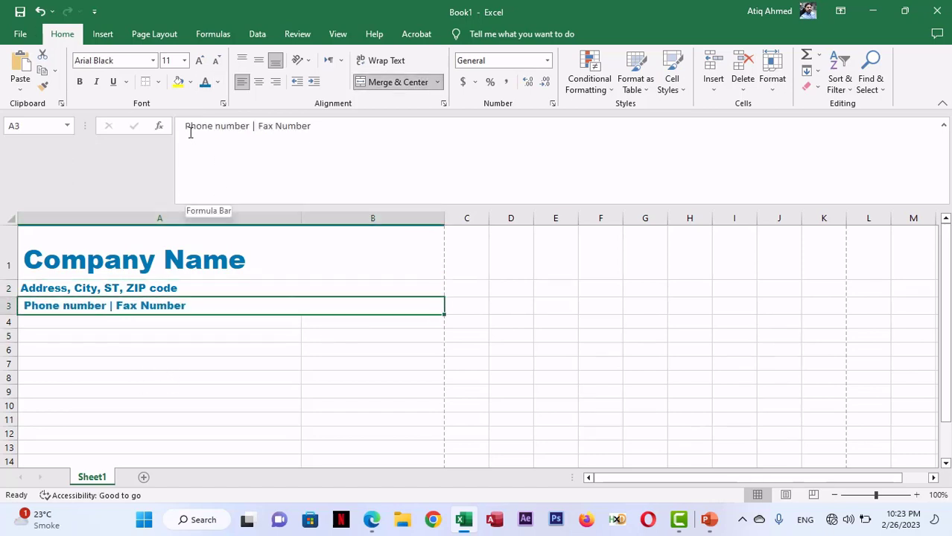
click(99, 362)
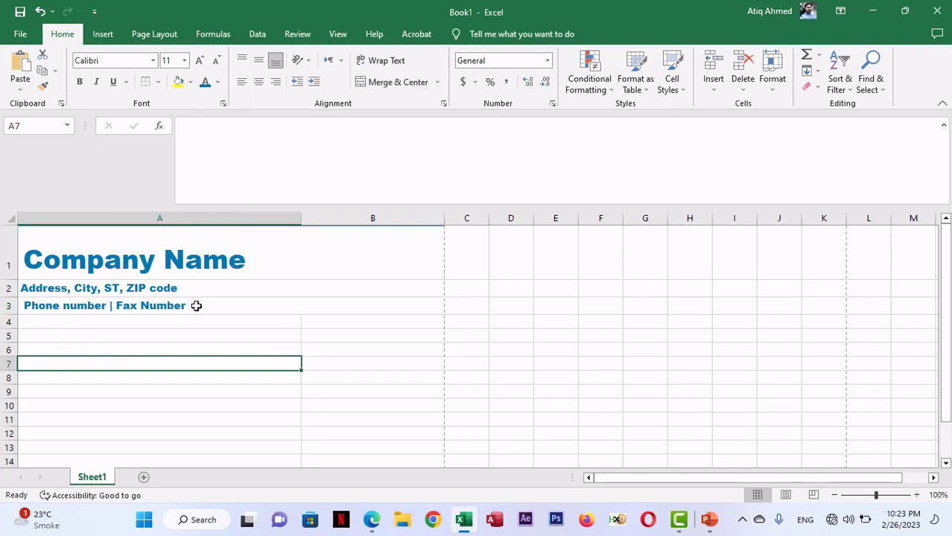
click(28, 305)
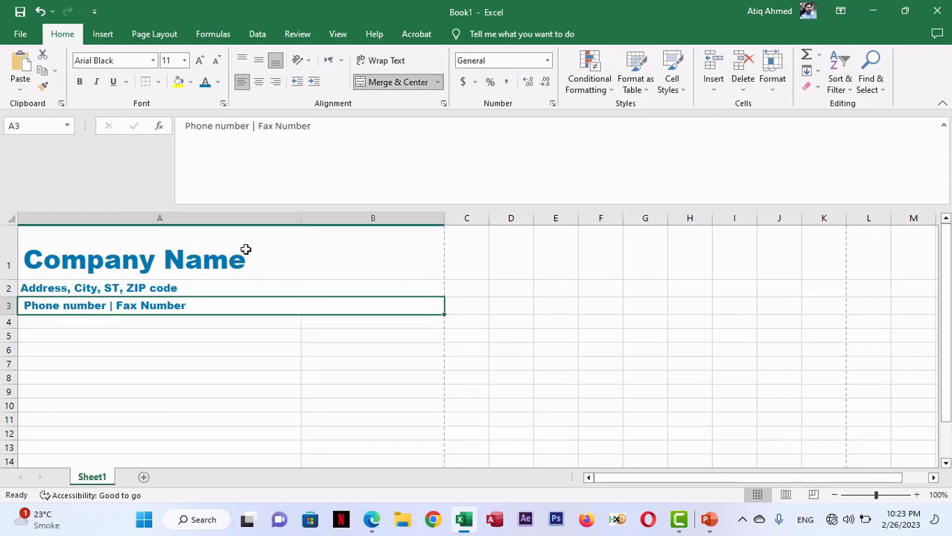
click(187, 125)
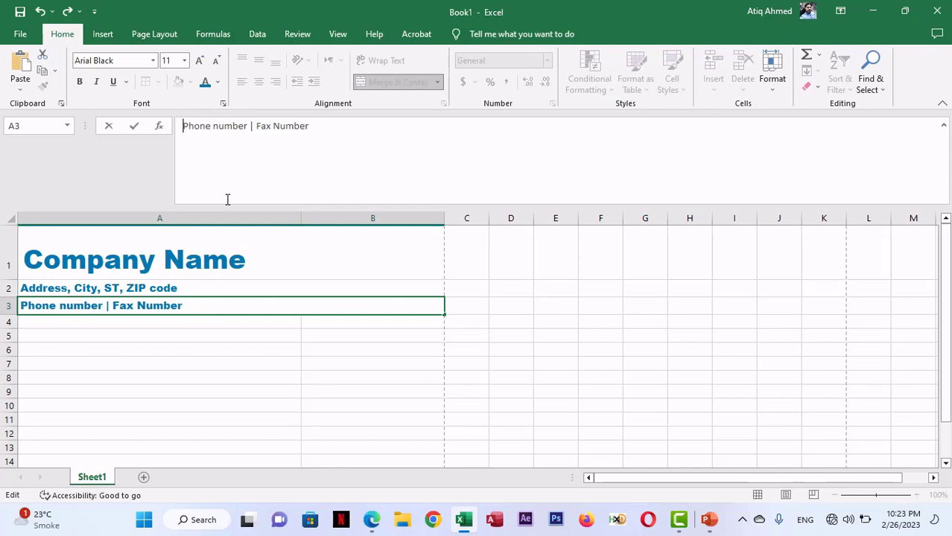
click(234, 367)
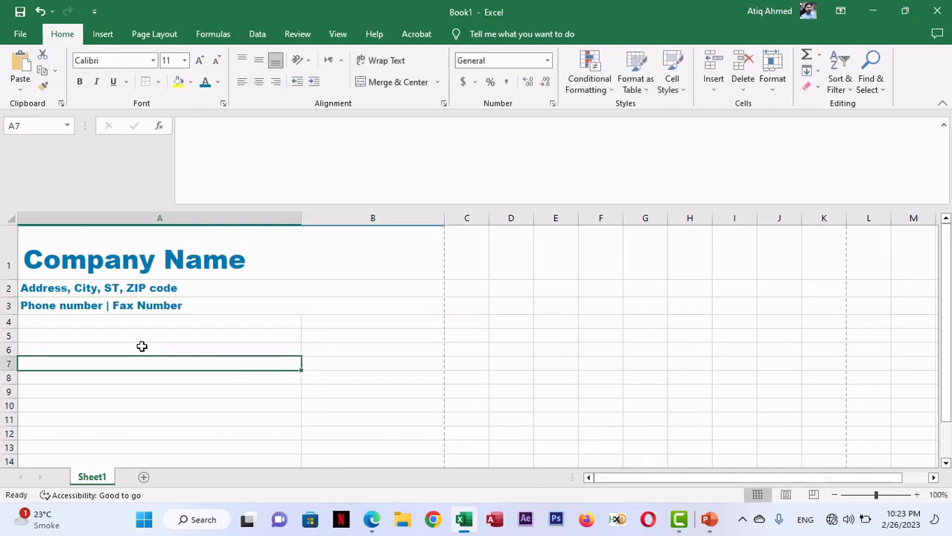
- Increase the indent of the company name, address and phone lines in A1:B3 by 17 levels
drag(155, 246, 283, 302)
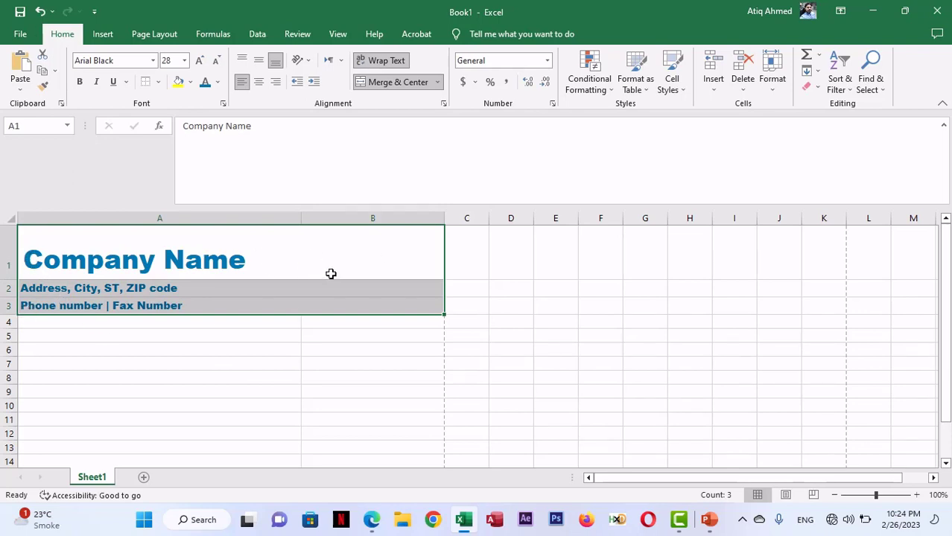
click(197, 363)
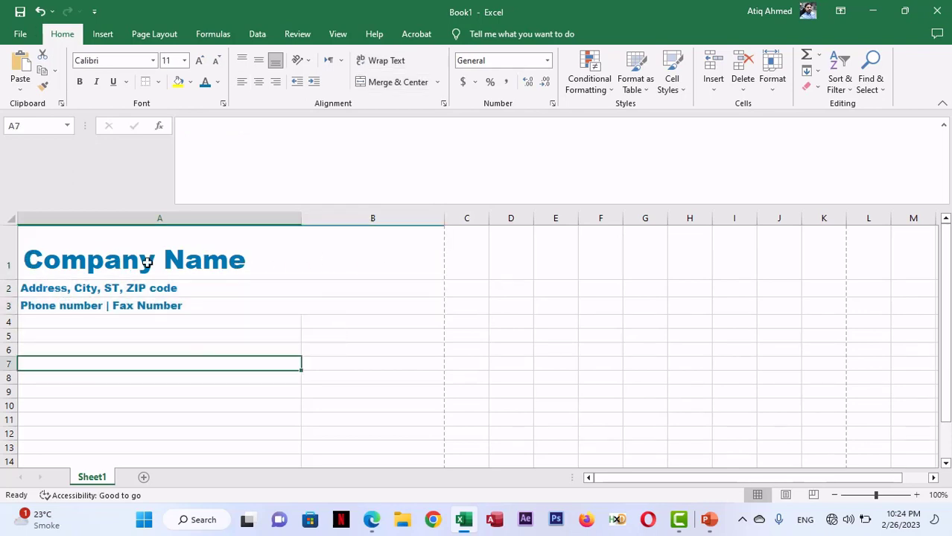
drag(219, 251, 169, 302)
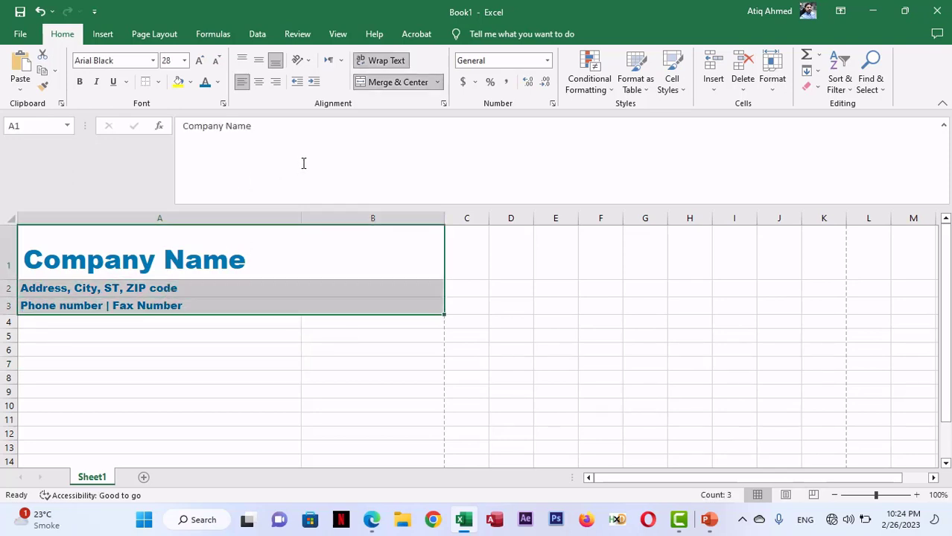
click(314, 83)
click(313, 83)
click(314, 84)
click(314, 83)
click(313, 84)
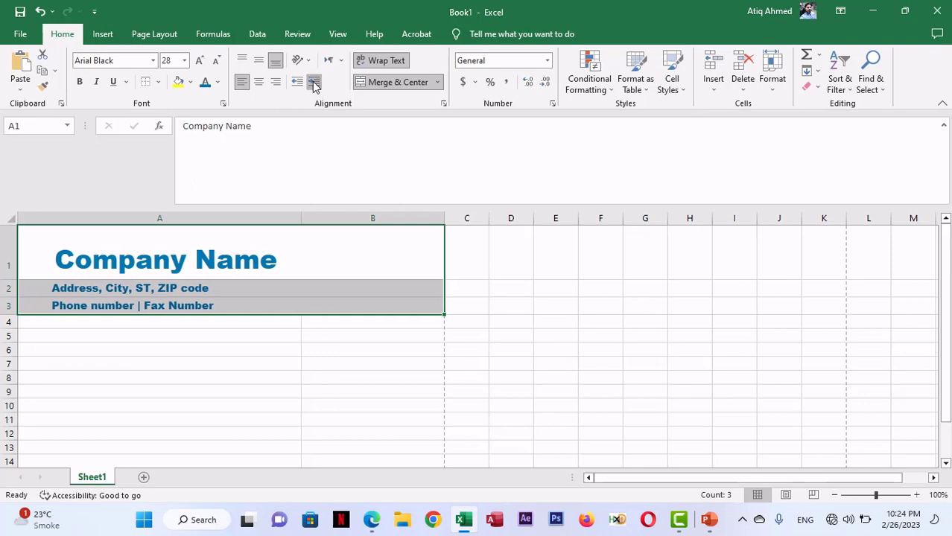
click(313, 83)
click(313, 84)
click(314, 83)
click(313, 83)
click(313, 83)
click(313, 83)
click(313, 84)
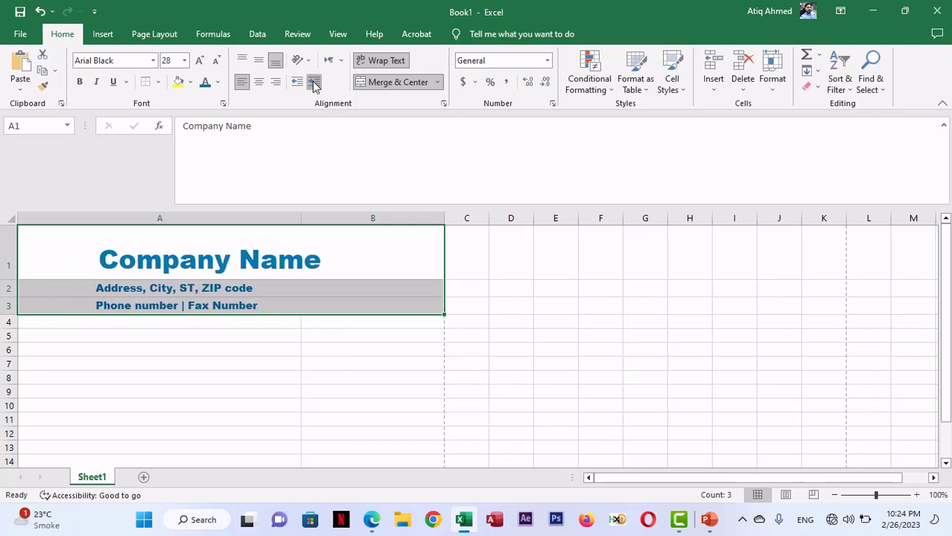
click(314, 83)
click(313, 83)
click(314, 83)
click(313, 84)
click(314, 83)
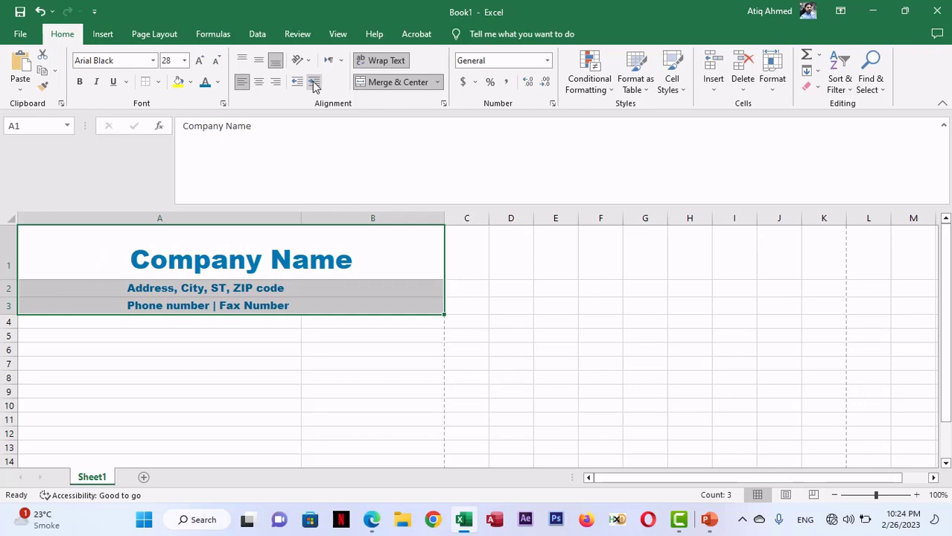
click(234, 434)
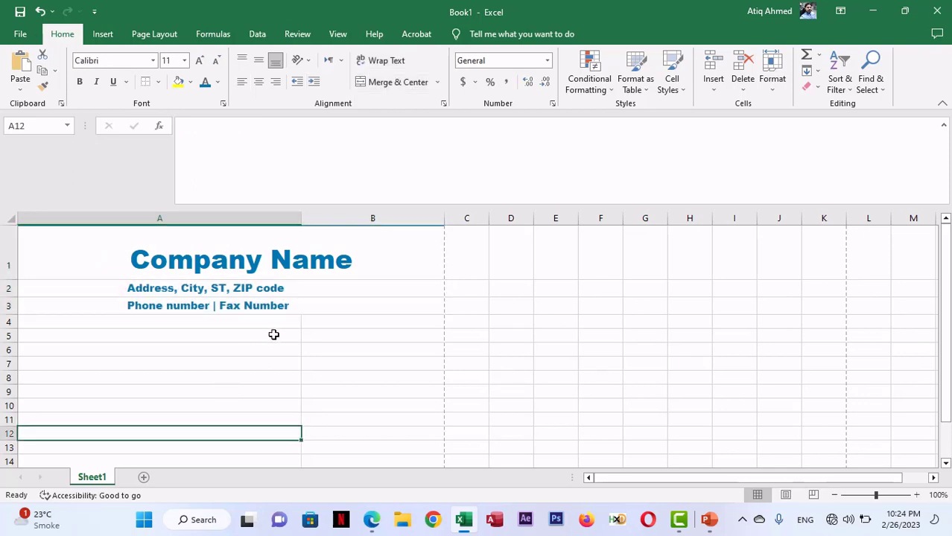
- Compare the three company lines with the invoice PDF and increase the indent of A1:B3 by one more level
key(alt+Tab)
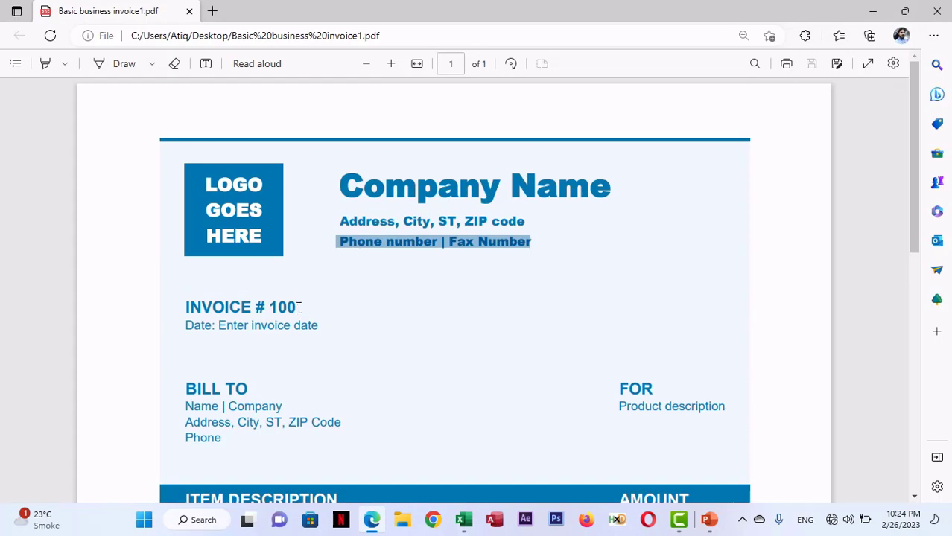
key(alt+Tab)
key(alt+Tab)
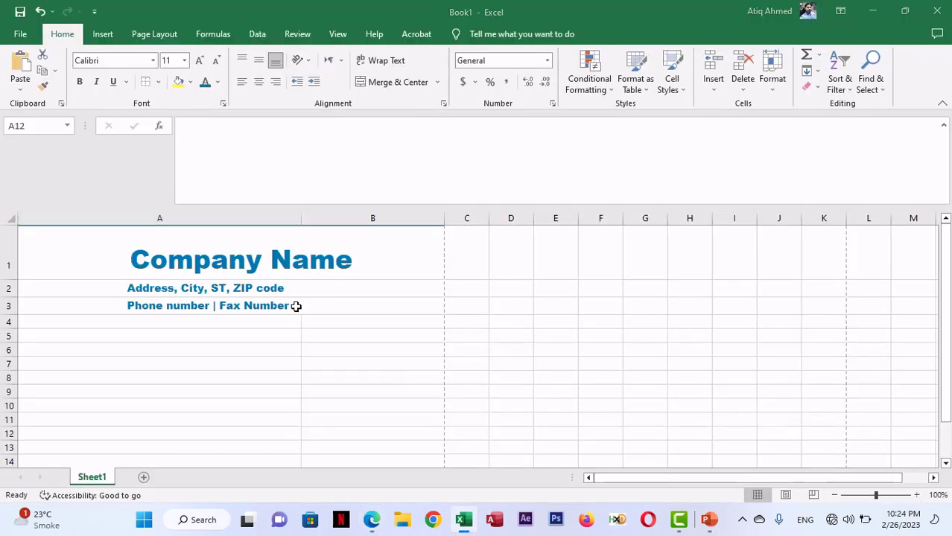
key(alt+Tab)
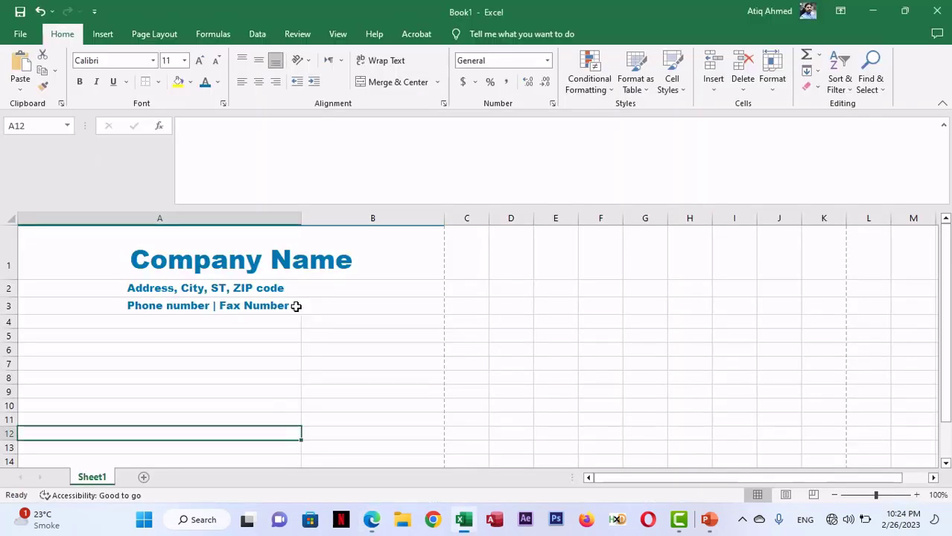
drag(274, 249, 268, 304)
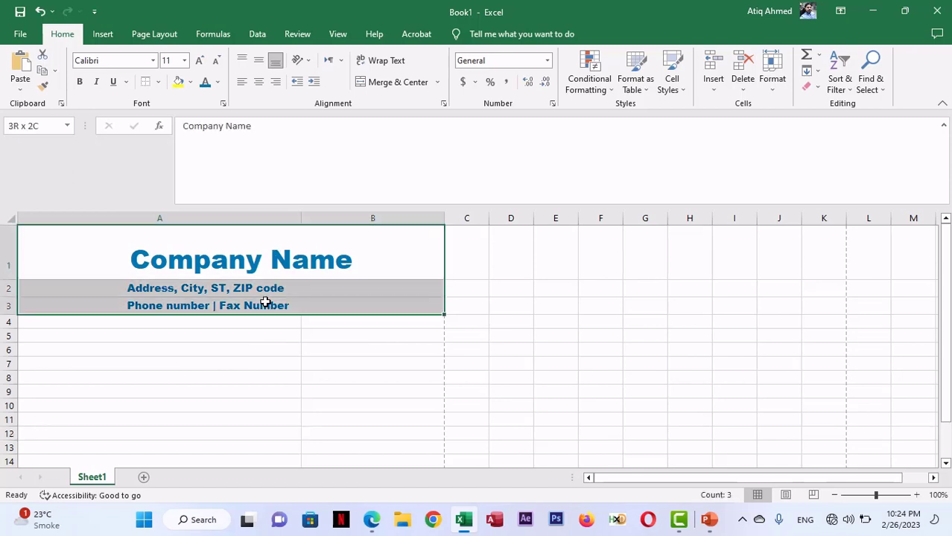
click(313, 86)
key(alt+Tab)
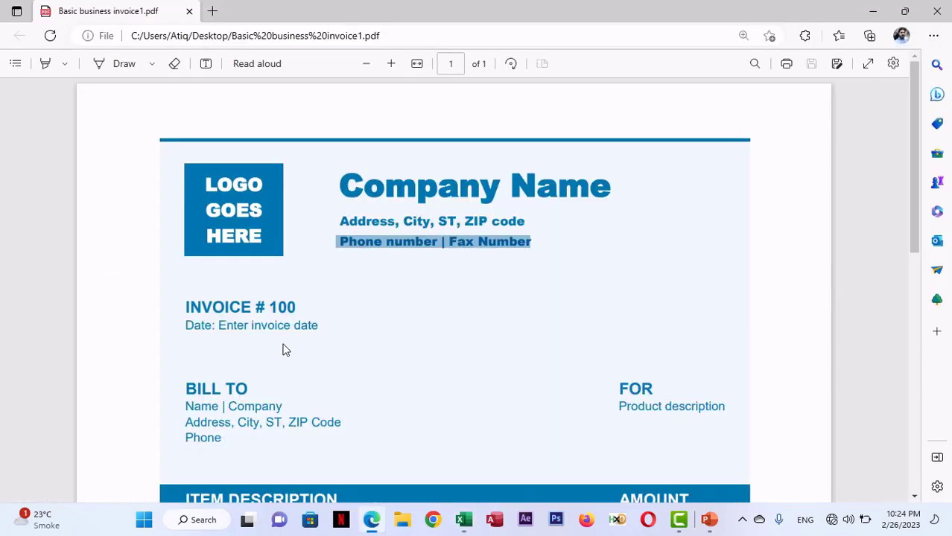
key(alt+Tab)
click(176, 389)
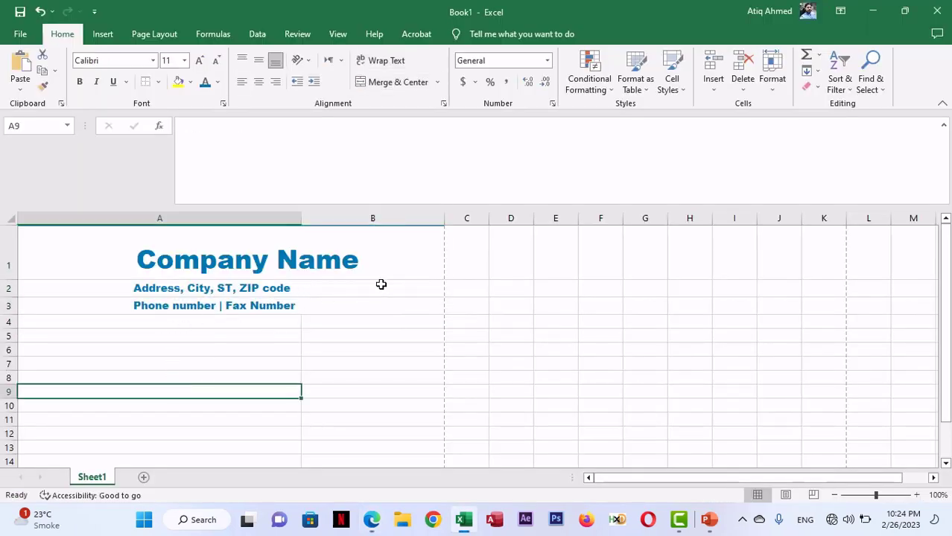
- Shrink the formula bar to a single line so more worksheet rows fit on screen
scroll(380, 284, down, 2)
scroll(381, 283, up, 2)
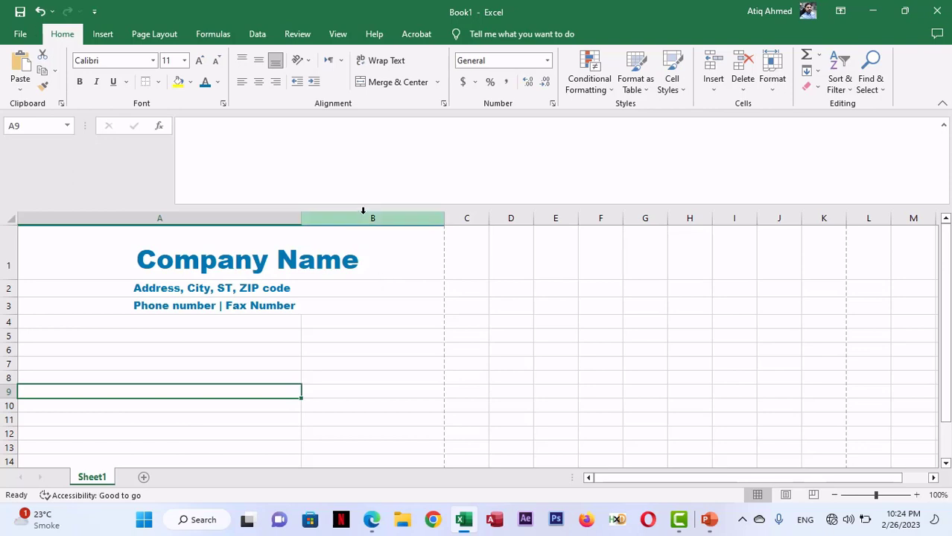
drag(364, 207, 359, 120)
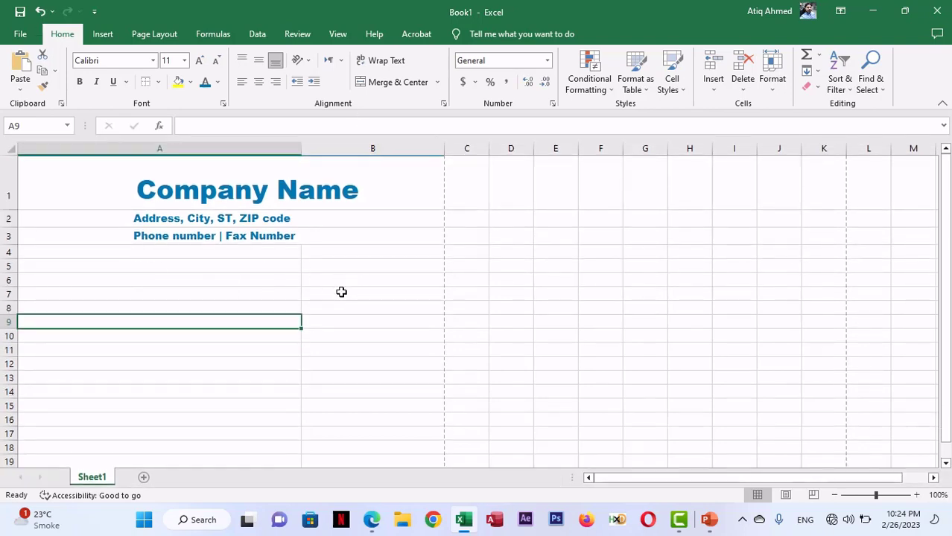
- Examine the invoice PDF from header to footer and compare its logo box and heading layout with the worksheet
key(alt+Tab)
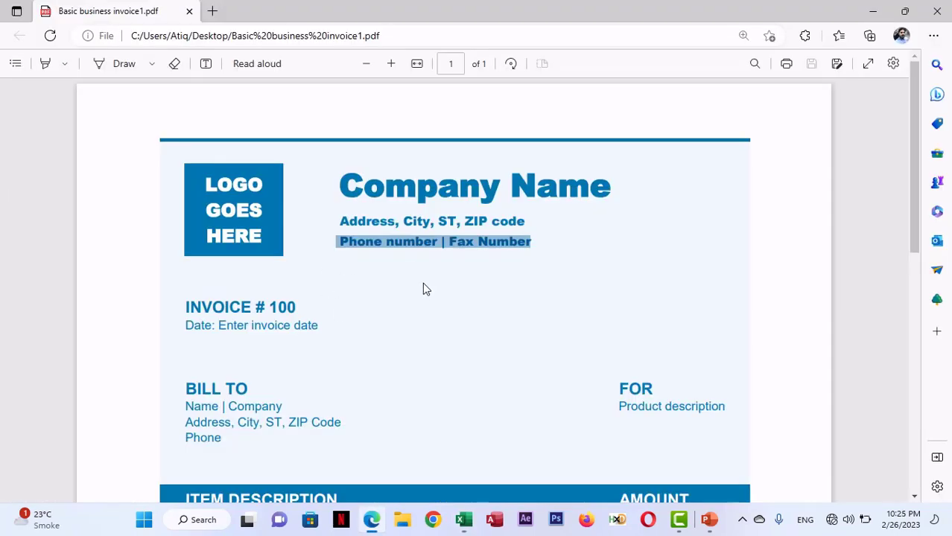
scroll(422, 283, down, 8)
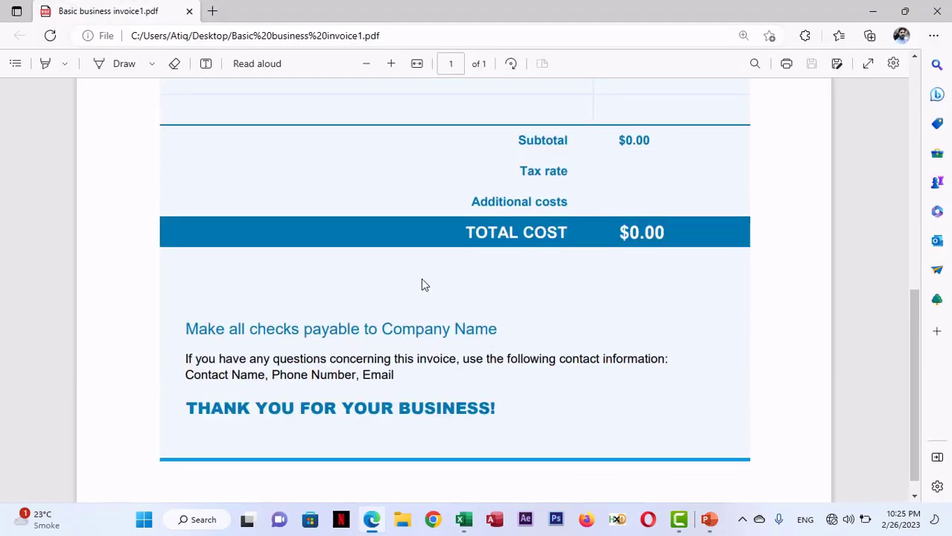
scroll(422, 284, up, 8)
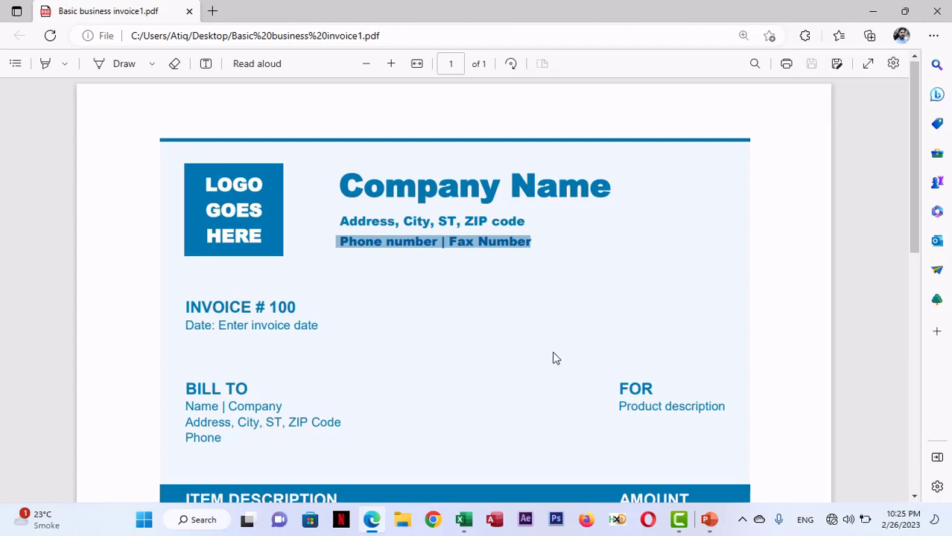
key(alt+Tab)
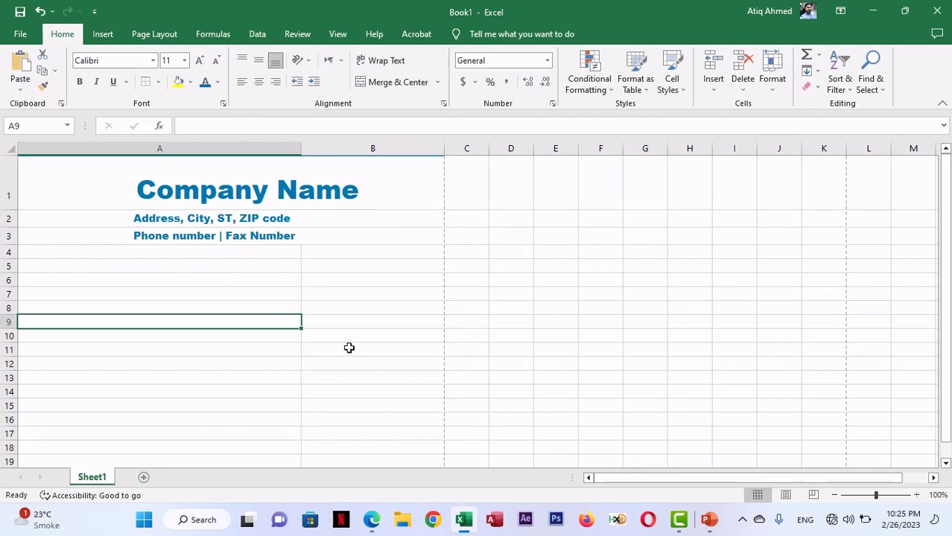
scroll(303, 298, down, 4)
scroll(303, 298, down, 2)
scroll(304, 298, up, 6)
key(alt+Tab)
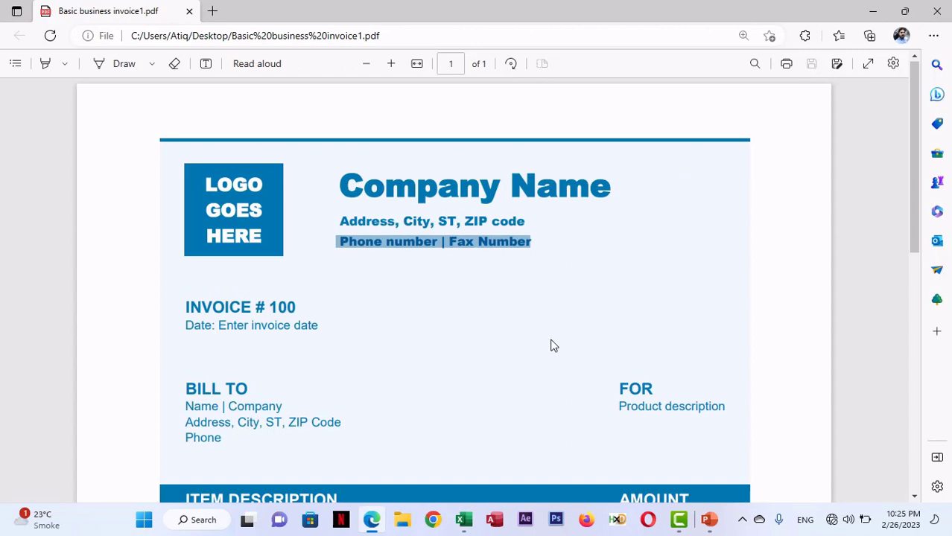
key(alt+Tab)
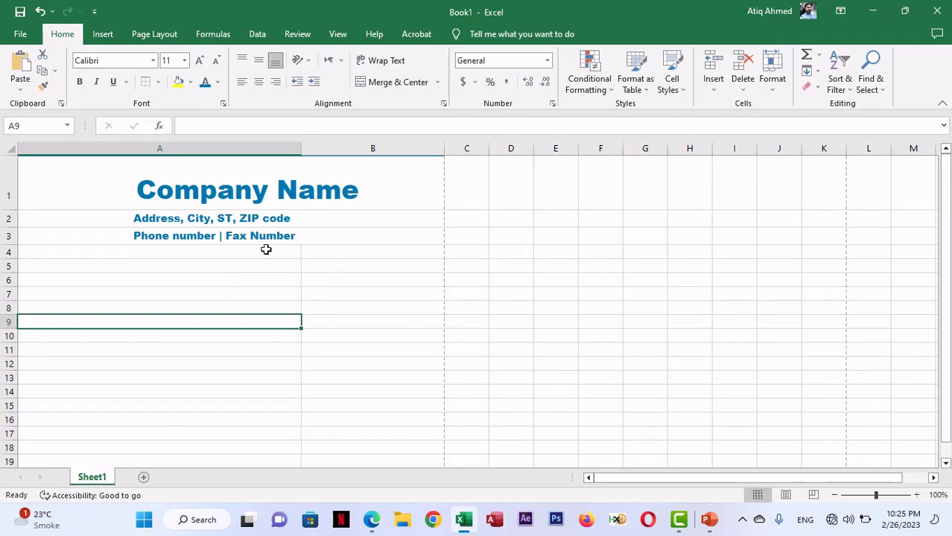
key(alt+Tab)
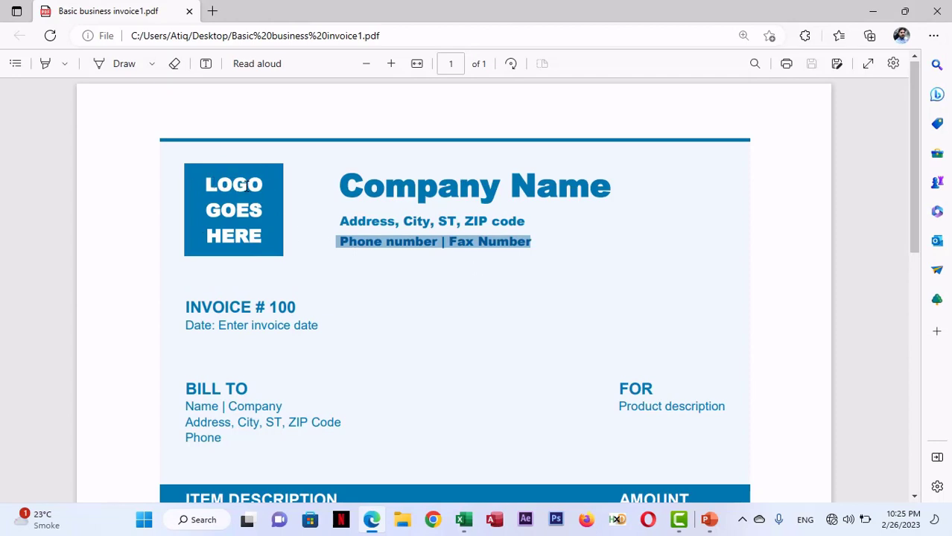
key(alt+Tab)
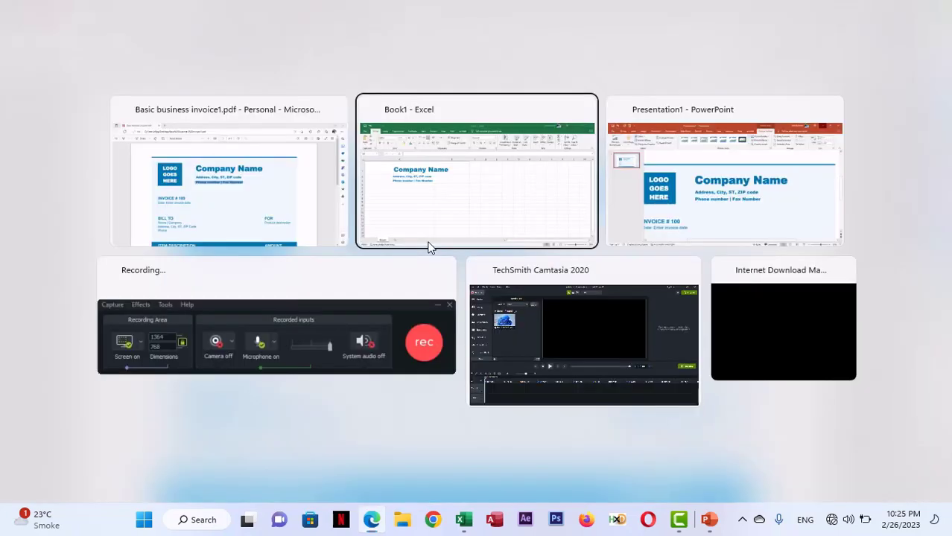
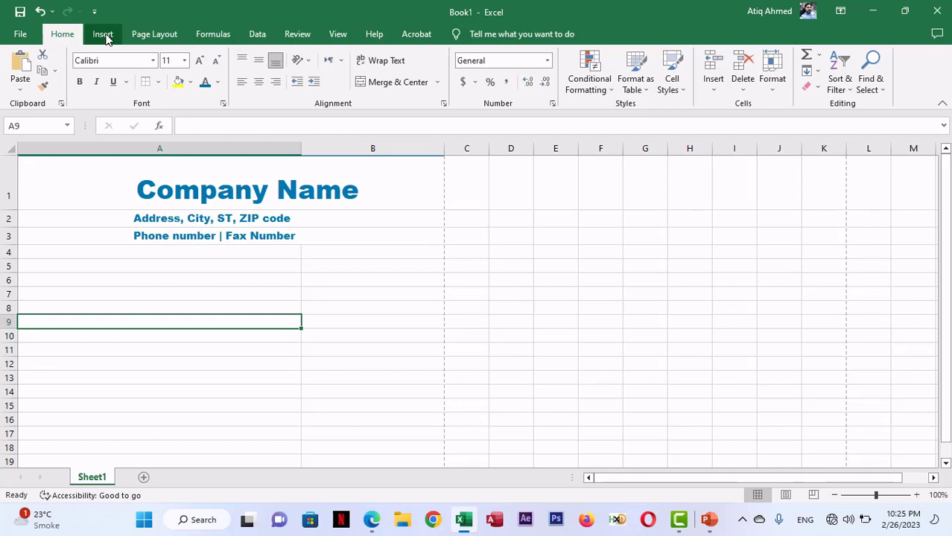
- Draw a rectangle shape for the invoice's logo box below the company lines, spanning columns A and B from about row 5 to row 11
click(105, 38)
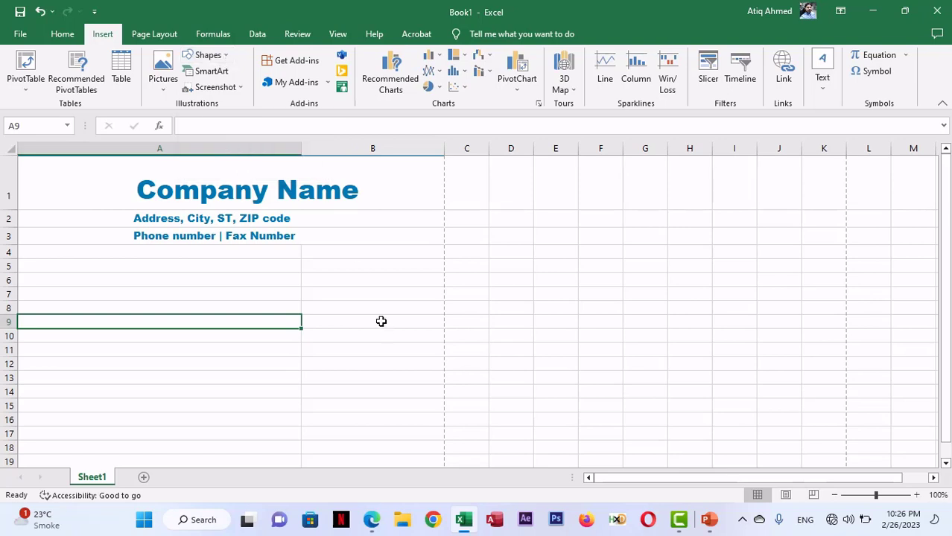
key(alt+Tab)
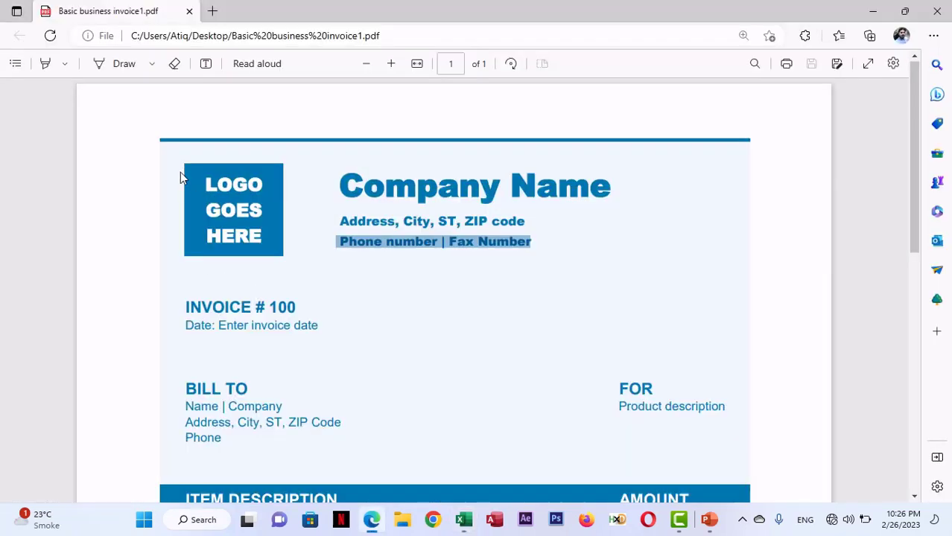
key(alt+Tab)
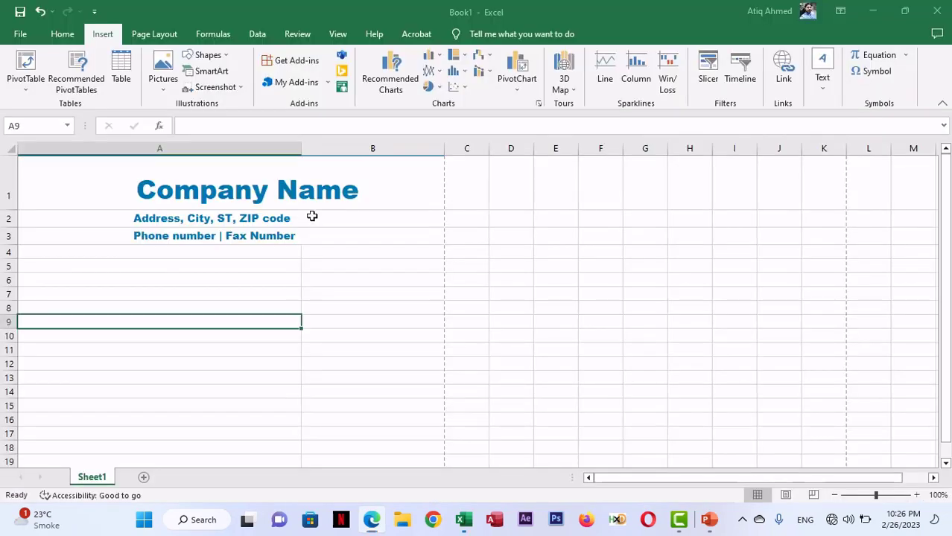
click(228, 64)
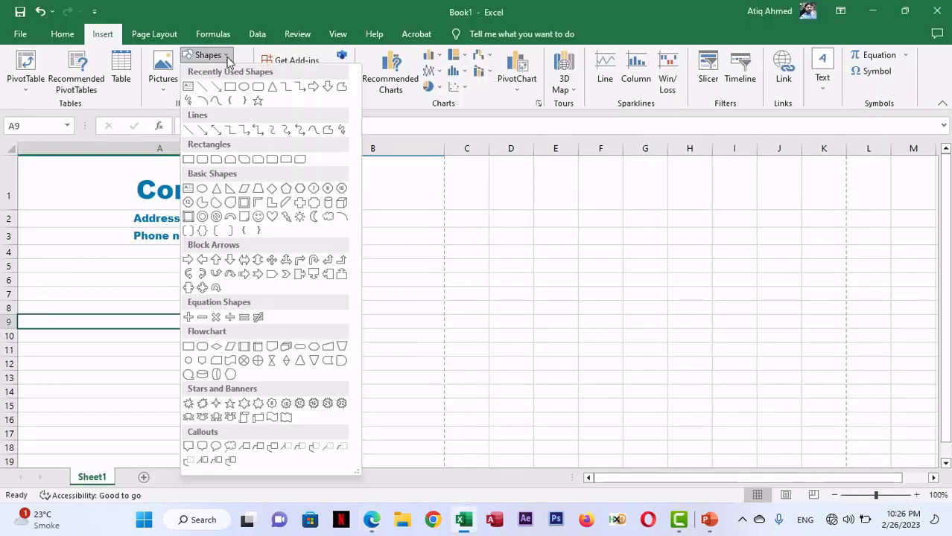
click(231, 85)
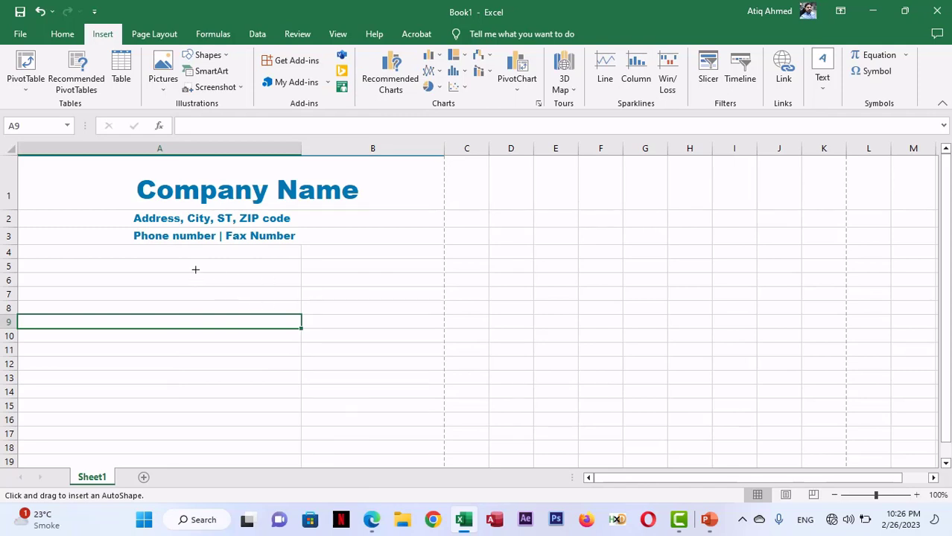
drag(192, 264, 294, 309)
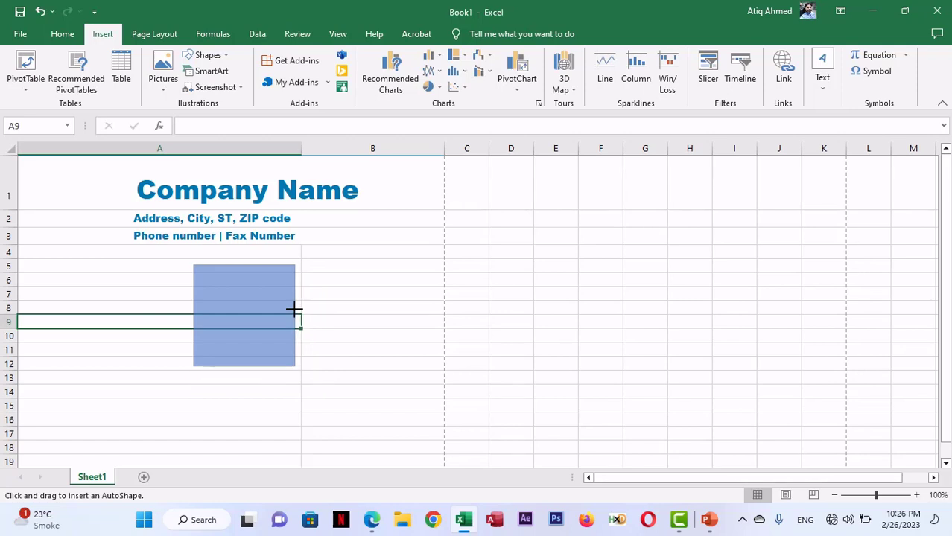
drag(295, 309, 387, 359)
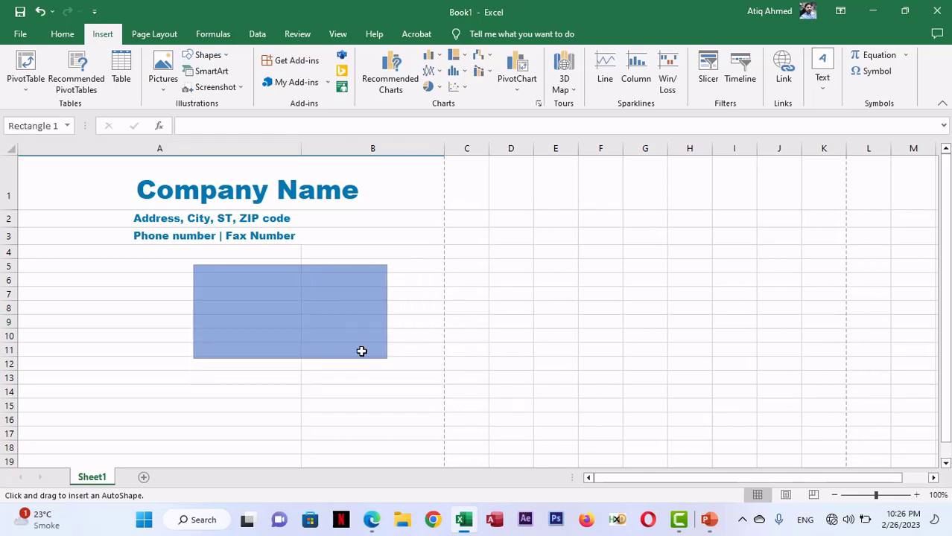
- Delete the wide blue rectangle below the company contact lines
click(551, 306)
click(269, 297)
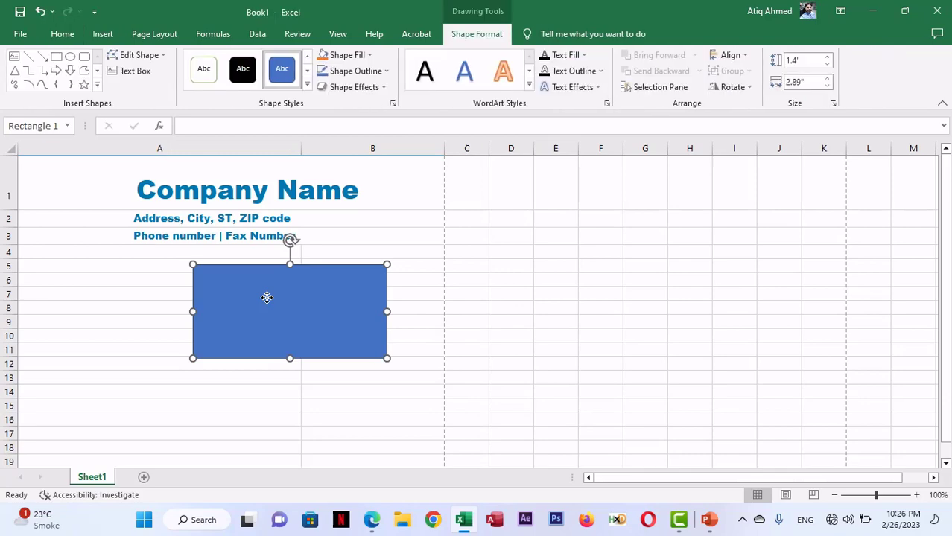
key(Delete)
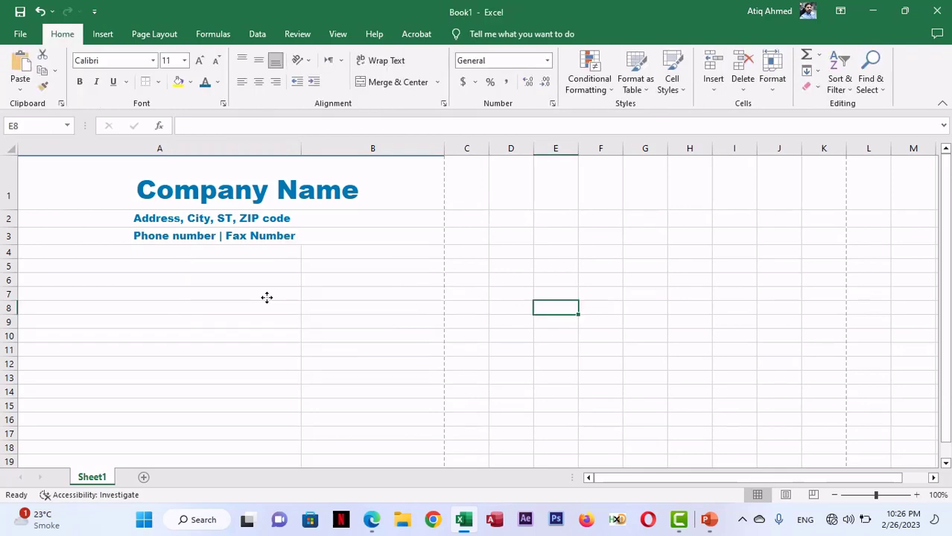
- Draw a square with the Rectangle shape and place it beside the Company Name heading as the logo block
click(103, 34)
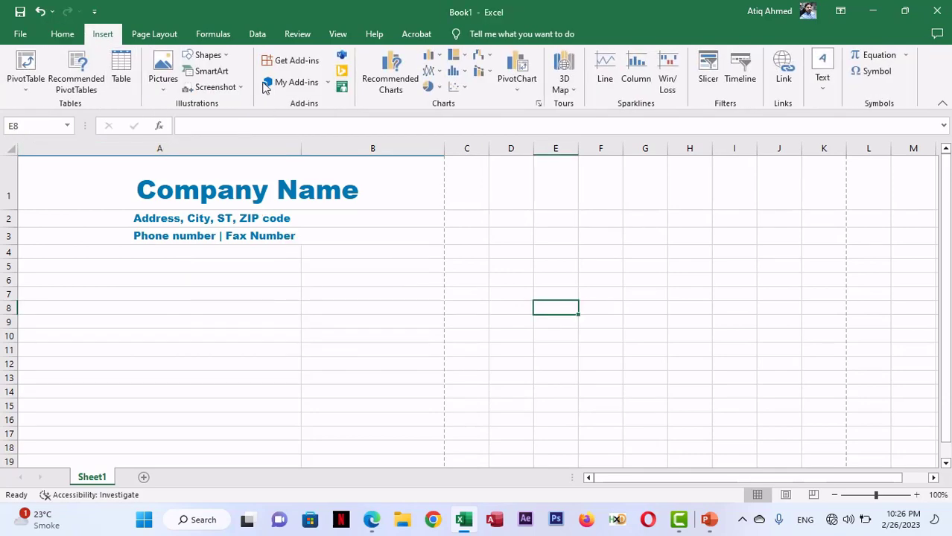
click(206, 55)
click(231, 86)
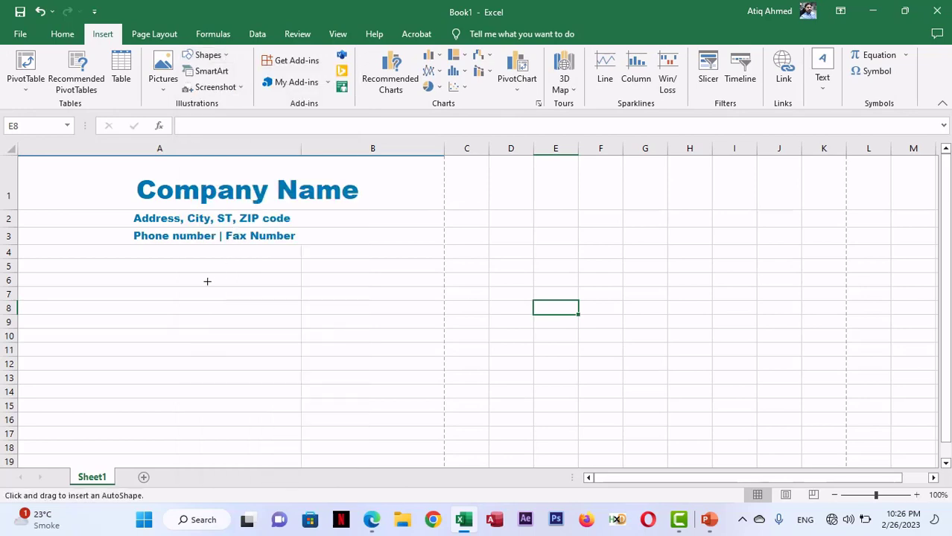
drag(172, 276, 267, 325)
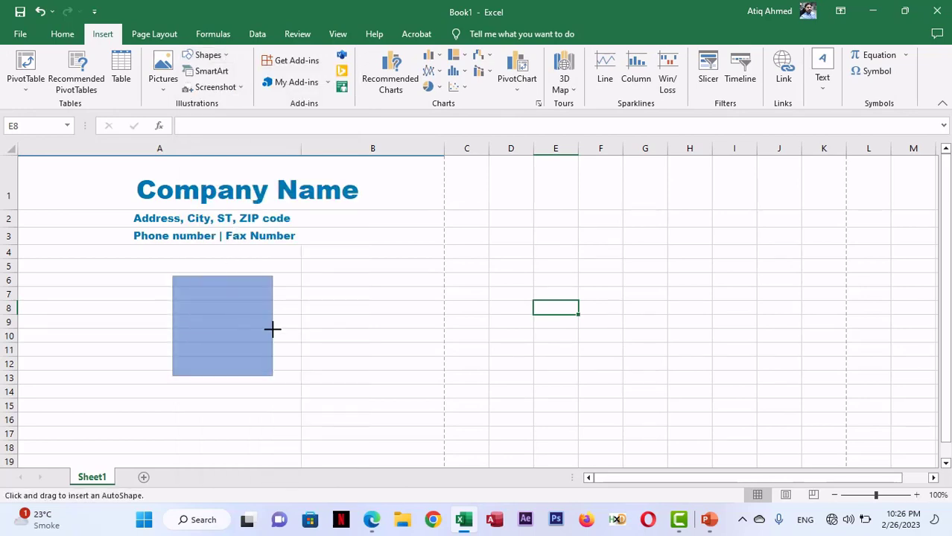
drag(271, 328, 285, 289)
drag(206, 304, 84, 211)
- Increase the indent of the company name, address and phone lines in rows 1 to 3 by five levels, checking the reference invoice PDF
key(alt+Tab)
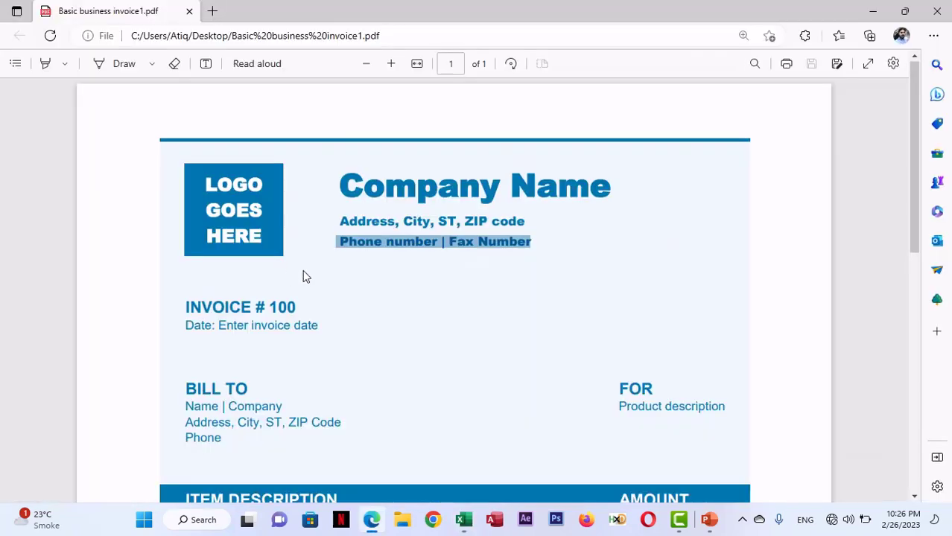
key(alt+Tab)
drag(204, 187, 210, 236)
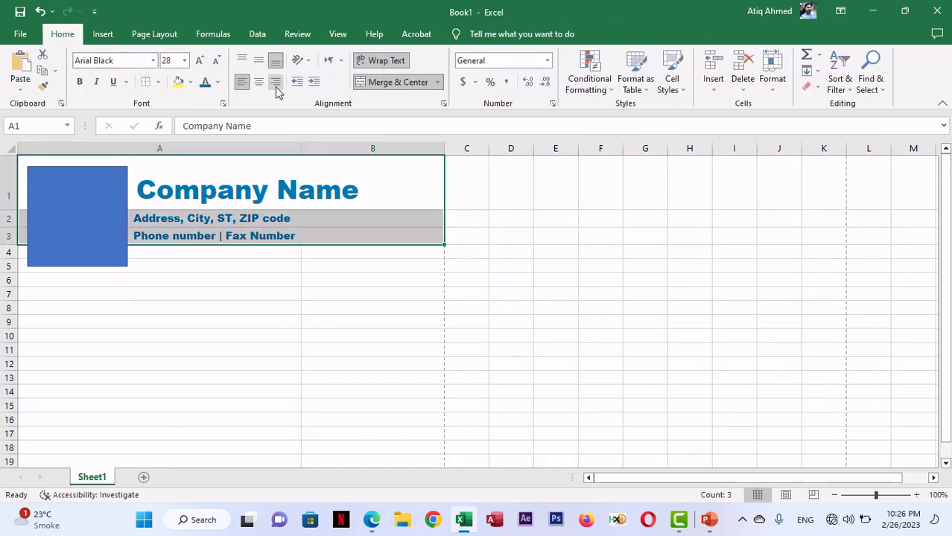
click(356, 326)
key(alt+Tab)
key(alt+Tab)
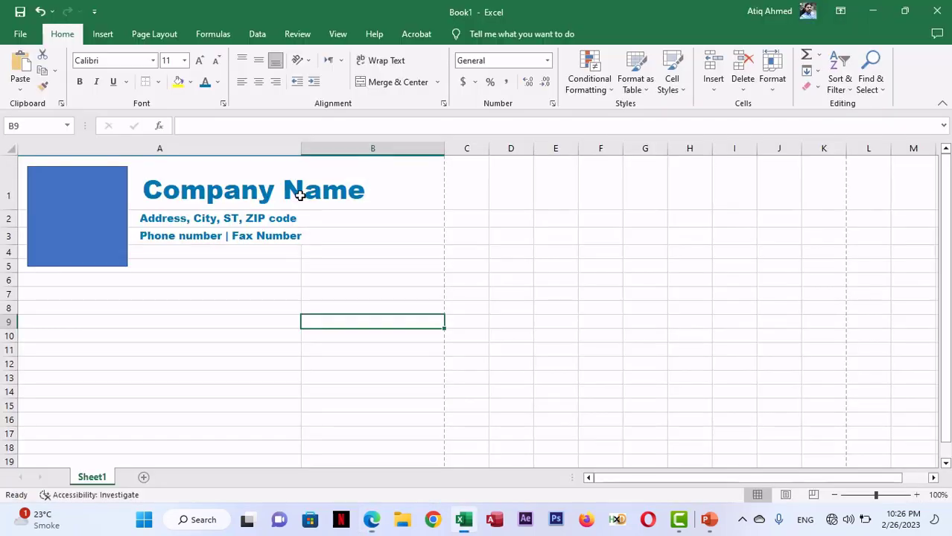
drag(296, 189, 294, 233)
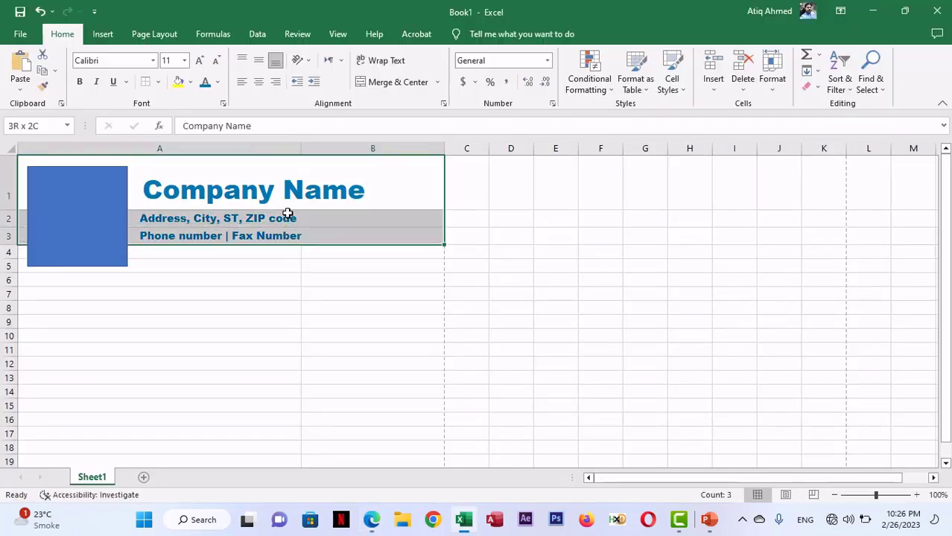
click(313, 83)
click(313, 83)
click(313, 83)
click(313, 83)
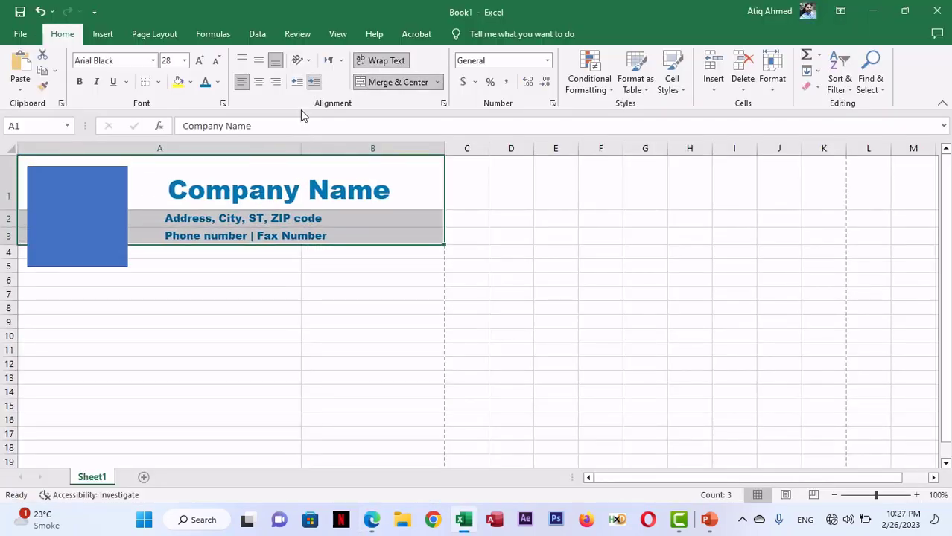
click(223, 337)
- Shift the logo square slightly away from the sheet's edge and shrink it to about 1.33" by 1.33", comparing with the reference invoice PDF
drag(92, 201, 101, 200)
key(alt+Tab)
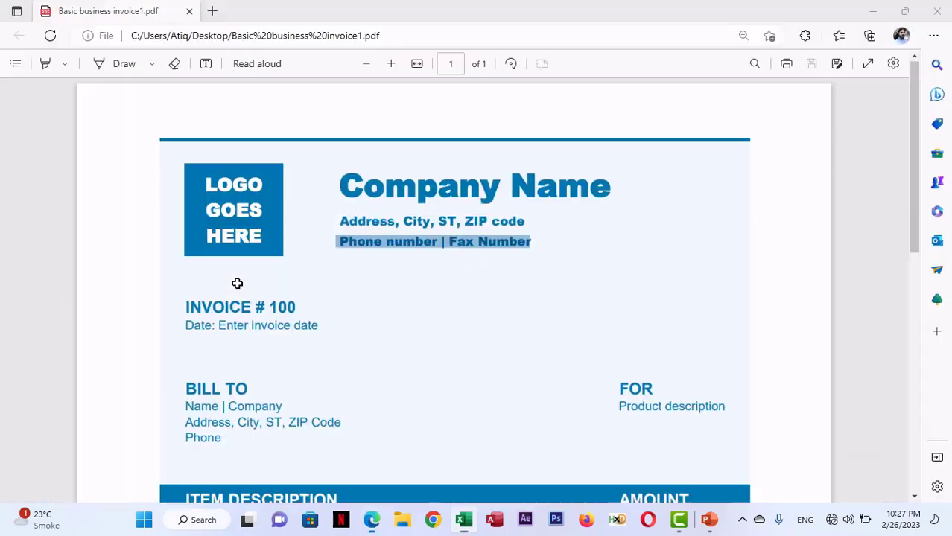
key(alt+Tab)
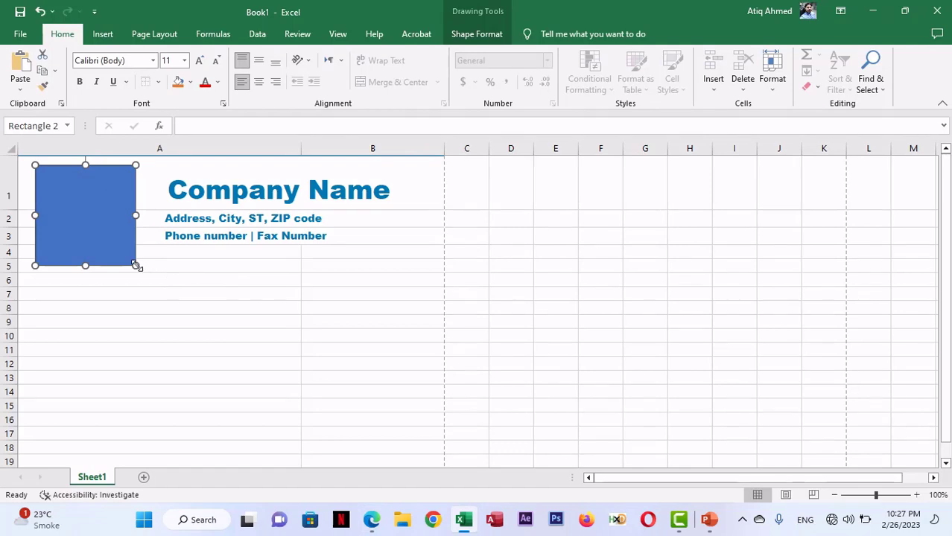
drag(132, 262, 125, 256)
click(212, 321)
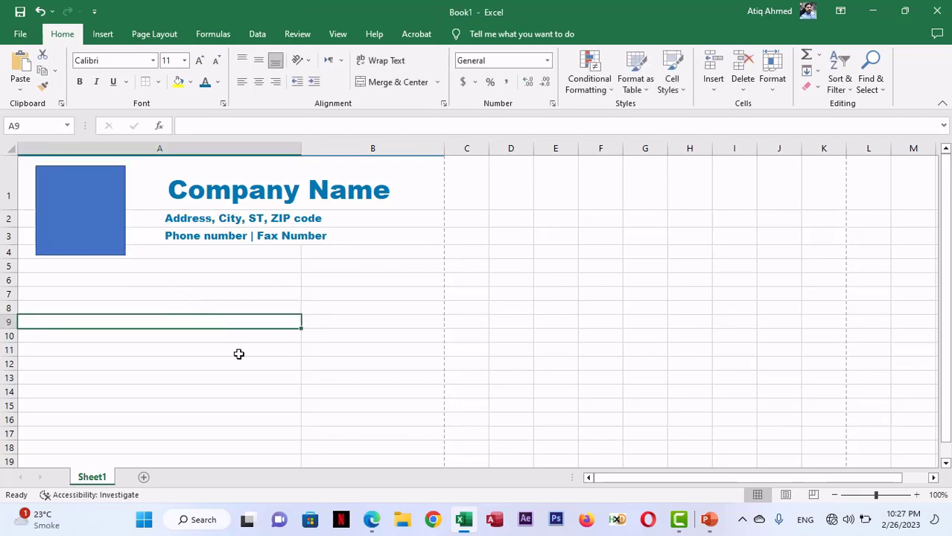
- Remove the outline from the logo square, checking its look against the reference invoice PDF
click(73, 188)
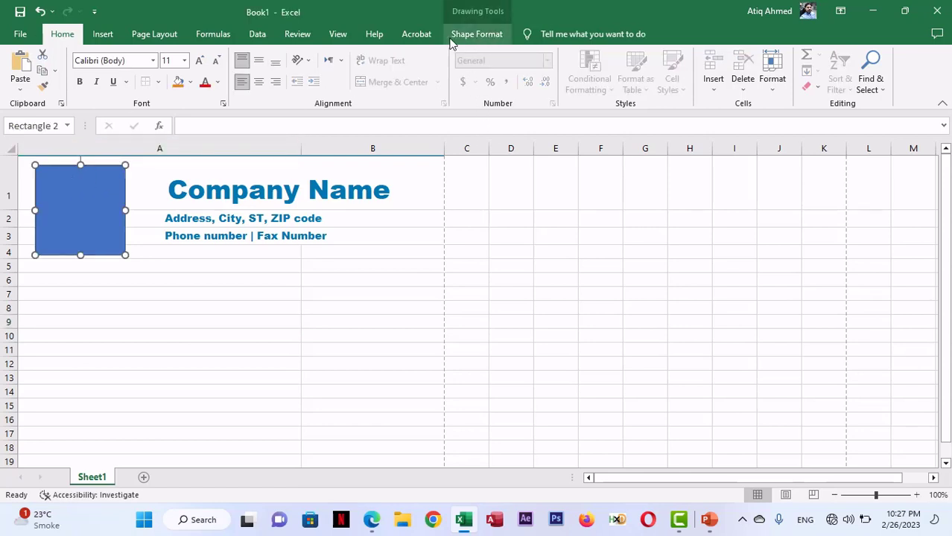
click(475, 35)
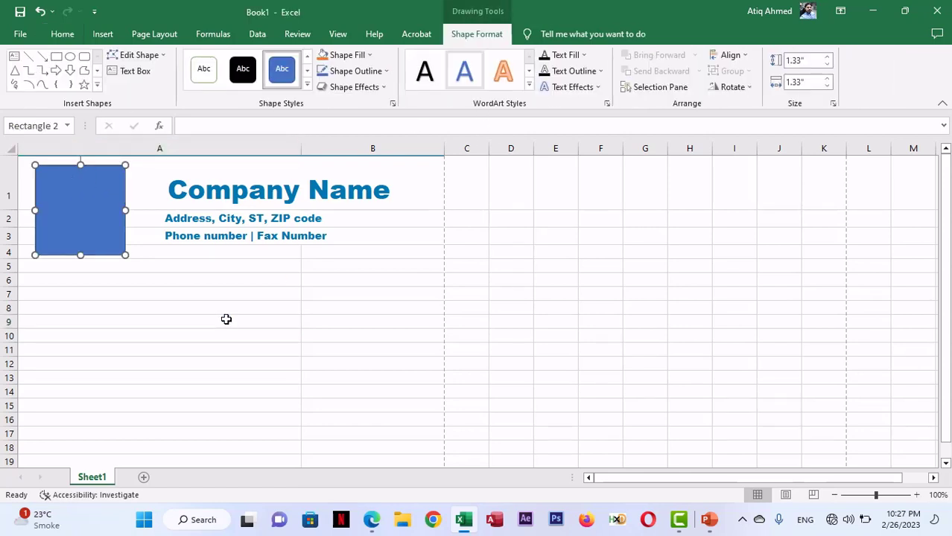
key(alt+Tab)
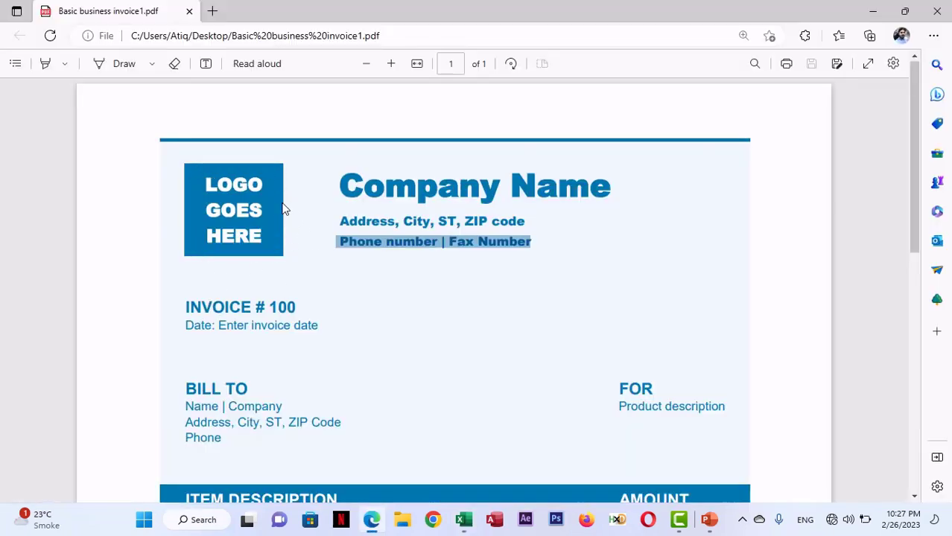
key(alt+Tab)
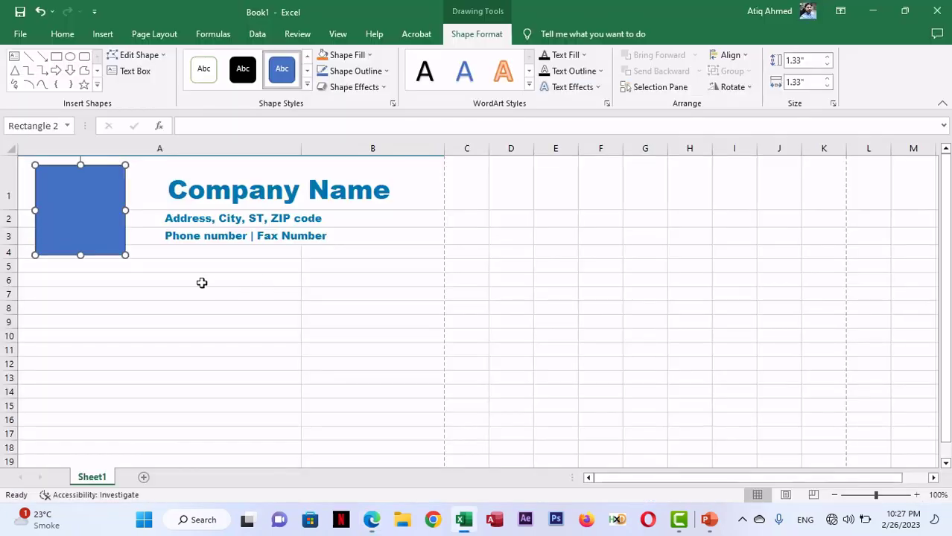
click(195, 282)
click(83, 206)
click(477, 33)
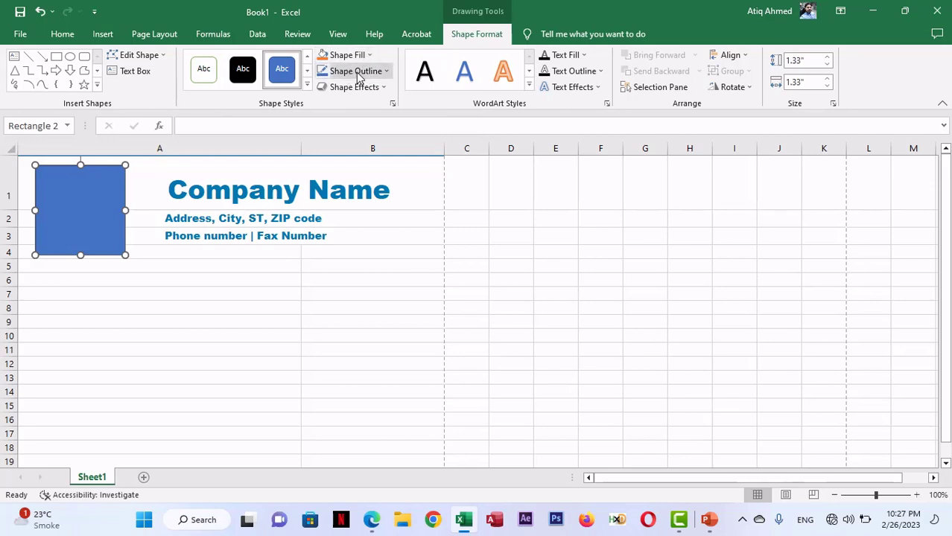
click(387, 72)
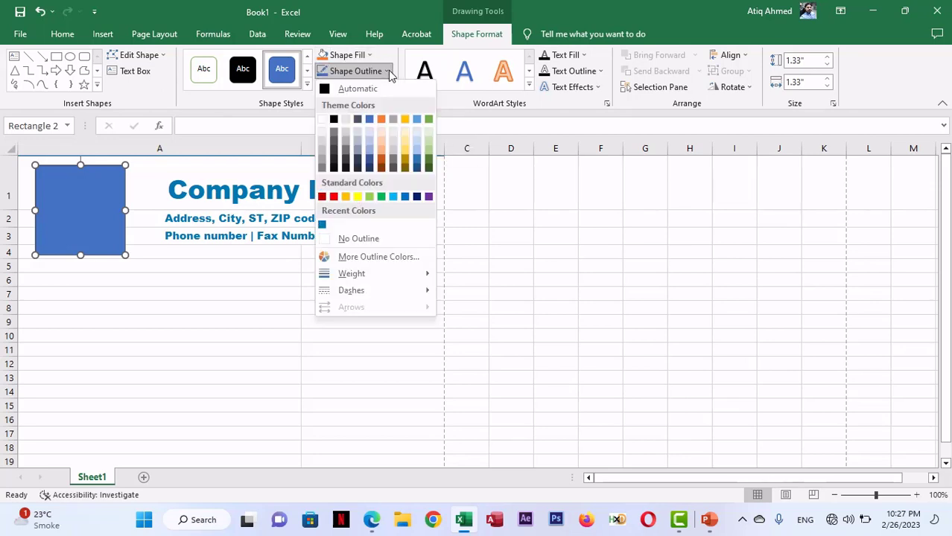
click(379, 239)
click(215, 292)
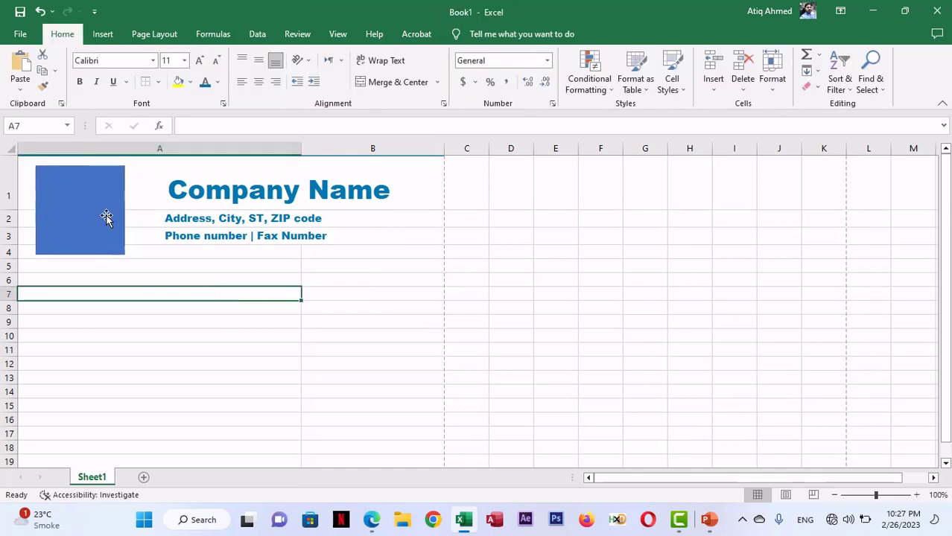
- Fill the logo square with the recent blue color that matches the company header text
click(78, 195)
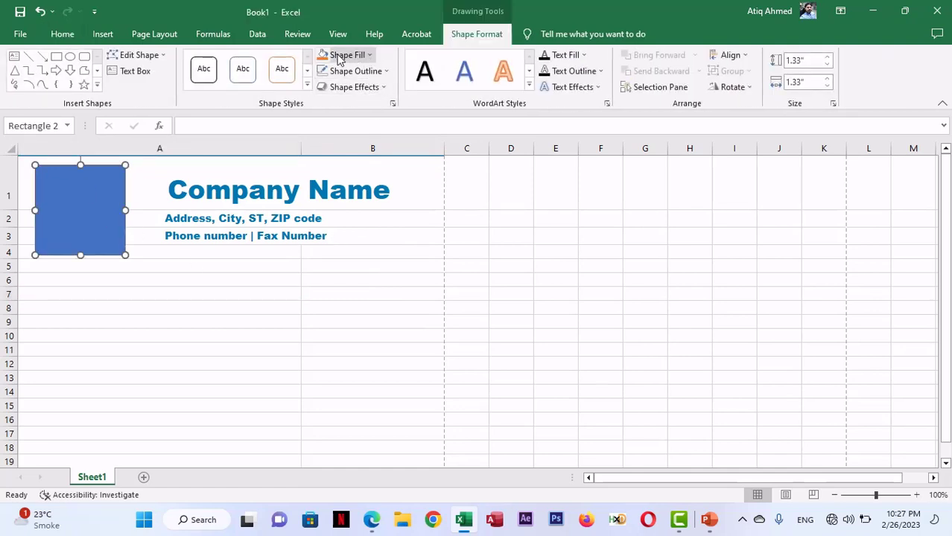
click(370, 56)
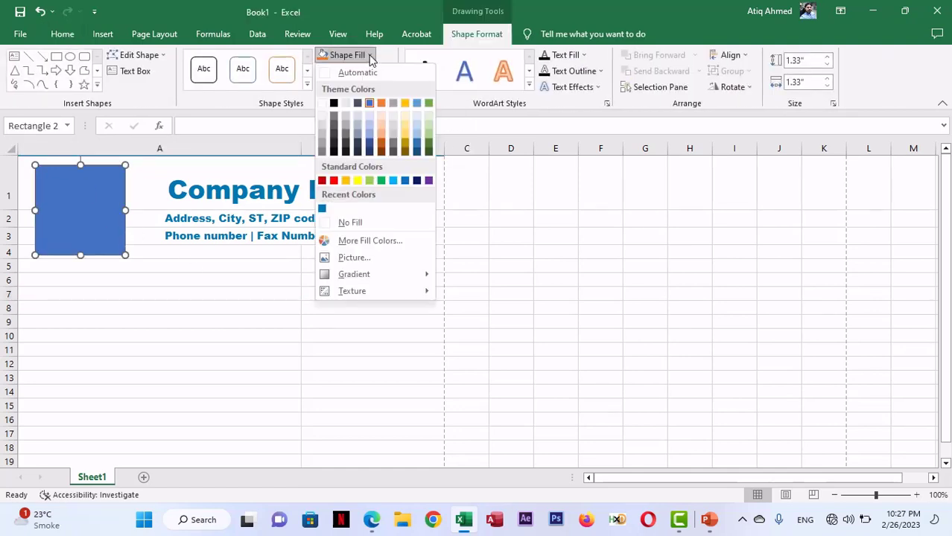
click(322, 210)
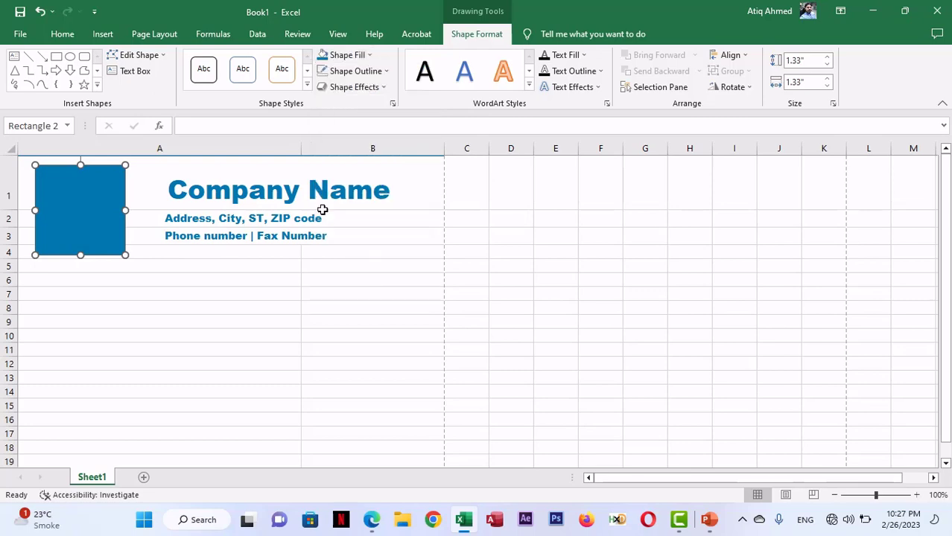
click(157, 306)
- Add the text LOGO GOES HERE inside the blue square, one word per line, as in the reference invoice PDF
click(84, 217)
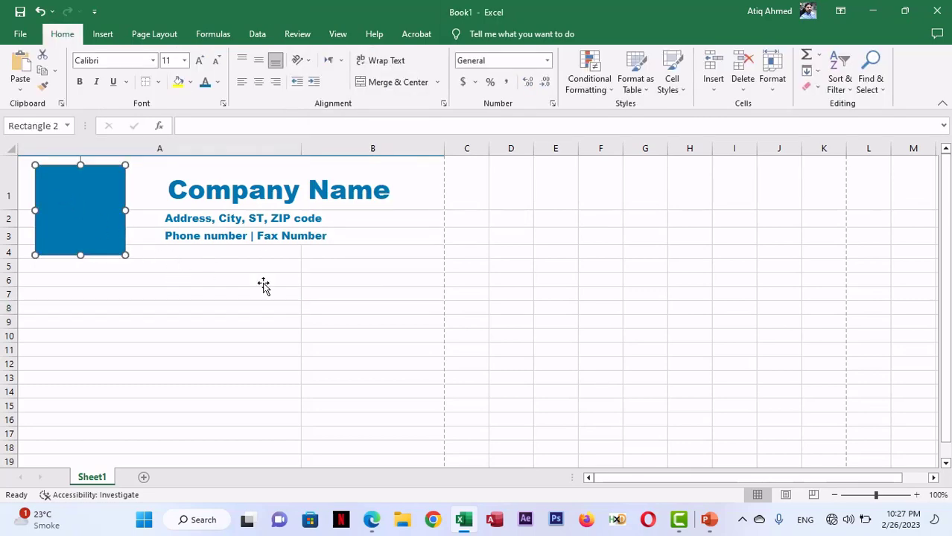
key(alt+Tab)
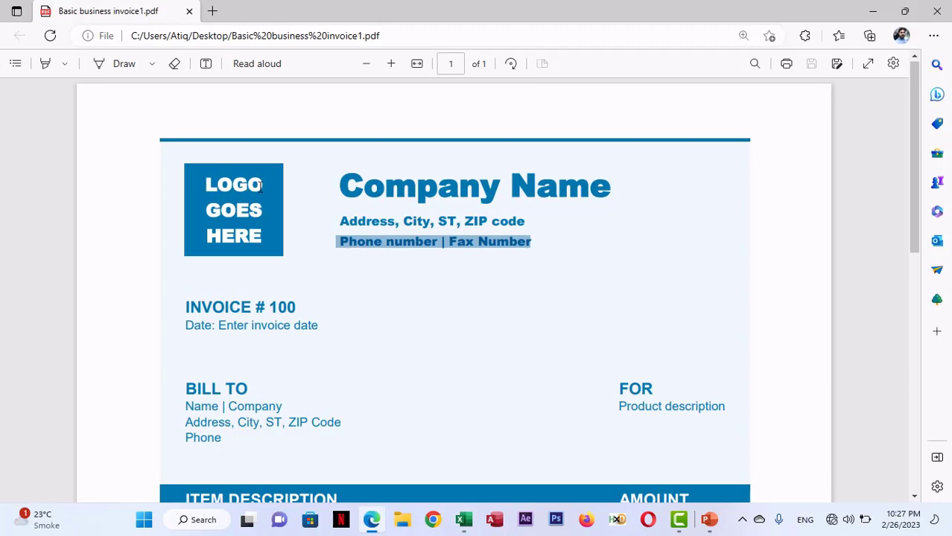
key(alt+Tab)
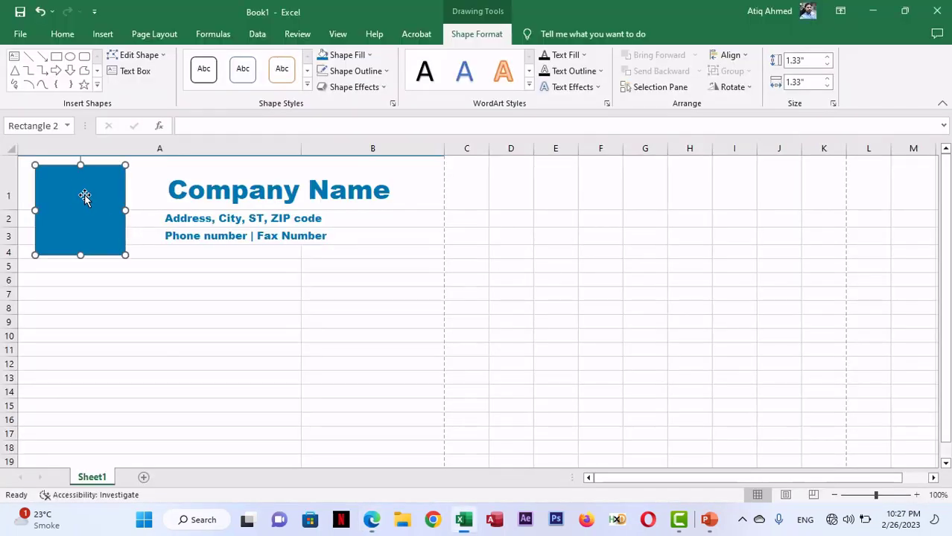
right_click(82, 184)
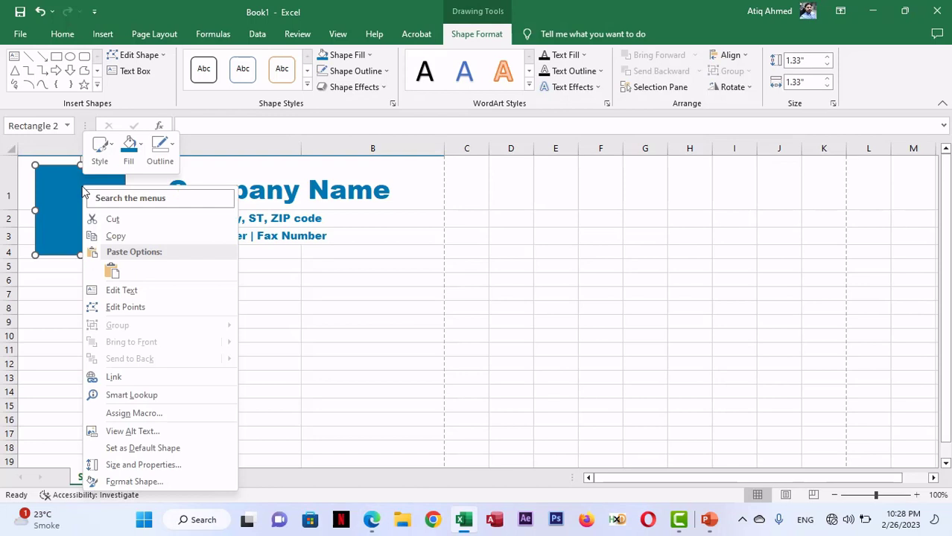
click(134, 292)
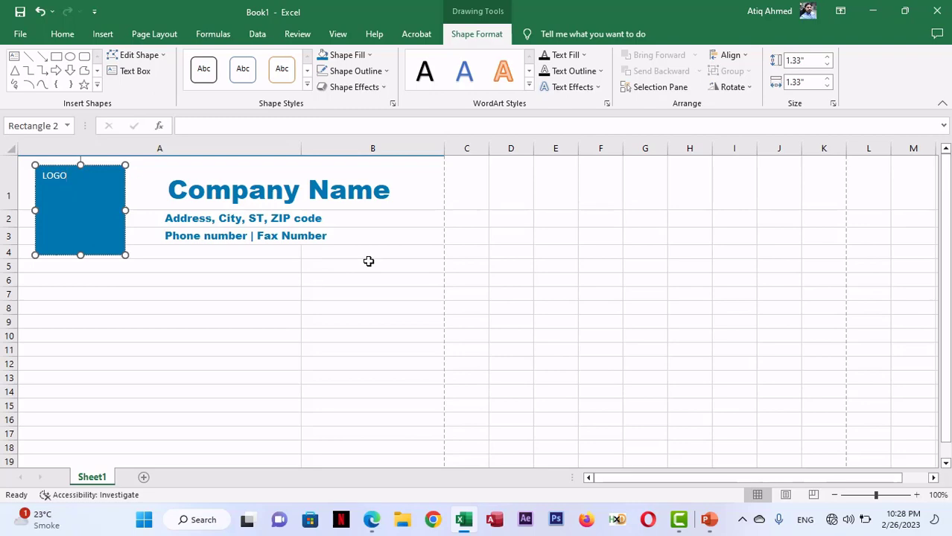
key(alt+Tab)
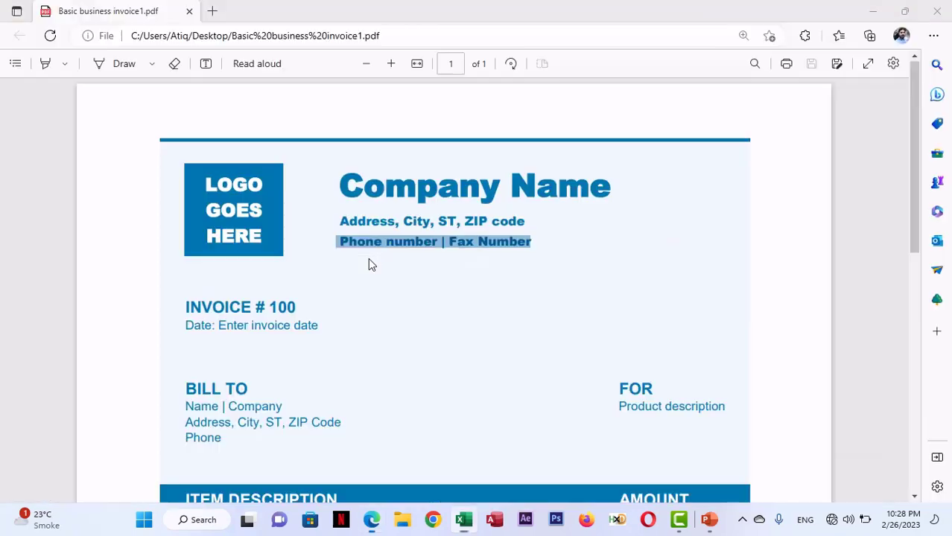
key(alt+Tab)
text(GOES )
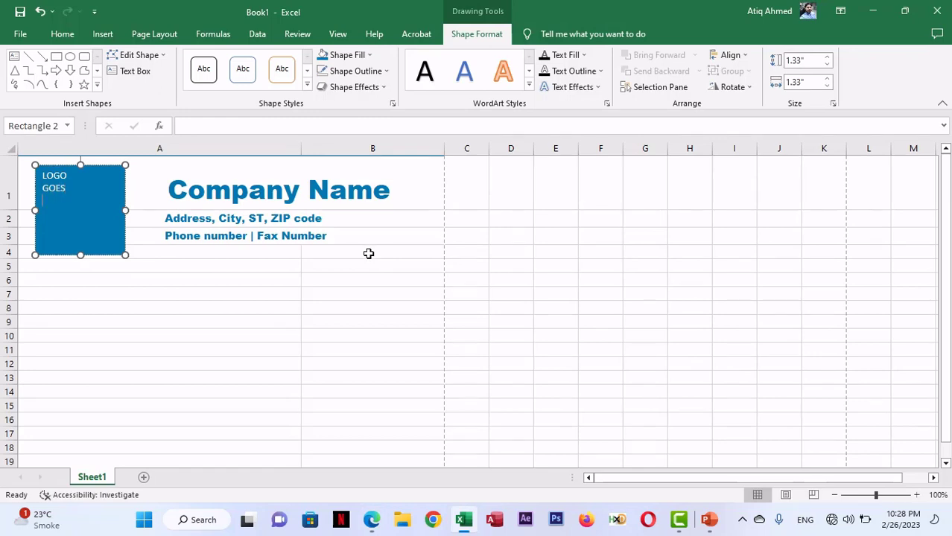
text(HERE)
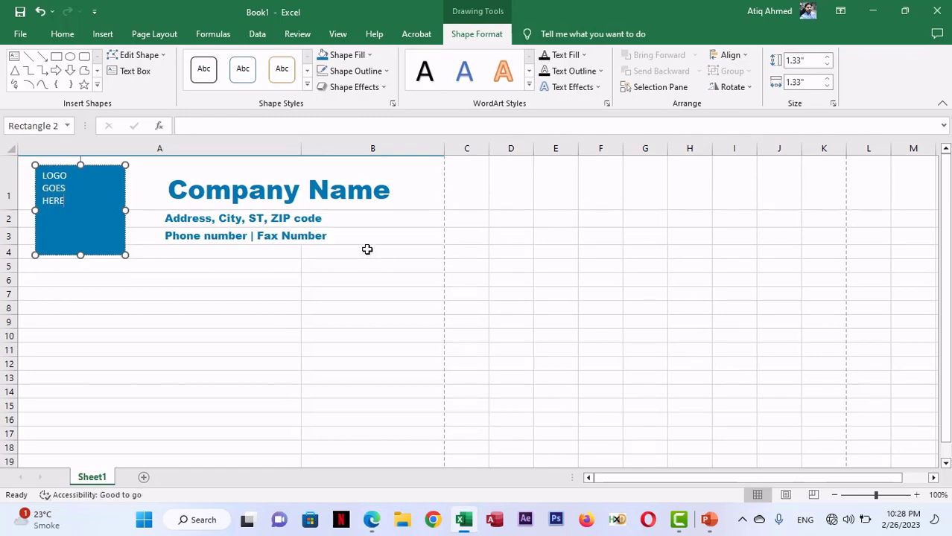
click(170, 310)
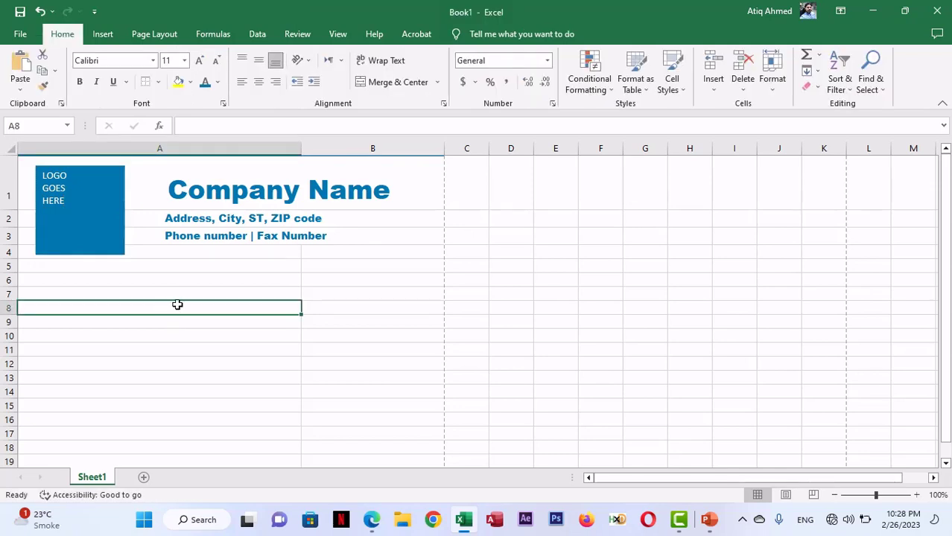
- Center the LOGO GOES HERE text horizontally within the square
click(82, 182)
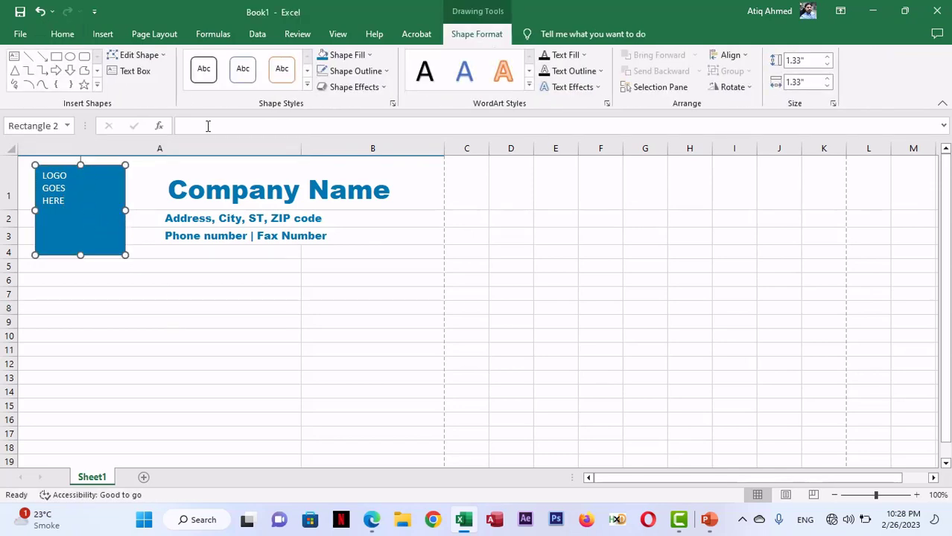
click(64, 36)
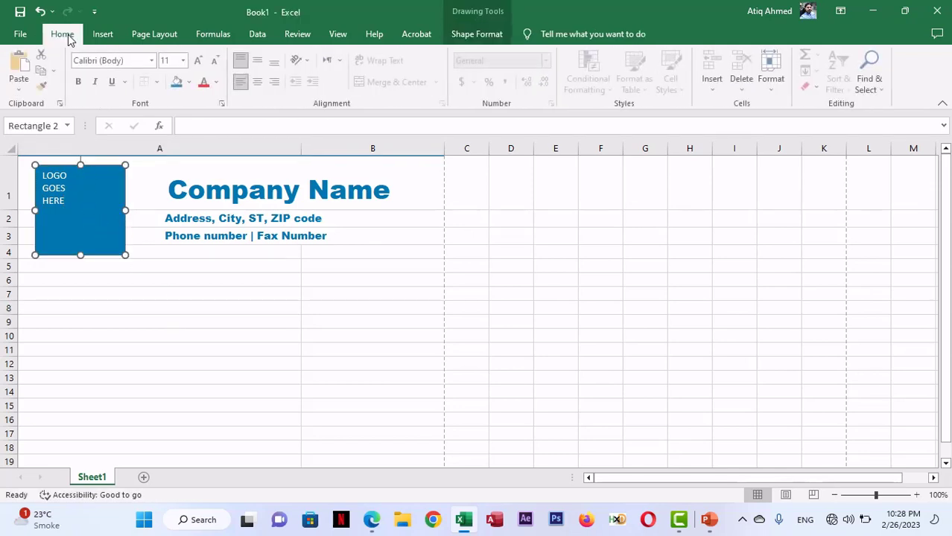
click(260, 83)
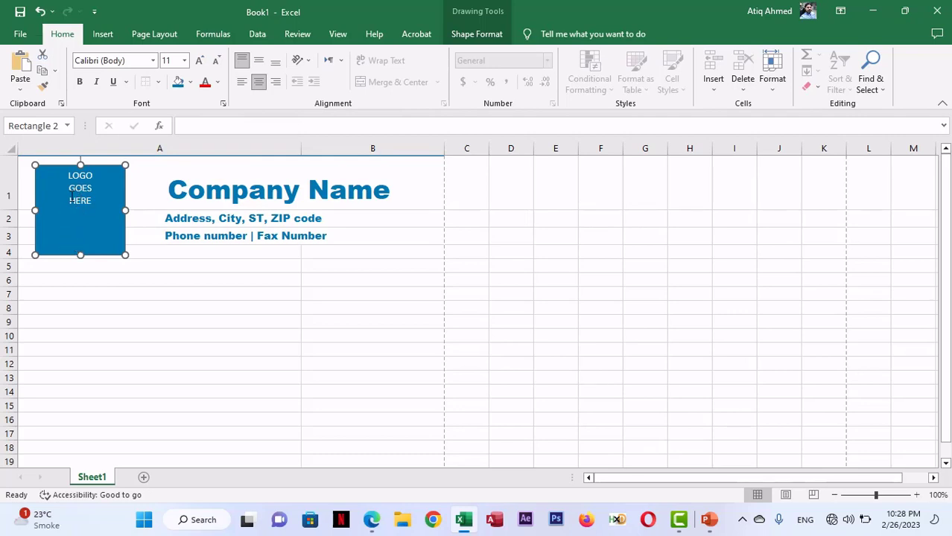
- Center the LOGO GOES HERE text vertically in the square and set its font to Arial Black, matching the reference invoice PDF
click(260, 61)
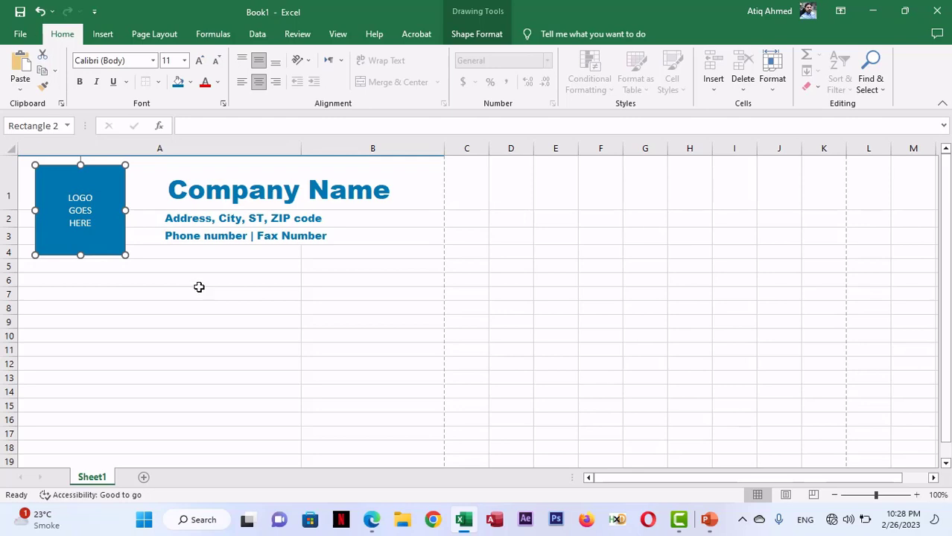
key(alt+Tab)
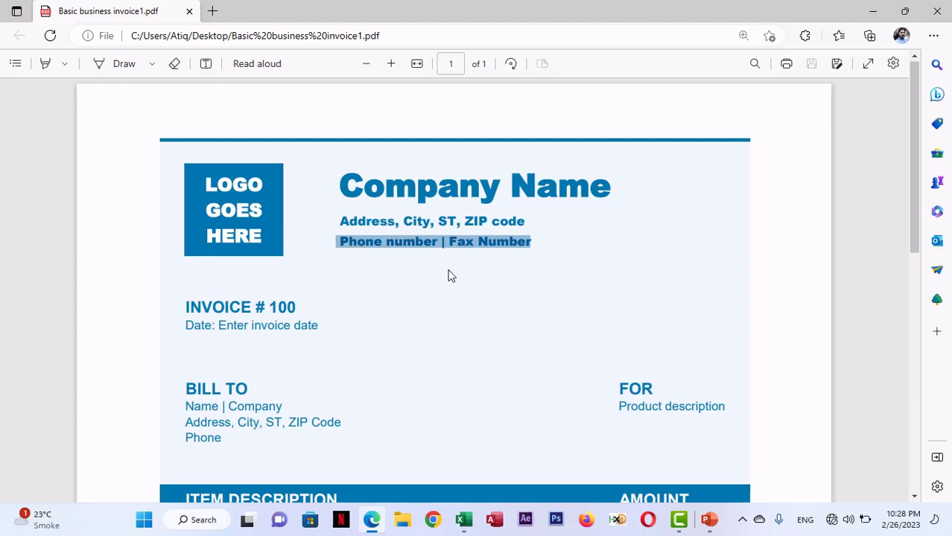
key(alt+Tab)
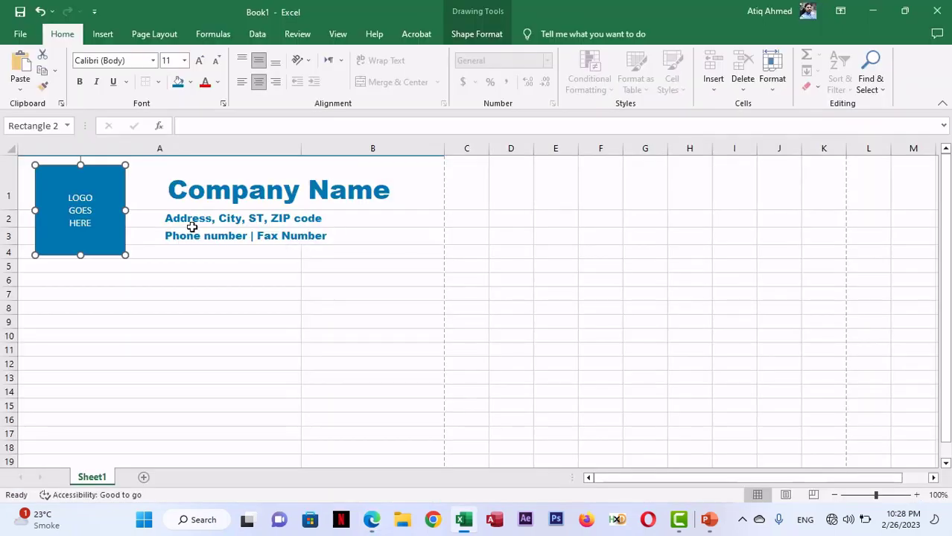
click(134, 62)
text(Ar)
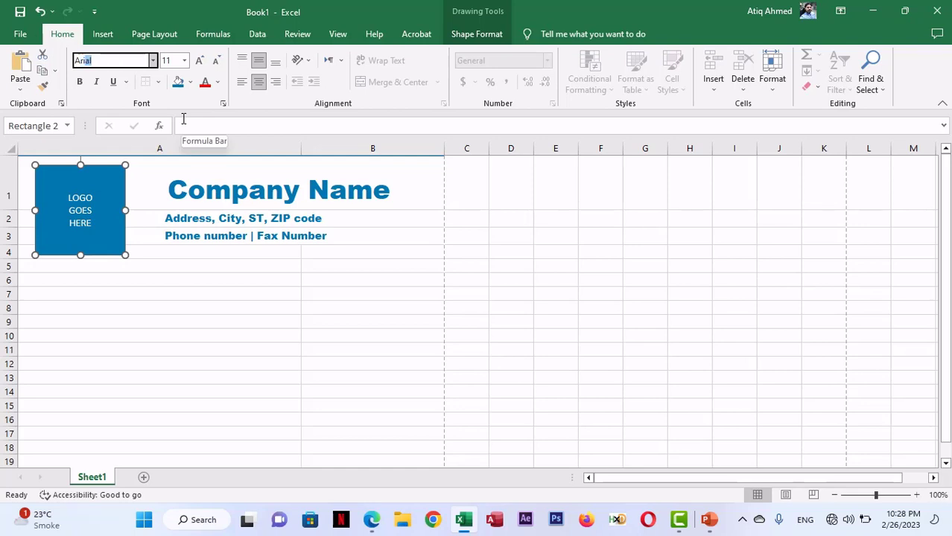
text(ial)
key(Return)
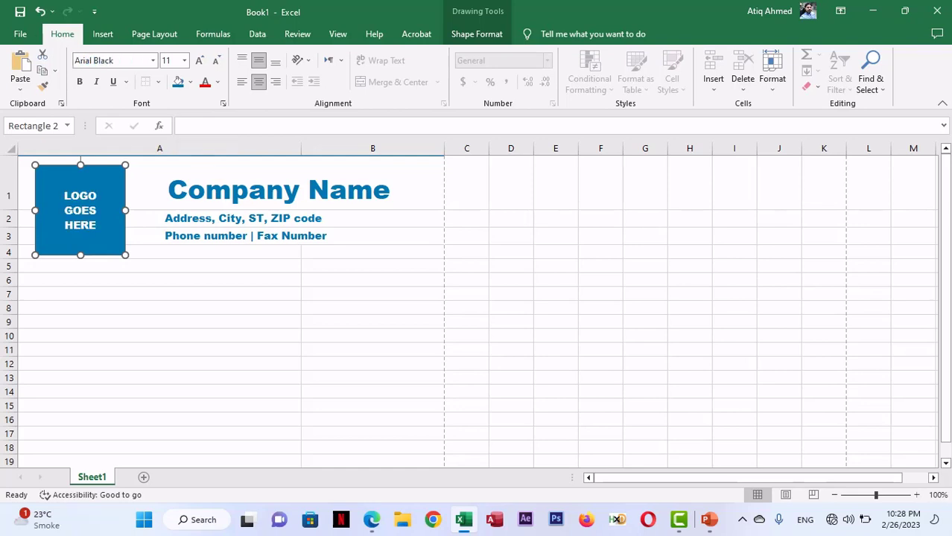
- Enlarge the logo text to one font size step above 18, comparing it with the reference invoice PDF
click(199, 61)
click(199, 61)
click(200, 61)
click(199, 60)
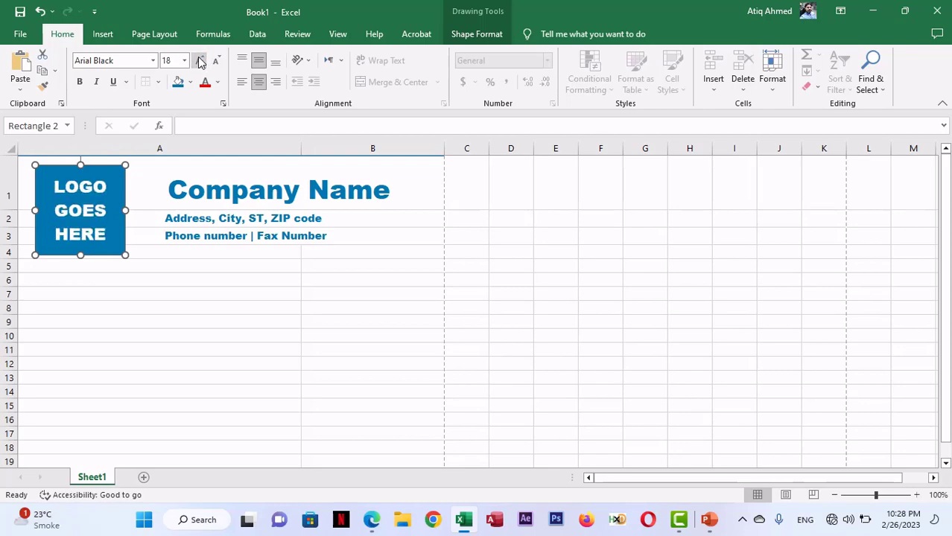
click(199, 60)
key(alt+Tab)
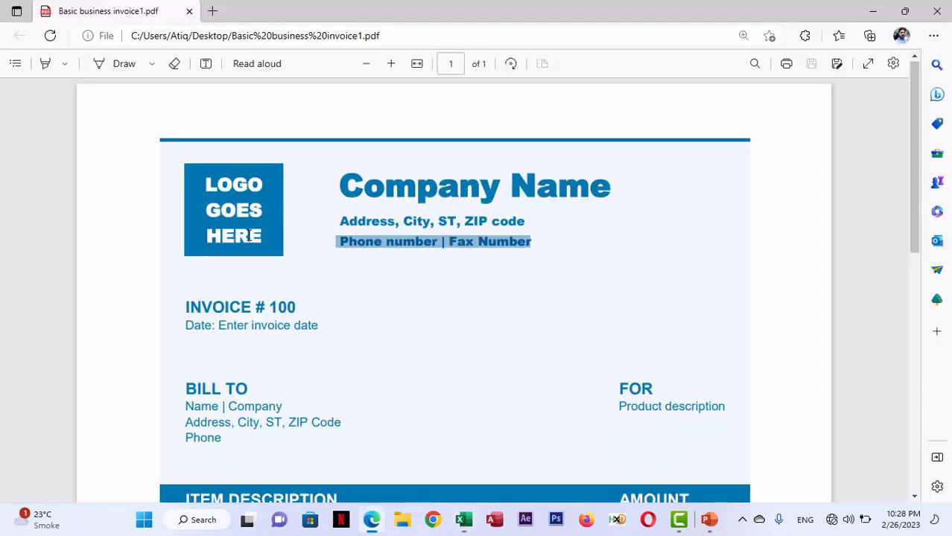
key(alt+Tab)
click(198, 318)
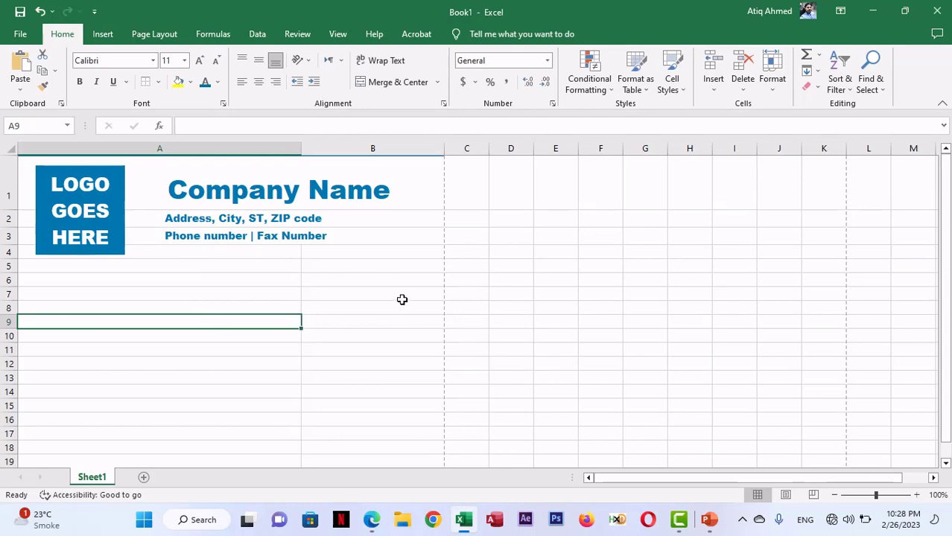
- Copy the heading INVOICE # 100 from the reference invoice PDF into cell A8 of the Excel sheet
key(alt+Tab)
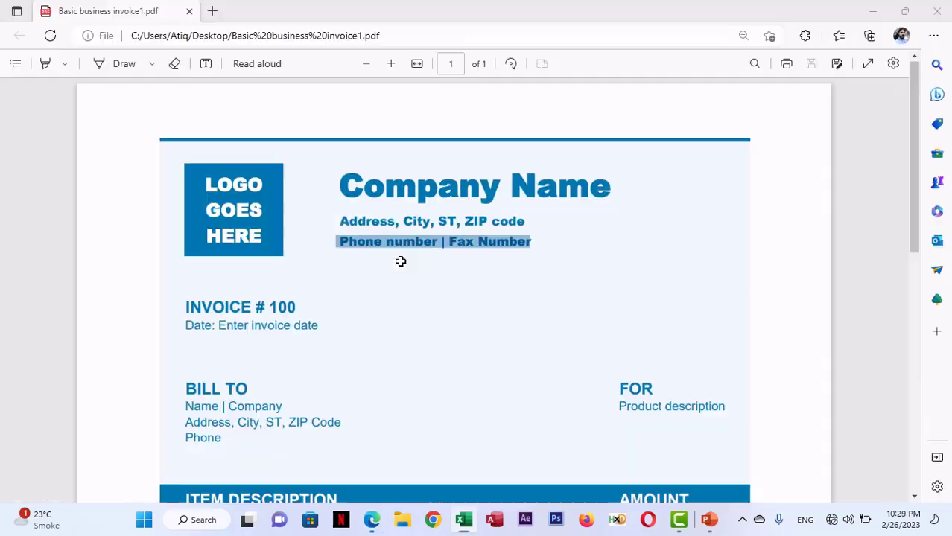
key(alt+Tab)
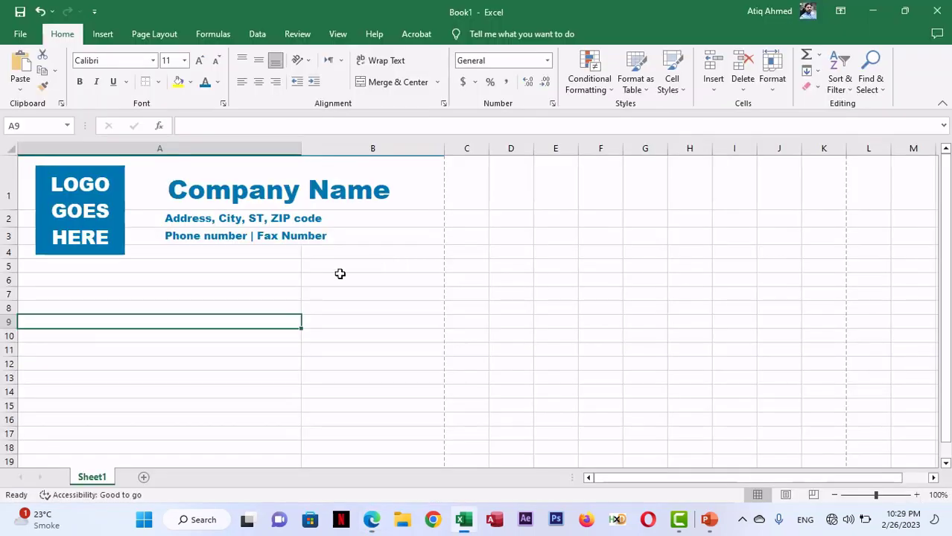
click(74, 303)
key(alt+Tab)
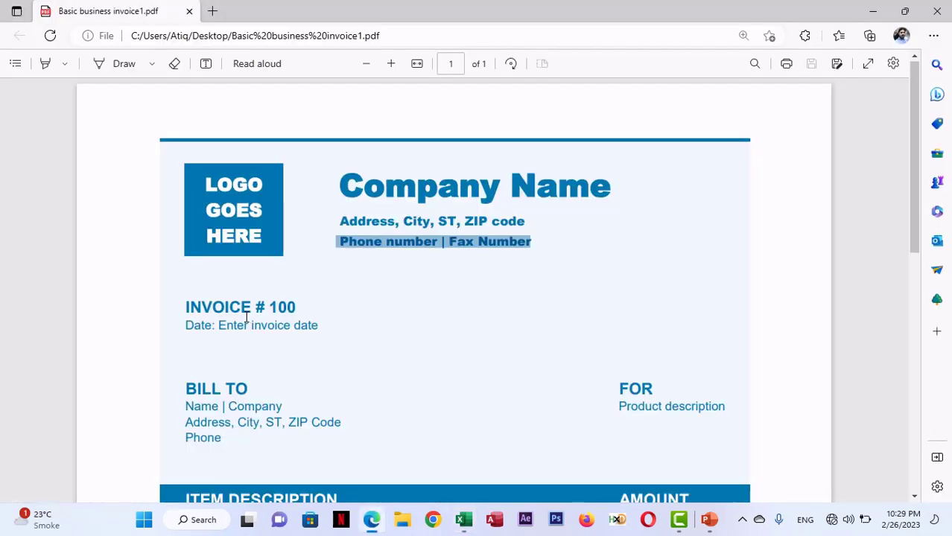
drag(182, 306, 334, 312)
key(ctrl+c)
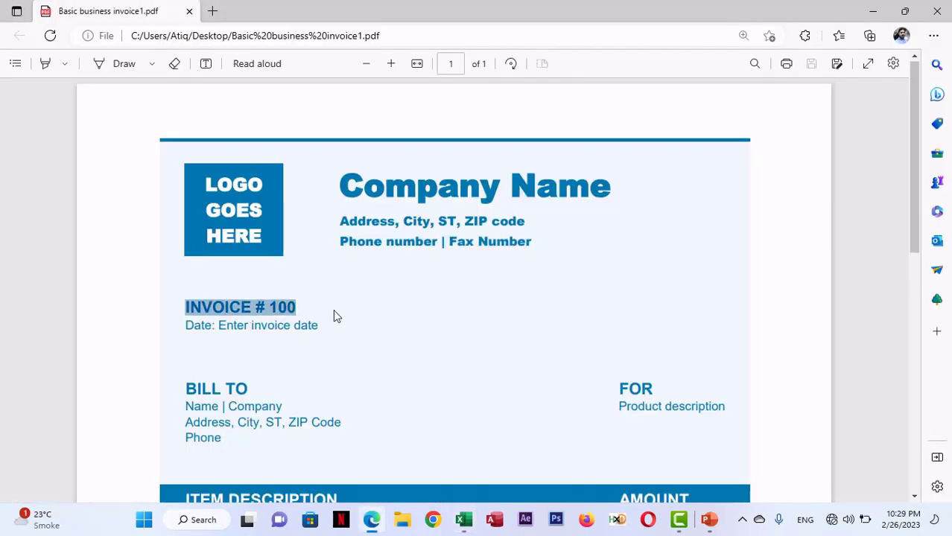
key(alt+Tab)
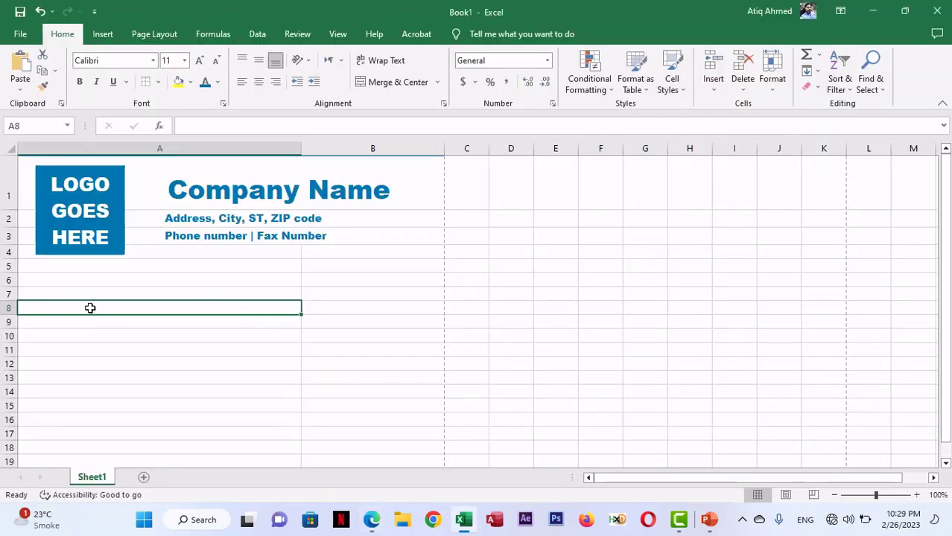
double_click(91, 308)
key(ctrl+v)
click(154, 353)
- Copy the line Date: Enter invoice date from the reference invoice PDF into cell A9 of the Excel sheet
key(alt+Tab)
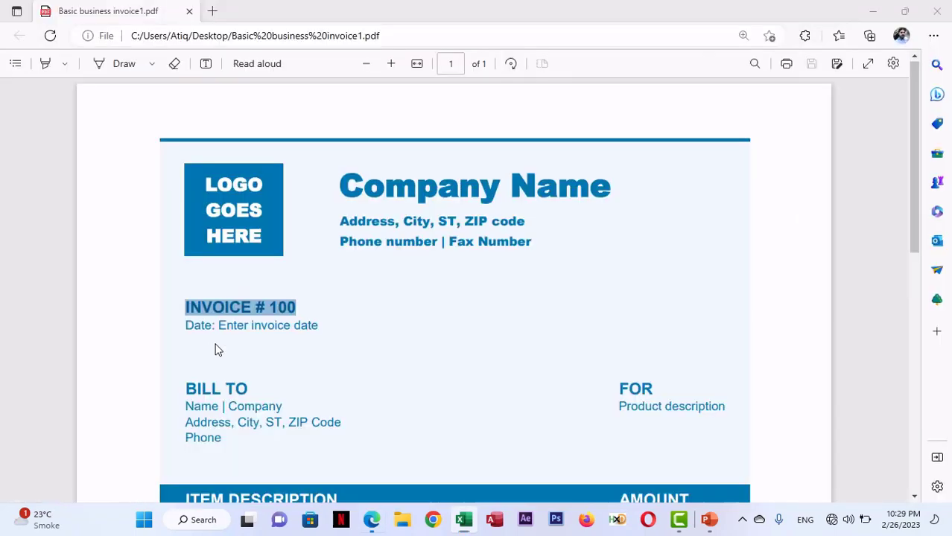
drag(188, 325, 328, 349)
key(ctrl+c)
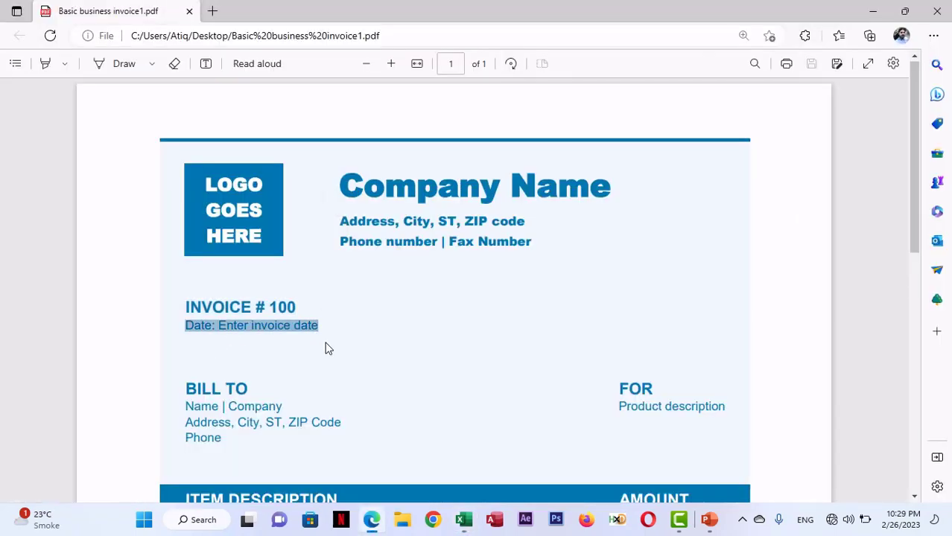
key(alt+Tab)
click(61, 311)
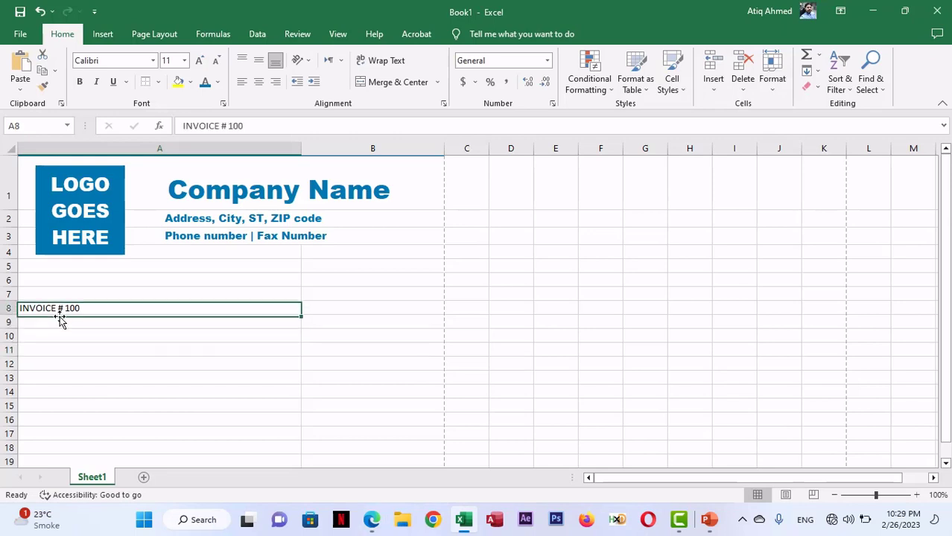
click(62, 326)
key(ctrl+v)
click(130, 361)
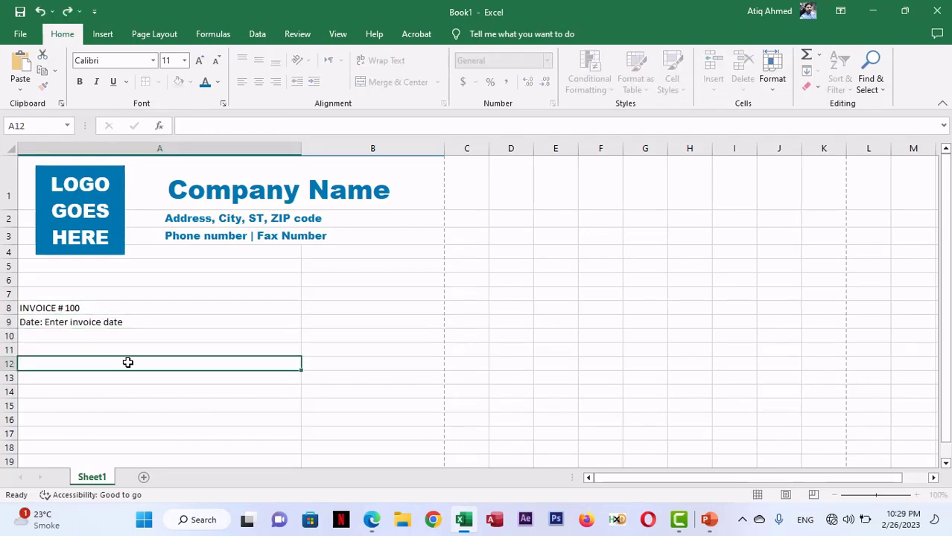
- Set the font of the INVOICE # 100 heading in A8 to Arial, following the reference invoice PDF
key(alt+Tab)
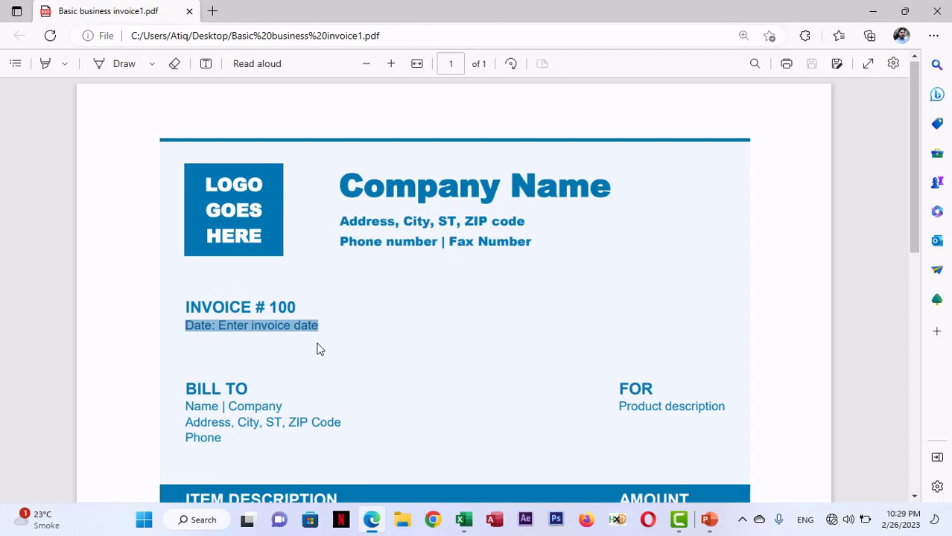
key(alt+Tab)
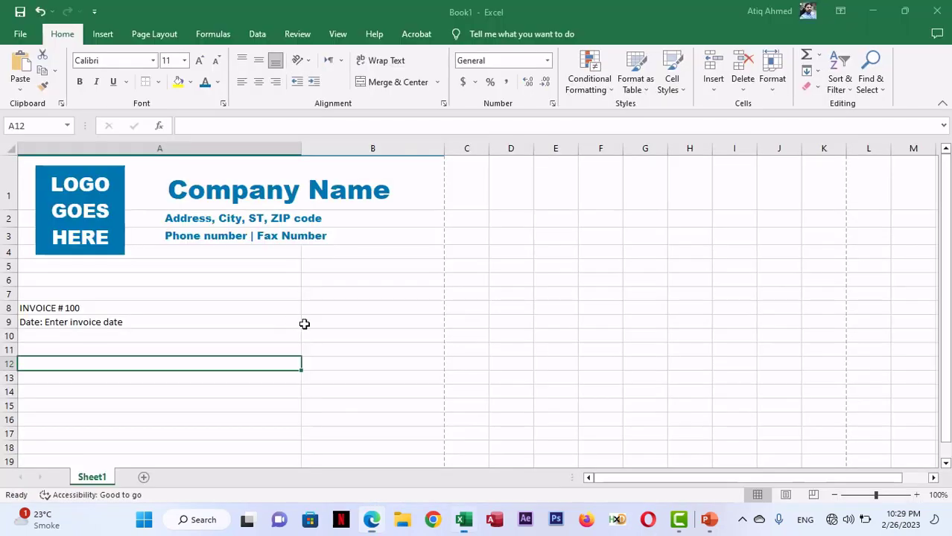
click(45, 309)
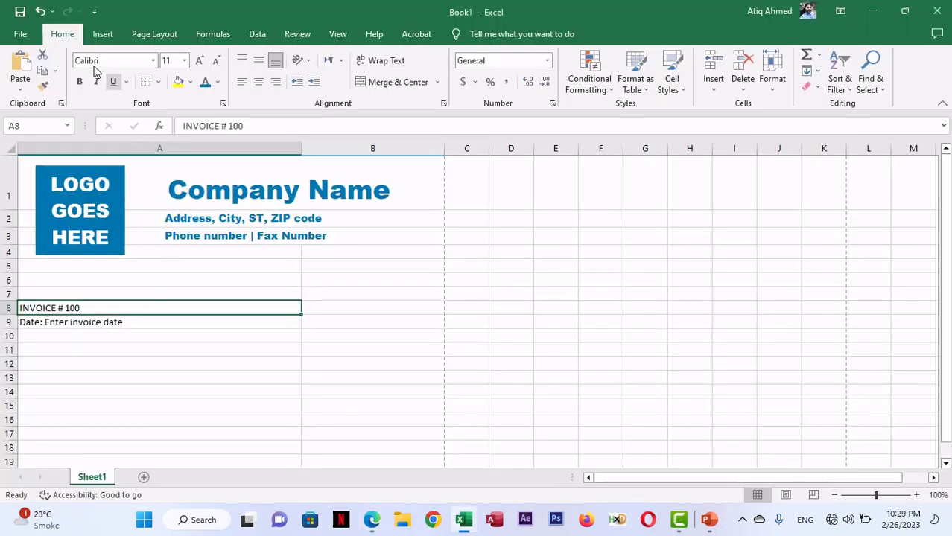
key(alt+Tab)
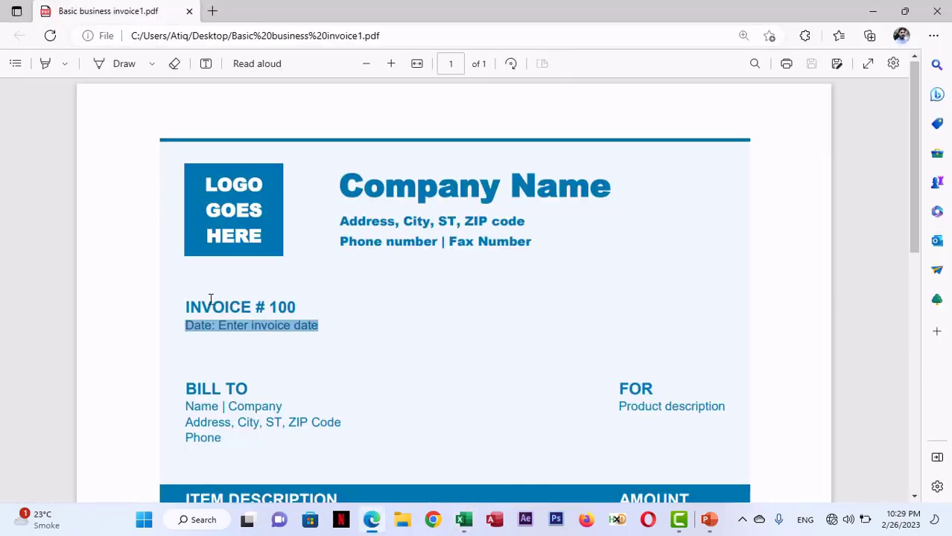
key(alt+Tab)
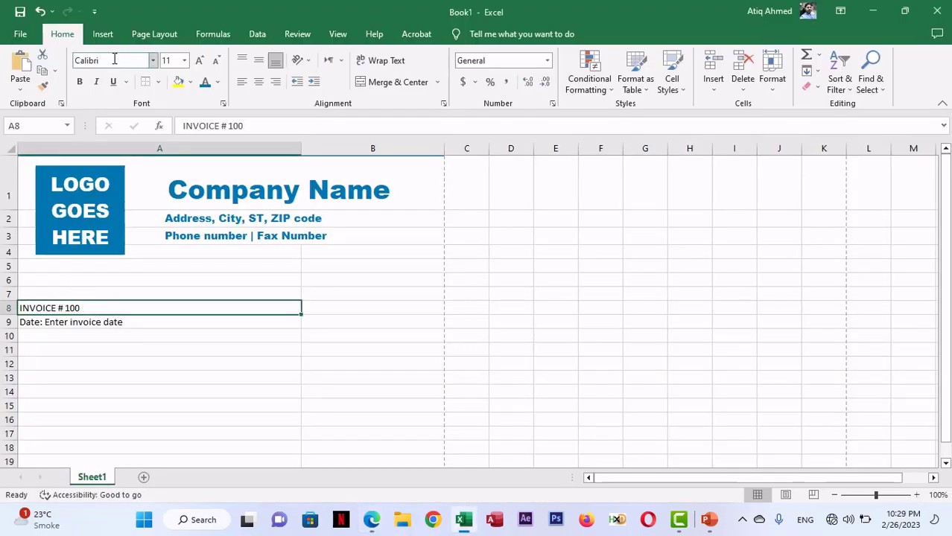
click(113, 59)
text(arial)
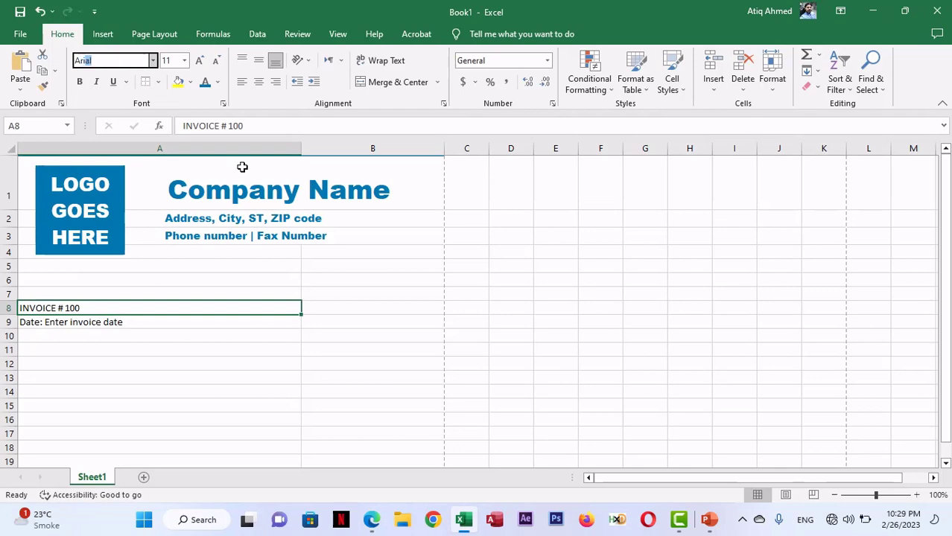
key(Return)
- Make the INVOICE # 100 heading bold at size 14, comparing it with the reference invoice PDF
key(alt+Tab)
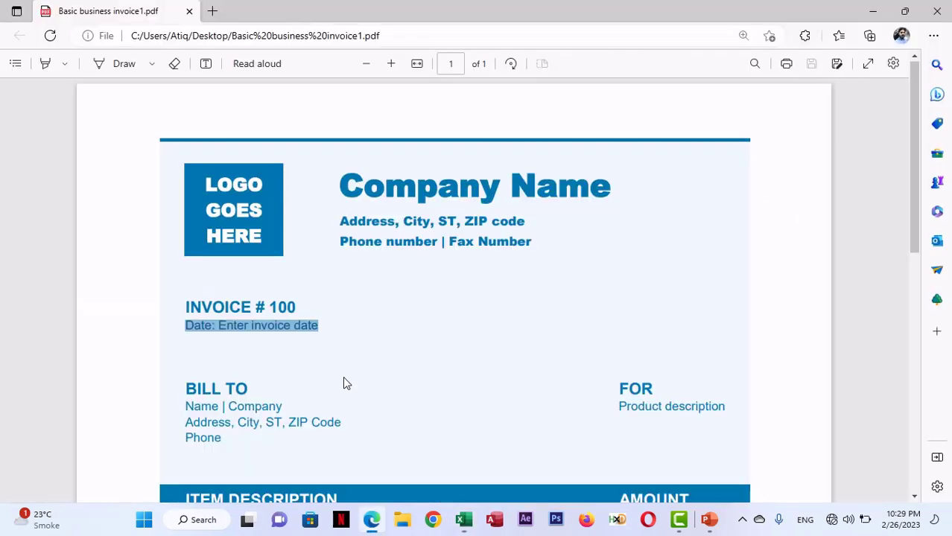
key(alt+Tab)
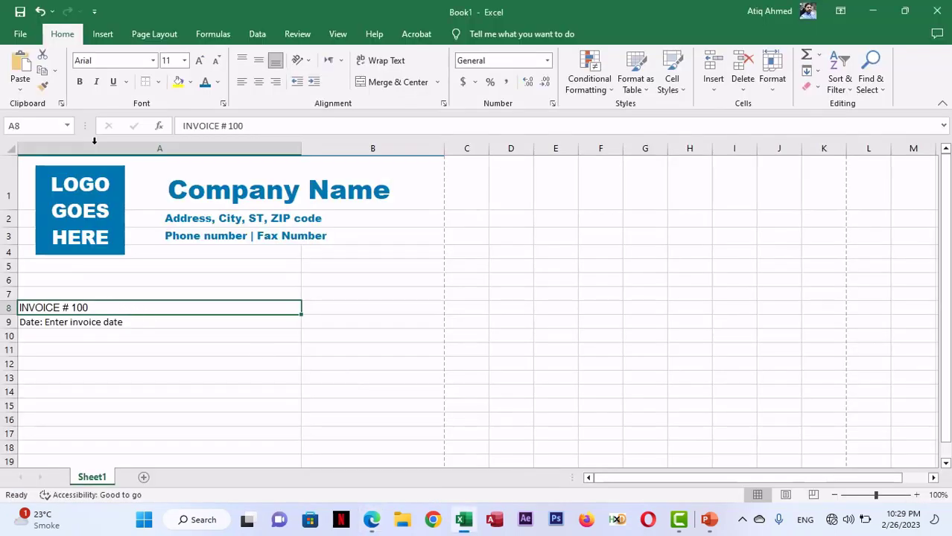
click(80, 82)
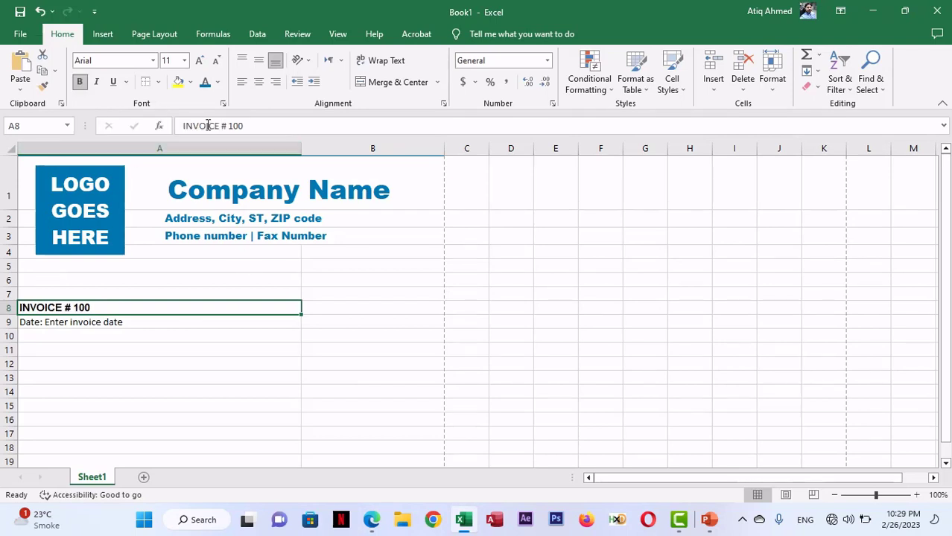
key(alt+Tab)
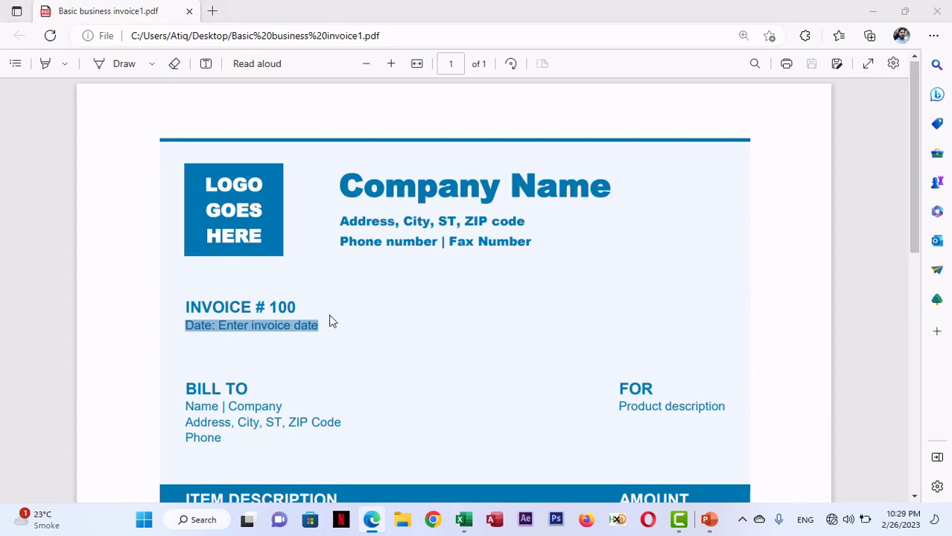
key(alt+Tab)
click(200, 61)
click(201, 61)
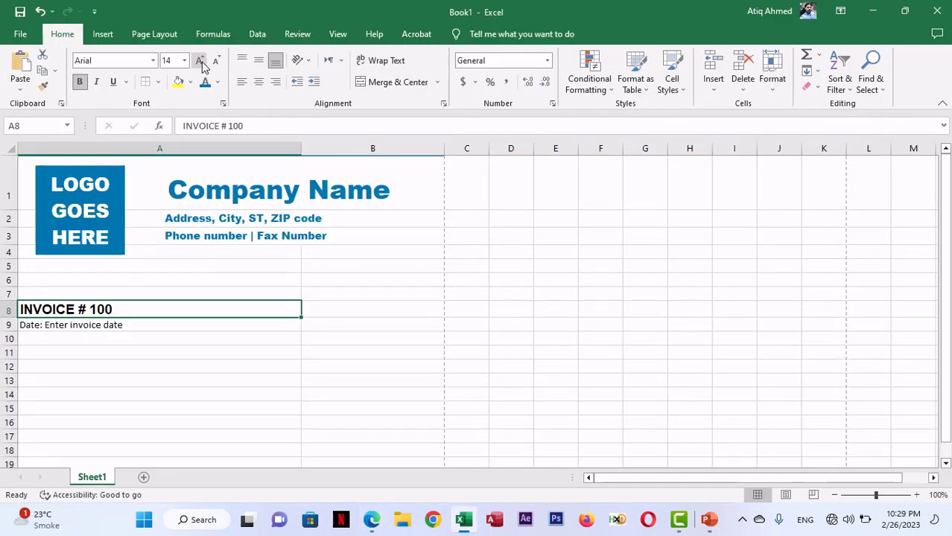
- Format the invoice date line in A9 as Arial, size 14
click(142, 325)
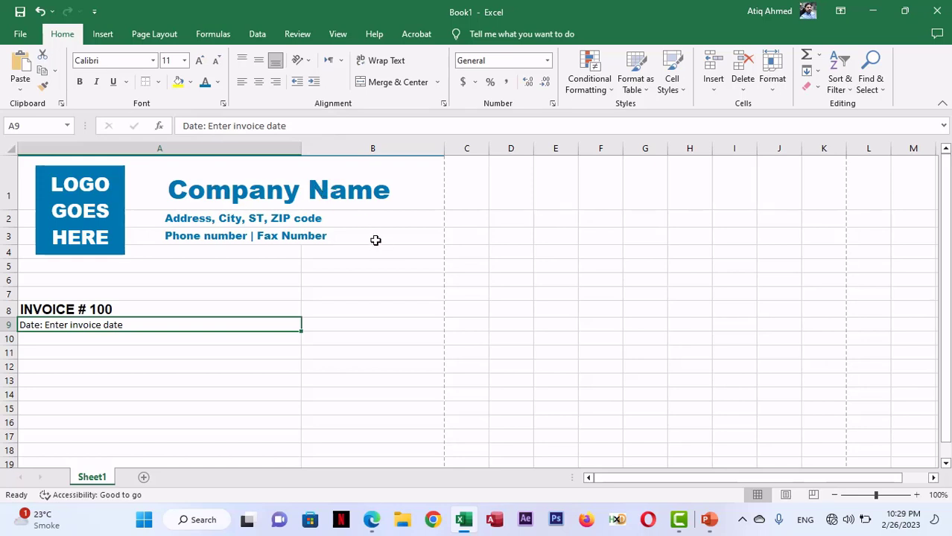
click(200, 65)
click(199, 65)
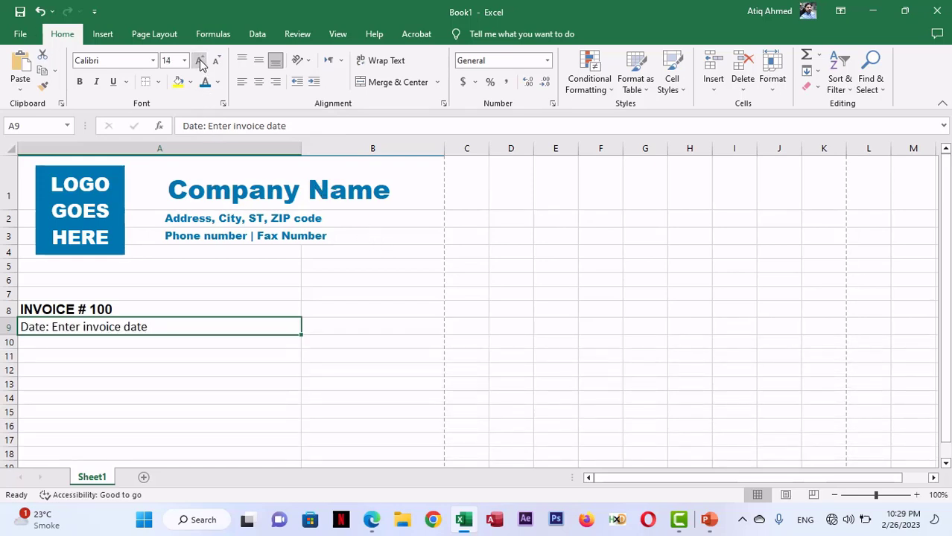
click(128, 63)
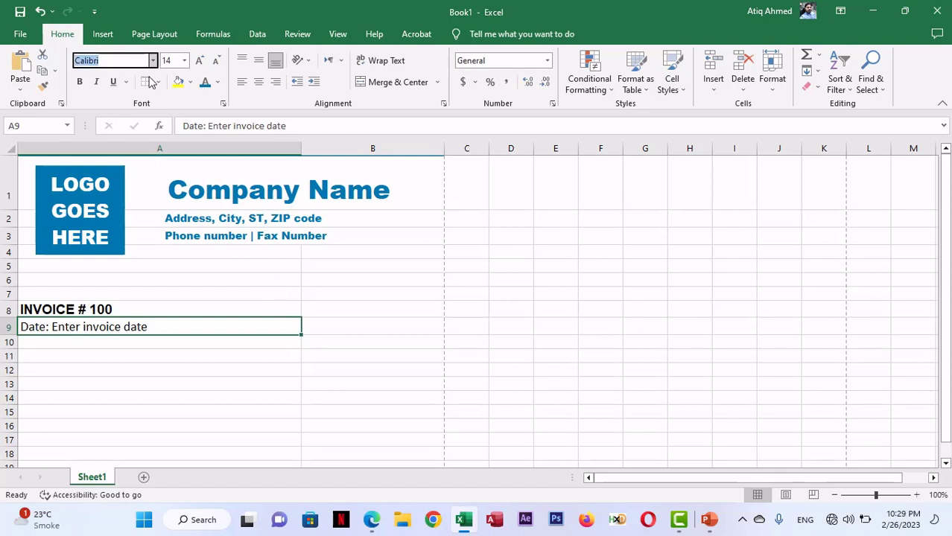
text(Arial)
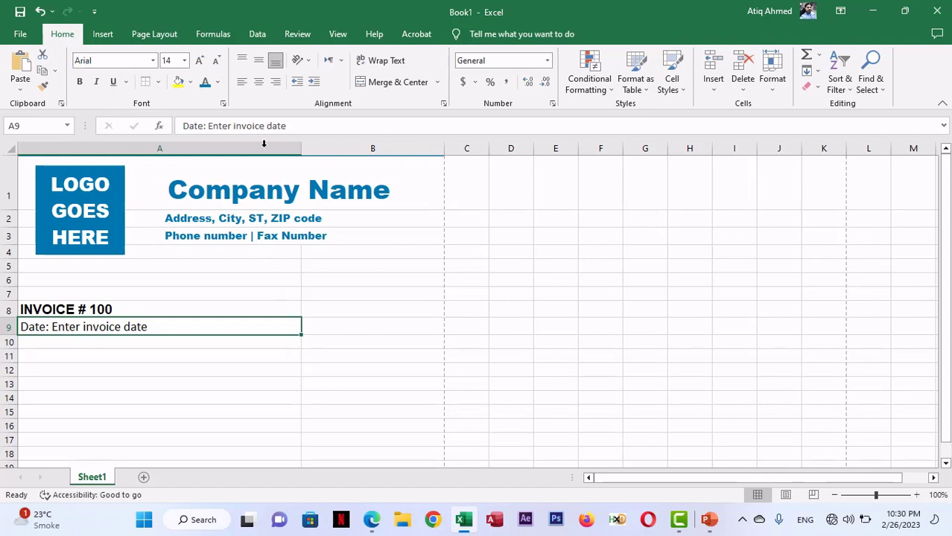
key(Return)
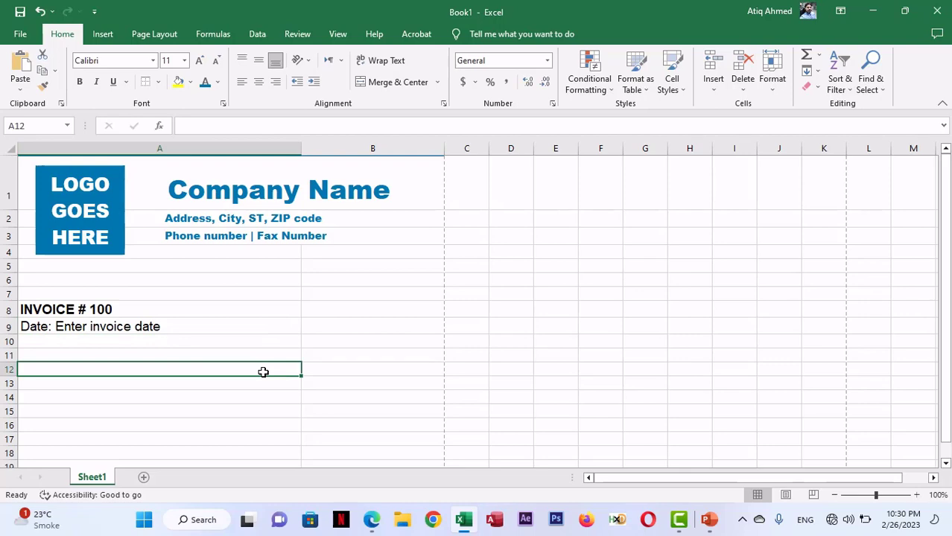
- Apply the blue font color to the invoice heading and date line in A8:A9, as in the reference invoice PDF
key(alt+Tab)
key(alt+Tab)
drag(132, 312, 135, 328)
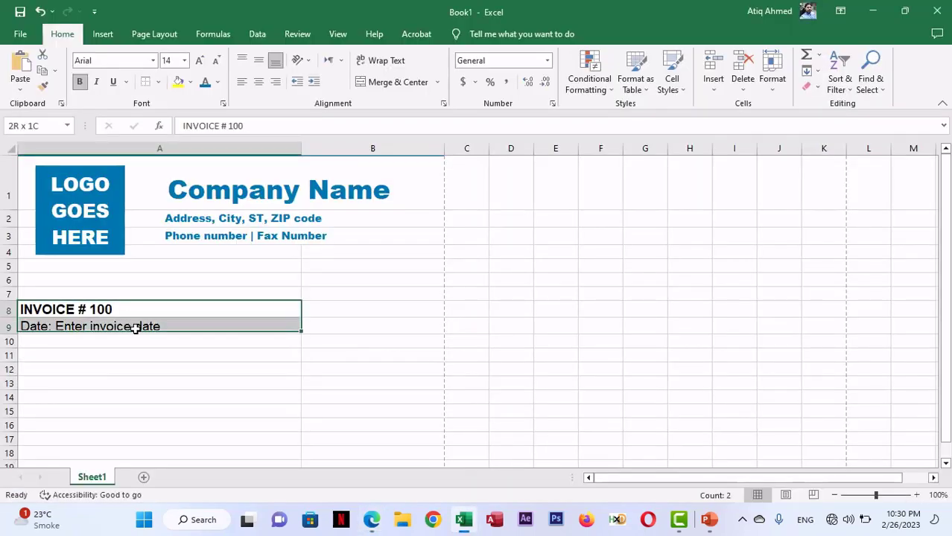
click(206, 83)
click(200, 409)
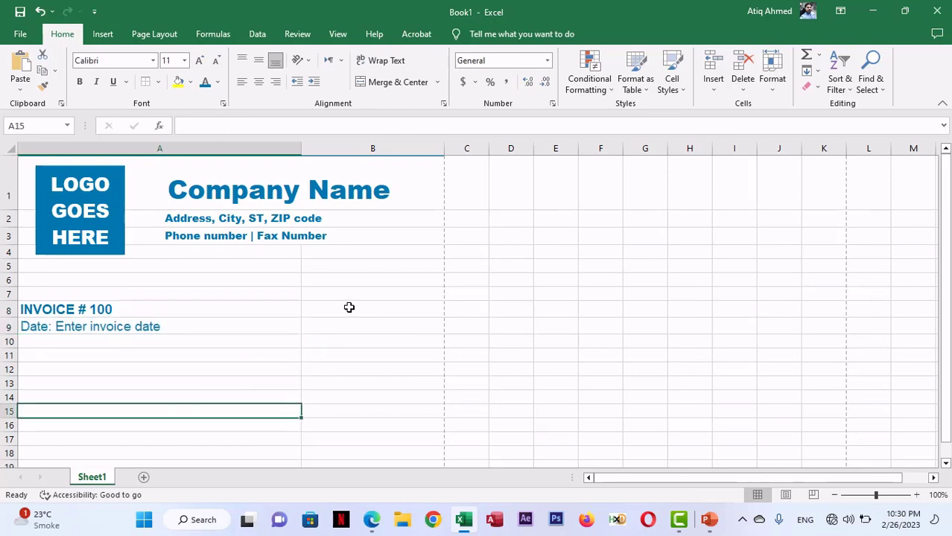
- Compare the BILL TO and FOR sections of the reference invoice PDF with the empty rows below the invoice date in the Excel sheet
scroll(348, 307, down, 2)
scroll(348, 307, up, 2)
scroll(348, 307, down, 1)
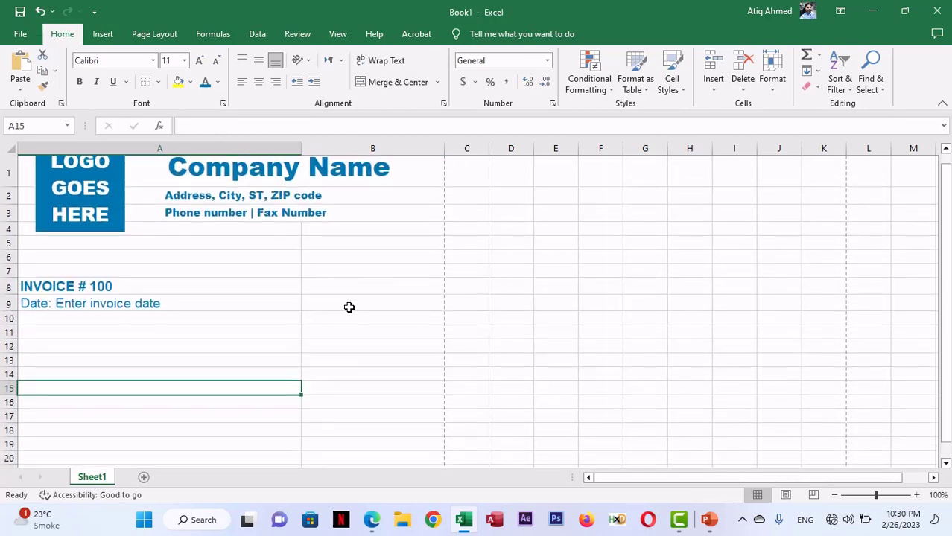
scroll(349, 307, down, 1)
key(alt+Tab)
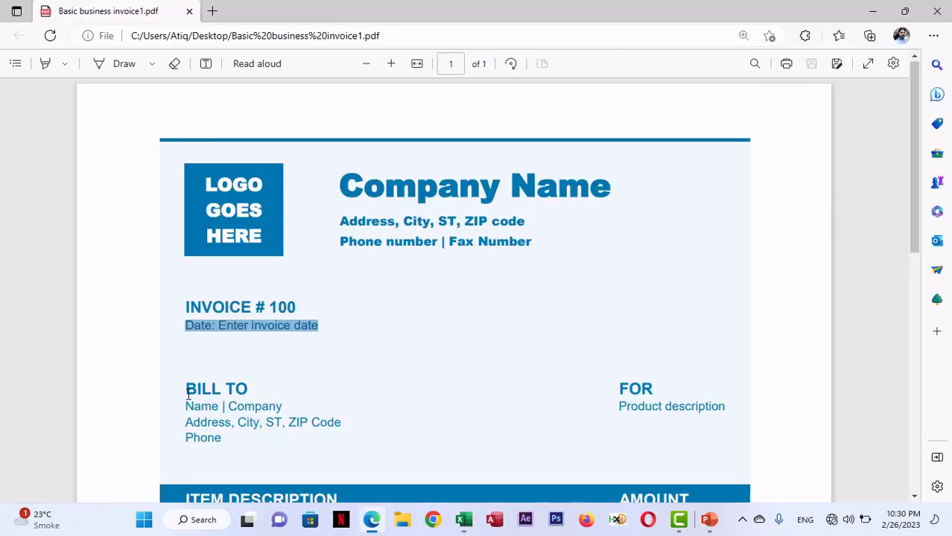
drag(186, 388, 251, 389)
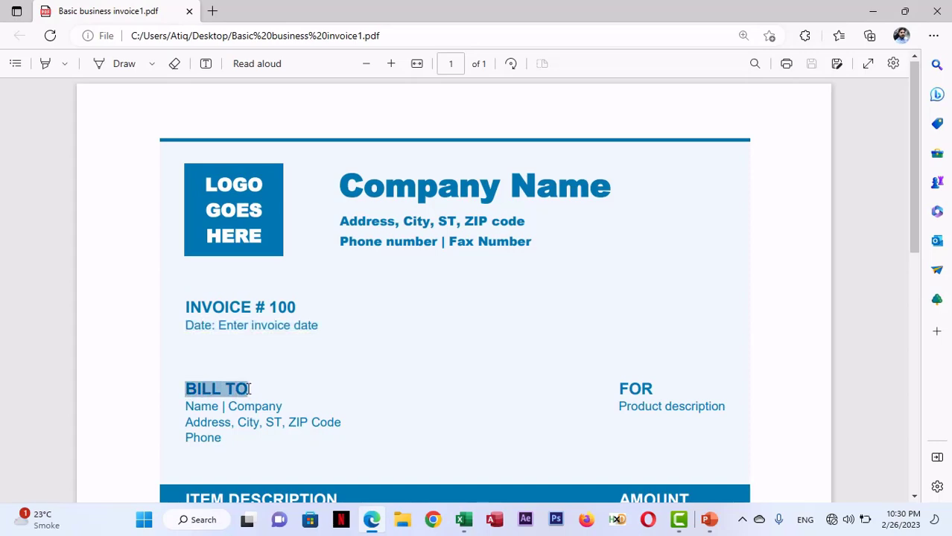
key(alt+Tab)
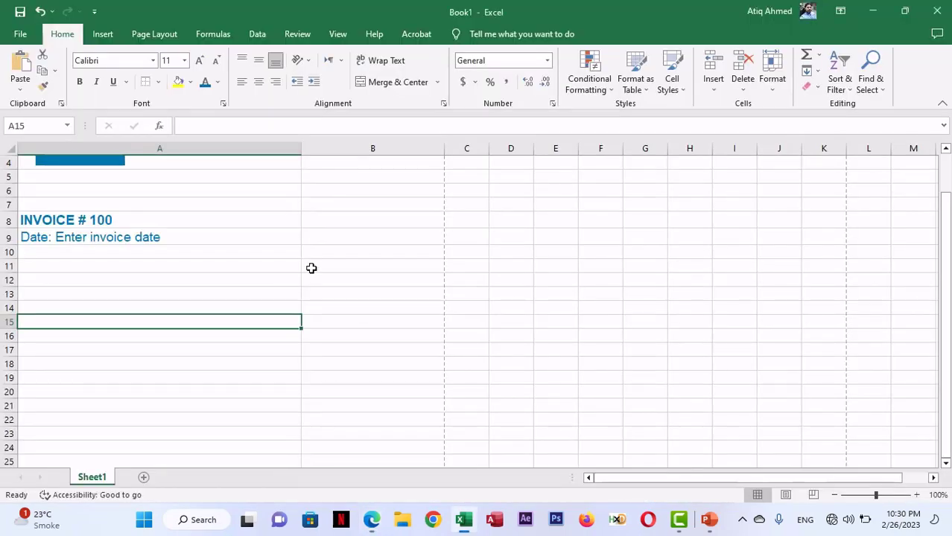
scroll(197, 292, up, 2)
drag(186, 307, 329, 310)
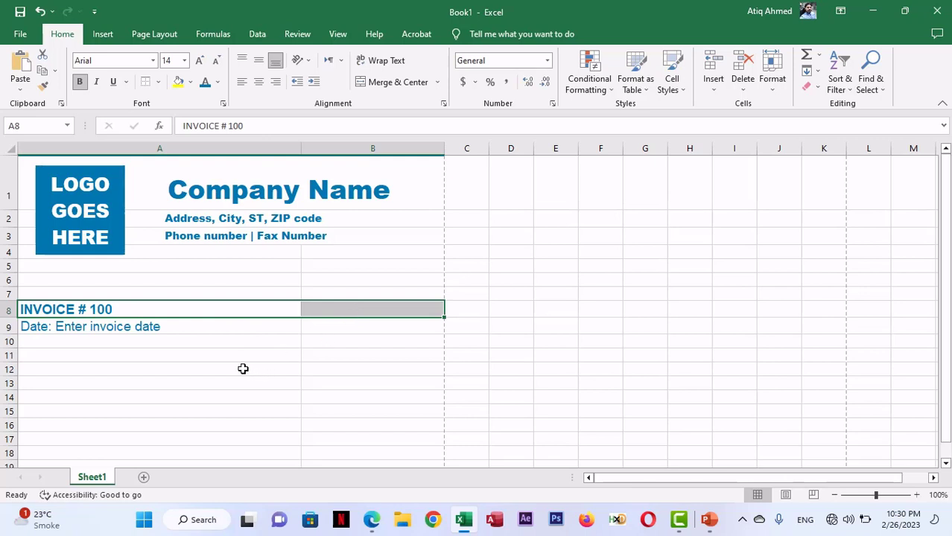
click(101, 371)
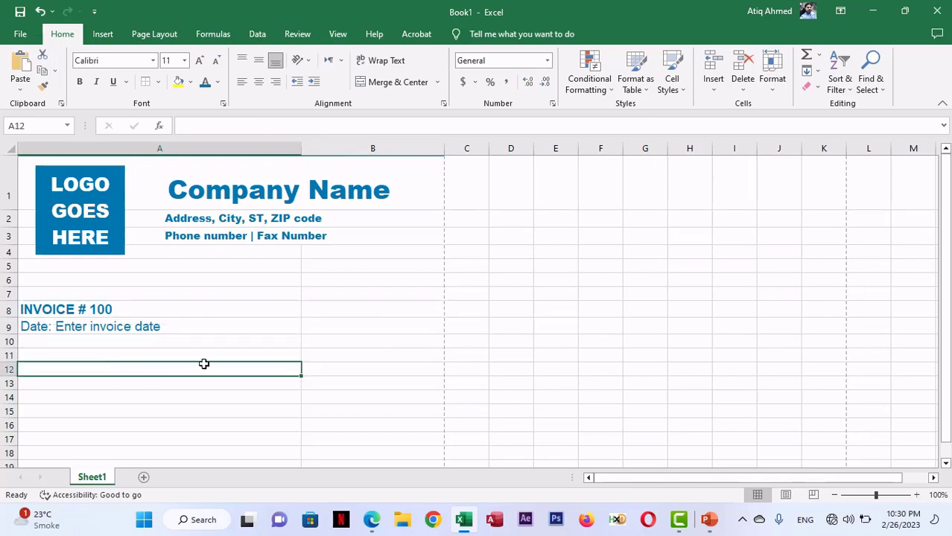
key(alt+Tab)
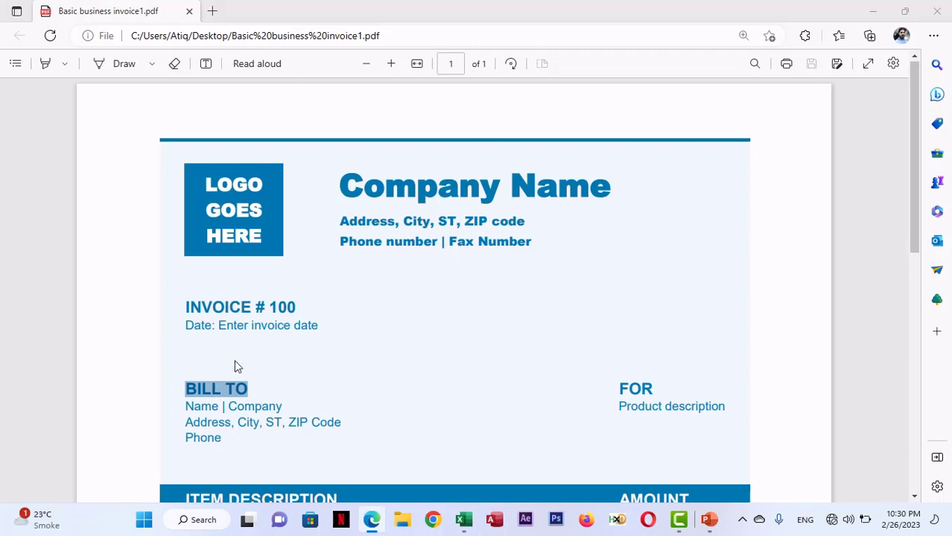
key(alt+Tab)
key(alt+Tab)
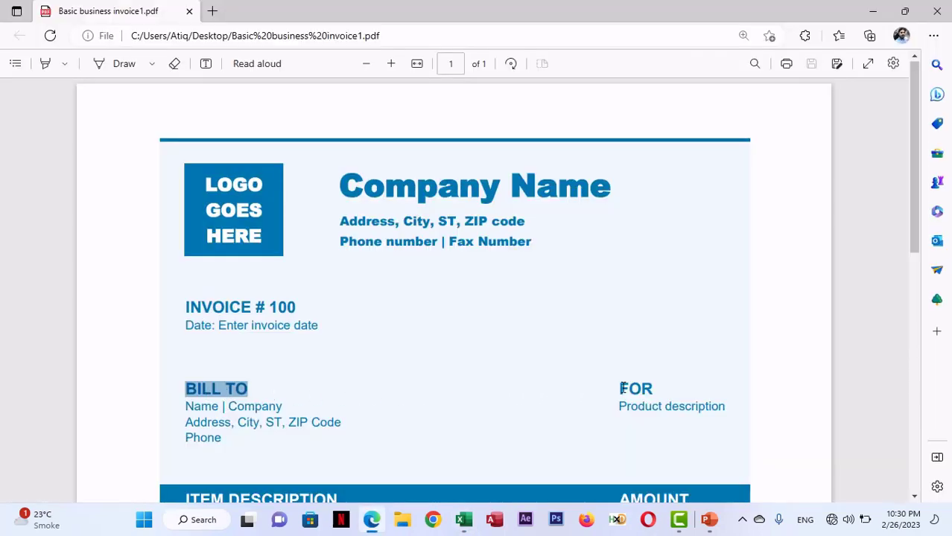
drag(620, 388, 655, 388)
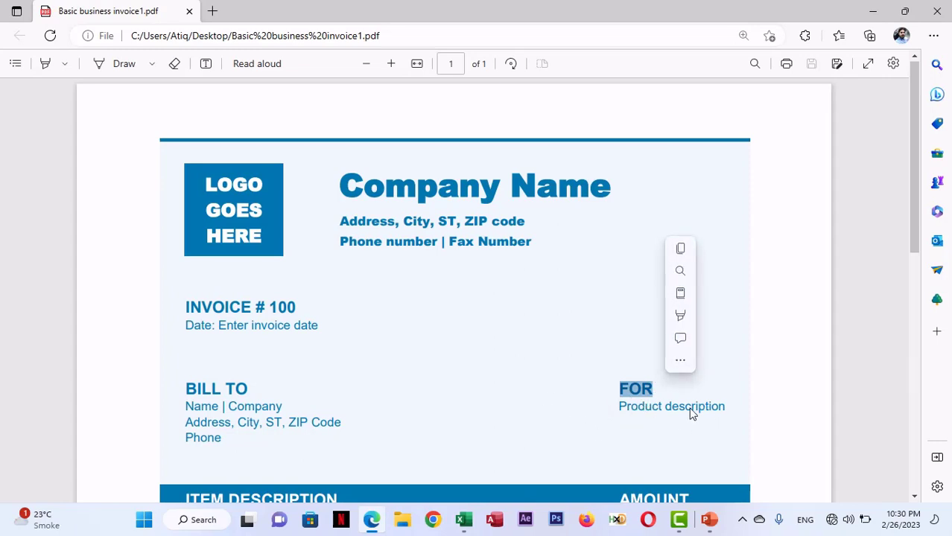
key(alt+Tab)
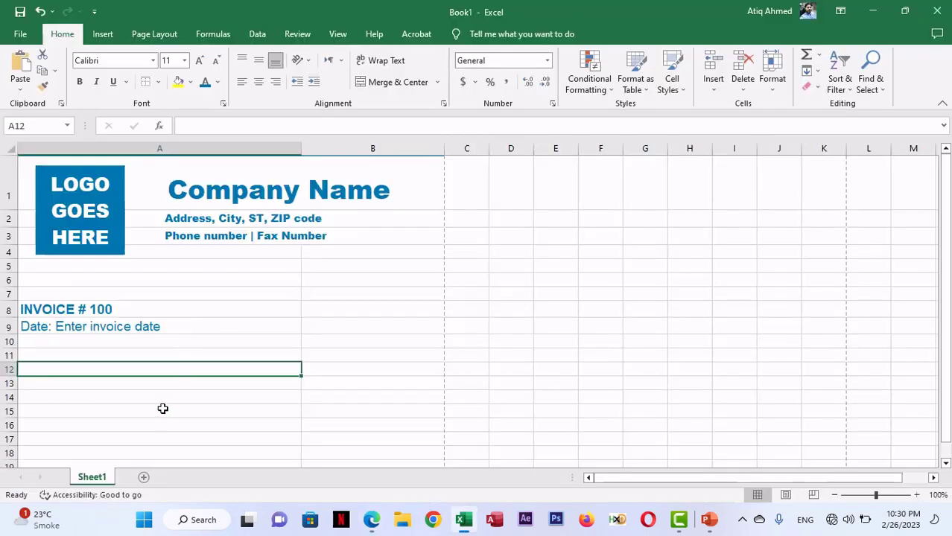
scroll(204, 333, down, 1)
scroll(204, 333, down, 1)
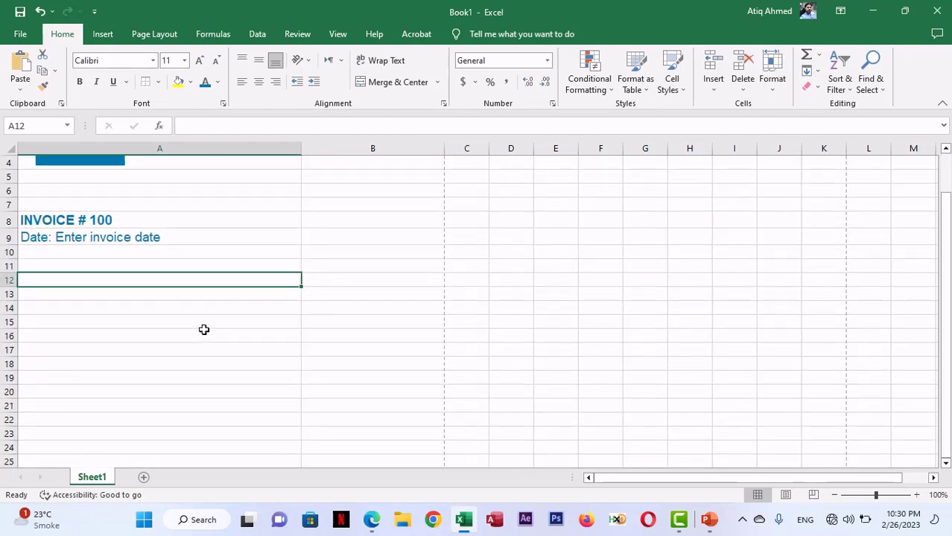
- Enter the heading BILL TO in cell A13, following the reference invoice PDF
key(alt+Tab)
drag(189, 389, 248, 389)
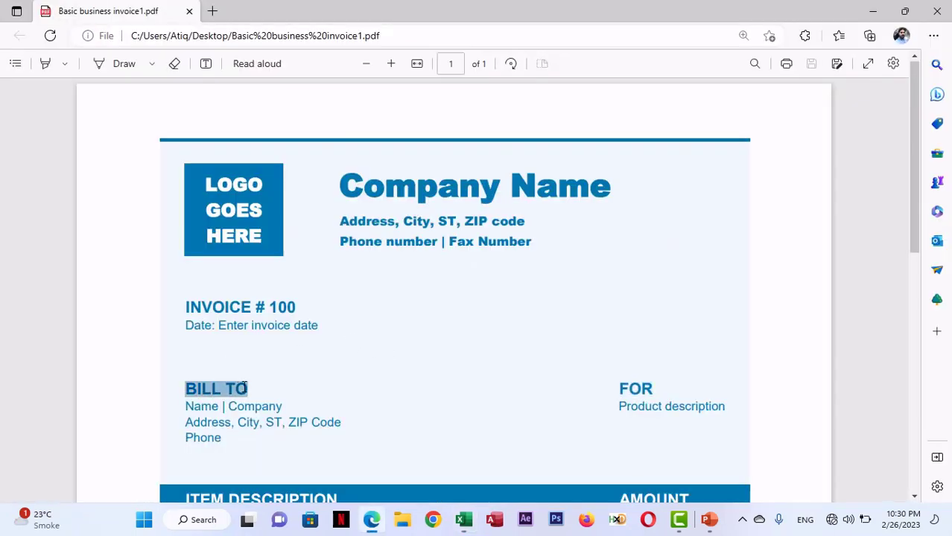
key(alt+Tab)
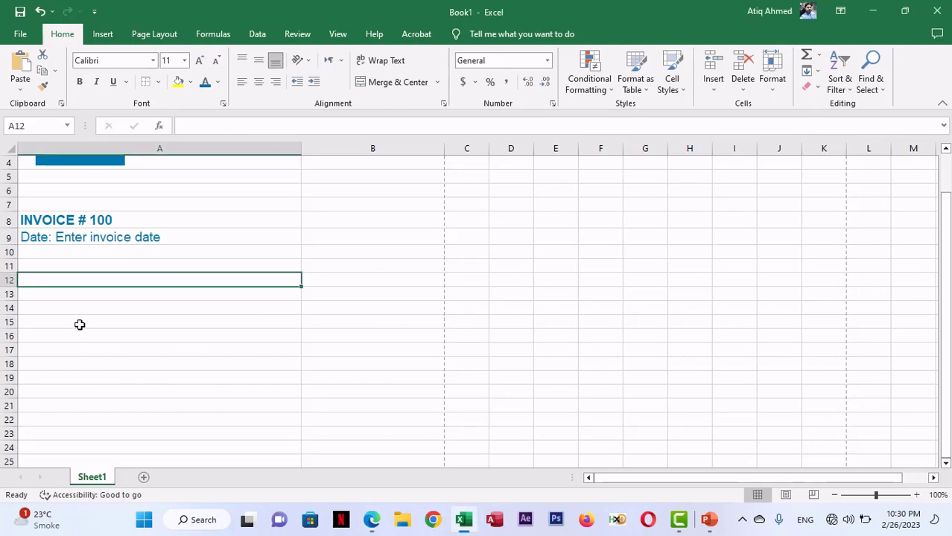
click(42, 295)
text(BILL TO)
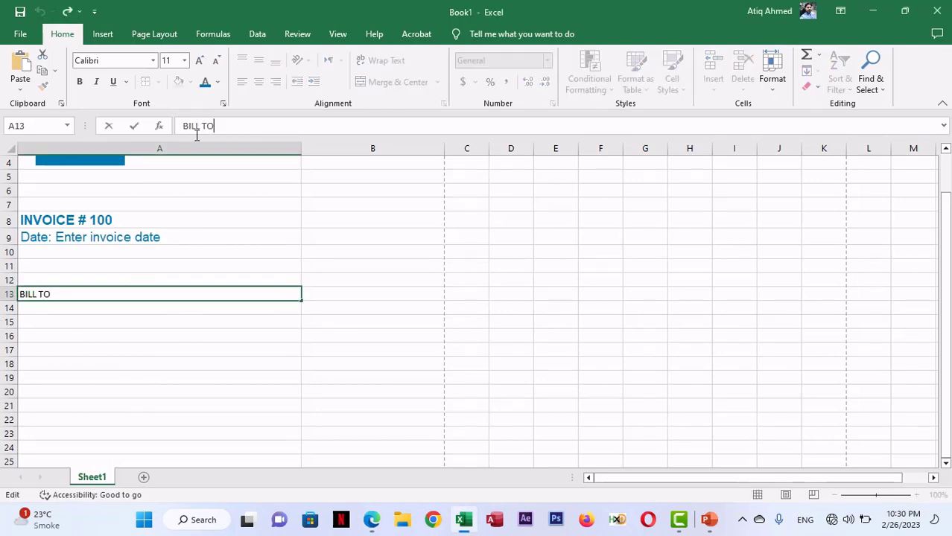
click(149, 321)
- Copy the "Name | Company" line from the reference invoice PDF into cell A14 of the Excel sheet
key(alt+Tab)
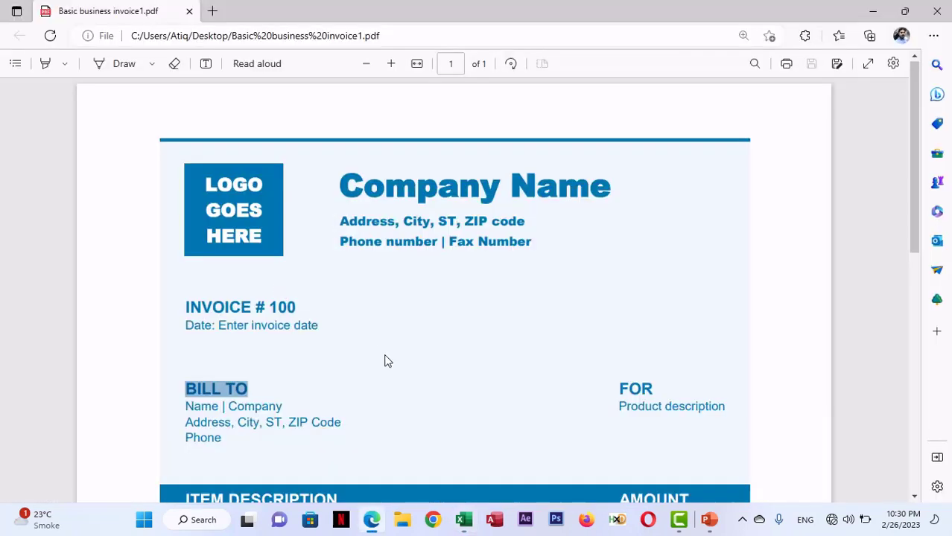
drag(186, 408, 281, 407)
key(ctrl+c)
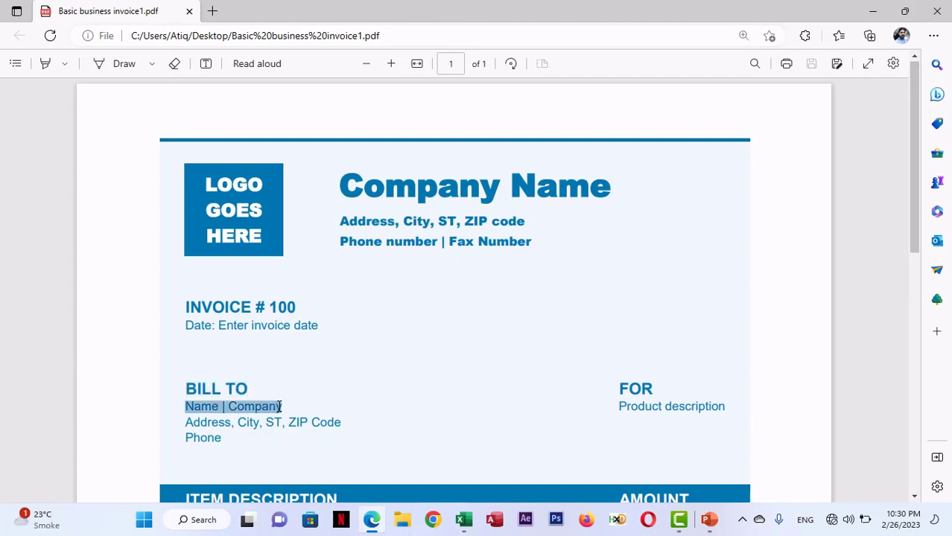
key(alt+Tab)
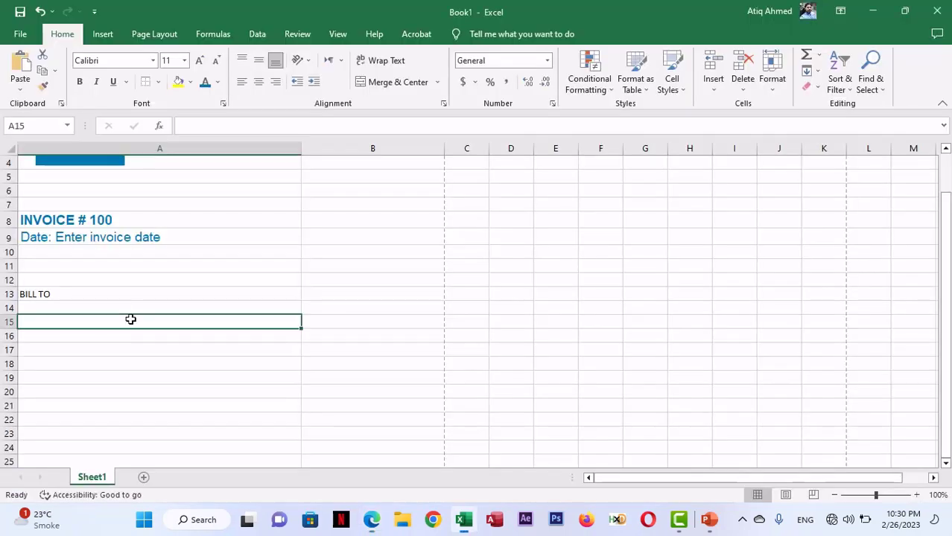
double_click(36, 308)
key(ctrl+v)
click(112, 345)
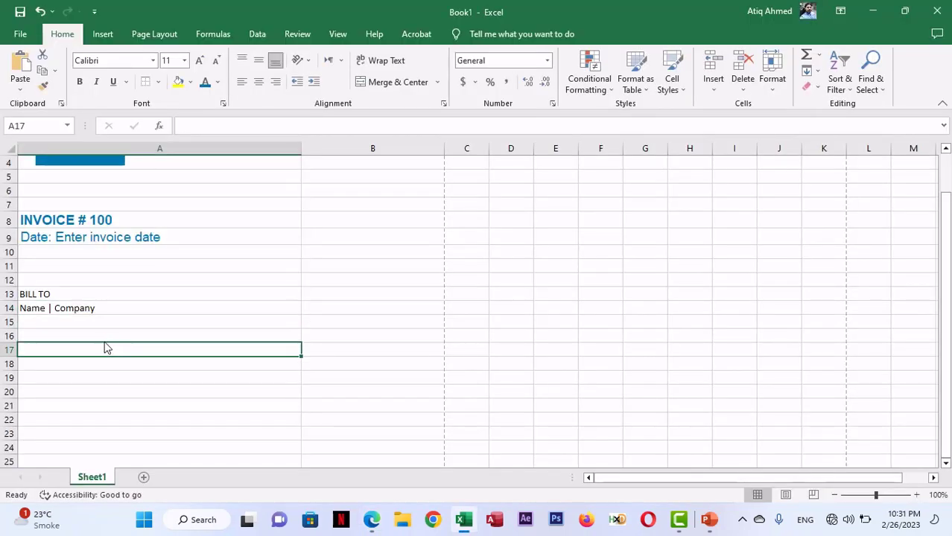
- Copy the "Address, City, ST, ZIP Code" line from the reference invoice PDF into cell A15 of the Excel sheet
key(alt+Tab)
drag(187, 422, 342, 423)
key(ctrl+c)
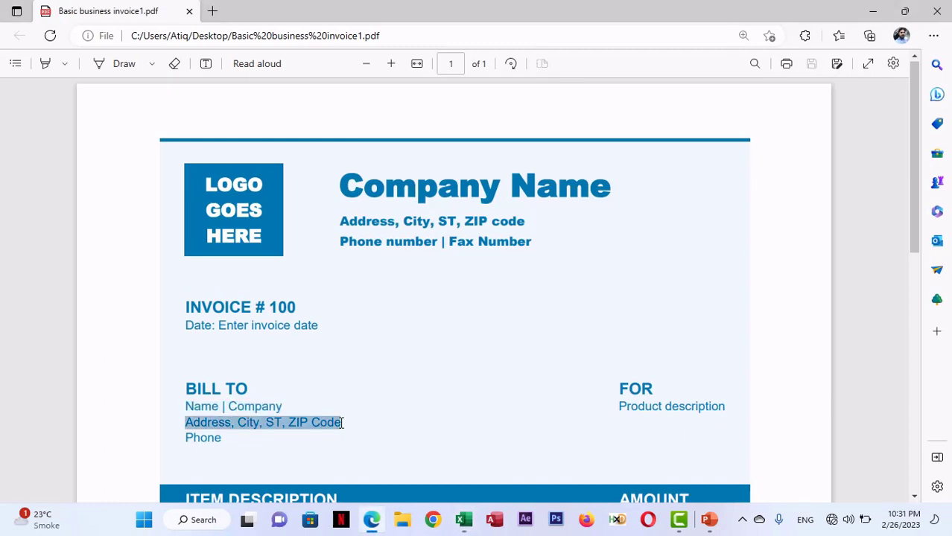
key(alt+Tab)
double_click(56, 321)
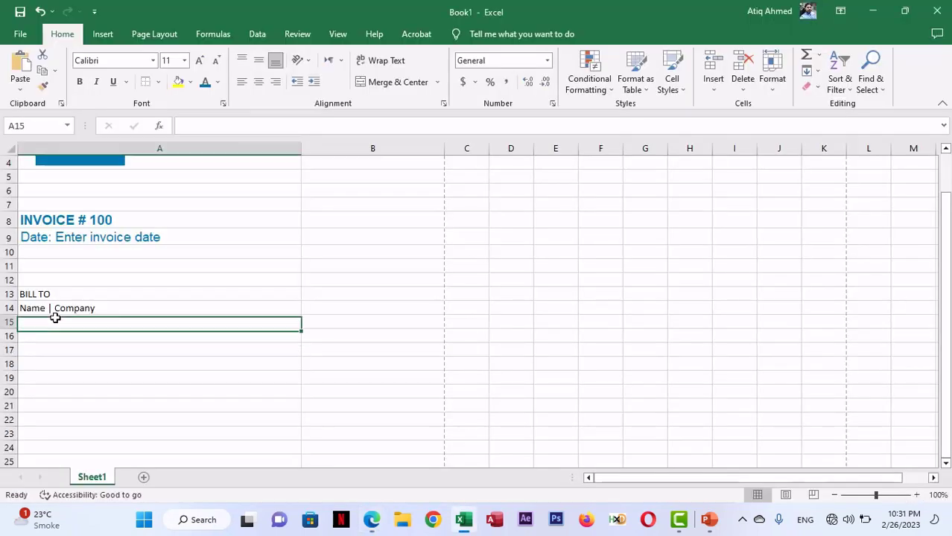
key(ctrl+v)
click(111, 355)
- Copy the "Phone" line from the reference invoice PDF into cell A16 of the Excel sheet
key(alt+Tab)
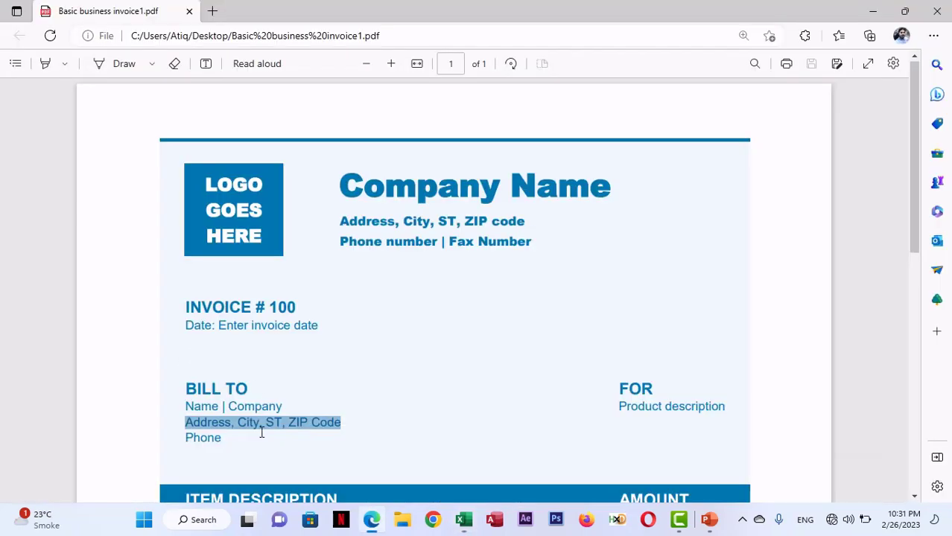
drag(187, 437, 219, 437)
key(ctrl+c)
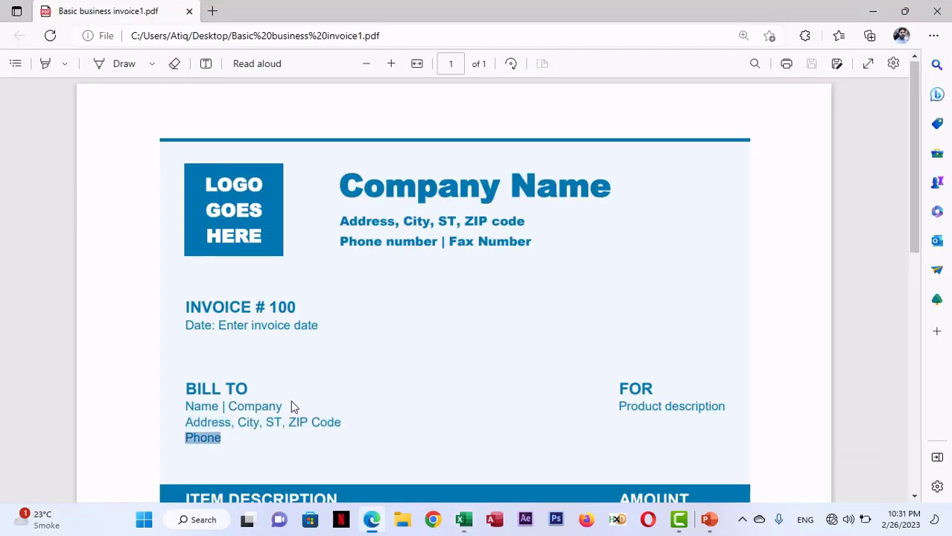
key(alt+Tab)
double_click(58, 334)
key(ctrl+v)
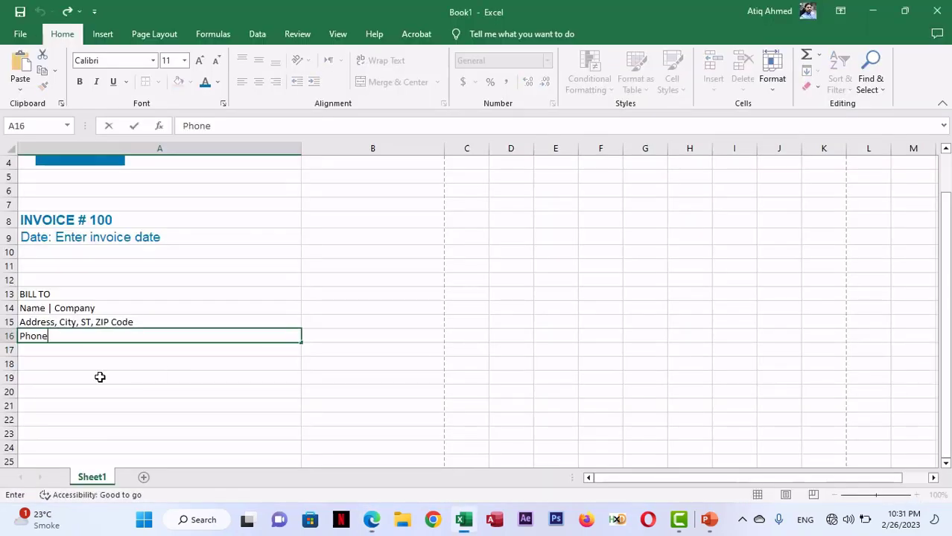
click(94, 372)
- Enter the heading FOR in cell B13, beside BILL TO, as in the reference invoice PDF
key(alt+Tab)
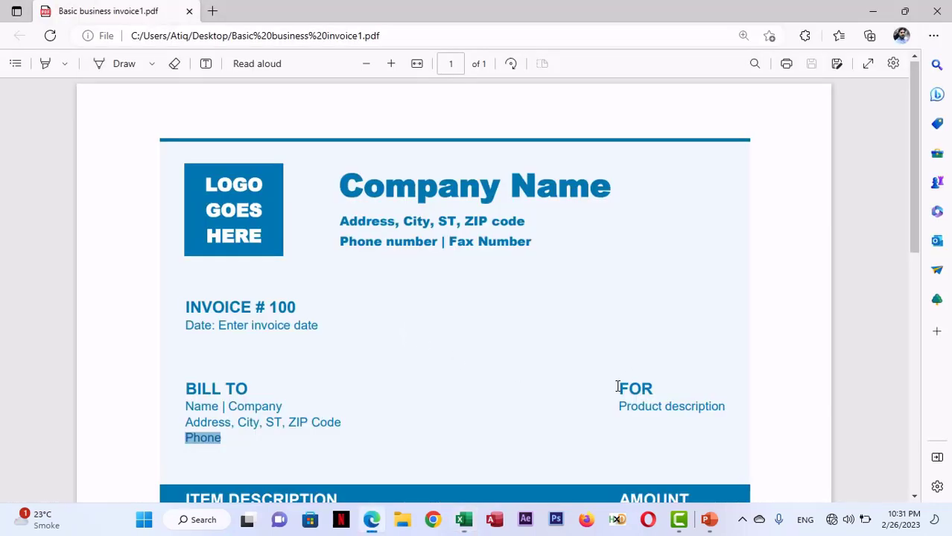
drag(618, 387, 652, 386)
key(alt+Tab)
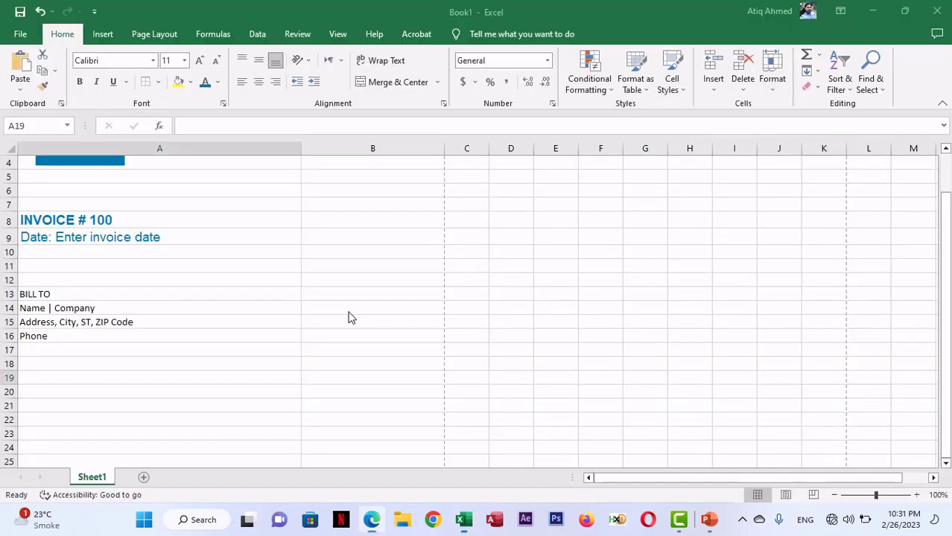
click(304, 295)
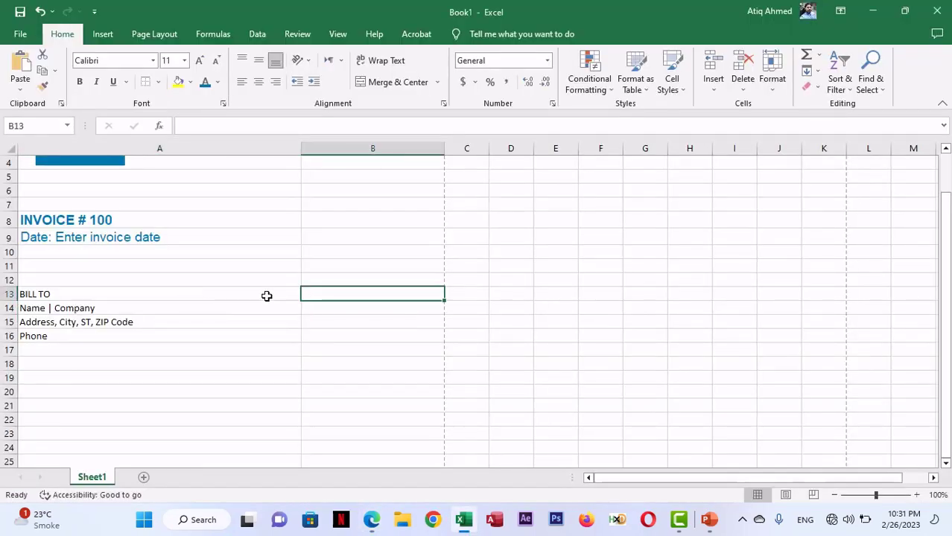
click(200, 125)
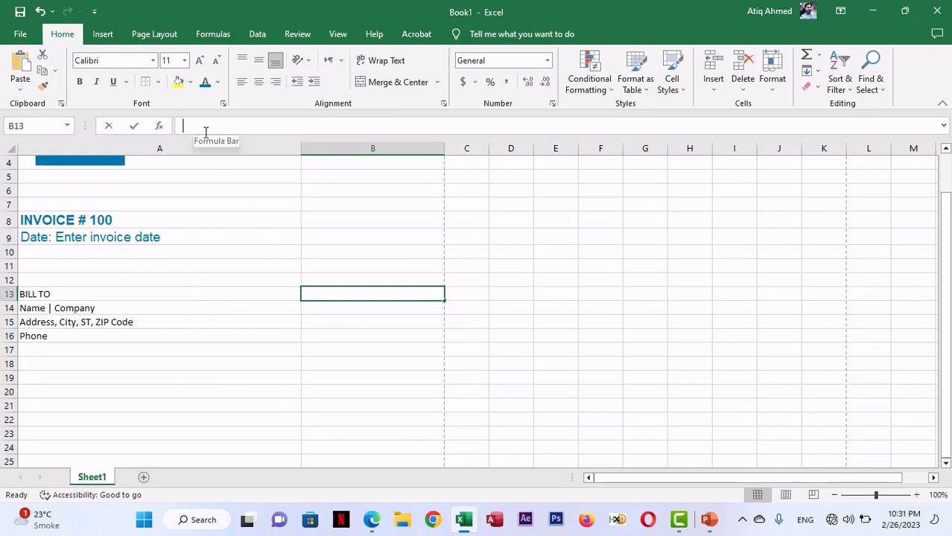
text(FOR)
click(343, 349)
- Copy "Product description" from the reference invoice PDF into cell B14 and remove the trailing line break from the cell
key(alt+Tab)
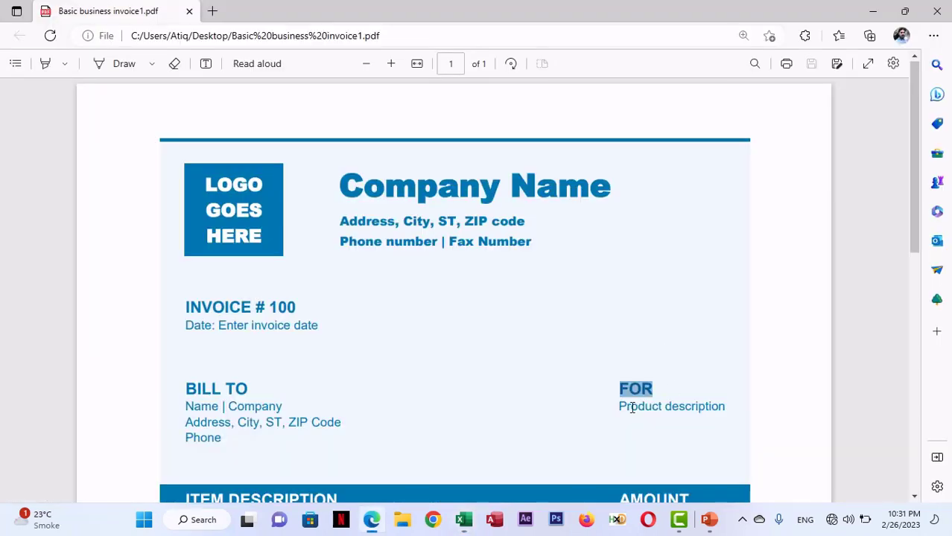
drag(619, 406, 733, 412)
key(ctrl+c)
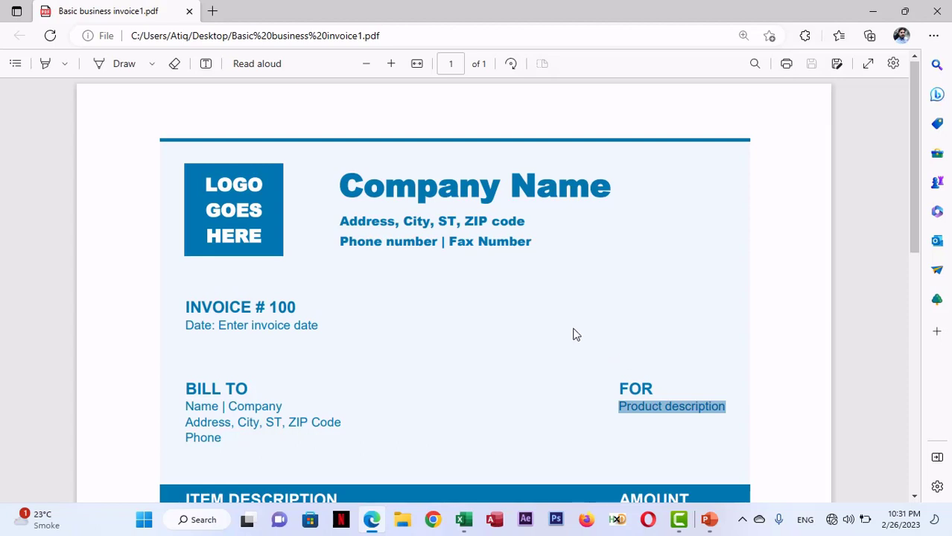
key(alt+Tab)
double_click(319, 308)
key(ctrl+v)
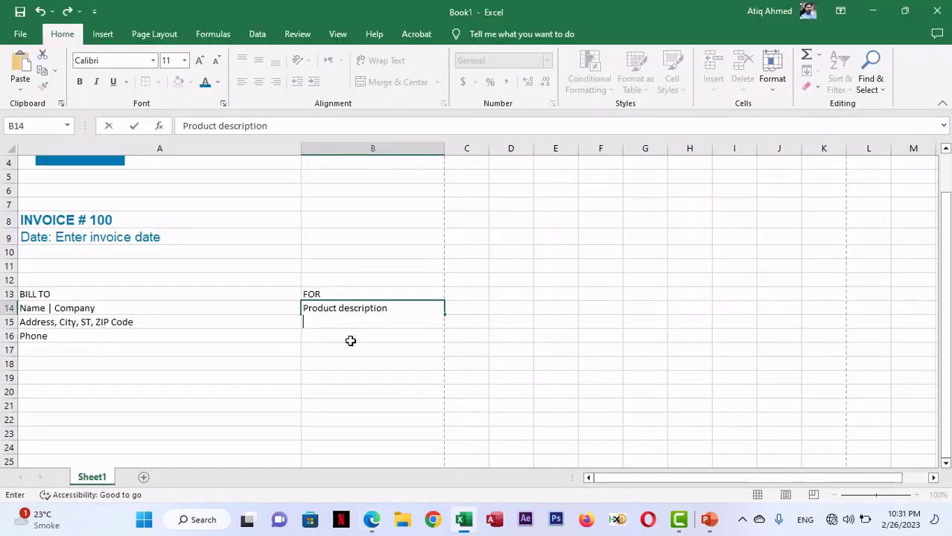
click(333, 346)
double_click(326, 321)
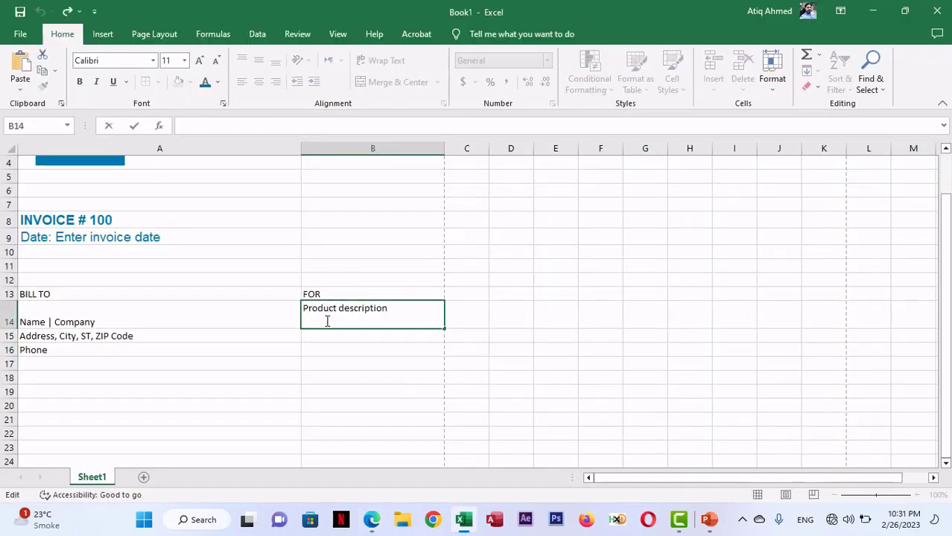
key(BackSpace)
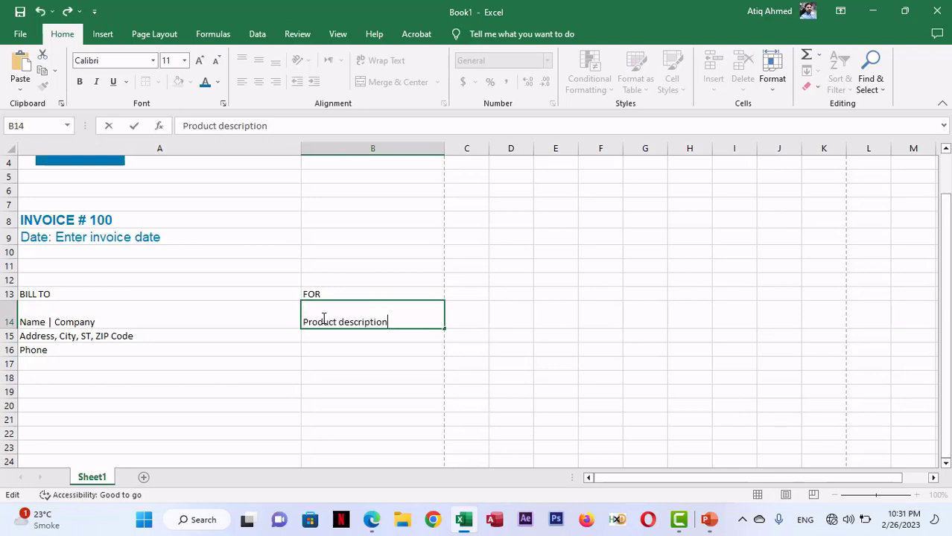
click(374, 367)
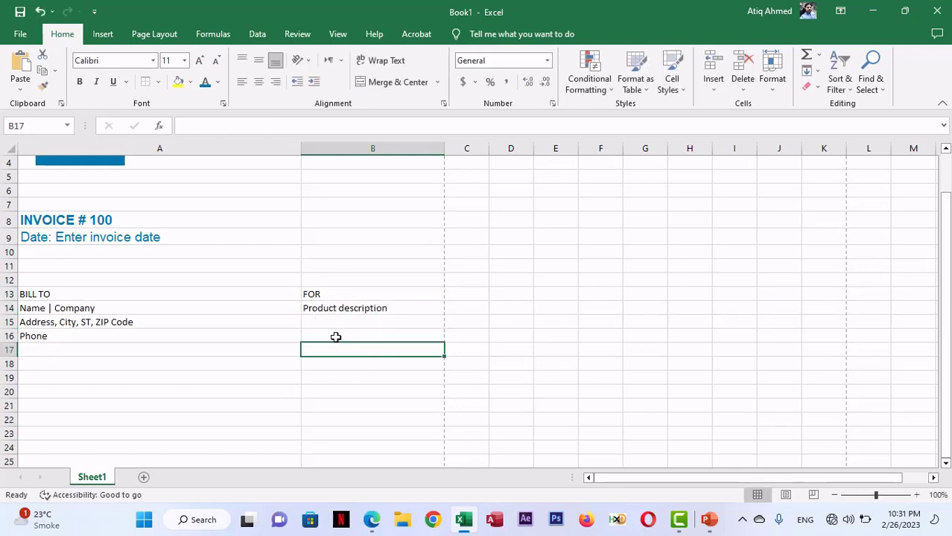
- Set the text in rows 13 to 17 to Arial, size 14
drag(7, 294, 7, 351)
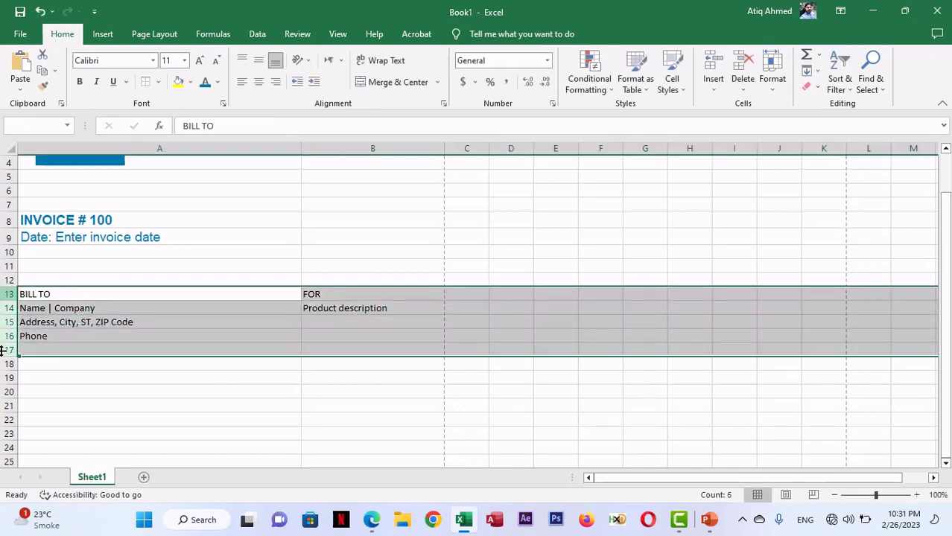
click(117, 60)
text(A)
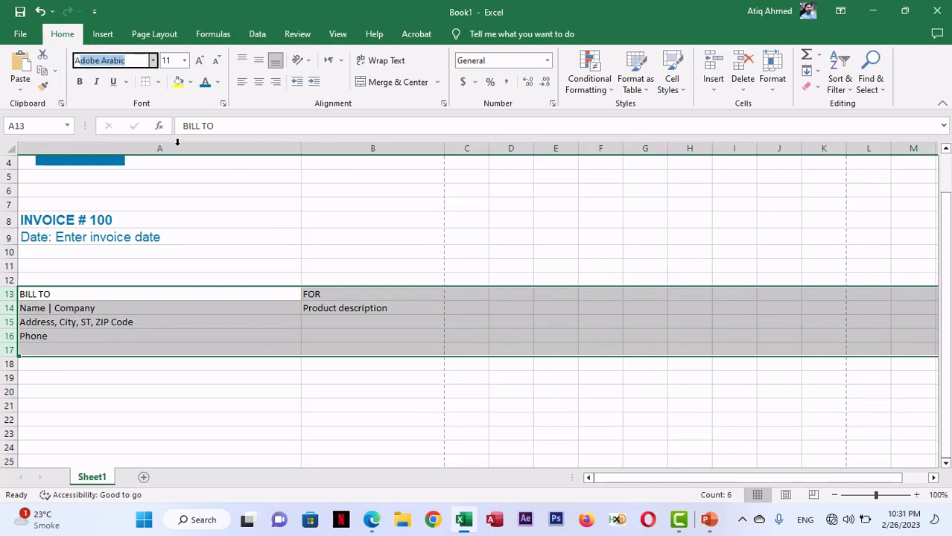
text(rial)
key(Return)
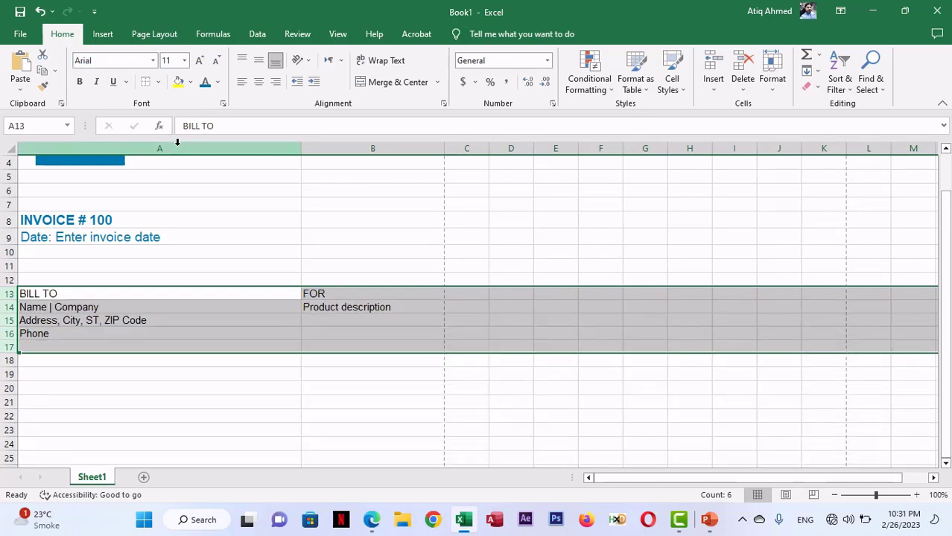
click(200, 60)
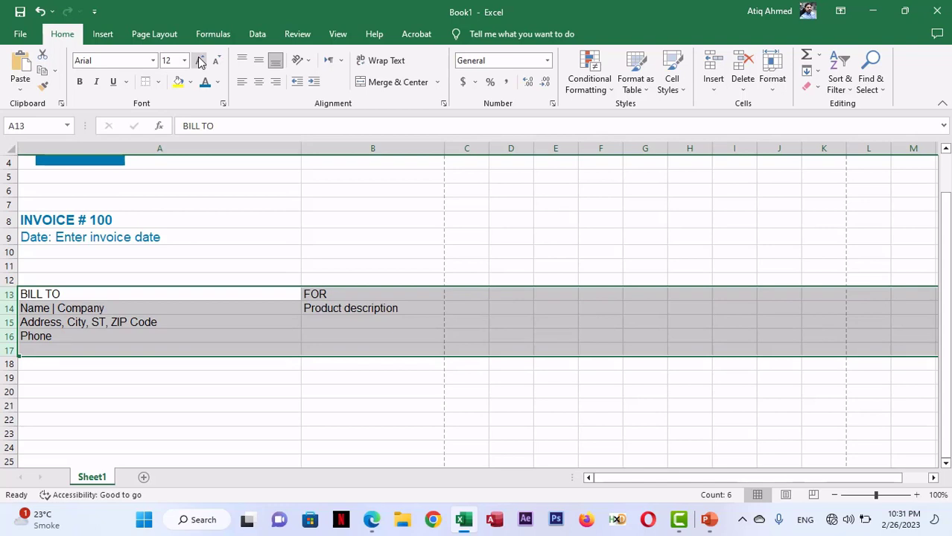
click(200, 60)
click(144, 377)
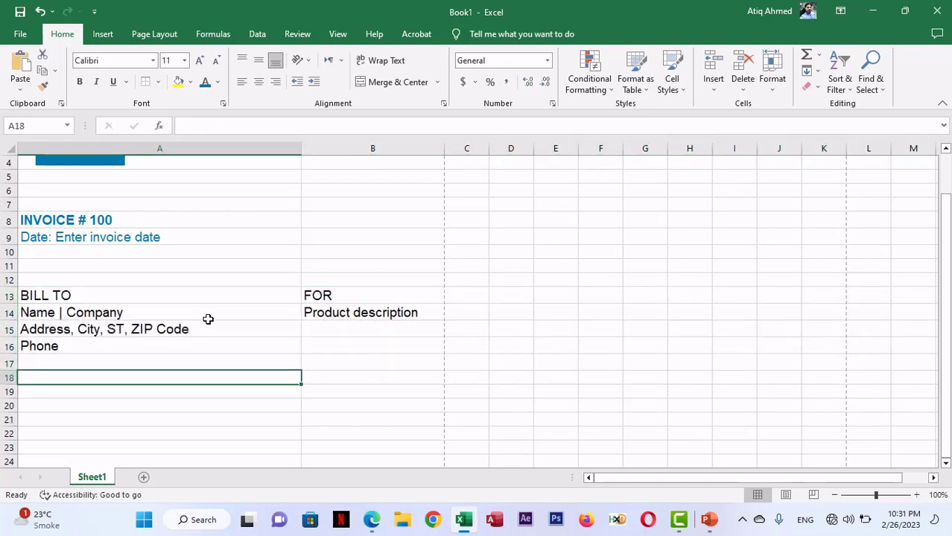
- Make the BILL TO and FOR headings in A13:B13 bold
drag(60, 297, 331, 295)
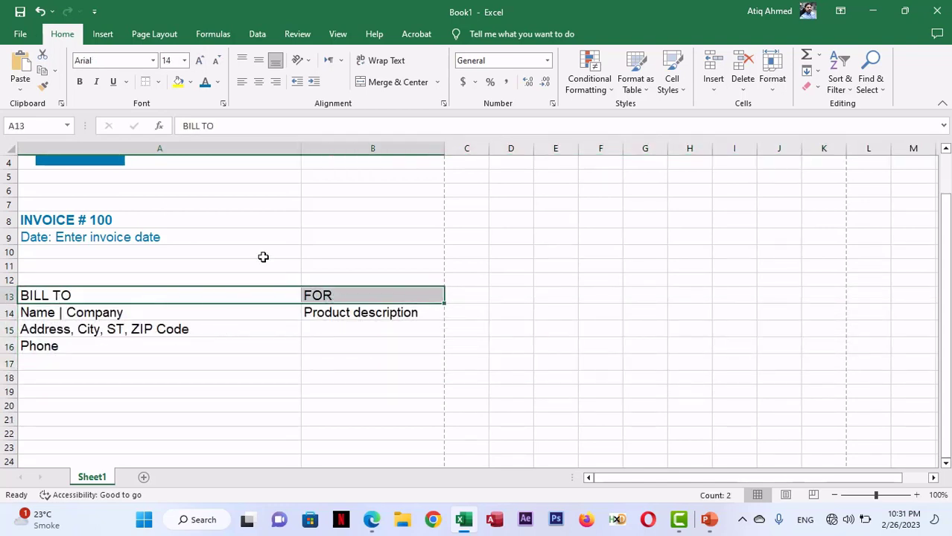
click(80, 82)
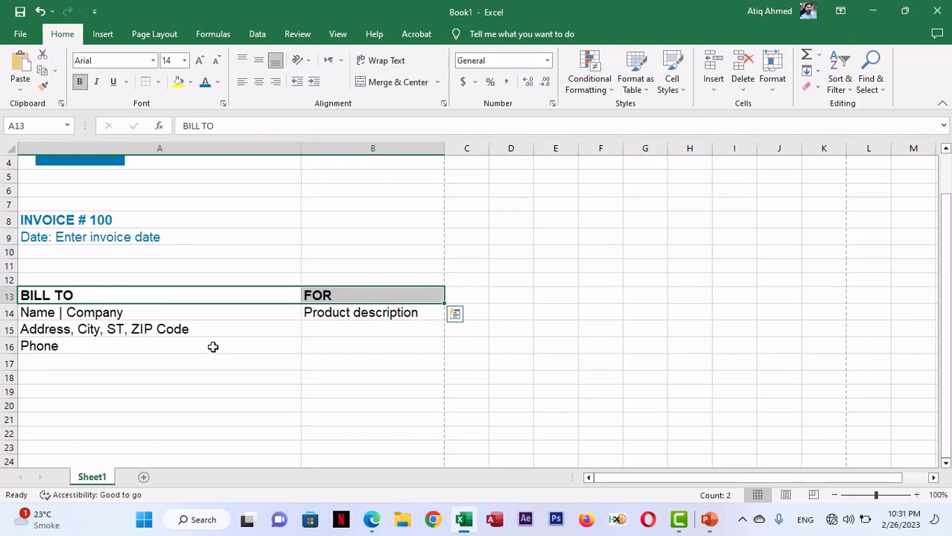
click(232, 407)
- Apply the same blue font color as the invoice number line to the BILL TO and FOR sections in A13:B16
drag(71, 296, 340, 340)
click(205, 82)
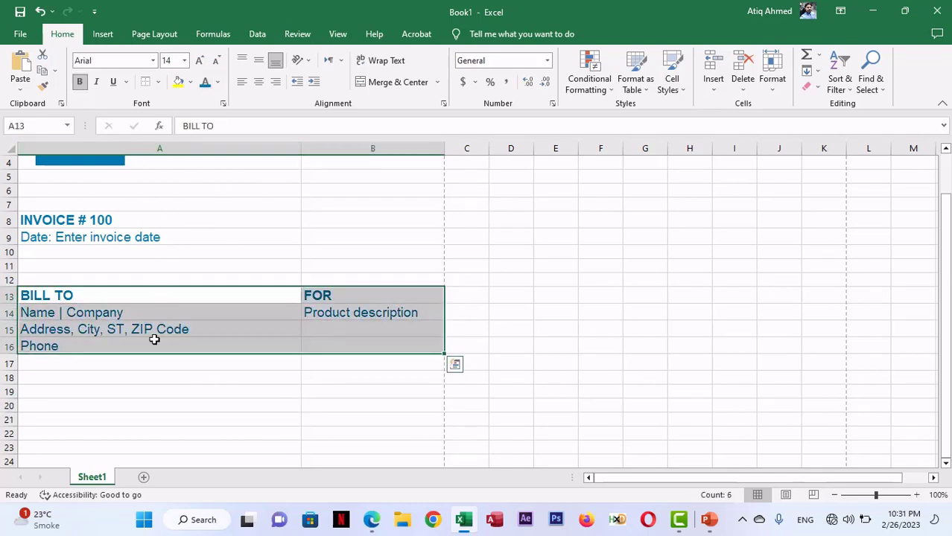
click(154, 403)
- Check the sheet's print preview against the reference invoice PDF, covering the header, invoice number, BILL TO and FOR sections
scroll(229, 246, up, 1)
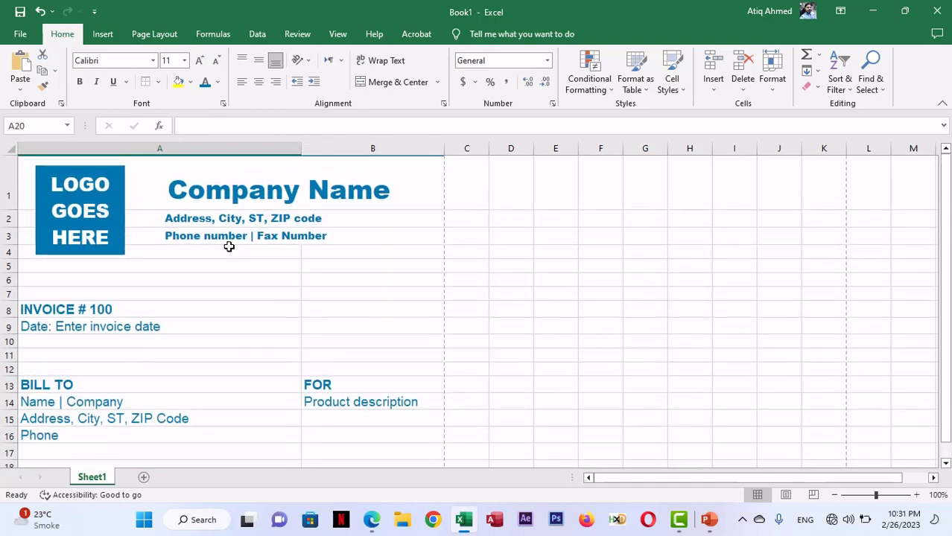
scroll(229, 247, down, 4)
scroll(228, 247, up, 4)
click(24, 33)
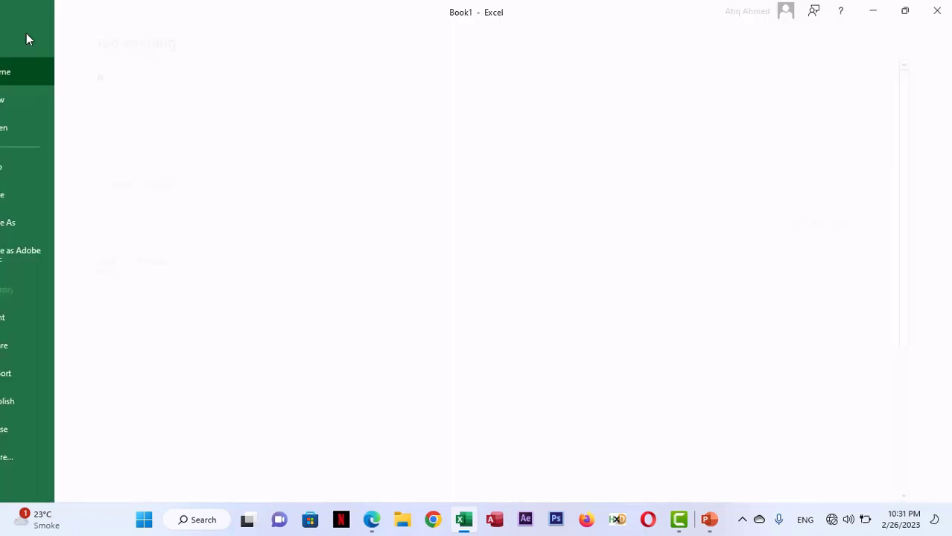
click(41, 319)
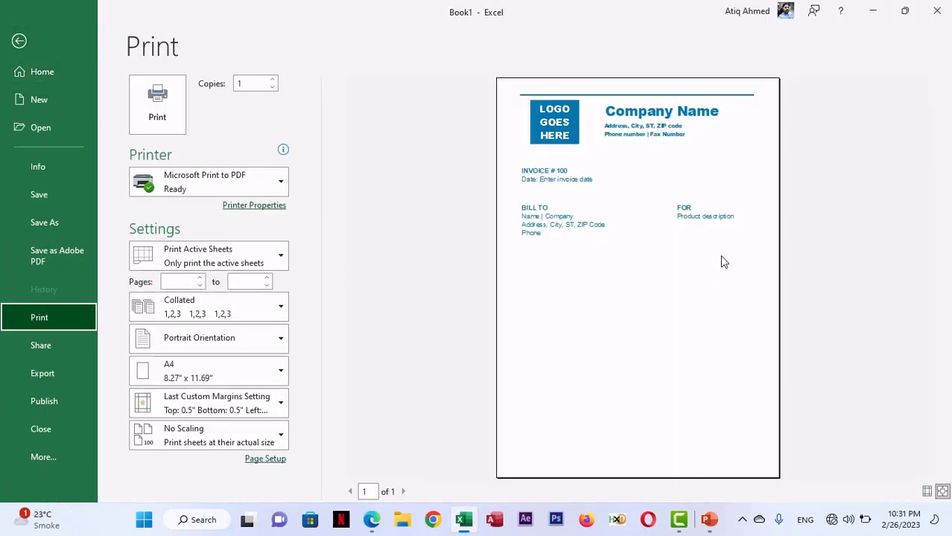
click(371, 519)
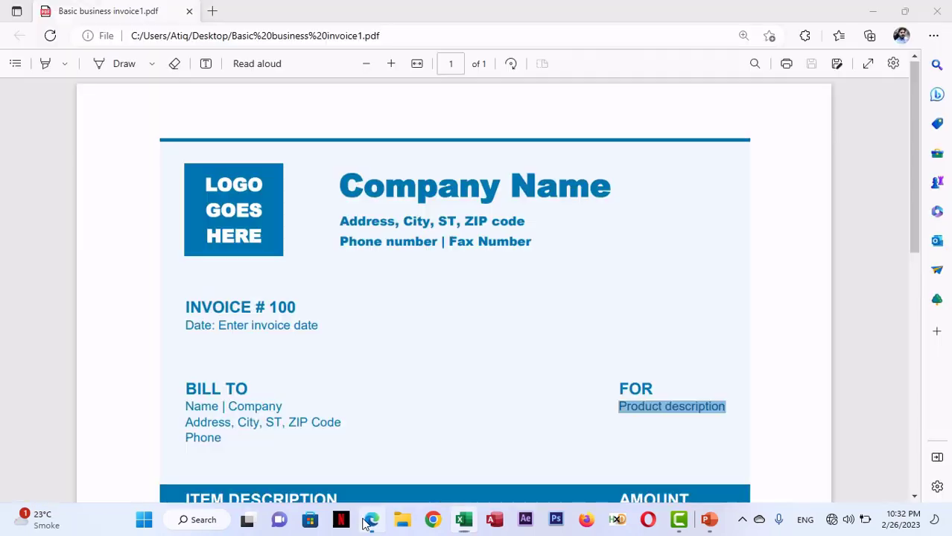
click(371, 519)
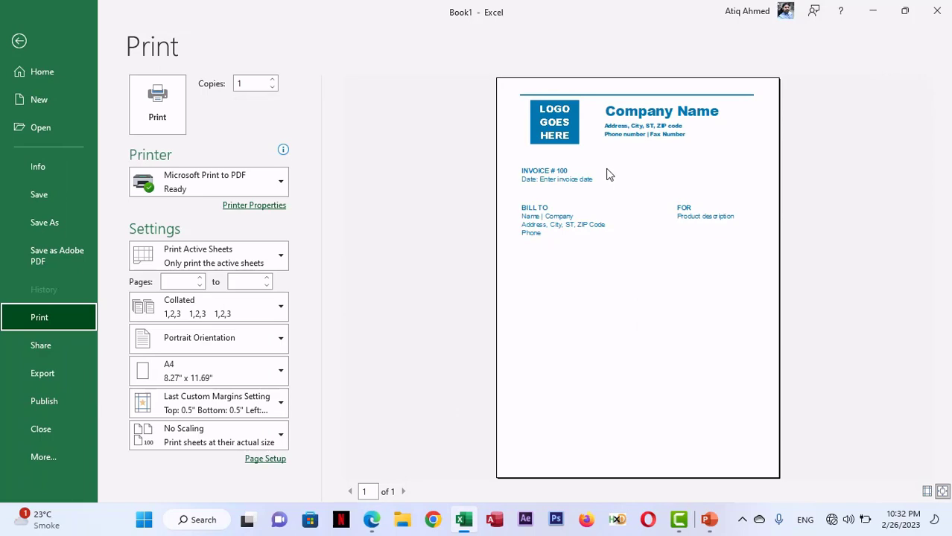
click(20, 40)
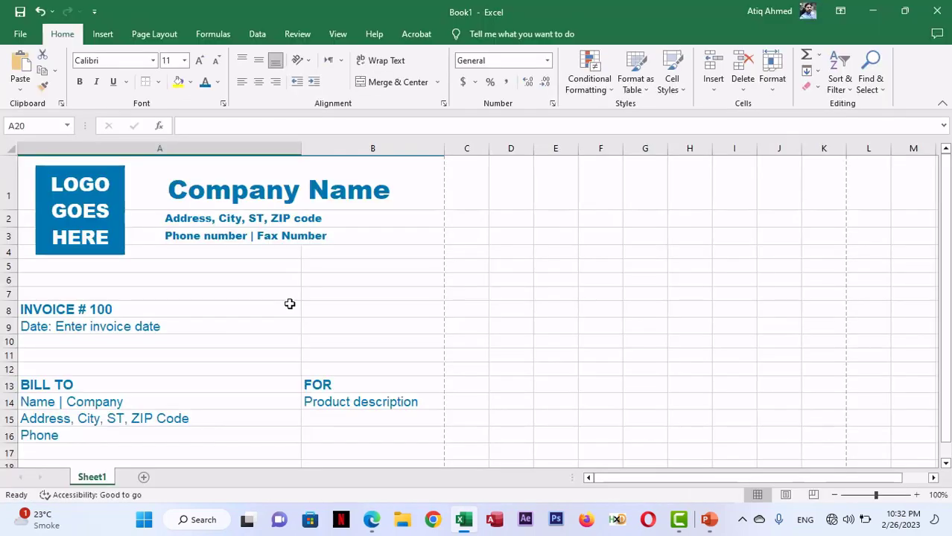
- Examine the item table in the reference invoice PDF and recheck the sheet's layout in the print preview
scroll(209, 291, down, 3)
key(alt+Tab)
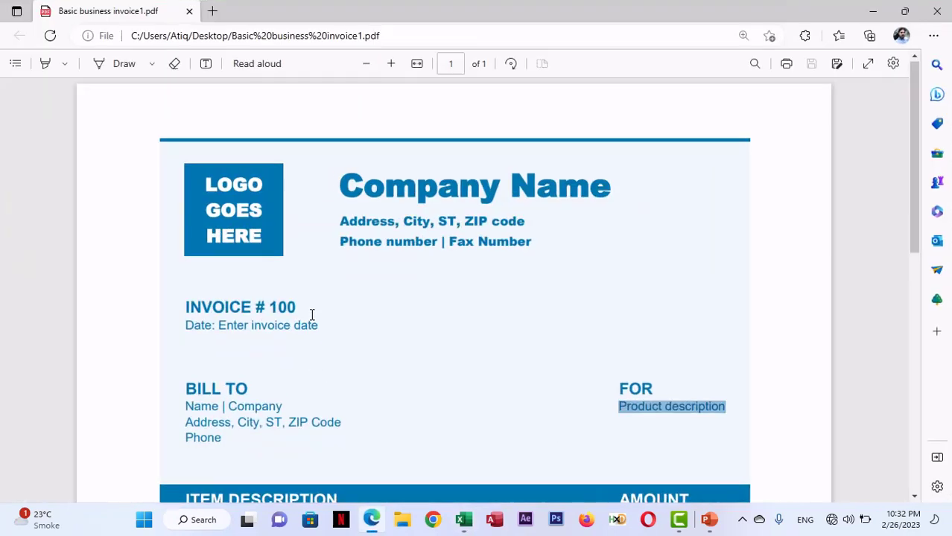
scroll(312, 314, down, 4)
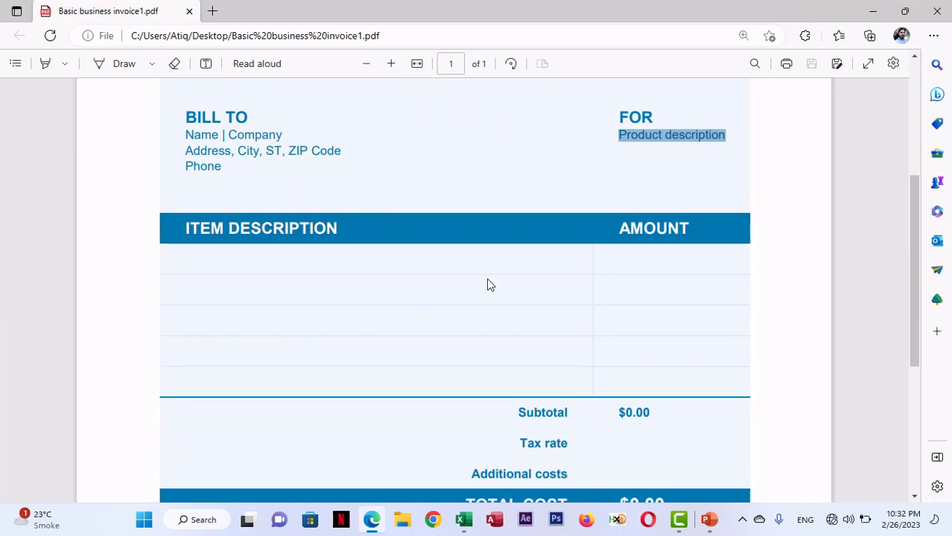
scroll(202, 227, up, 2)
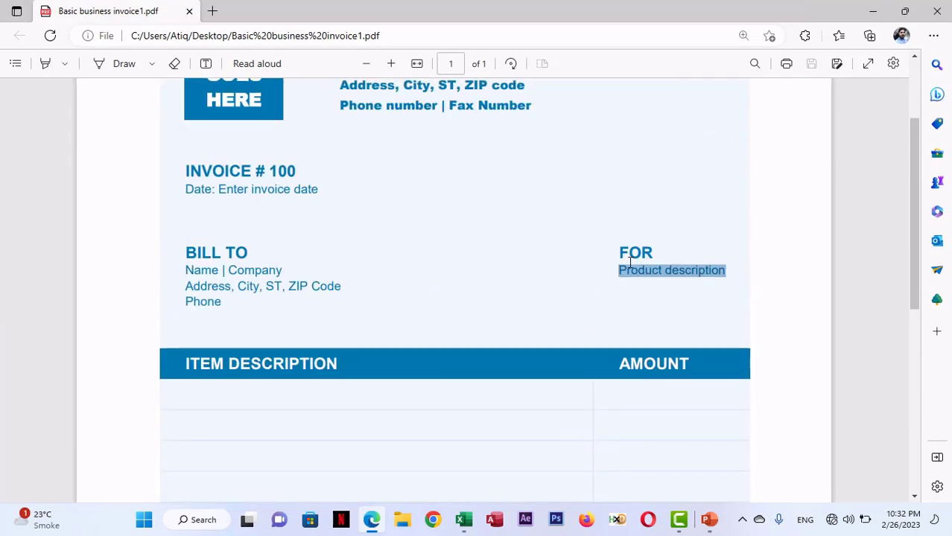
key(alt+Tab)
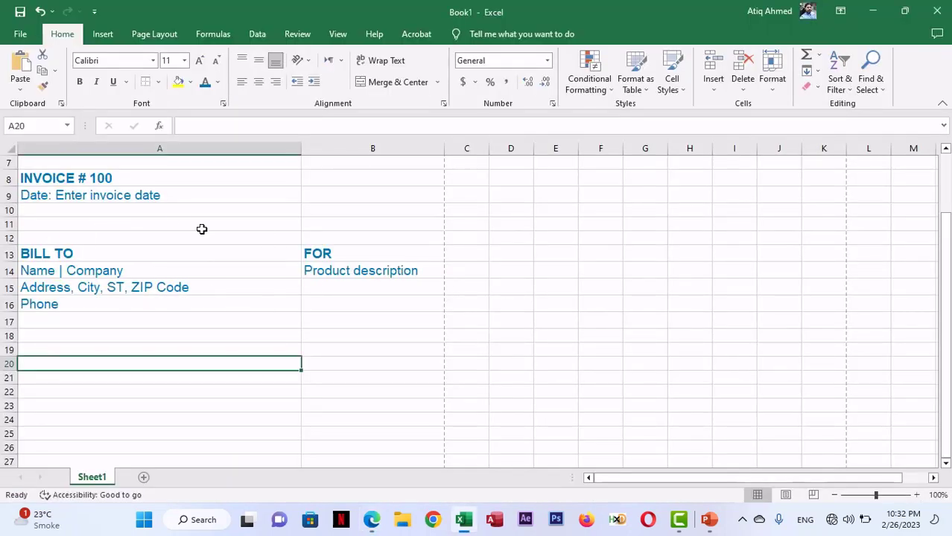
scroll(216, 225, up, 2)
scroll(221, 225, down, 2)
click(33, 38)
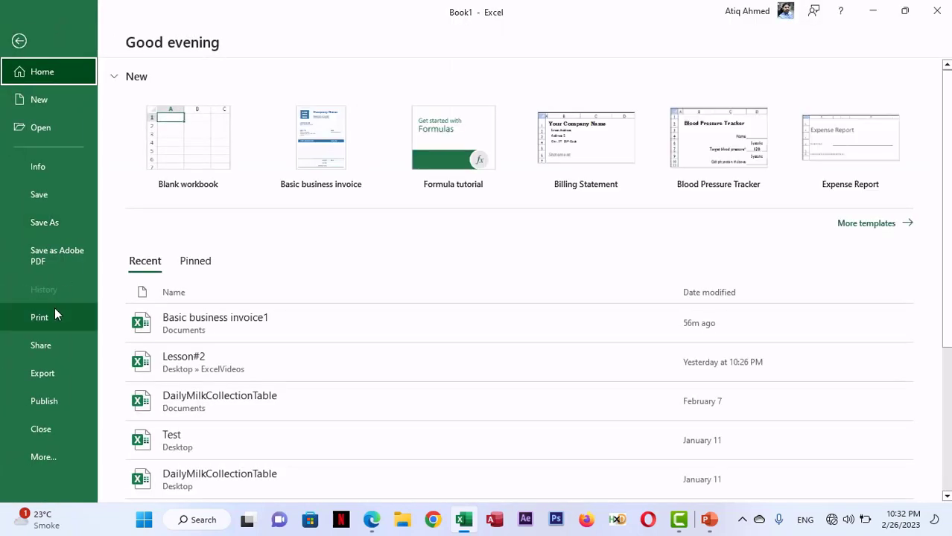
click(55, 313)
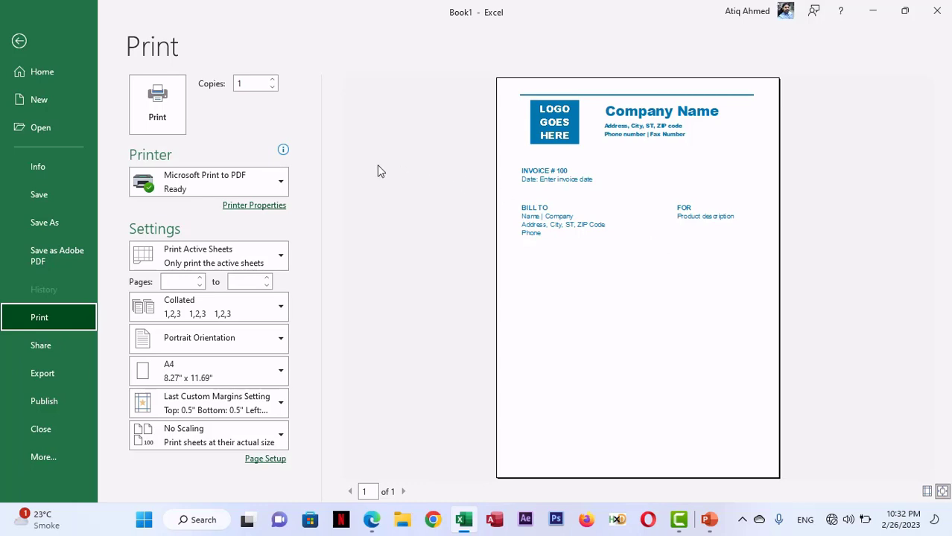
click(18, 41)
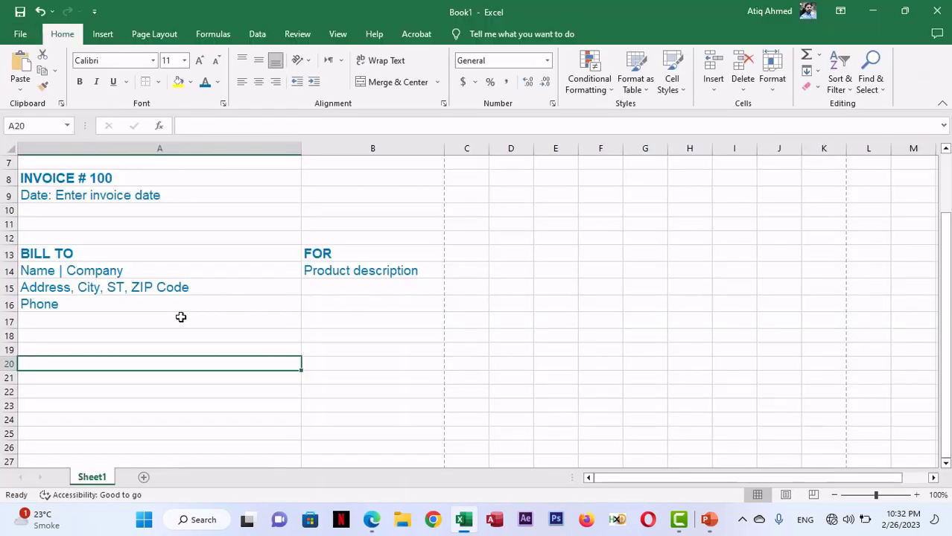
- Compare the text indentation and section spacing in the reference invoice PDF with the Excel sheet
key(alt+Tab)
scroll(285, 278, down, 3)
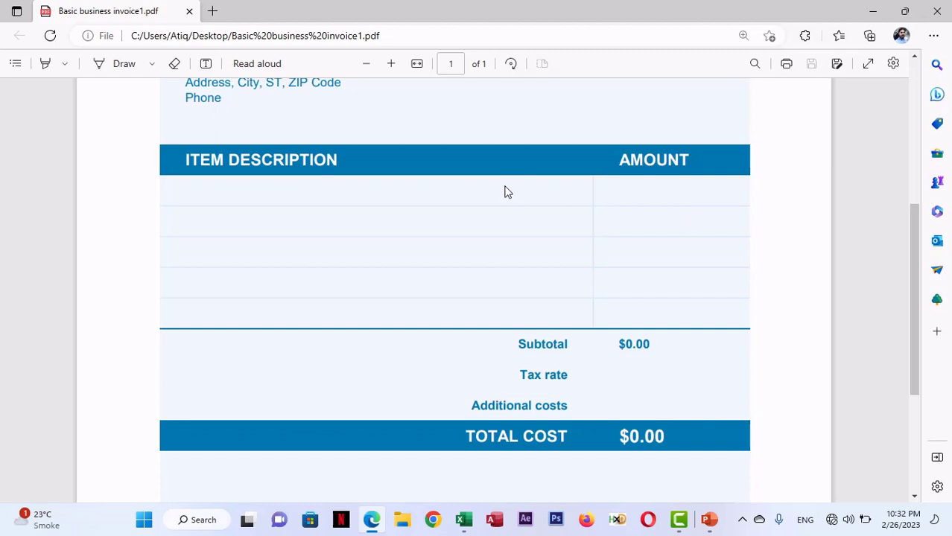
scroll(504, 189, up, 5)
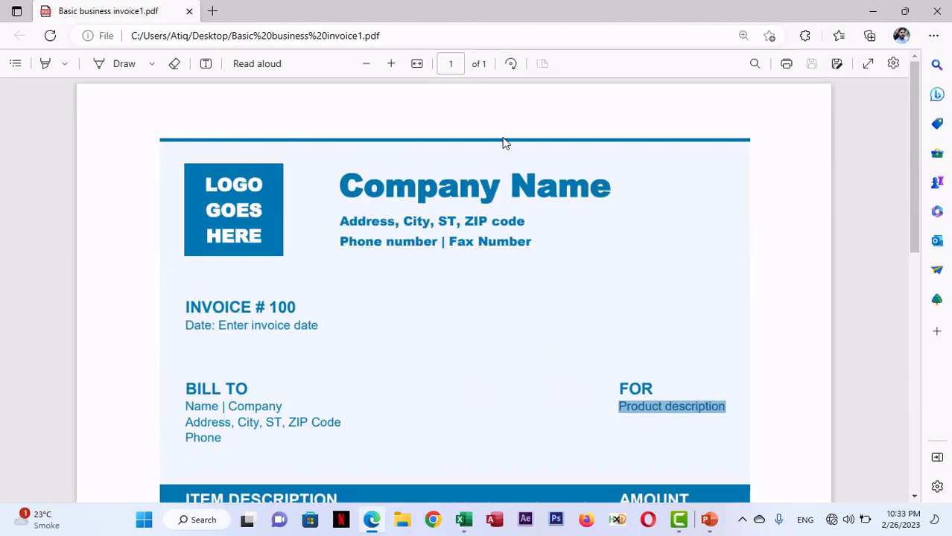
scroll(503, 142, down, 5)
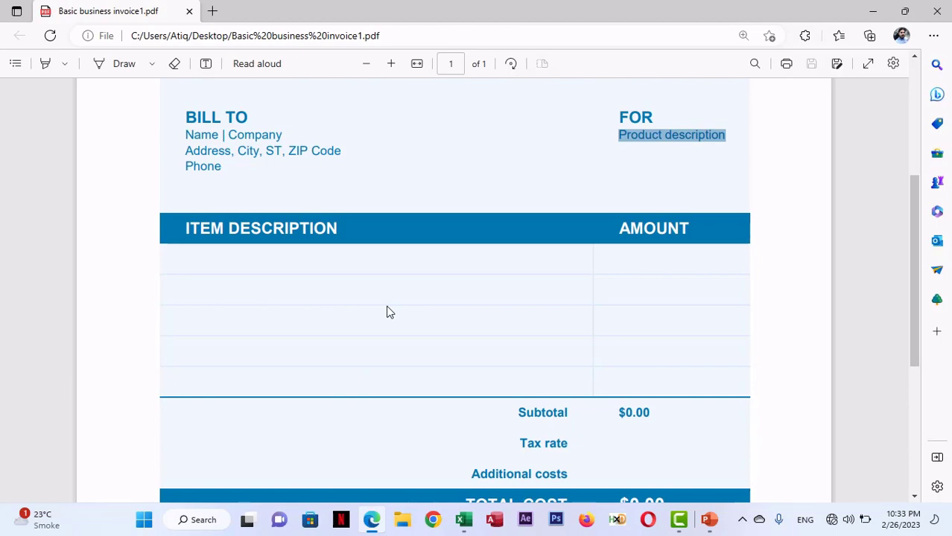
key(alt+Tab)
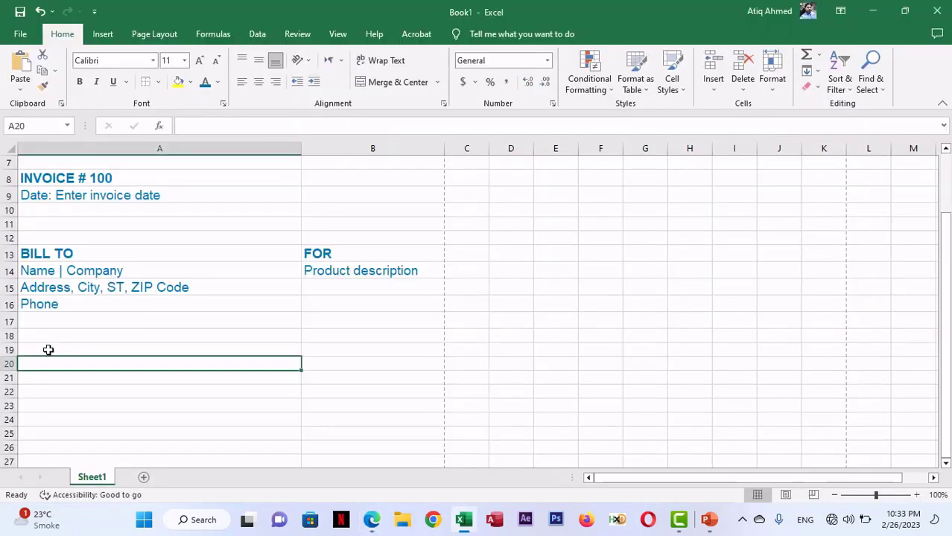
key(alt+Tab)
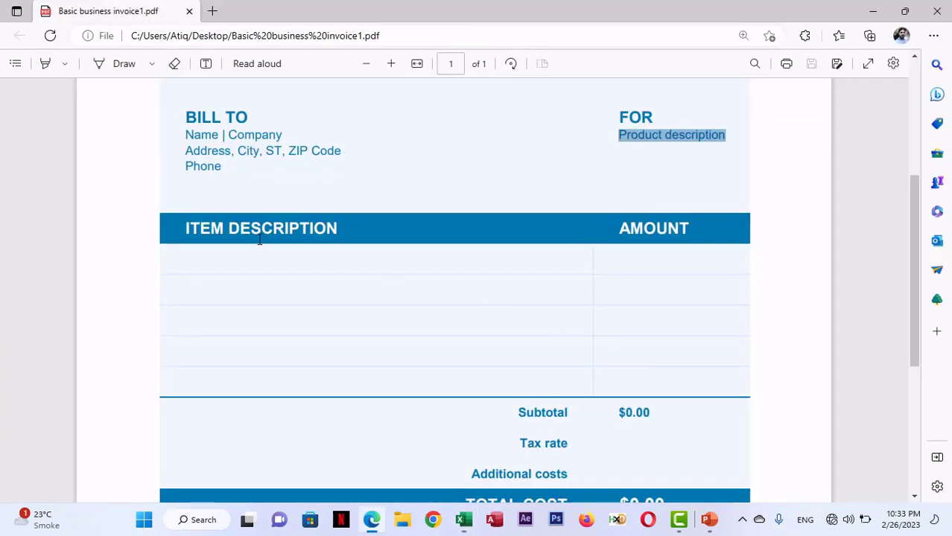
scroll(380, 217, up, 3)
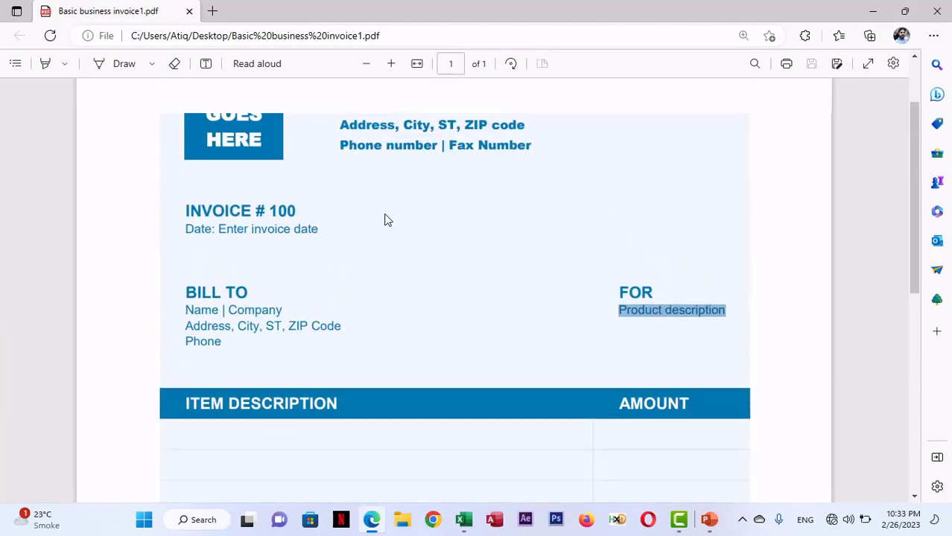
scroll(384, 219, up, 1)
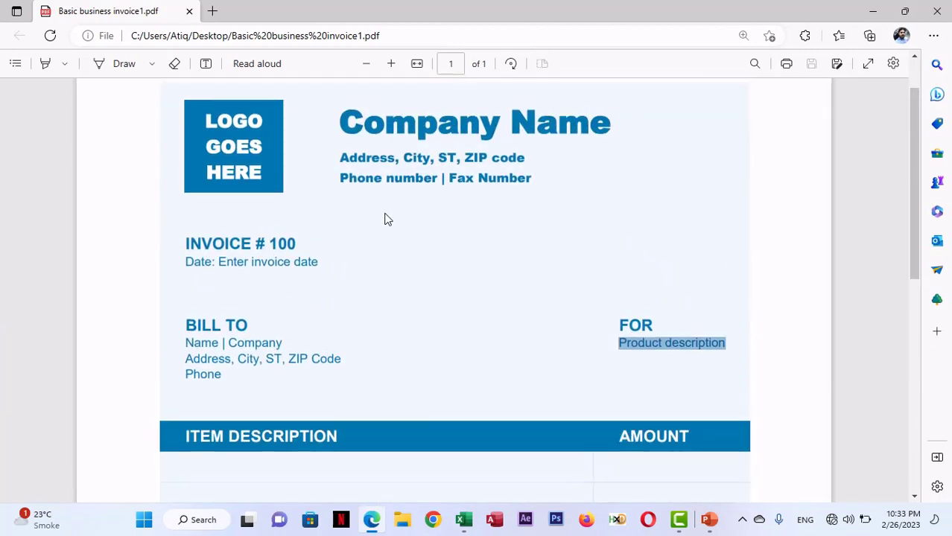
scroll(384, 219, down, 1)
key(alt+Tab)
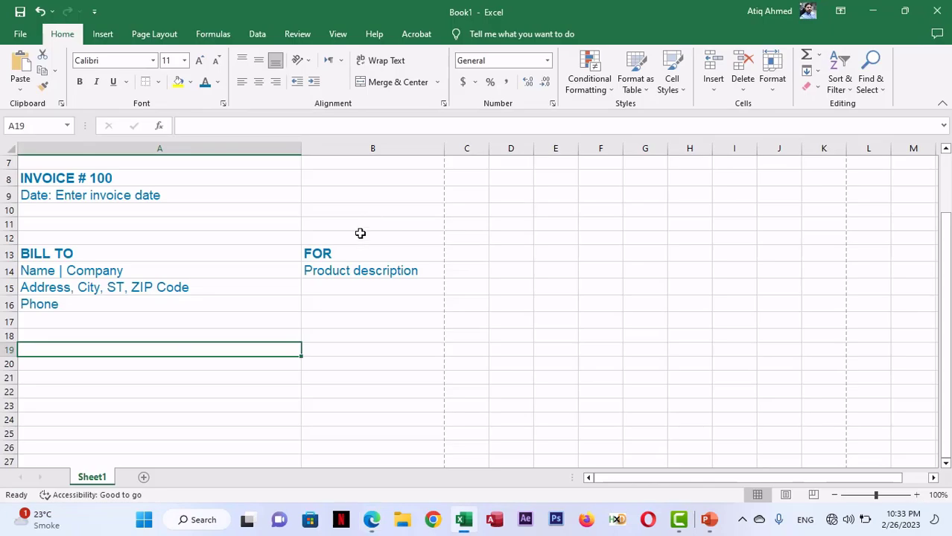
scroll(240, 236, up, 3)
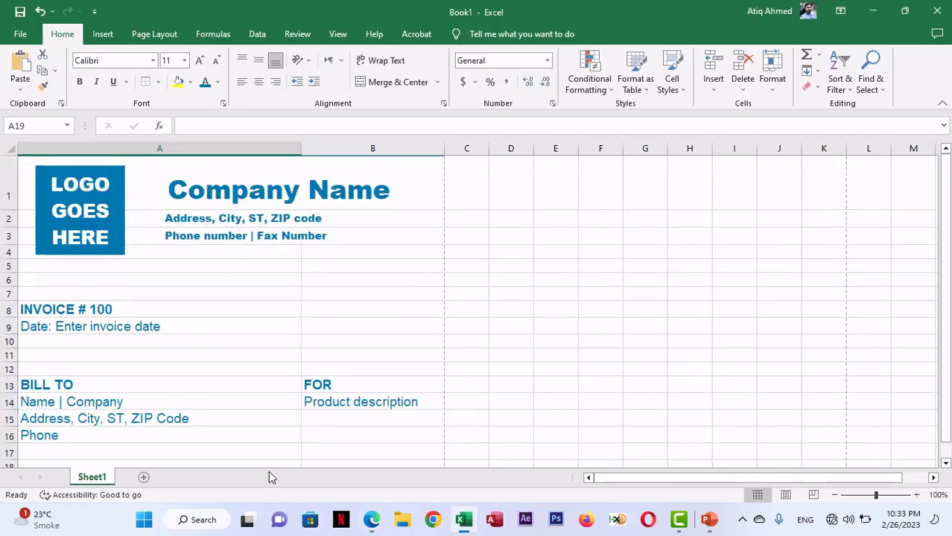
key(alt+Tab)
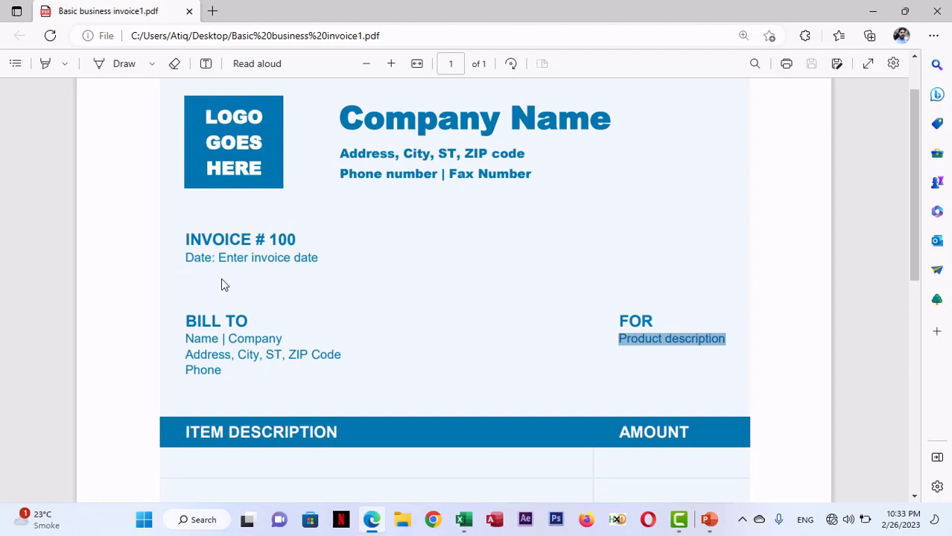
key(alt+Tab)
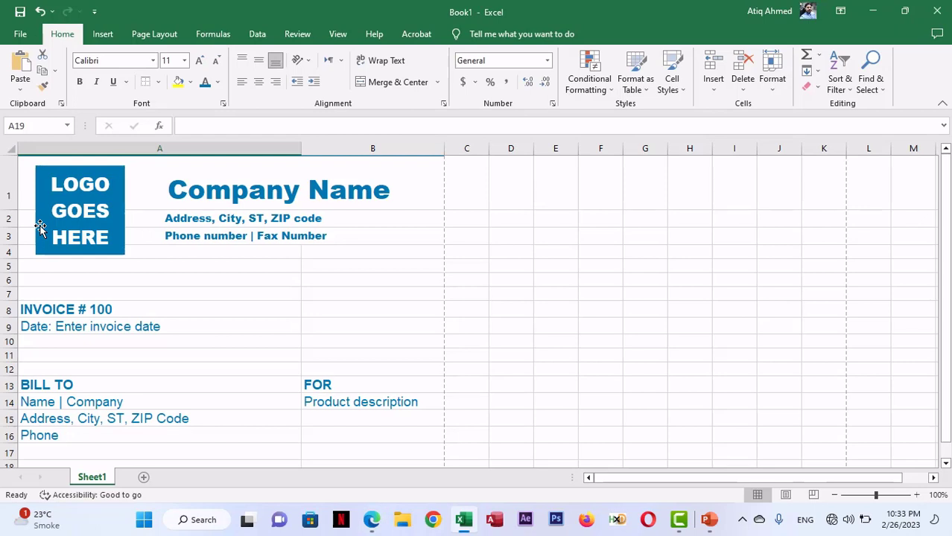
- Try indenting the INVOICE # 100 text in A8 with leading spaces, and remove them again
click(30, 308)
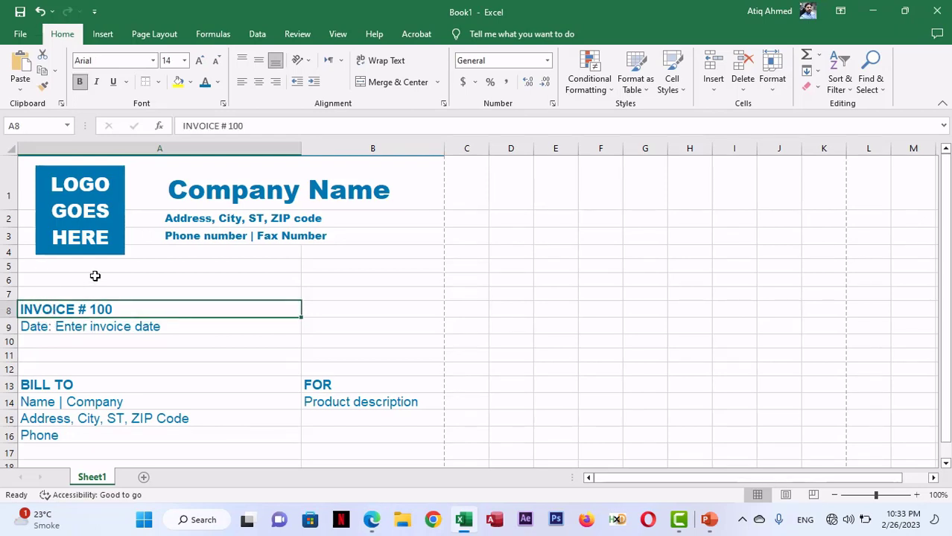
click(183, 128)
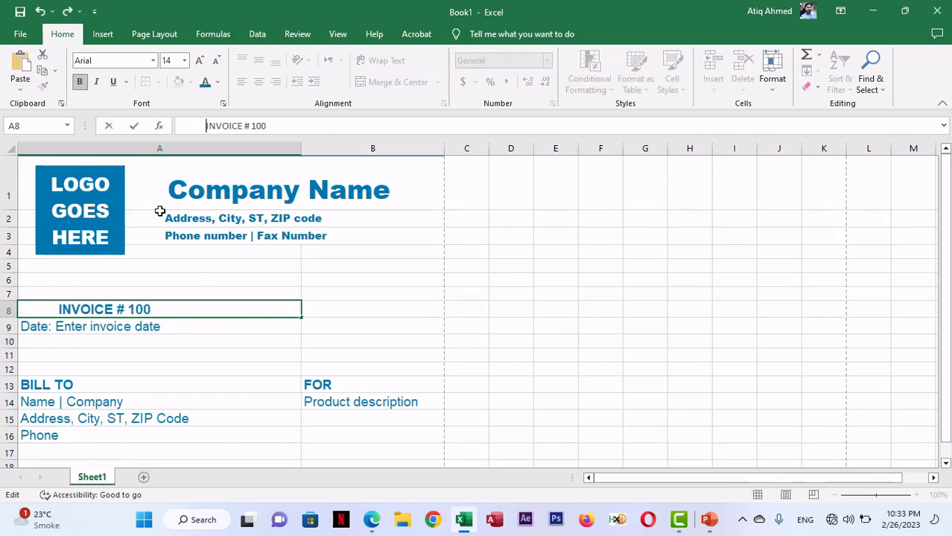
key(BackSpace)
key(BackSpace)
key(BackSpace)
key(BackSpace)
key(BackSpace)
key(BackSpace)
key(BackSpace)
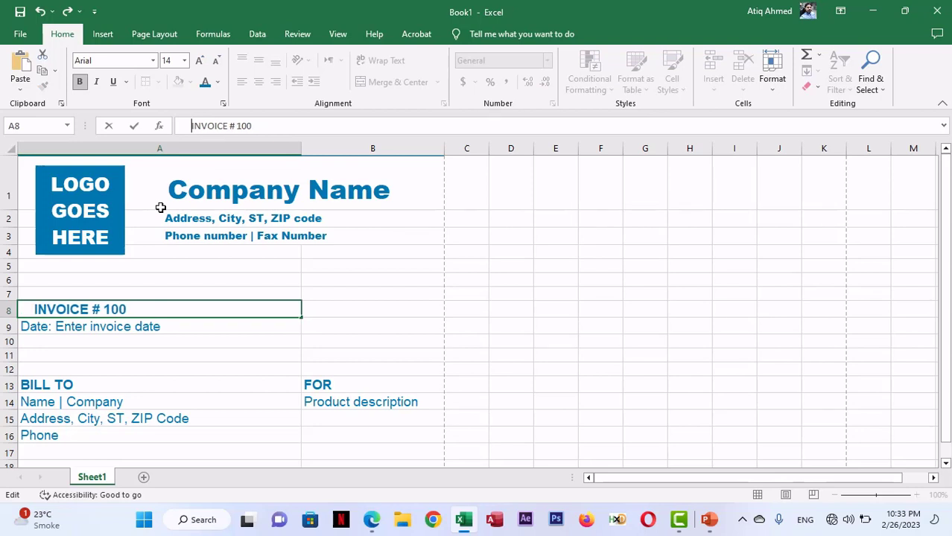
key(BackSpace)
key(BackSpace)
key(BackSpace)
key(BackSpace)
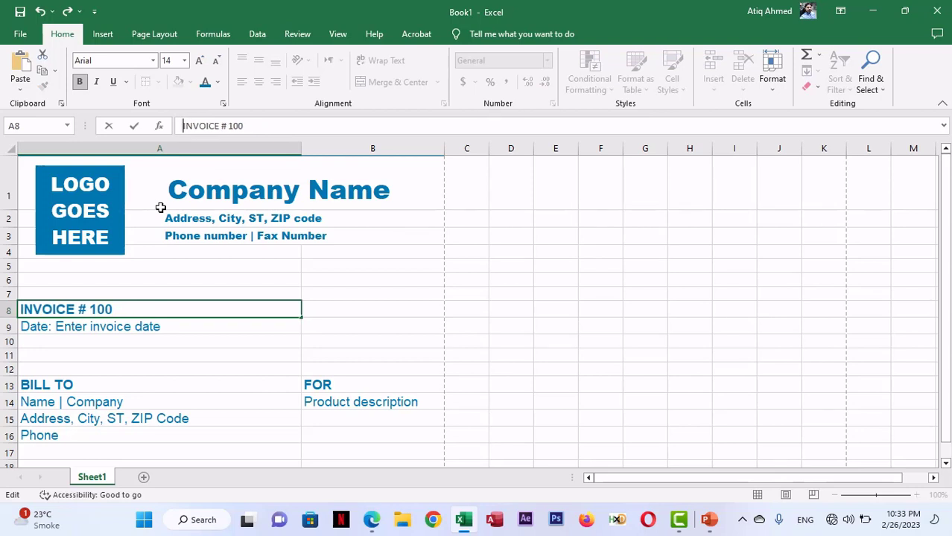
click(447, 322)
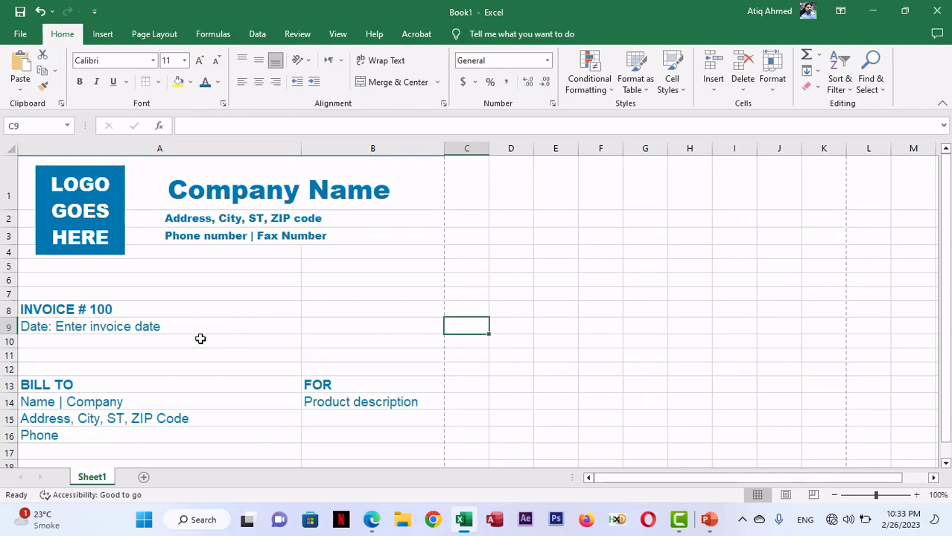
- Increase the indent of A8:A16 by three levels and compare the text alignment with the reference invoice PDF
click(138, 308)
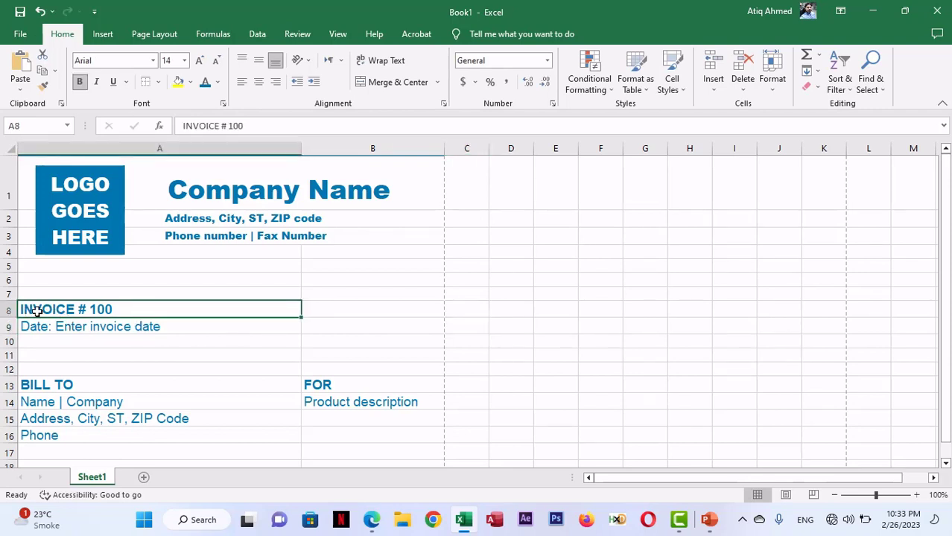
drag(123, 309, 119, 439)
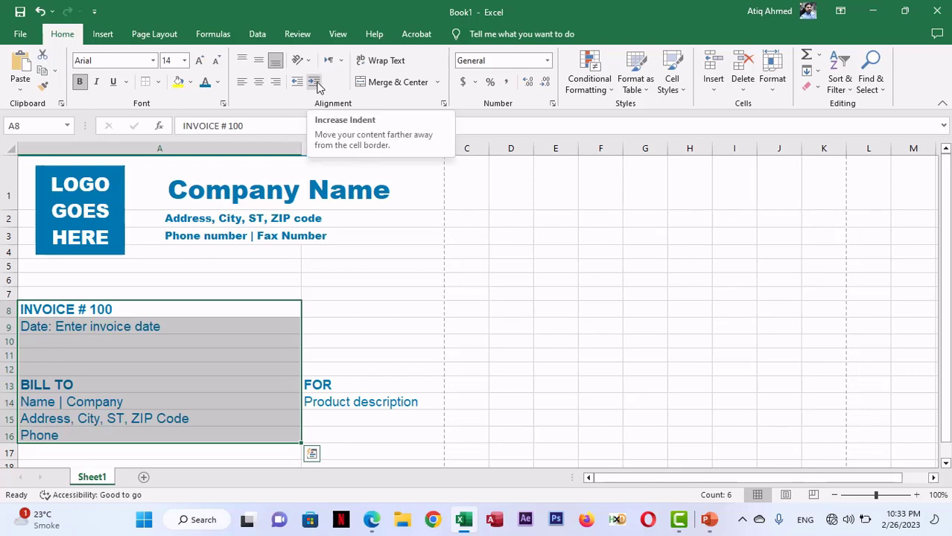
click(300, 86)
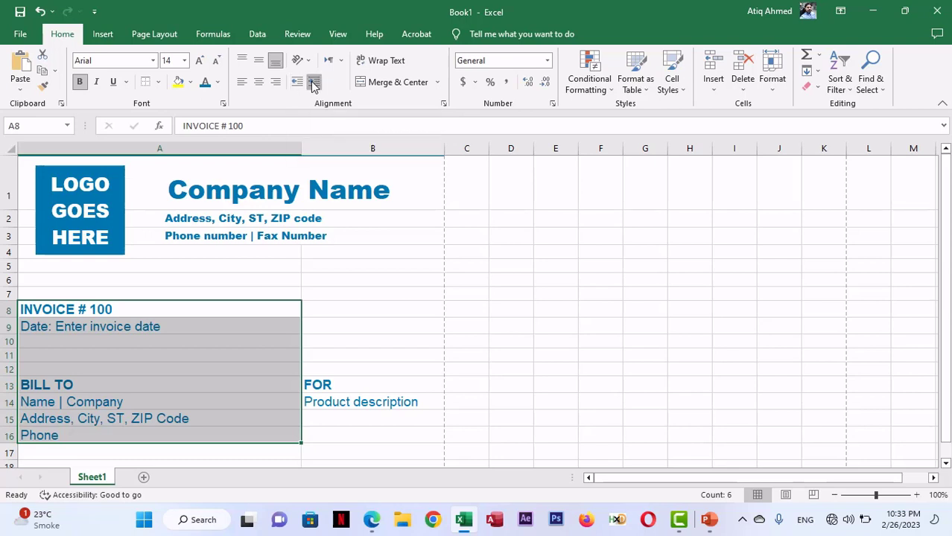
click(313, 83)
click(312, 85)
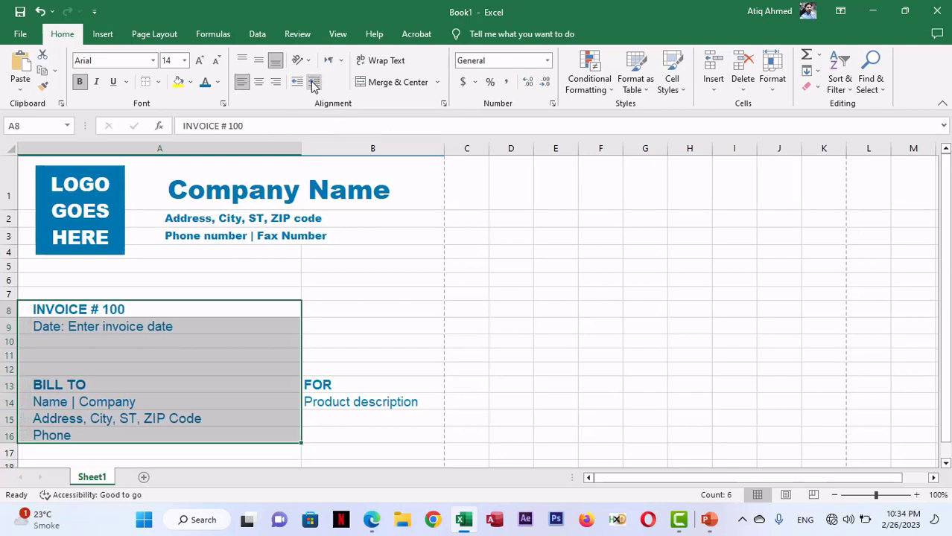
click(313, 86)
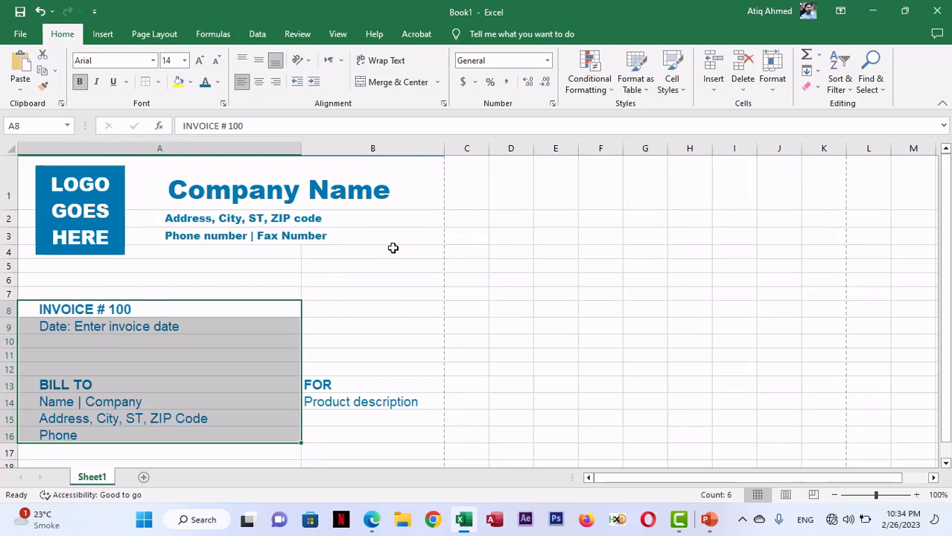
key(alt+Tab)
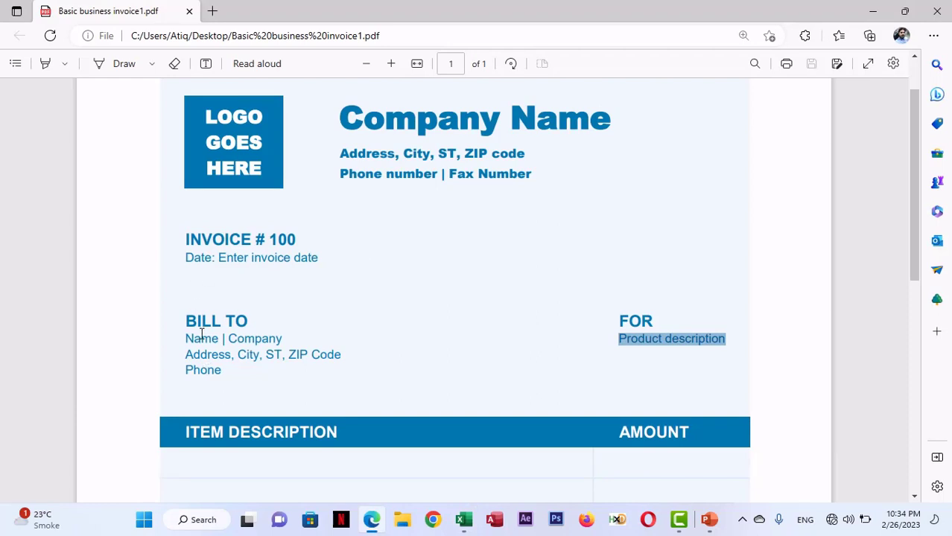
key(alt+Tab)
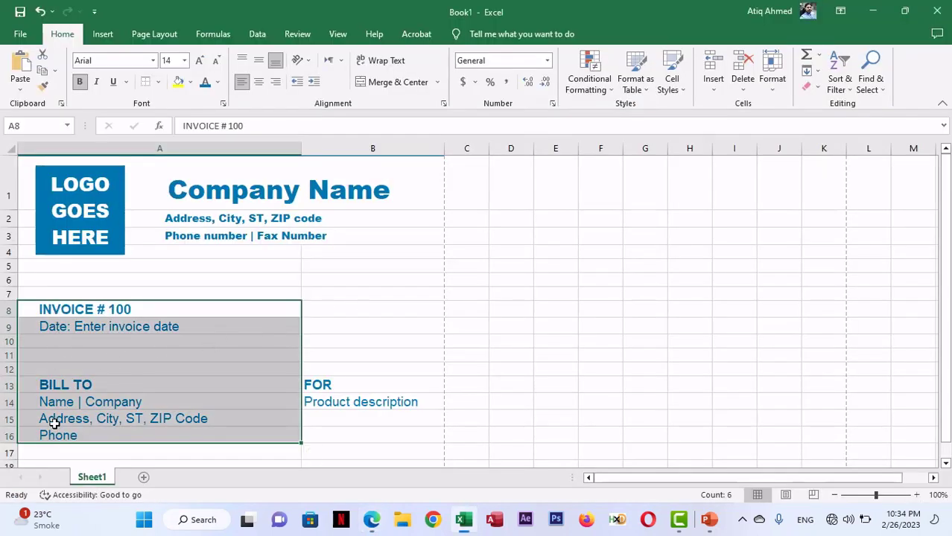
- Nudge the logo rectangle slightly to the right so its left edge lines up with the indented invoice text below it
click(77, 195)
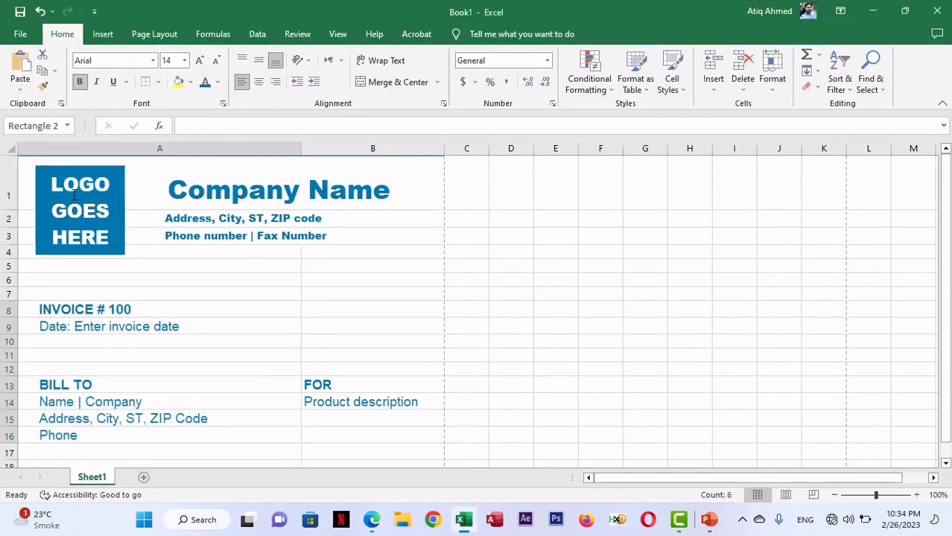
click(225, 307)
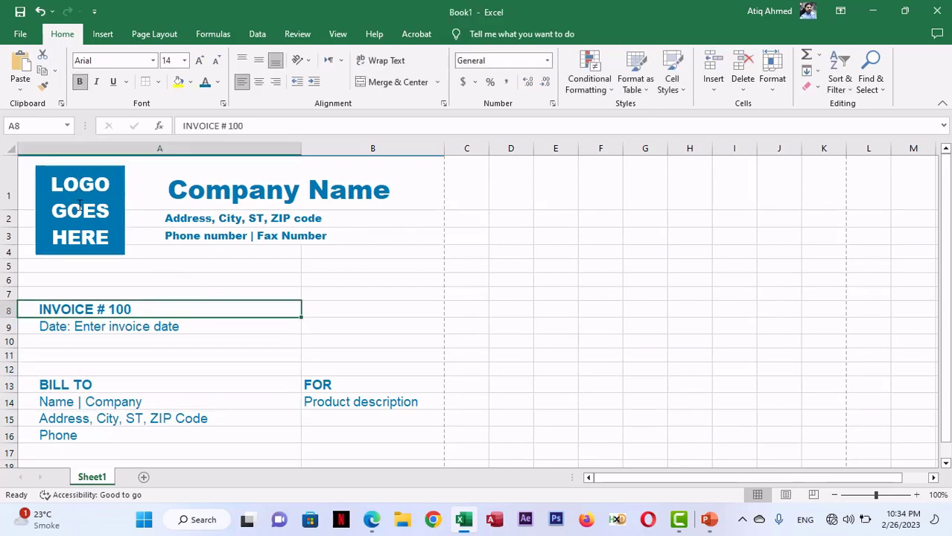
click(79, 195)
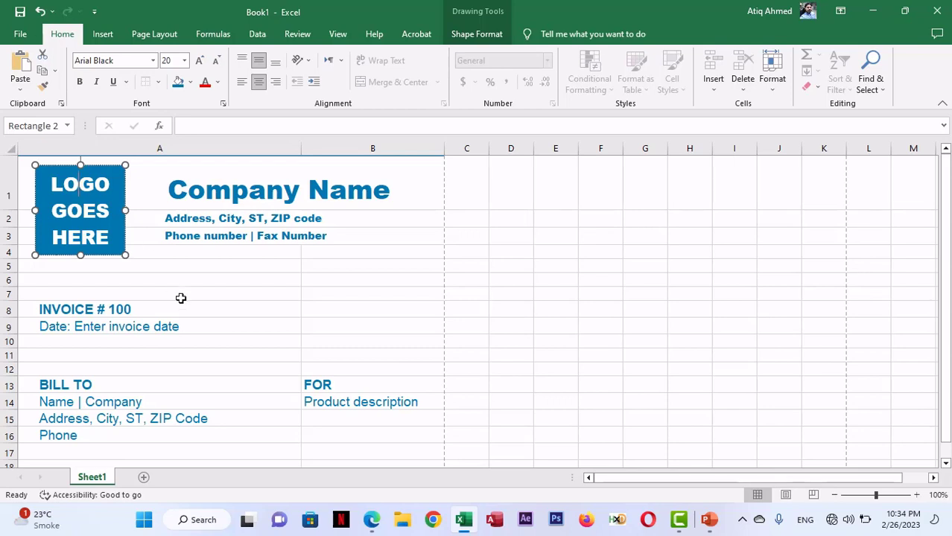
key(Escape)
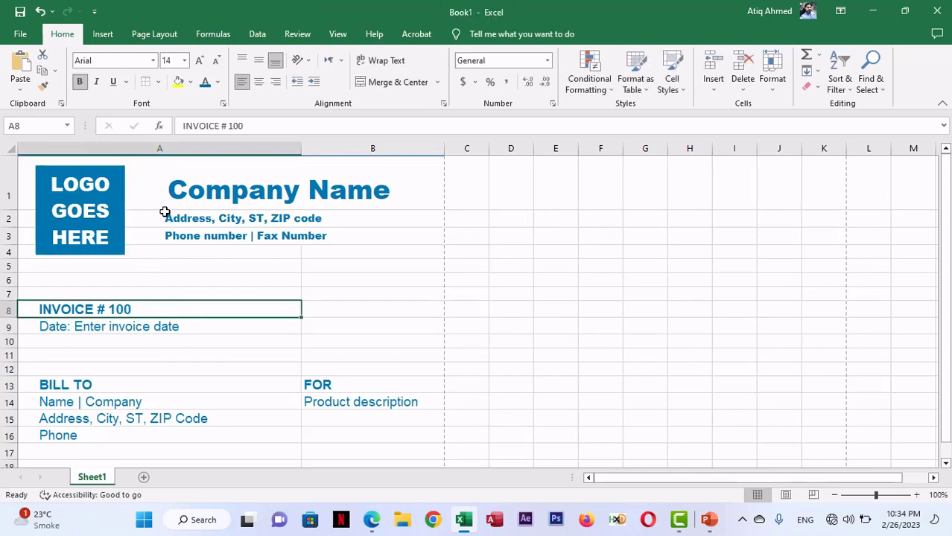
click(124, 189)
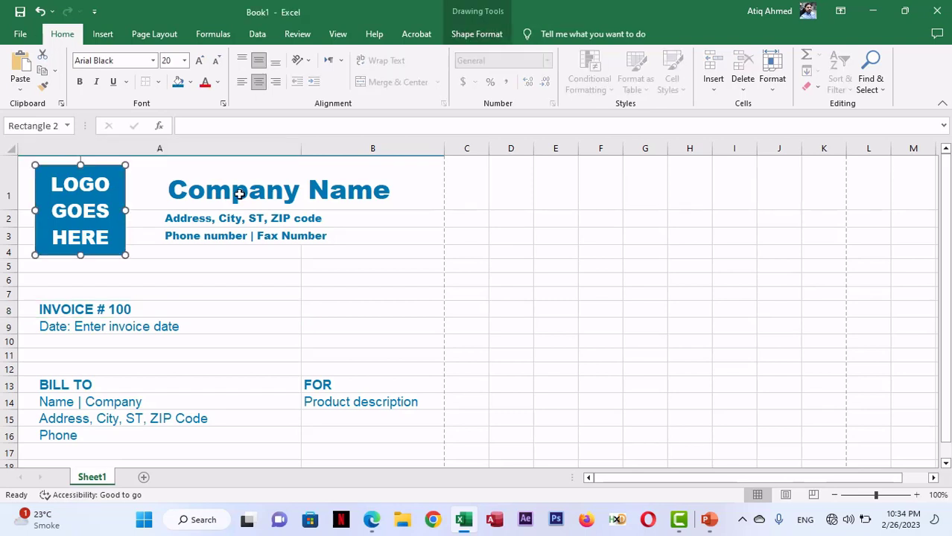
key(Right)
key(Right)
key(Right)
key(Right)
key(Right)
key(Right)
key(Right)
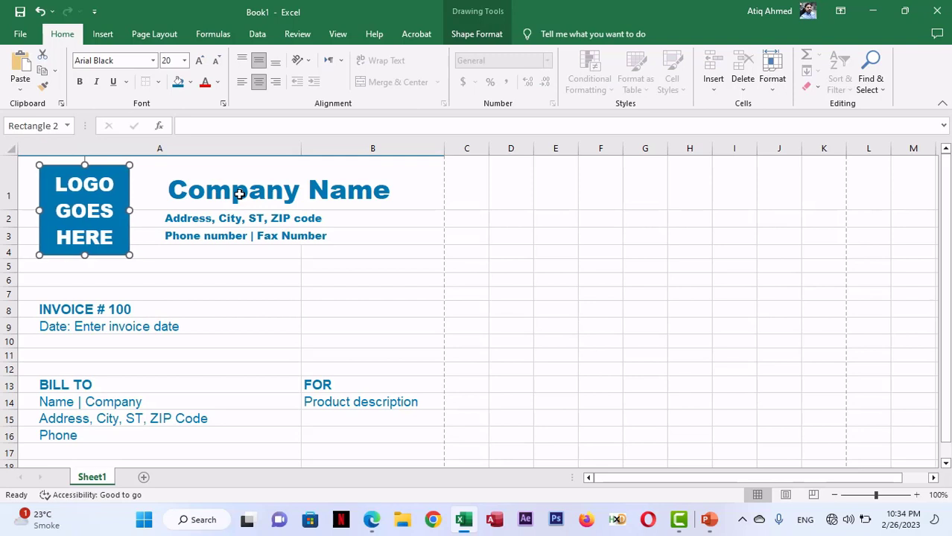
click(235, 317)
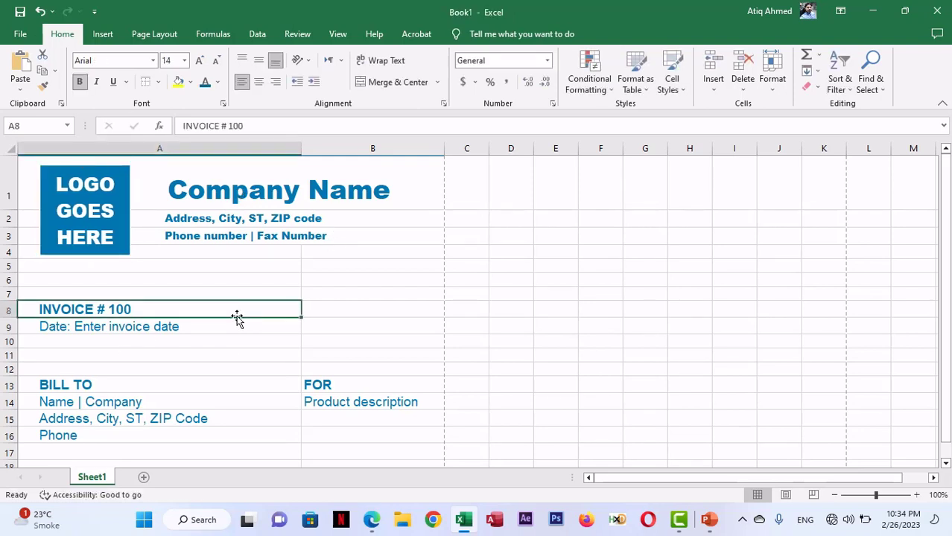
click(126, 171)
key(Right)
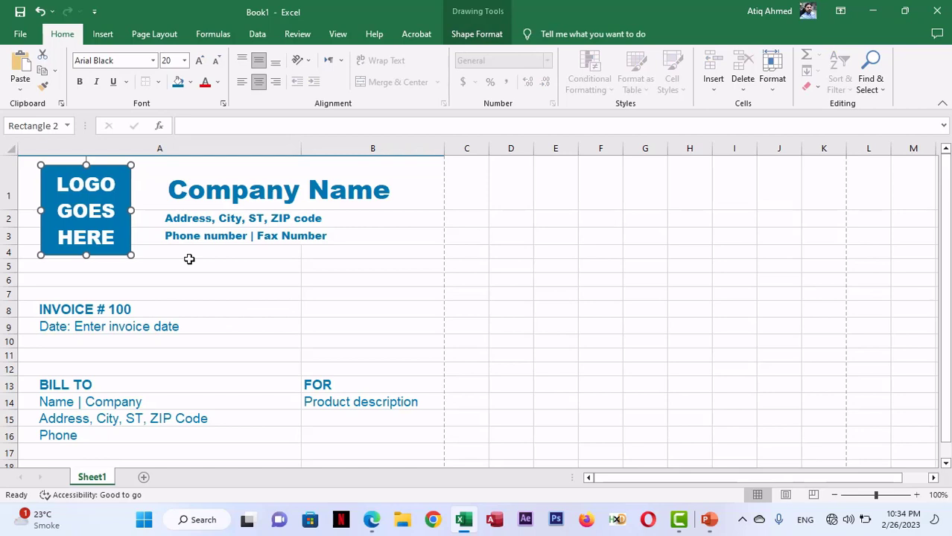
key(Left)
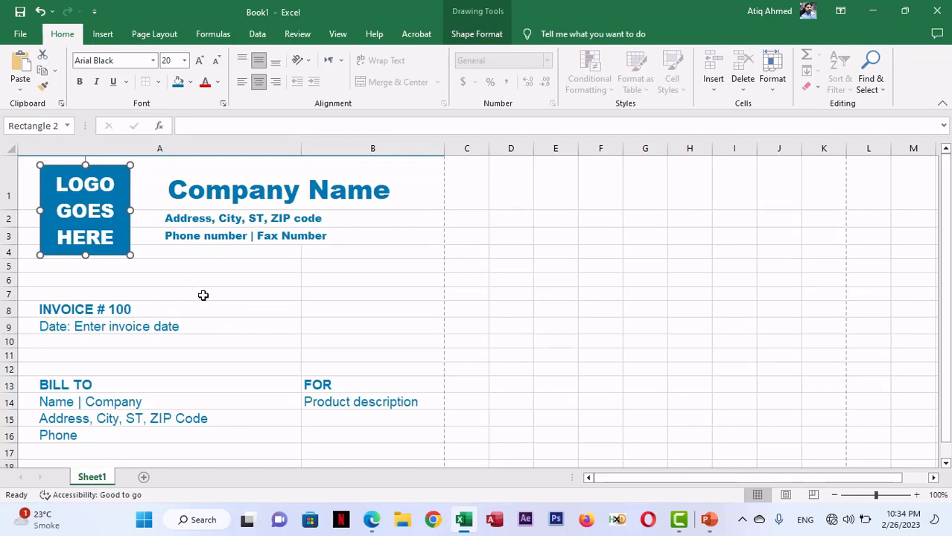
click(202, 295)
- Compare the gap between the BILL TO section and the ITEM DESCRIPTION header in the reference invoice PDF with the sheet's rows
scroll(159, 295, down, 1)
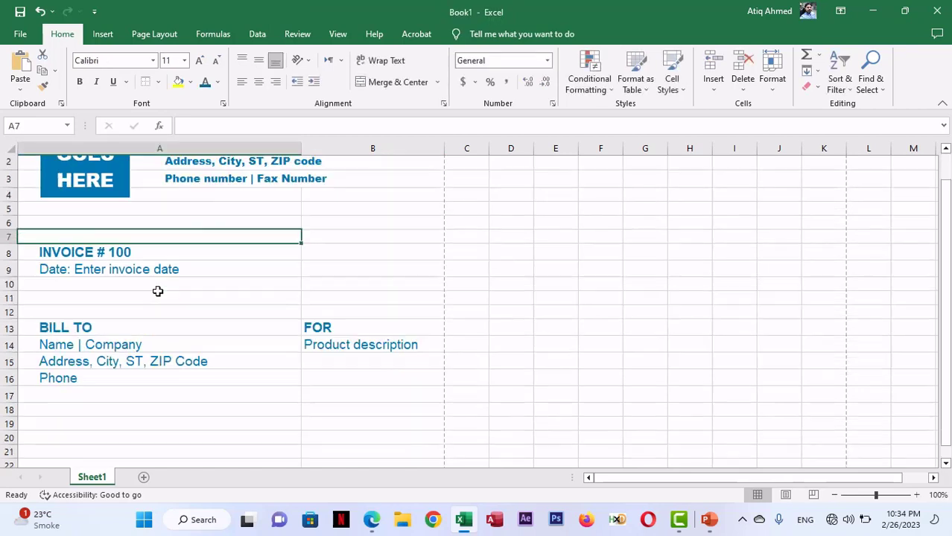
scroll(158, 291, up, 3)
scroll(158, 292, down, 4)
scroll(158, 291, up, 3)
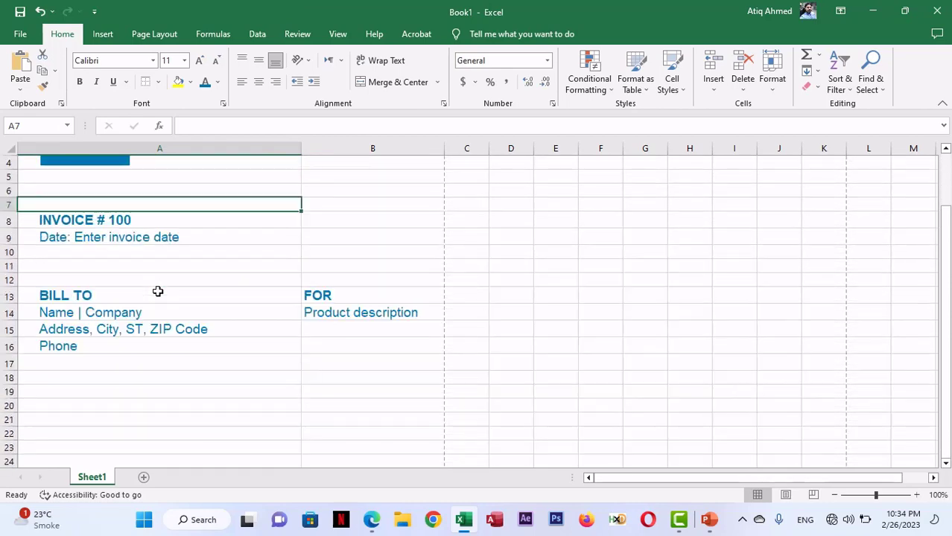
key(alt+Tab)
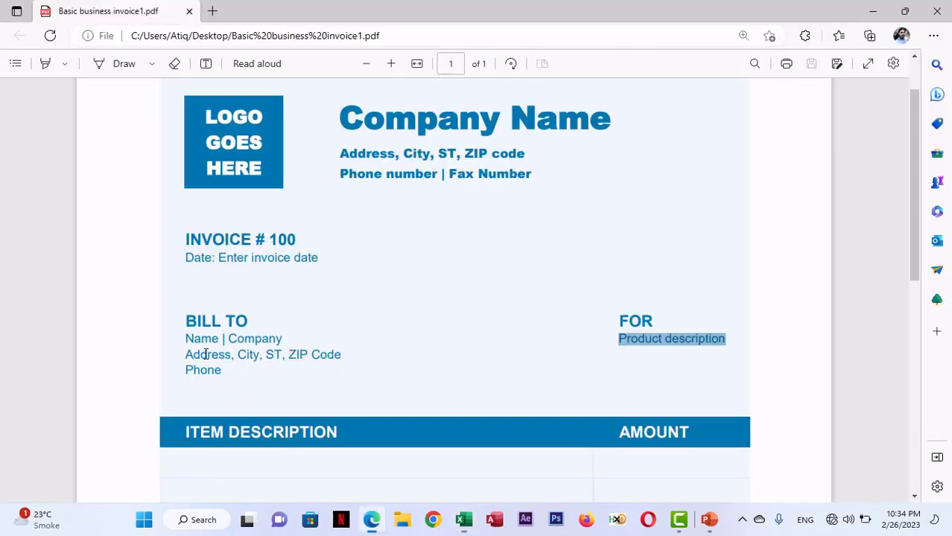
scroll(272, 318, down, 3)
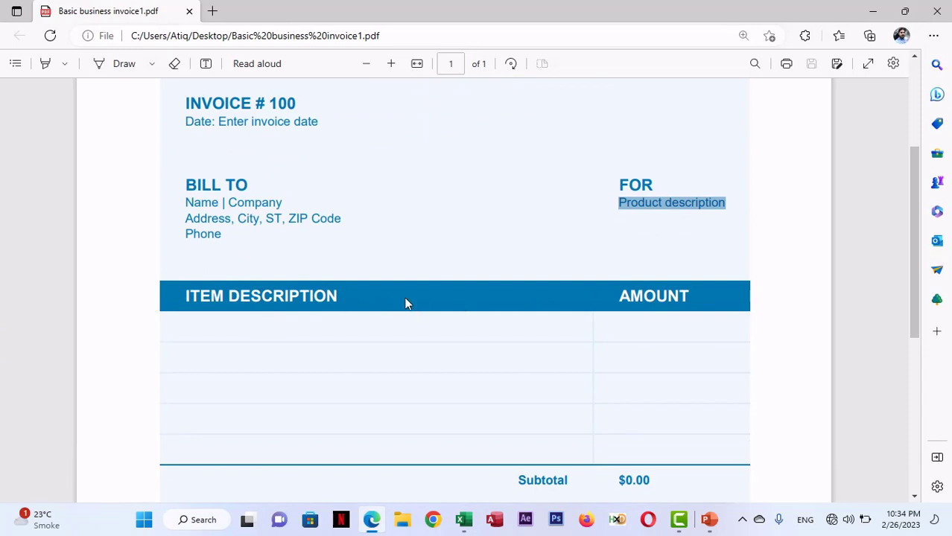
key(alt+Tab)
scroll(119, 357, down, 2)
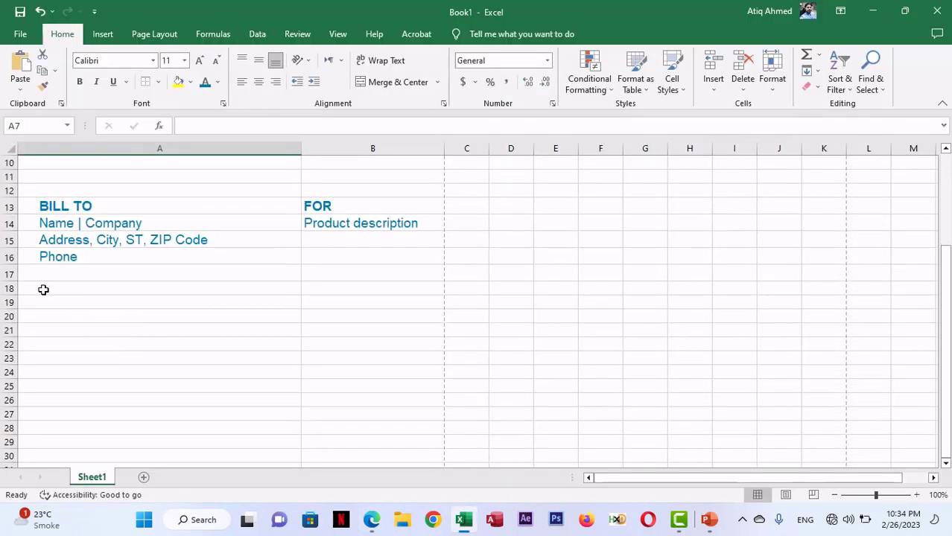
click(44, 287)
drag(102, 289, 396, 294)
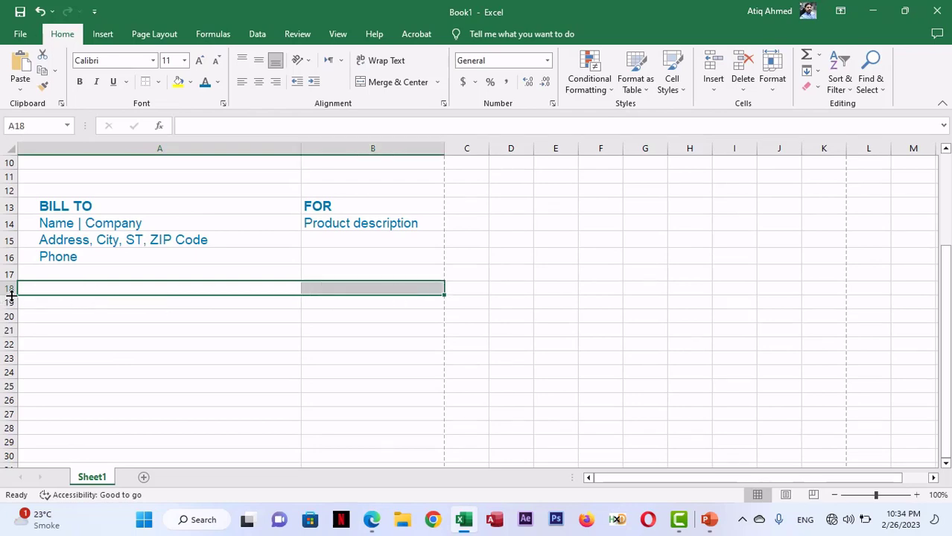
key(alt+Tab)
key(alt+Tab)
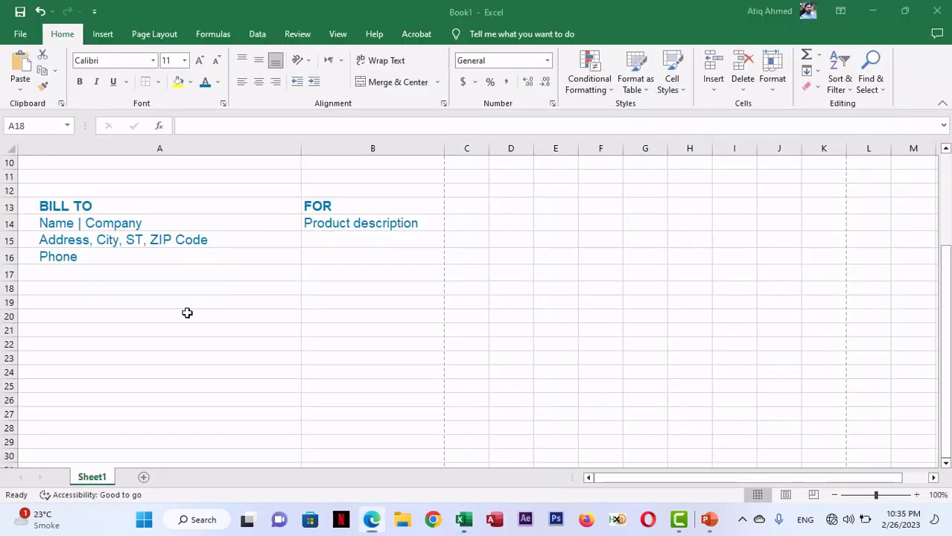
- Fill A20:B20 with the recently used blue as the item table's header band
click(57, 306)
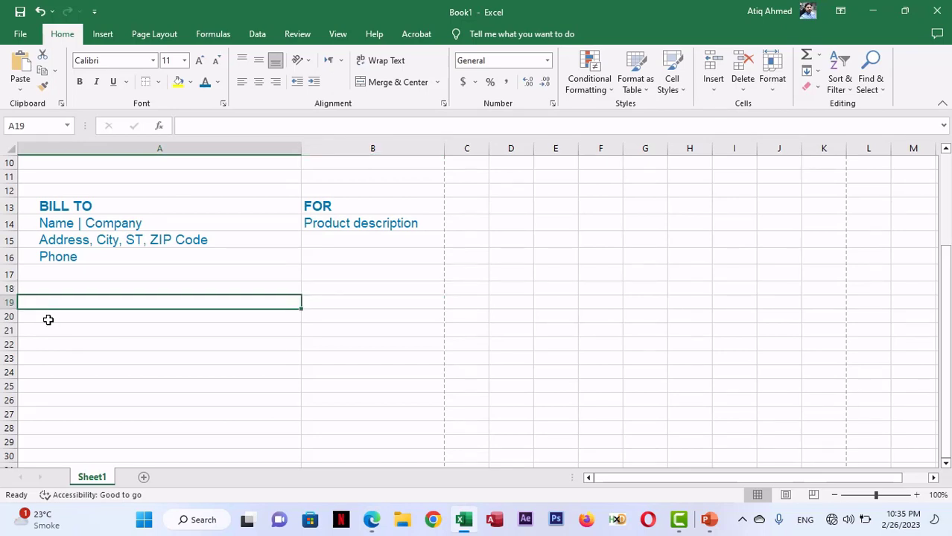
drag(47, 319, 360, 319)
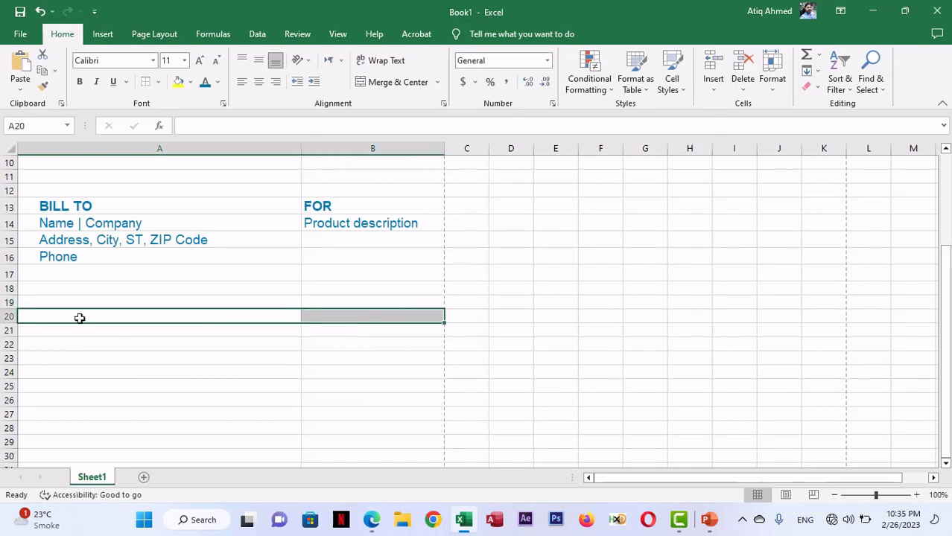
click(190, 82)
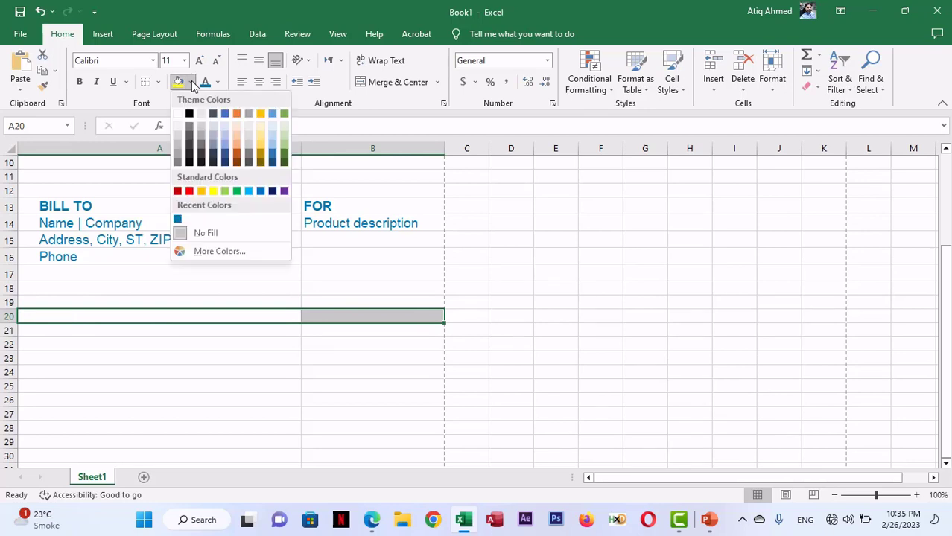
click(178, 219)
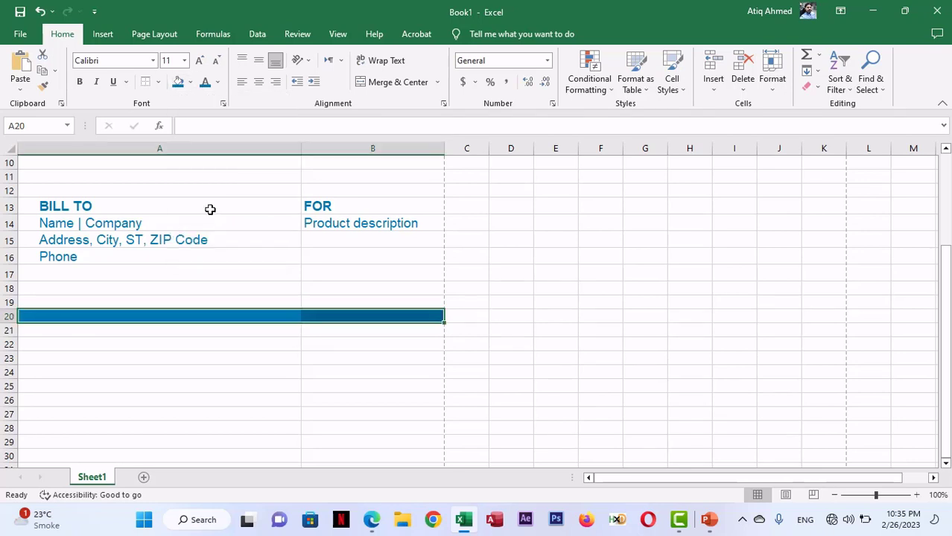
click(162, 372)
- Count the item rows below the header in the reference invoice PDF and match them against the sheet's rows under the row 20 band
click(53, 318)
scroll(189, 314, down, 2)
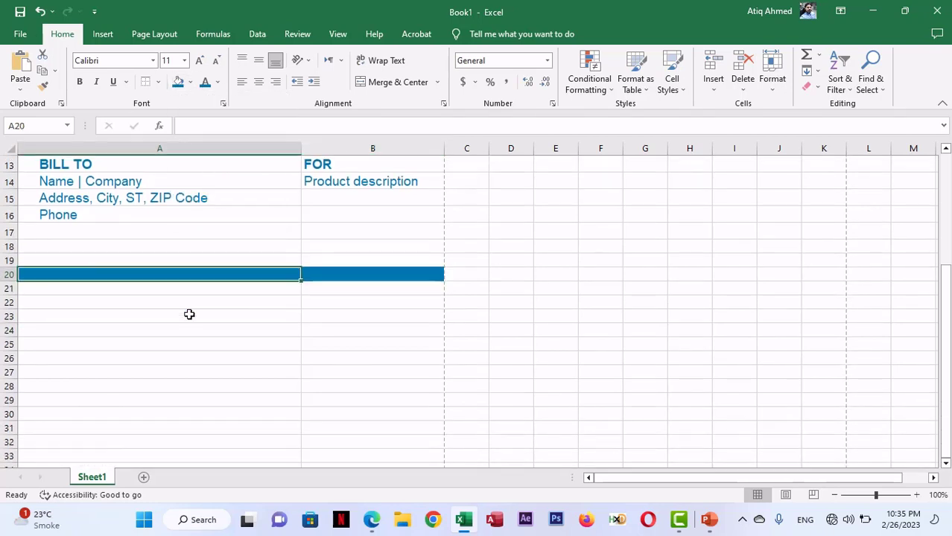
drag(15, 224, 15, 267)
key(alt+Tab)
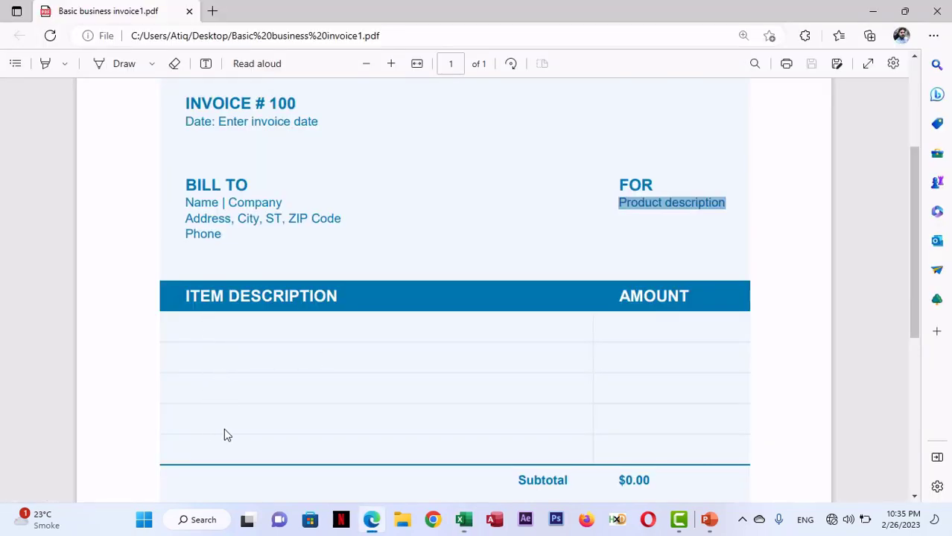
key(alt+Tab)
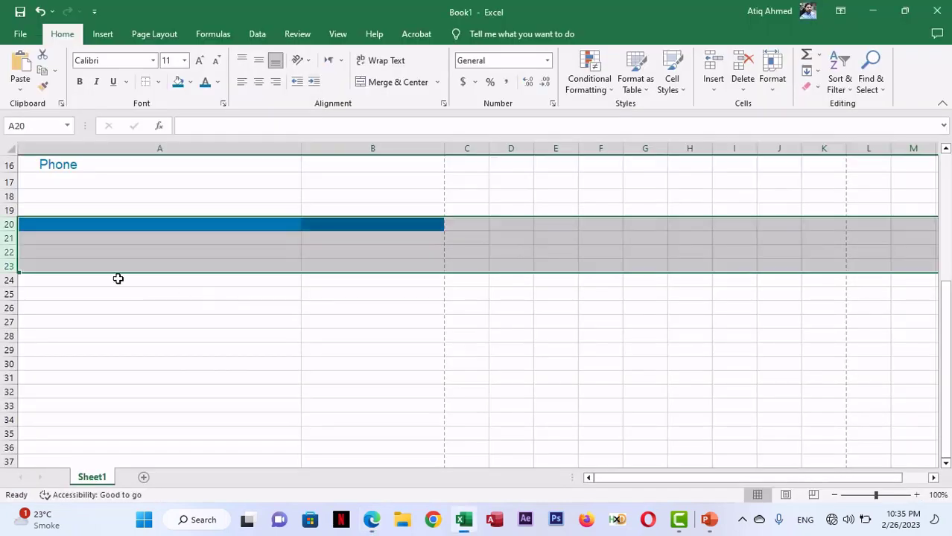
click(65, 224)
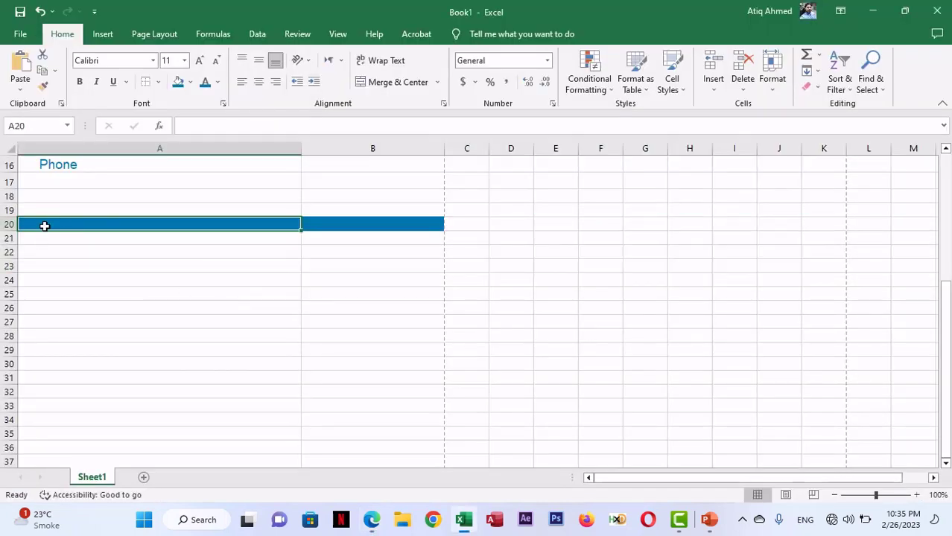
click(8, 224)
click(9, 239)
click(9, 251)
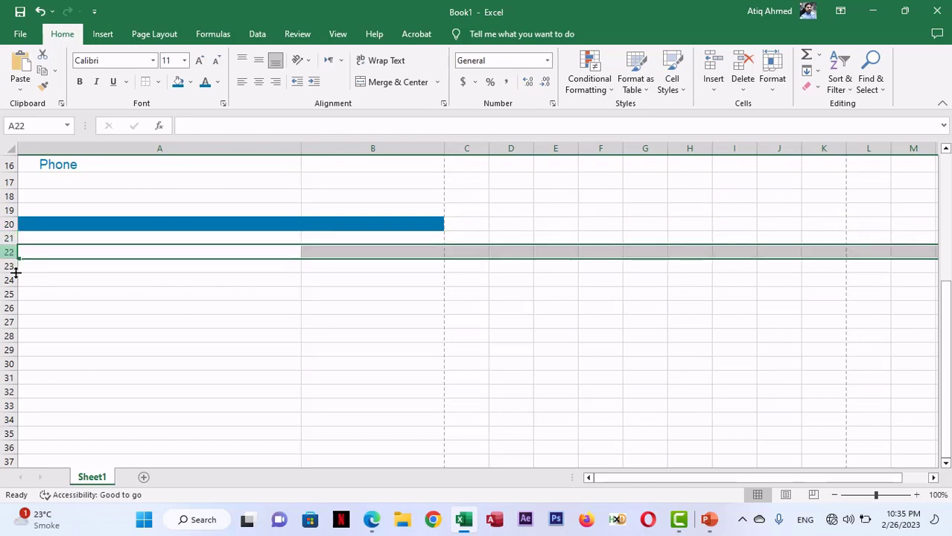
click(9, 266)
click(7, 282)
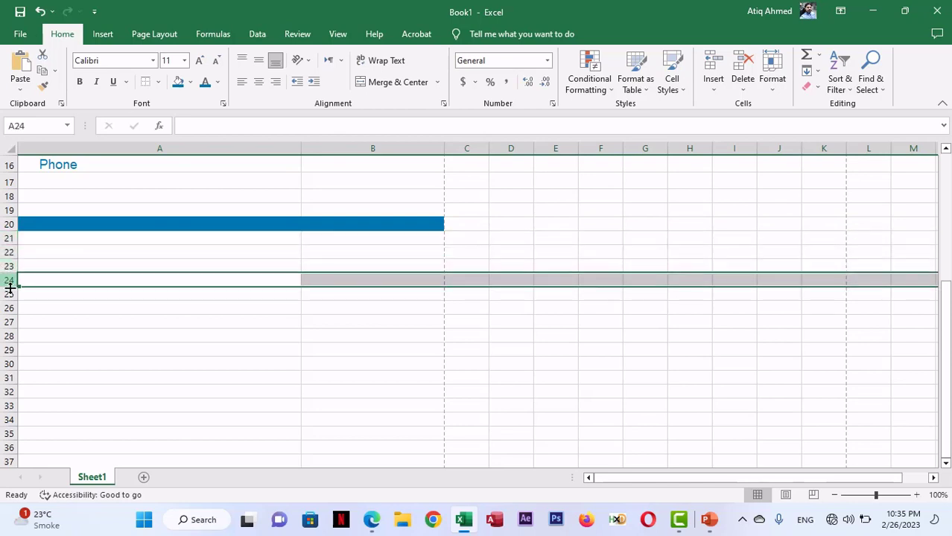
click(8, 295)
key(alt+Tab)
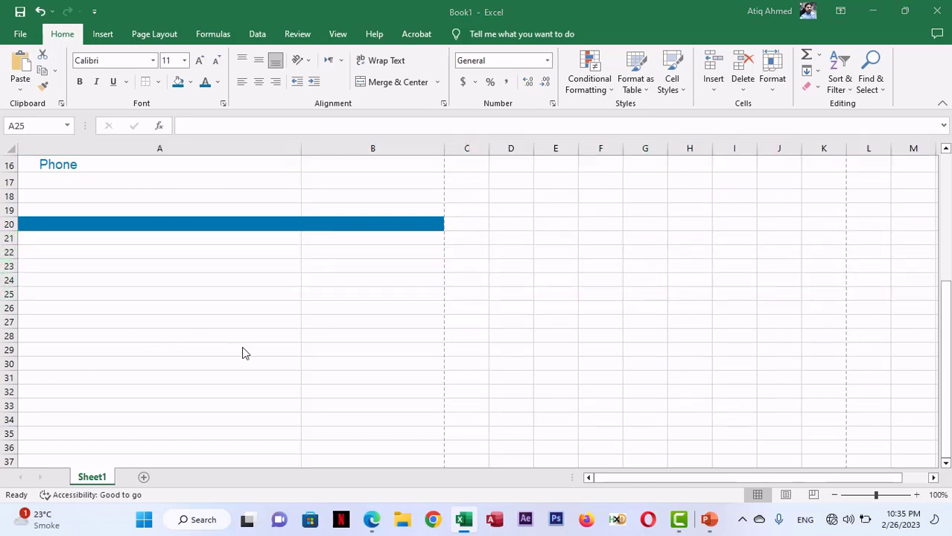
key(alt+Tab)
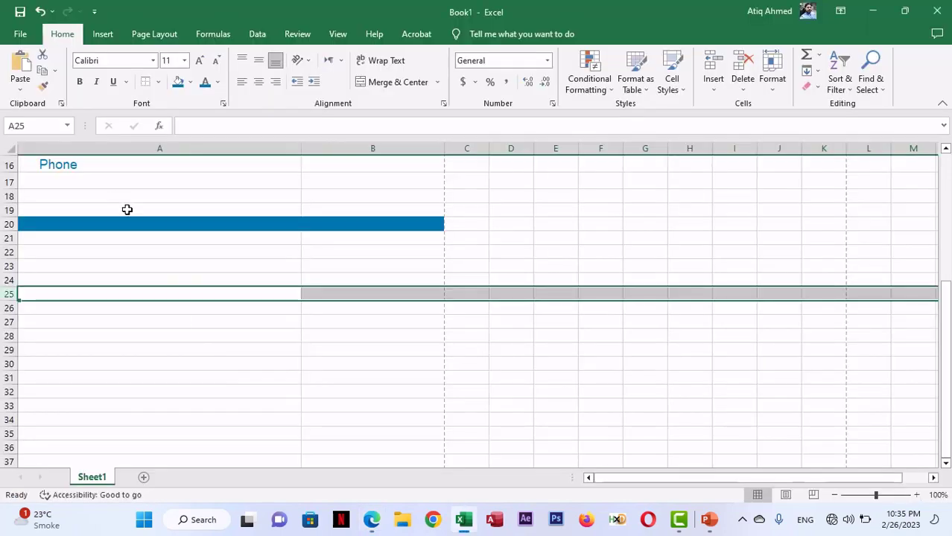
- Recheck the reference item table and count rows 21 to 25 in the sheet to locate where the table's closing line belongs
click(66, 293)
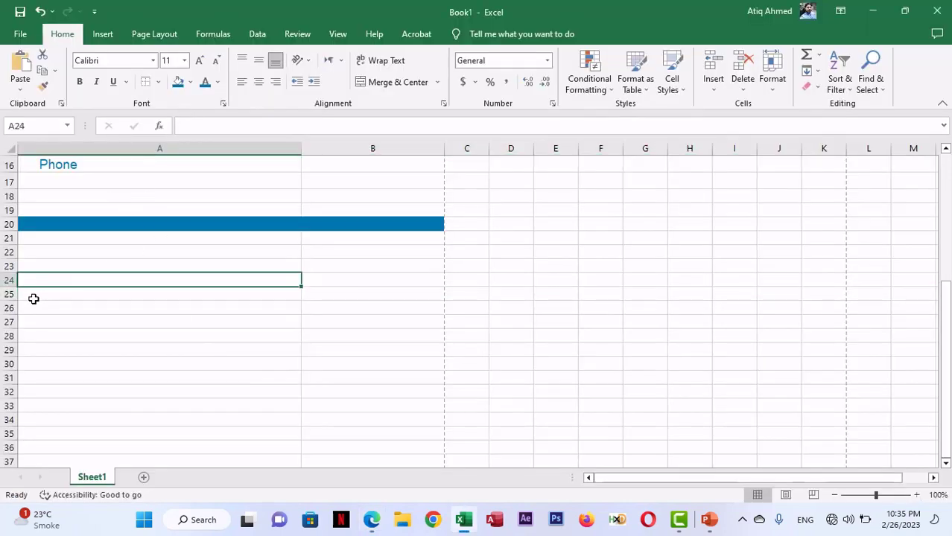
drag(132, 299, 358, 293)
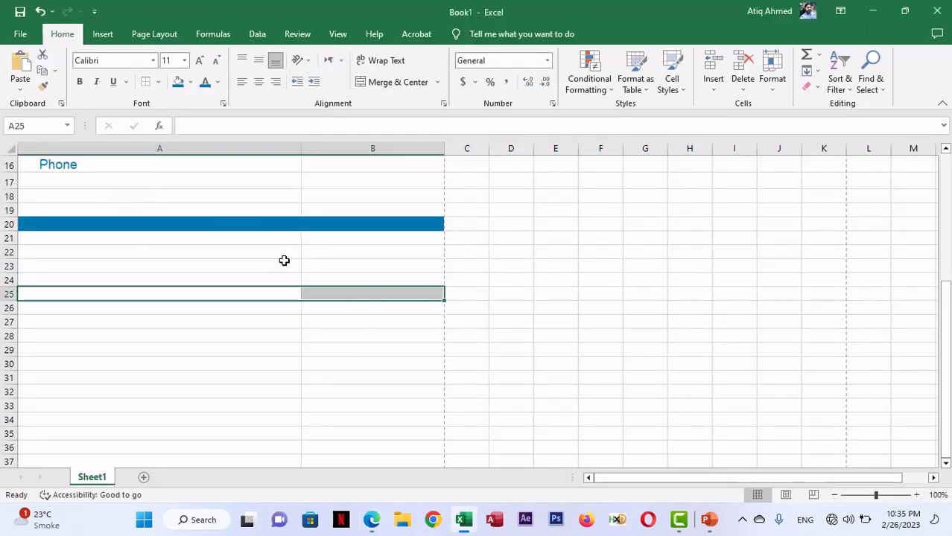
key(alt+Tab)
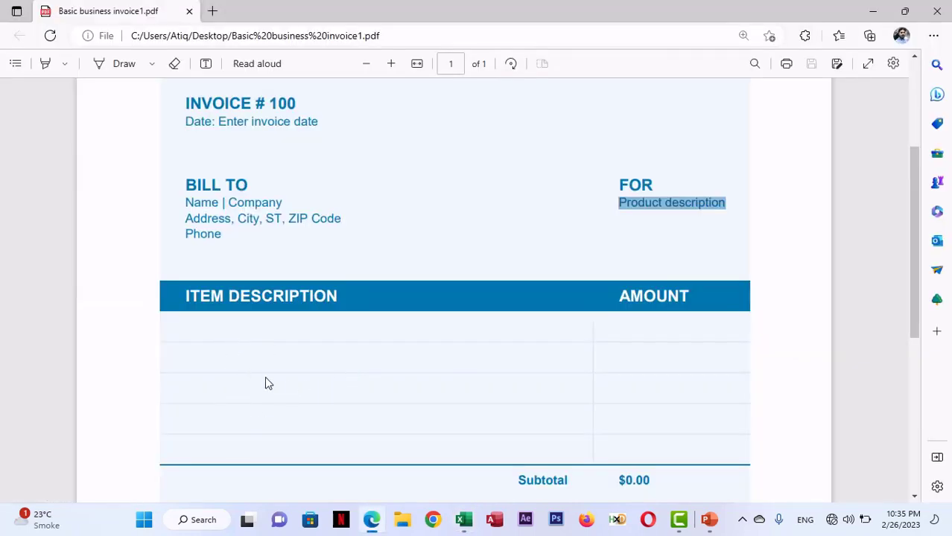
key(alt+Tab)
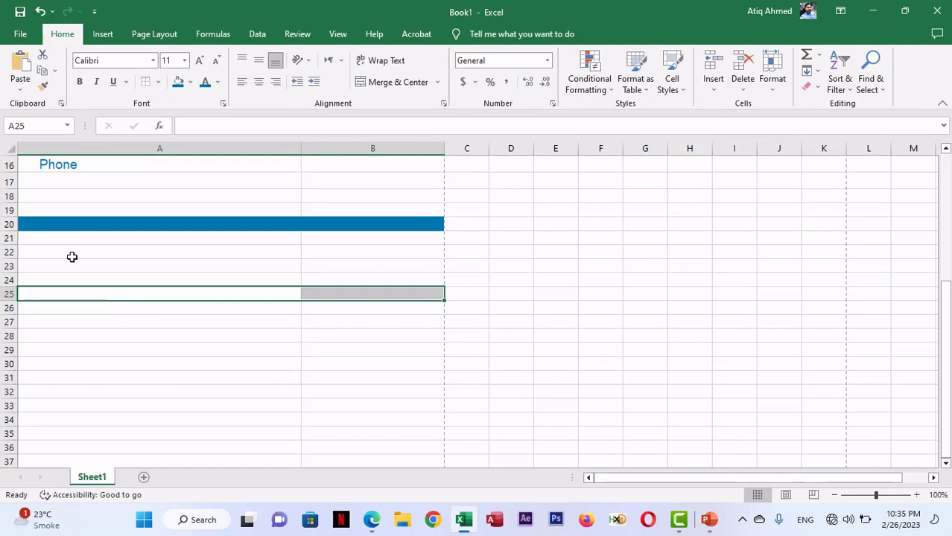
click(46, 239)
click(54, 252)
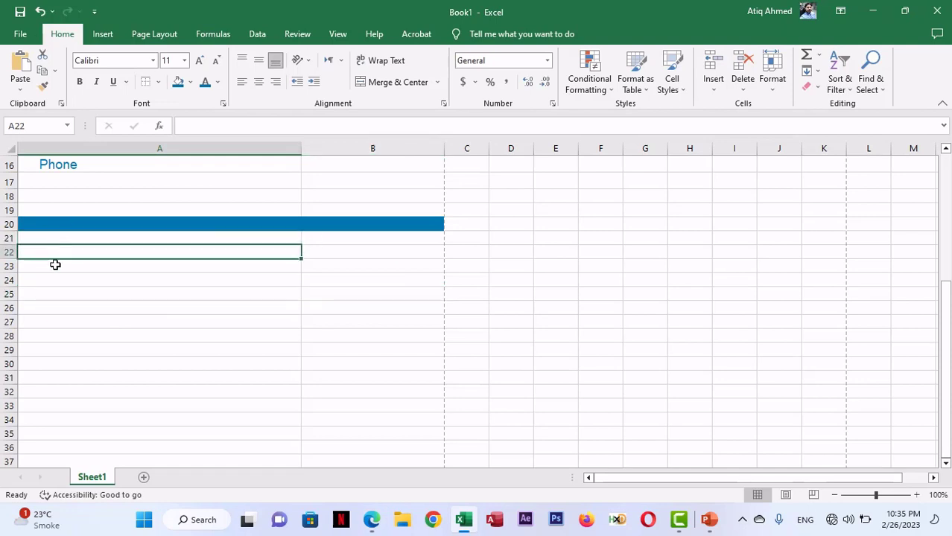
click(52, 266)
click(48, 280)
click(45, 294)
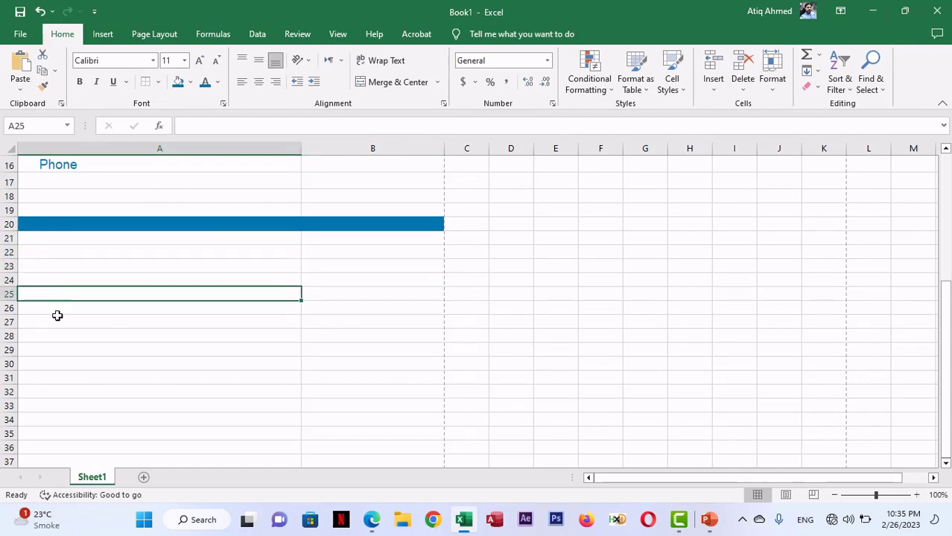
click(49, 308)
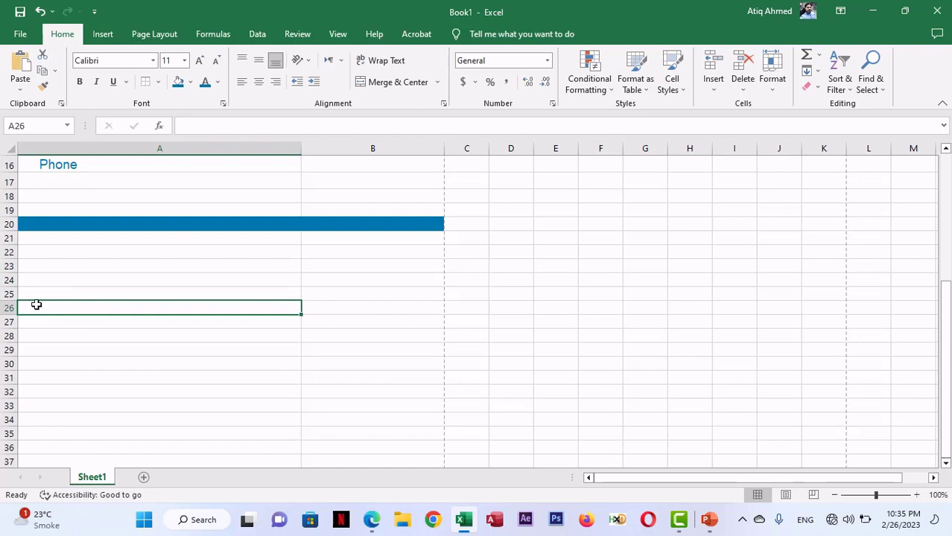
- Apply a thick blue top border to A26:B26 and compare it with the table's closing line in the reference PDF
drag(35, 304, 319, 306)
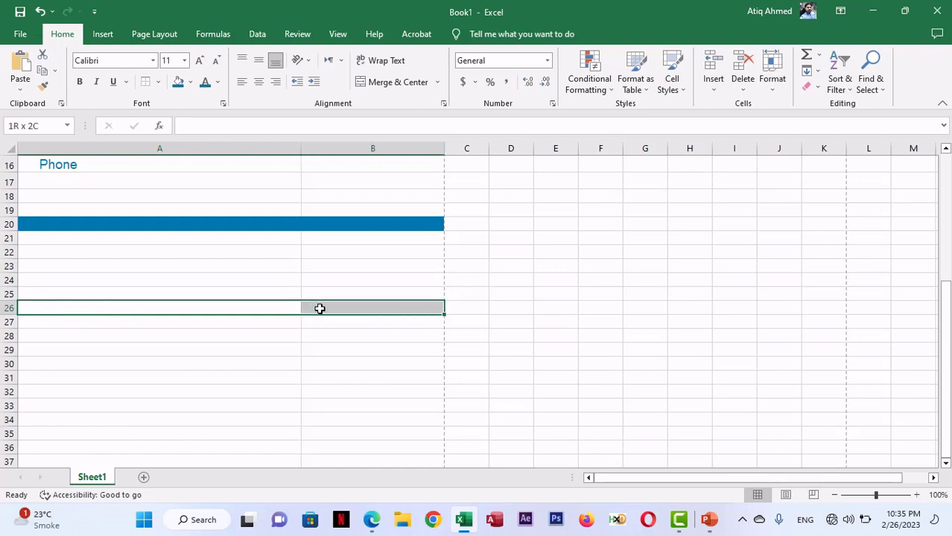
click(146, 82)
click(138, 269)
key(alt+Tab)
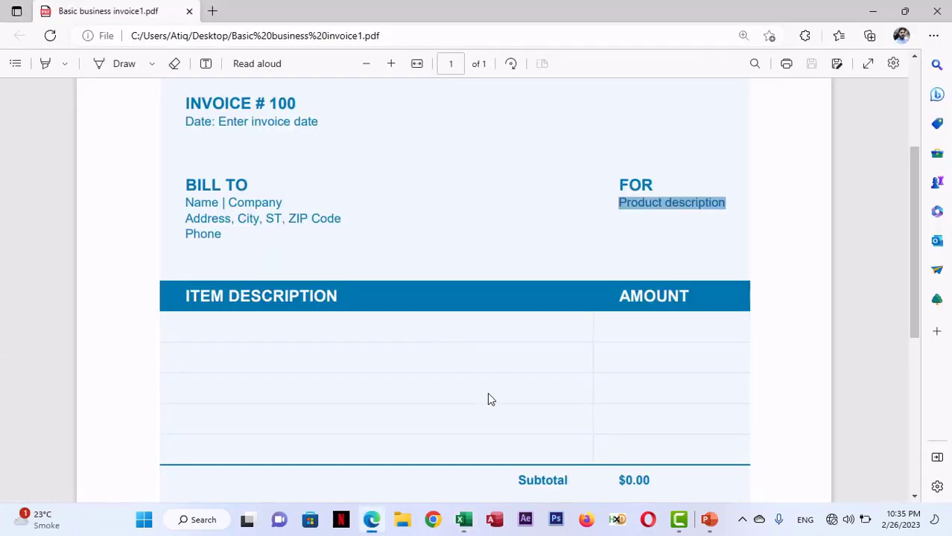
key(alt+Tab)
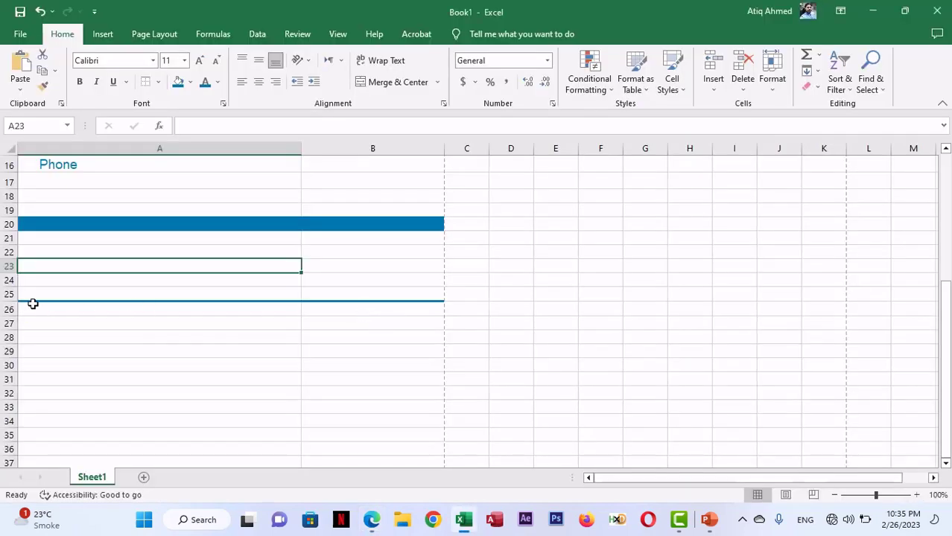
- Redraw the closing line between rows 25 and 26 across columns A and B using the thin solid line style
drag(33, 304, 317, 306)
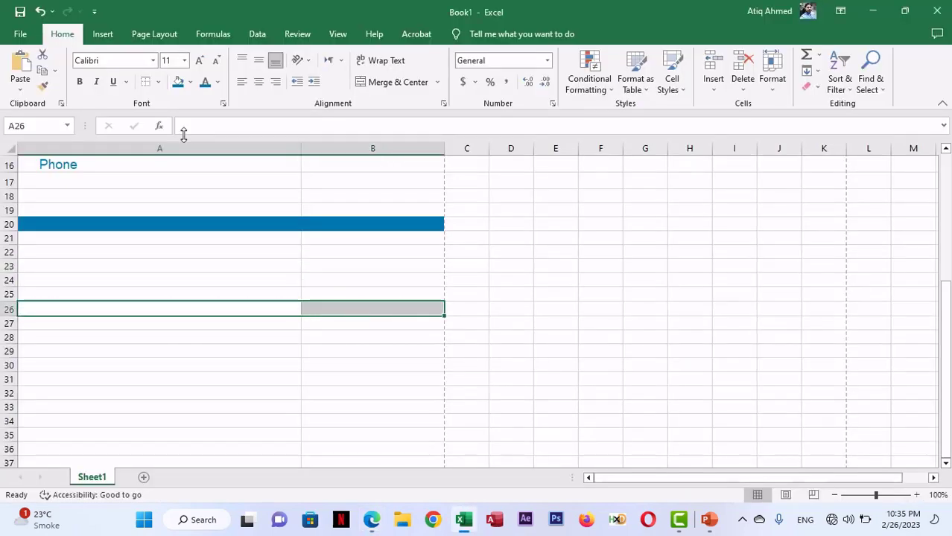
click(158, 82)
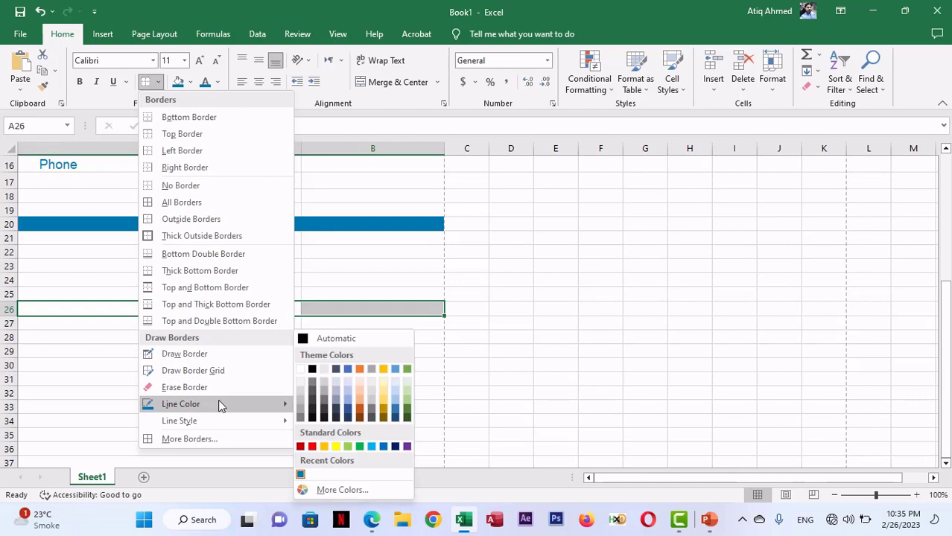
mouse_move(222, 422)
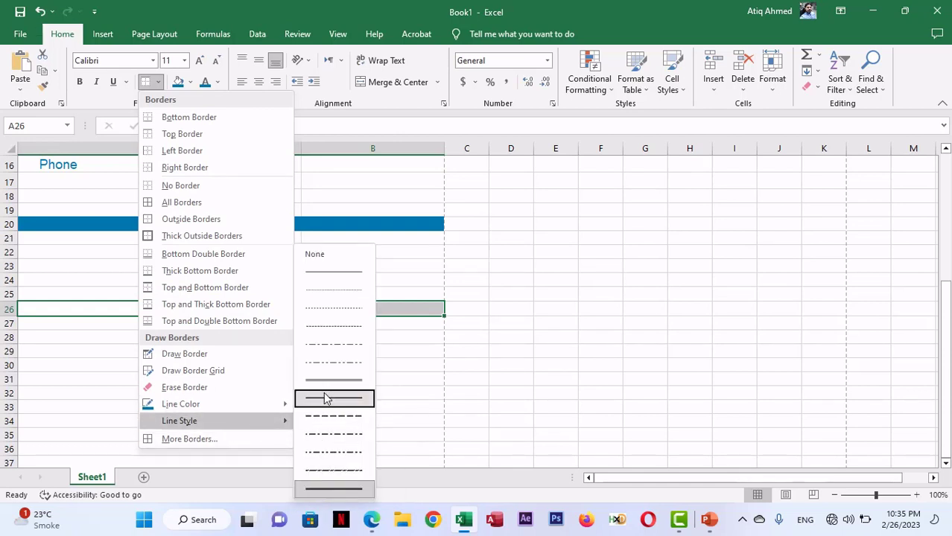
click(309, 271)
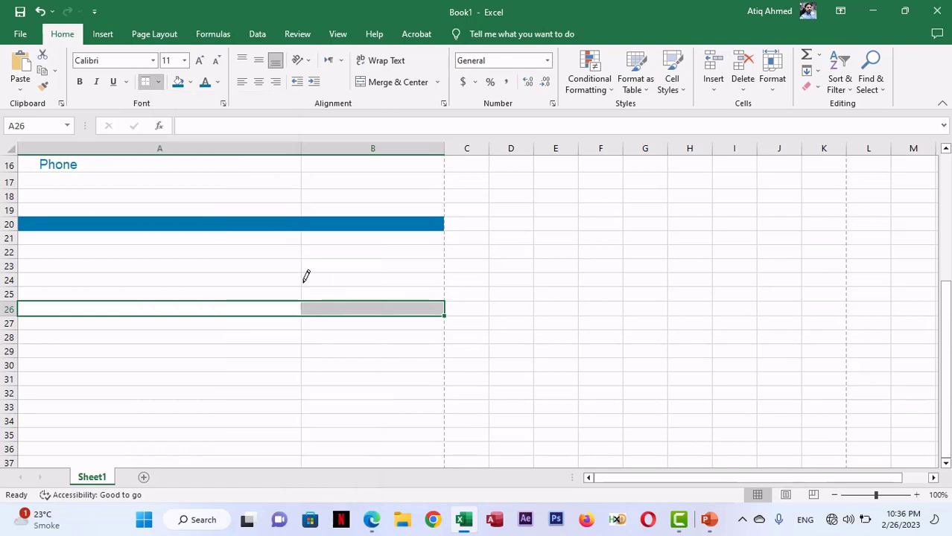
click(118, 369)
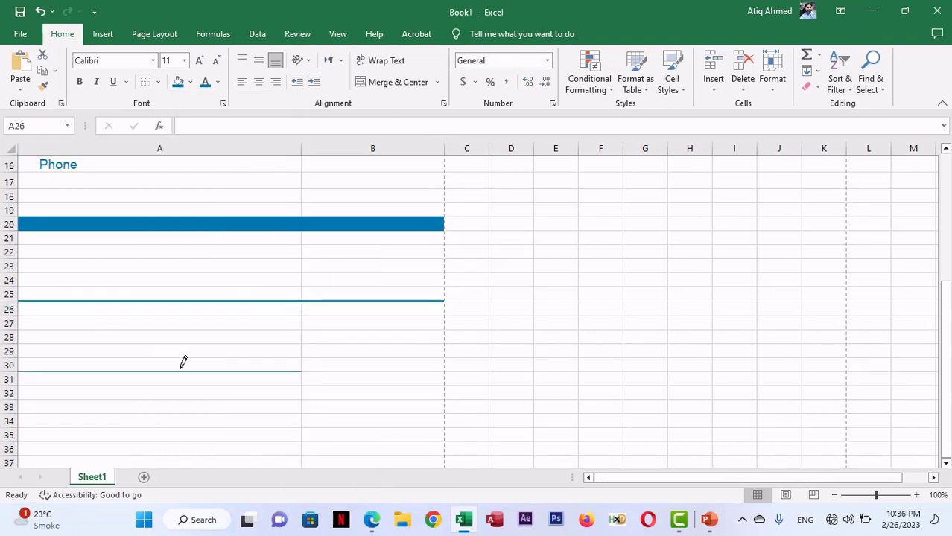
key(ctrl+z)
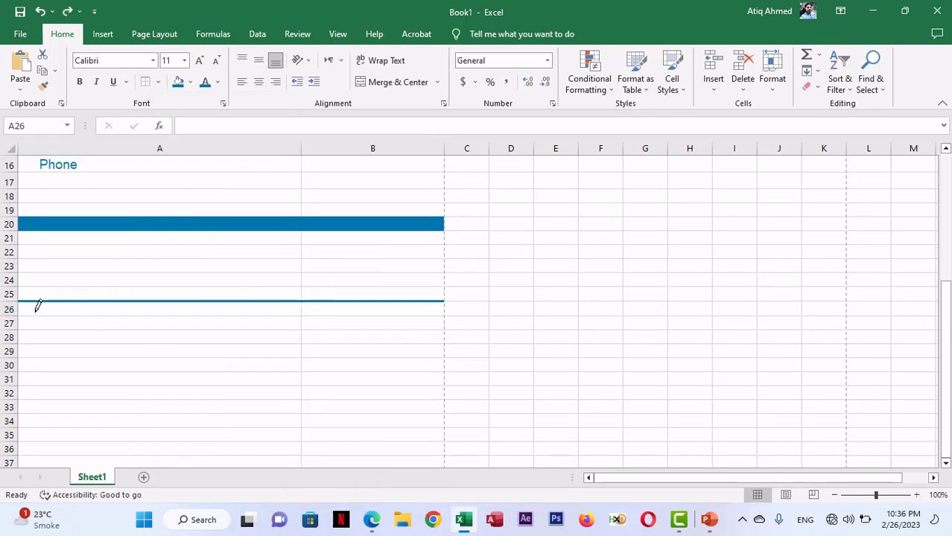
drag(26, 300, 359, 300)
key(Escape)
click(207, 346)
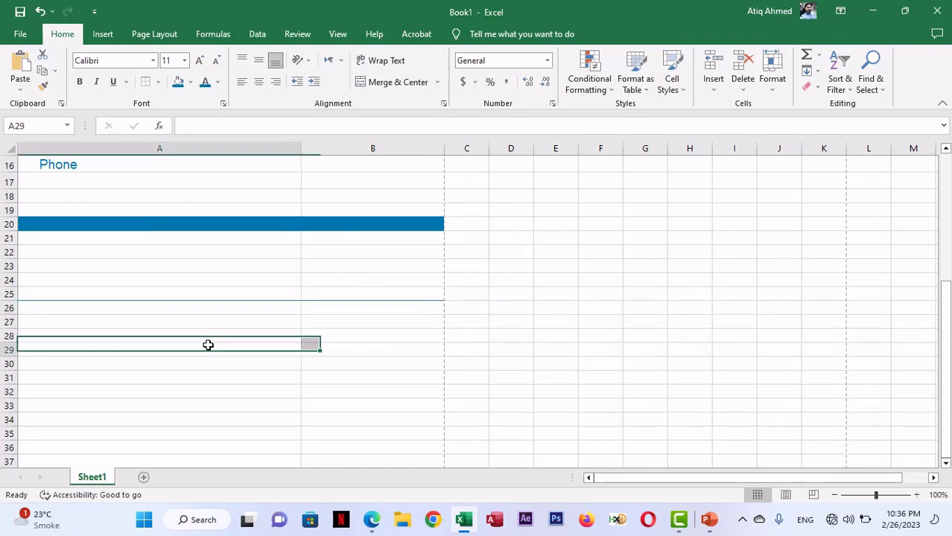
- Check the reference PDF's closing line and redraw the top border of A26:B26 with the medium solid line style
key(alt+Tab)
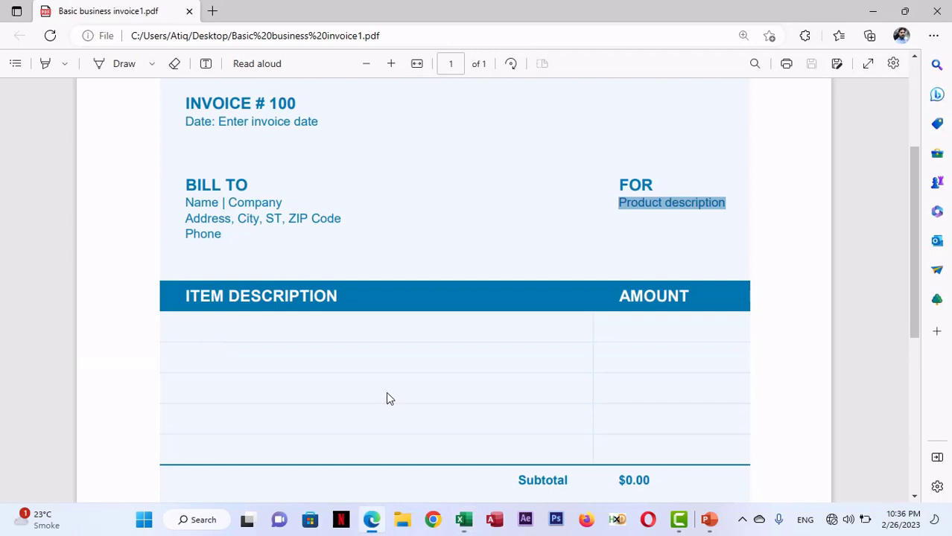
key(alt+Tab)
click(40, 305)
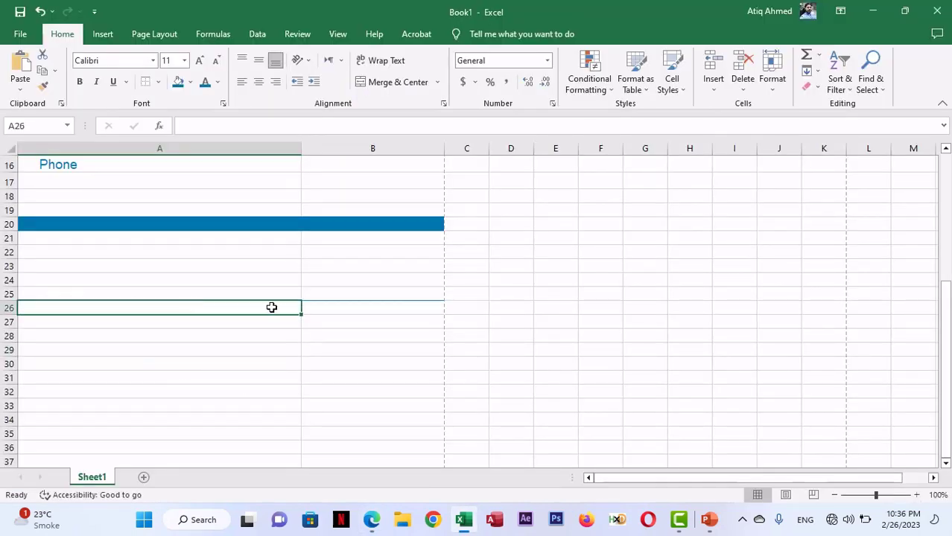
key(shift+Right)
click(159, 82)
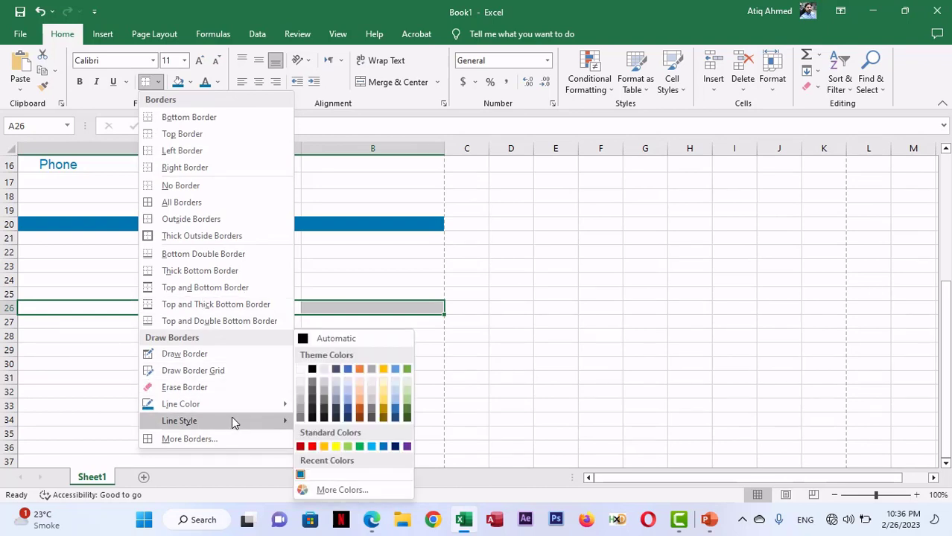
mouse_move(232, 420)
click(347, 398)
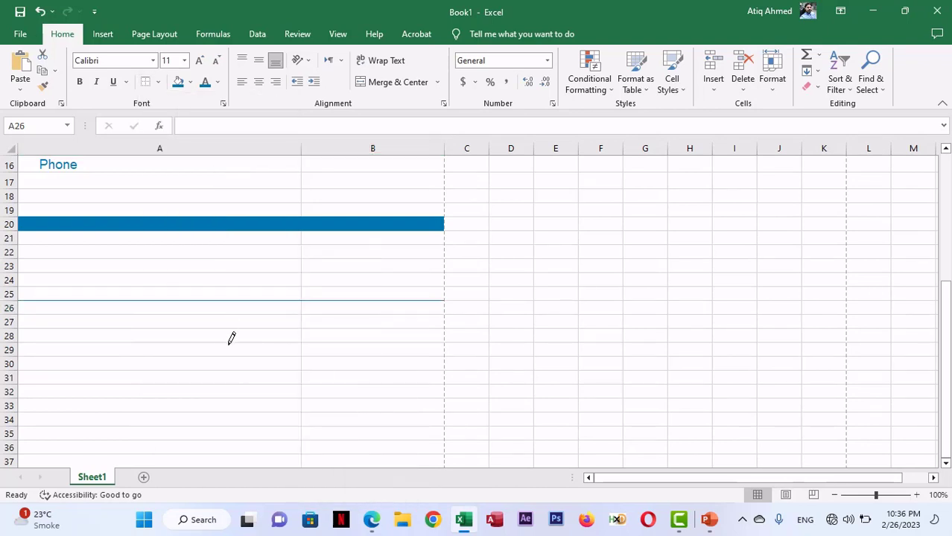
key(Escape)
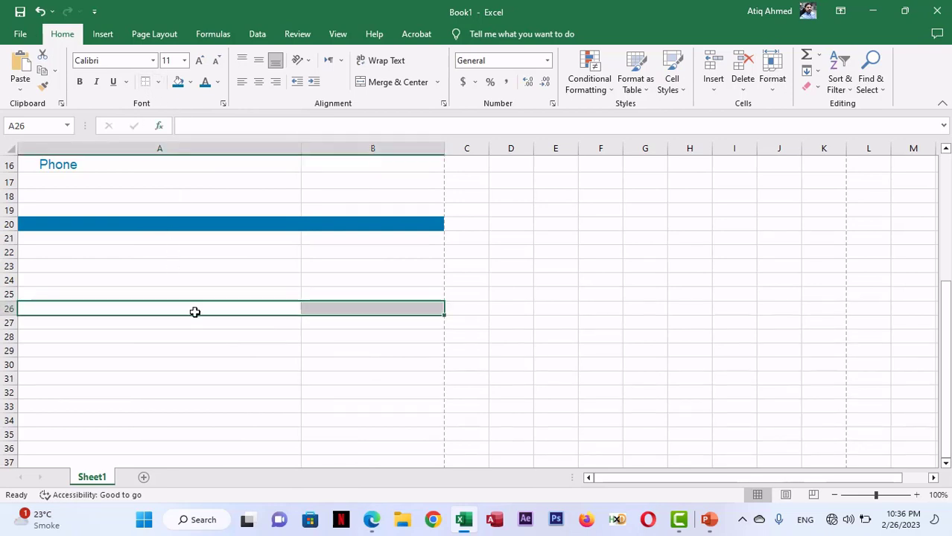
click(244, 277)
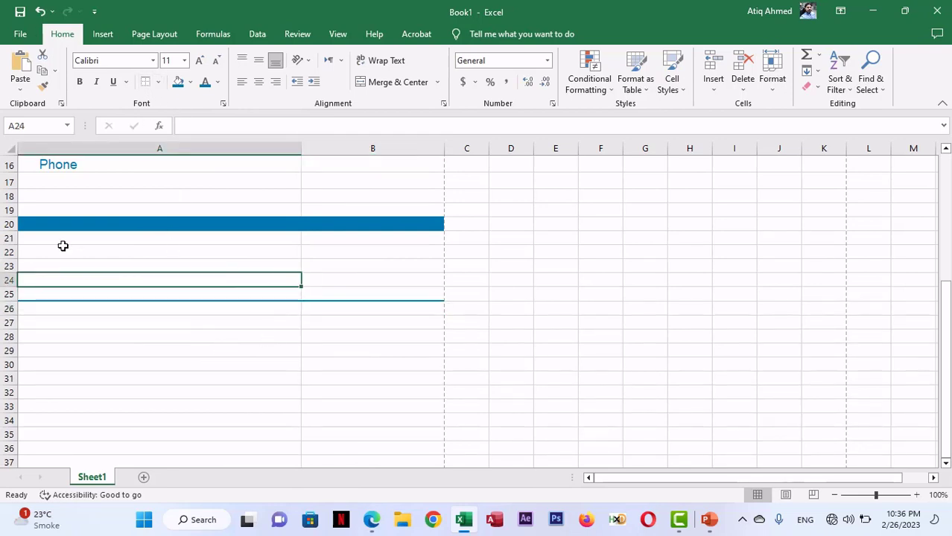
- Increase the height of rows 20 to 25 evenly to nearly double and compare the item table with the reference PDF
drag(7, 225, 8, 310)
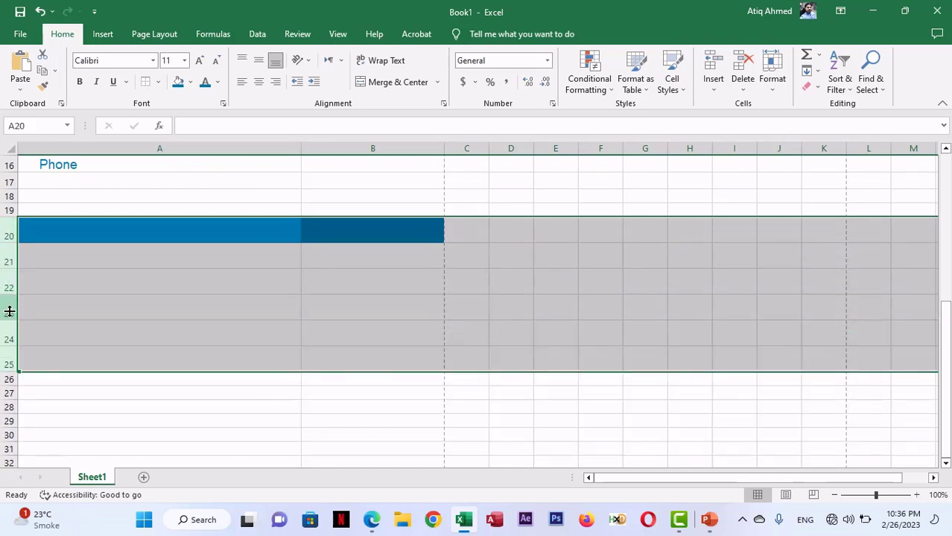
click(180, 263)
scroll(217, 281, up, 5)
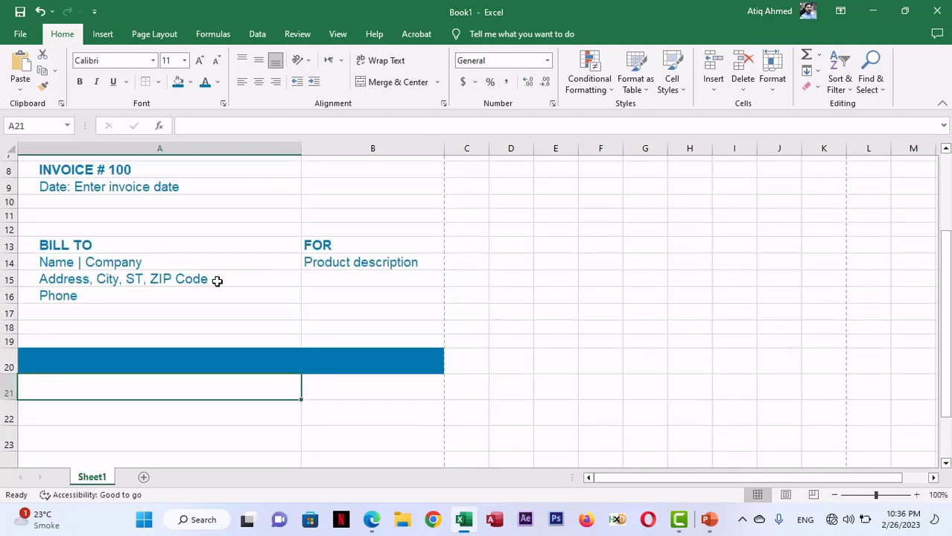
scroll(217, 280, down, 5)
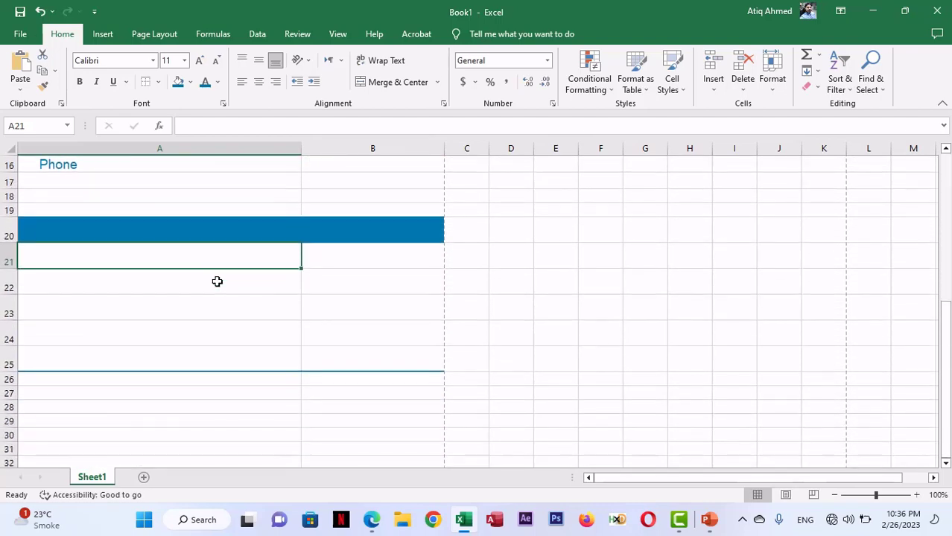
key(alt+Tab)
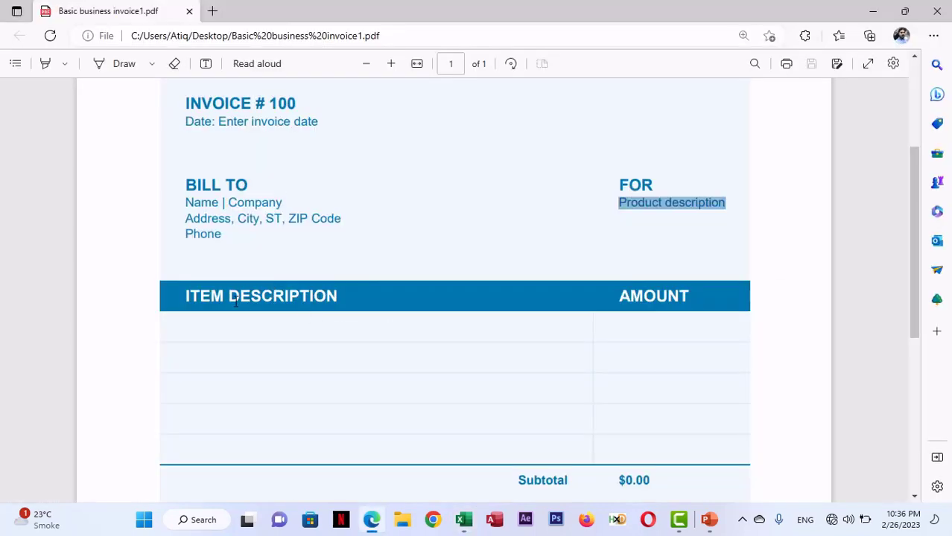
- Copy the ITEM DESCRIPTION heading from the reference PDF into cell A20 of the Excel sheet
drag(186, 296, 353, 300)
key(ctrl+c)
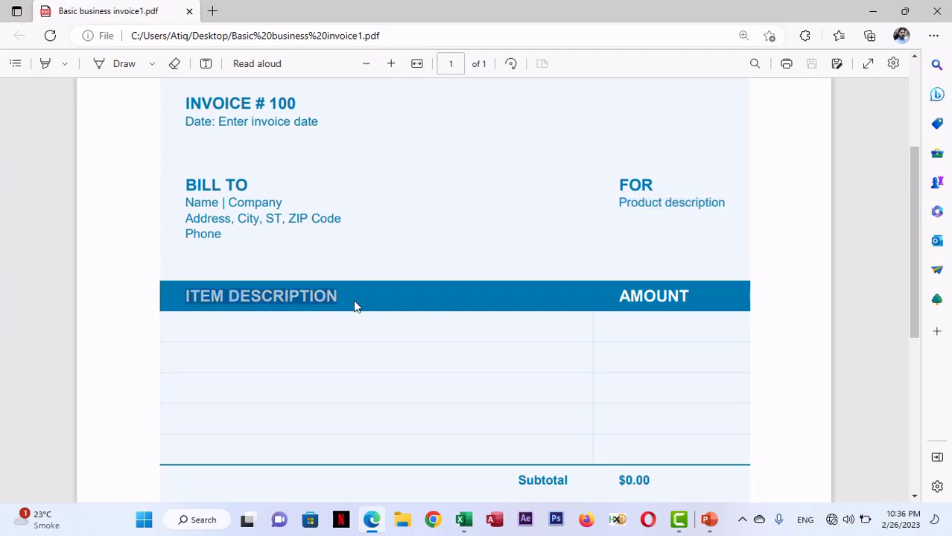
key(alt+Tab)
click(191, 277)
click(94, 231)
key(ctrl+v)
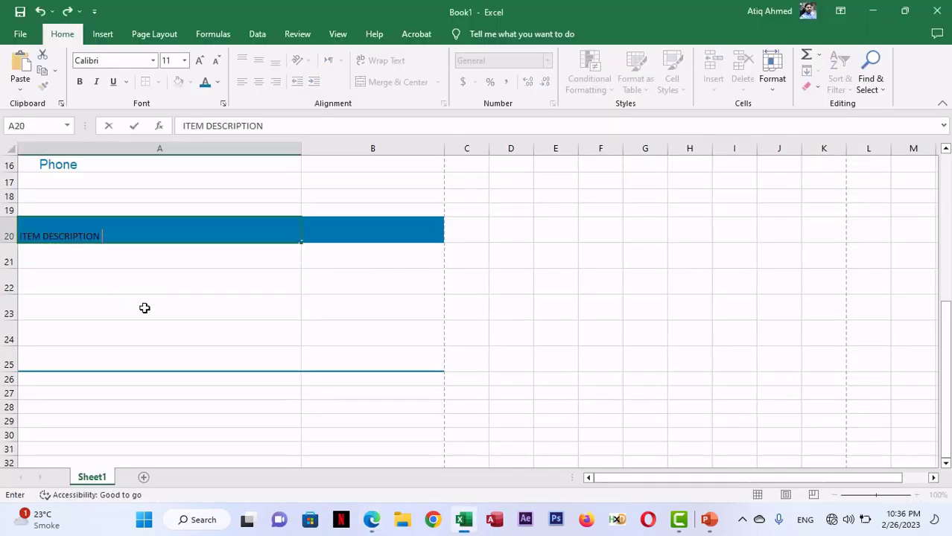
click(145, 309)
click(124, 233)
double_click(133, 232)
click(230, 287)
- Copy the AMOUNT heading from the reference PDF into cell B20 of the Excel sheet
key(alt+Tab)
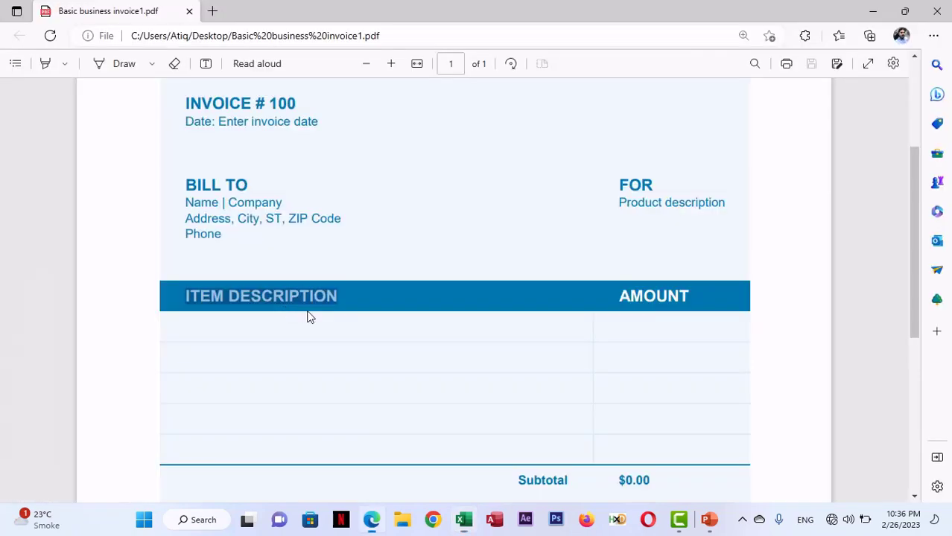
drag(691, 295, 593, 293)
key(ctrl+c)
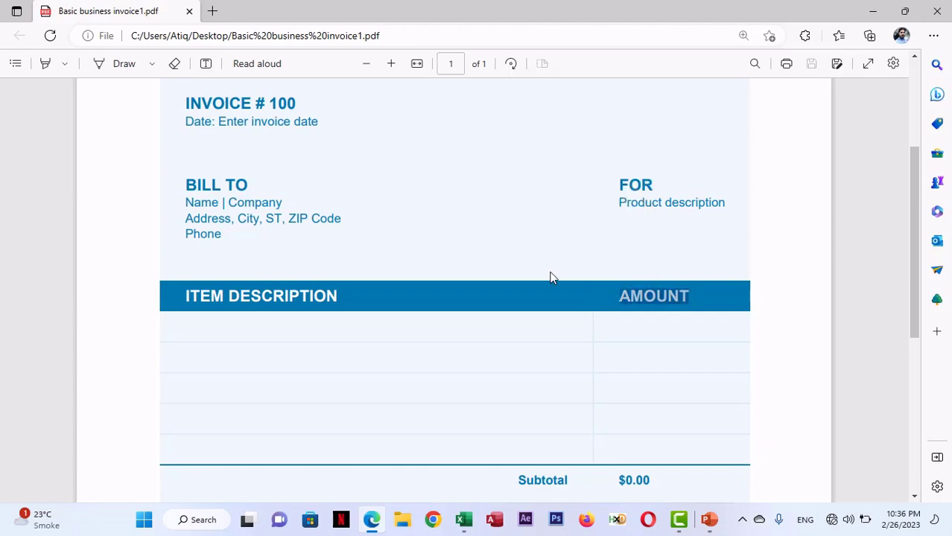
key(alt+Tab)
double_click(336, 234)
key(ctrl+v)
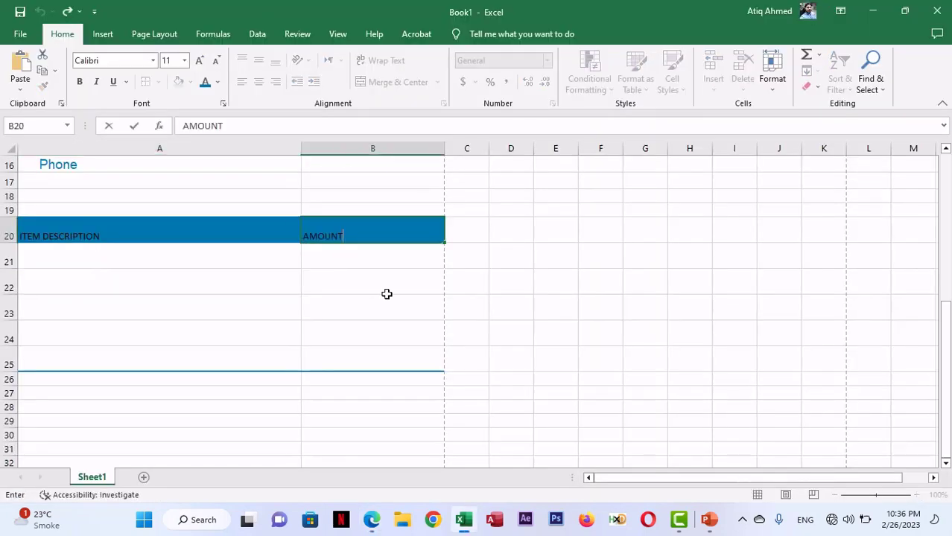
click(386, 292)
- Set the font of the whole table header row 20 to Arial
click(97, 234)
click(9, 236)
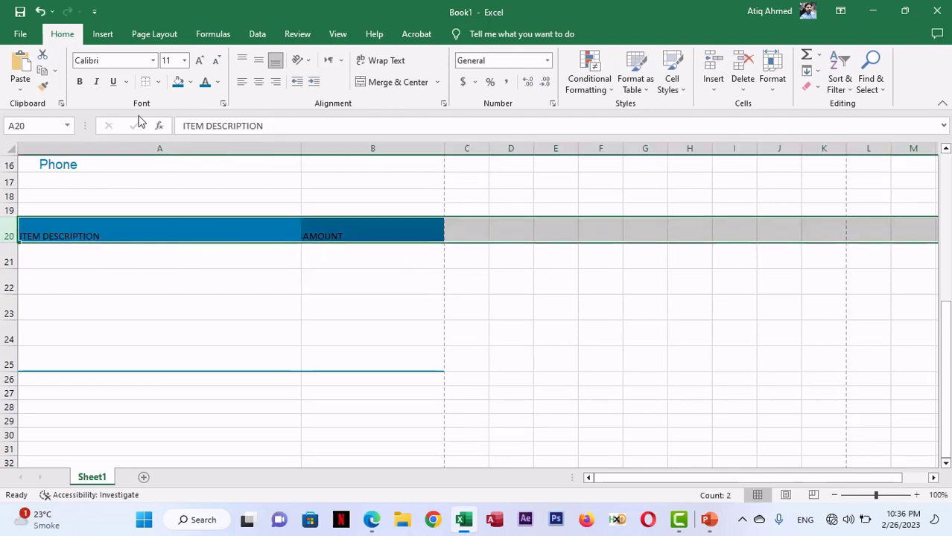
click(106, 60)
text(Arial)
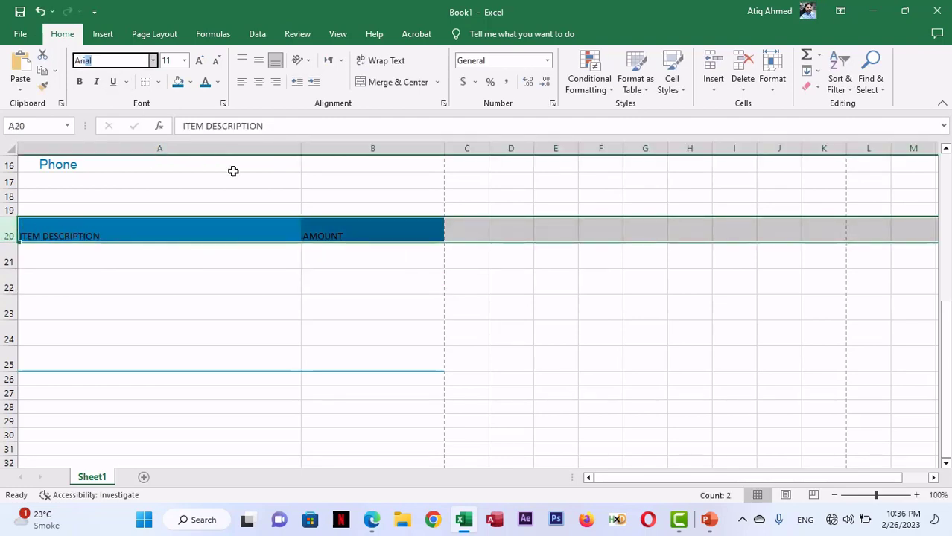
key(Return)
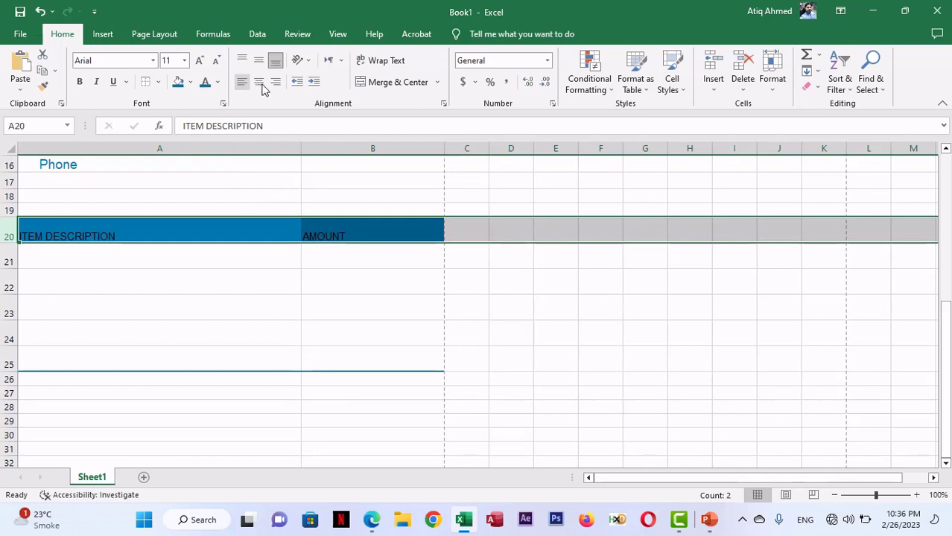
click(130, 276)
- Middle-align and left-align the ITEM DESCRIPTION heading in A20, indent it three levels and make it bold
click(101, 238)
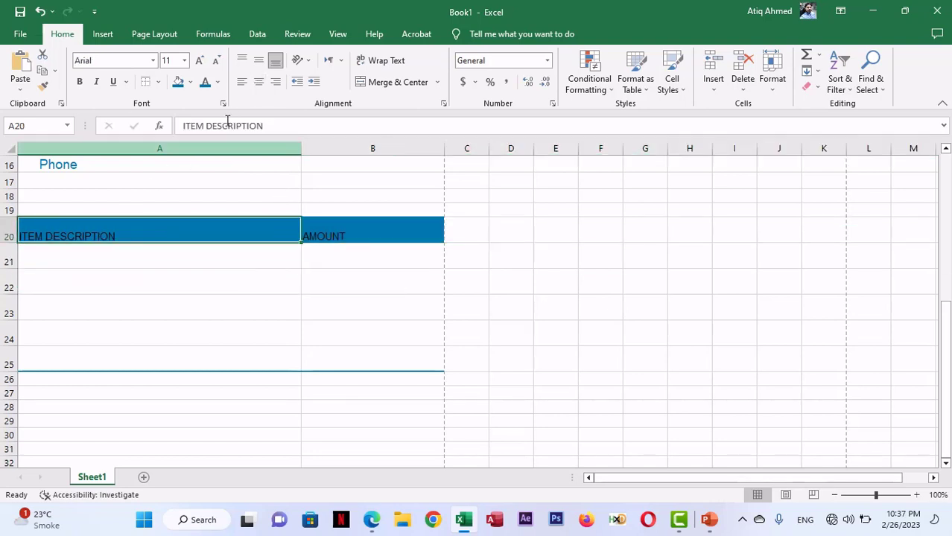
click(259, 61)
click(259, 82)
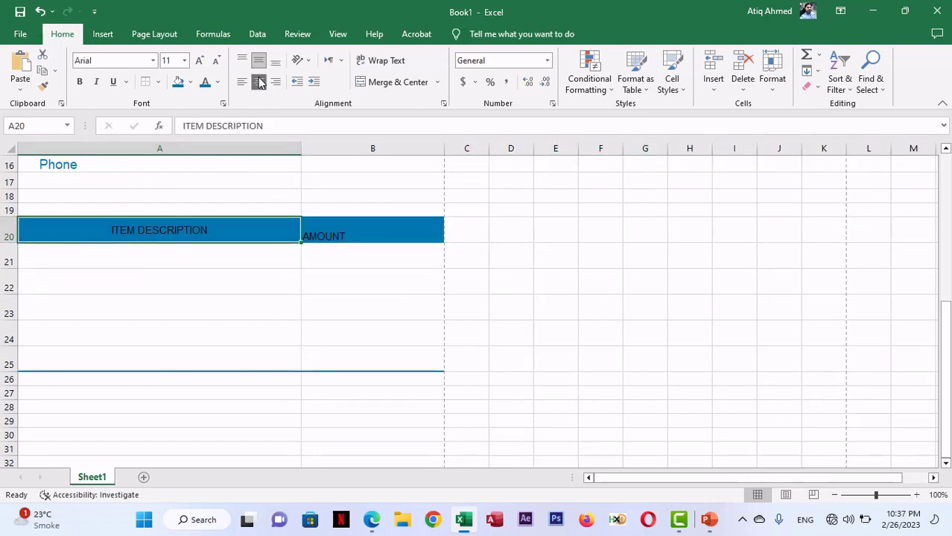
click(241, 81)
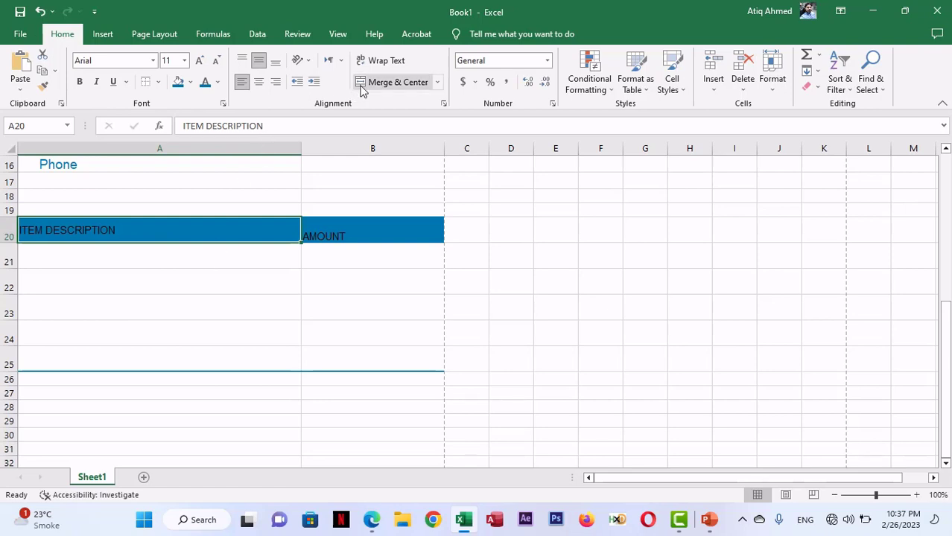
click(313, 82)
click(312, 82)
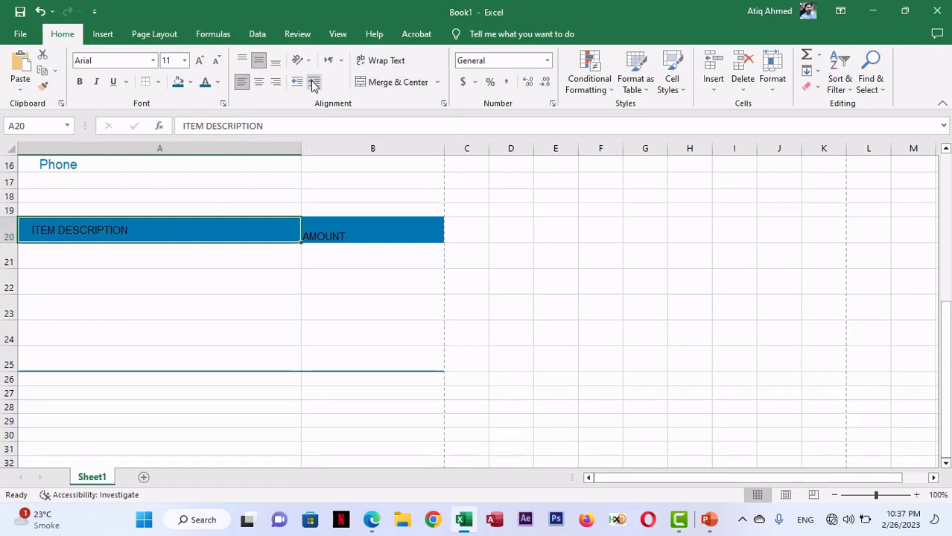
click(312, 82)
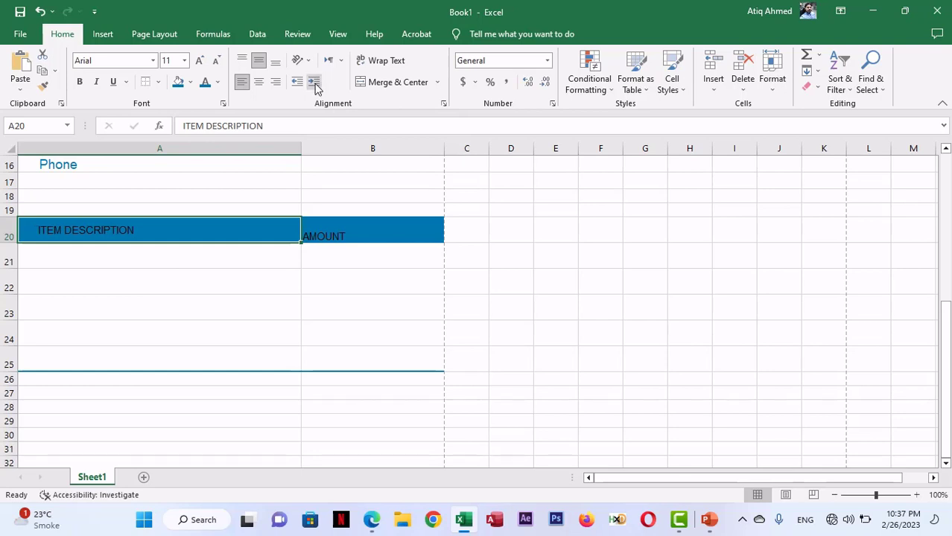
click(79, 82)
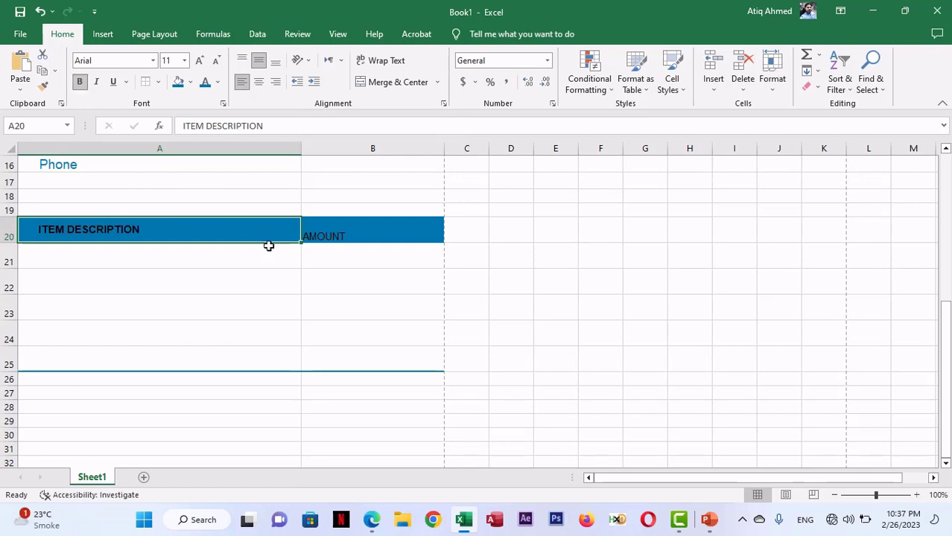
- Middle-align and left-align the AMOUNT heading in B20 and indent it three levels, checking its placement against the reference PDF
click(337, 230)
click(258, 82)
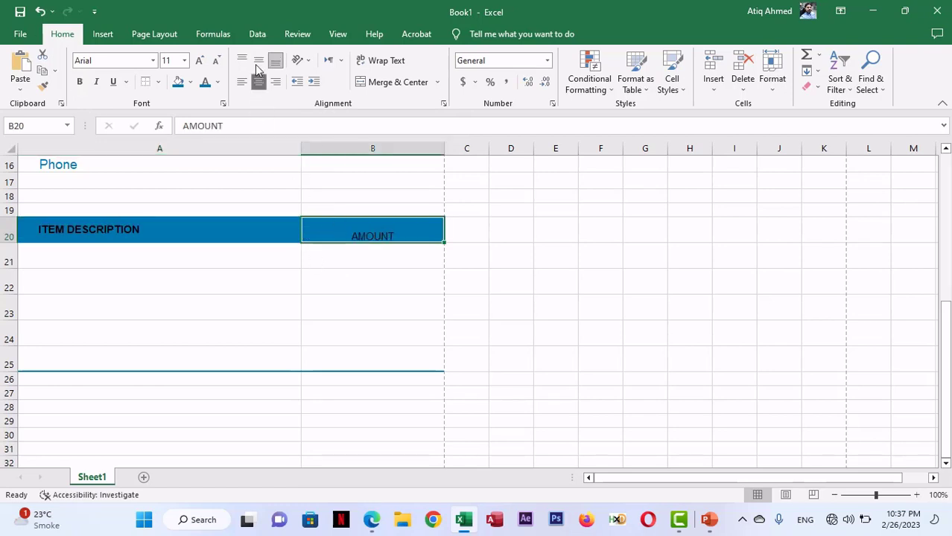
click(259, 62)
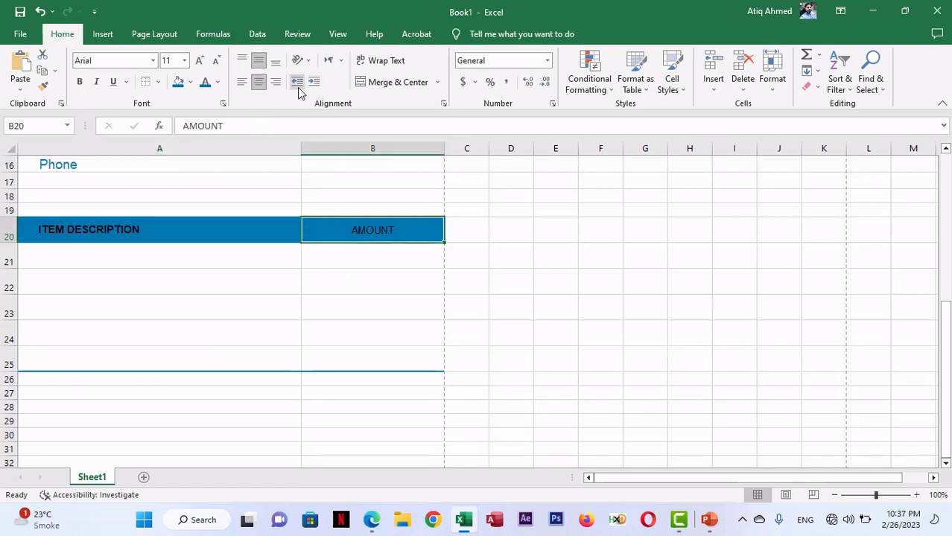
click(241, 82)
key(alt+Tab)
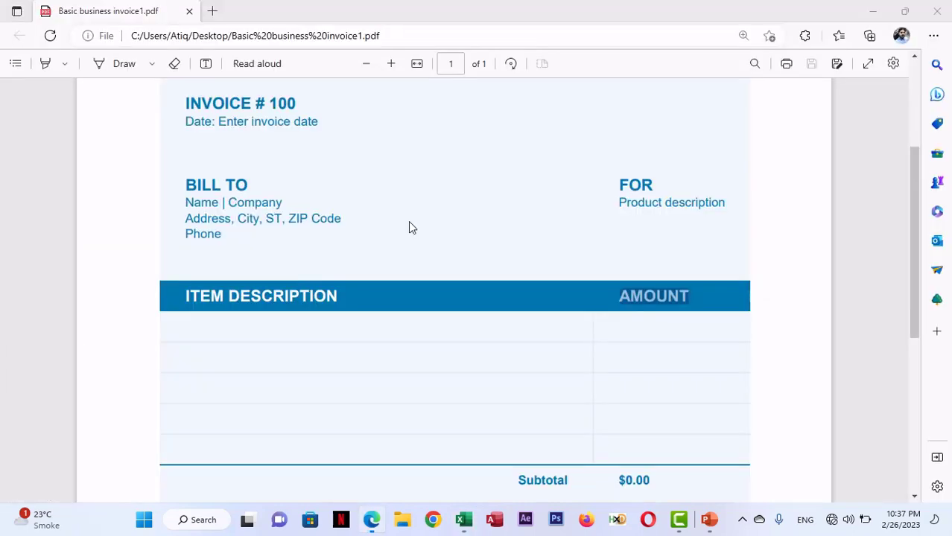
key(alt+Tab)
click(315, 84)
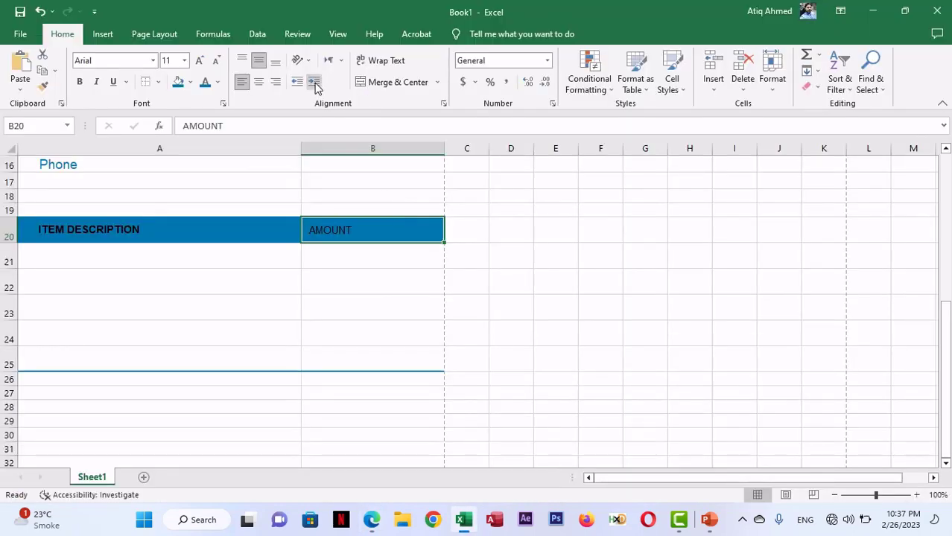
click(315, 84)
click(315, 84)
- Set the headings in A20:B20 to font size 14 with white text
click(166, 291)
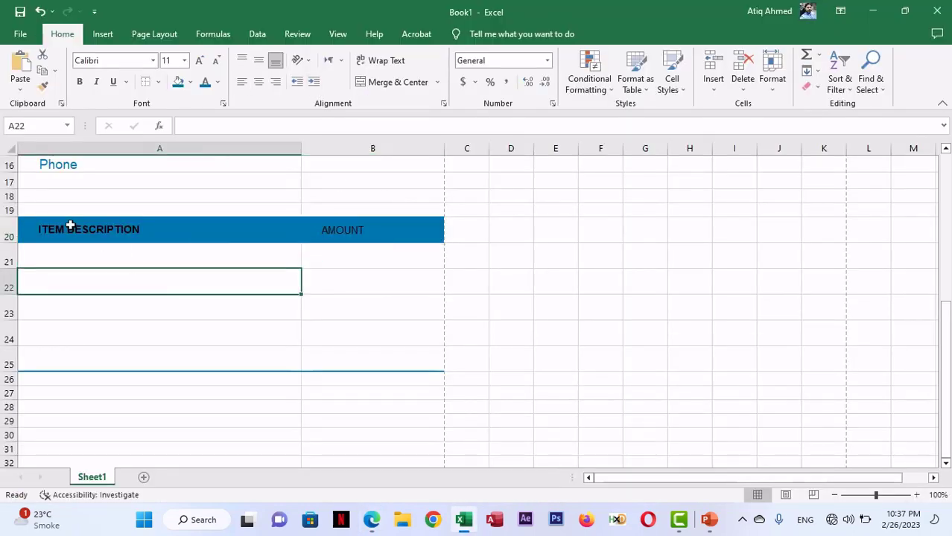
drag(70, 227, 321, 234)
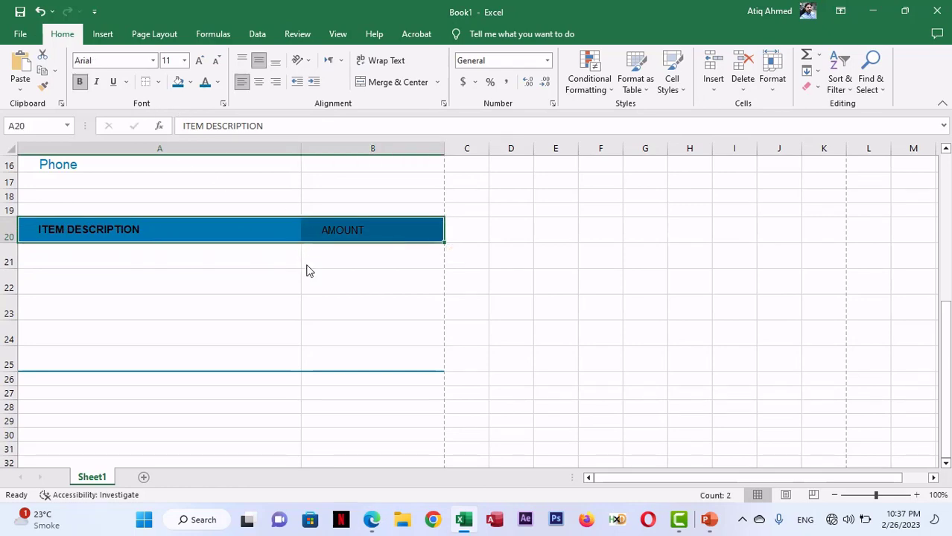
key(alt+Tab)
key(alt+Tab)
click(168, 61)
key(Return)
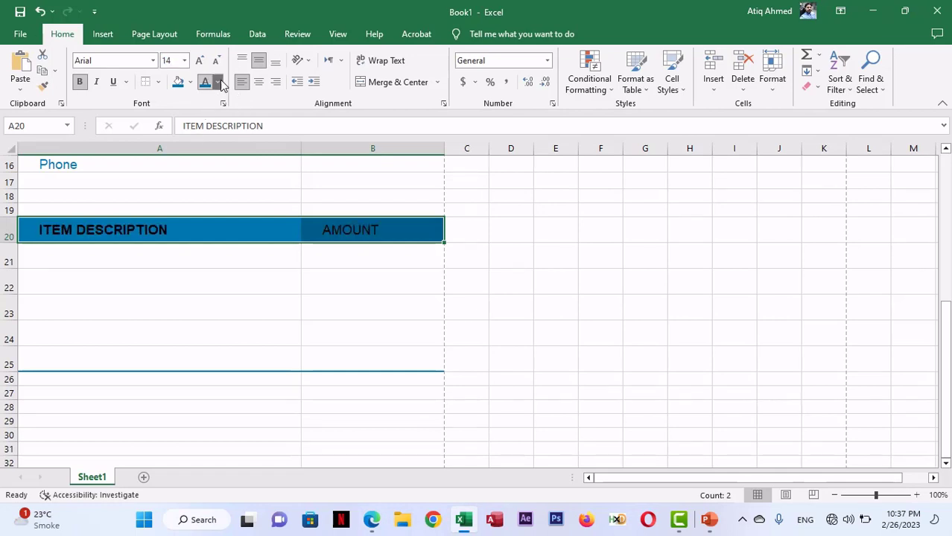
click(217, 82)
click(207, 131)
click(131, 290)
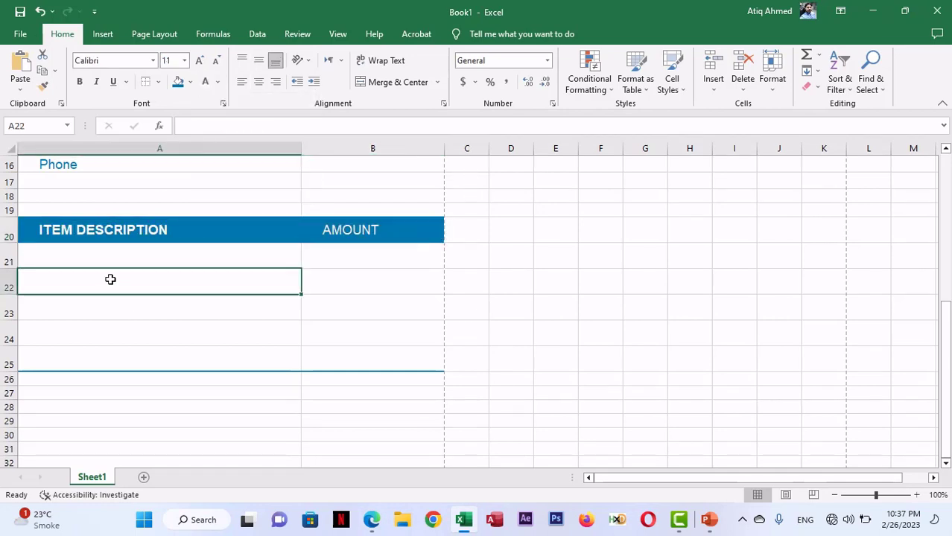
- Make both headings in A20:B20 bold and compare the item table with the reference PDF's item rows and totals section
scroll(110, 280, up, 2)
drag(216, 320, 350, 321)
click(82, 86)
click(82, 86)
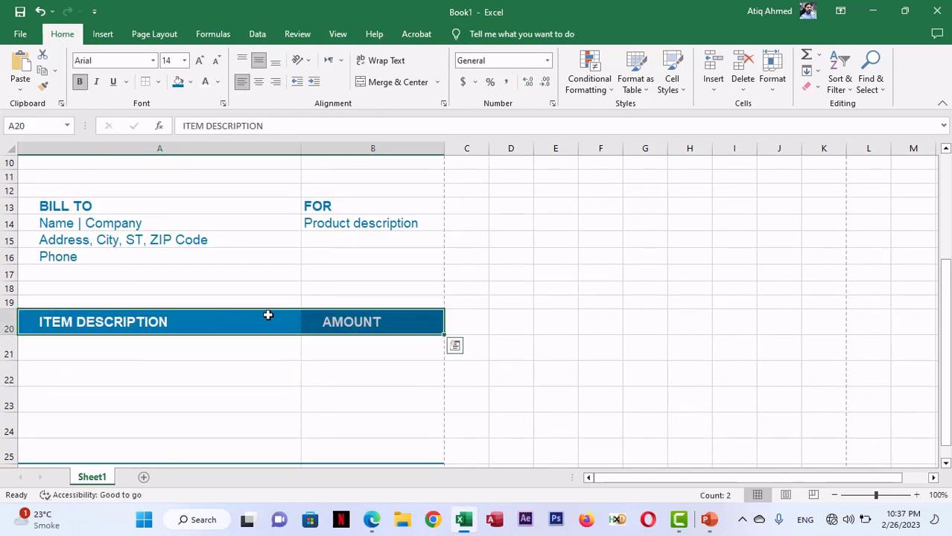
key(alt+Tab)
scroll(539, 314, down, 4)
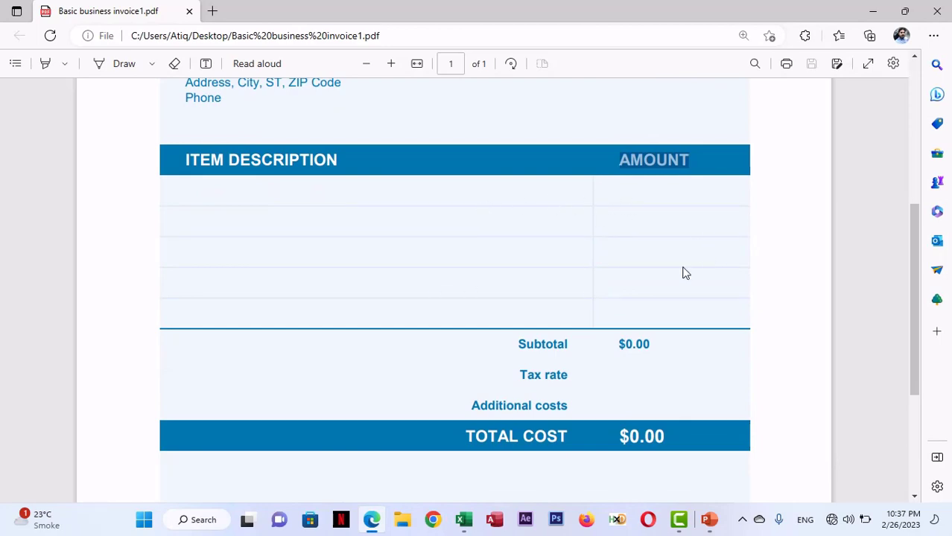
key(alt+Tab)
click(192, 372)
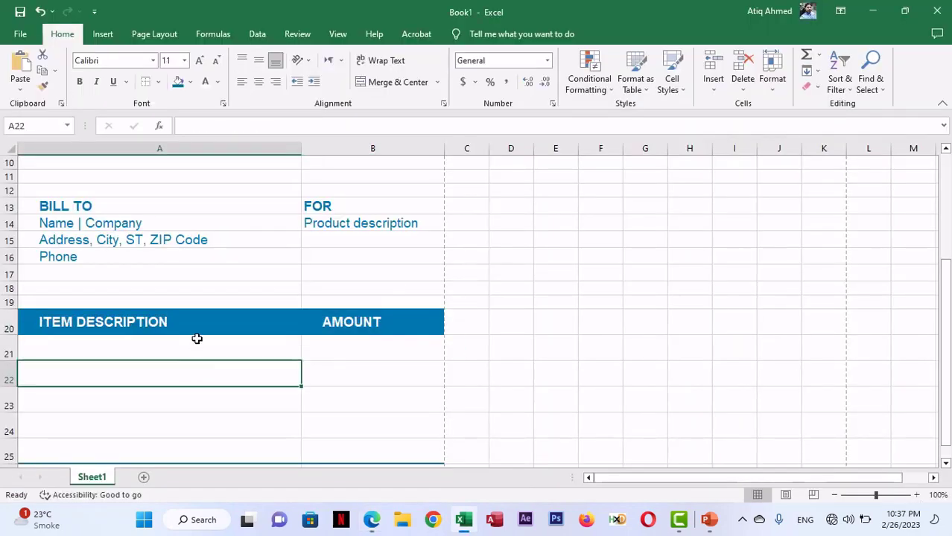
scroll(195, 337, down, 2)
scroll(196, 339, down, 1)
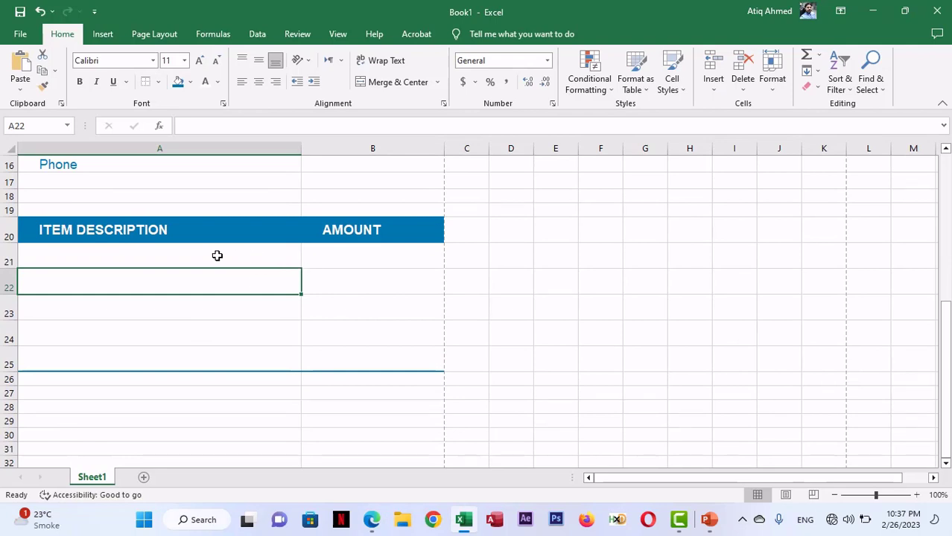
- Save the workbook to the Desktop folder under the name Ivoice
click(21, 13)
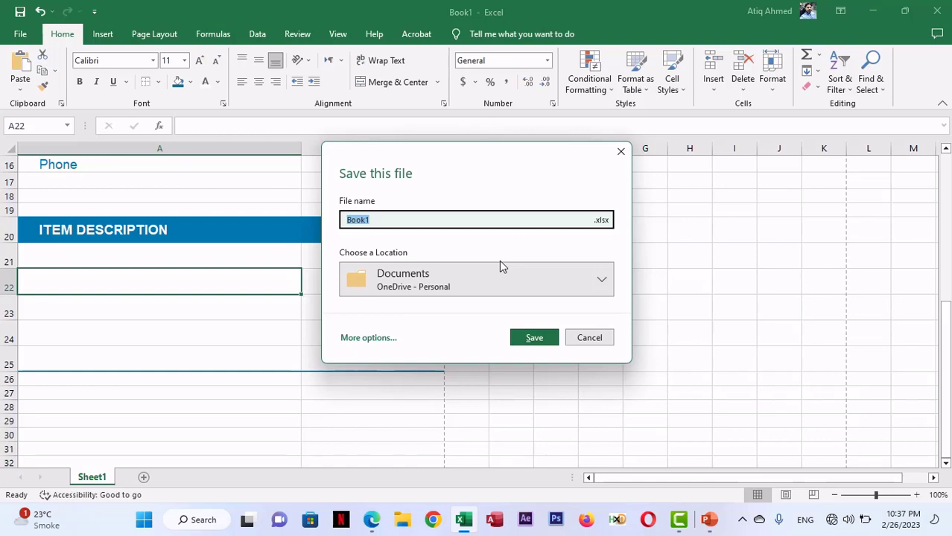
click(552, 341)
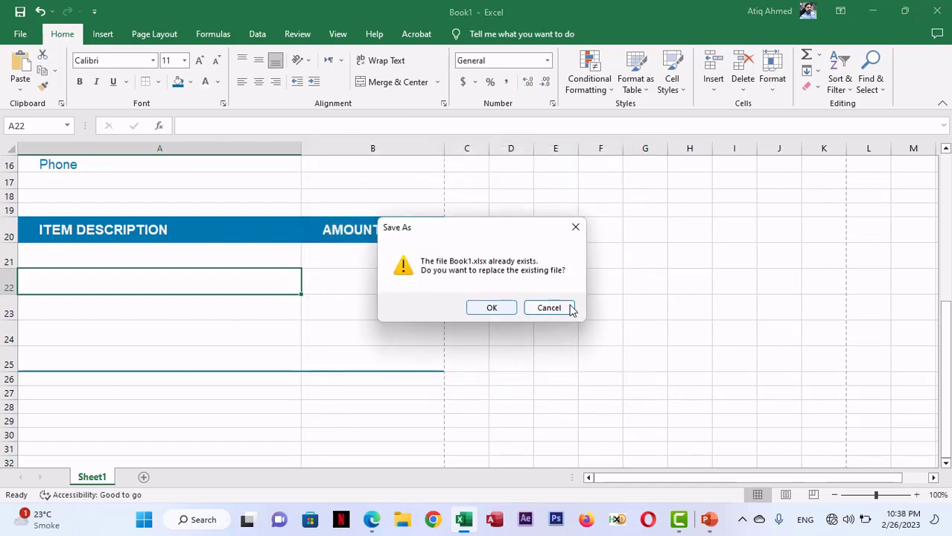
click(551, 308)
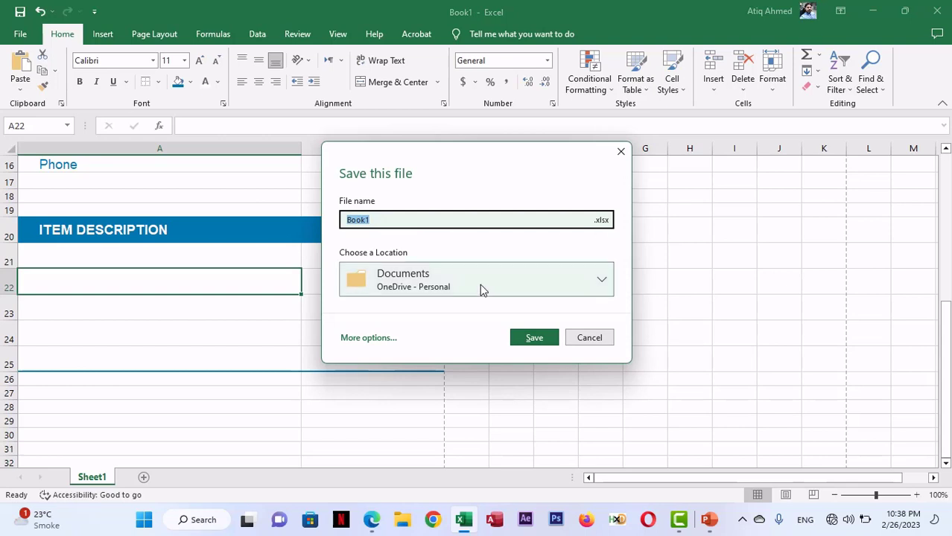
click(551, 284)
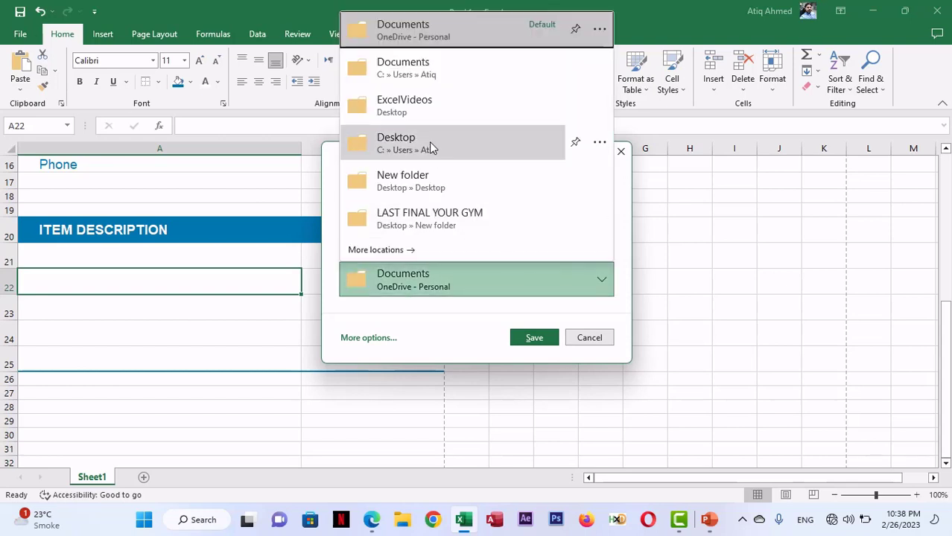
click(430, 145)
click(388, 220)
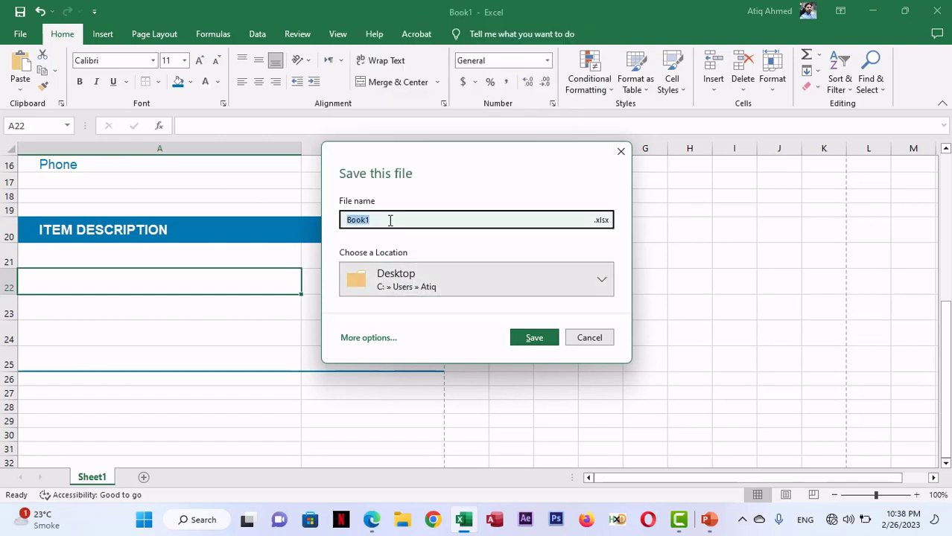
key(BackSpace)
text(Ivoice)
click(552, 339)
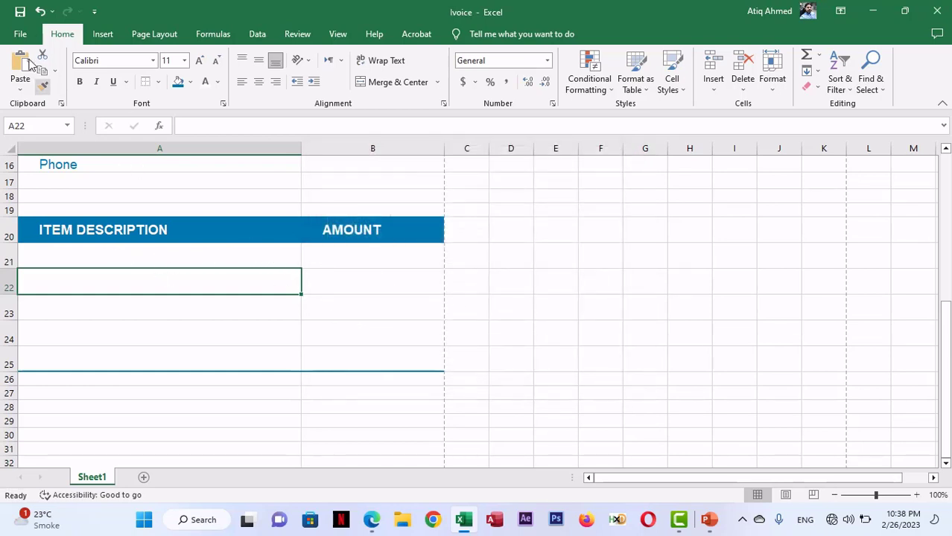
- Check the invoice layout in the print preview and return to the sheet
click(20, 34)
click(48, 317)
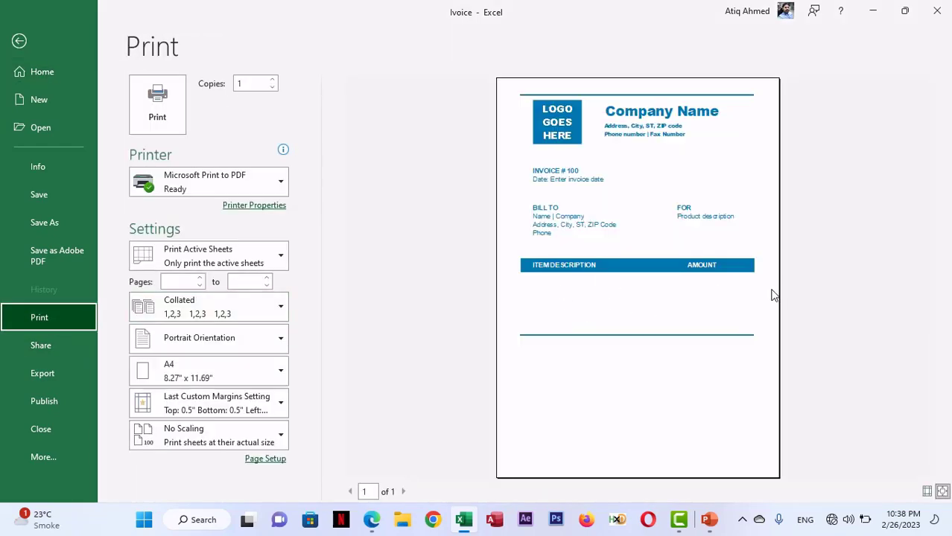
click(20, 42)
click(77, 254)
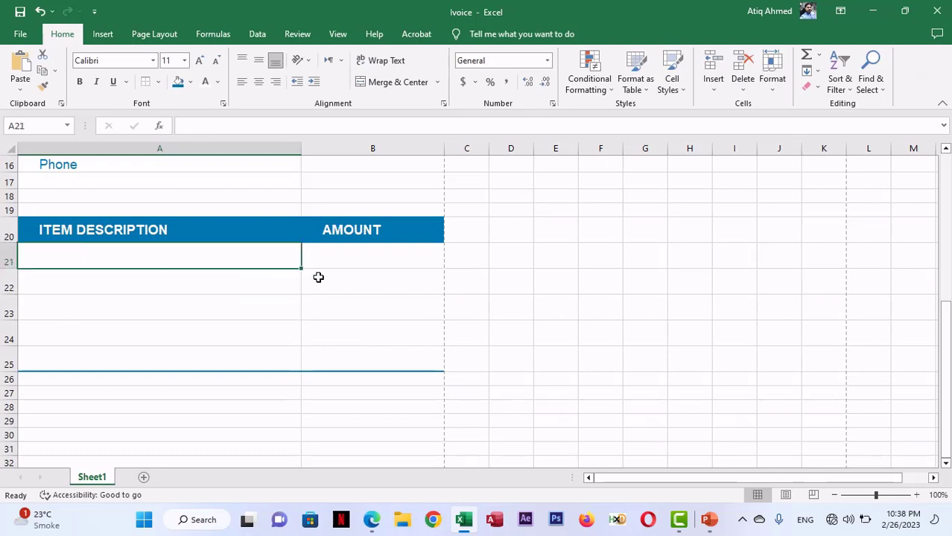
drag(300, 262, 363, 366)
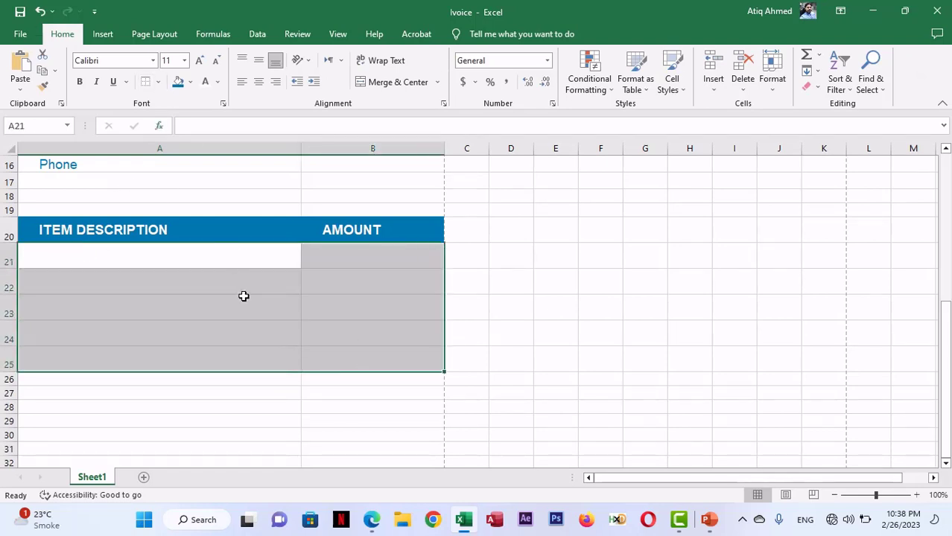
click(242, 298)
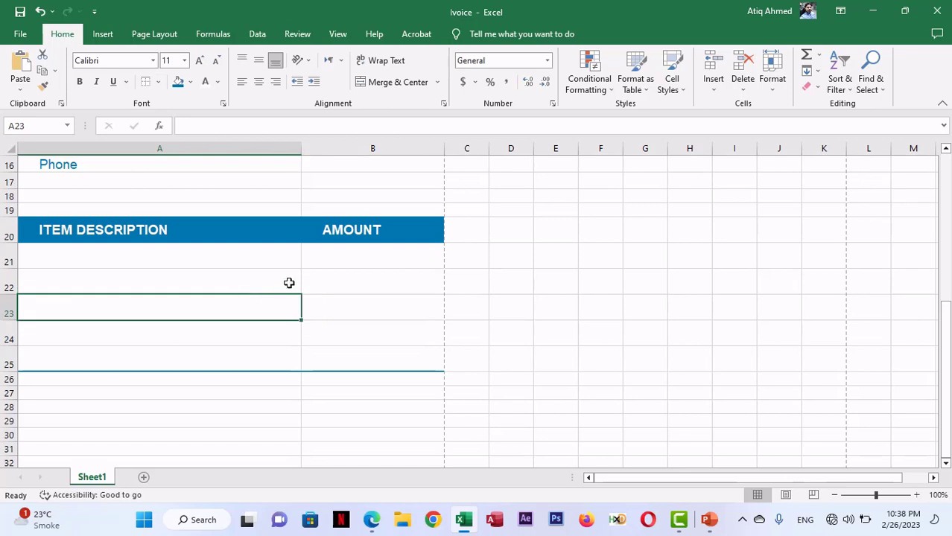
click(158, 83)
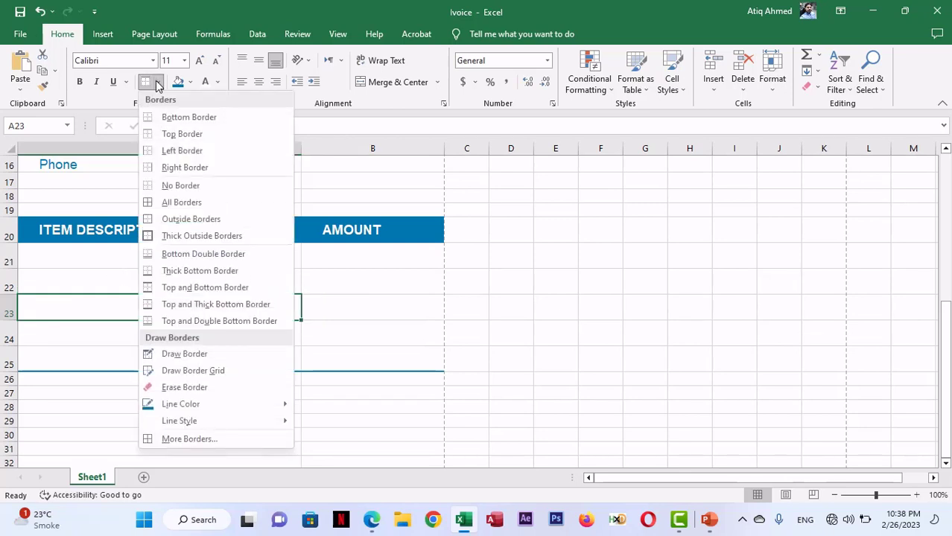
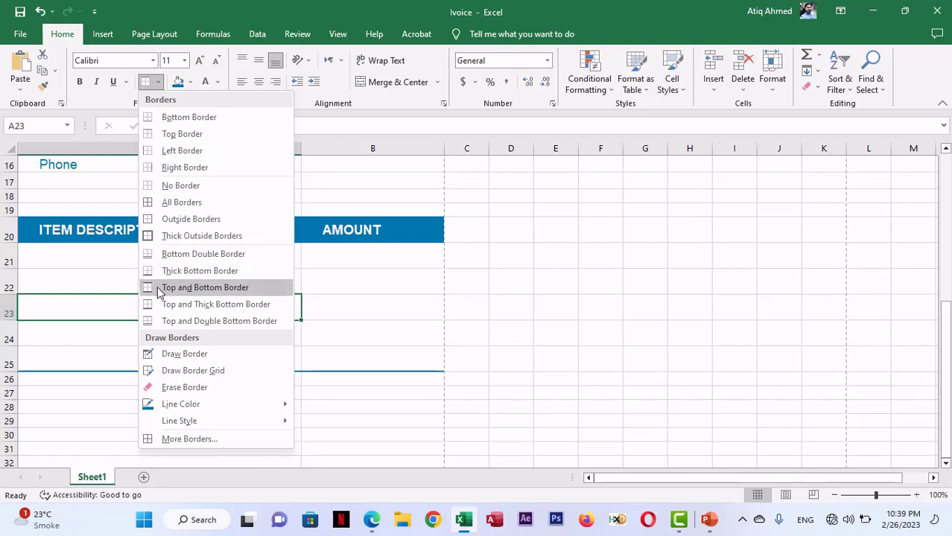
click(70, 296)
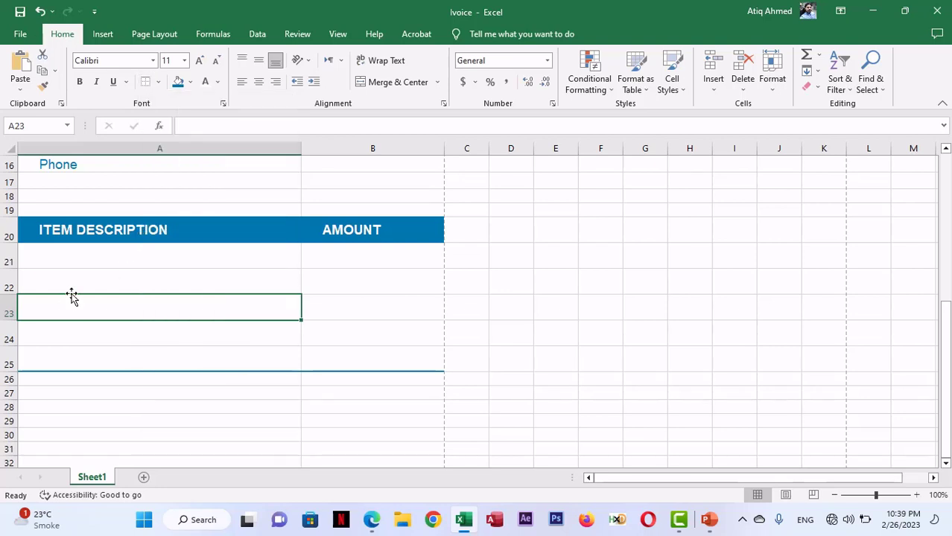
- Add a bottom border under the first item row, A21:B21
click(97, 255)
drag(227, 251, 359, 258)
click(158, 82)
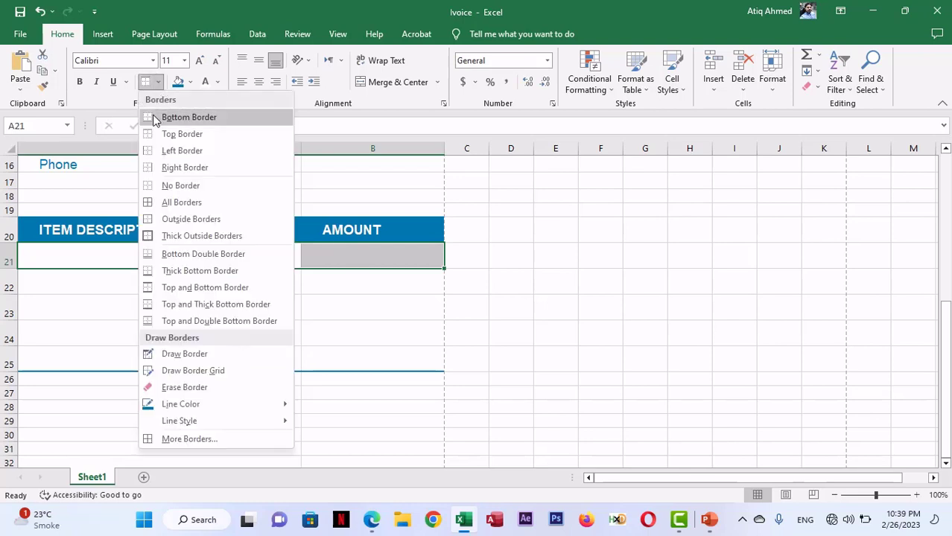
click(158, 120)
click(143, 311)
- Set the border line style to the thin solid line and leave border drawing mode
drag(130, 261, 342, 261)
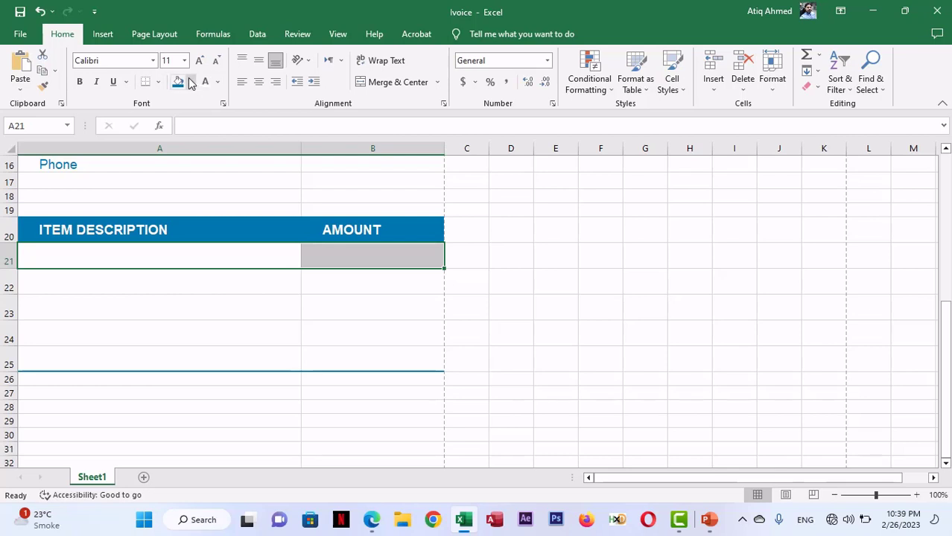
click(157, 82)
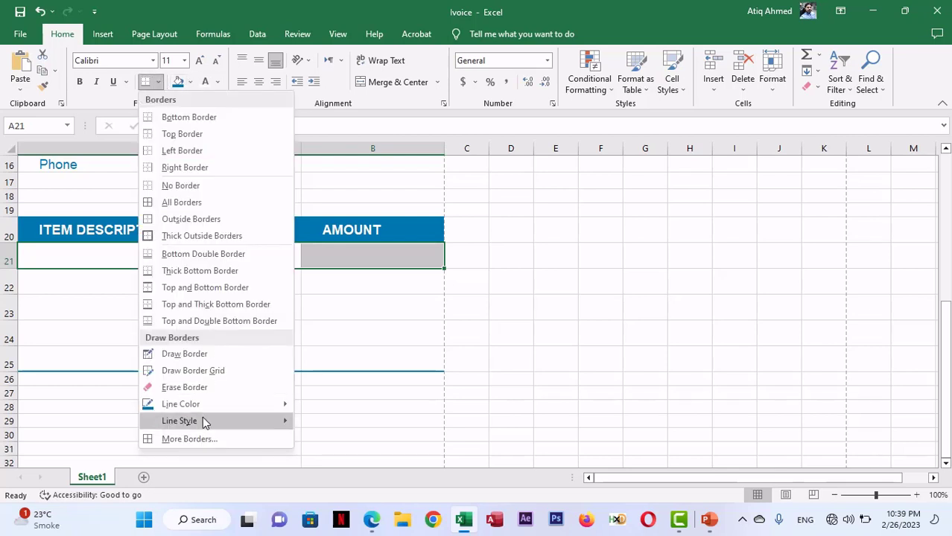
mouse_move(253, 426)
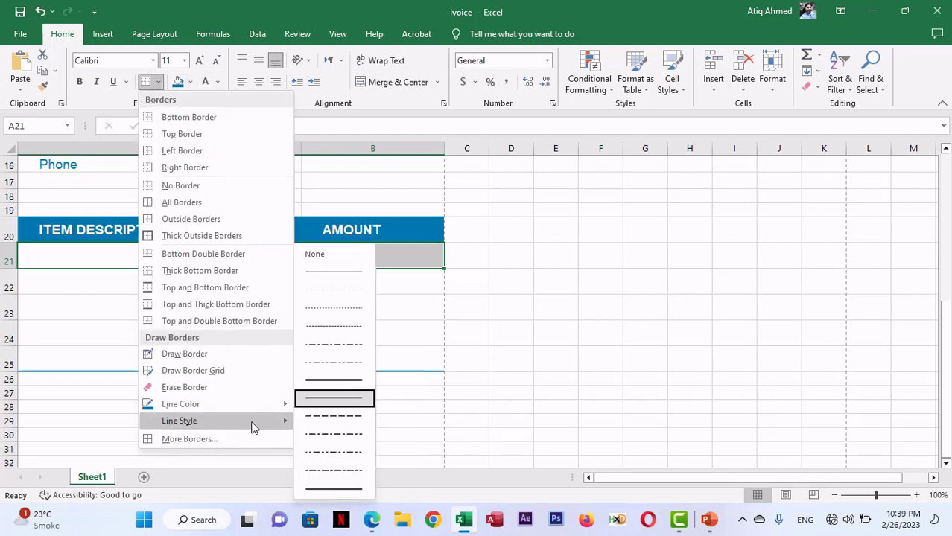
click(333, 275)
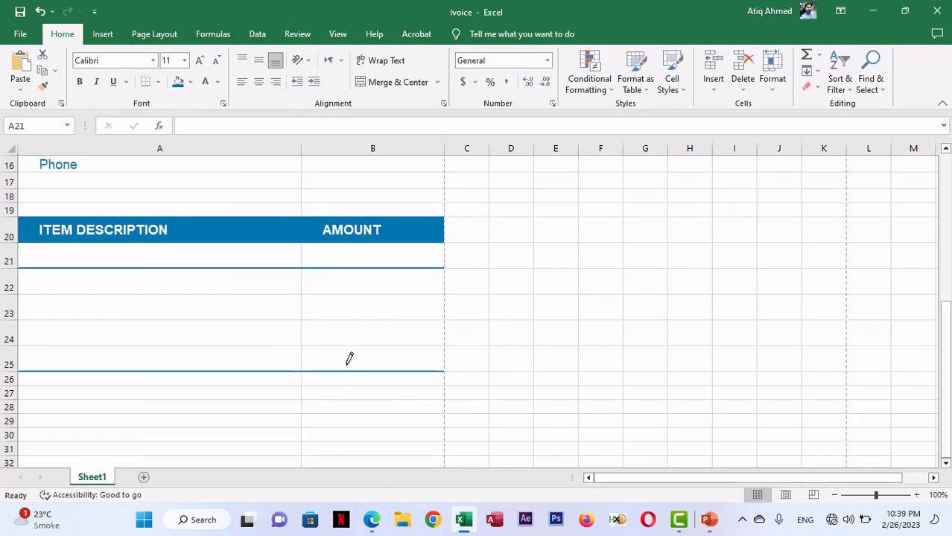
key(Escape)
- Apply a thin bottom border to each of the item rows A21:B21, A22:B22, A23:B23 and A24:B24
drag(139, 255, 356, 259)
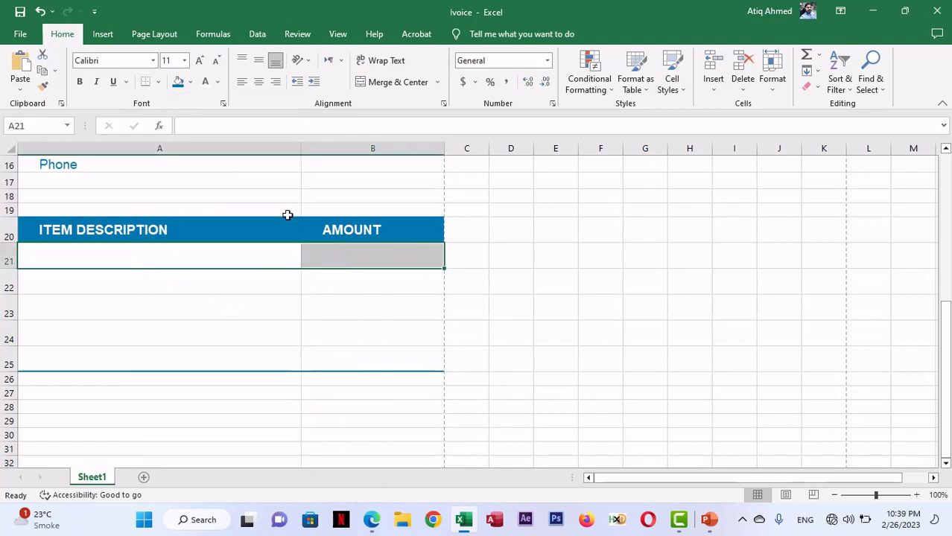
drag(119, 279, 354, 282)
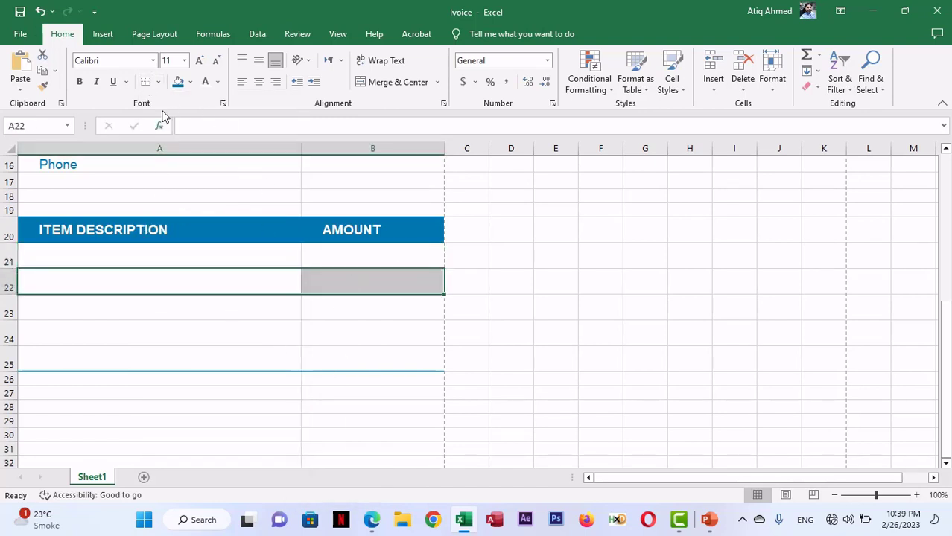
drag(110, 304, 411, 299)
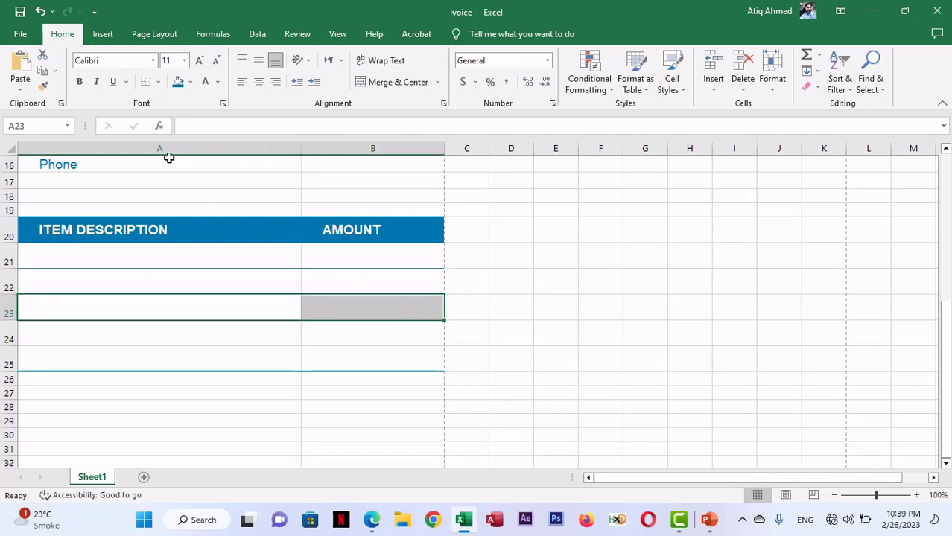
drag(80, 339, 357, 335)
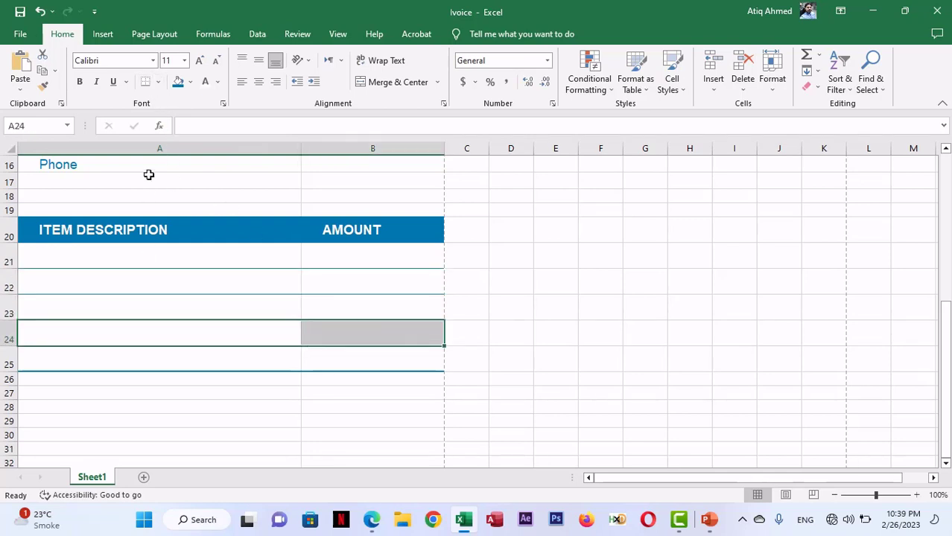
click(394, 331)
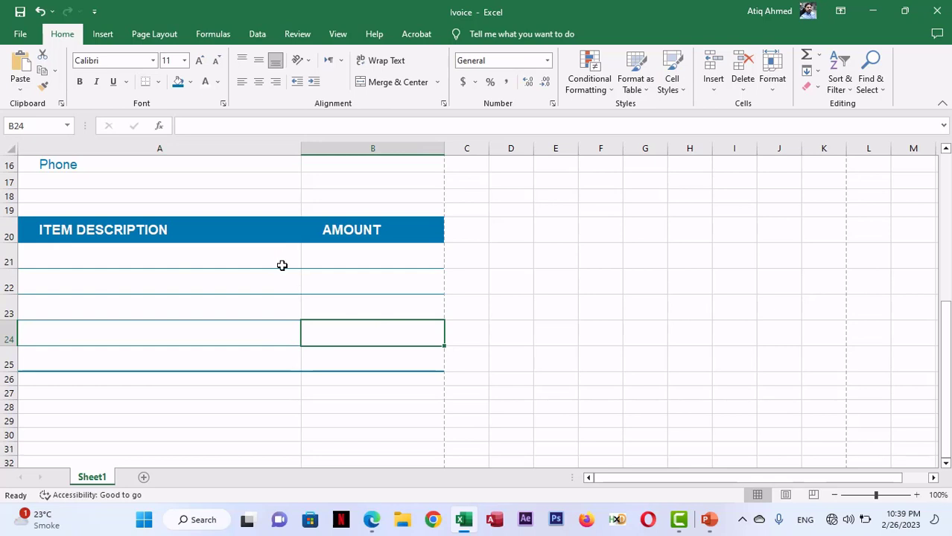
- Add a right border to A21:A25 to divide the description column from the amount column
drag(281, 264, 273, 348)
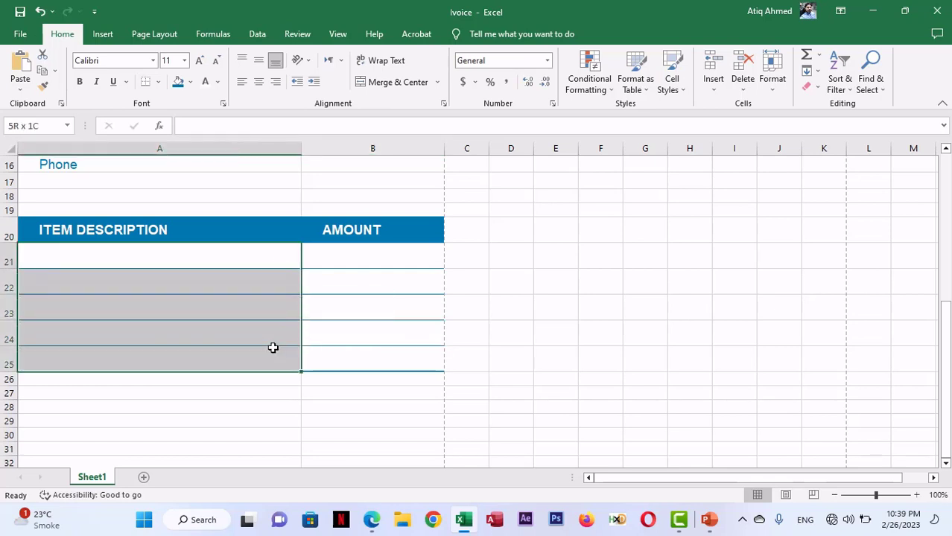
click(159, 81)
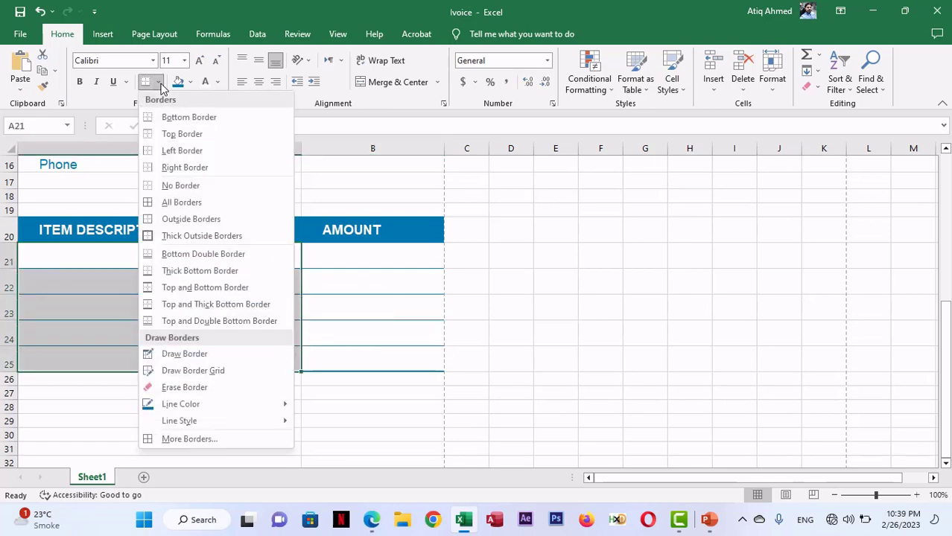
click(173, 167)
click(549, 257)
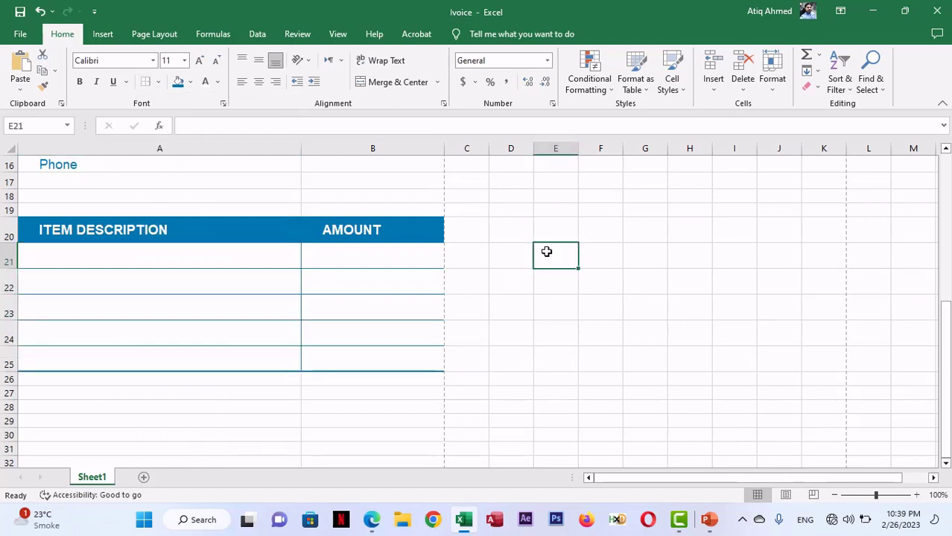
- Switch to the reference PDF and zoom in closely on the pale grid lines of the item table
key(alt+Tab)
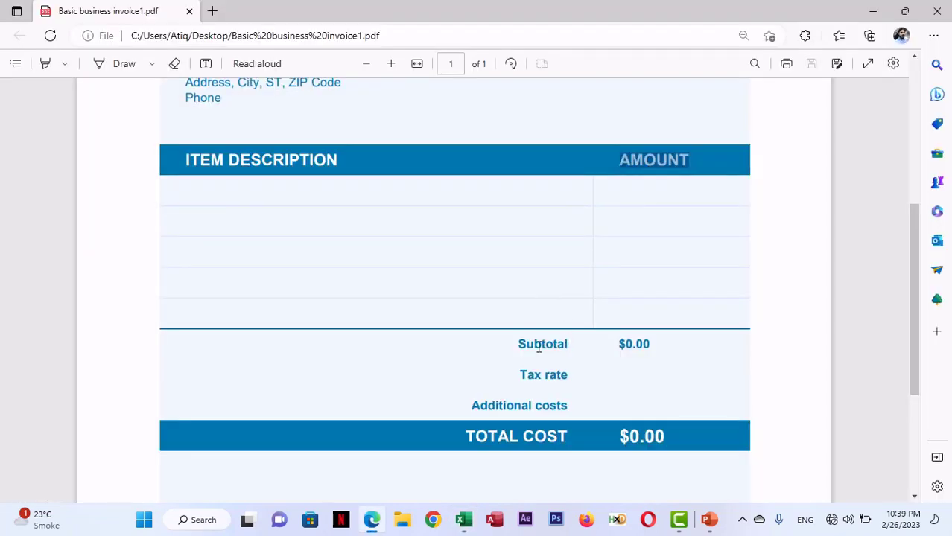
key(alt)
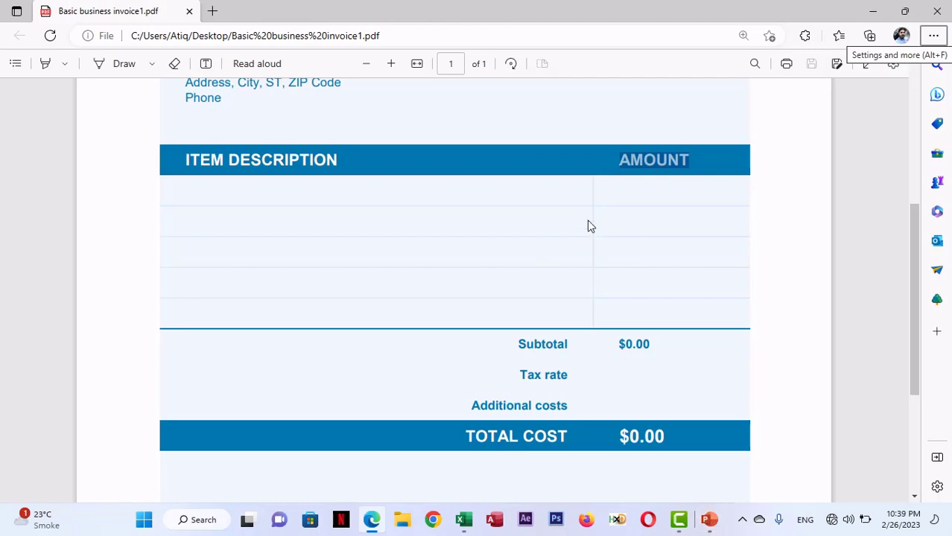
scroll(607, 220, up, 5)
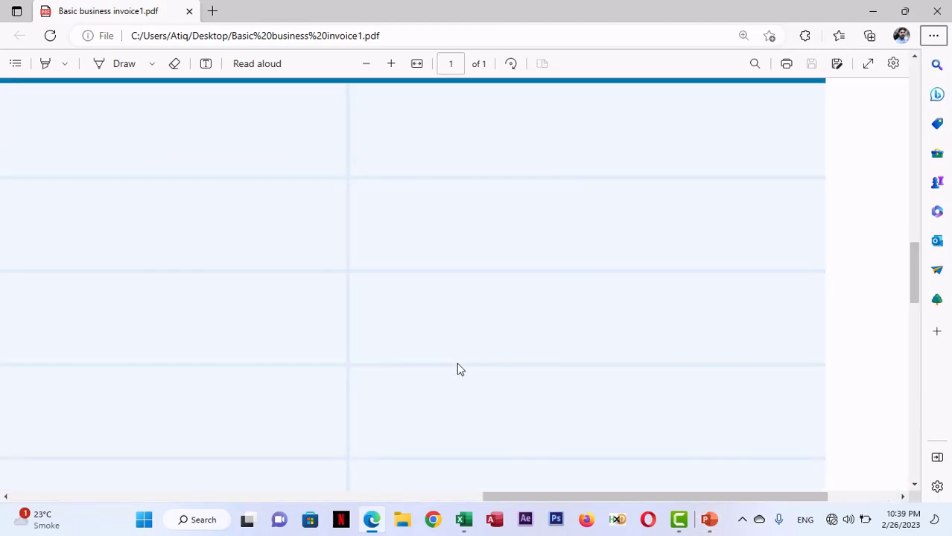
- Switch to PowerPoint and replace the old picture on the slide with a screenshot of the zoomed PDF window
click(708, 519)
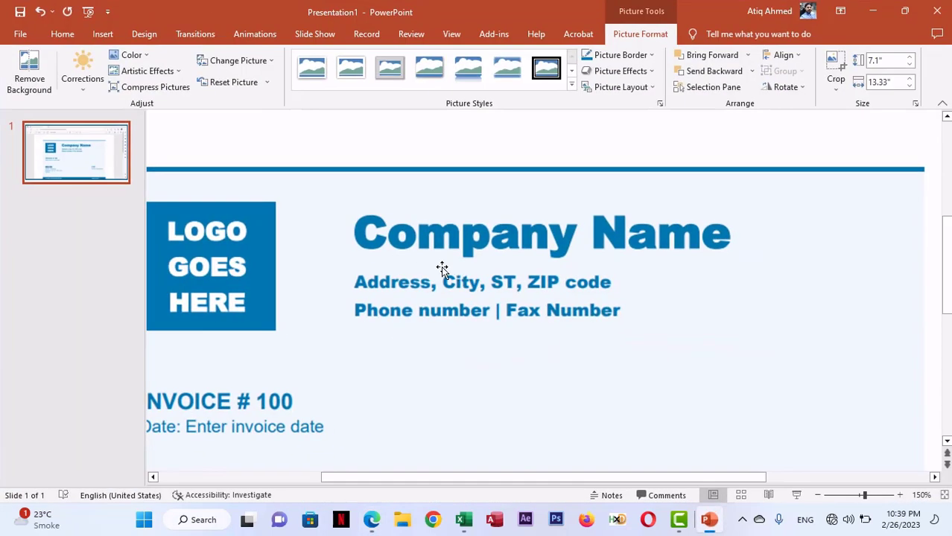
right_click(484, 174)
key(Delete)
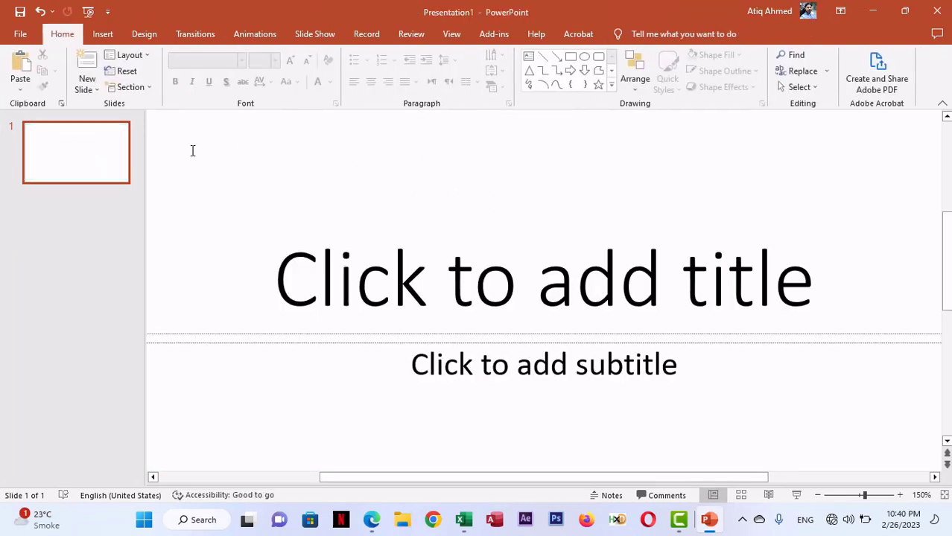
click(104, 35)
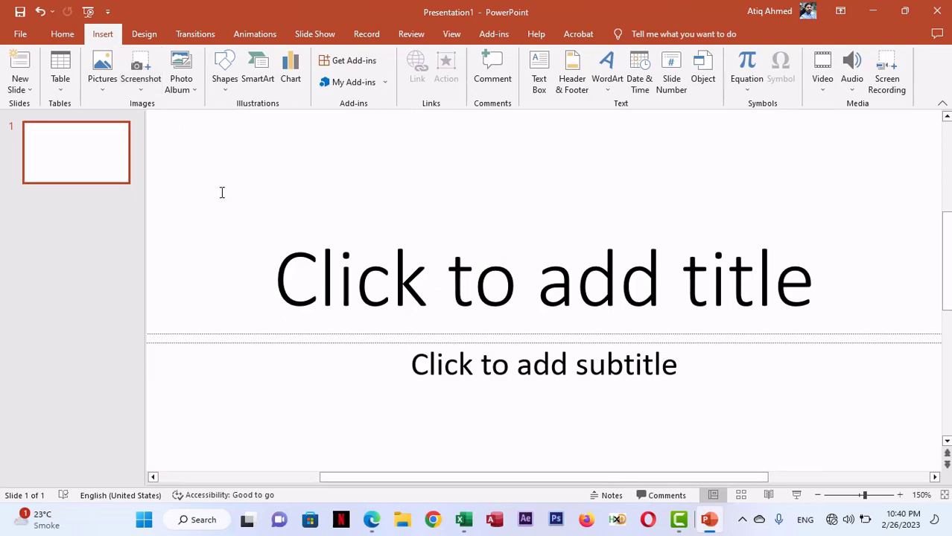
click(140, 91)
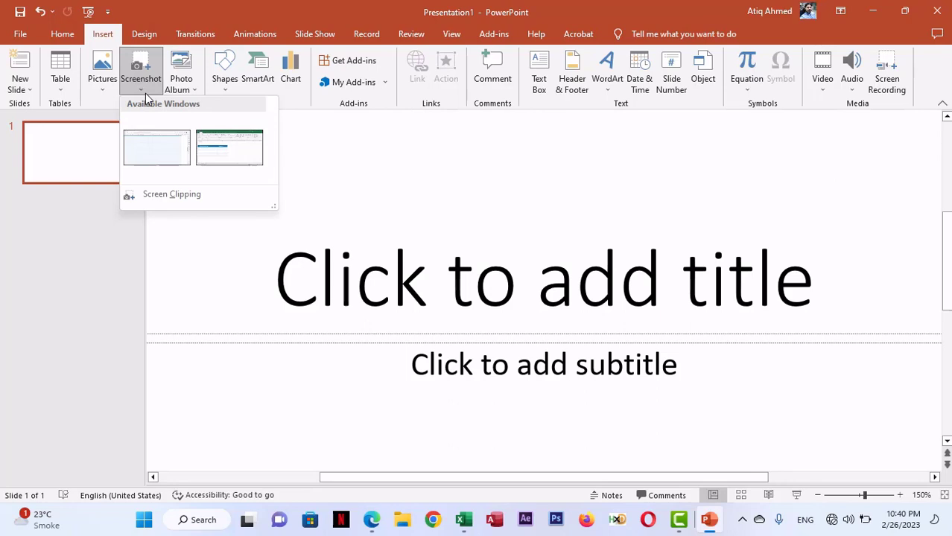
click(155, 147)
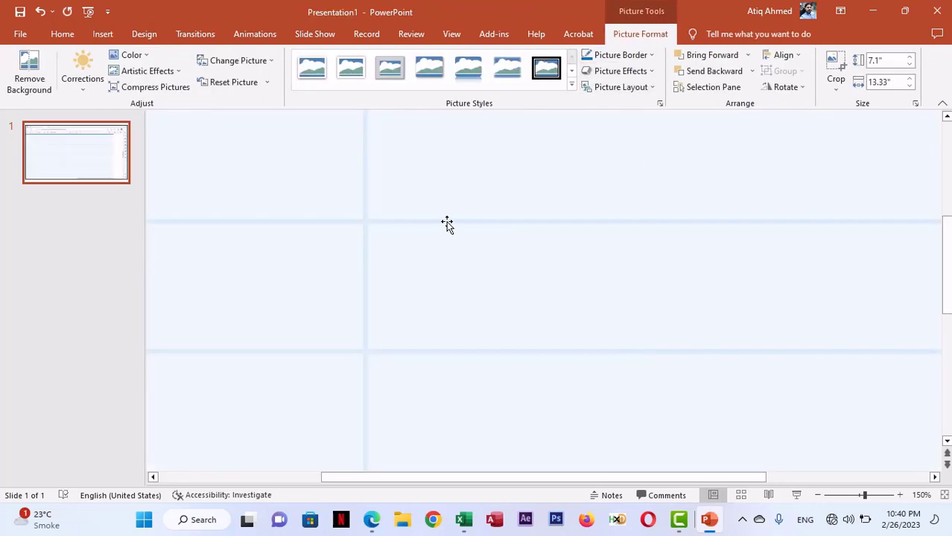
- Sample the pale blue of the table's vertical grid line with the Eyedropper as the picture border colour
click(620, 55)
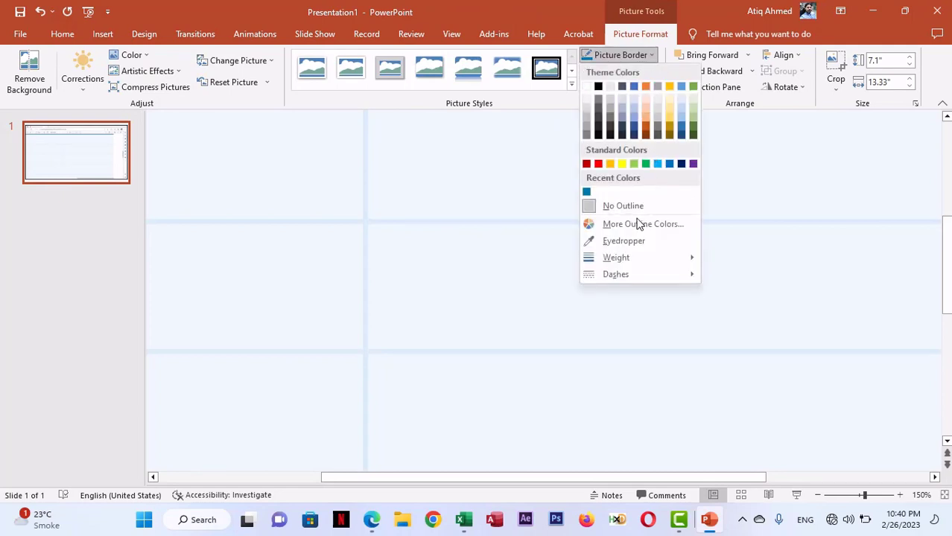
click(622, 240)
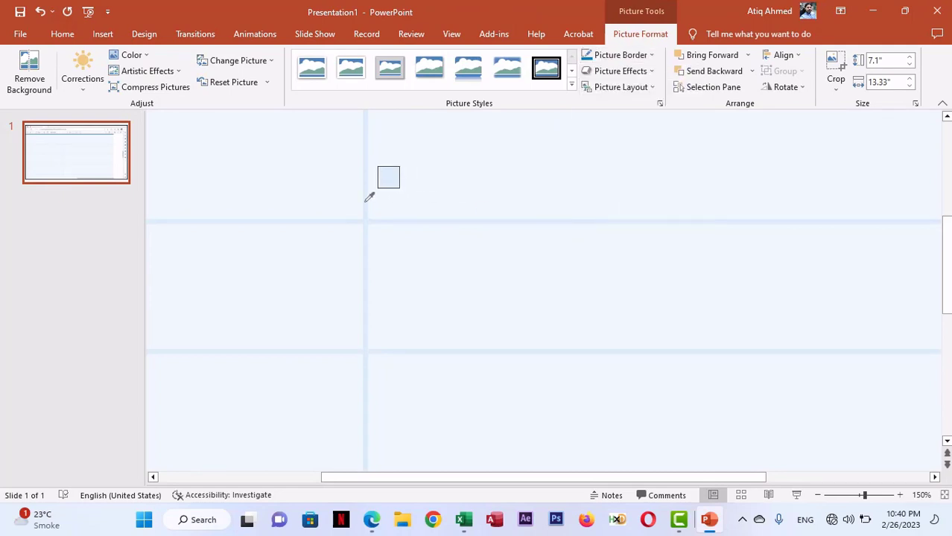
click(364, 202)
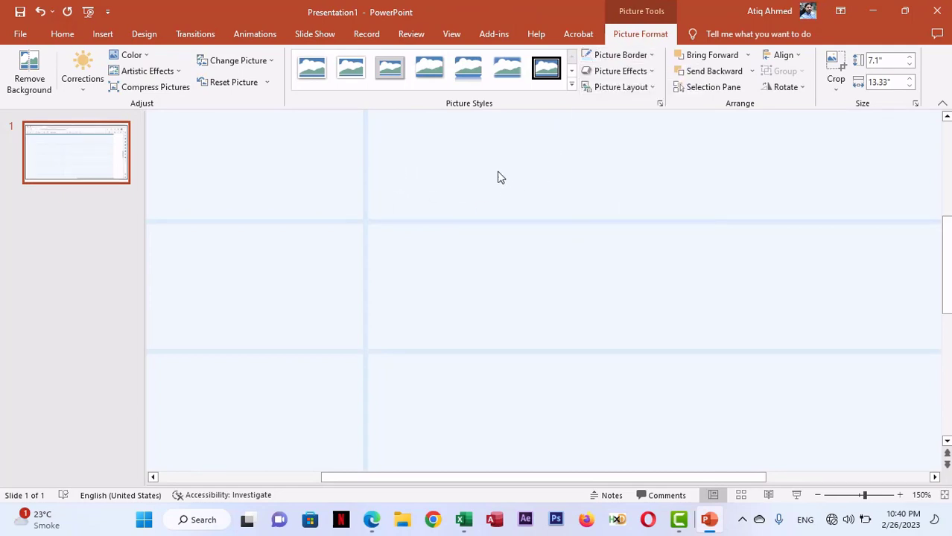
- Switch to Excel and select cells A21:B21, the first blank row under the item table header
key(alt+Tab)
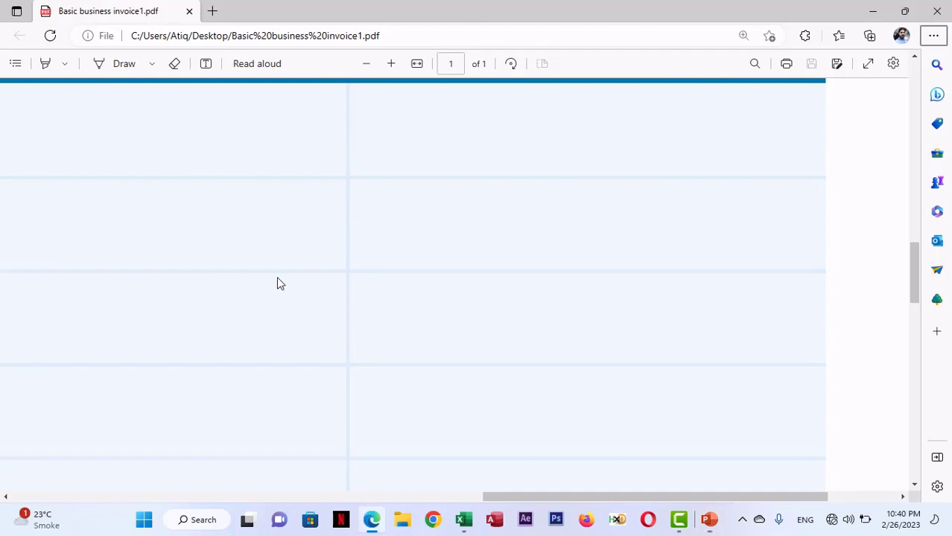
click(465, 522)
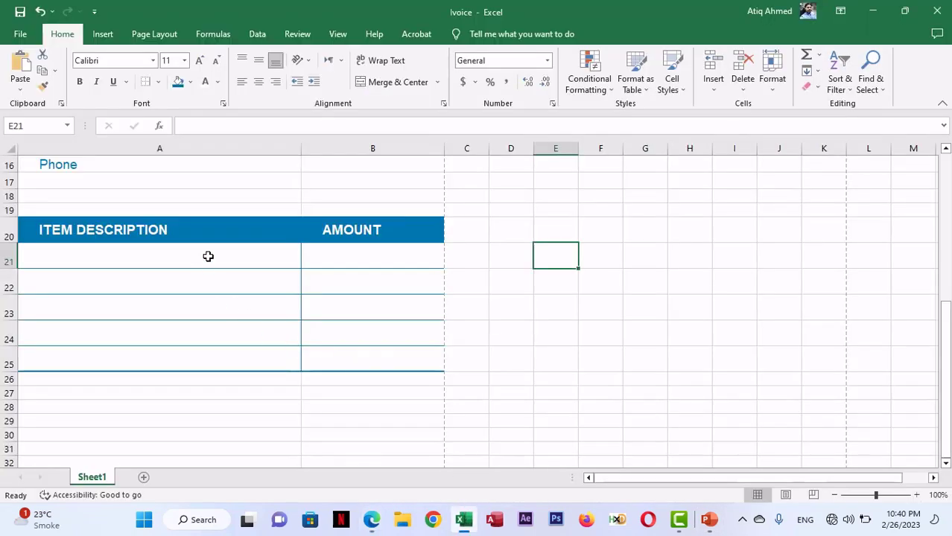
drag(198, 255, 339, 257)
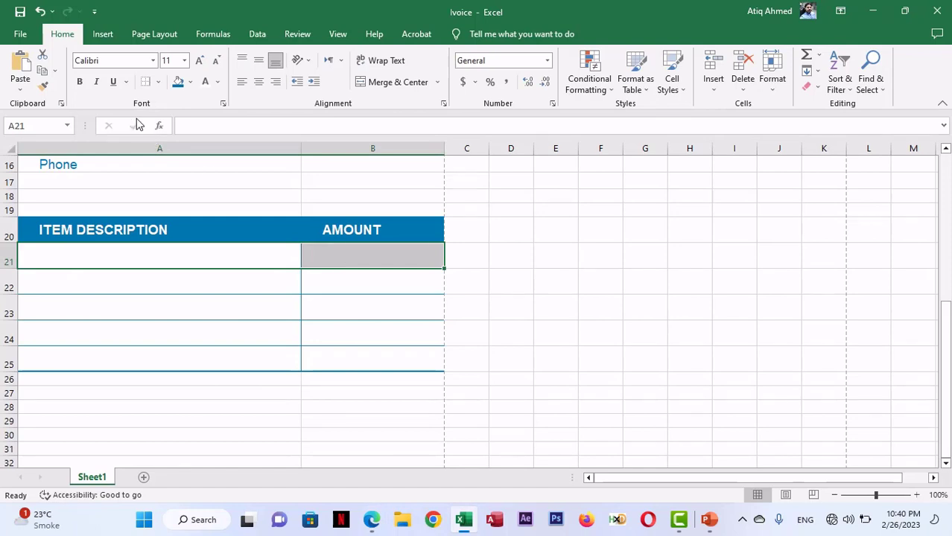
click(157, 82)
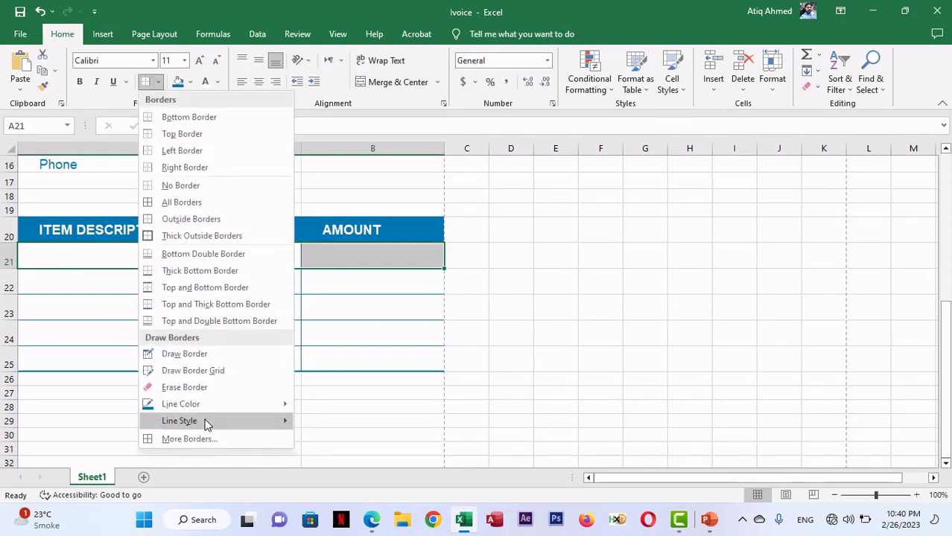
mouse_move(211, 411)
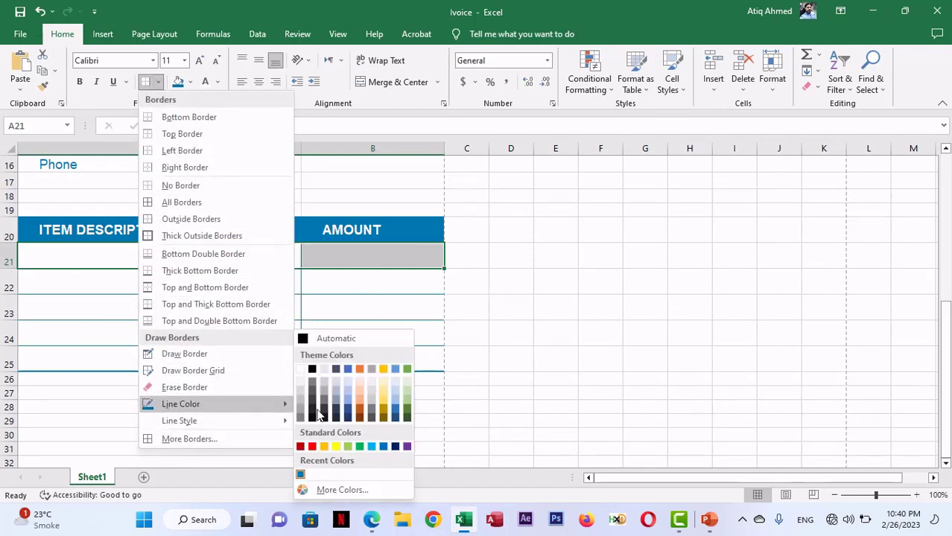
click(79, 307)
- Switch to PowerPoint and copy the hex code of the picture's sampled pale blue outline colour
click(709, 519)
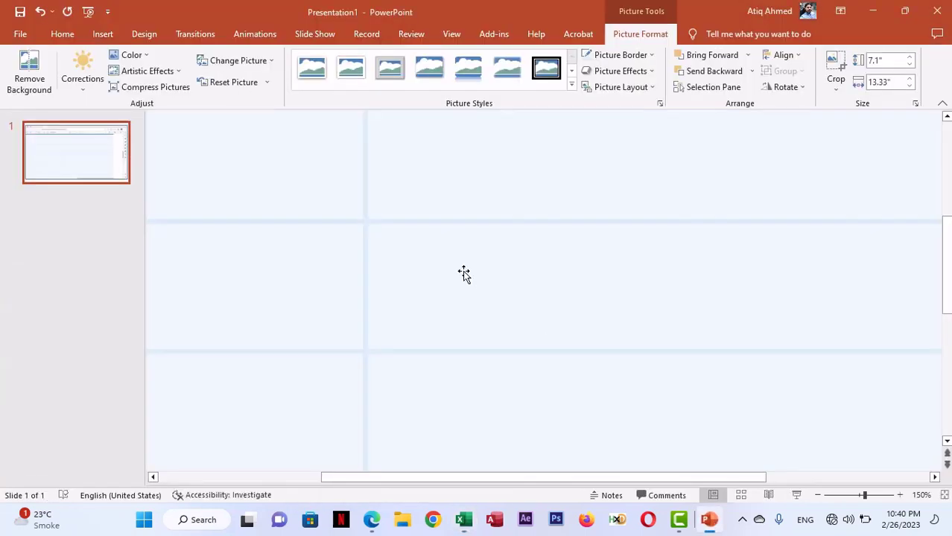
click(652, 56)
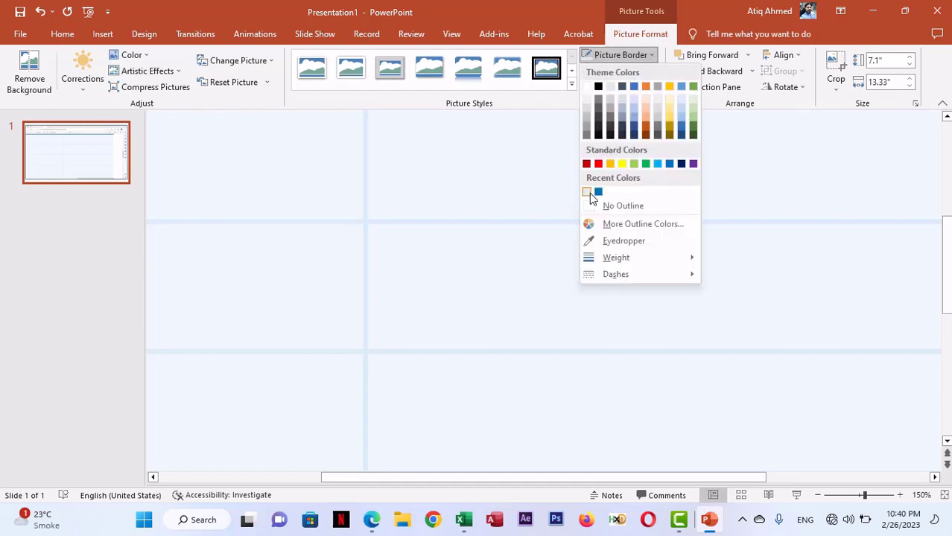
click(662, 226)
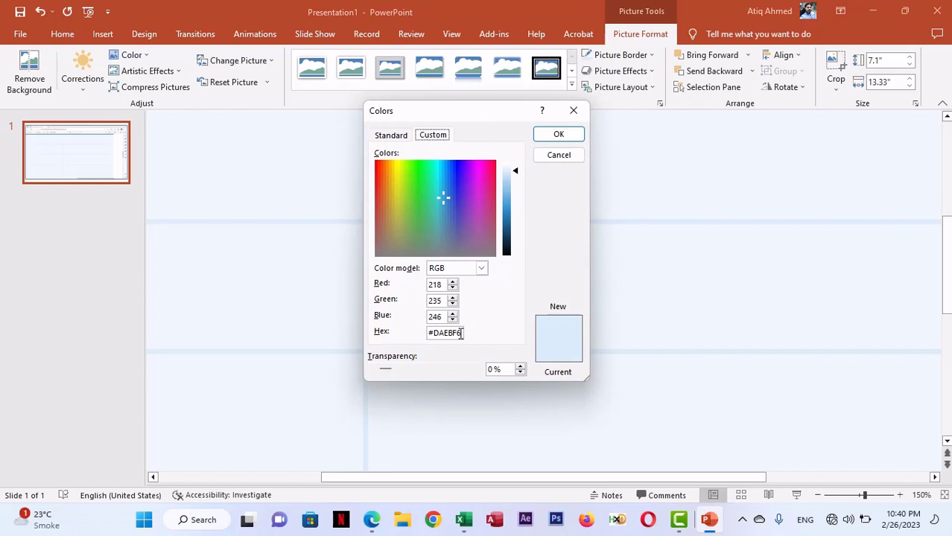
drag(461, 332, 402, 330)
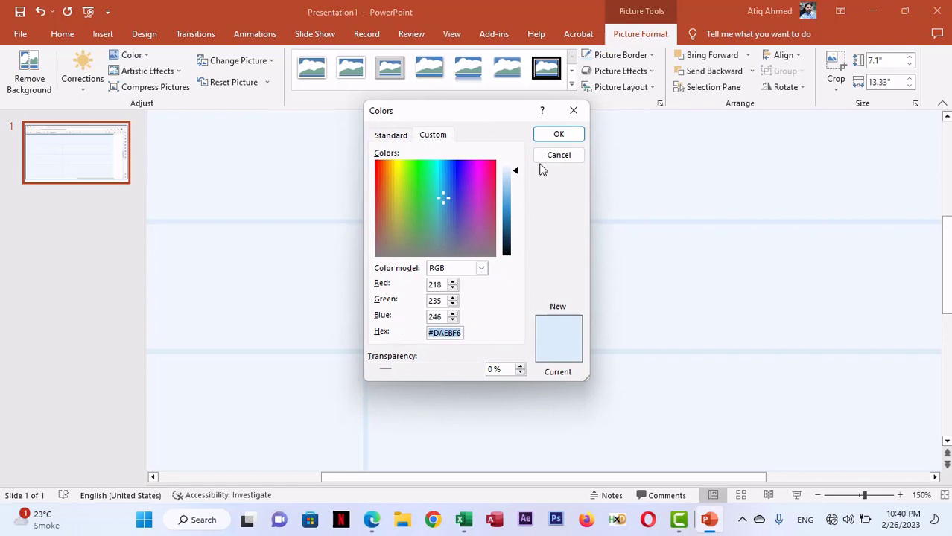
click(558, 134)
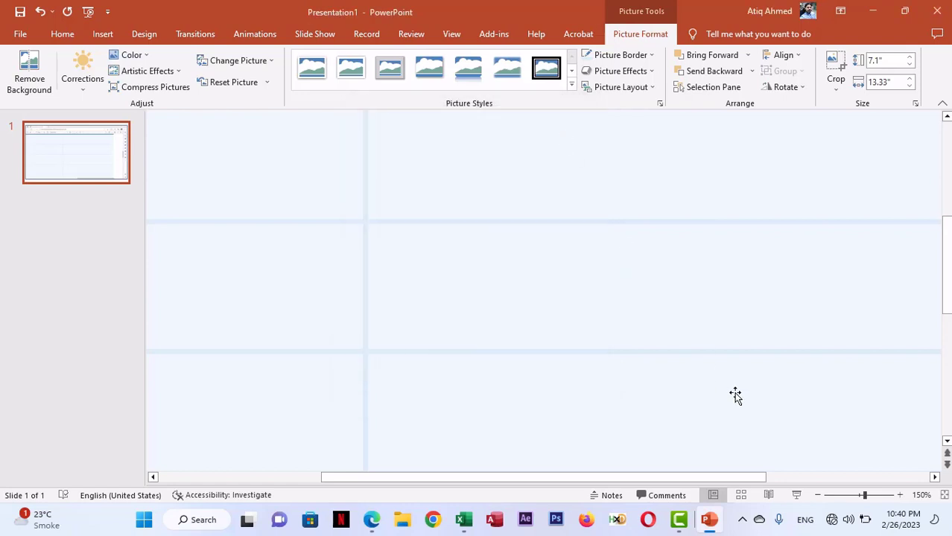
- Switch back to Excel and open the custom colour settings for the border line colour with A21:B21 selected
click(463, 519)
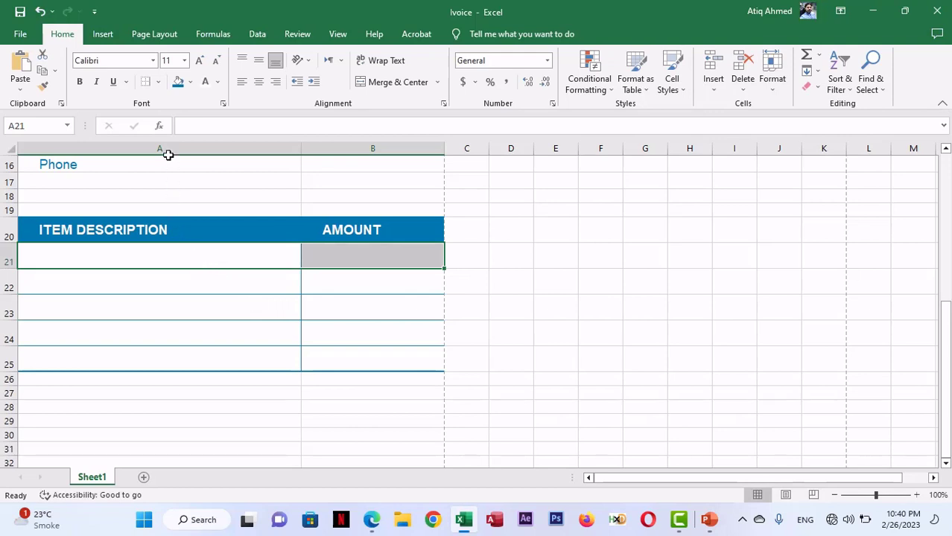
click(159, 82)
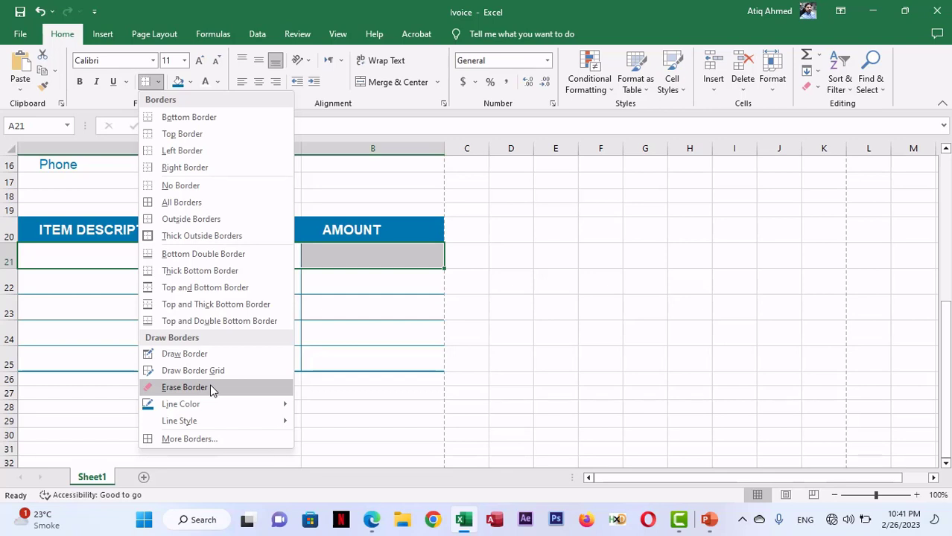
mouse_move(223, 403)
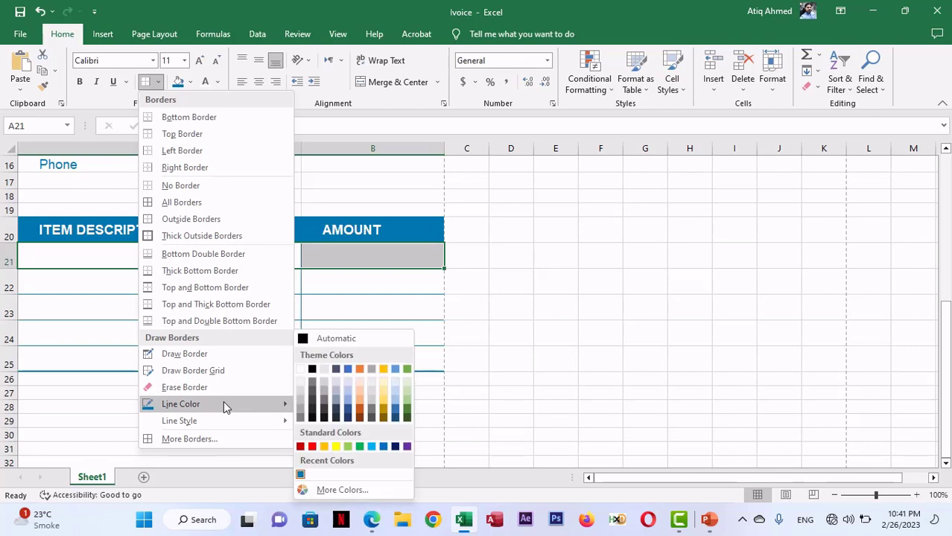
click(347, 490)
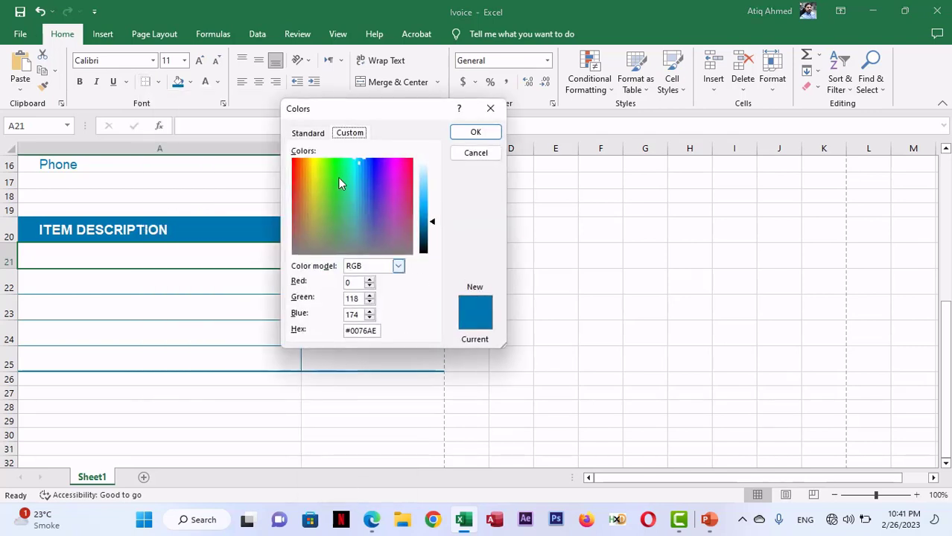
- Set the border line colour to a custom pale blue using its hex code, and leave border drawing mode
drag(379, 330, 308, 333)
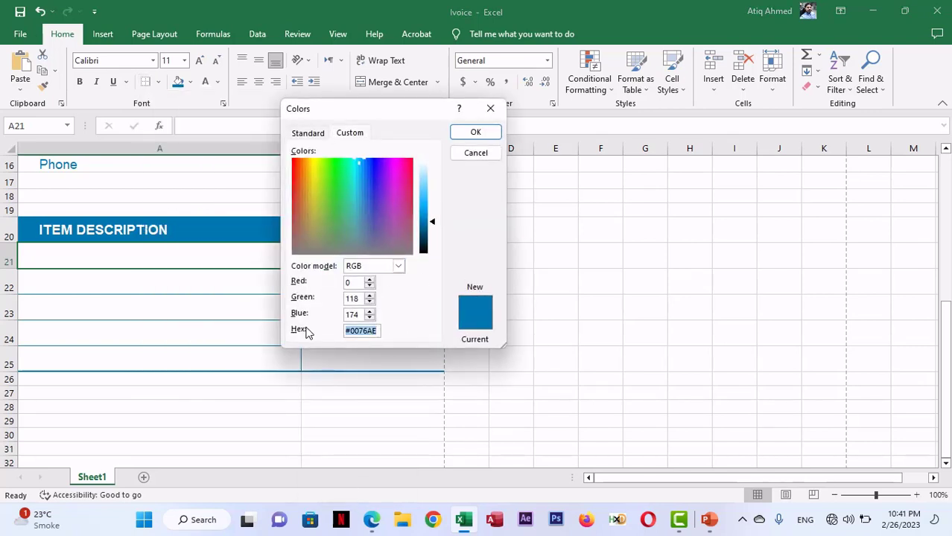
text(#16489F)
click(475, 132)
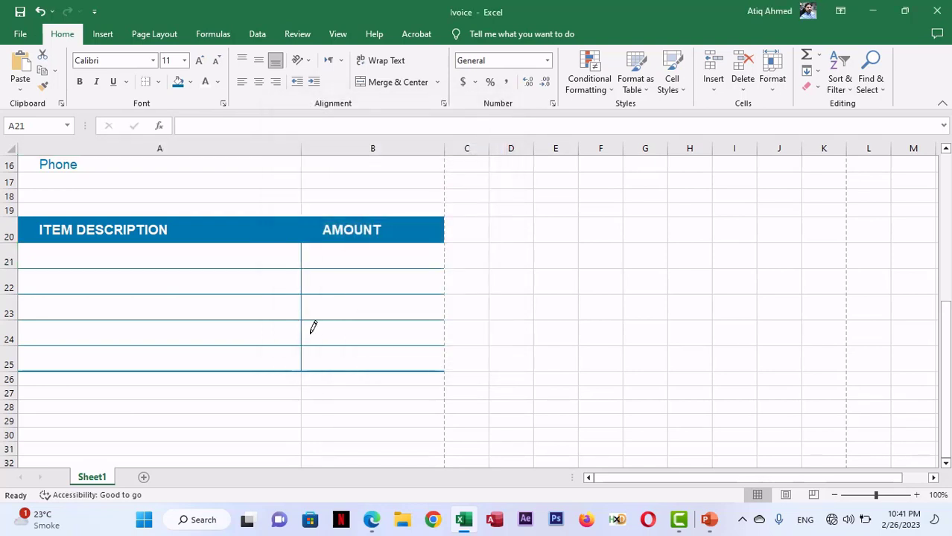
key(Escape)
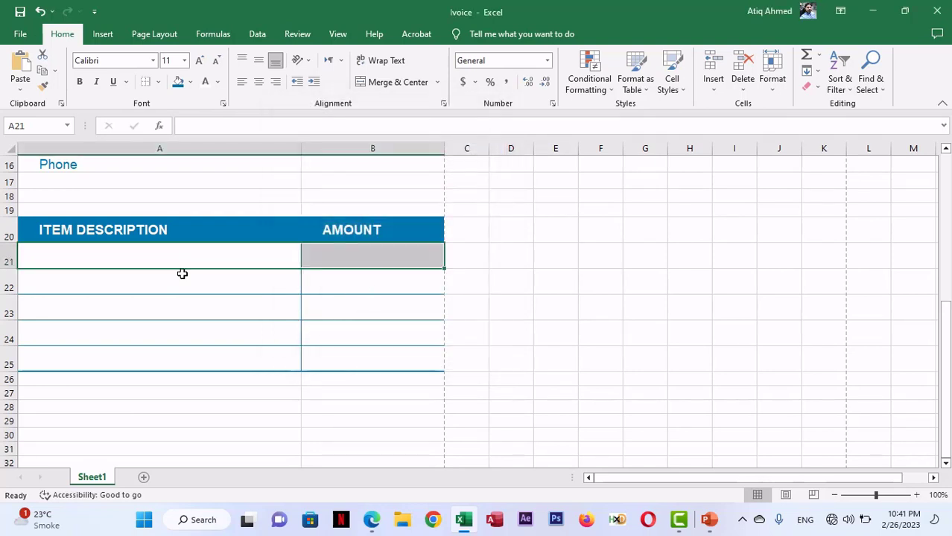
- Apply a bottom border in the new line colour to each item row from A21:B21 through A24:B24
click(157, 82)
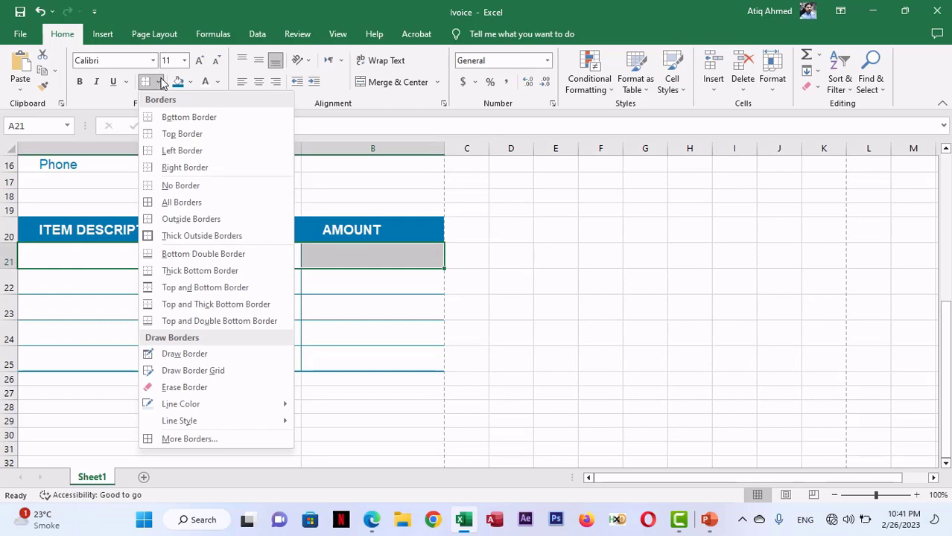
click(178, 118)
click(359, 376)
click(109, 282)
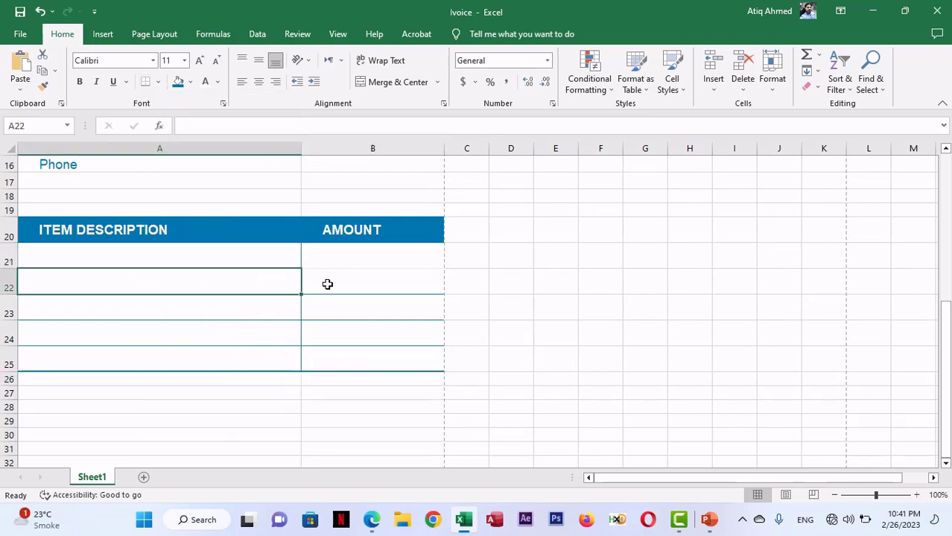
drag(328, 284, 332, 283)
click(150, 82)
drag(212, 307, 313, 312)
click(149, 83)
drag(135, 330, 321, 332)
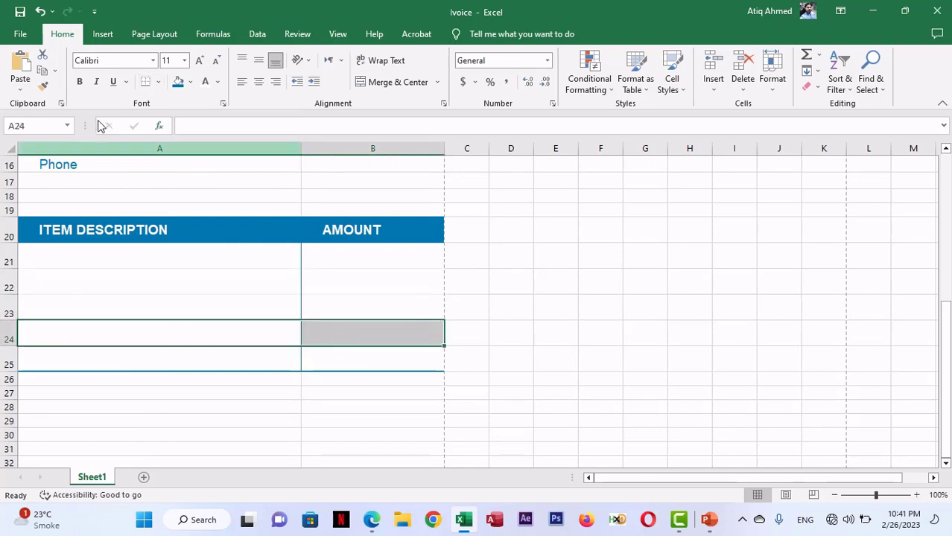
click(151, 87)
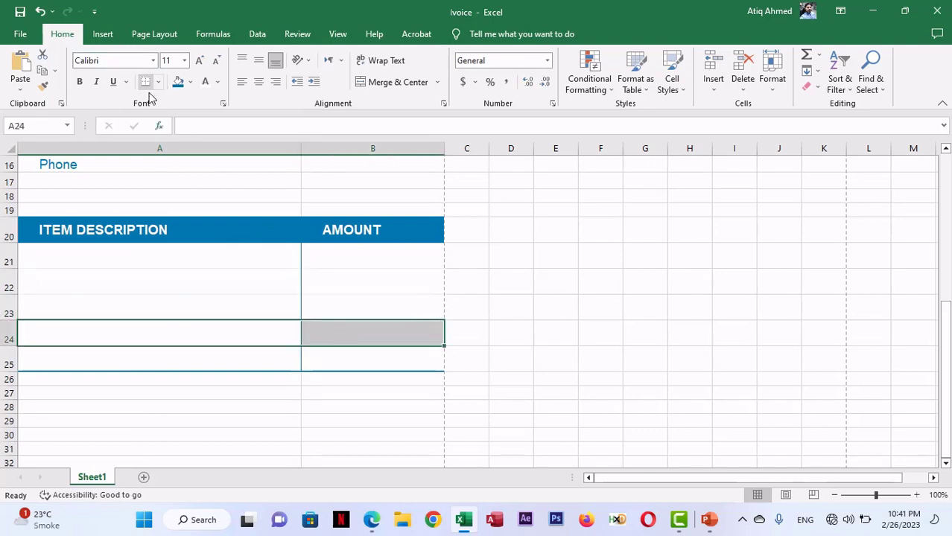
click(259, 290)
- Apply a right border to cells A21:A25 to divide the item description and amount columns
drag(277, 253, 278, 356)
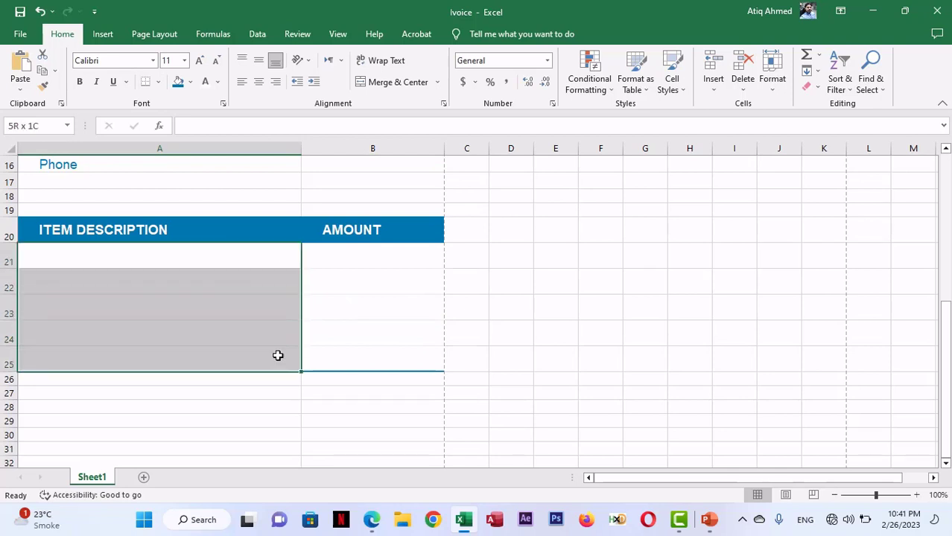
click(158, 82)
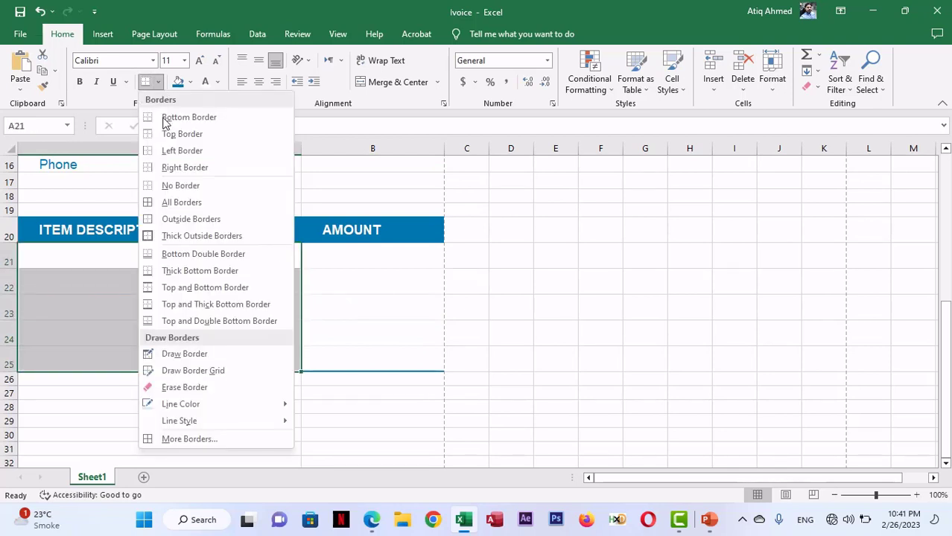
click(185, 167)
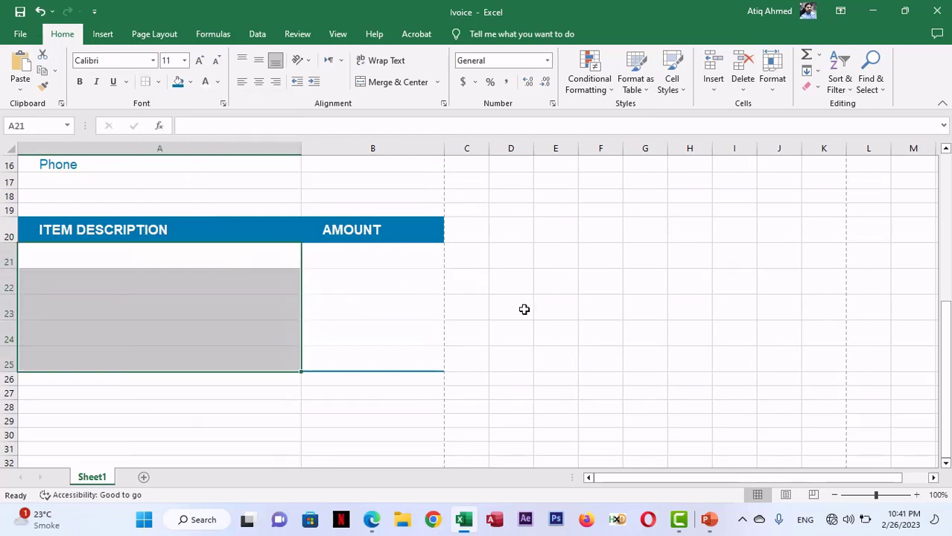
click(525, 307)
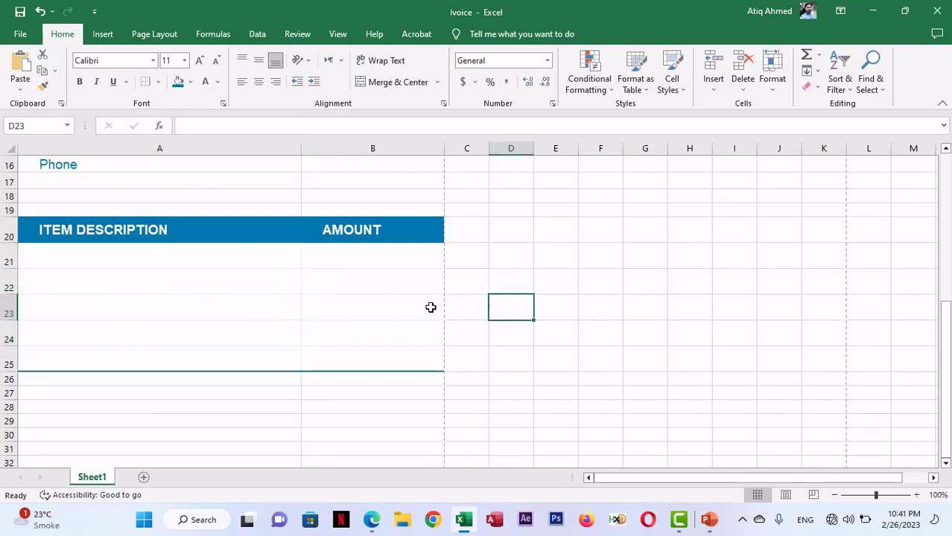
- Check the invoice layout in the print preview and return to the worksheet
click(22, 37)
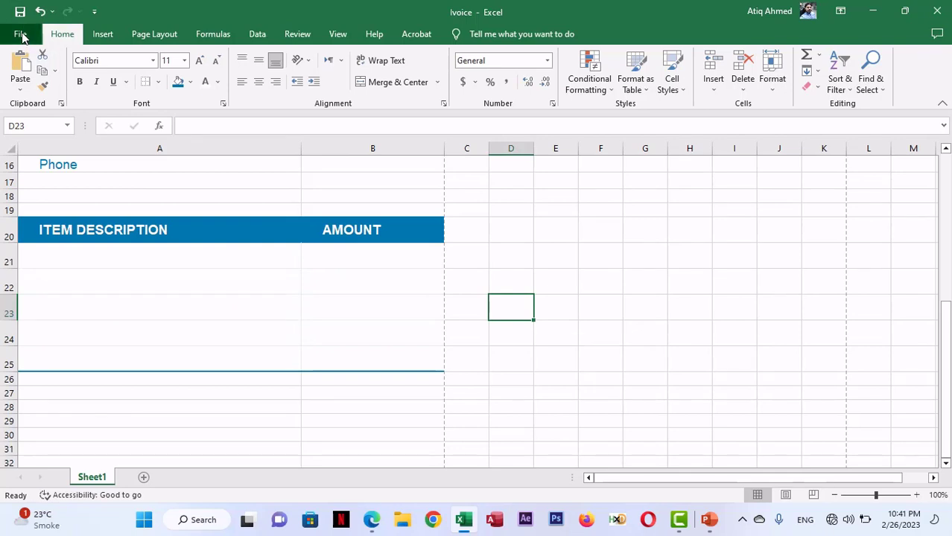
click(53, 316)
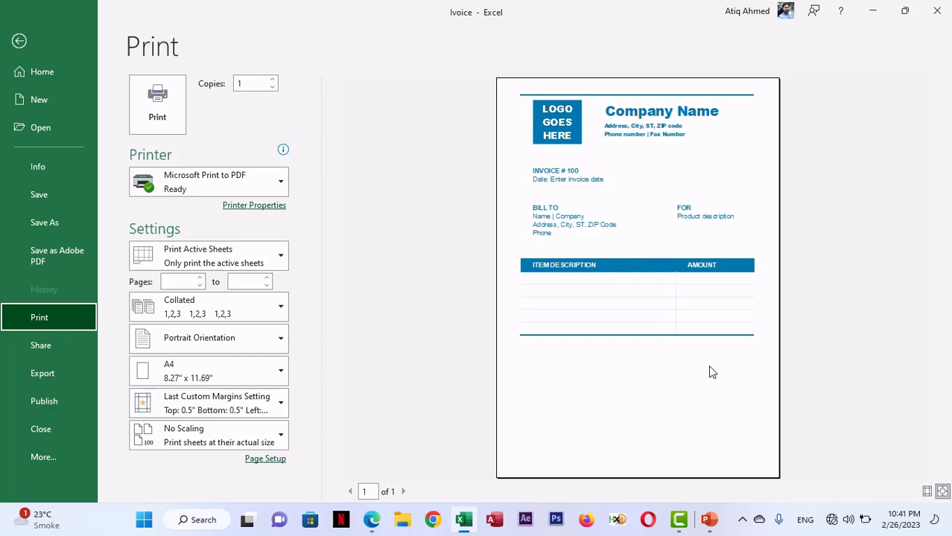
click(20, 42)
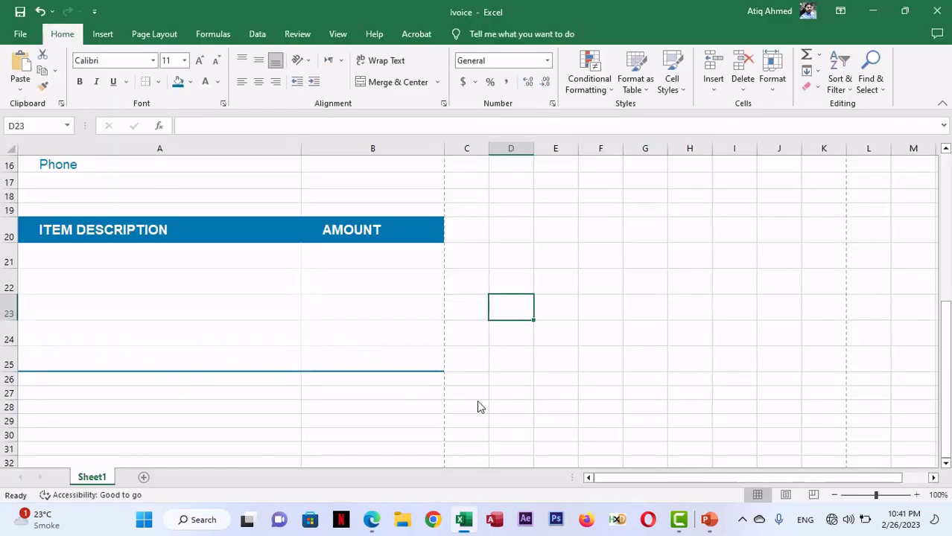
- Switch to Basic business invoice1.pdf in Edge and examine the item table, totals section and footer
key(alt+Tab)
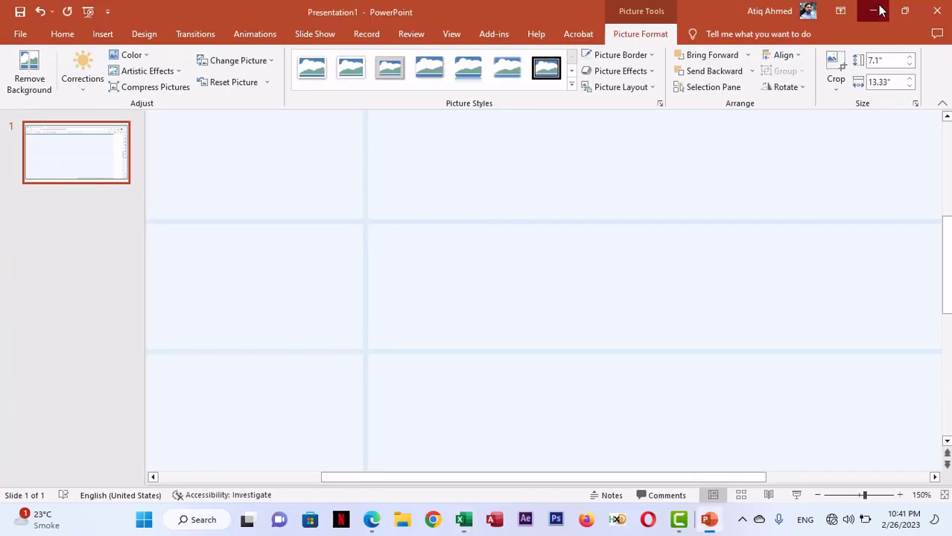
click(879, 11)
click(371, 520)
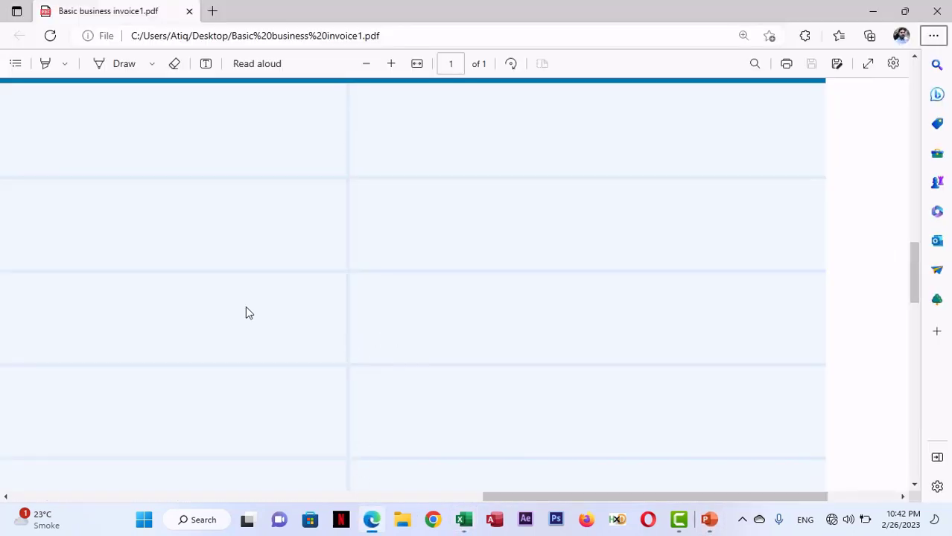
scroll(455, 213, down, 4)
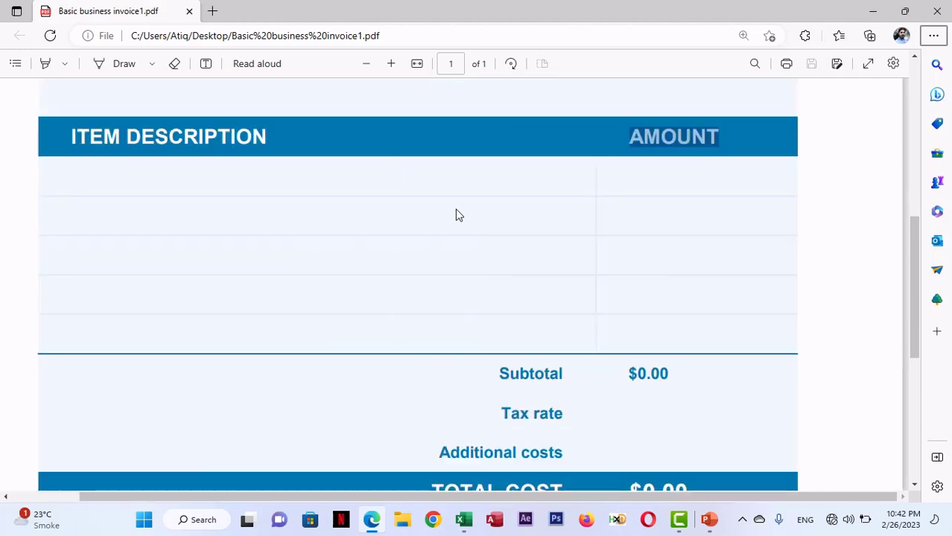
scroll(455, 212, down, 1)
scroll(580, 344, down, 3)
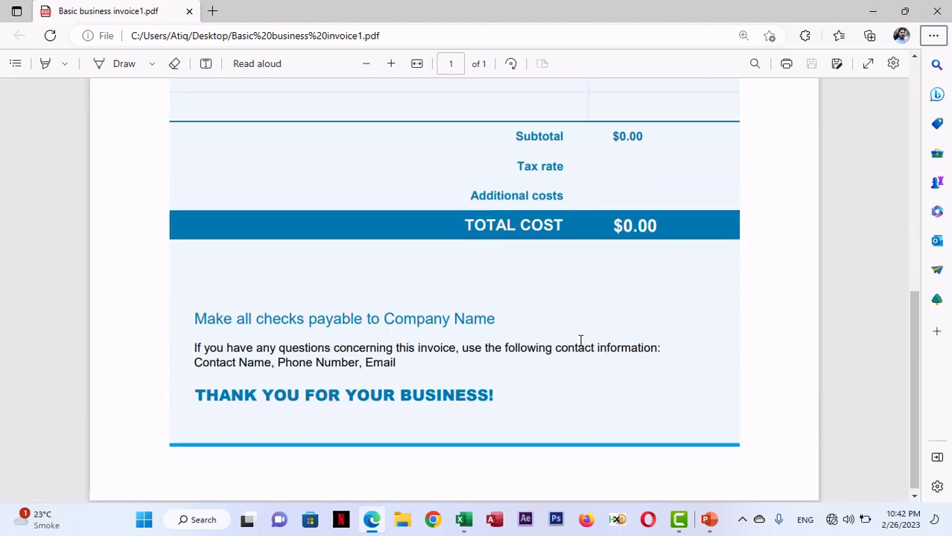
scroll(580, 342, up, 1)
scroll(617, 270, up, 2)
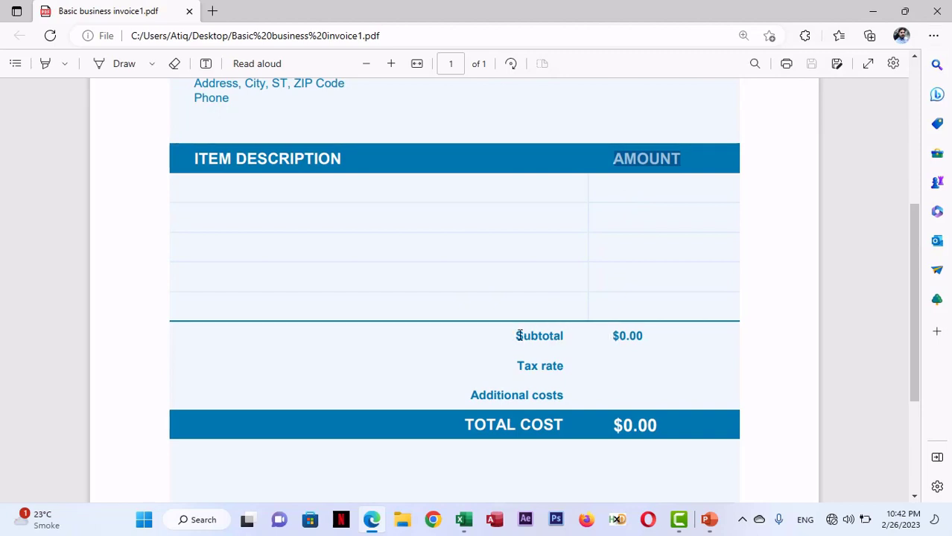
- Copy the Subtotal label from the PDF and paste it into cell A26 of the Excel invoice
drag(514, 335, 565, 336)
key(ctrl+c)
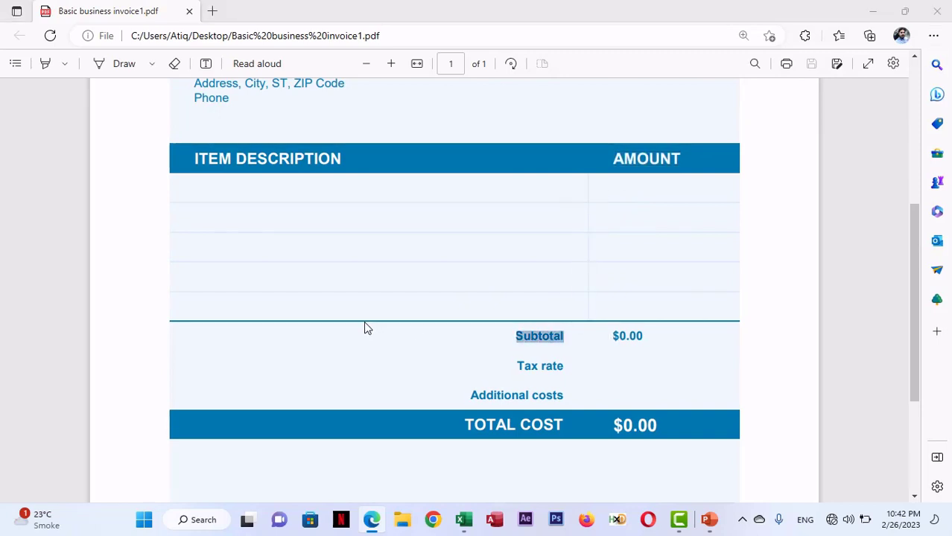
key(alt+Tab)
click(222, 378)
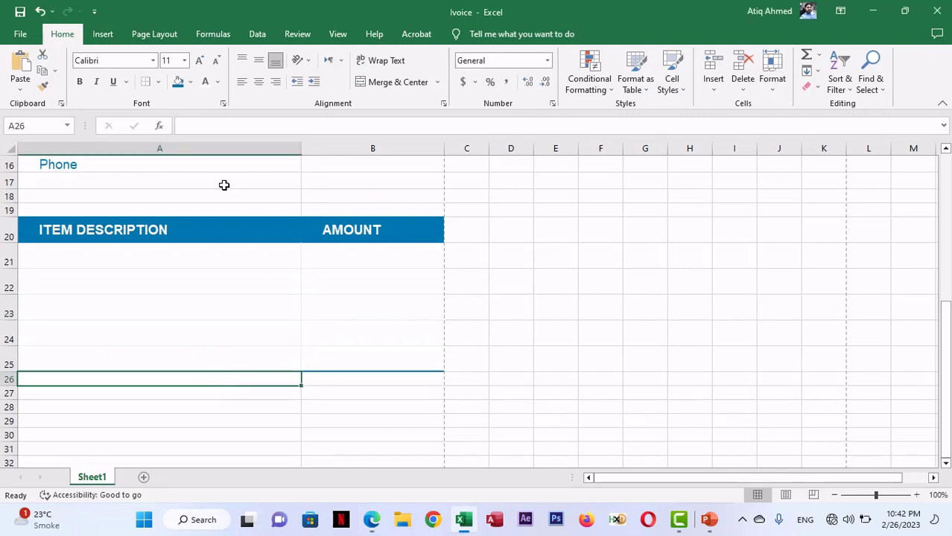
click(211, 128)
key(ctrl+v)
click(593, 326)
- Copy the $0.00 subtotal amount from the PDF into cell B26 of the Excel invoice and left-align it
key(alt+Tab)
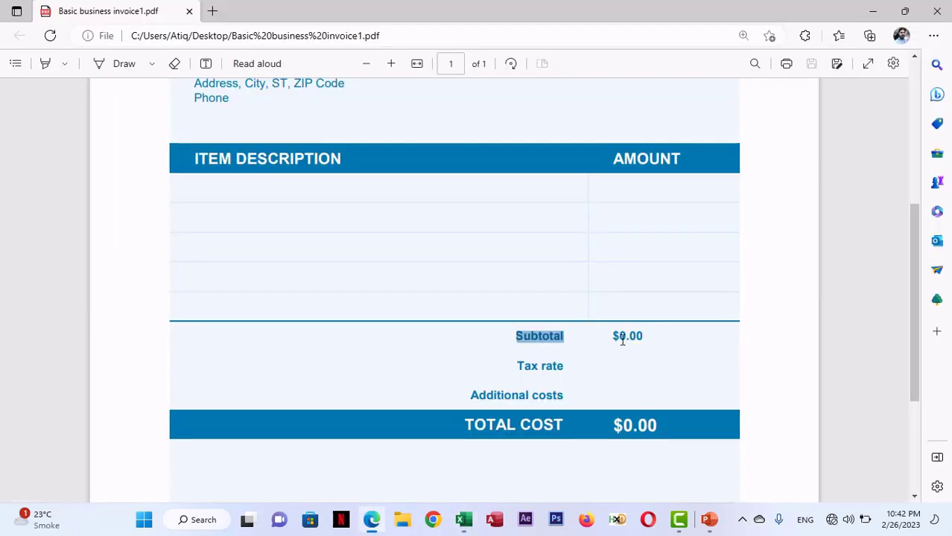
drag(612, 335, 640, 338)
key(ctrl+c)
key(alt+Tab)
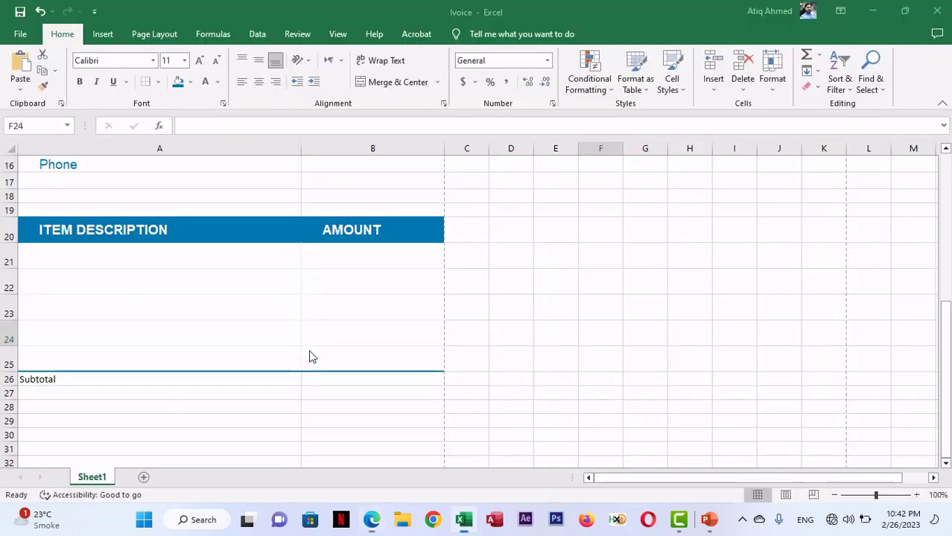
click(325, 381)
click(214, 128)
key(ctrl+v)
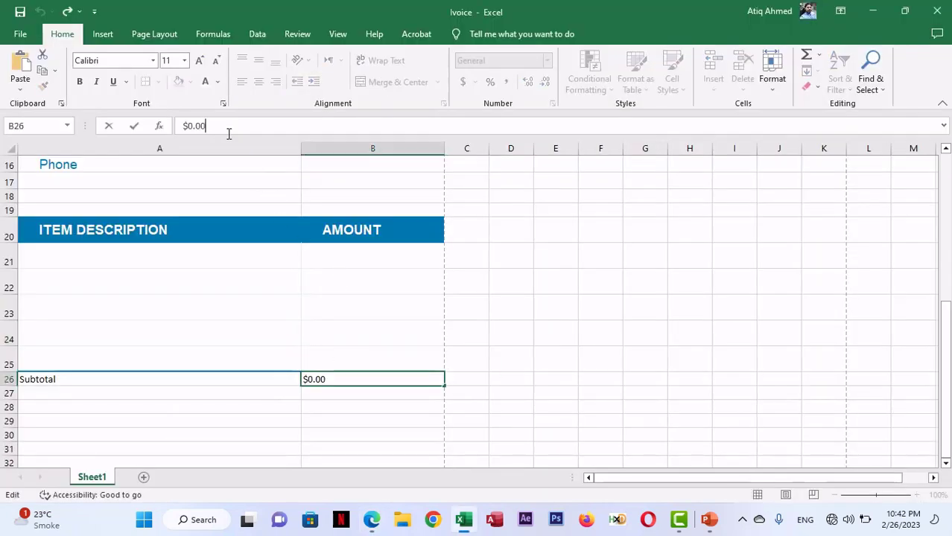
click(578, 265)
click(392, 378)
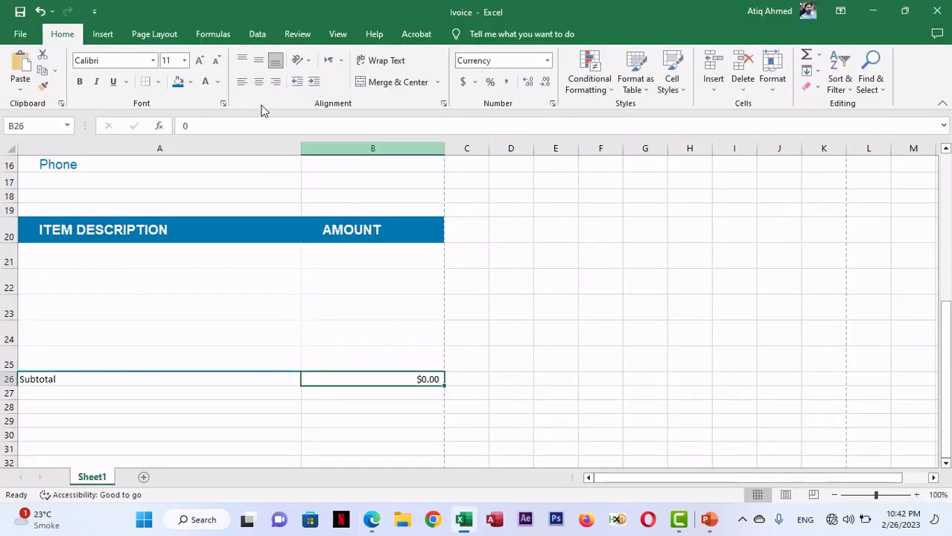
click(241, 85)
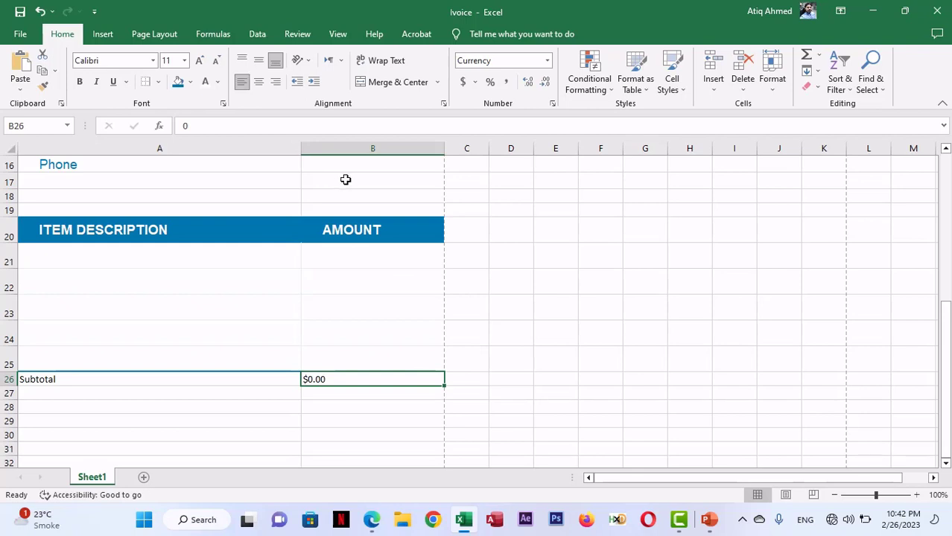
- Copy the Tax rate label from the PDF in Edge into cell A27 of the Excel invoice
key(alt+Tab)
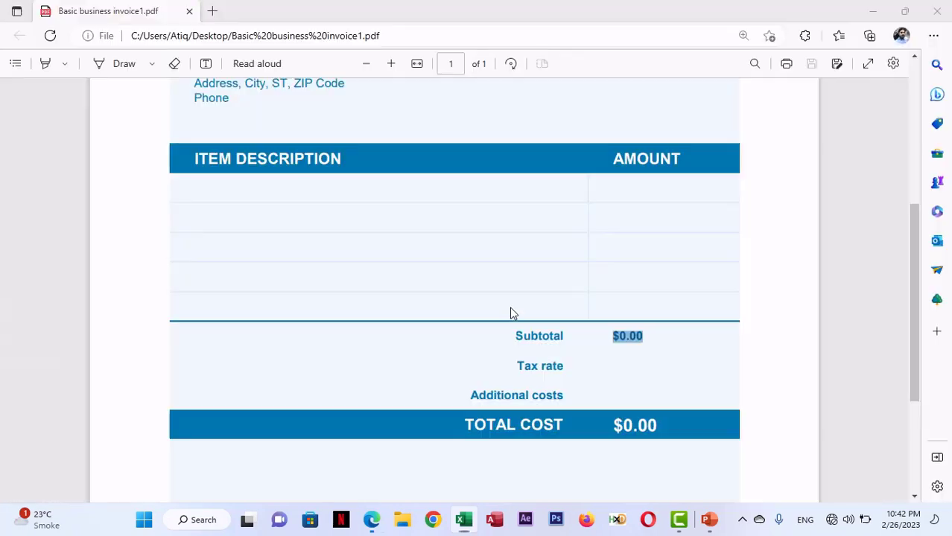
drag(516, 363, 564, 365)
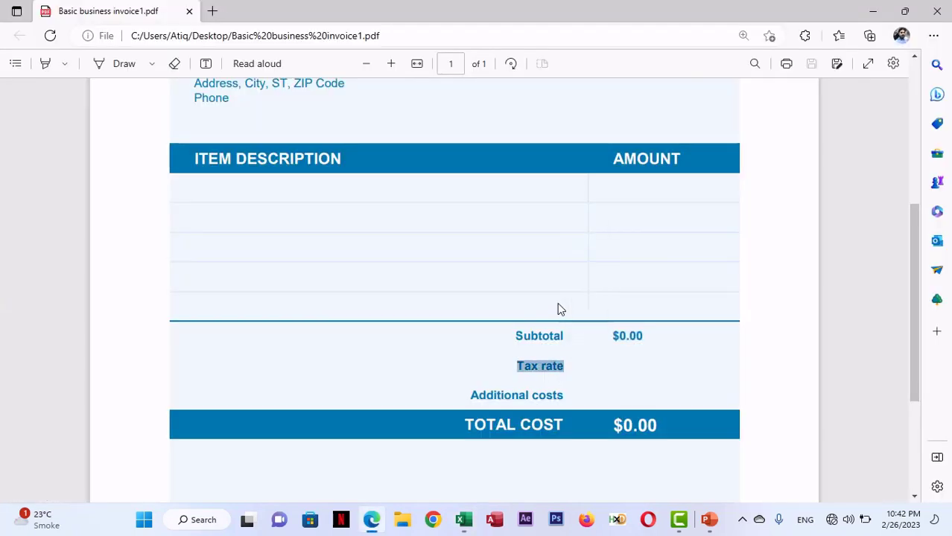
key(alt+Tab)
click(74, 393)
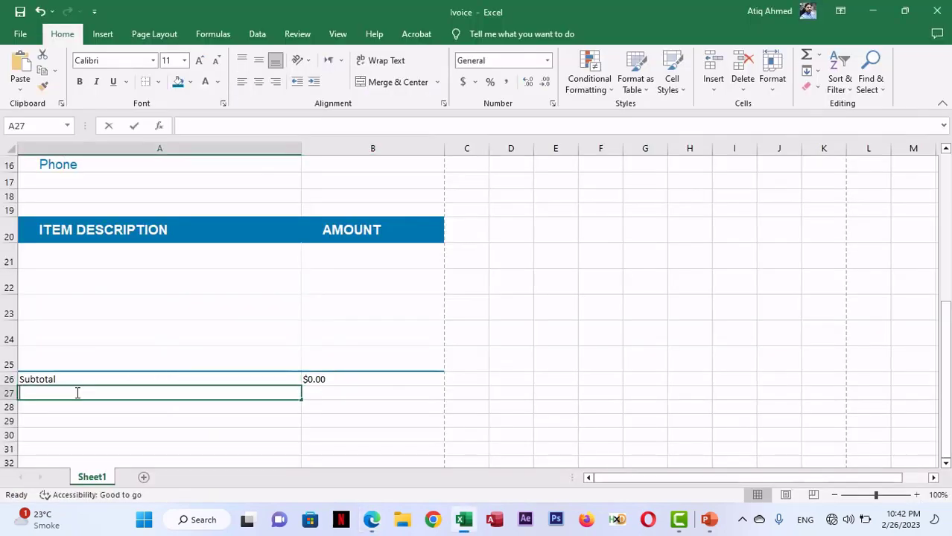
text(Tax rate)
click(117, 432)
- Copy the Additional costs label from the PDF in Edge into cell A28 of the Excel invoice
key(alt+Tab)
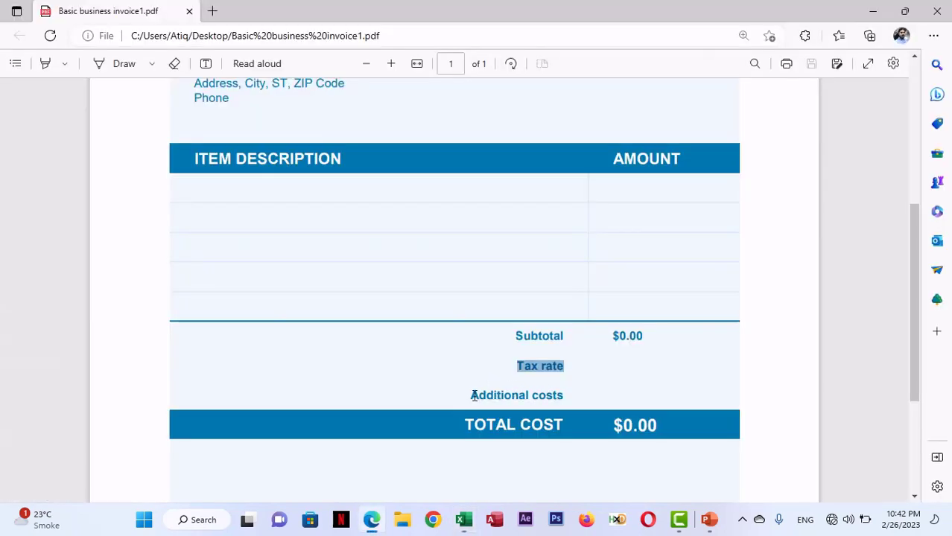
drag(470, 396, 563, 397)
key(ctrl+c)
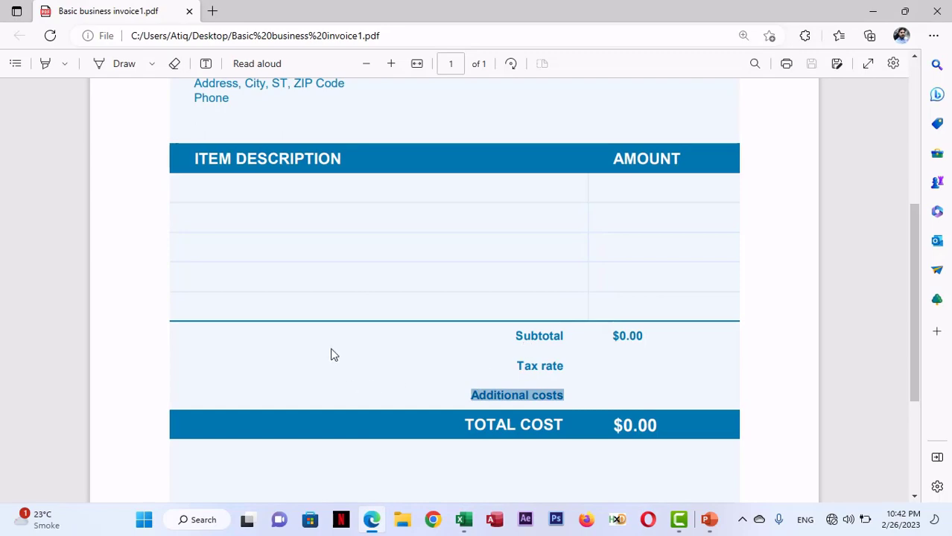
key(alt+Tab)
double_click(57, 406)
key(ctrl+v)
click(95, 432)
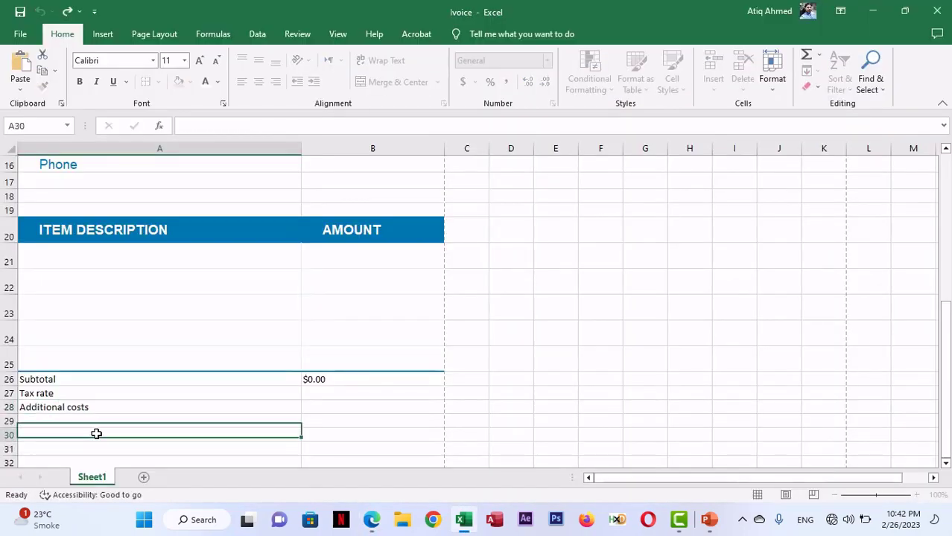
- Right-align the Subtotal, Tax rate and Additional costs labels in cells A26:A28
drag(50, 382, 385, 391)
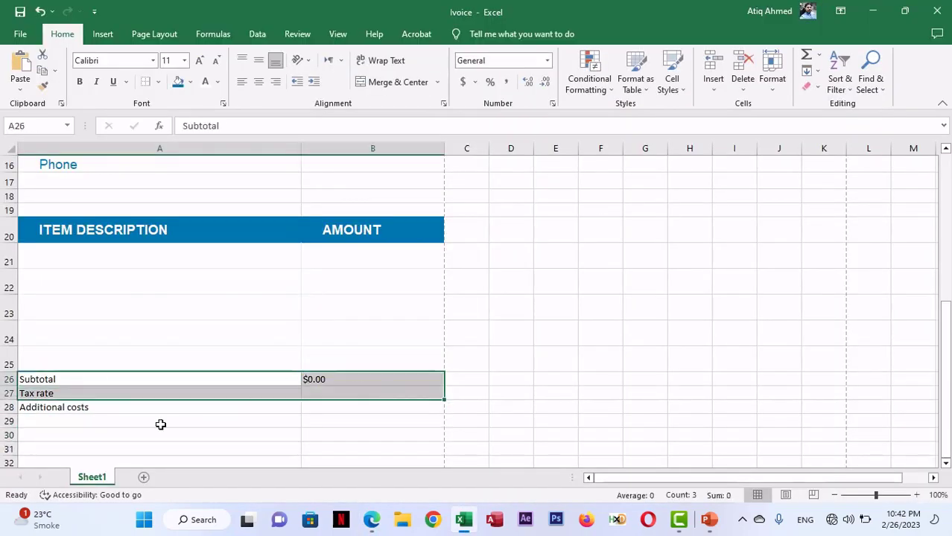
click(159, 422)
drag(114, 386, 112, 408)
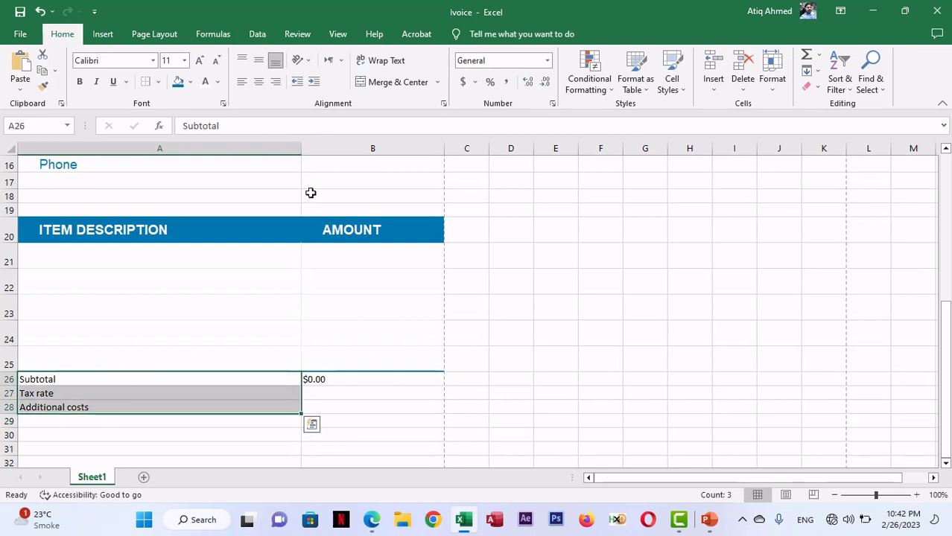
click(275, 84)
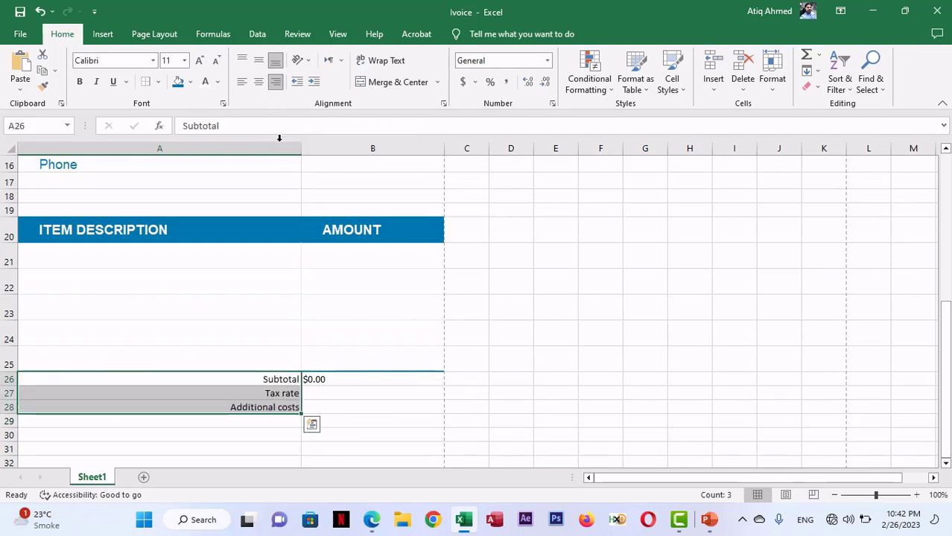
key(alt+Tab)
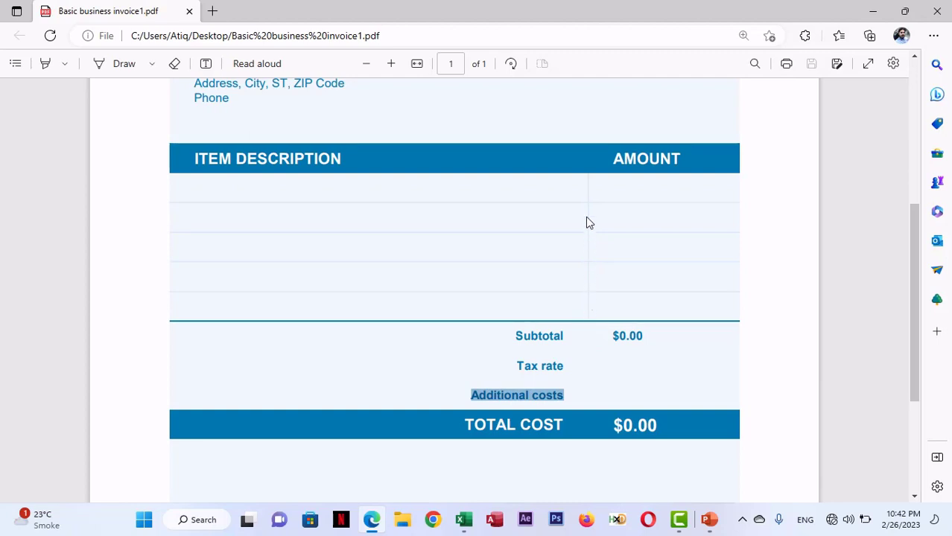
key(alt+Tab)
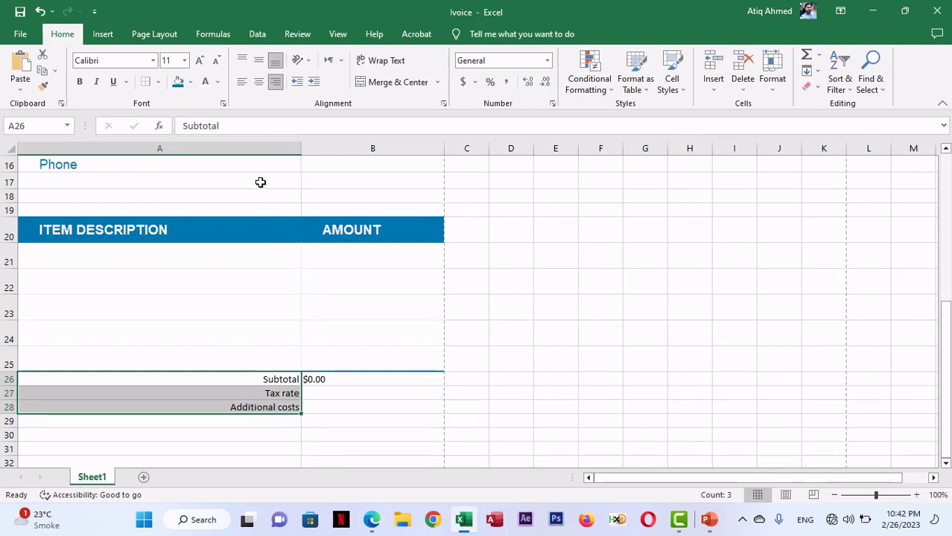
click(257, 84)
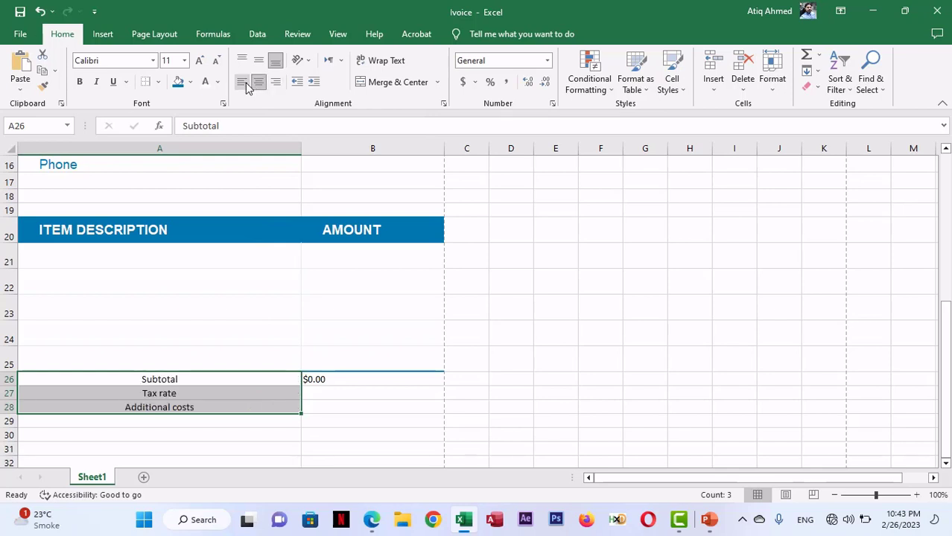
click(245, 84)
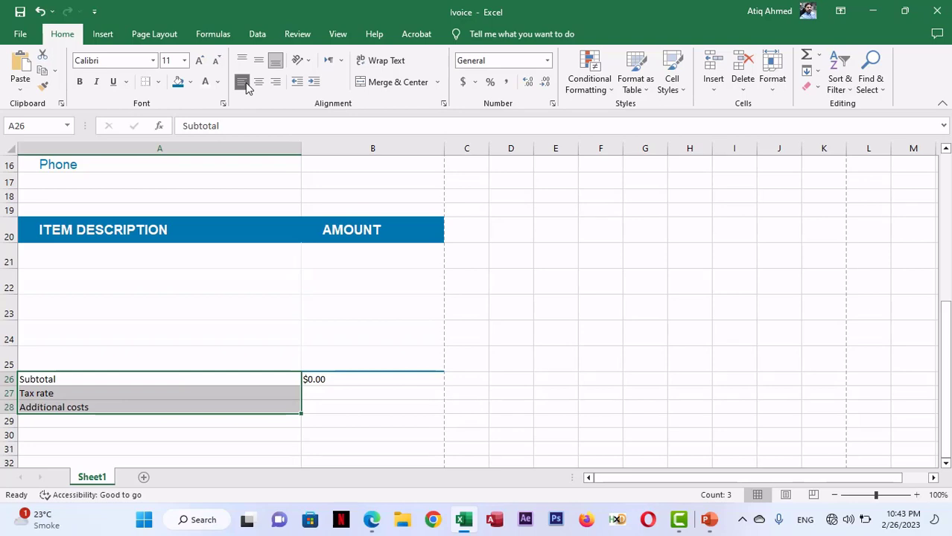
click(276, 83)
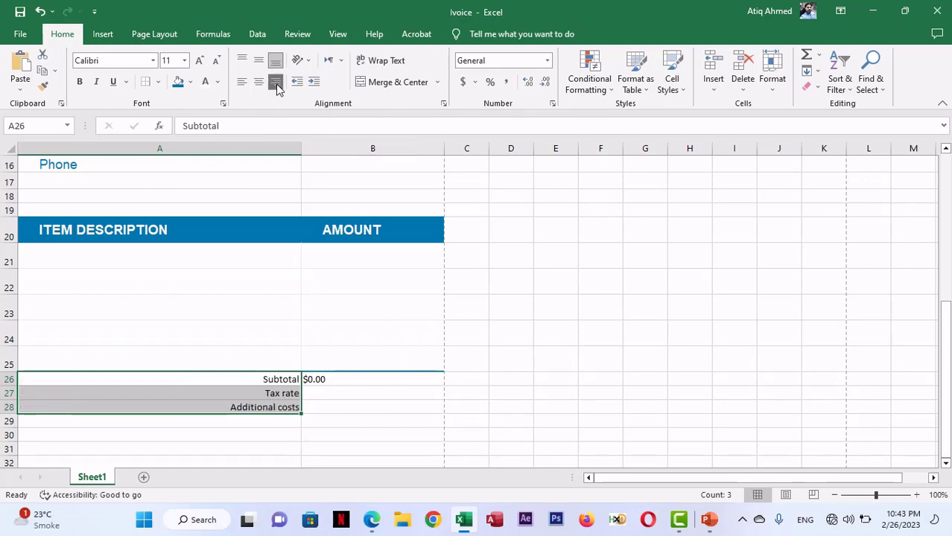
- Indent the right-aligned Subtotal, Tax rate and Additional costs labels in A26:A28 by three levels
key(alt+Tab)
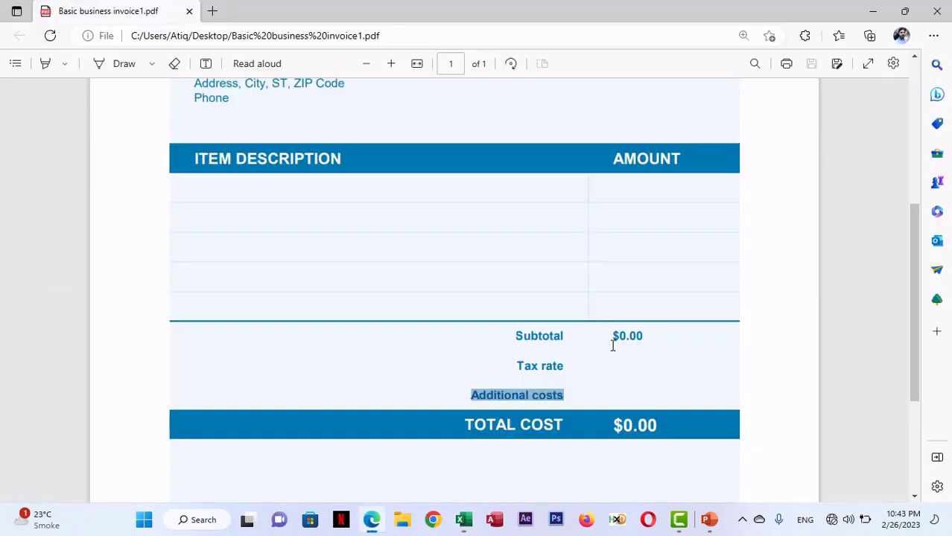
key(alt+Tab)
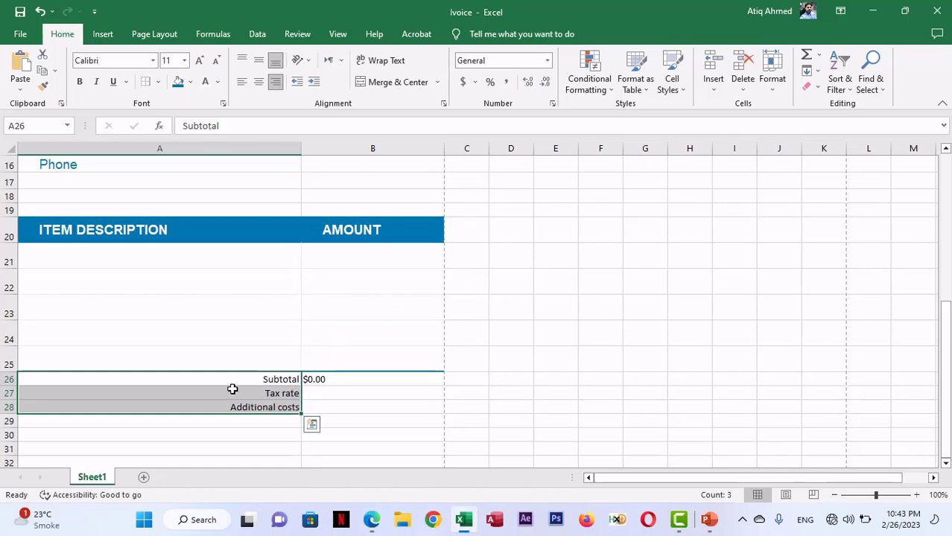
click(312, 85)
click(312, 86)
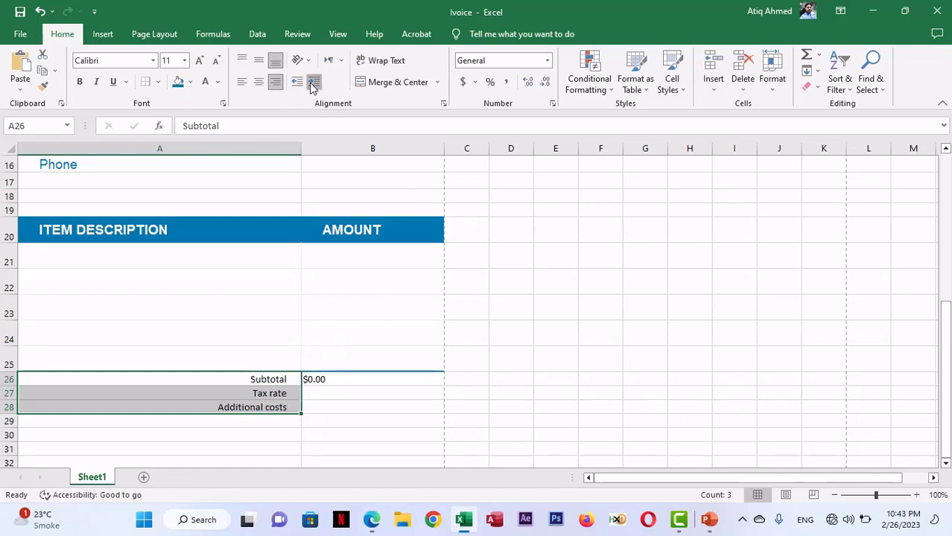
click(312, 85)
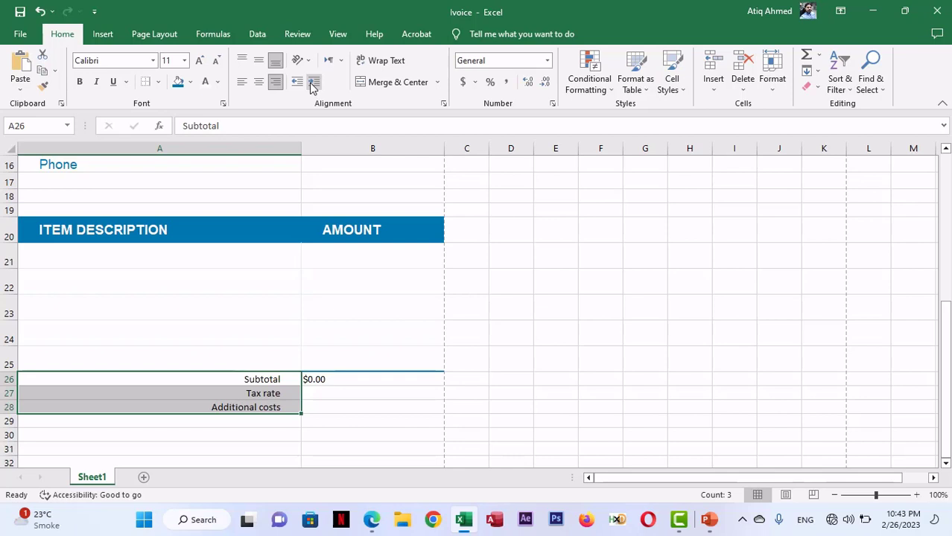
- Indent the left-aligned subtotal amount in cell B26 by two levels
click(353, 381)
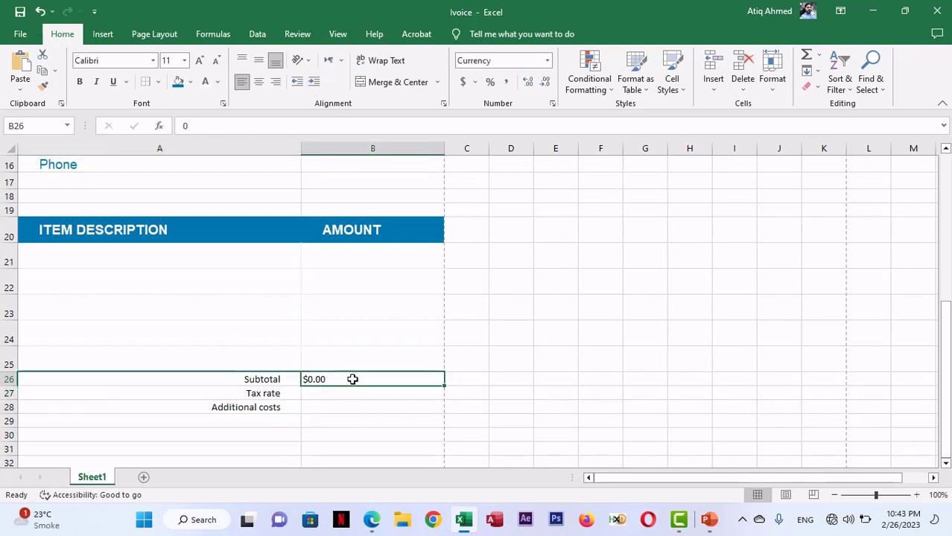
click(314, 83)
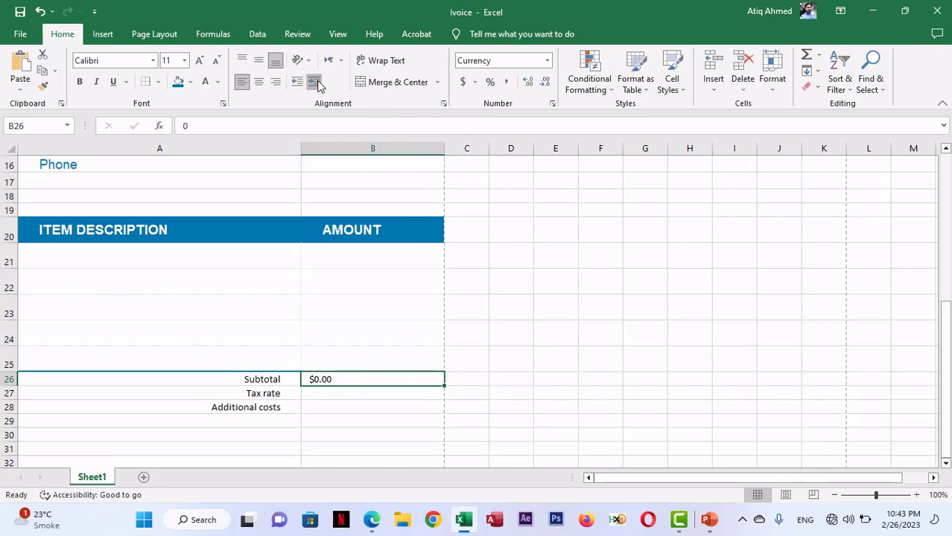
click(315, 82)
click(404, 408)
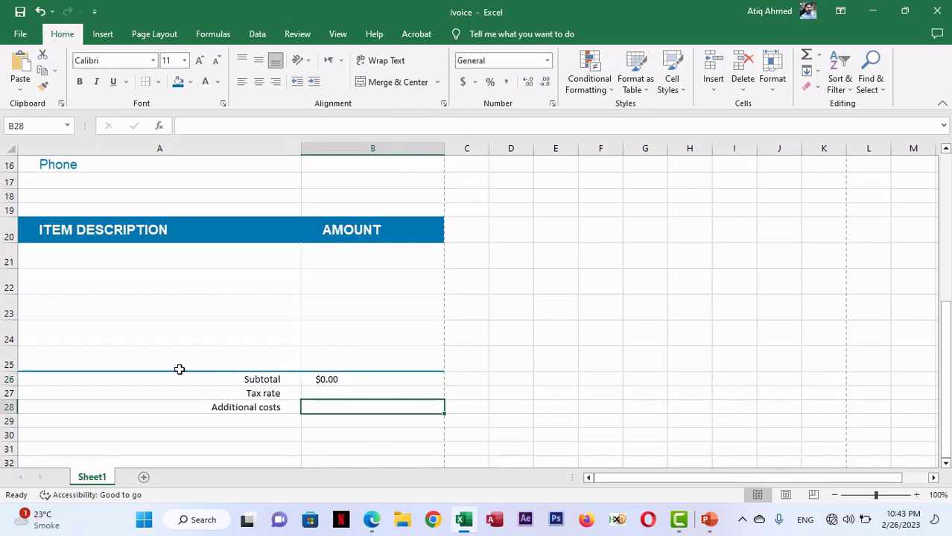
- Set the font of rows 26 to 29 to Arial
drag(6, 380, 11, 415)
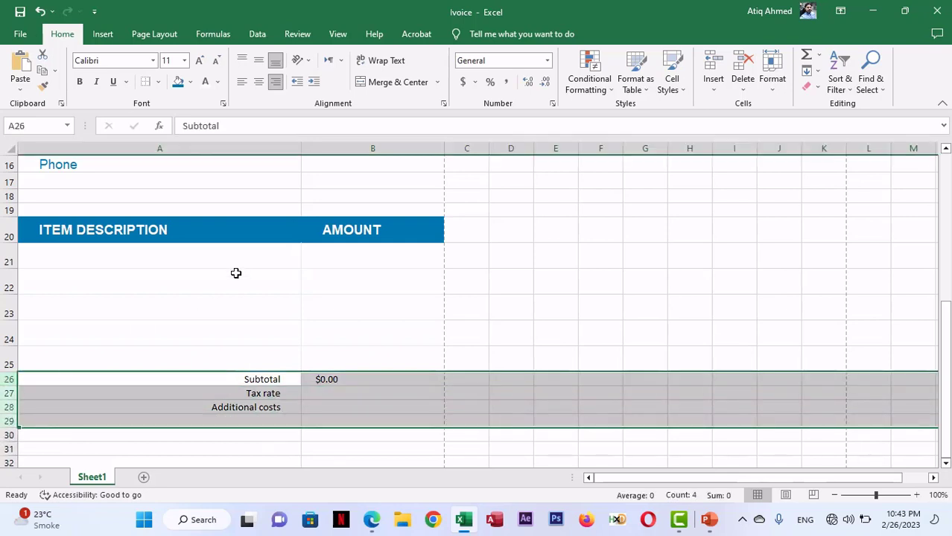
click(107, 62)
text(Arial)
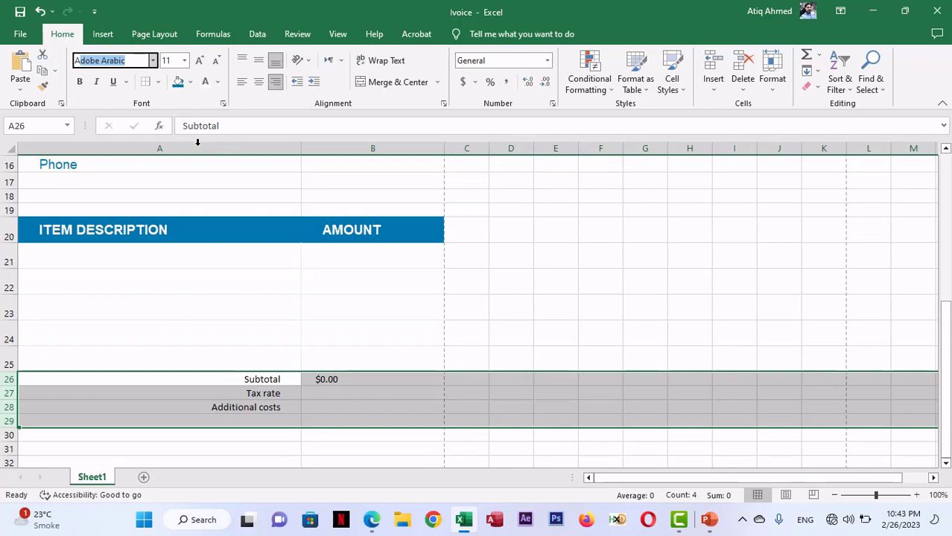
key(Return)
- Make the text in rows 26 to 29 bold and color it with the recently used invoice blue
key(alt+Tab)
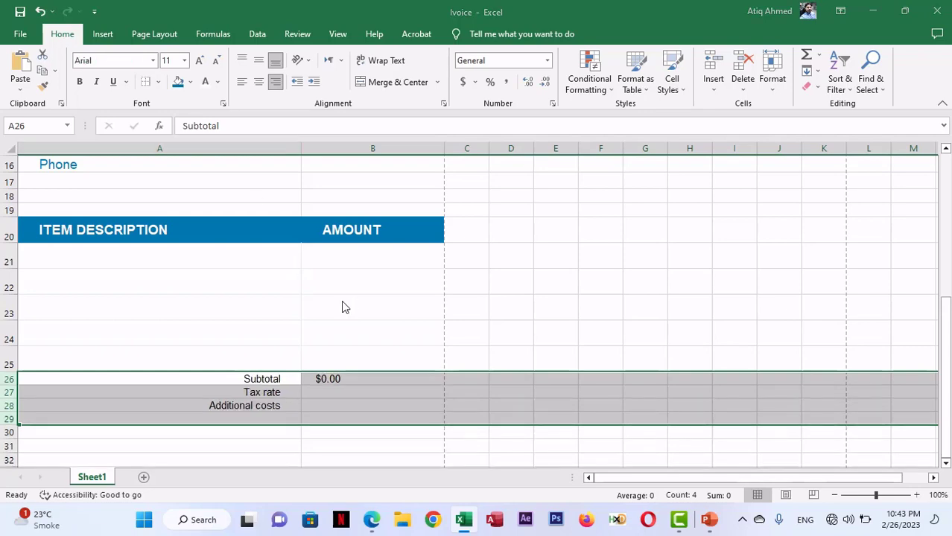
key(alt+Tab)
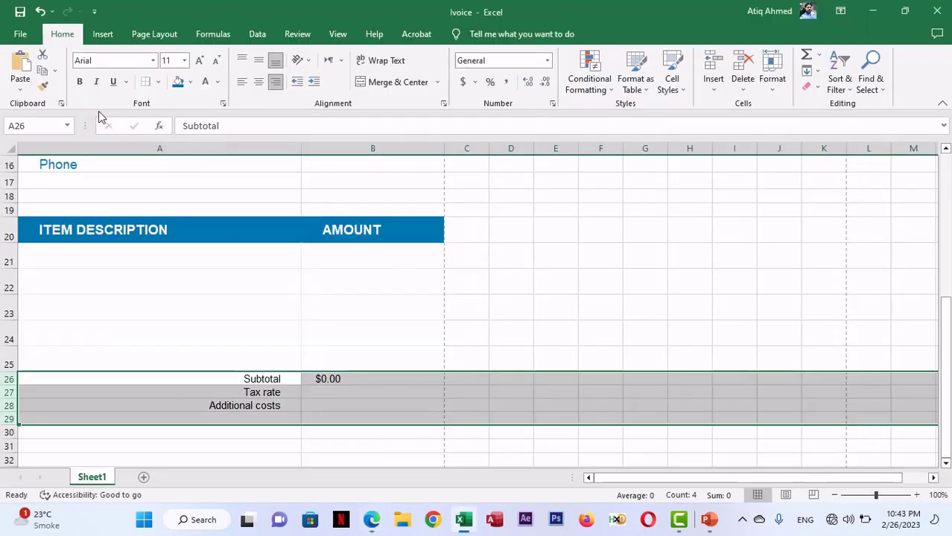
click(80, 82)
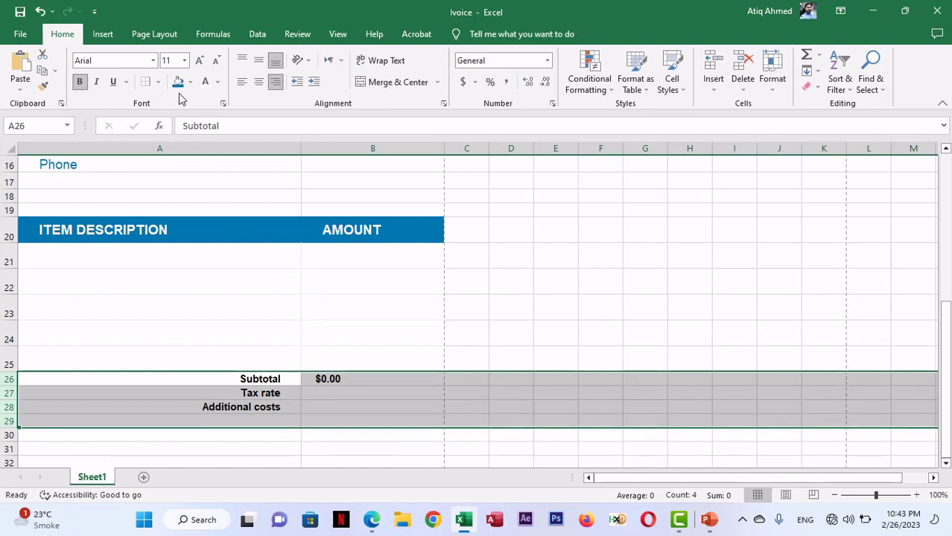
click(217, 82)
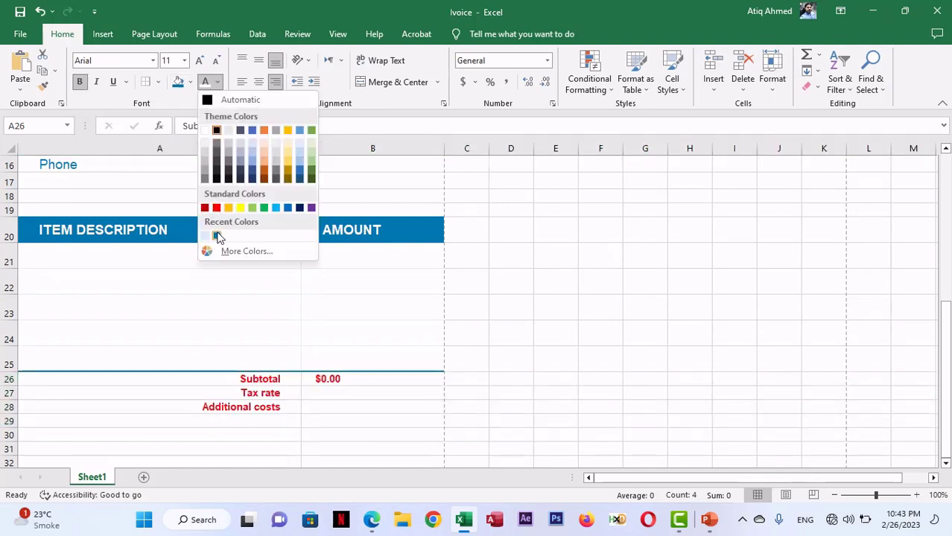
click(217, 236)
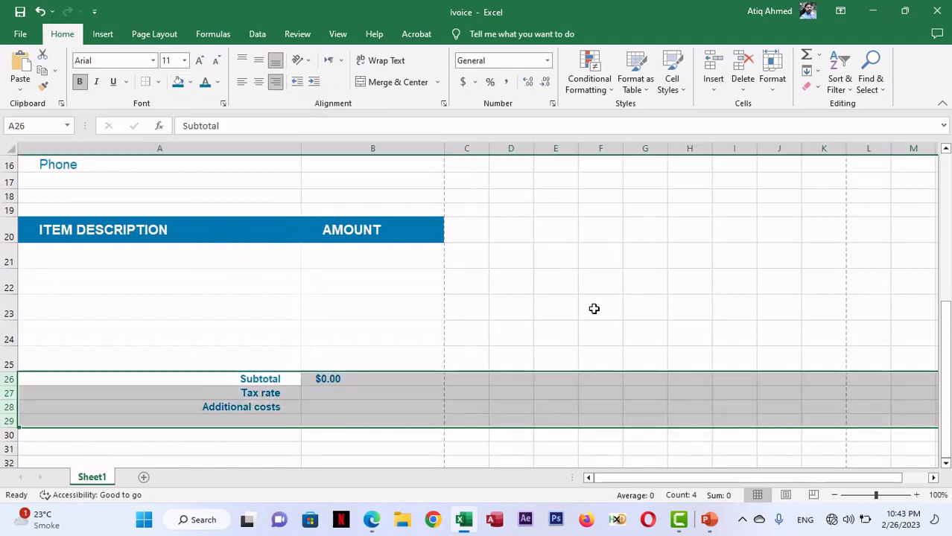
- Increase the height of rows 26 to 28 to about one and a half times the default row height
click(594, 309)
drag(9, 379, 21, 418)
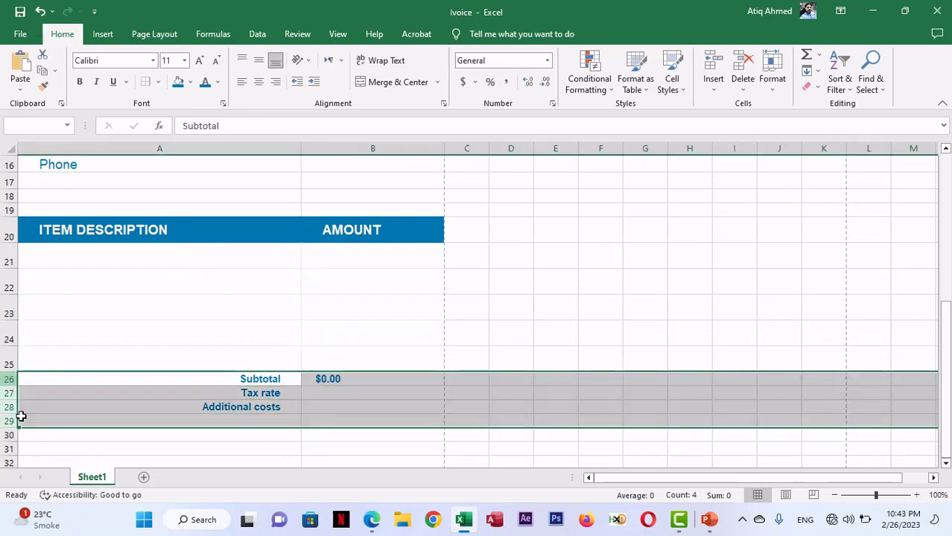
drag(9, 379, 9, 421)
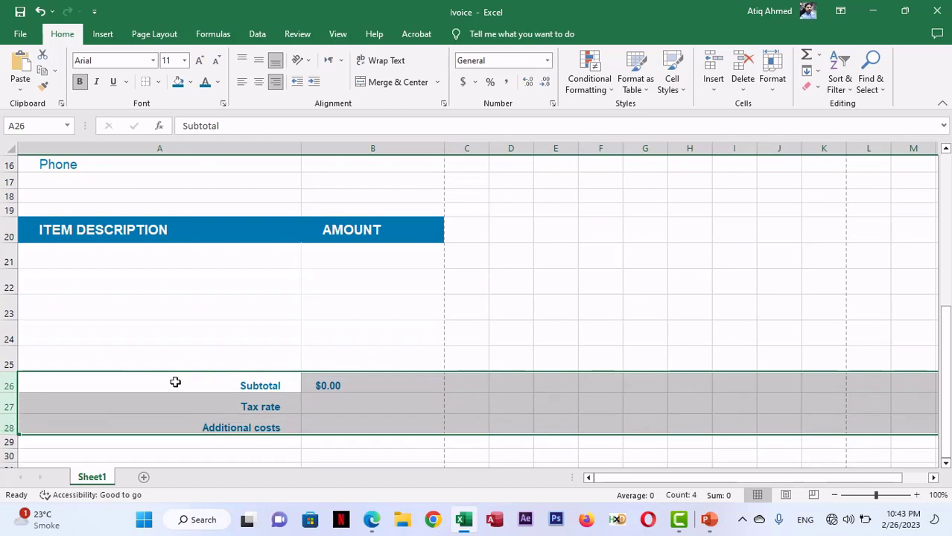
click(258, 61)
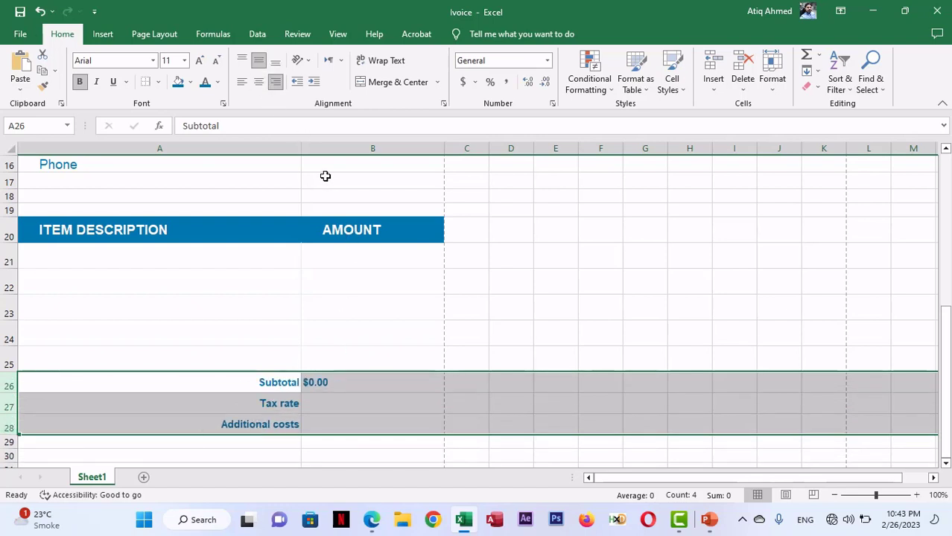
key(ctrl+z)
click(558, 321)
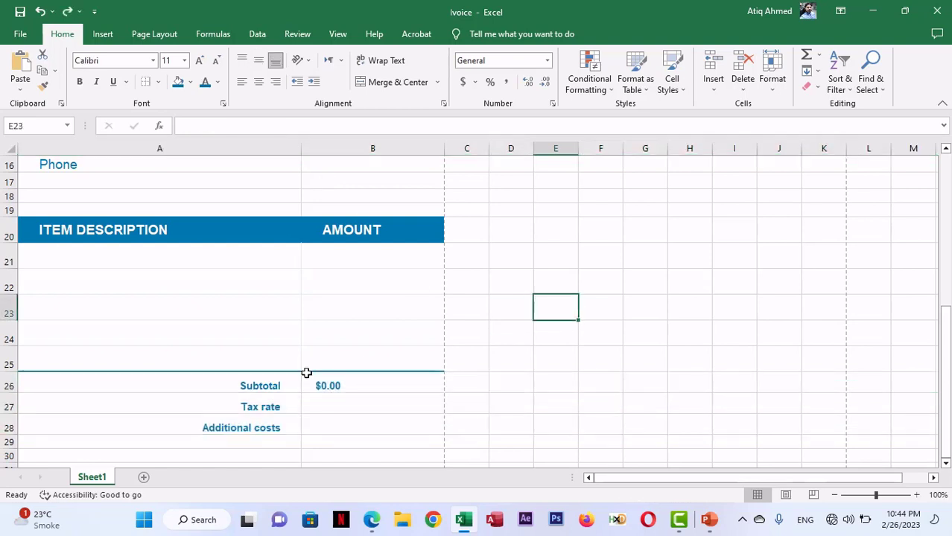
- Vertically center the labels in A26:A28 and the subtotal amount in cell B26
click(277, 389)
drag(277, 389, 276, 424)
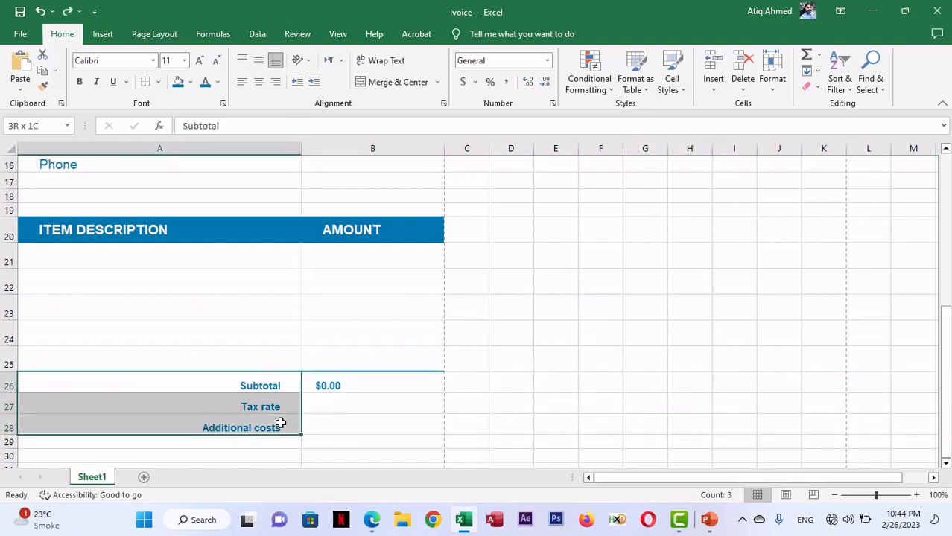
click(260, 64)
click(346, 379)
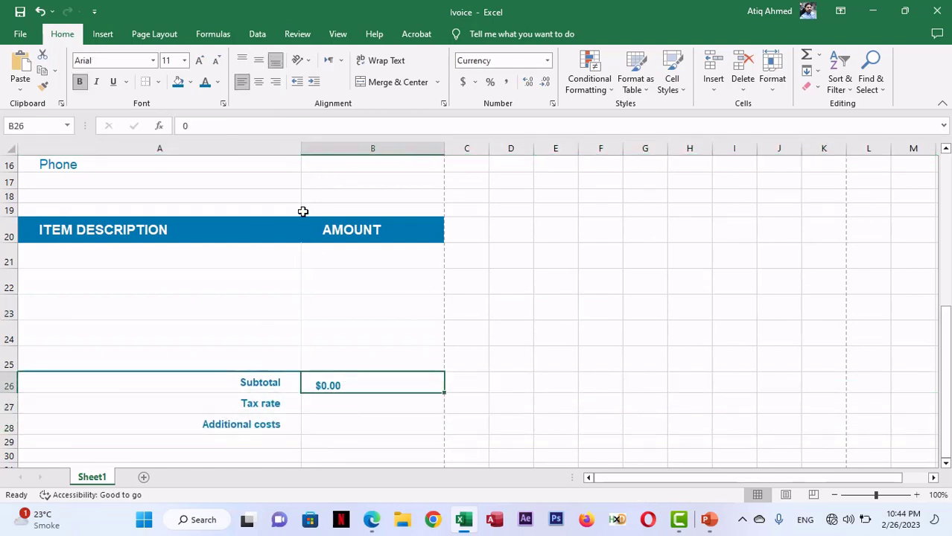
click(259, 64)
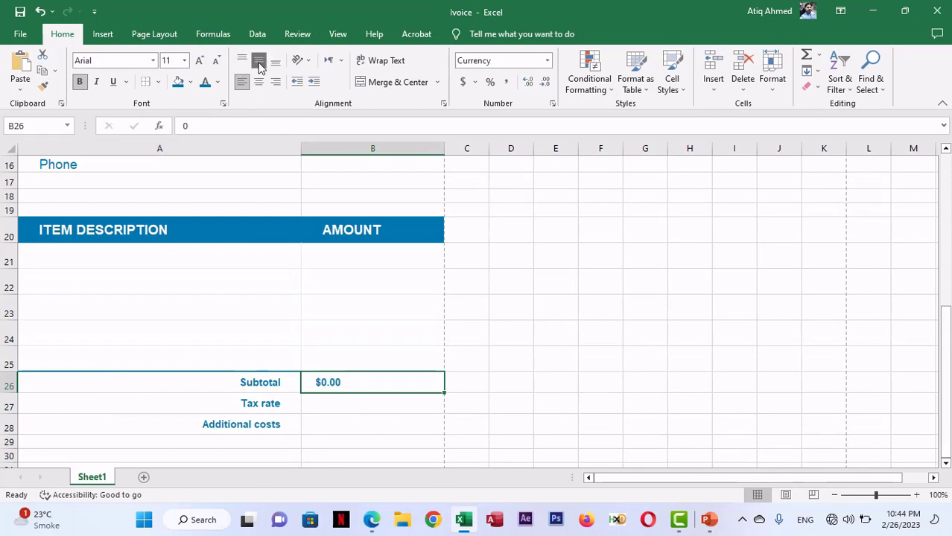
click(545, 353)
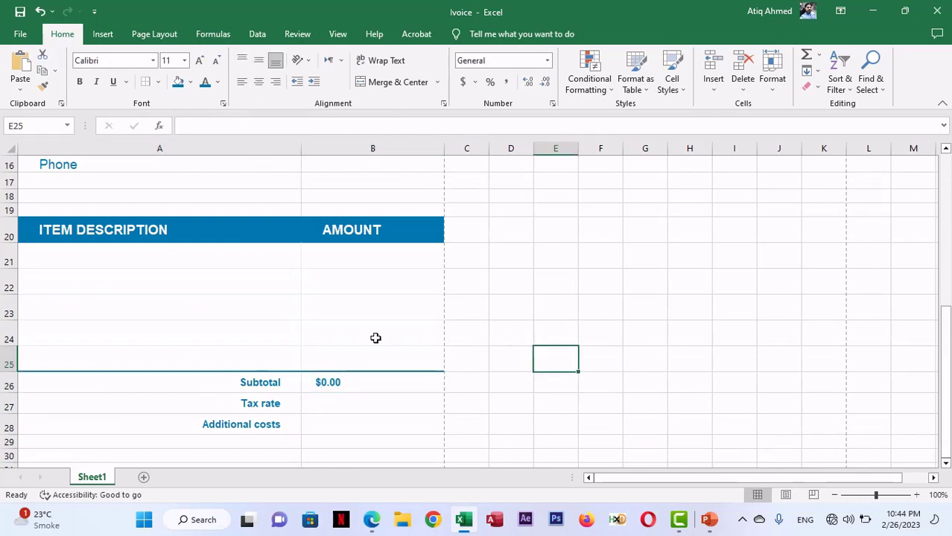
- Fill cells A29:B29 with the invoice blue to match the PDF's total cost bar
scroll(361, 285, down, 2)
key(alt+Tab)
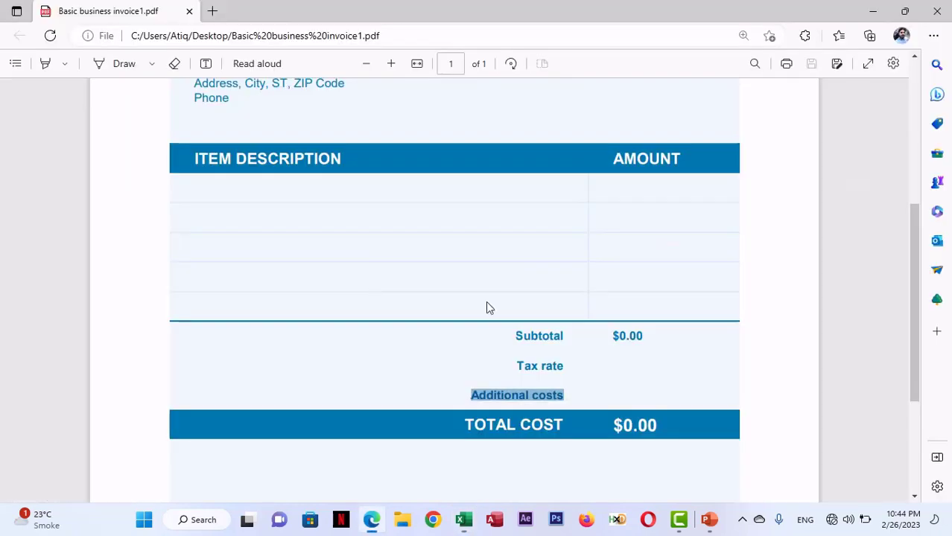
key(alt+Tab)
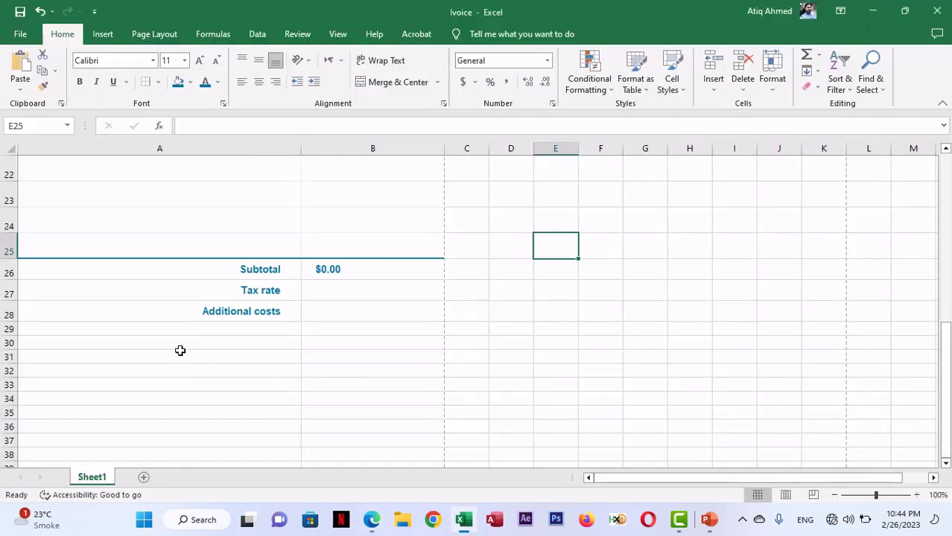
key(alt+Tab)
key(alt+Tab)
drag(137, 329, 351, 328)
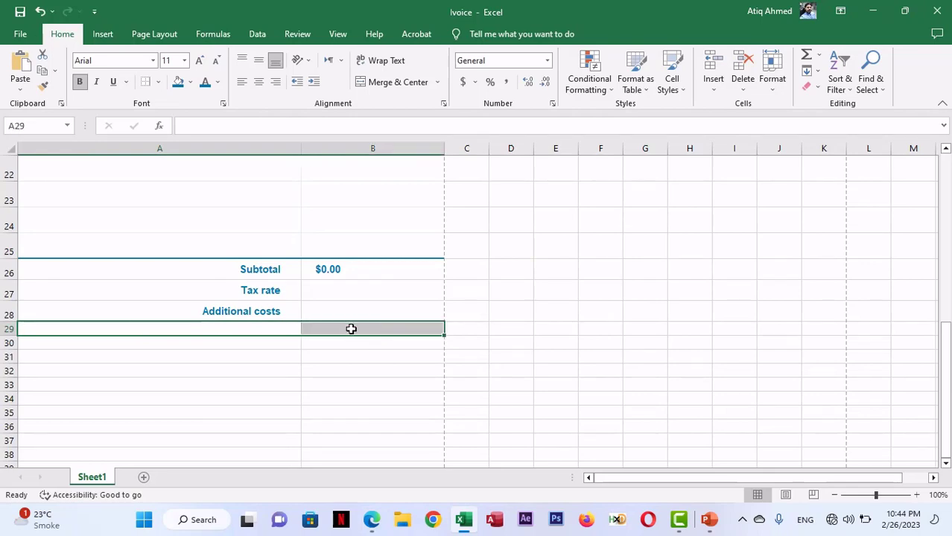
key(alt+Tab)
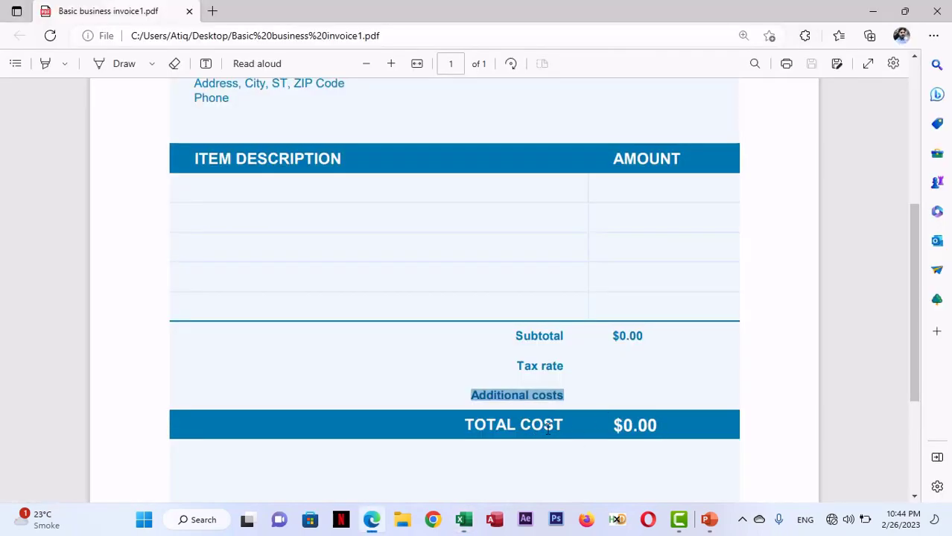
key(alt+Tab)
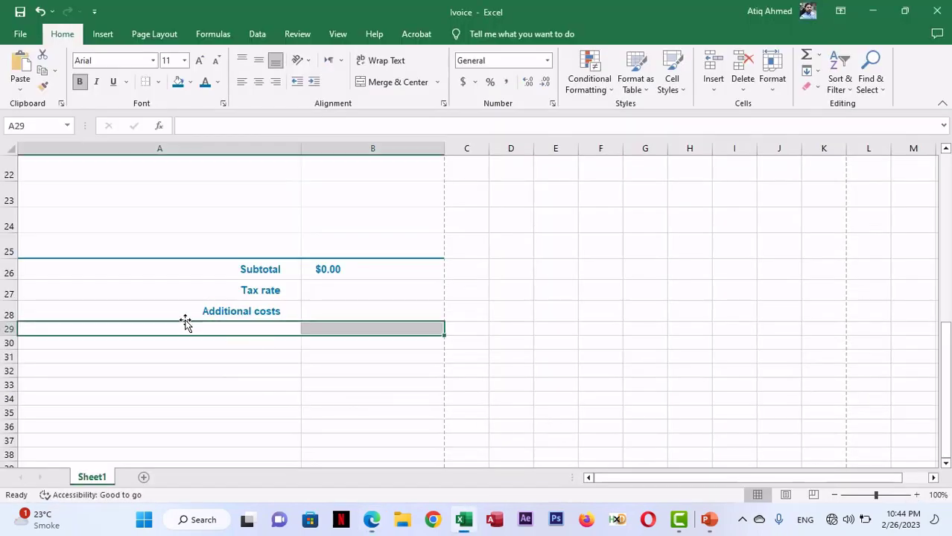
click(178, 82)
click(511, 356)
- Copy the "TOTAL COST" label from the invoice PDF in Edge into cell A29 of the Excel sheet
click(248, 331)
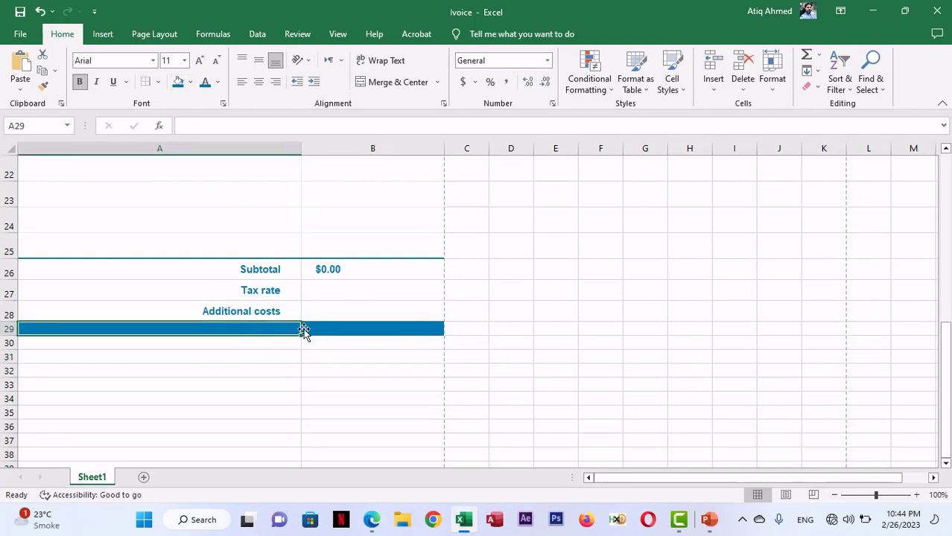
key(alt+Tab)
drag(464, 424, 561, 427)
key(ctrl+c)
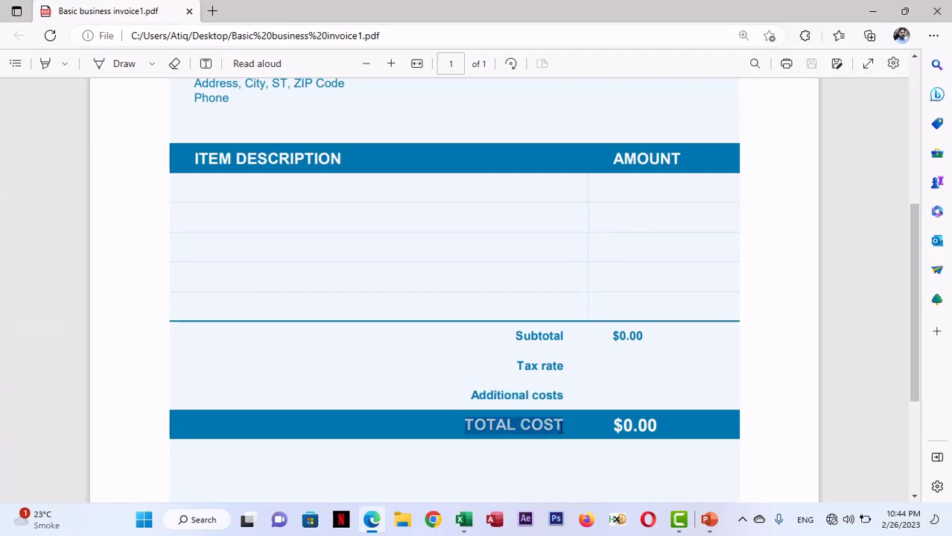
key(alt+Tab)
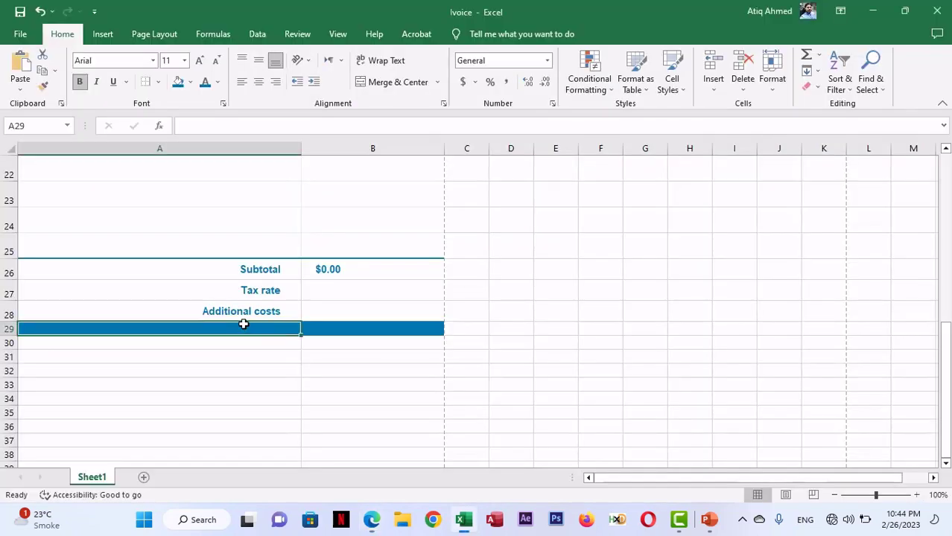
key(ctrl+v)
click(365, 370)
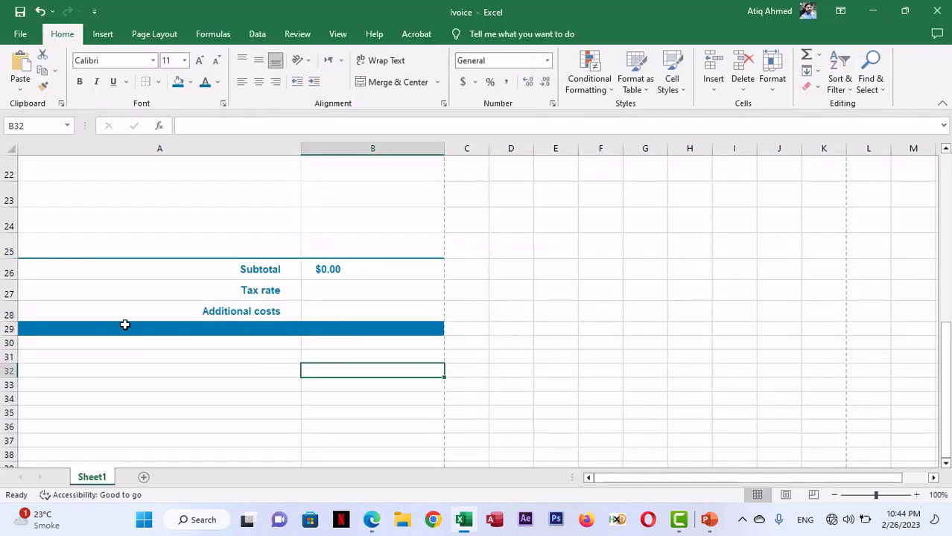
- Color the label text in cell A29 white
click(123, 328)
click(218, 82)
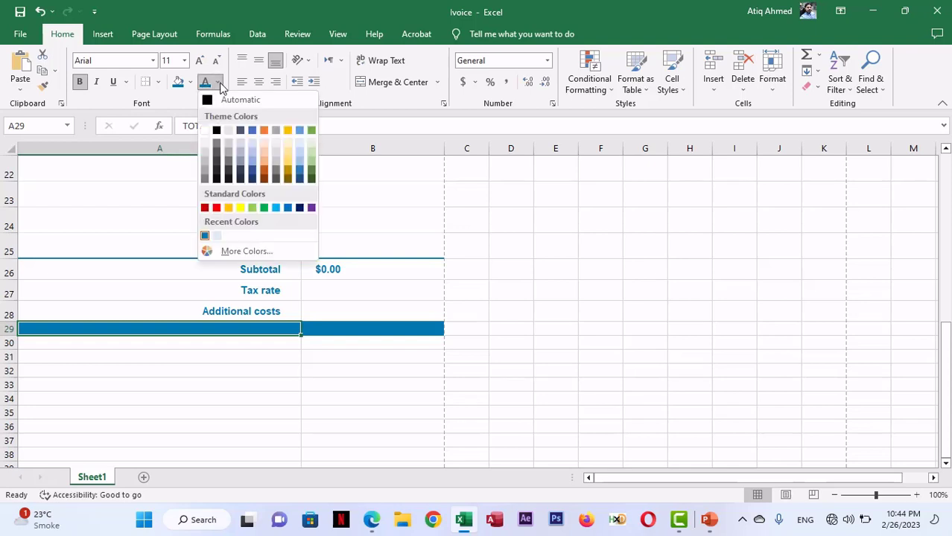
click(205, 130)
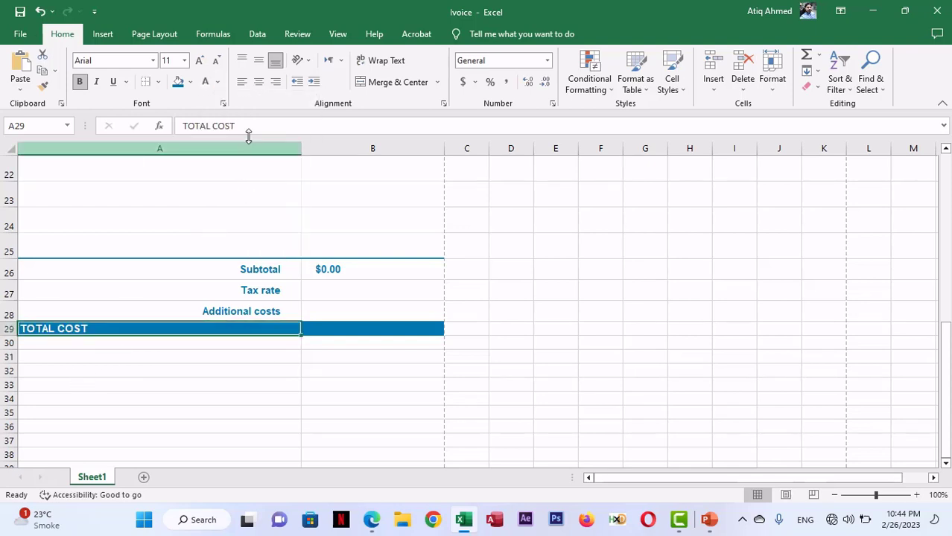
- Right-align the TOTAL COST label in A29 and indent it to line up with the labels above
click(275, 80)
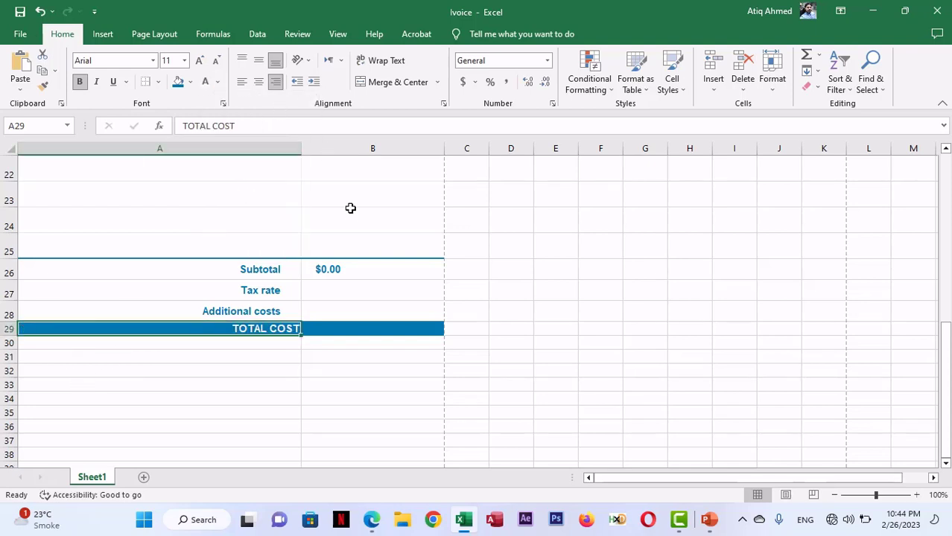
click(314, 82)
click(314, 82)
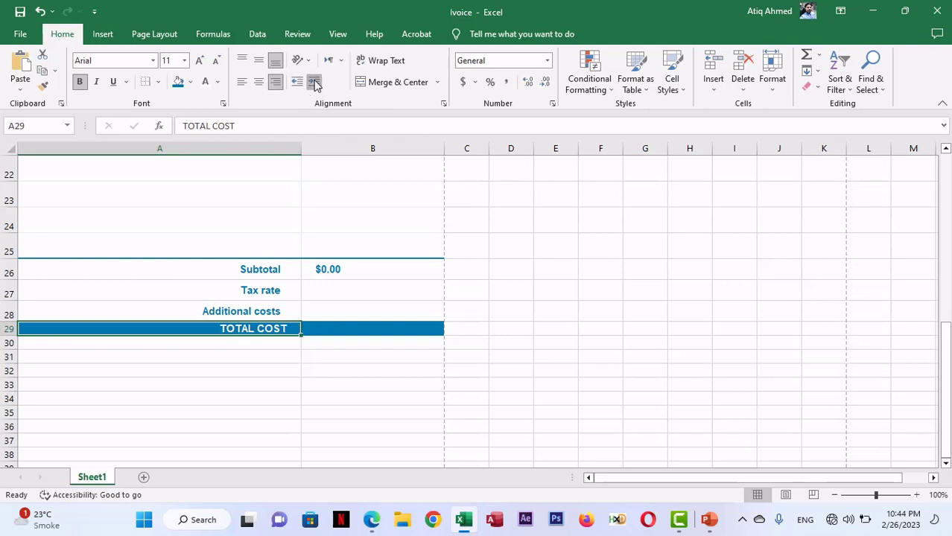
click(314, 82)
click(317, 357)
- Enter $0 in cell B29 as the total cost amount and color it white
click(336, 330)
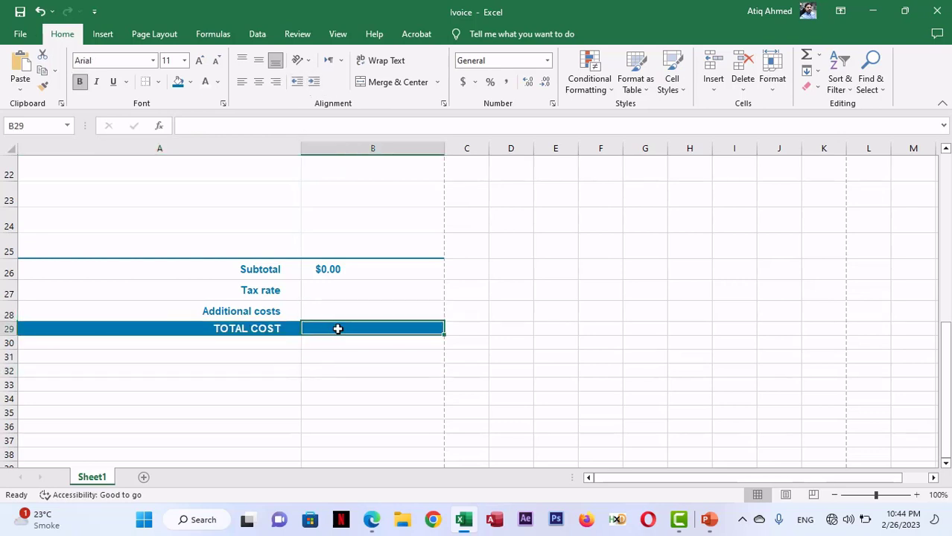
key(alt+Tab)
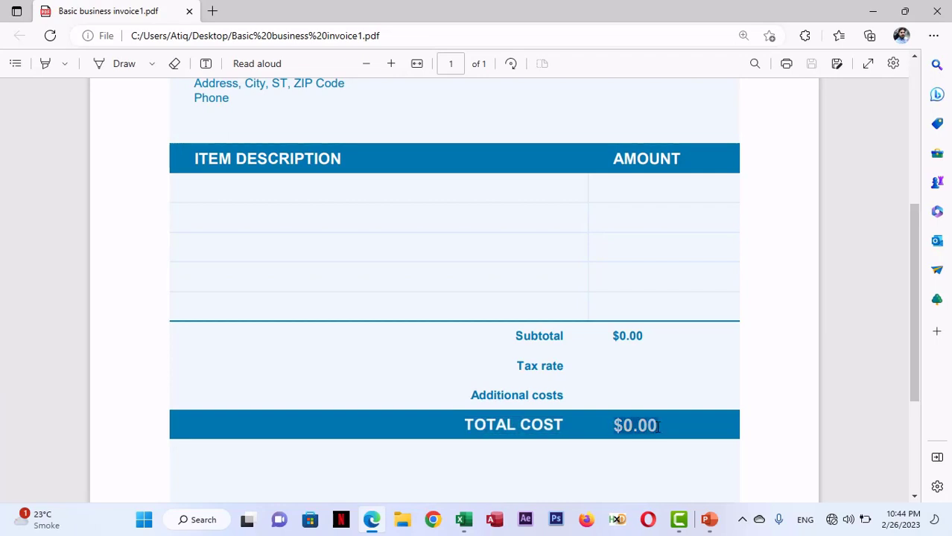
key(alt+Tab)
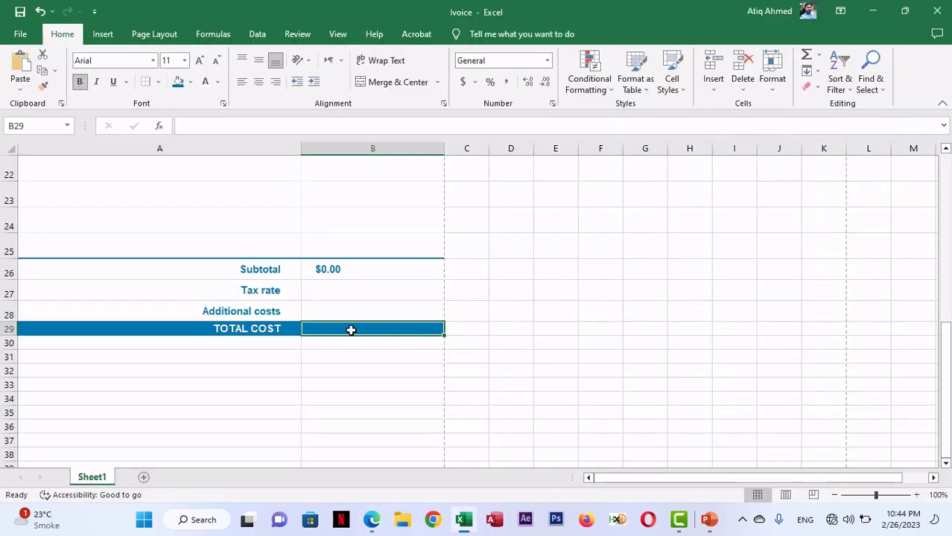
text($0)
click(366, 376)
click(346, 331)
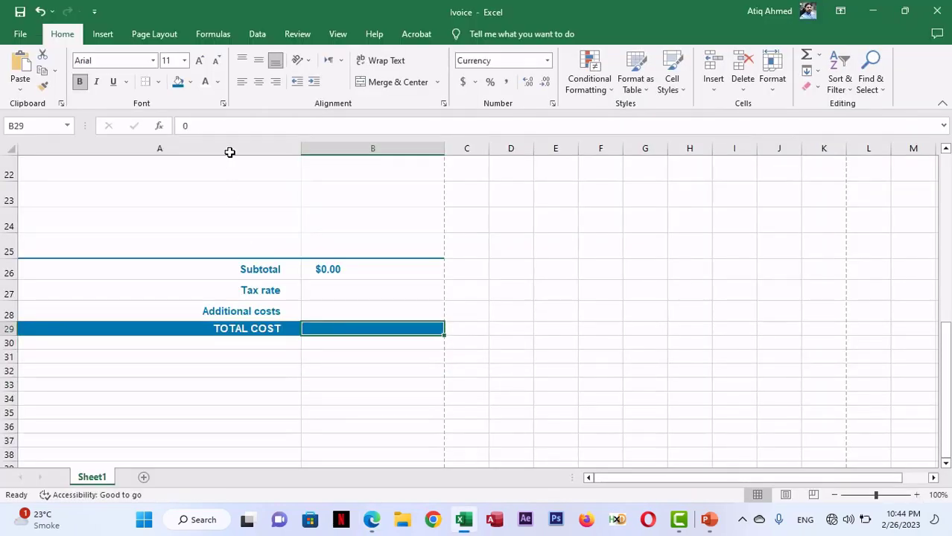
click(205, 82)
- Left-align the amount in B29 and indent it two levels to line up with the subtotal amount
click(242, 82)
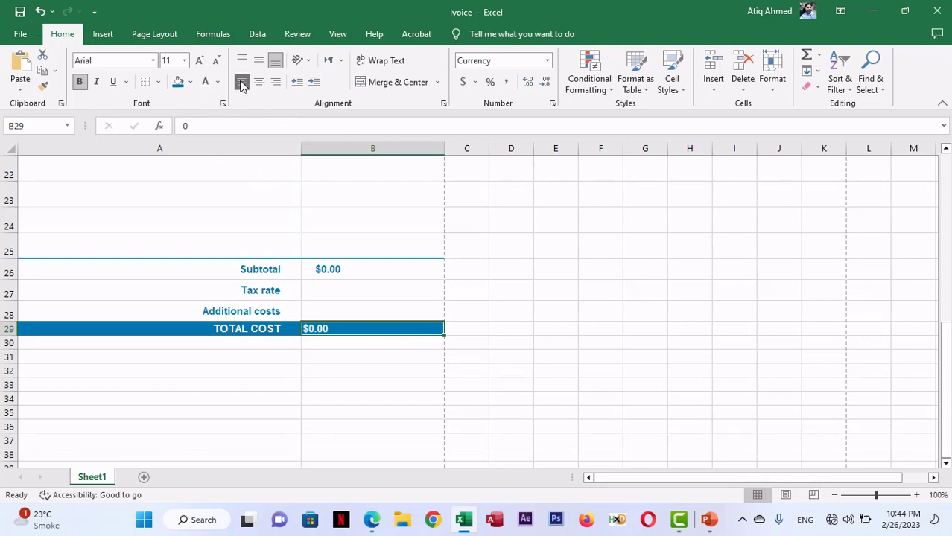
click(312, 82)
click(313, 82)
click(350, 355)
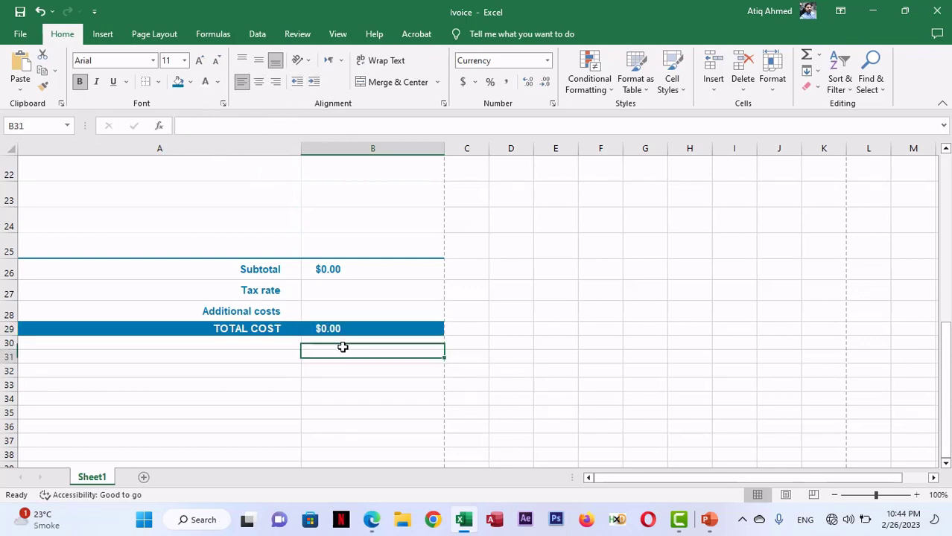
- Set the font size of A29:B29 to 14 to match the ITEM DESCRIPTION header
drag(195, 332, 355, 333)
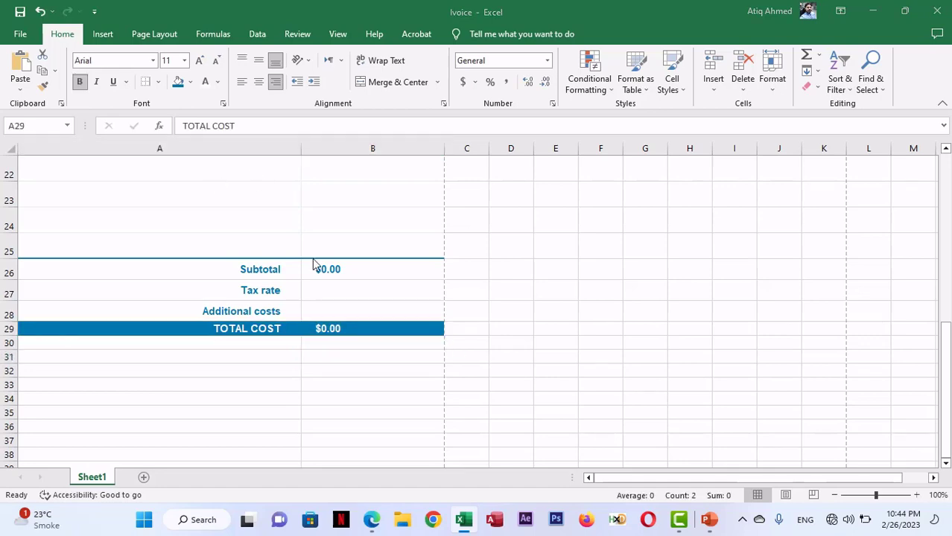
key(alt+Tab)
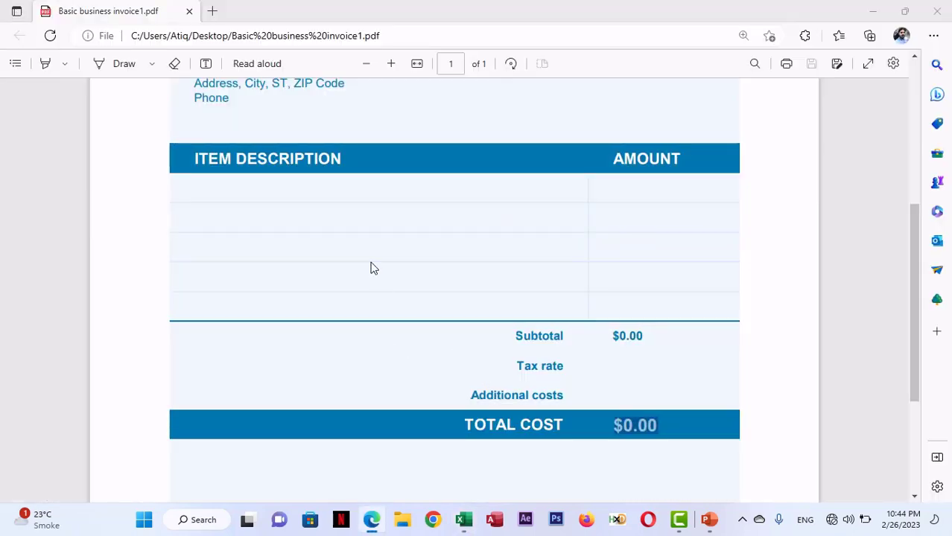
key(alt+Tab)
scroll(328, 261, up, 2)
click(142, 228)
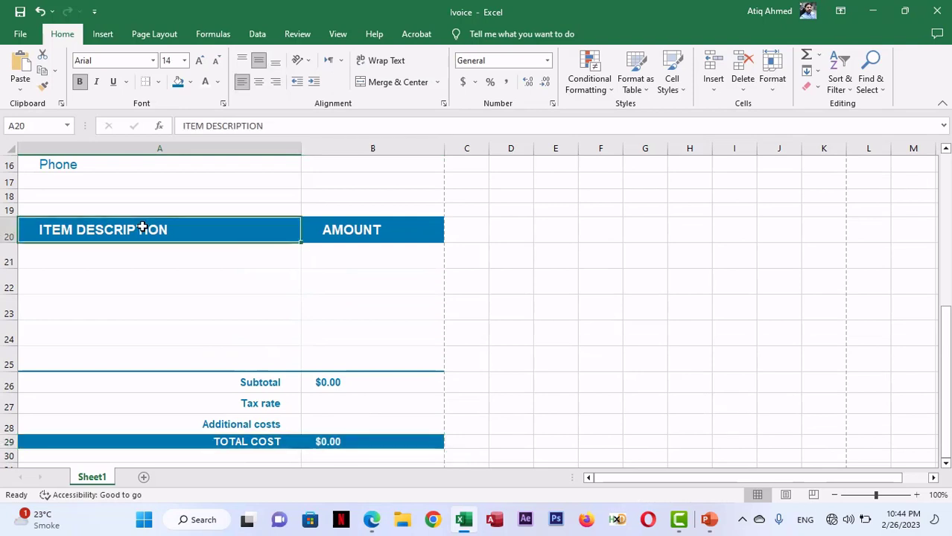
click(260, 443)
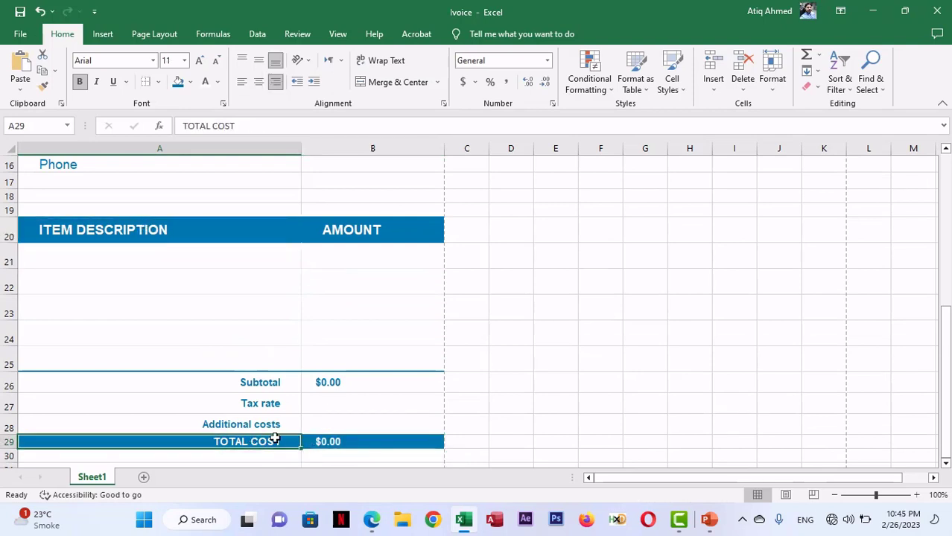
drag(274, 439, 325, 441)
click(177, 61)
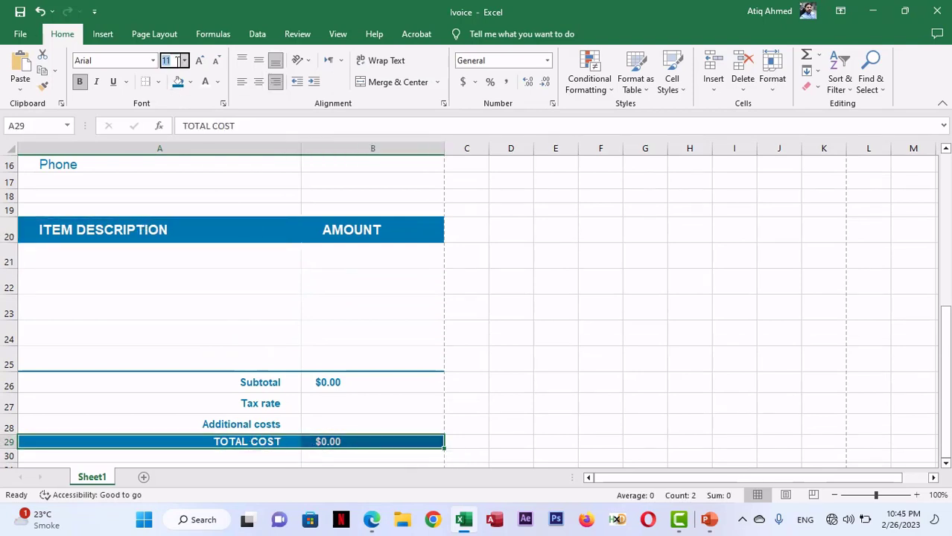
key(Return)
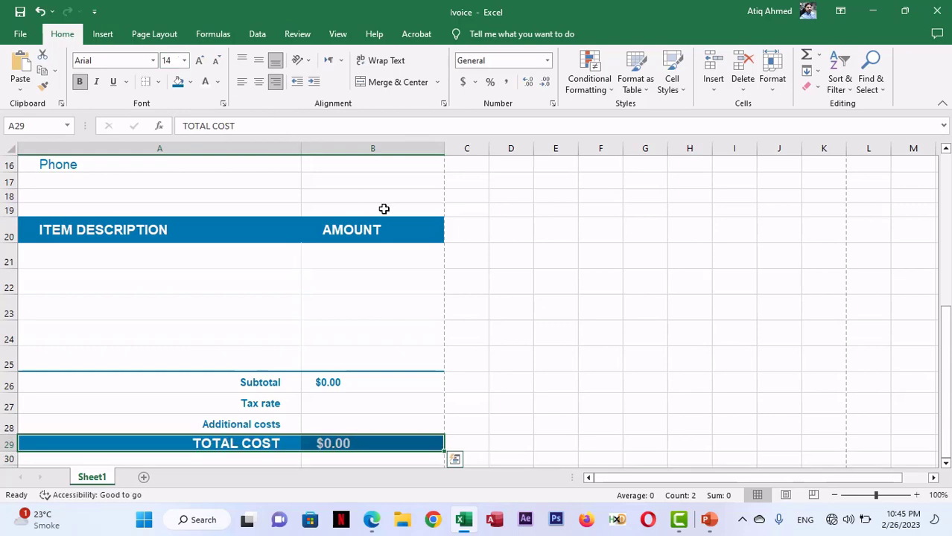
- Increase the height of row 29 by about a third so it resembles the PDF's total cost bar
scroll(384, 208, down, 3)
click(351, 312)
key(alt+Tab)
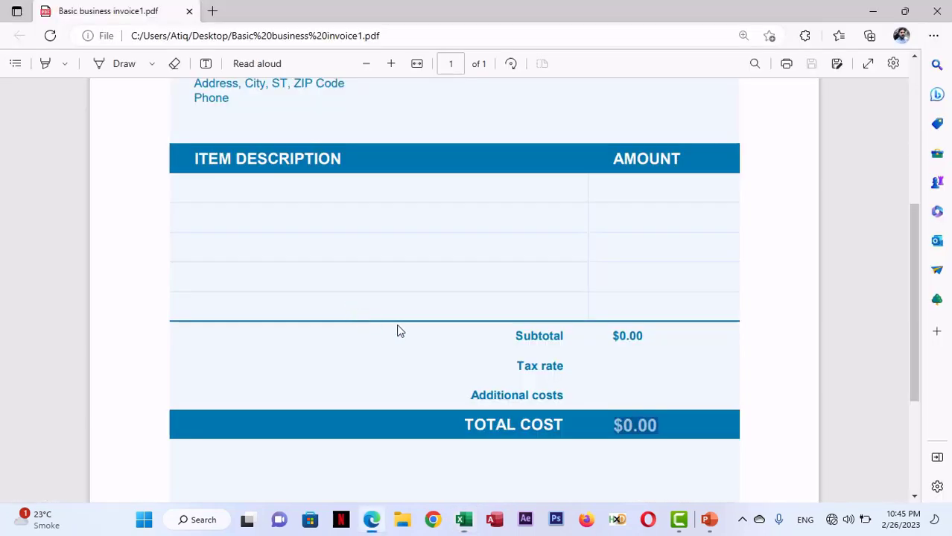
key(alt+Tab)
drag(15, 259, 20, 268)
- Vertically center the TOTAL COST label in A29 and the amount in B29
drag(221, 248, 361, 251)
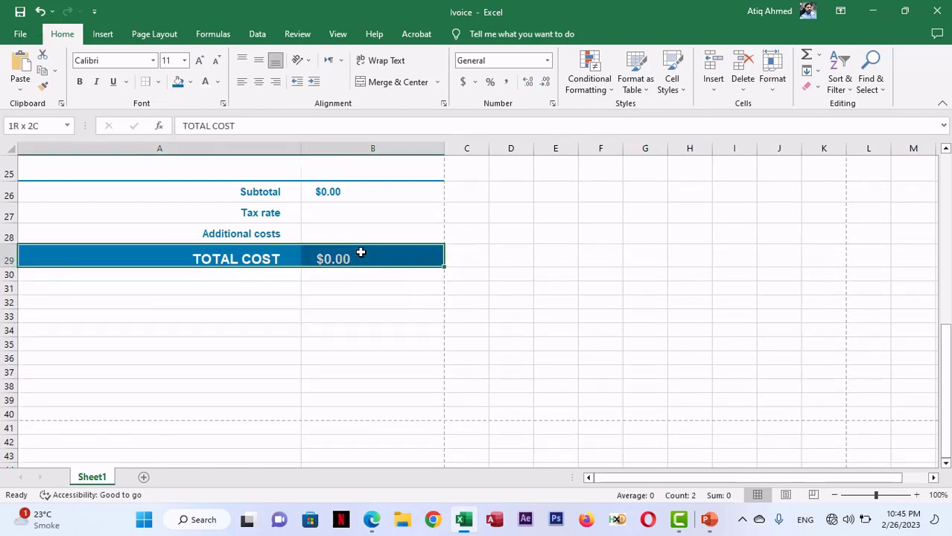
click(303, 288)
click(276, 257)
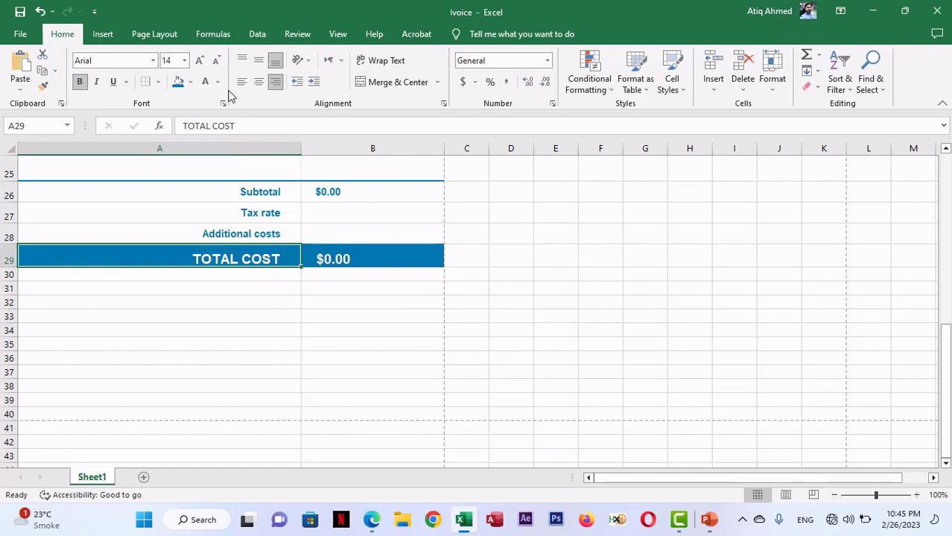
click(258, 63)
click(336, 255)
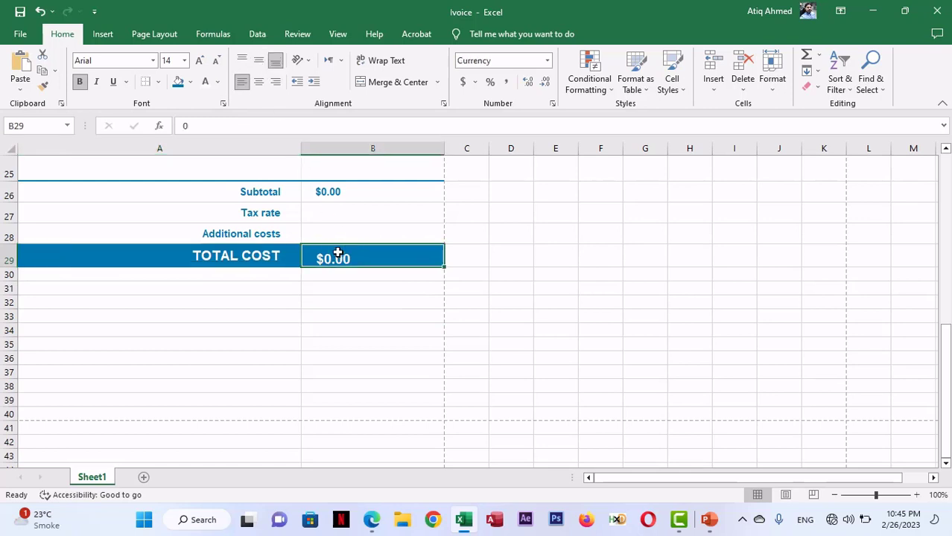
click(261, 62)
key(Return)
click(353, 321)
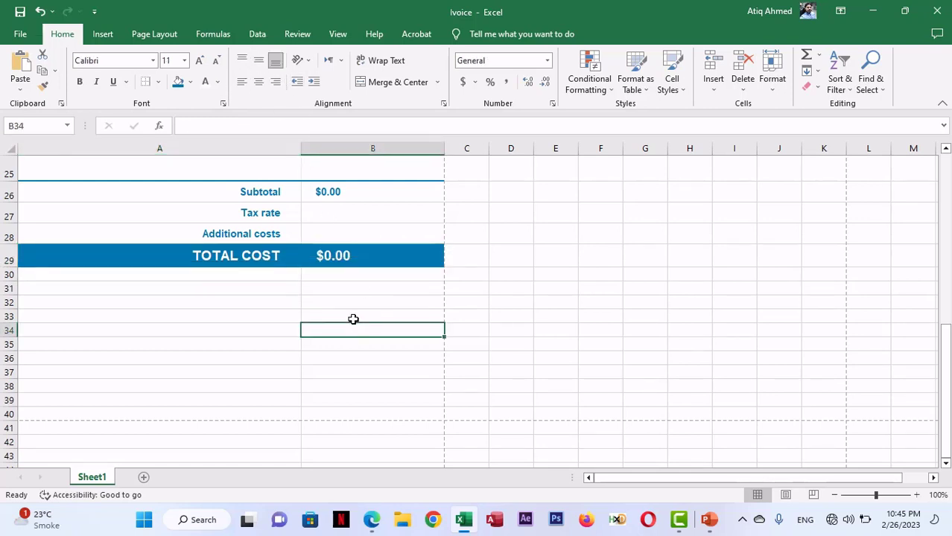
- Review the whole invoice sheet from the company header to the total cost row
scroll(351, 308, up, 6)
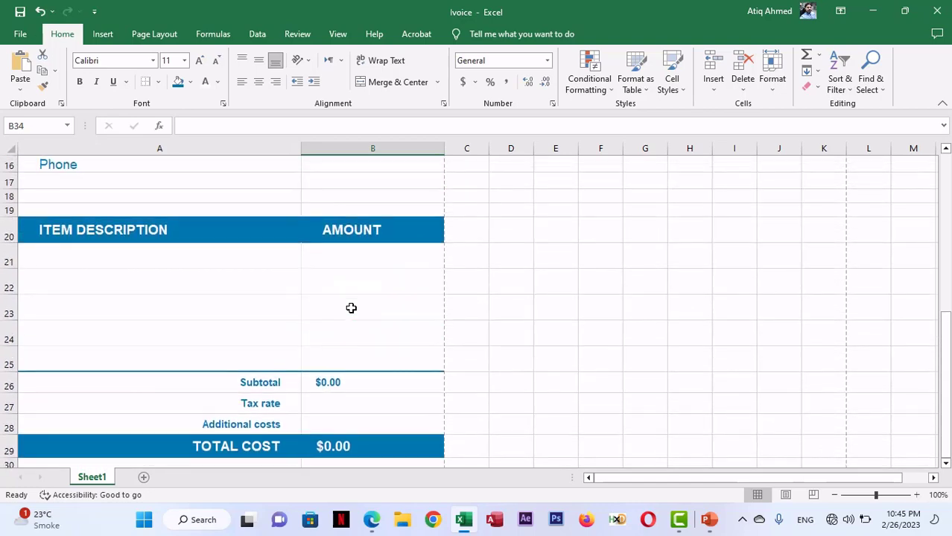
scroll(351, 307, up, 2)
scroll(351, 308, down, 8)
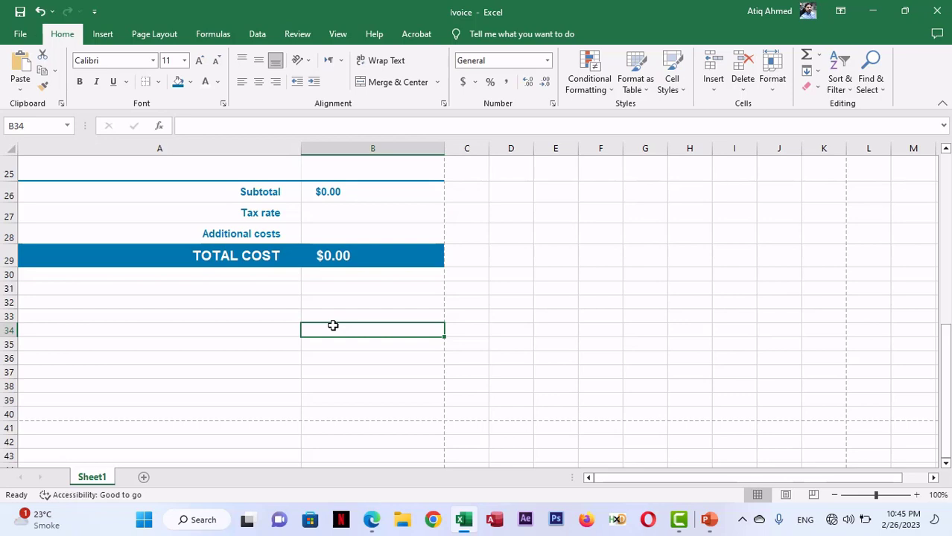
scroll(323, 315, up, 7)
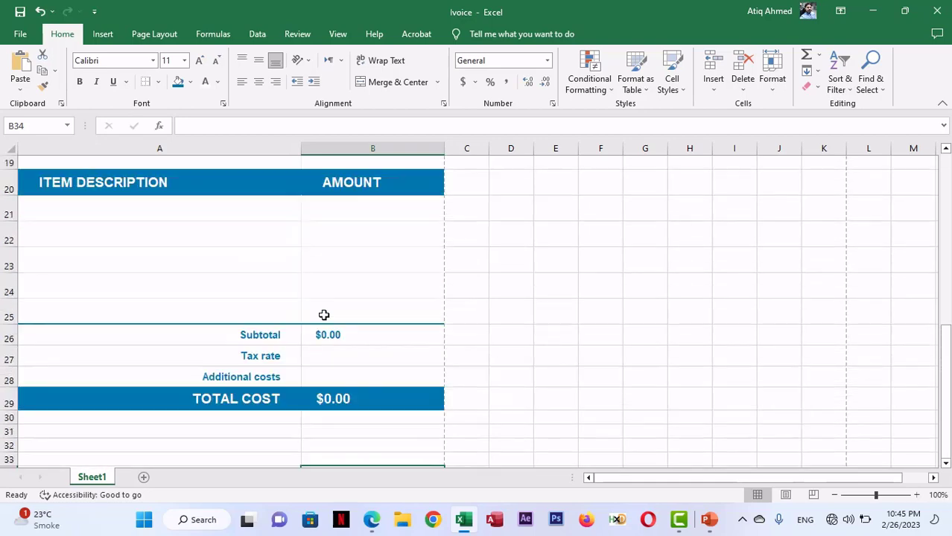
scroll(324, 315, up, 2)
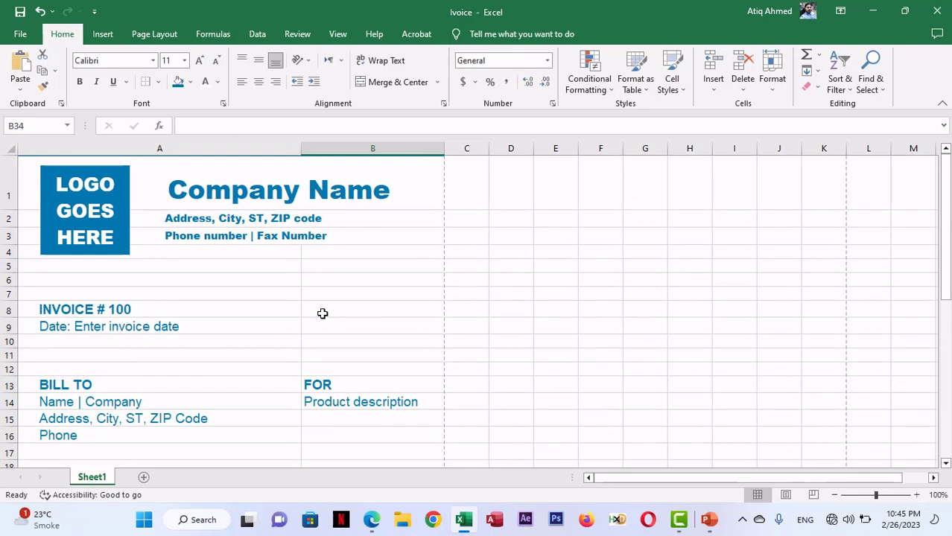
scroll(323, 313, down, 5)
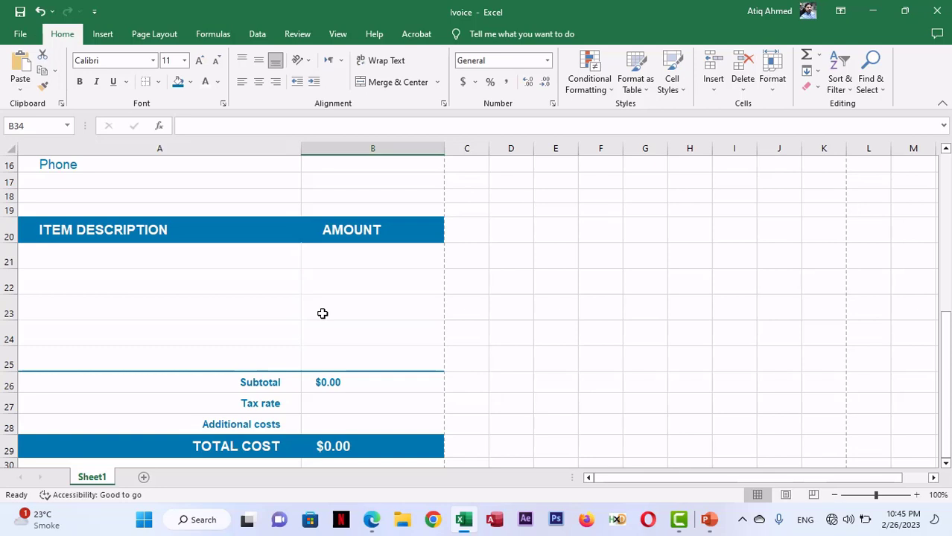
scroll(322, 314, down, 2)
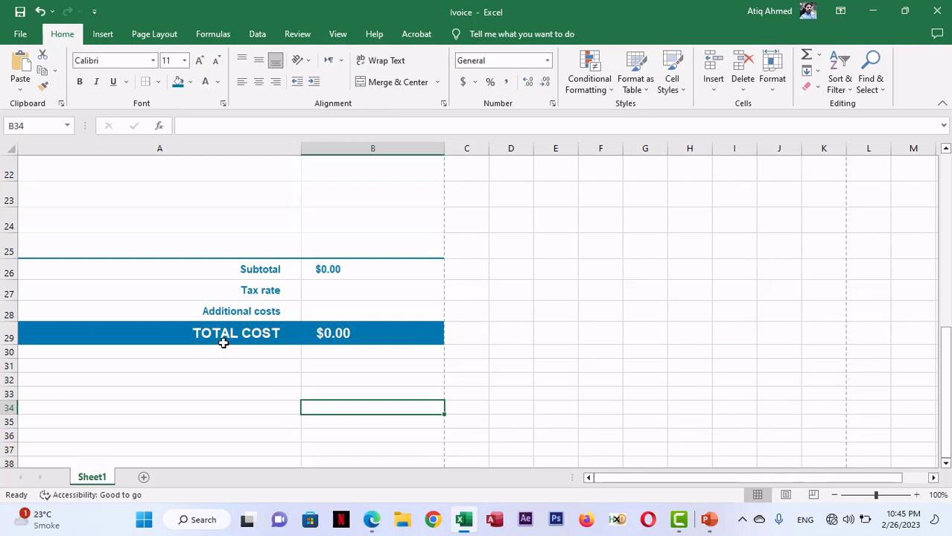
- Copy the line "Make all checks payable to Company Name" from the PDF into cell A32 of the invoice sheet
key(alt+Tab)
scroll(223, 343, down, 3)
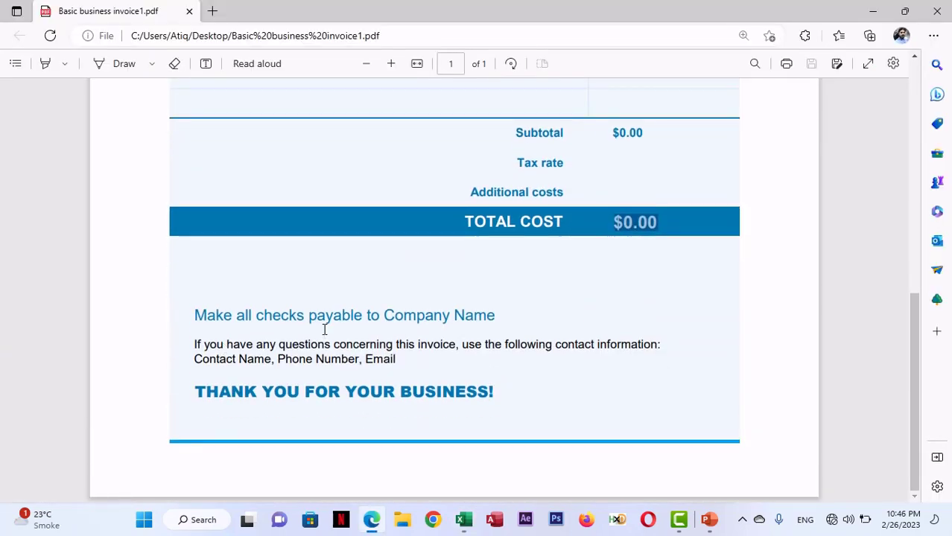
scroll(552, 347, up, 10)
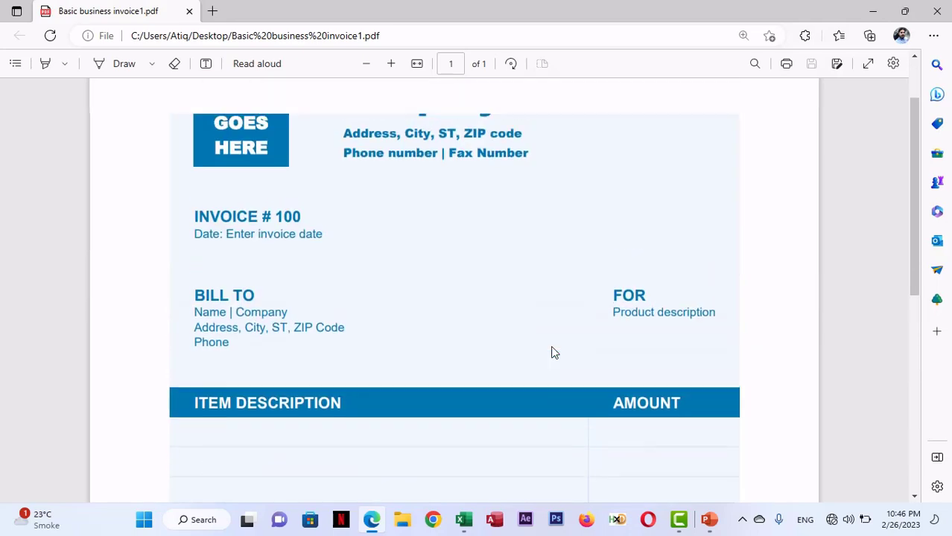
scroll(554, 352, down, 1)
scroll(553, 352, down, 8)
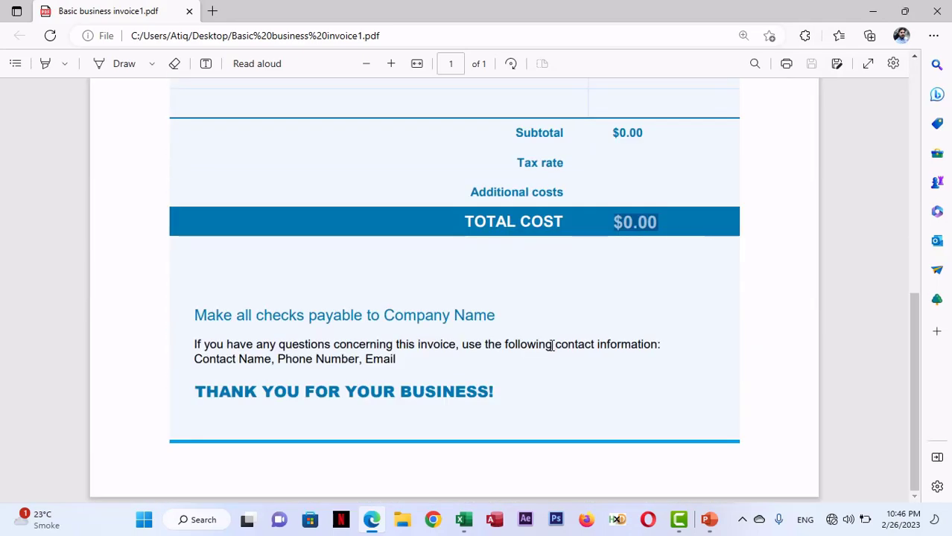
drag(194, 315, 496, 315)
key(ctrl+c)
key(alt+Tab)
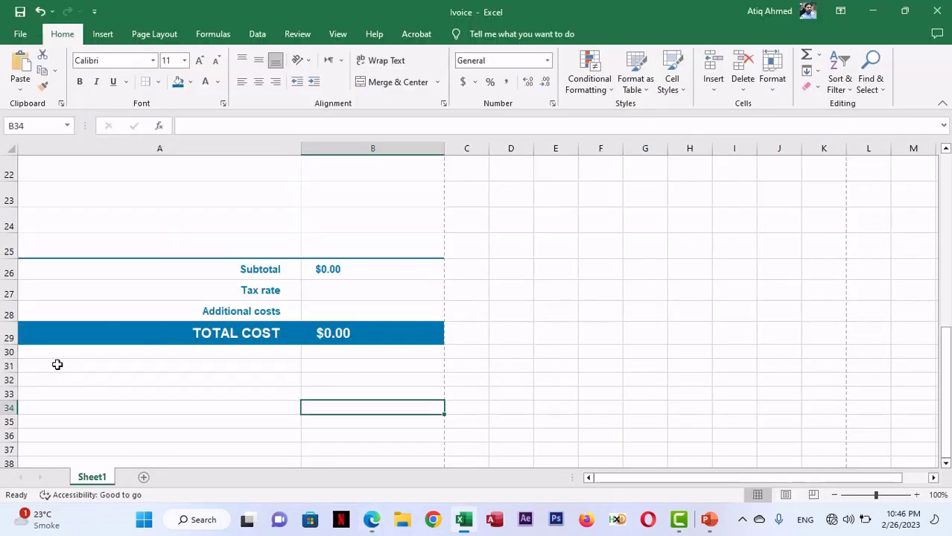
click(59, 366)
key(ctrl+v)
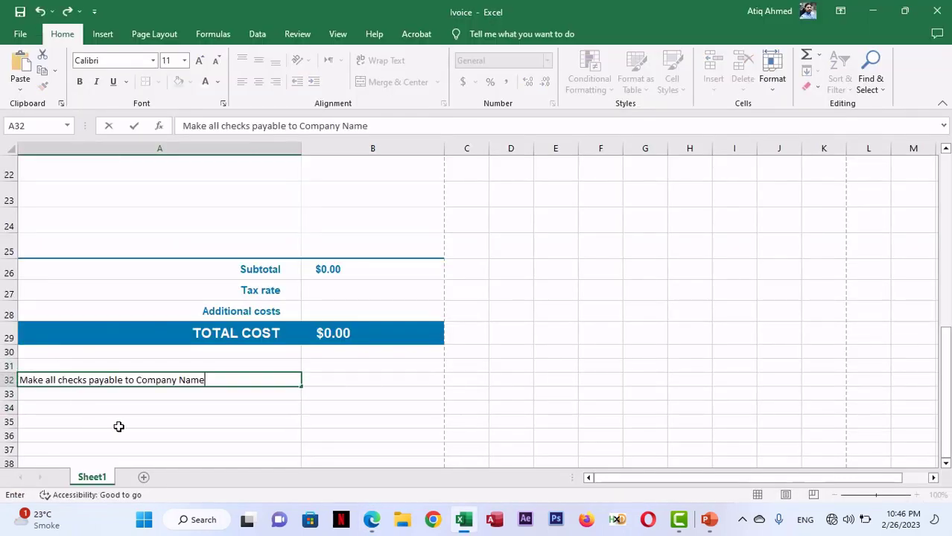
key(Return)
- Copy the PDF sentence "If you have any questions concerning this invoice, use the following contact information:" and merge cells A33:B33 in the Excel invoice
key(alt+Tab)
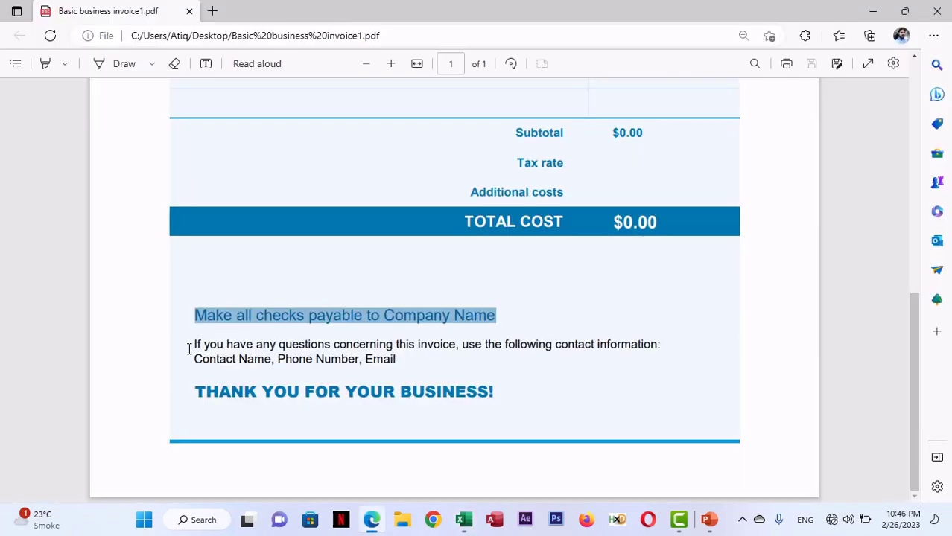
drag(194, 344, 667, 343)
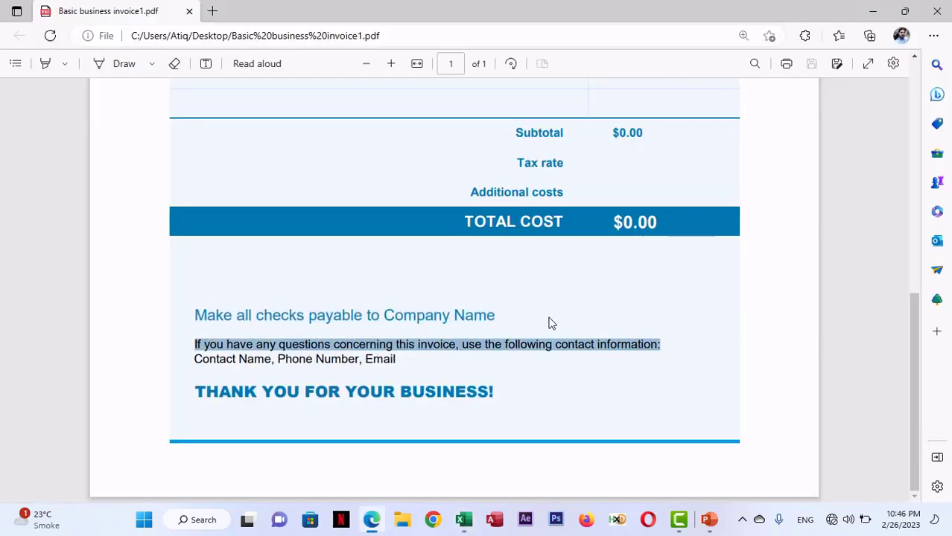
key(alt+Tab)
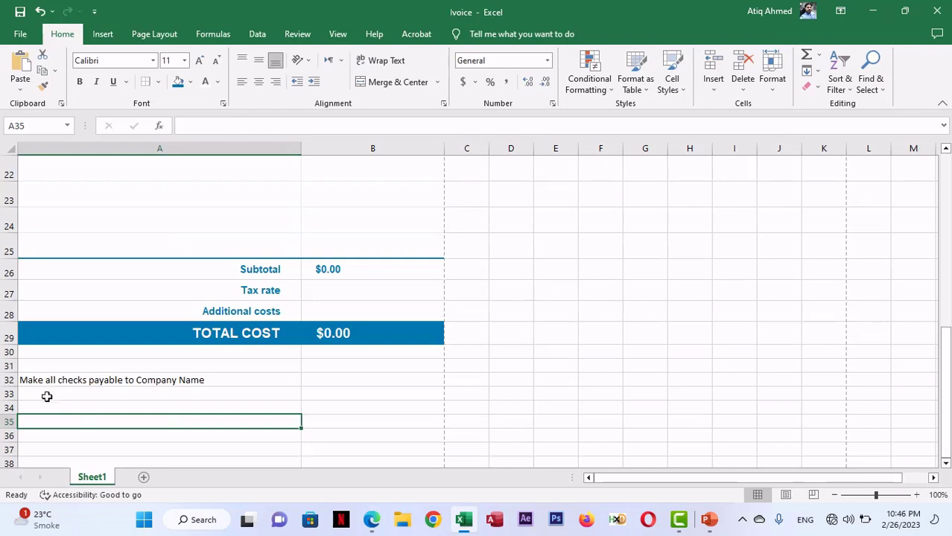
click(171, 396)
shift+click(353, 397)
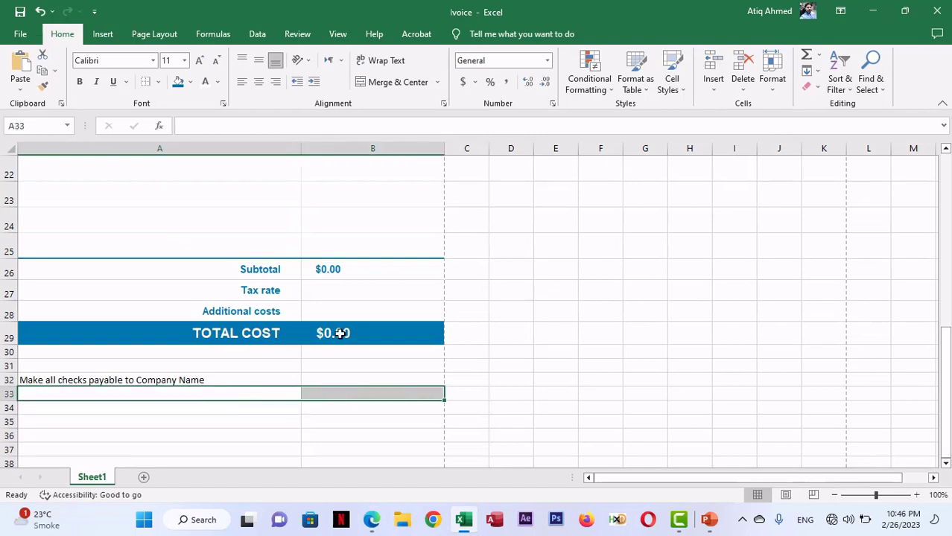
key(alt+Tab)
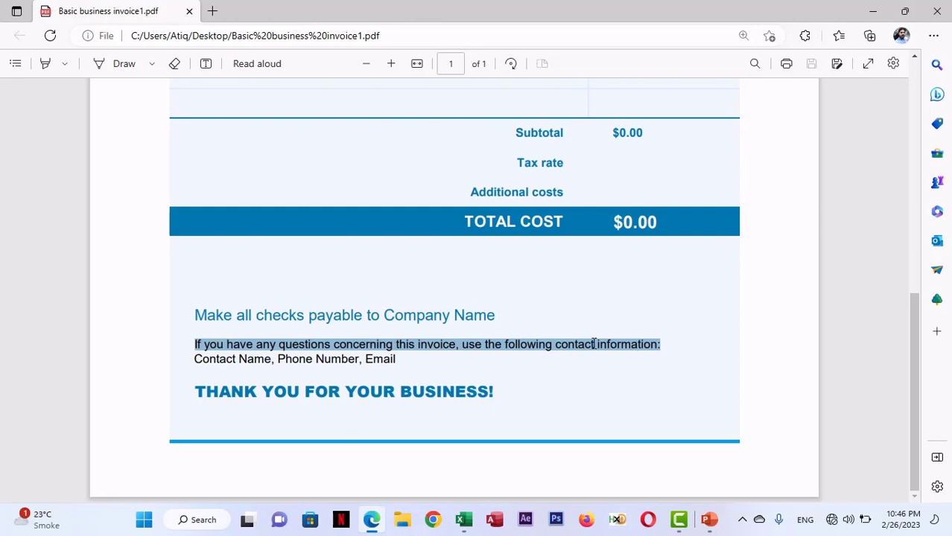
key(alt+Tab)
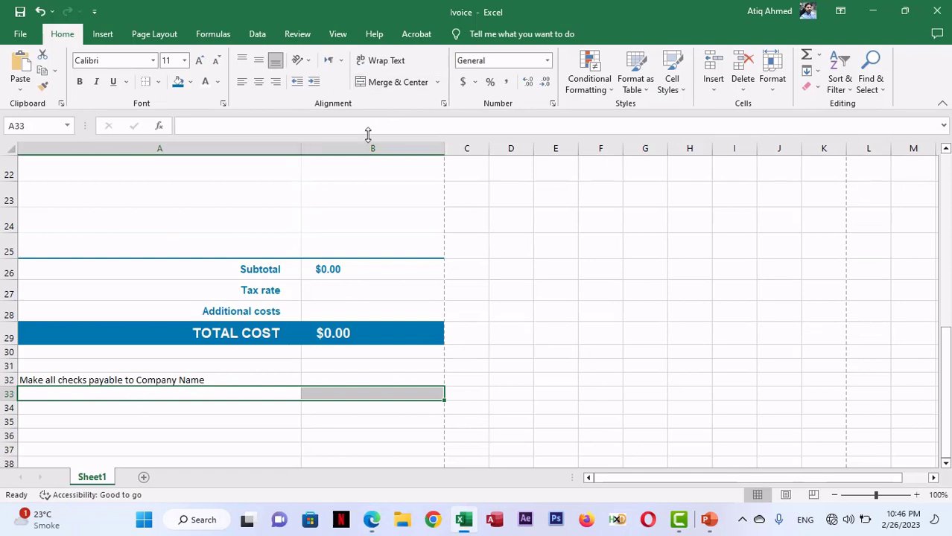
key(alt+Tab)
scroll(654, 325, up, 2)
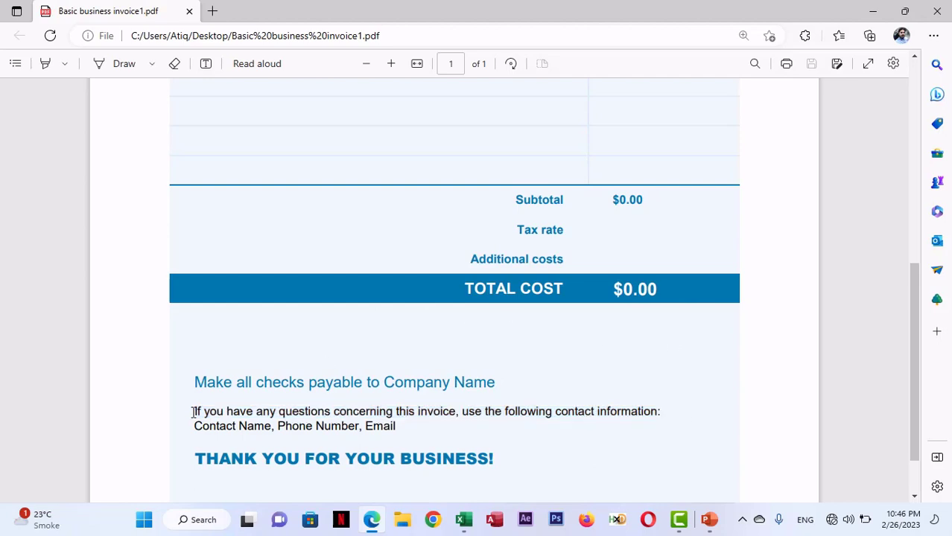
drag(196, 411, 670, 418)
key(ctrl+c)
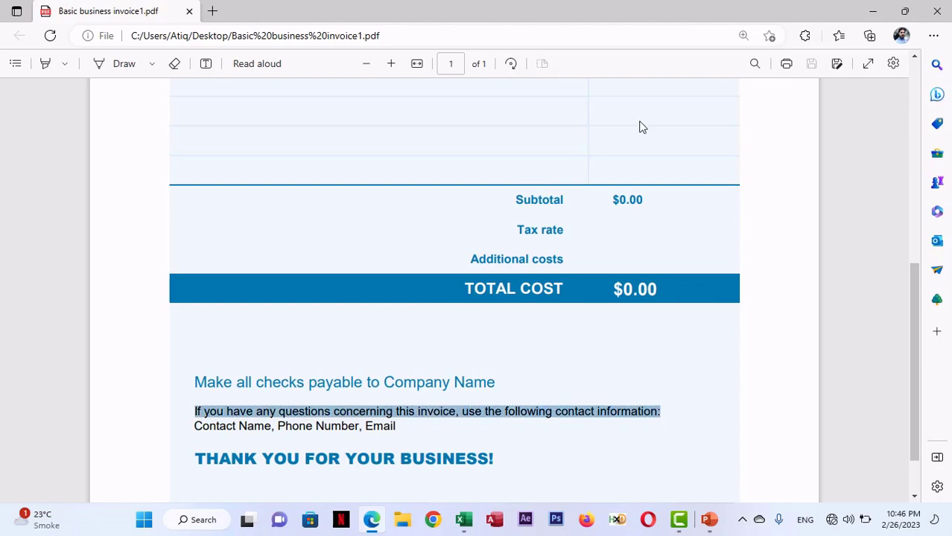
key(alt+Tab)
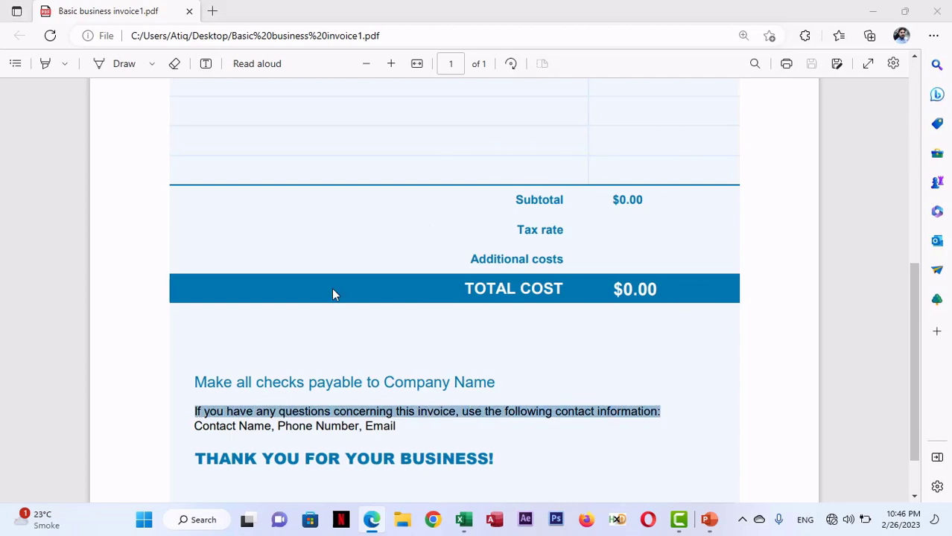
click(365, 84)
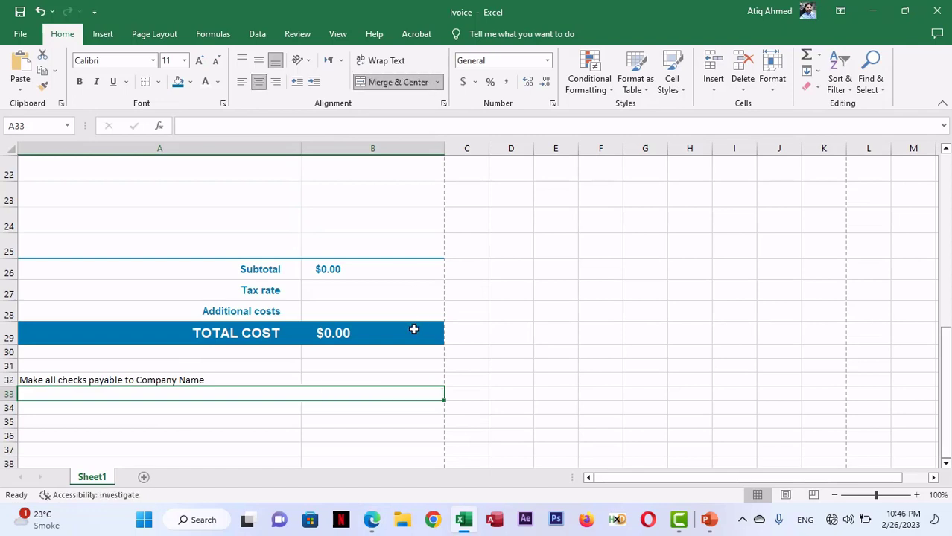
- Paste the copied questions sentence into the merged cell A33 and align it left
click(250, 129)
key(ctrl+v)
click(612, 364)
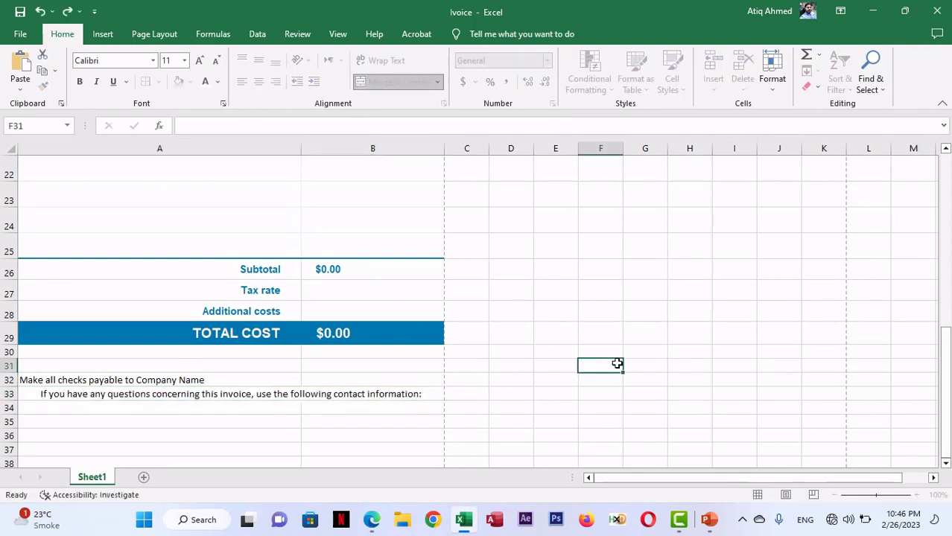
click(146, 393)
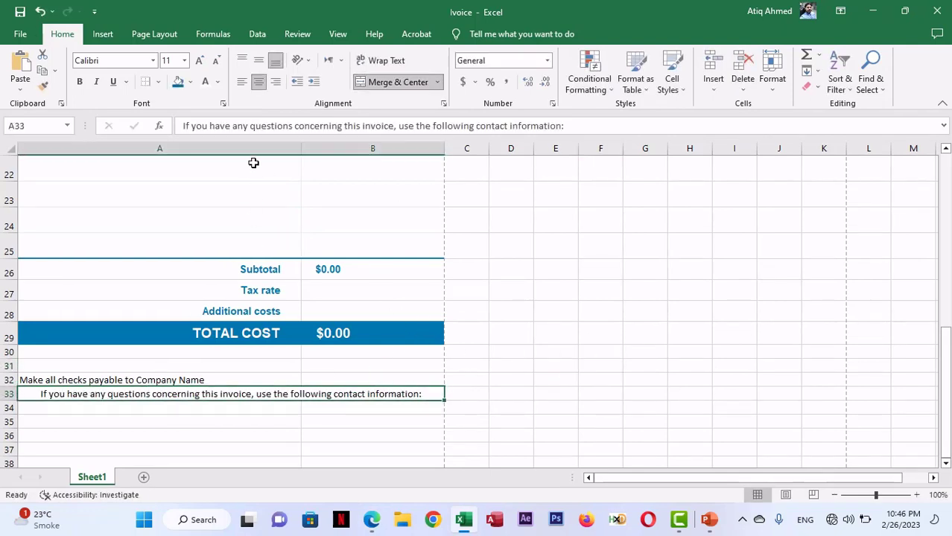
click(242, 82)
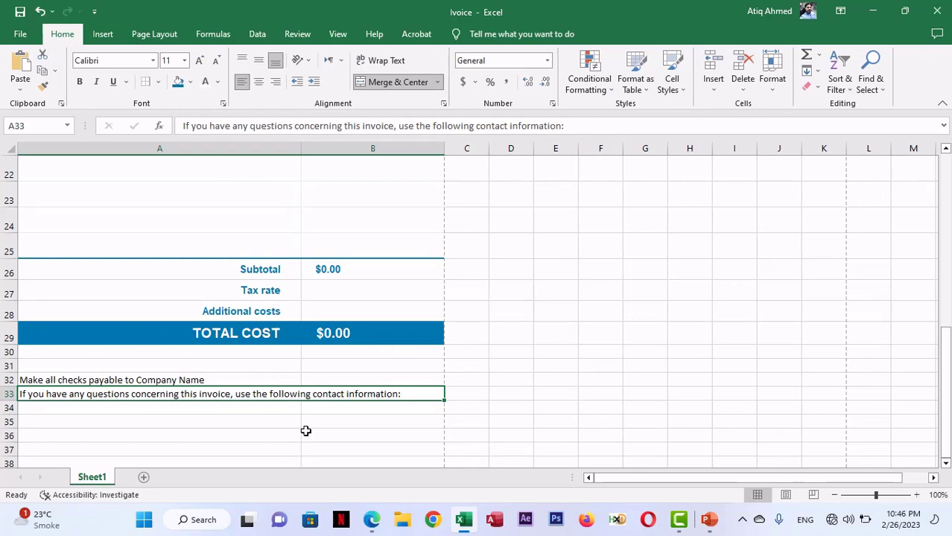
- Examine the PDF invoice's layout from the company header down to the footer text
key(alt+Tab)
scroll(397, 357, up, 4)
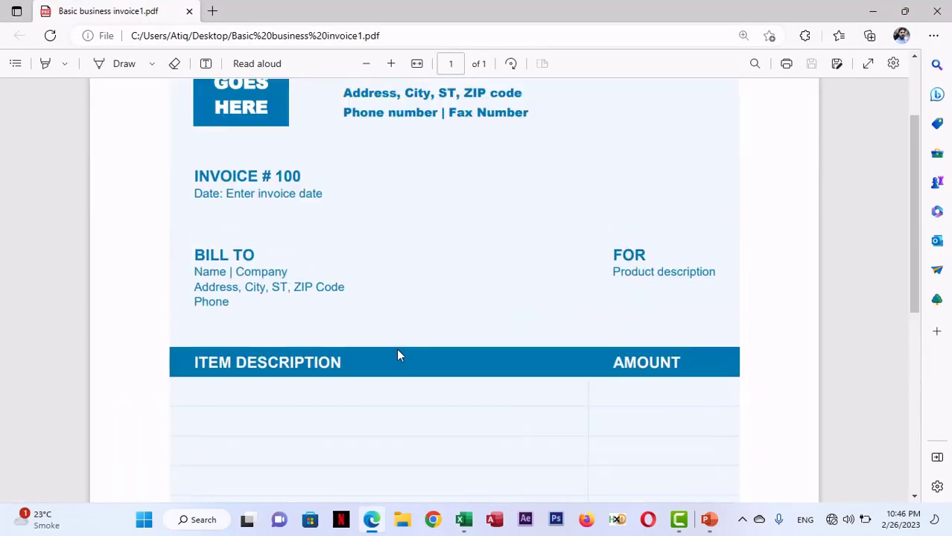
scroll(397, 356, down, 5)
scroll(225, 213, up, 5)
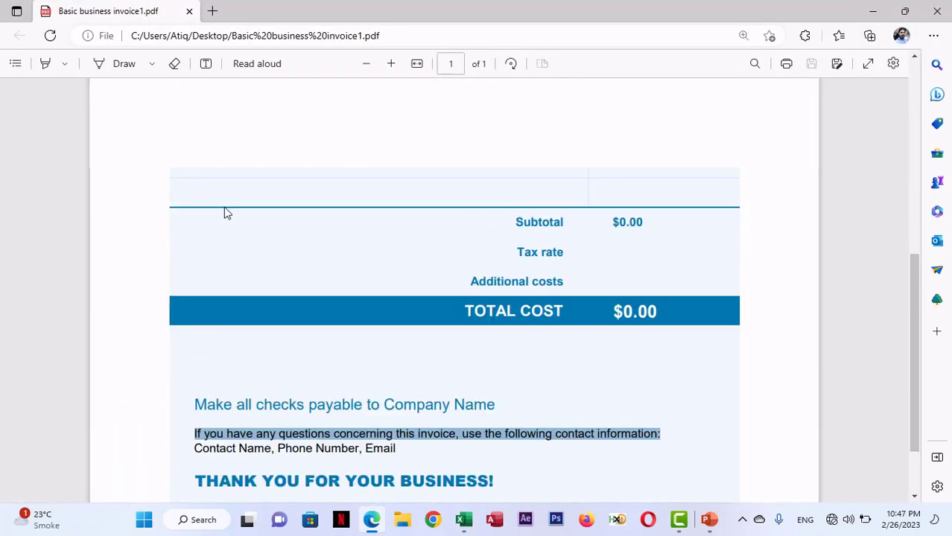
scroll(235, 292, down, 4)
scroll(235, 292, down, 2)
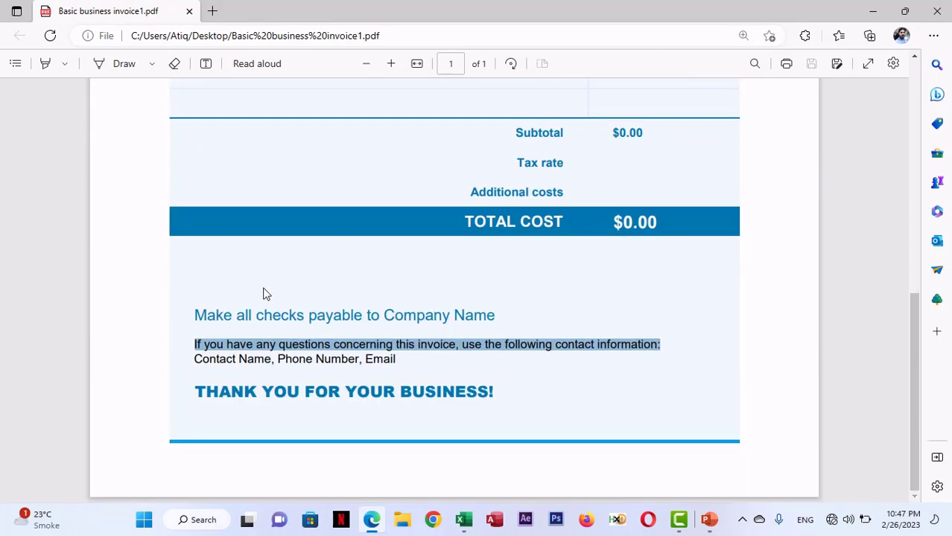
key(alt+Tab)
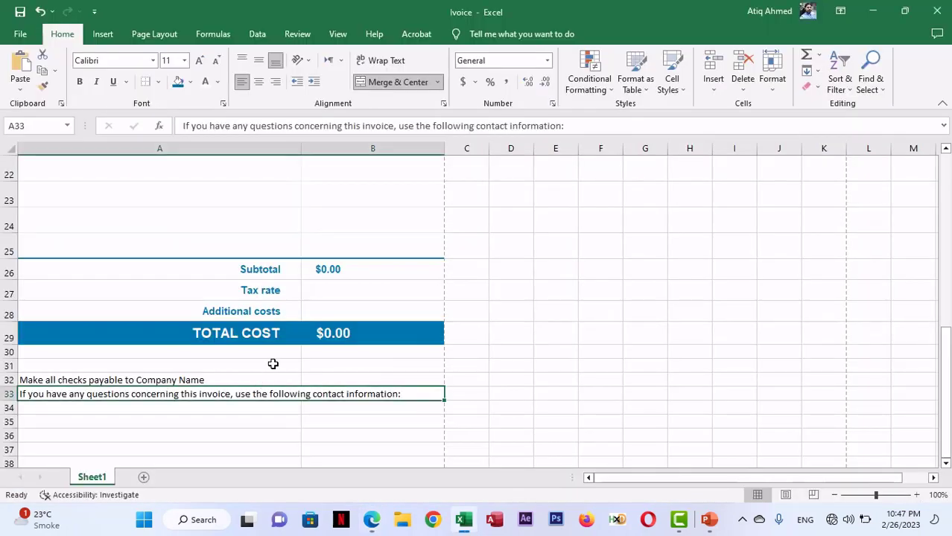
- Copy the line "Contact Name, Phone Number, Email" from the PDF into cell A34 of the Excel invoice
key(alt+Tab)
drag(197, 359, 400, 359)
key(ctrl+c)
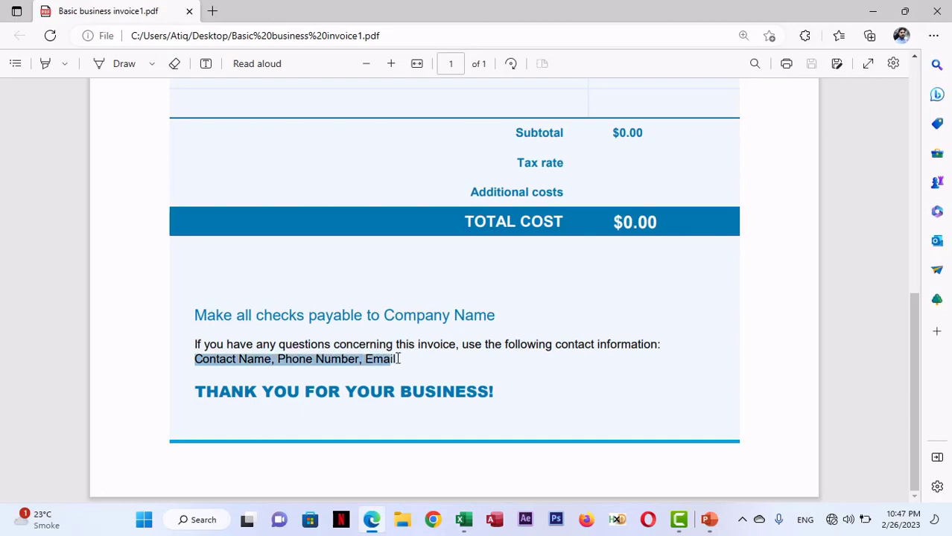
key(alt+Tab)
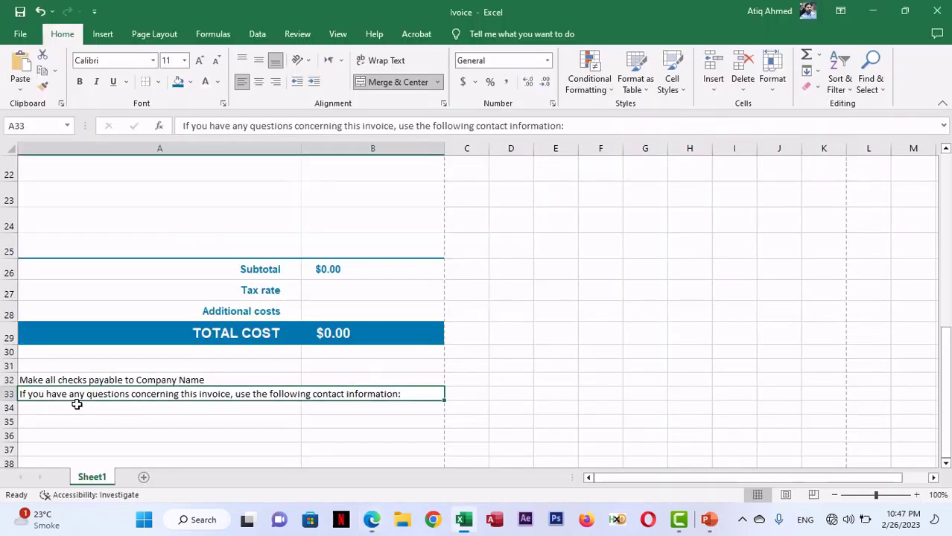
click(76, 405)
key(ctrl+v)
key(Return)
- Copy "THANK YOU FOR YOUR BUSINESS!" from the PDF into cell A37 and remove the extra line break after it
key(Return)
key(Return)
scroll(251, 345, down, 4)
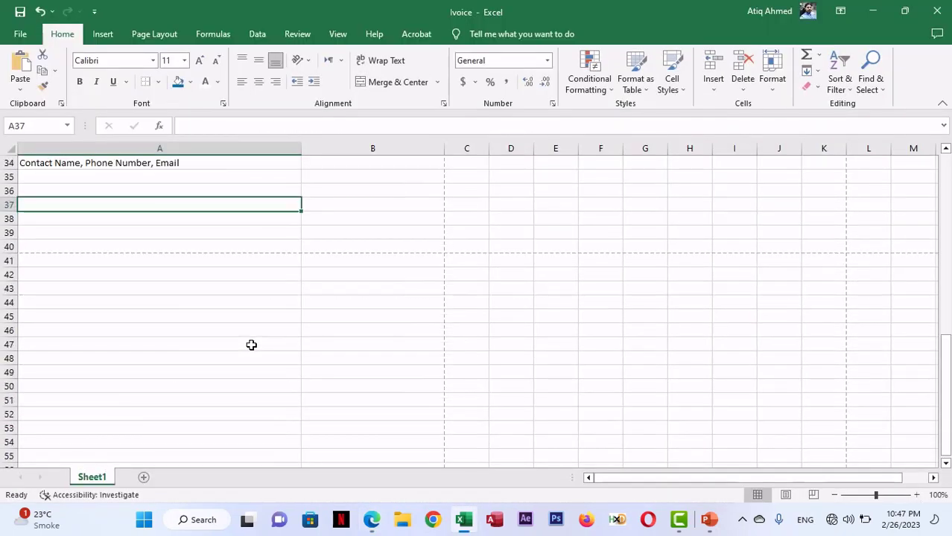
key(alt+Tab)
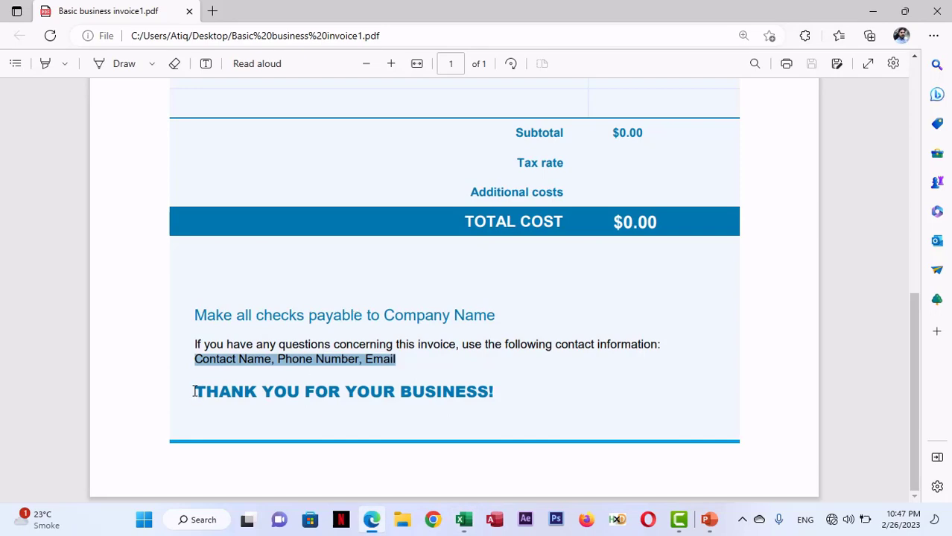
drag(193, 392, 497, 393)
key(ctrl+c)
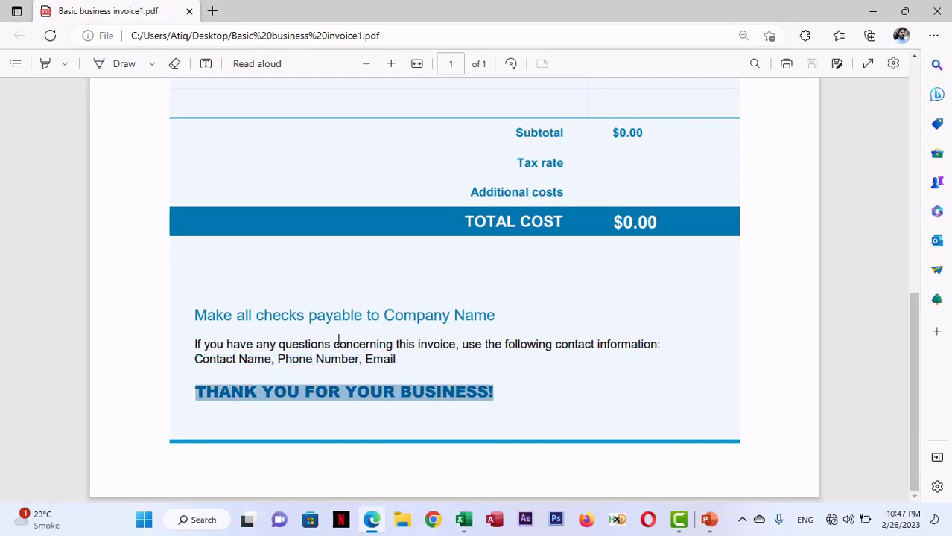
key(alt+Tab)
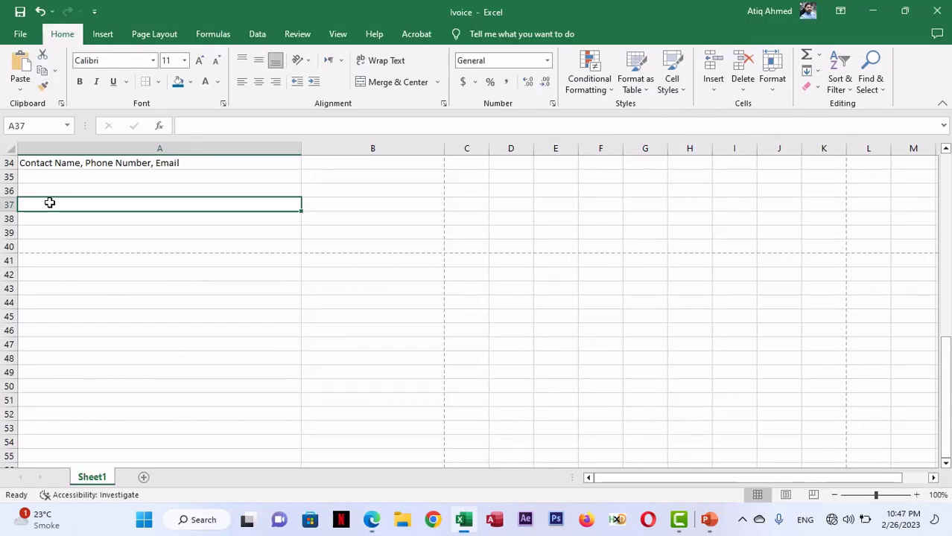
double_click(43, 201)
key(ctrl+v)
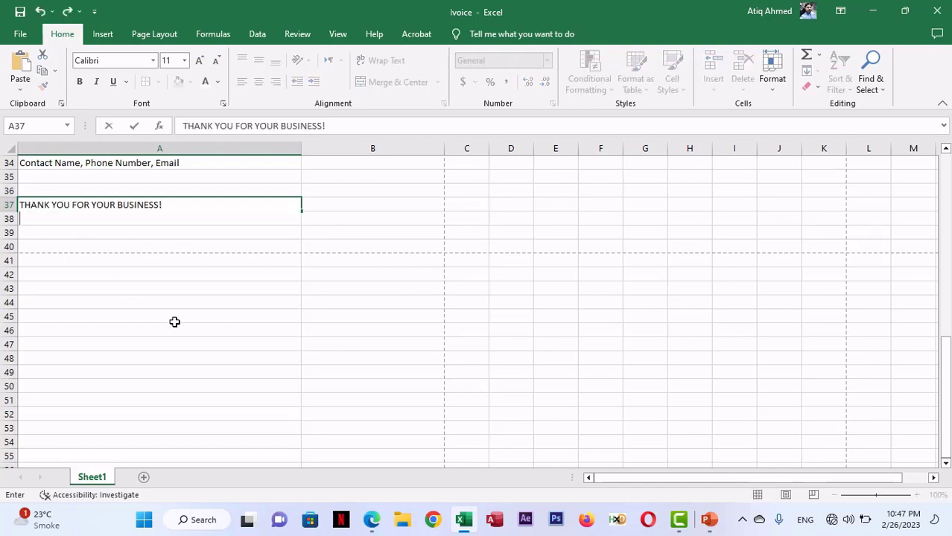
key(BackSpace)
click(132, 284)
scroll(192, 300, up, 3)
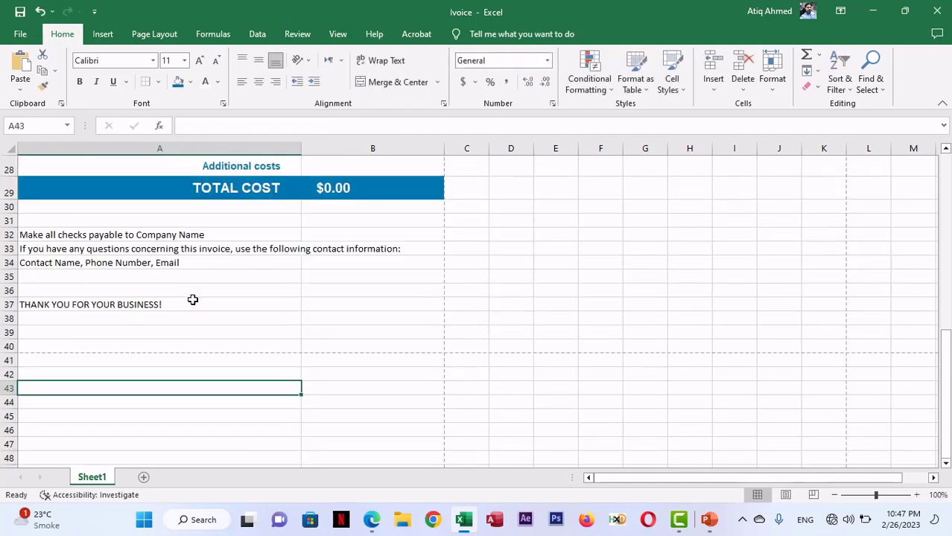
- Set the font of the three footer lines in rows 32 to 34 to Arial
key(alt+Tab)
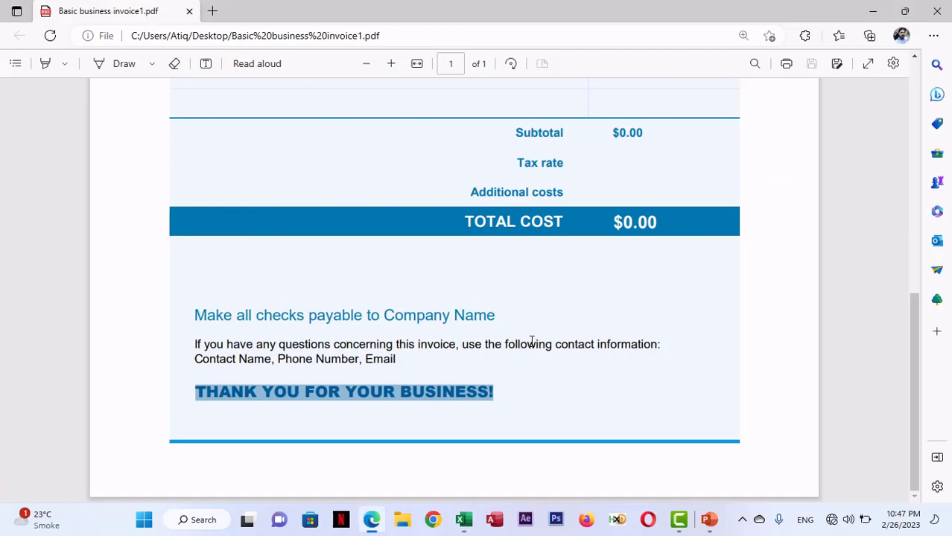
key(alt+Tab)
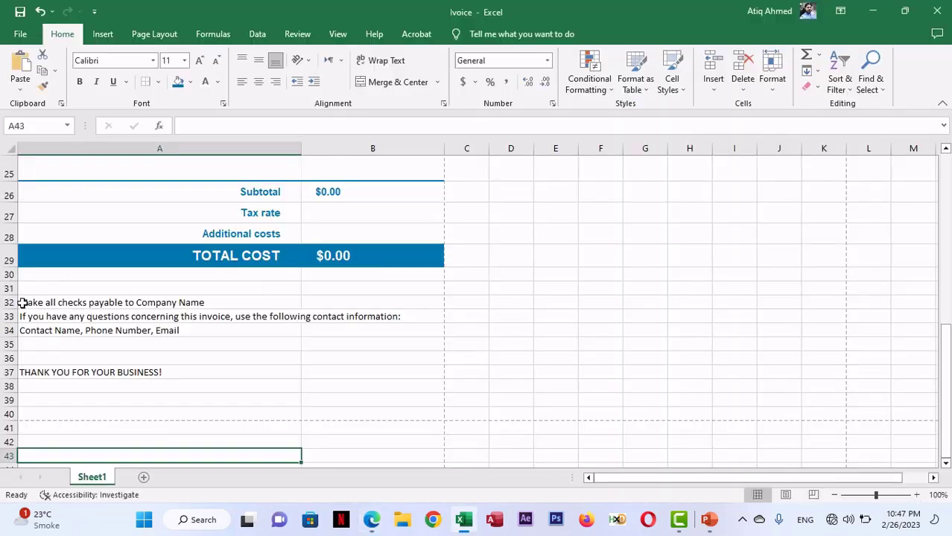
drag(5, 302, 10, 385)
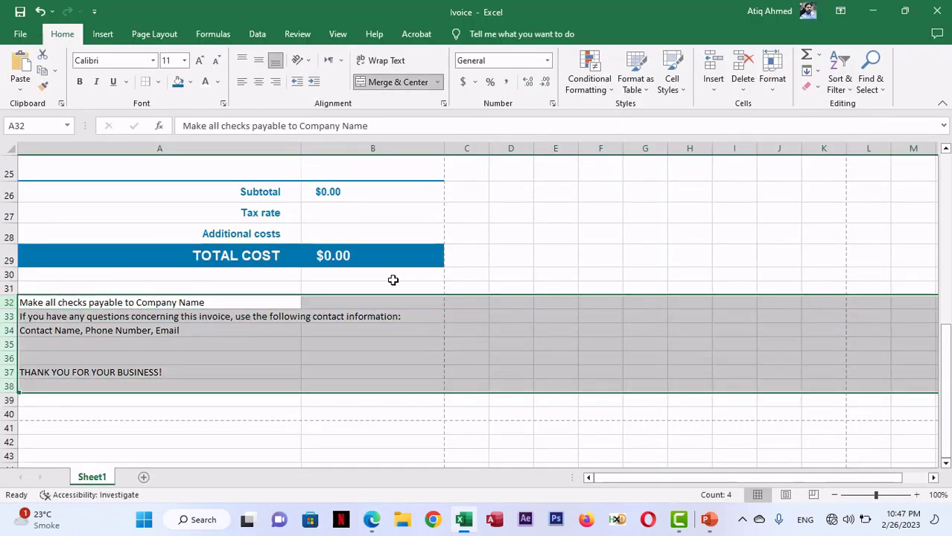
key(alt+Tab)
key(alt+Tab)
click(142, 350)
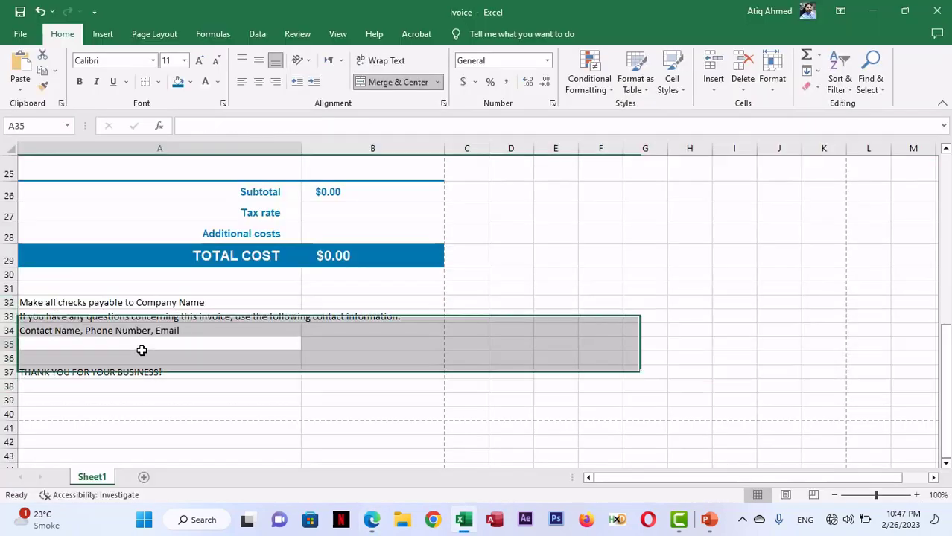
click(18, 371)
drag(9, 303, 12, 329)
click(111, 60)
text(A)
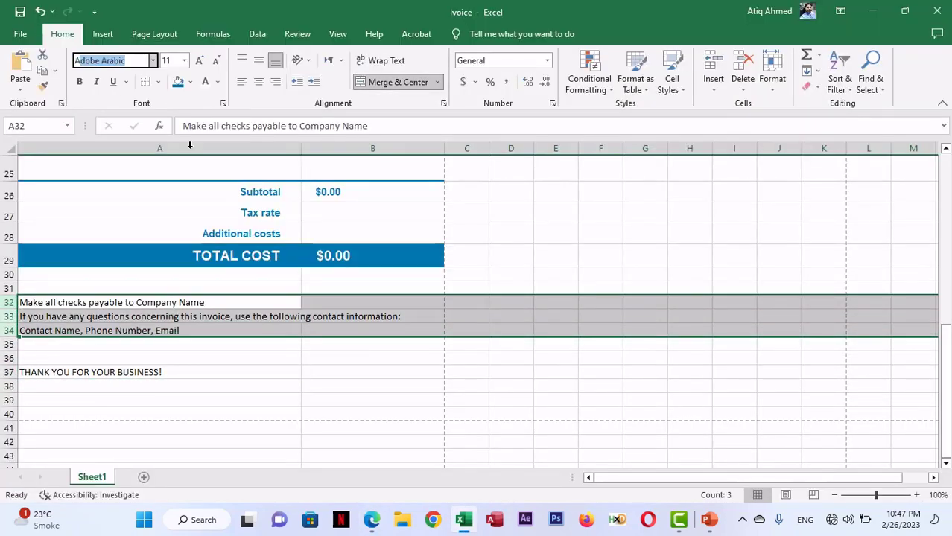
text(rial)
key(Return)
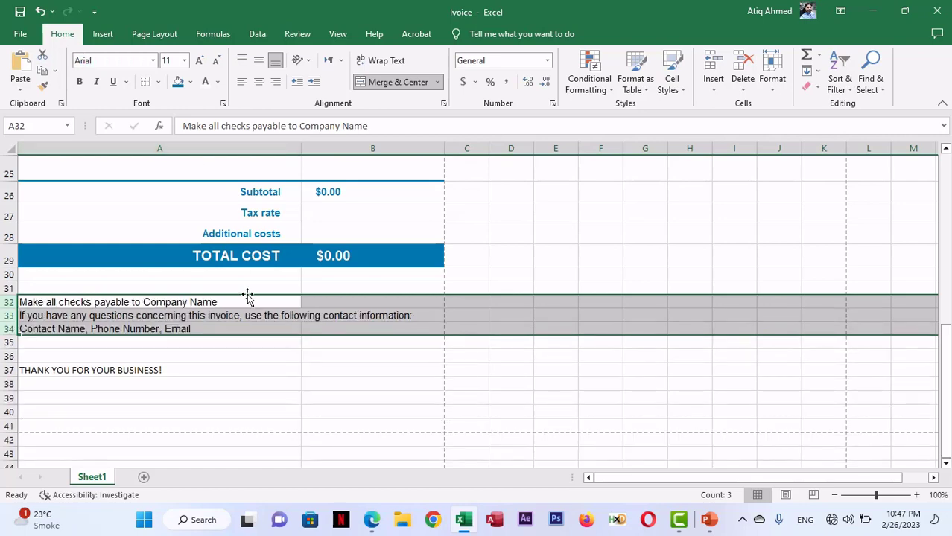
- Indent the footer lines in rows 32 to 34 by two levels to line up with the ITEM DESCRIPTION heading
scroll(127, 244, up, 2)
scroll(125, 242, up, 1)
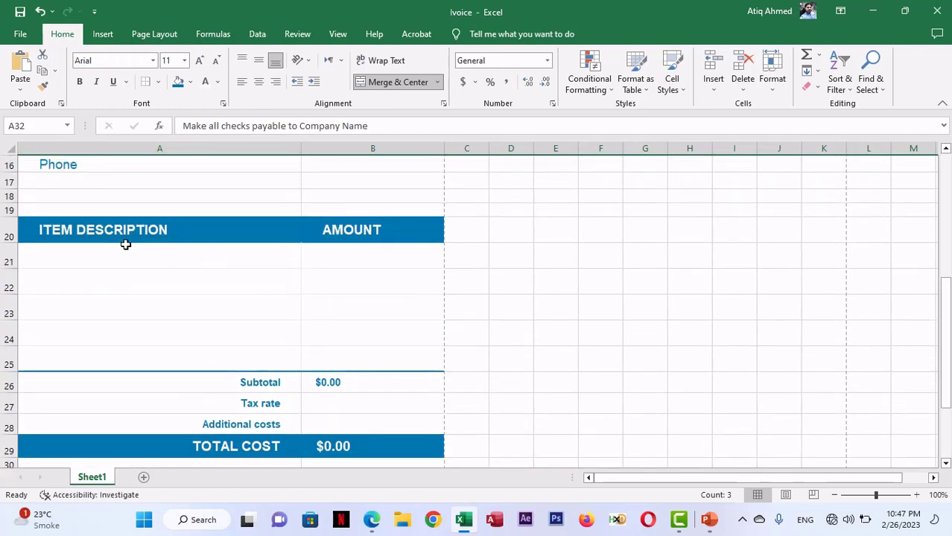
scroll(125, 244, down, 3)
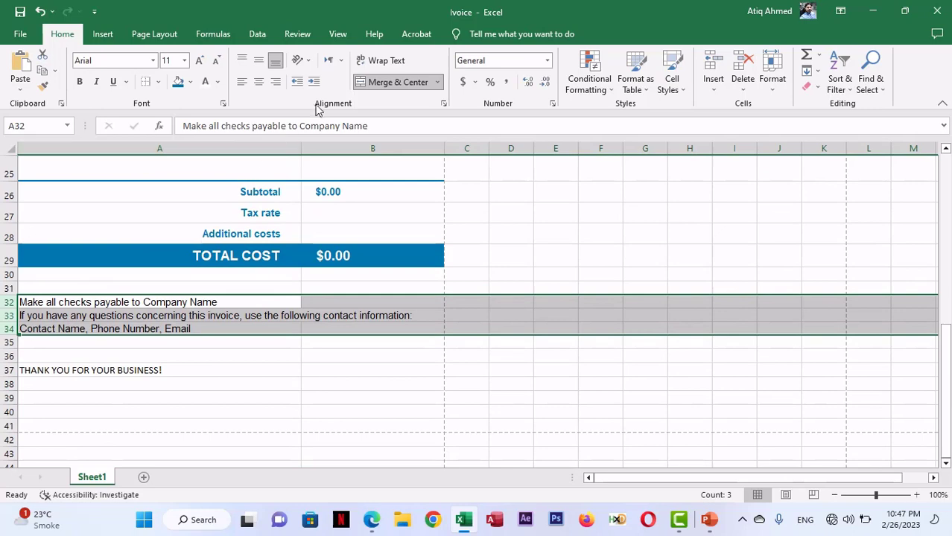
click(313, 82)
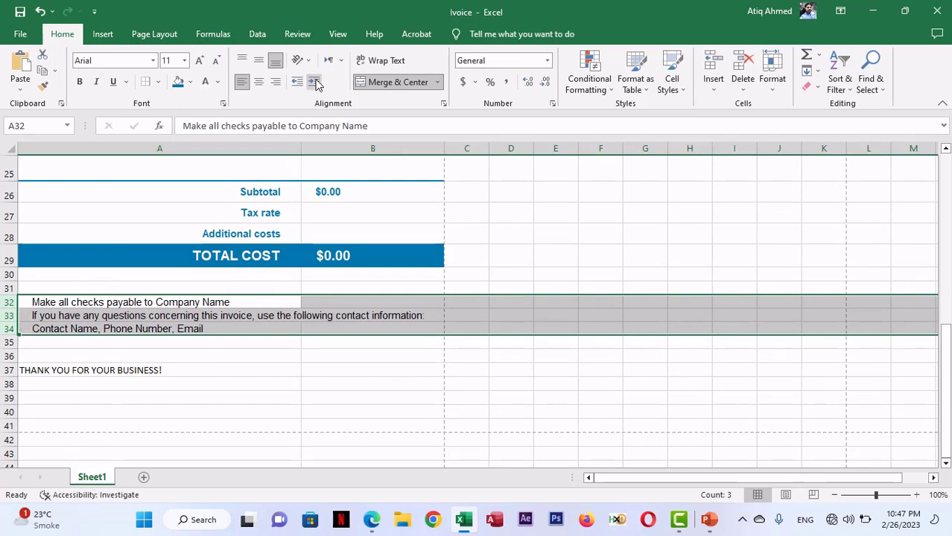
click(316, 84)
scroll(196, 258, up, 3)
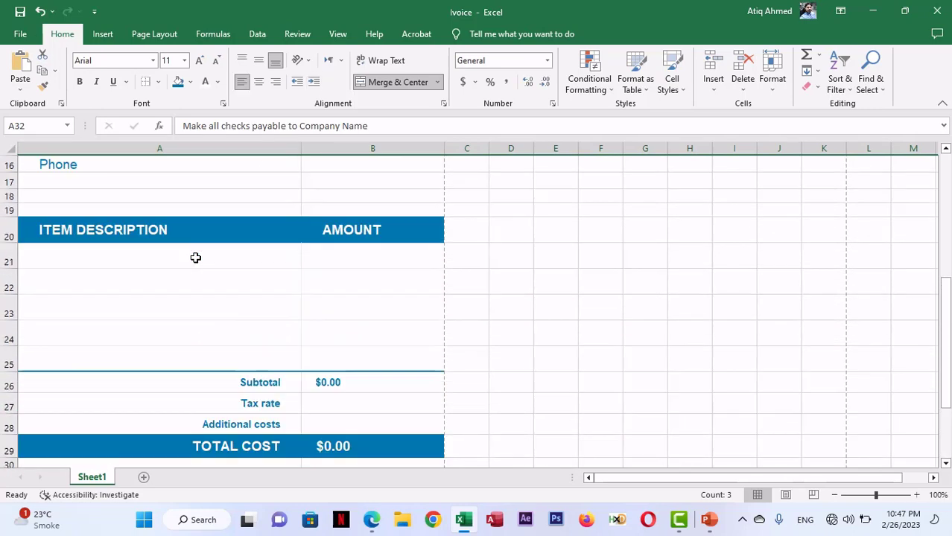
click(33, 223)
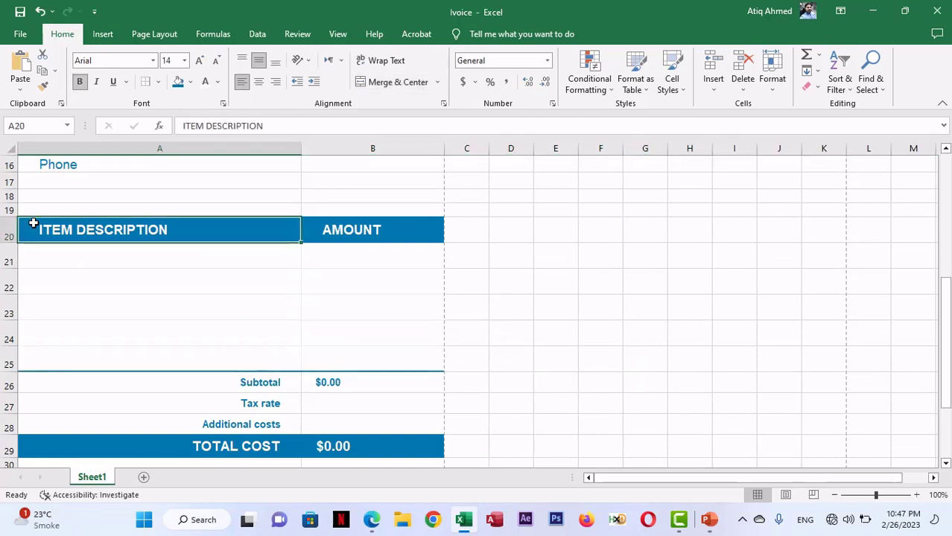
scroll(33, 221, down, 5)
scroll(42, 263, up, 3)
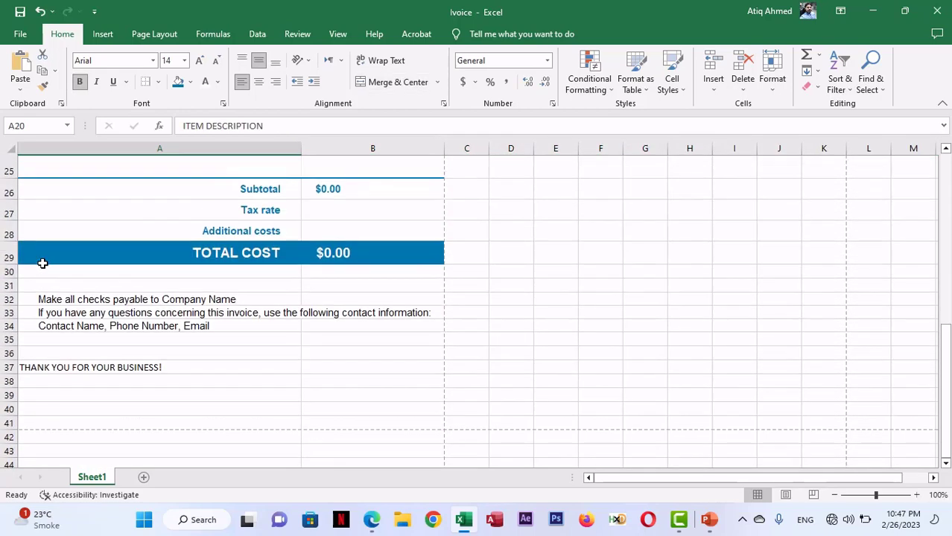
- Insert a blank row between the checks payable line and the questions sentence
key(alt+Tab)
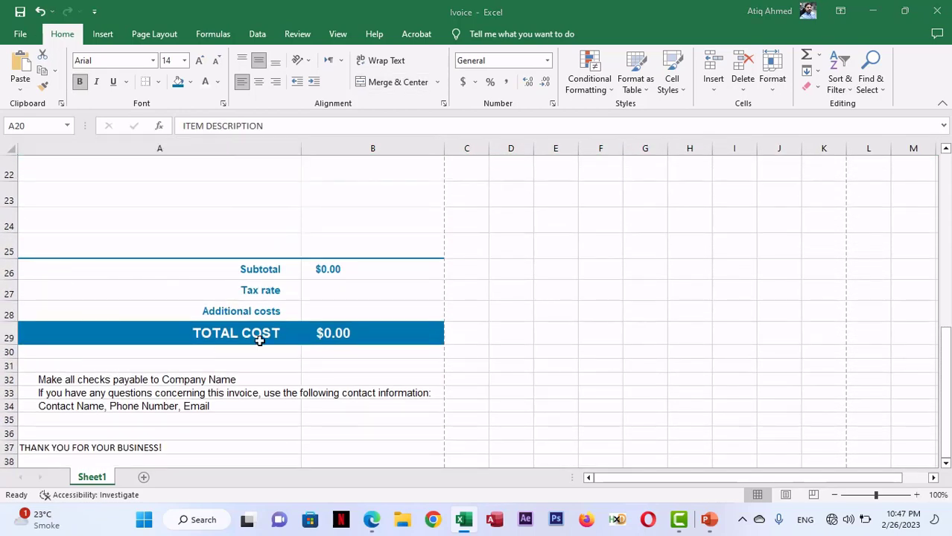
key(alt+Tab)
click(88, 381)
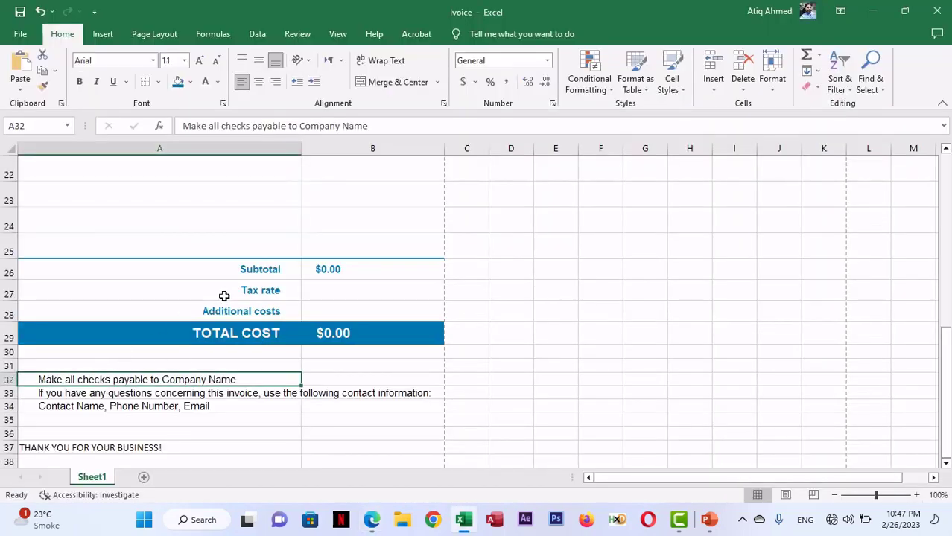
key(alt+Tab)
key(alt+Tab)
click(9, 392)
right_click(9, 393)
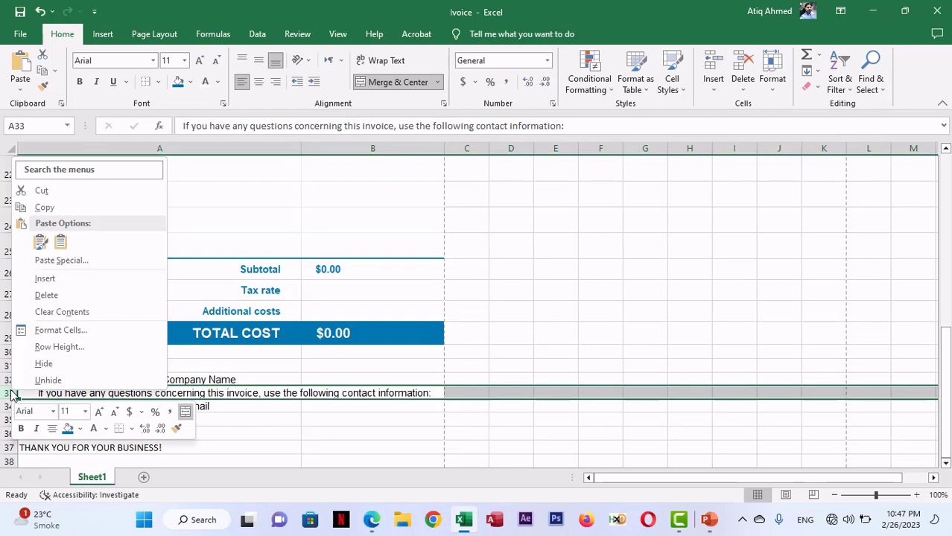
click(44, 279)
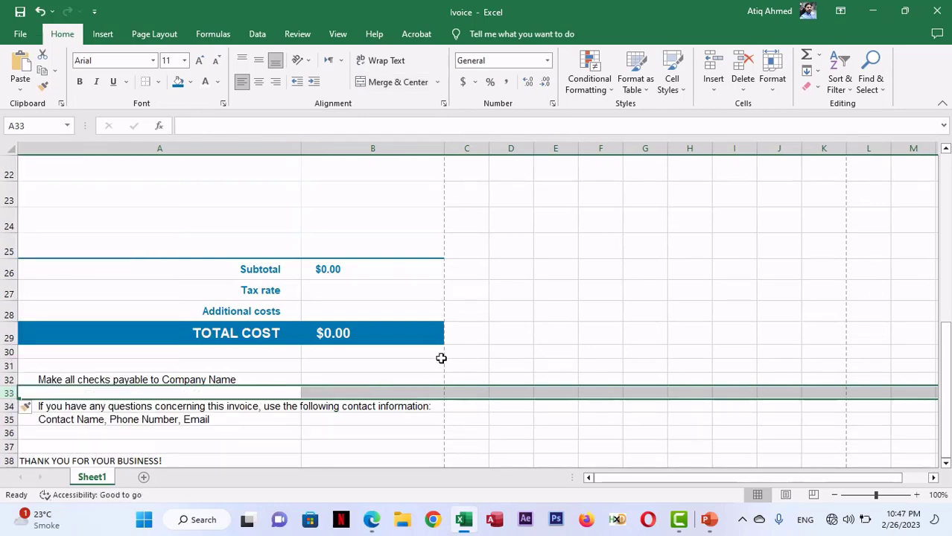
click(546, 350)
- Increase the font size of "Make all checks payable to Company Name" to 14 and compare it with the PDF
scroll(82, 258, down, 2)
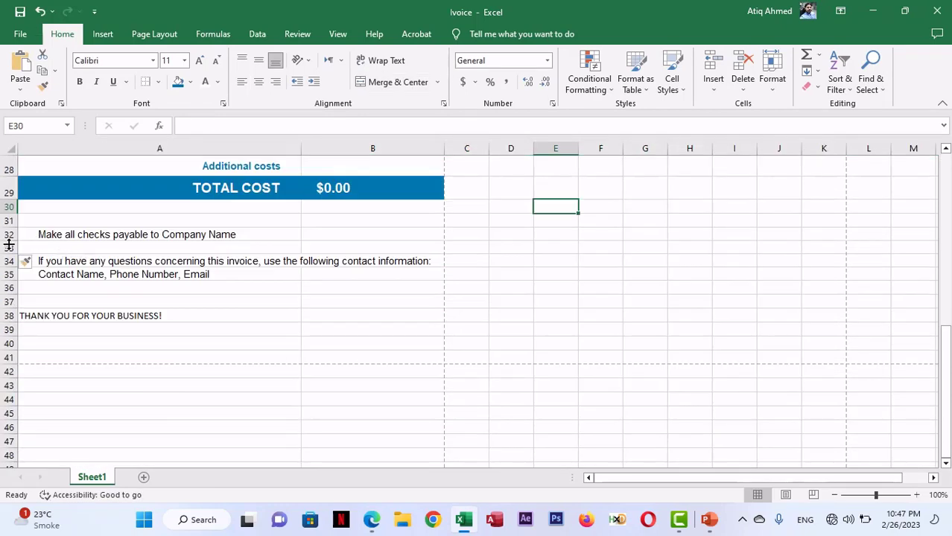
click(224, 238)
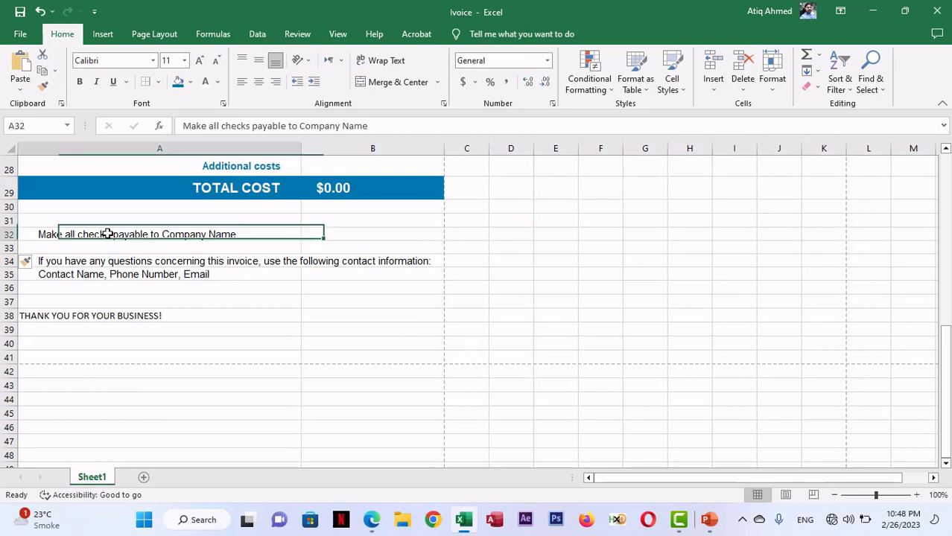
click(200, 60)
click(199, 60)
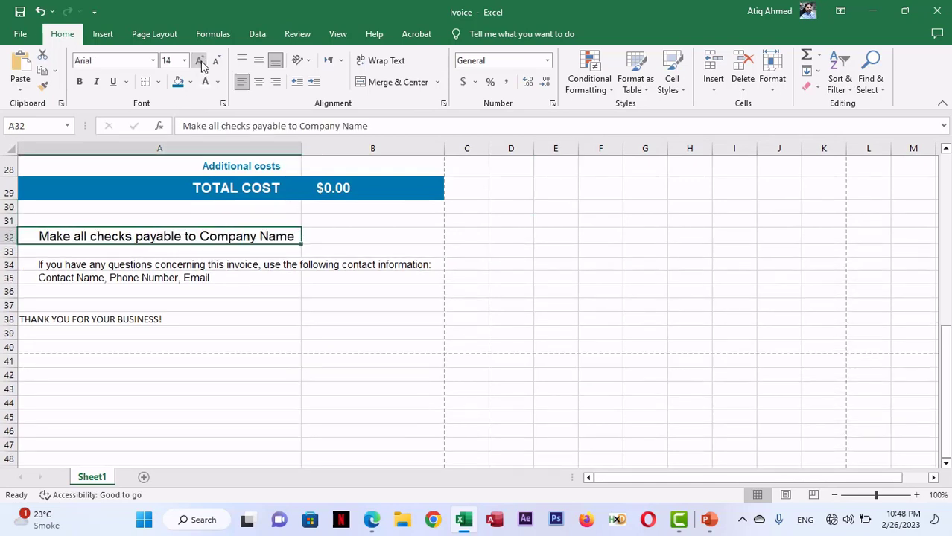
key(alt+Tab)
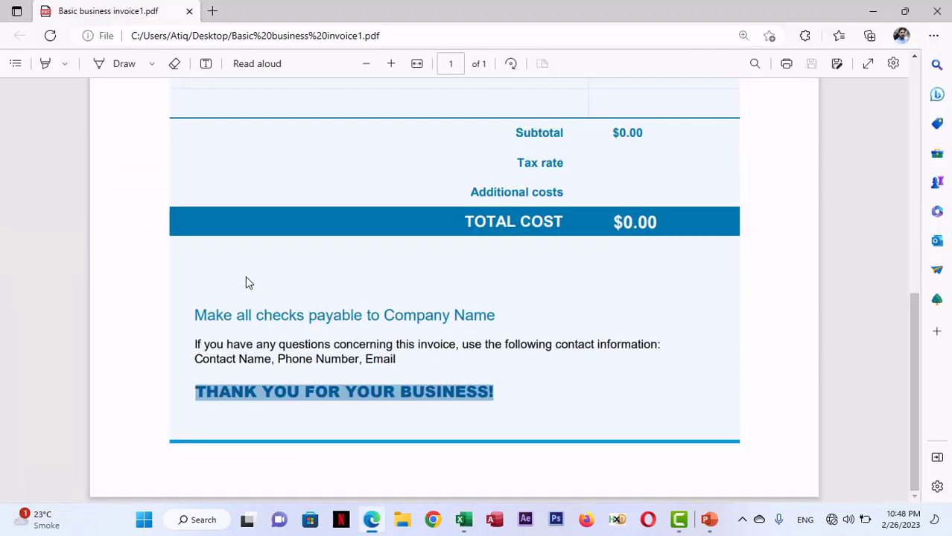
key(alt+Tab)
- Try font size 12 on the questions sentence and contact line in rows 34 and 35, and restore size 11
drag(66, 270, 70, 277)
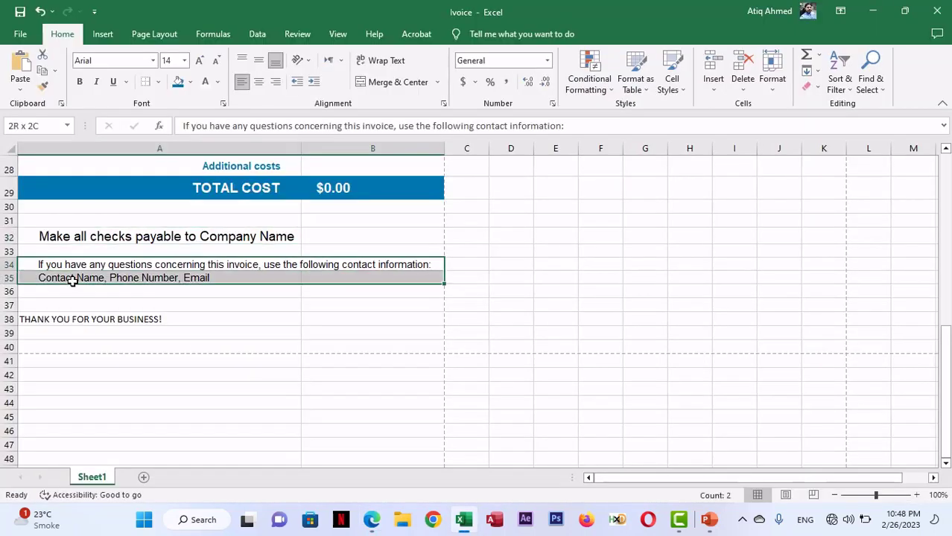
click(199, 61)
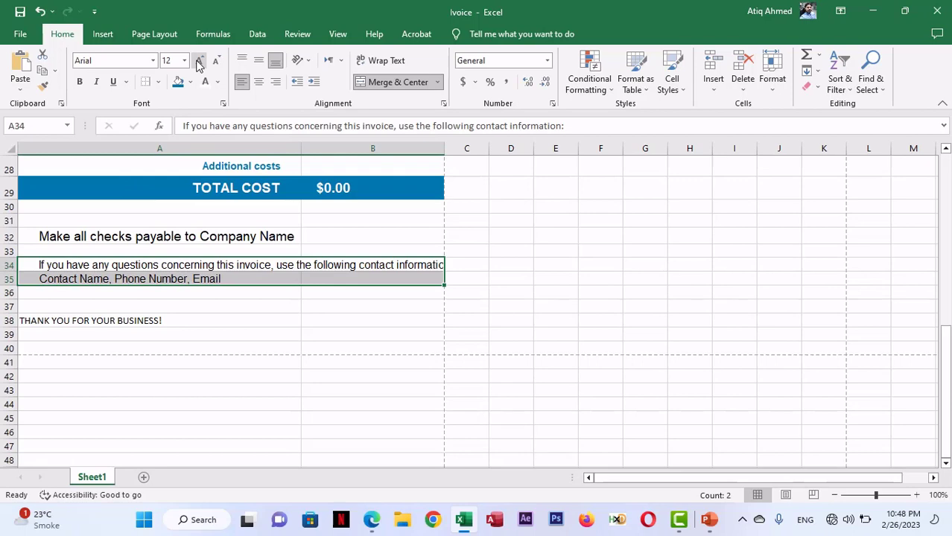
click(216, 60)
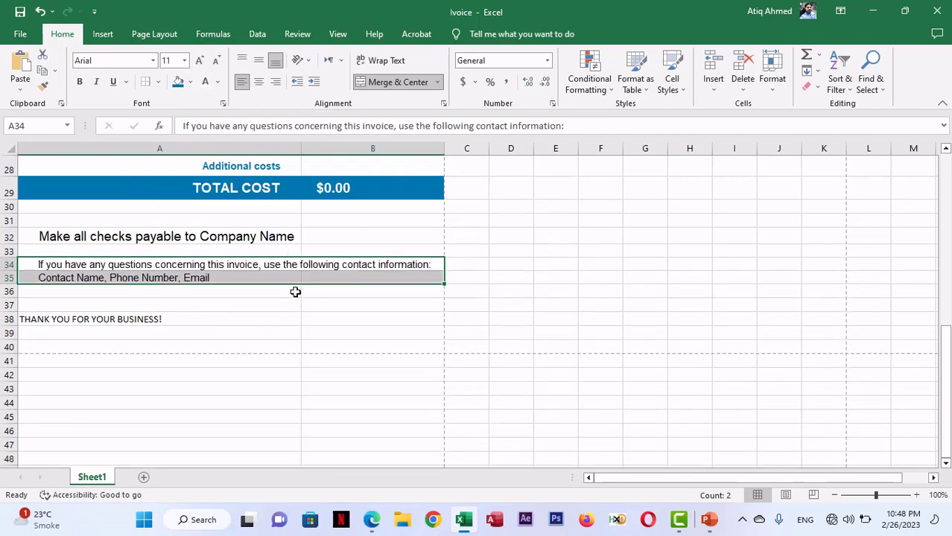
click(320, 325)
- Color the "Make all checks payable to Company Name" text with the recently used blue, matching the PDF
key(alt+Tab)
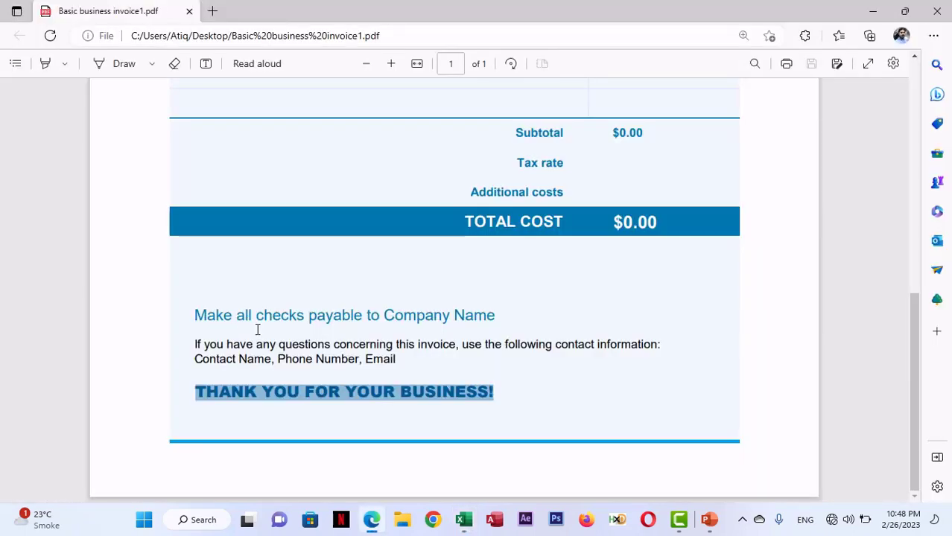
key(alt+Tab)
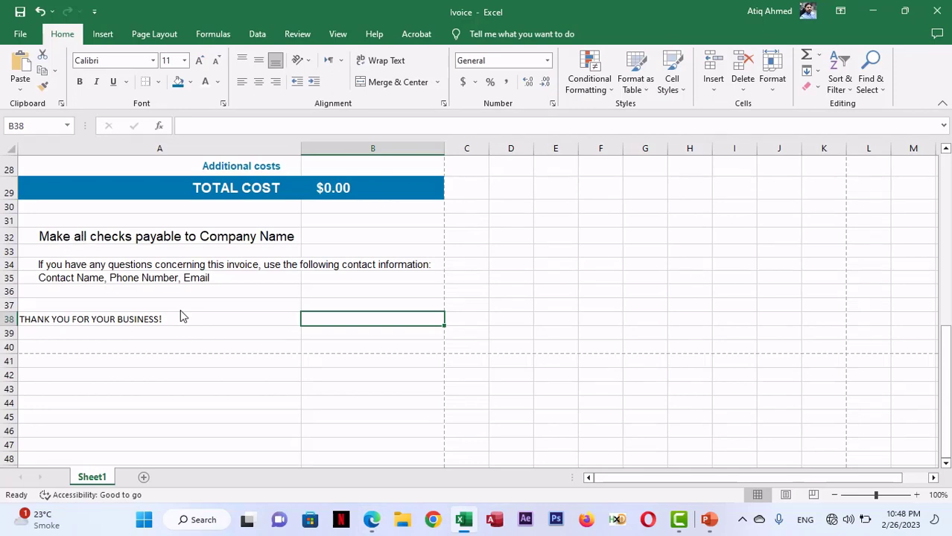
key(alt+Tab)
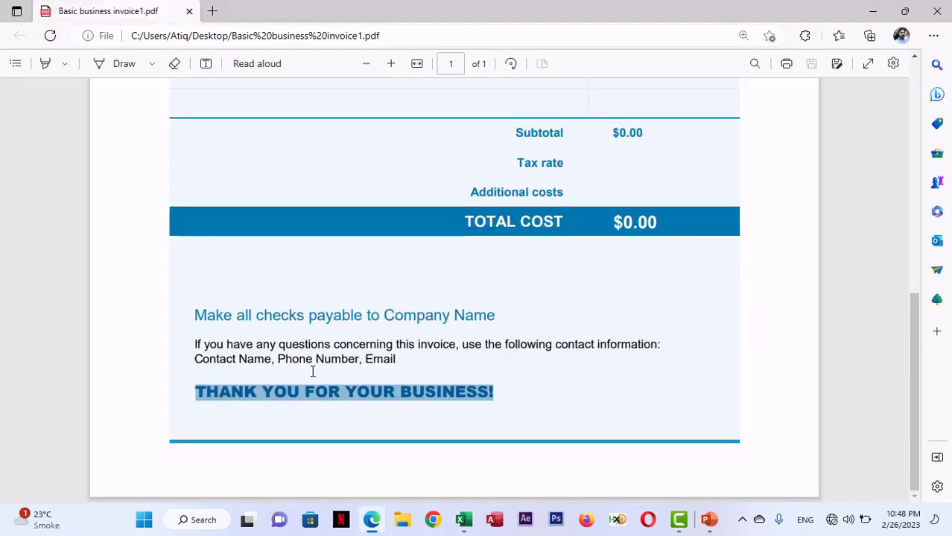
key(alt+Tab)
click(102, 238)
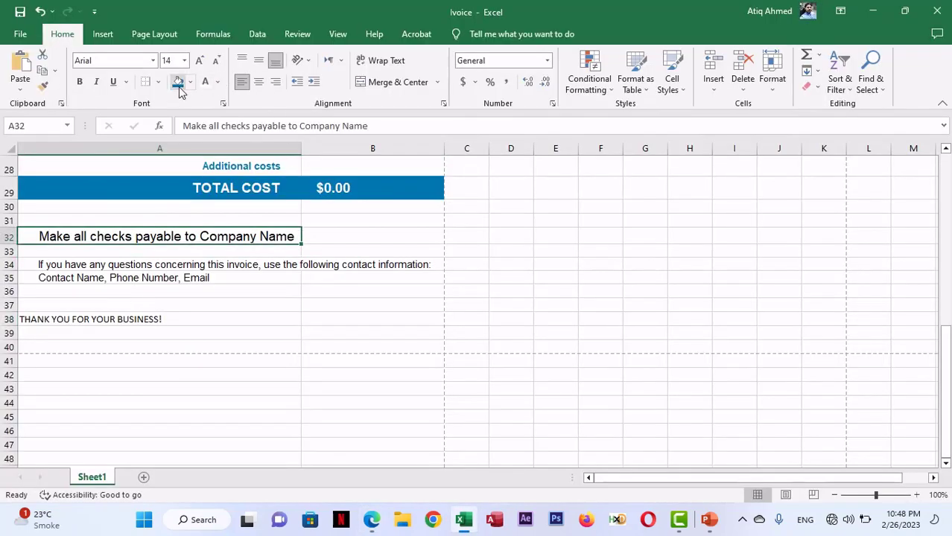
click(217, 82)
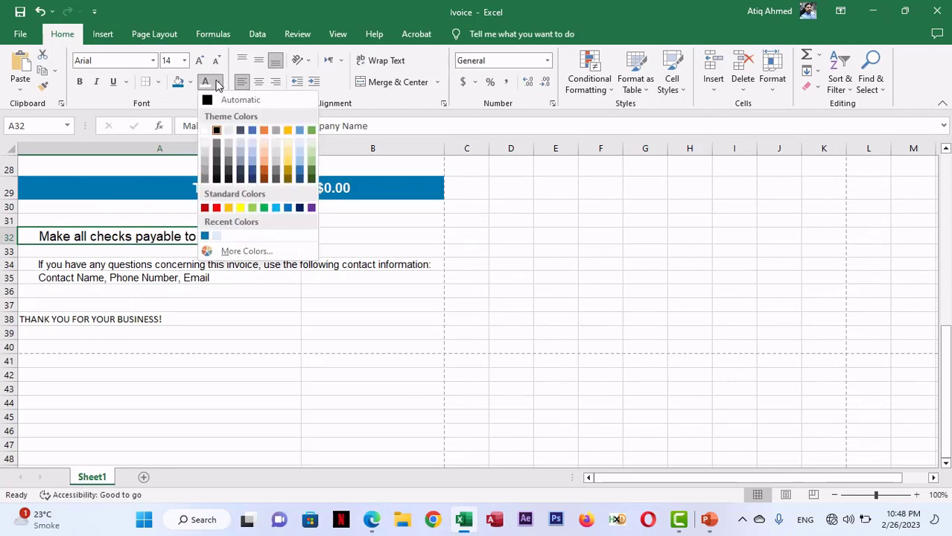
click(205, 237)
click(201, 316)
- Check the footer layout against the PDF and merge and center "THANK YOU FOR YOUR BUSINESS!" across cells A38:B38
click(155, 266)
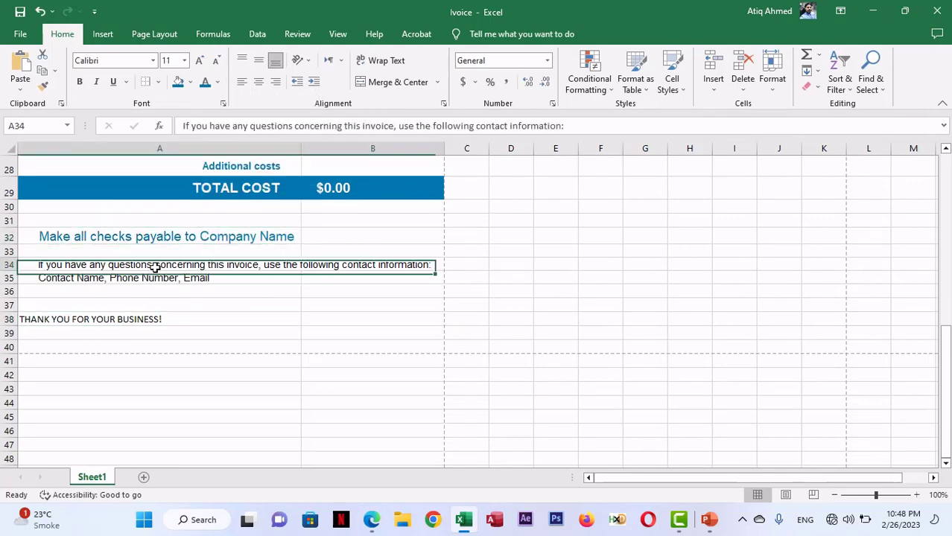
key(alt+Tab)
key(alt+Tab)
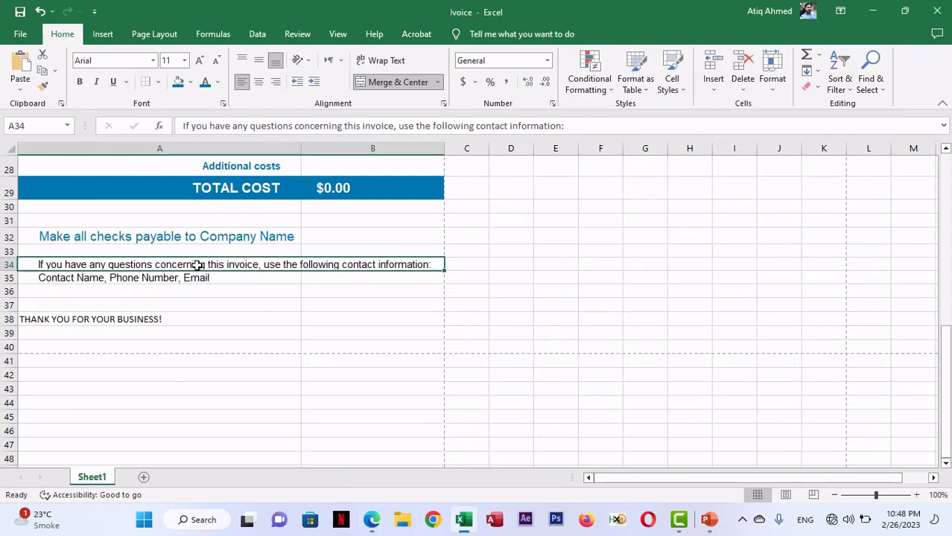
key(alt+Tab)
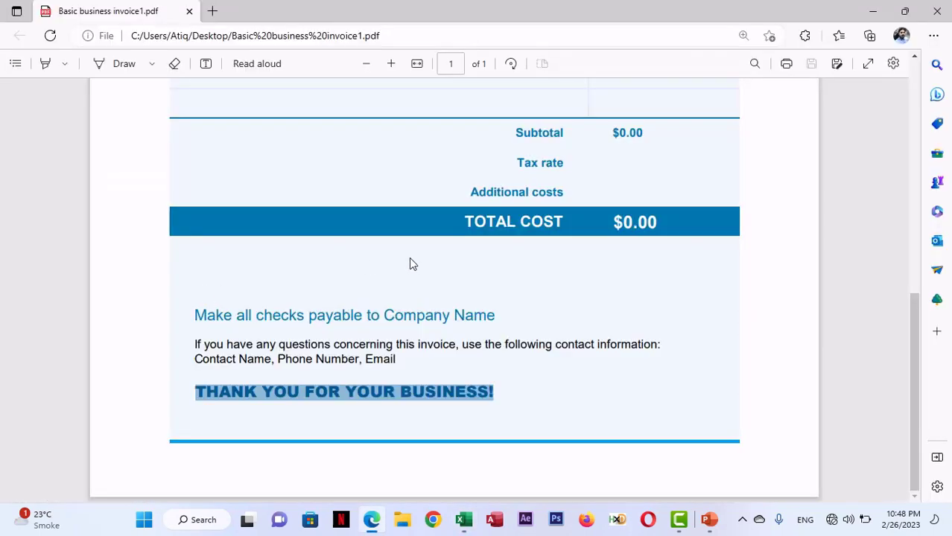
scroll(409, 257, up, 6)
scroll(409, 262, down, 6)
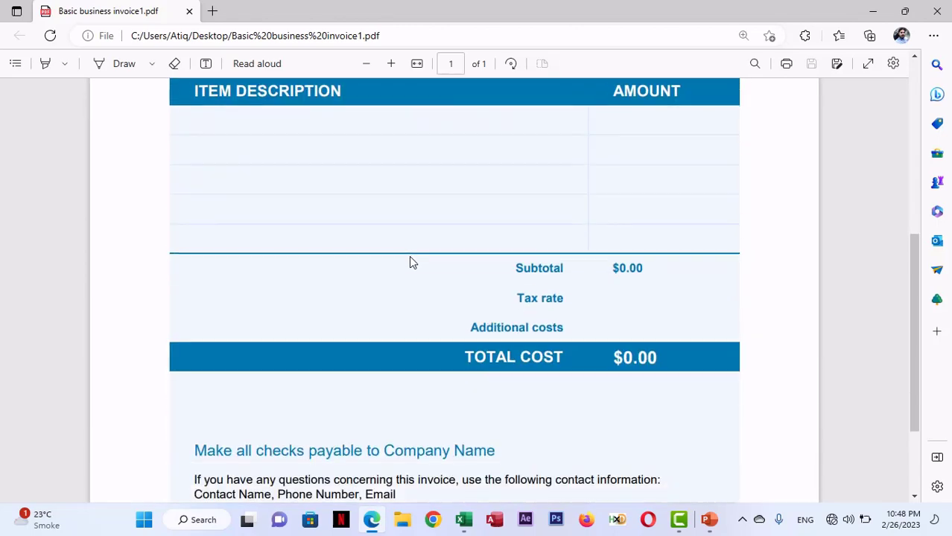
key(alt+Tab)
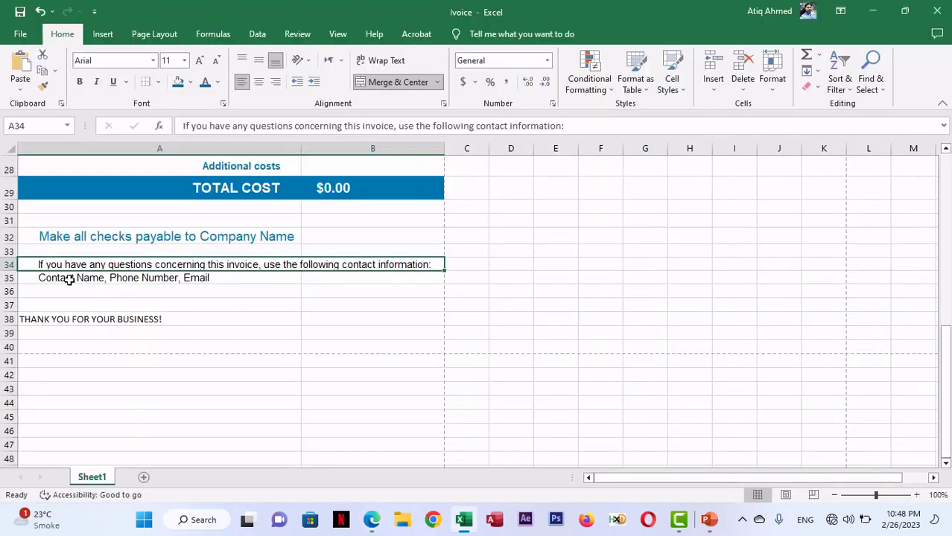
drag(44, 320, 359, 315)
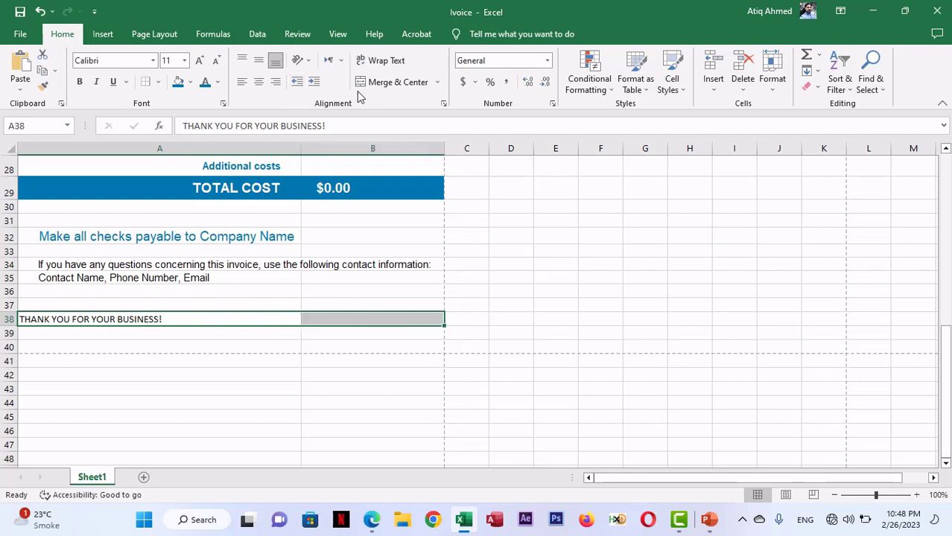
click(395, 82)
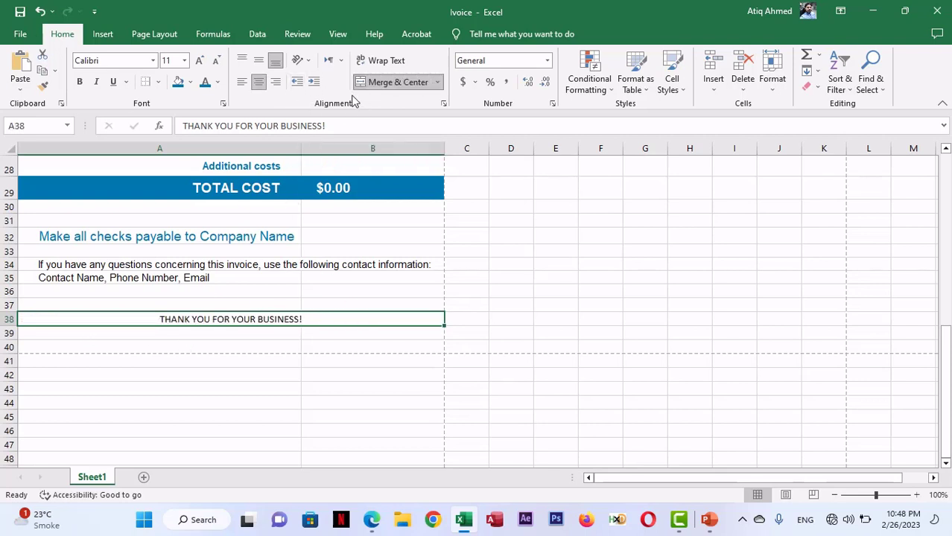
- Left-align "THANK YOU FOR YOUR BUSINESS!" in row 38 and set its font to Arial Black
click(241, 83)
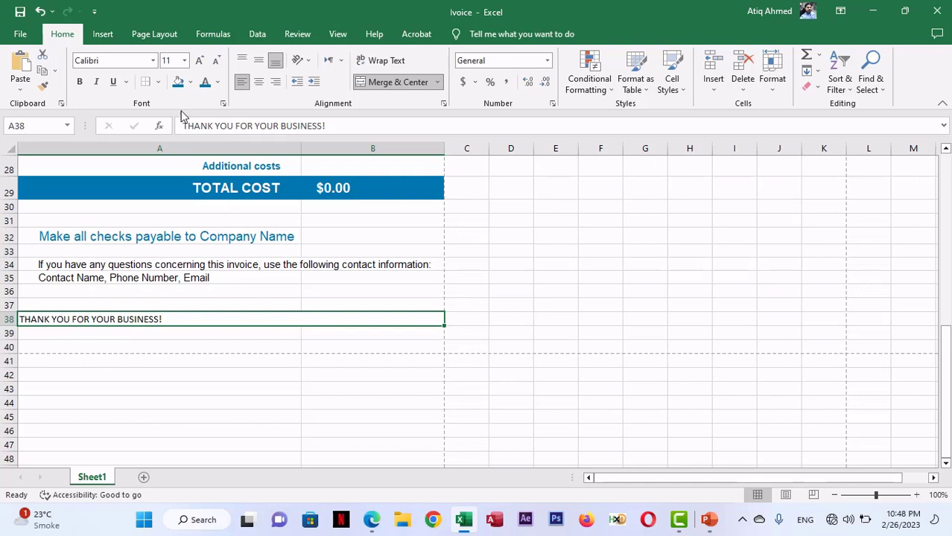
click(122, 62)
text(A)
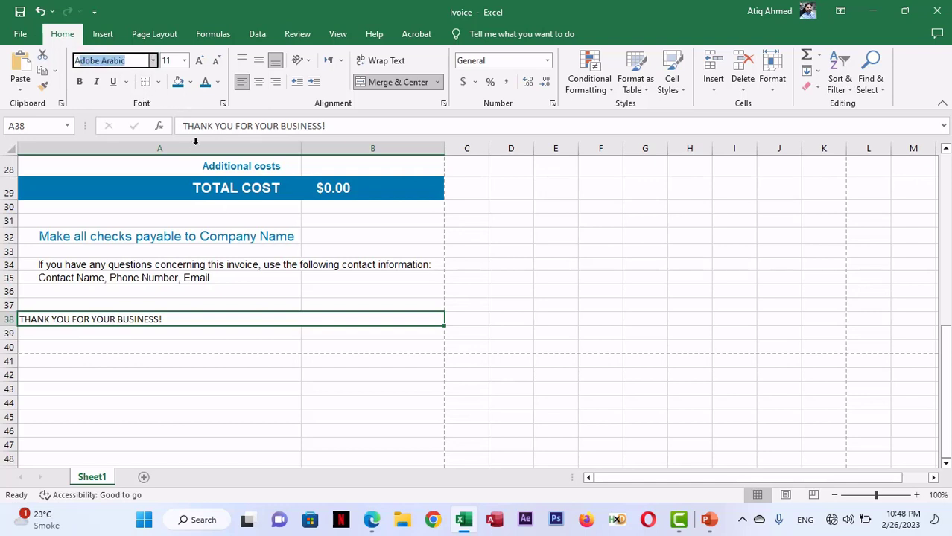
text(rial)
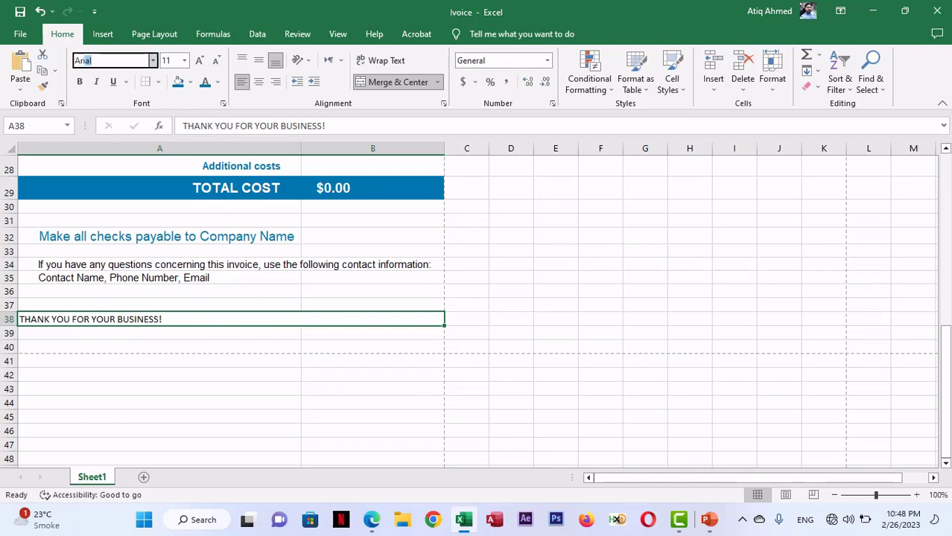
text( Black)
key(Return)
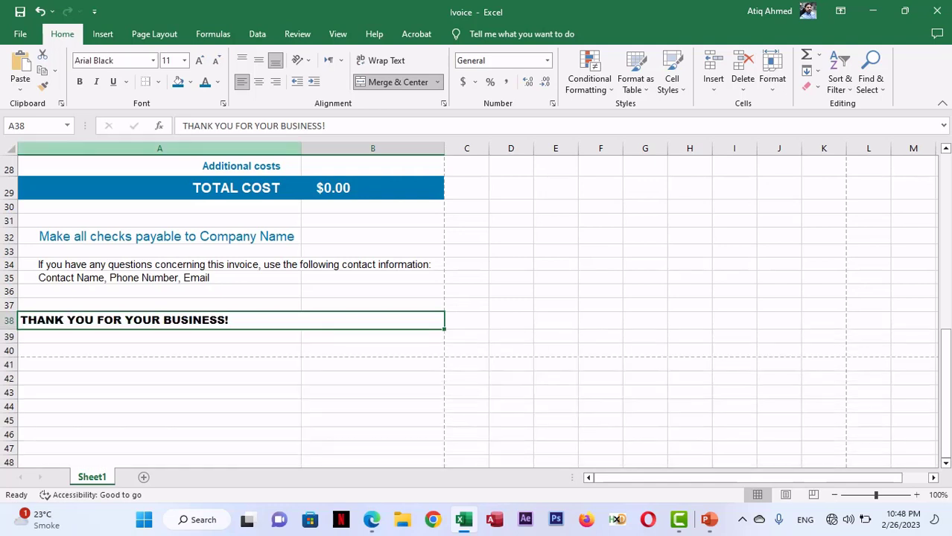
- Indent "THANK YOU FOR YOUR BUSINESS!" three levels so it lines up with the footer text above
click(313, 84)
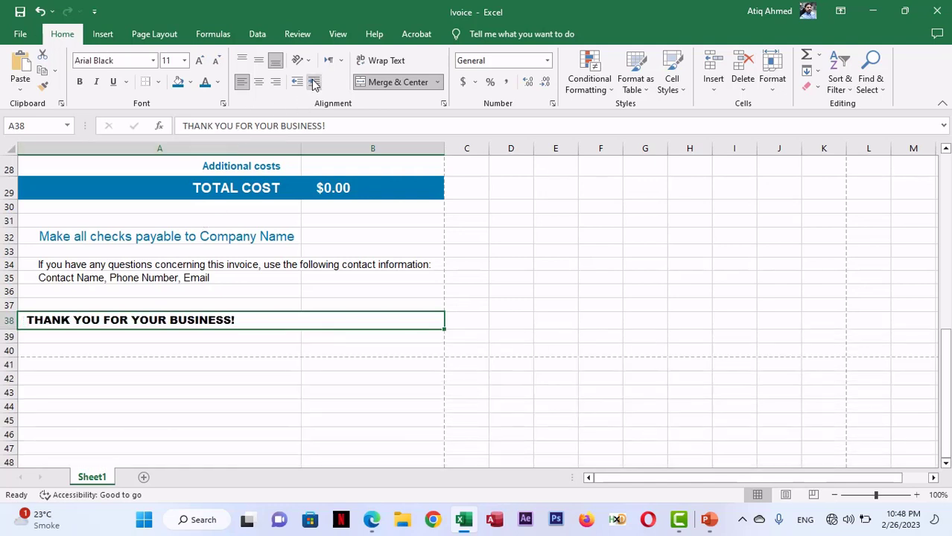
click(313, 83)
click(313, 84)
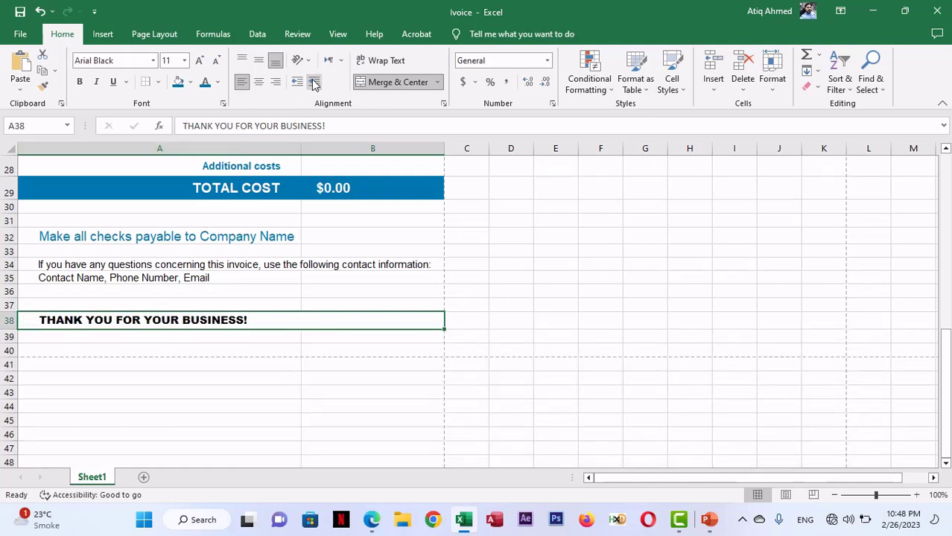
- Color "THANK YOU FOR YOUR BUSINESS!" with the current blue font color and enlarge its text, trying size 16
click(206, 82)
click(139, 402)
click(140, 318)
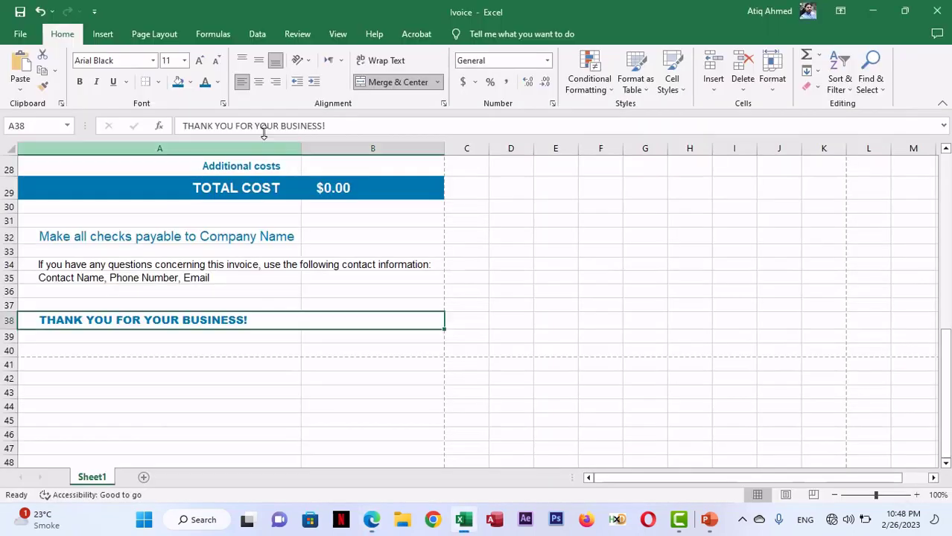
click(199, 61)
click(199, 61)
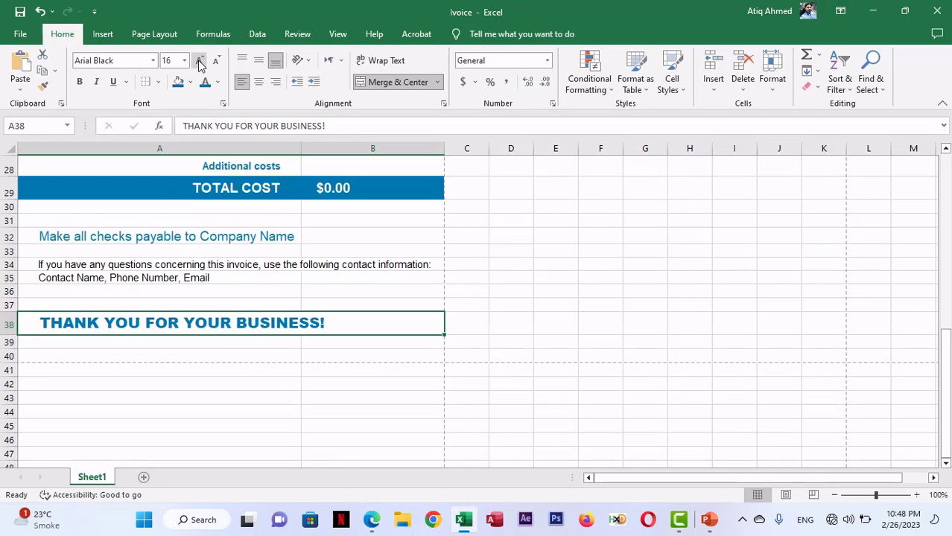
click(166, 403)
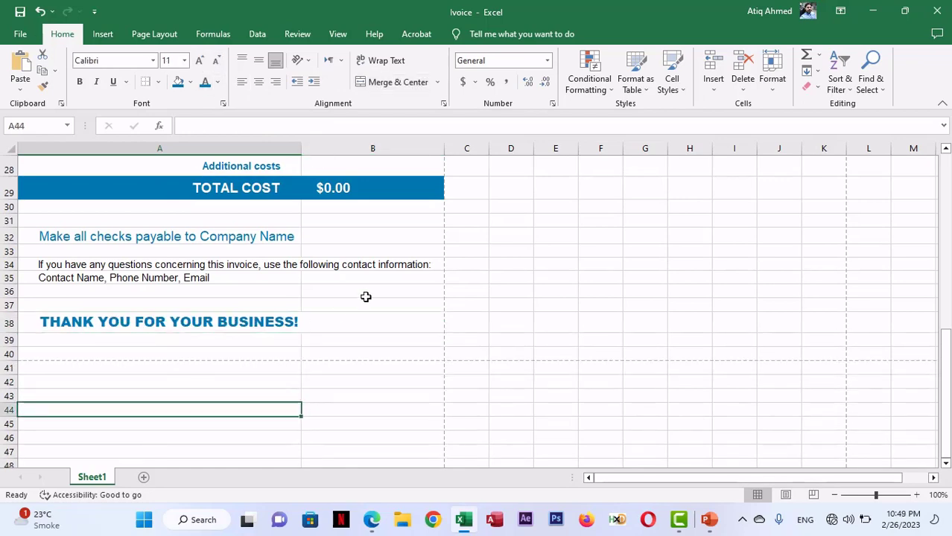
- Review the invoice from header to footer and try to draw a border along cells A40:B40
scroll(361, 287, up, 9)
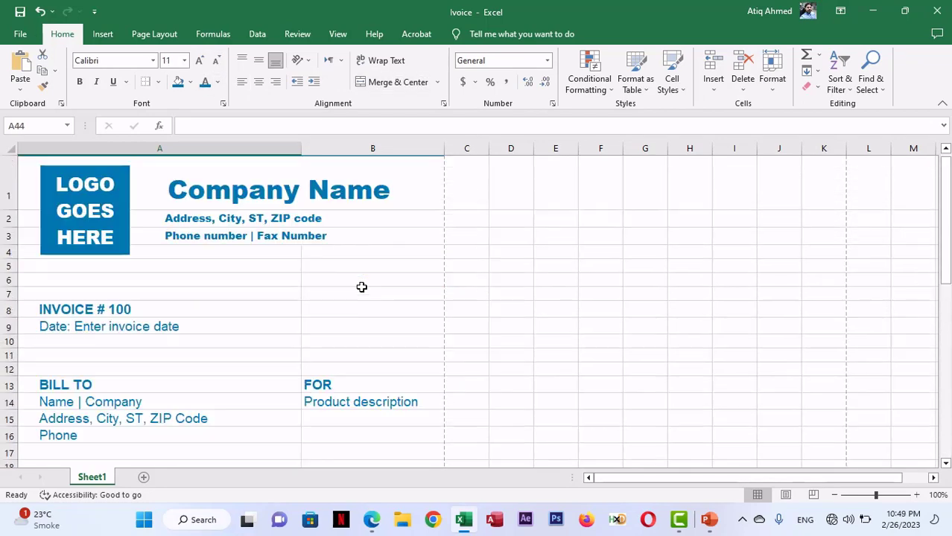
scroll(361, 288, down, 10)
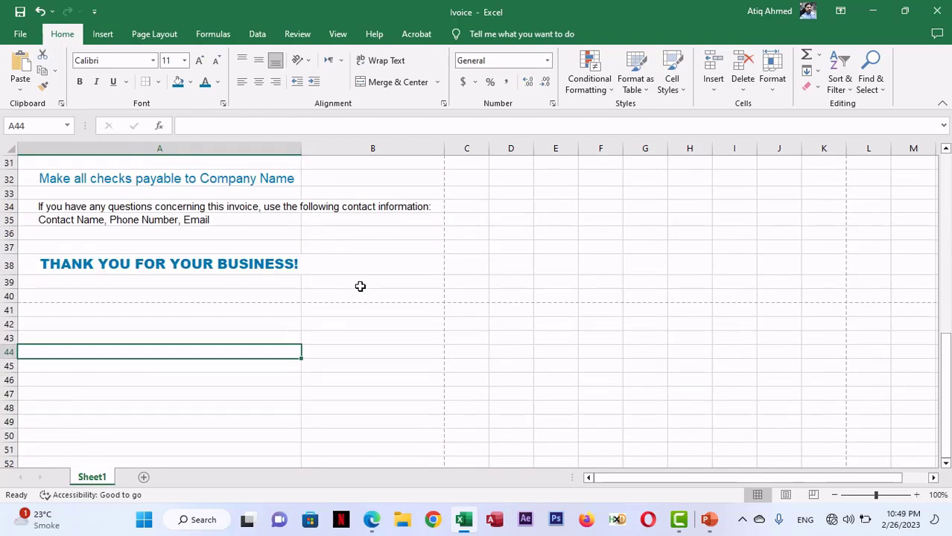
key(alt+Tab)
key(alt+Tab)
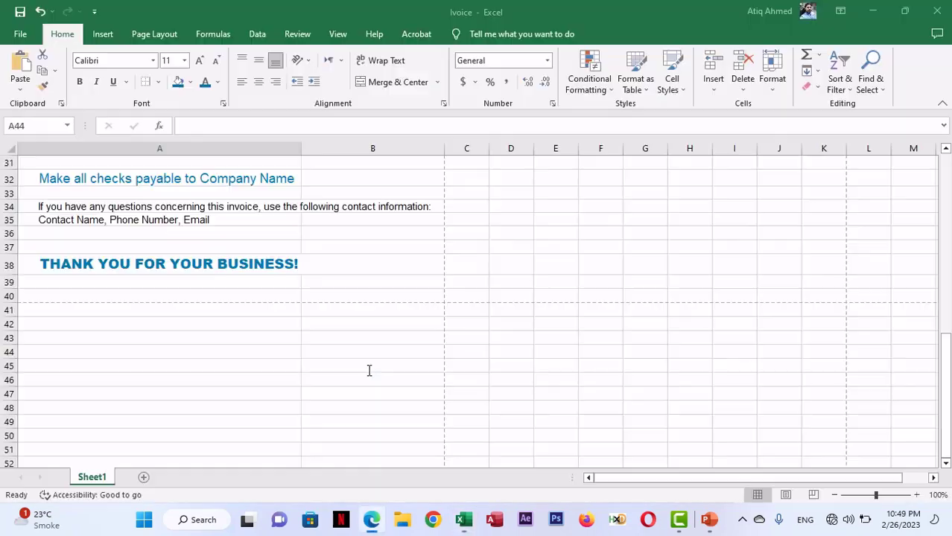
drag(64, 292, 382, 293)
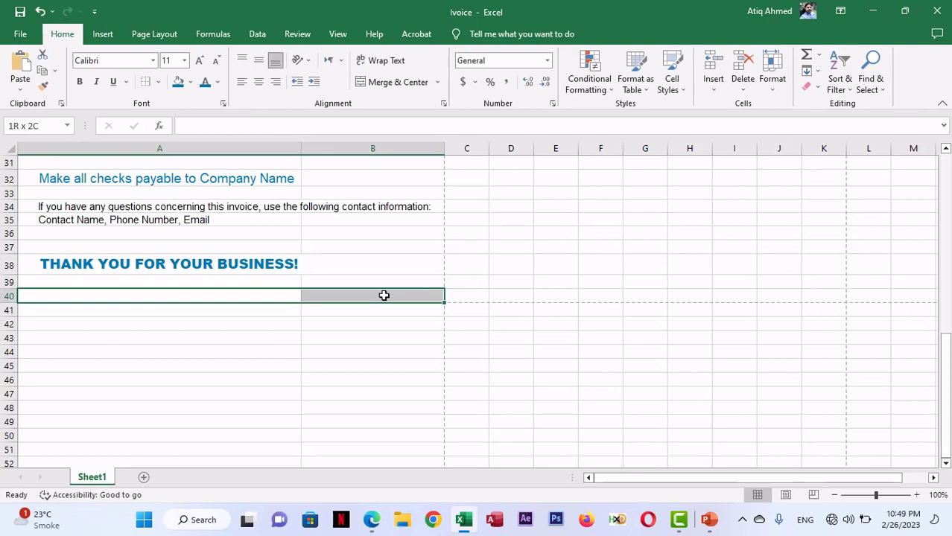
click(160, 83)
click(159, 117)
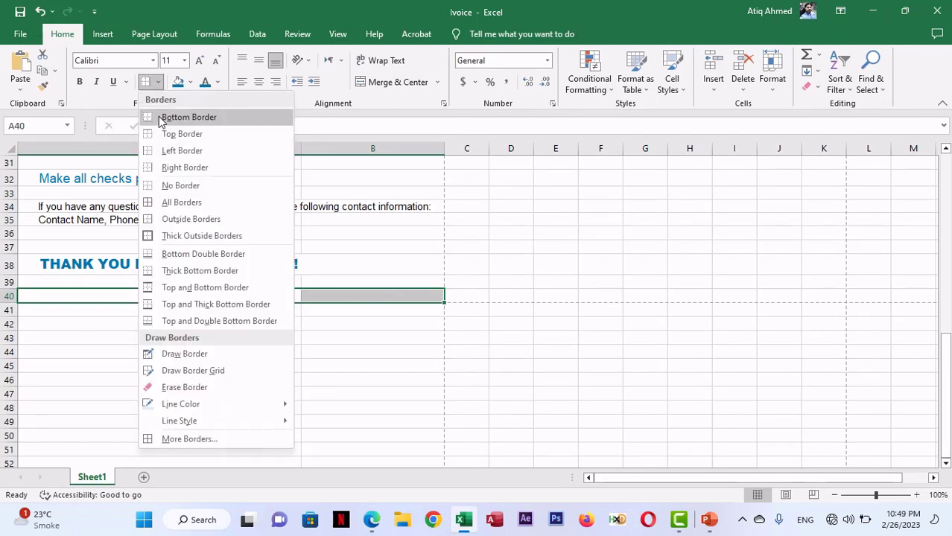
click(201, 365)
click(121, 296)
drag(310, 290, 363, 298)
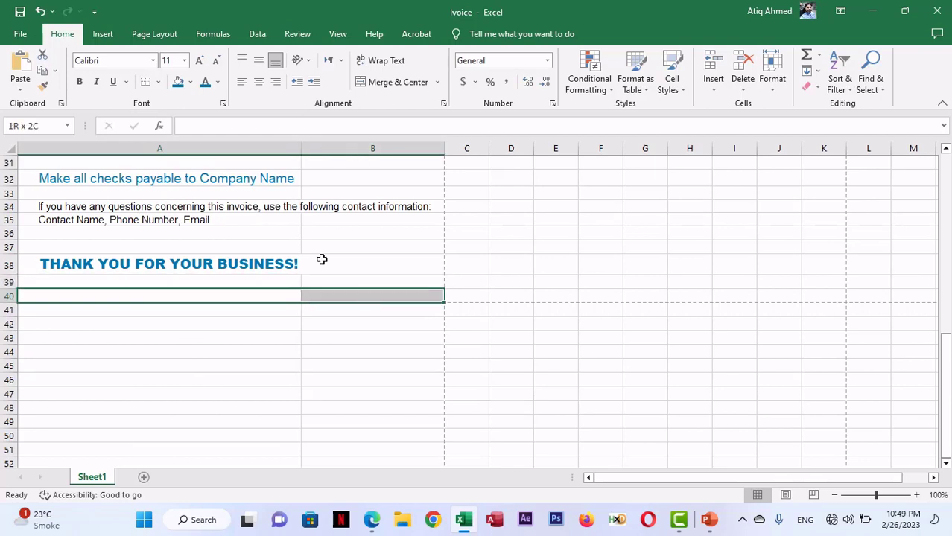
- Choose the thickest solid border line style and try to apply it to cells A40:B40
click(158, 82)
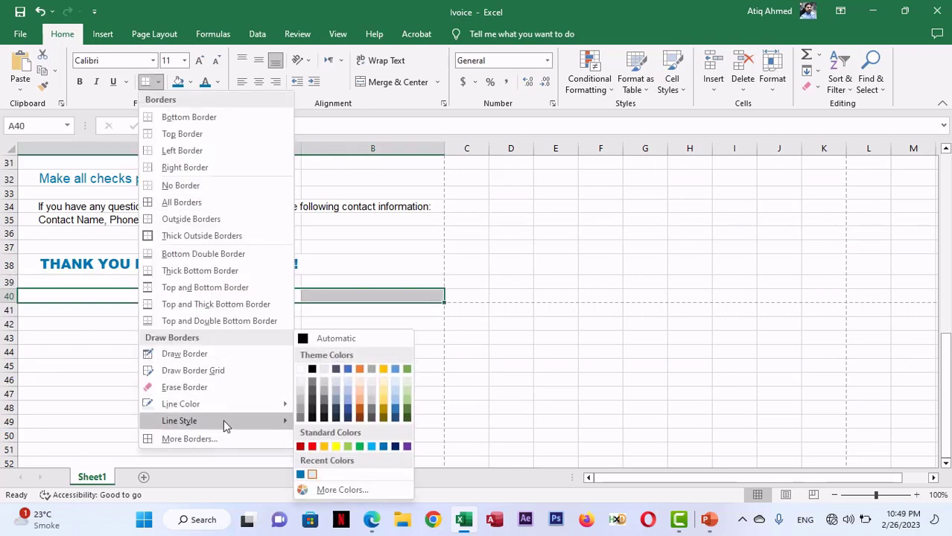
mouse_move(223, 421)
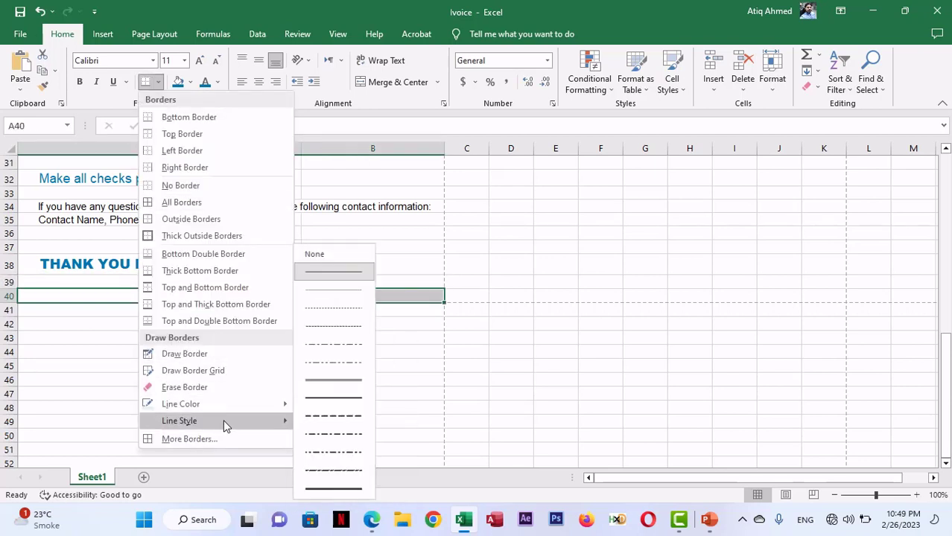
click(319, 488)
click(207, 300)
key(Escape)
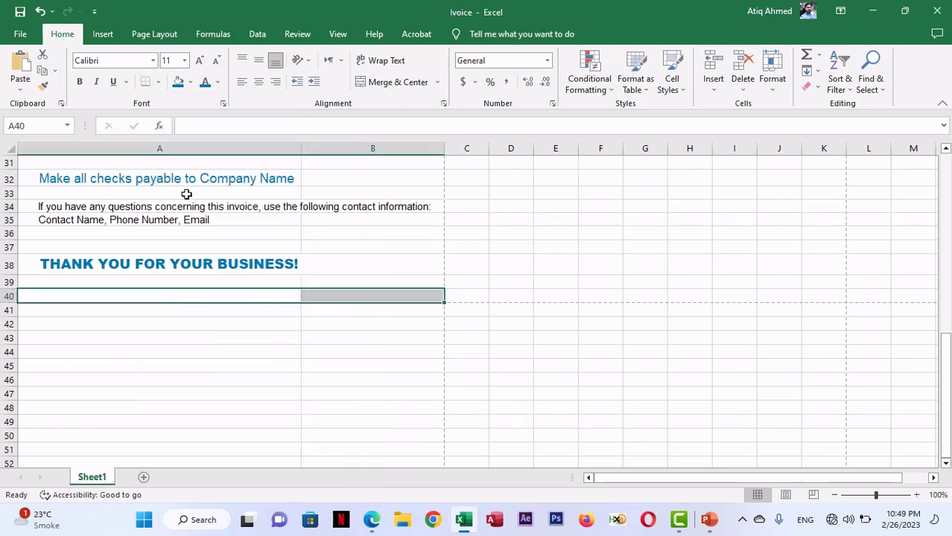
click(193, 400)
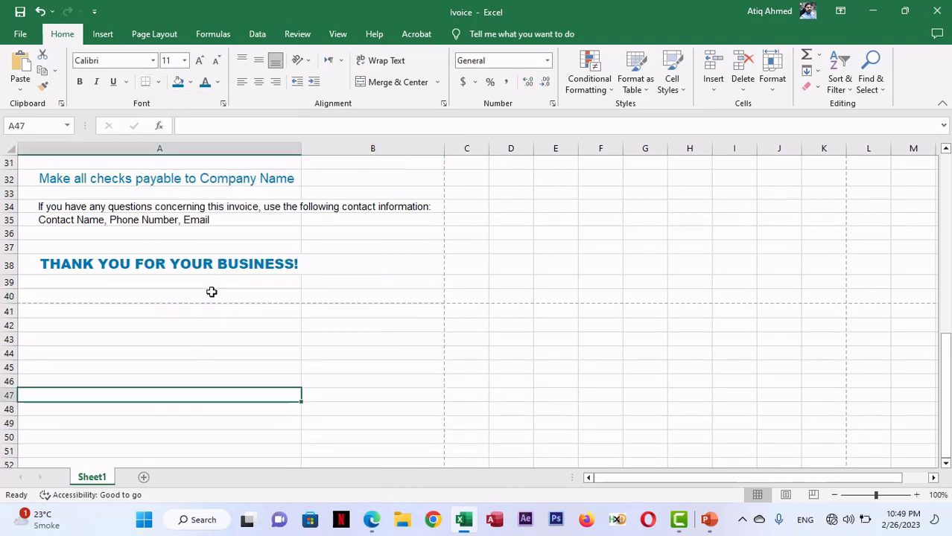
- Select cells A40:B40 and examine the closing line below the footer in the invoice PDF
drag(211, 294, 335, 297)
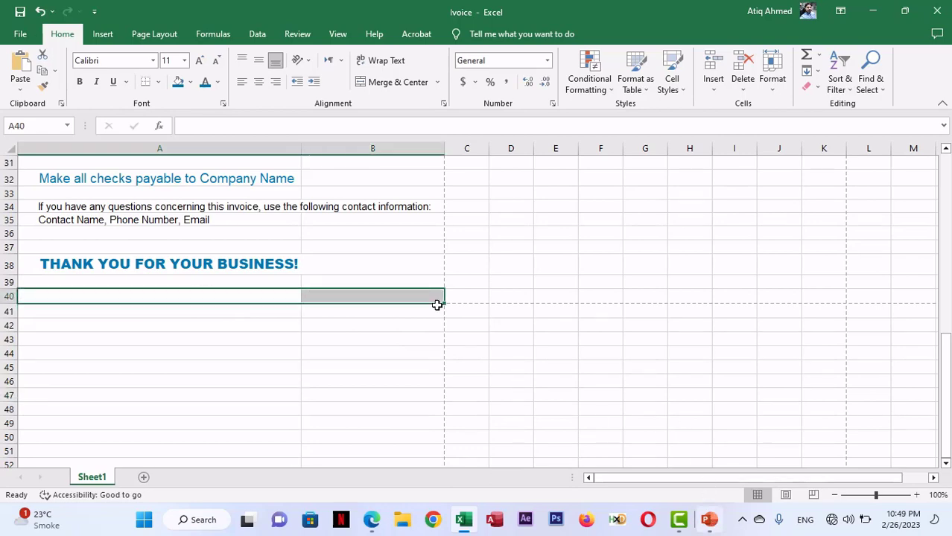
key(alt+Tab)
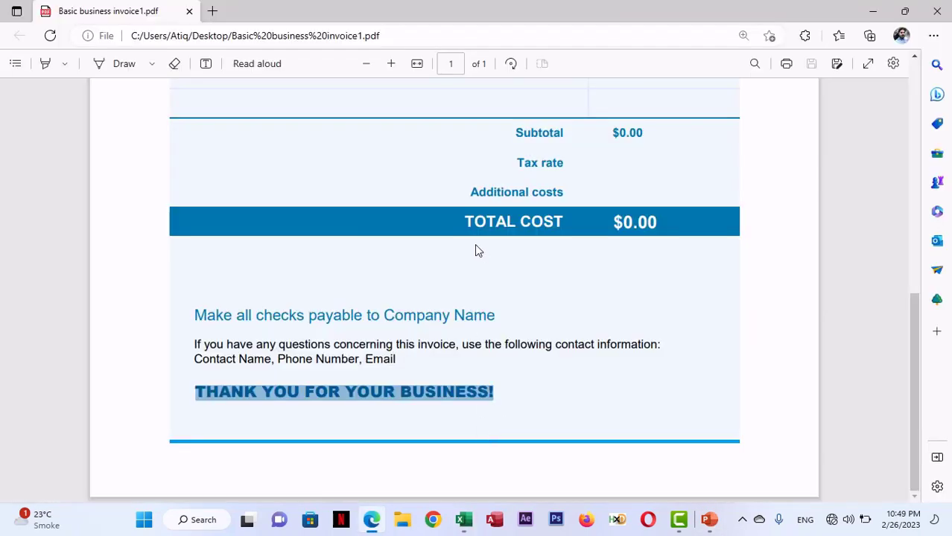
scroll(478, 251, up, 7)
scroll(478, 251, down, 5)
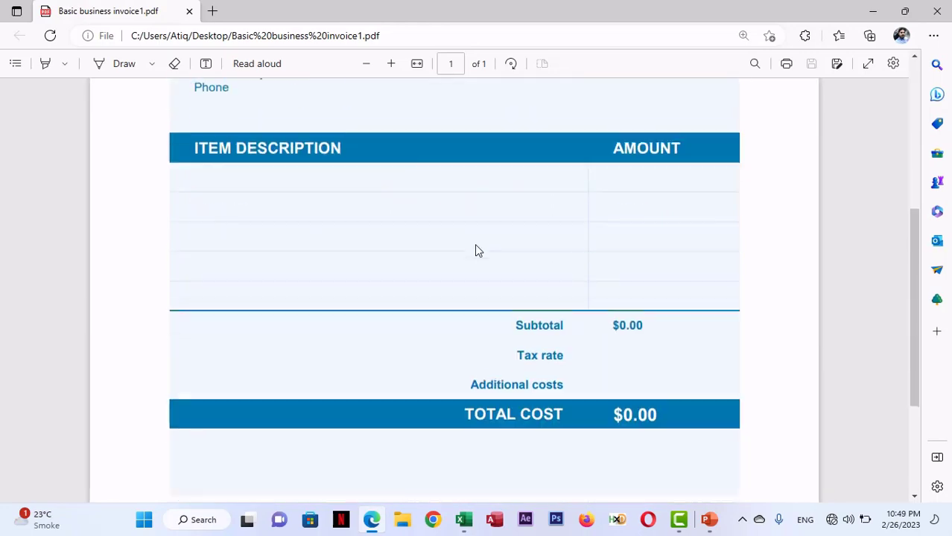
scroll(475, 246, down, 3)
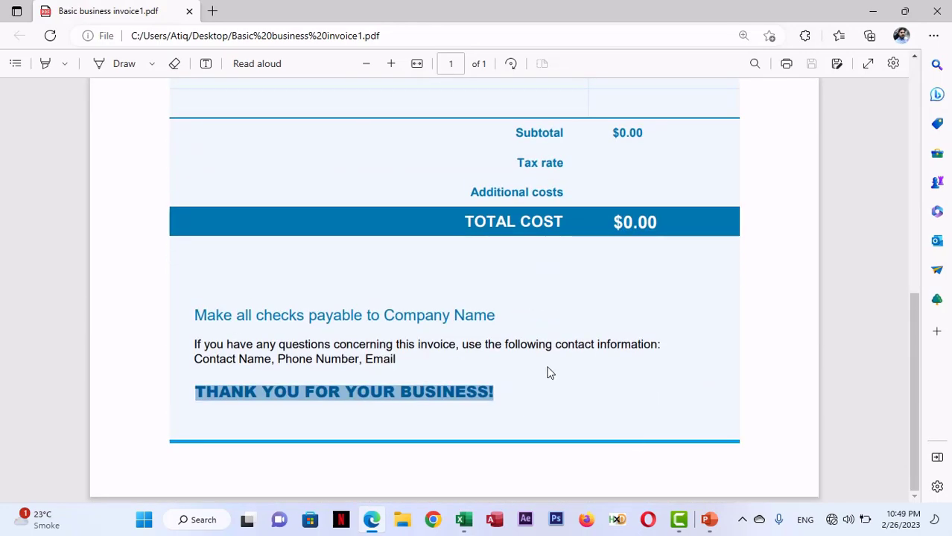
key(alt+Tab)
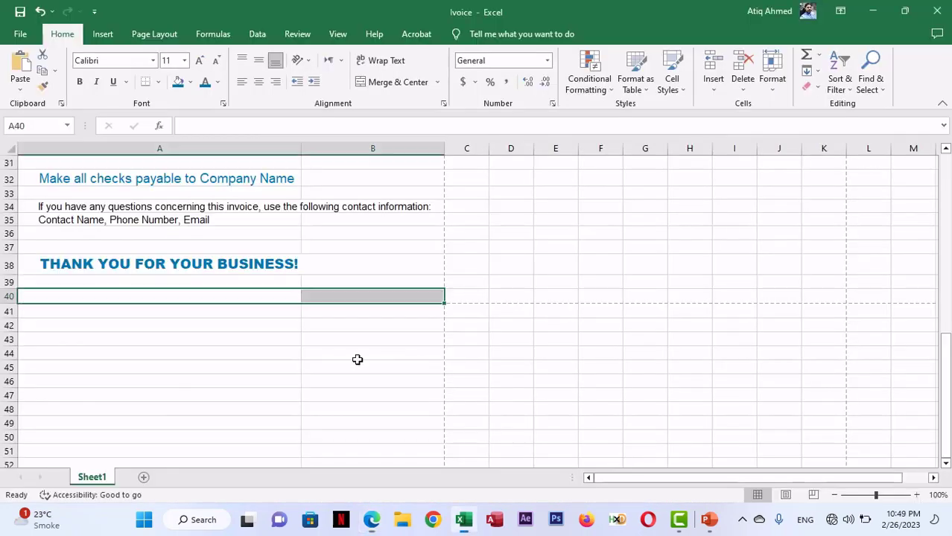
- Switch to PowerPoint and remove the old invoice screenshot from the slide
click(709, 517)
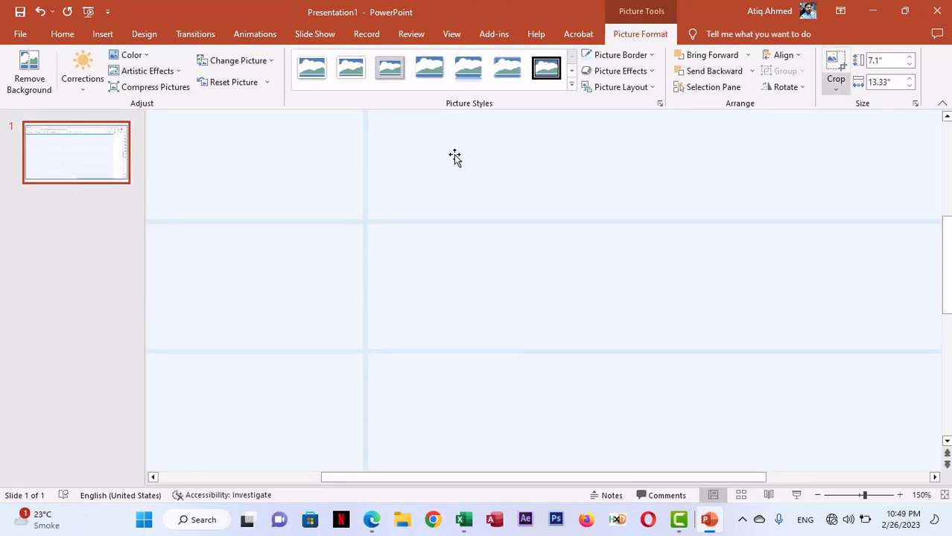
right_click(398, 183)
click(431, 212)
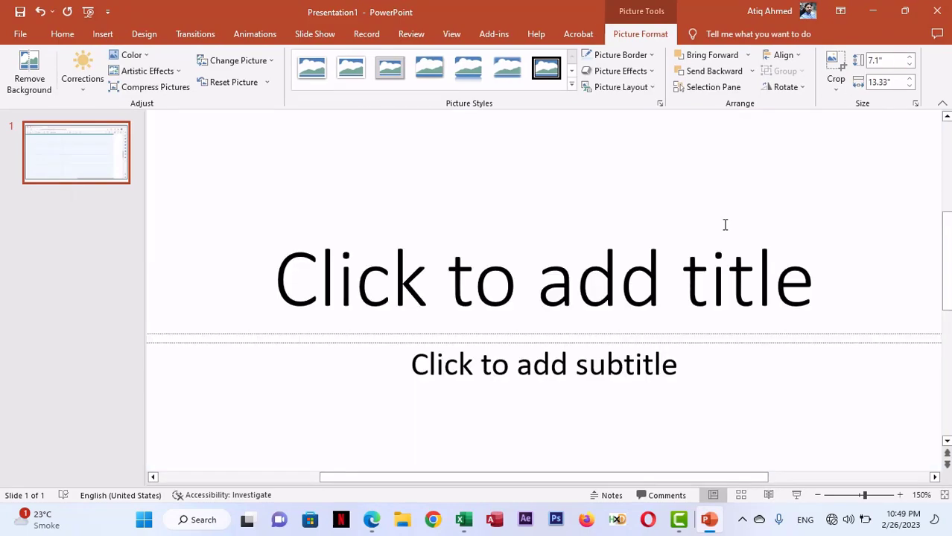
- Bring up the footer of the invoice PDF and insert a screenshot of its window on the PowerPoint slide
key(alt+Tab)
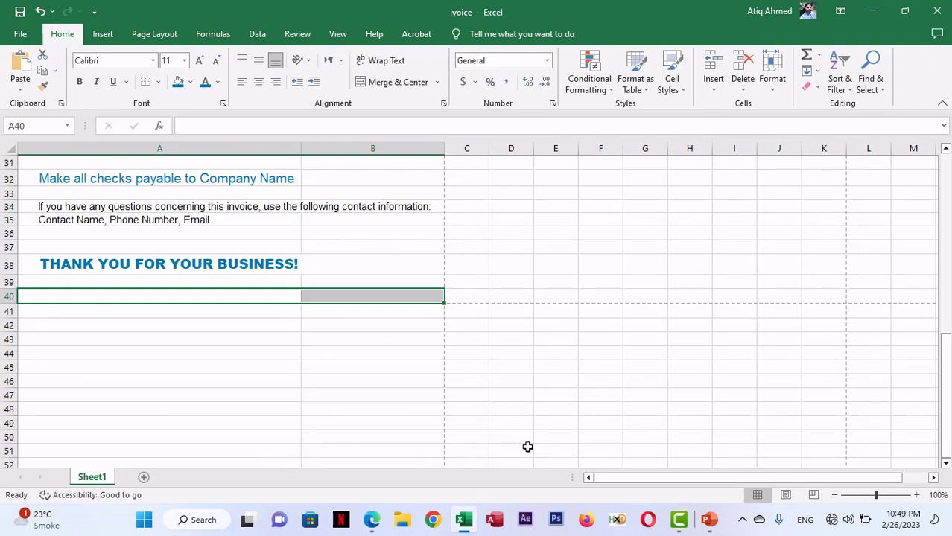
click(370, 522)
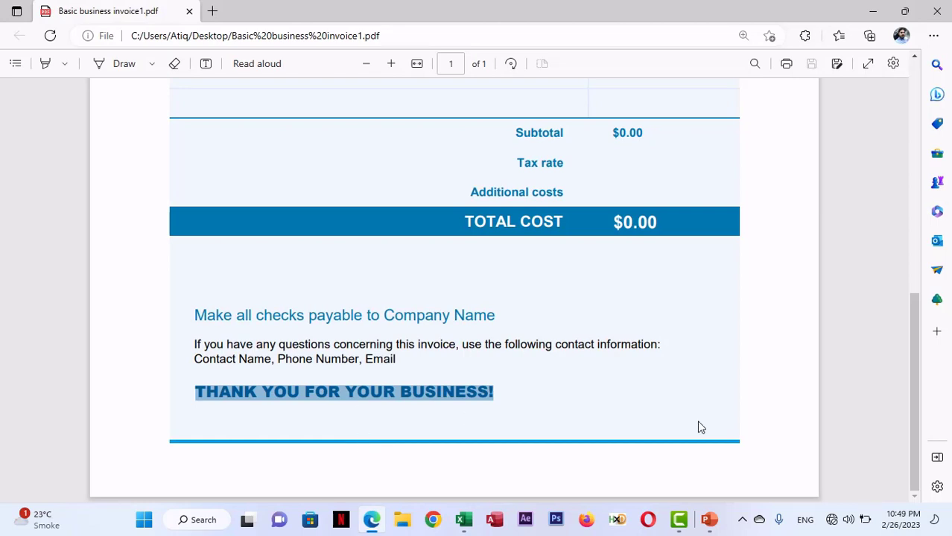
click(710, 519)
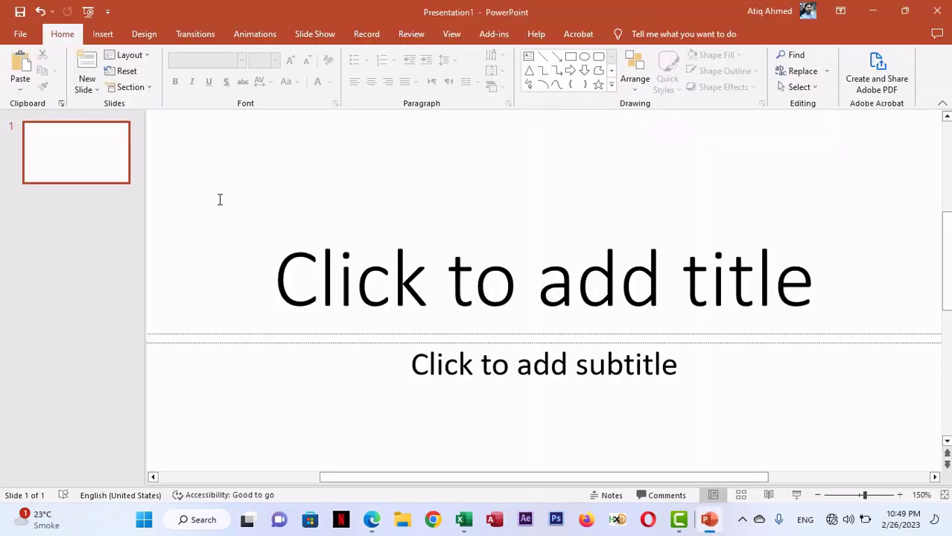
click(109, 35)
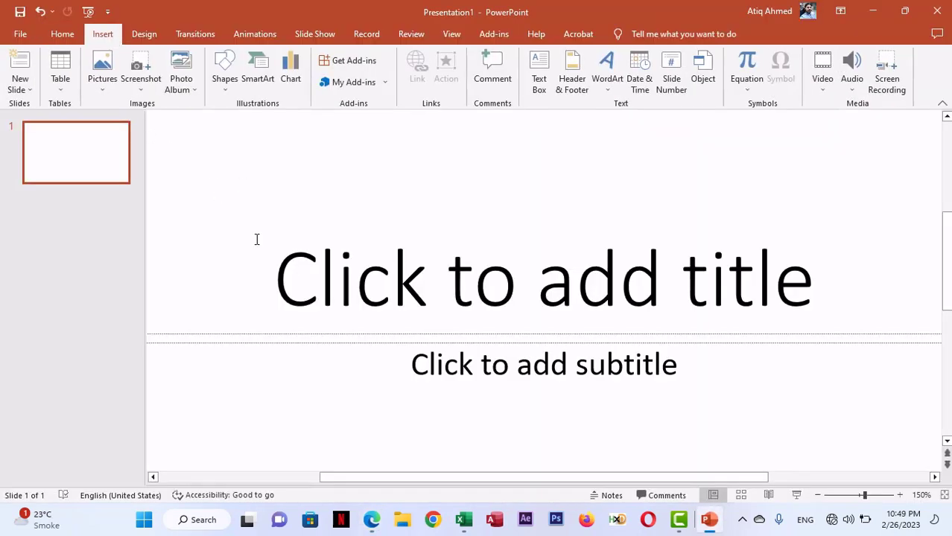
click(141, 88)
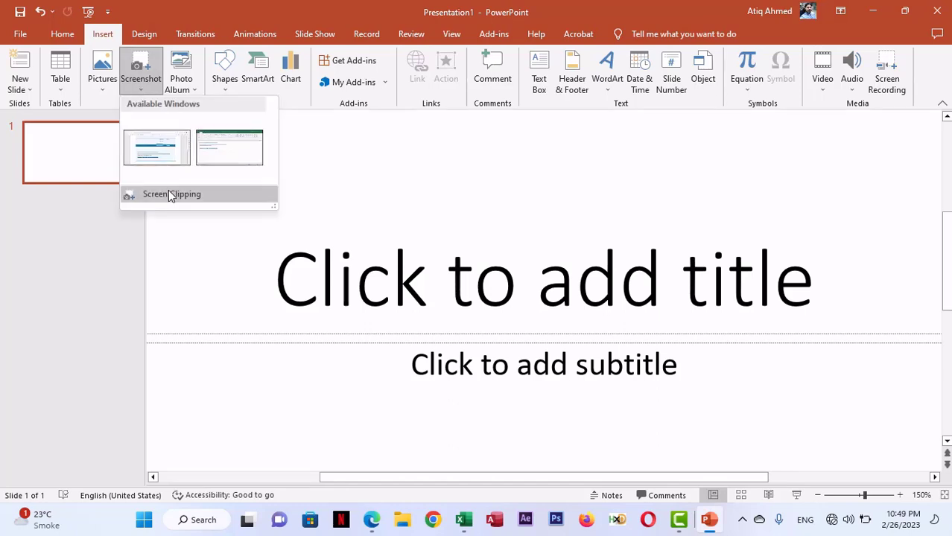
click(154, 158)
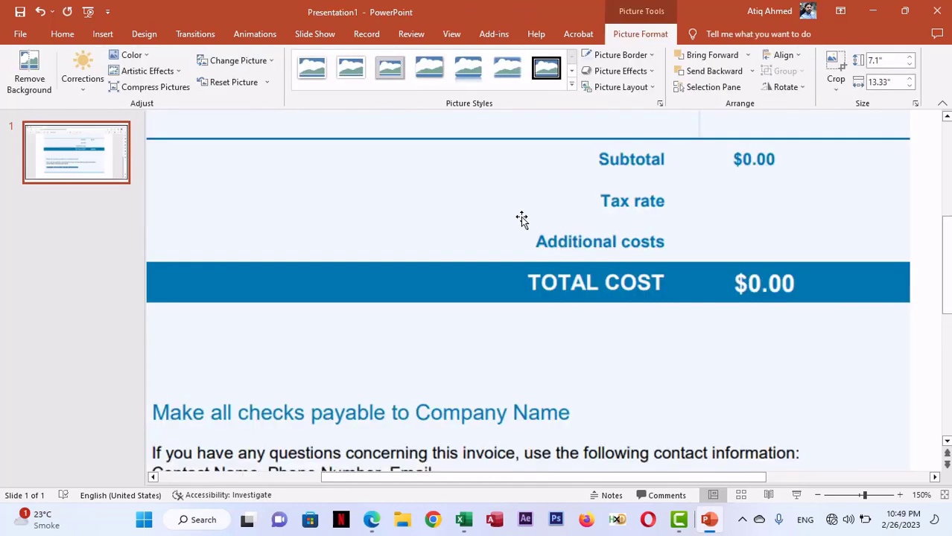
- Sample the blue closing line in the screenshot as the picture border color and copy its hex code, #009EEA
scroll(521, 216, down, 5)
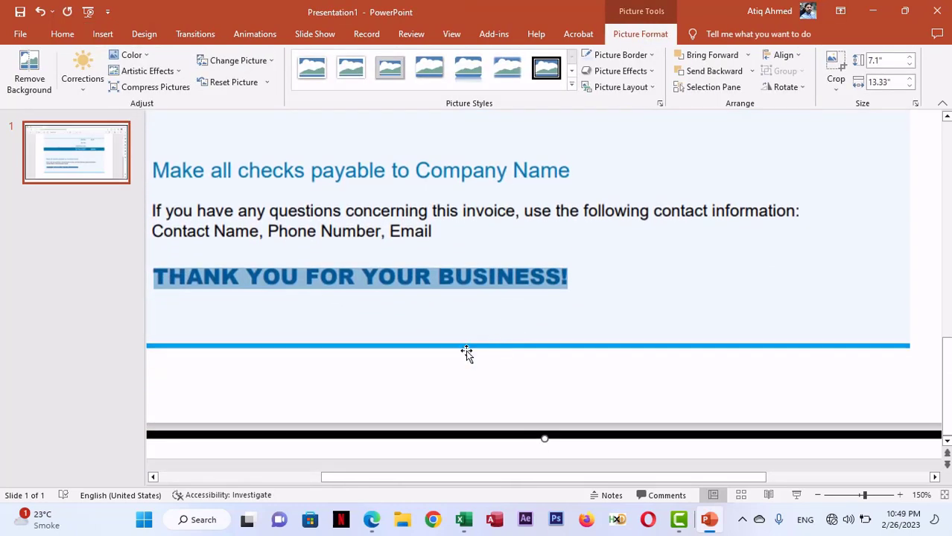
click(653, 55)
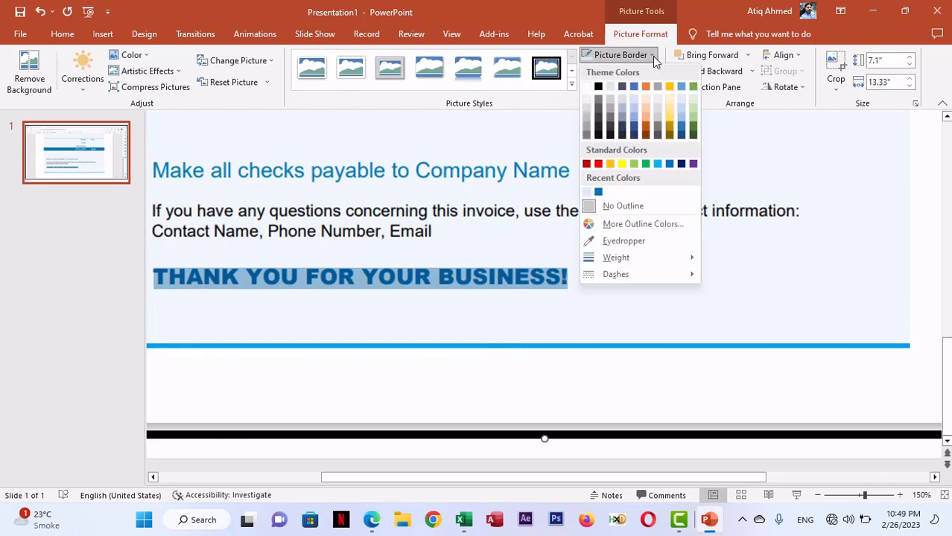
click(654, 238)
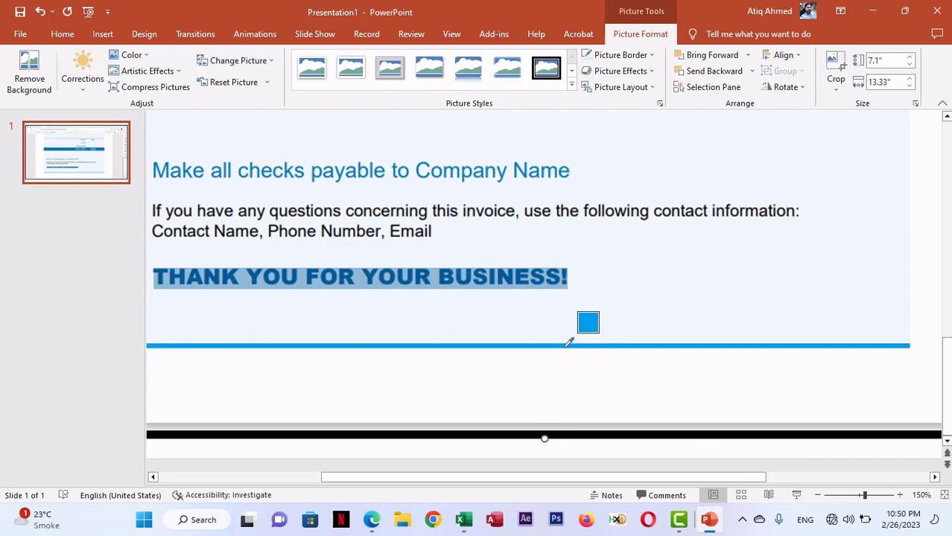
click(566, 346)
click(645, 59)
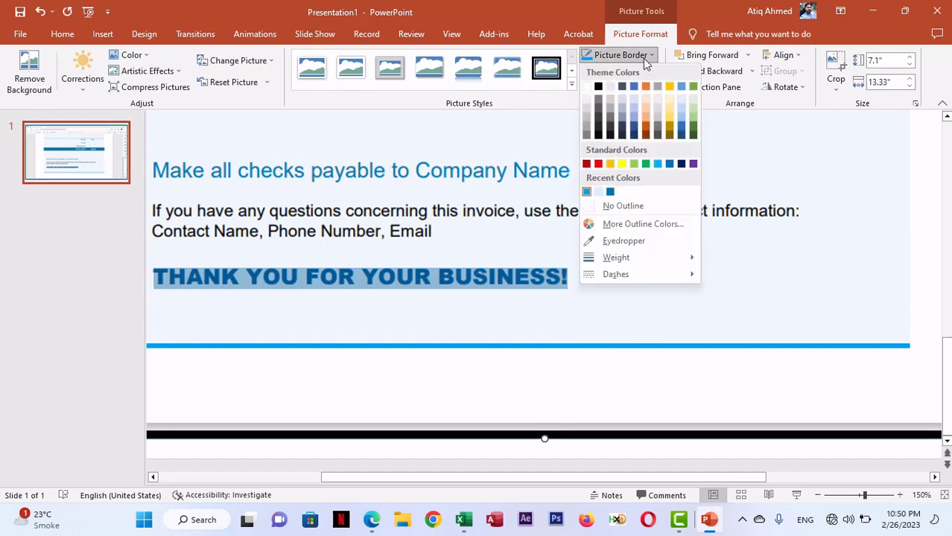
click(658, 227)
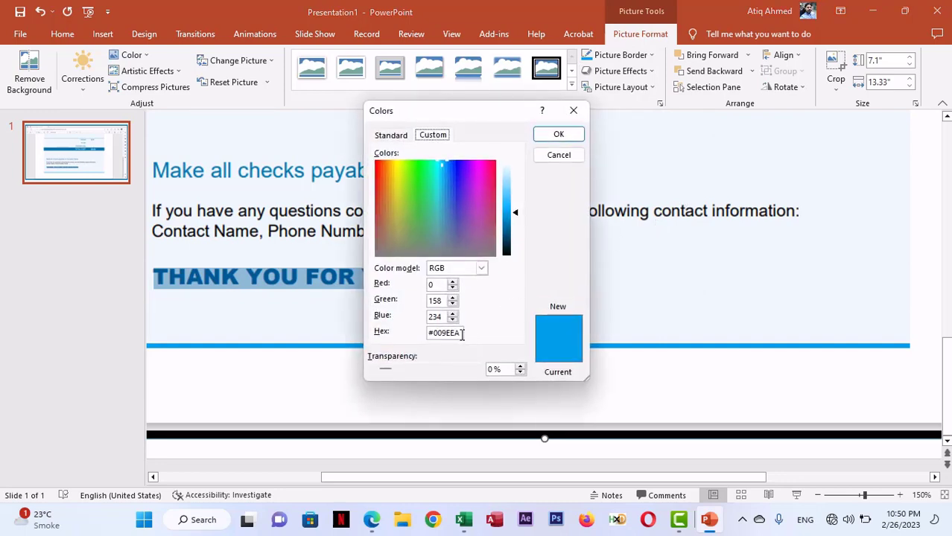
drag(461, 334, 389, 330)
key(ctrl+c)
click(558, 134)
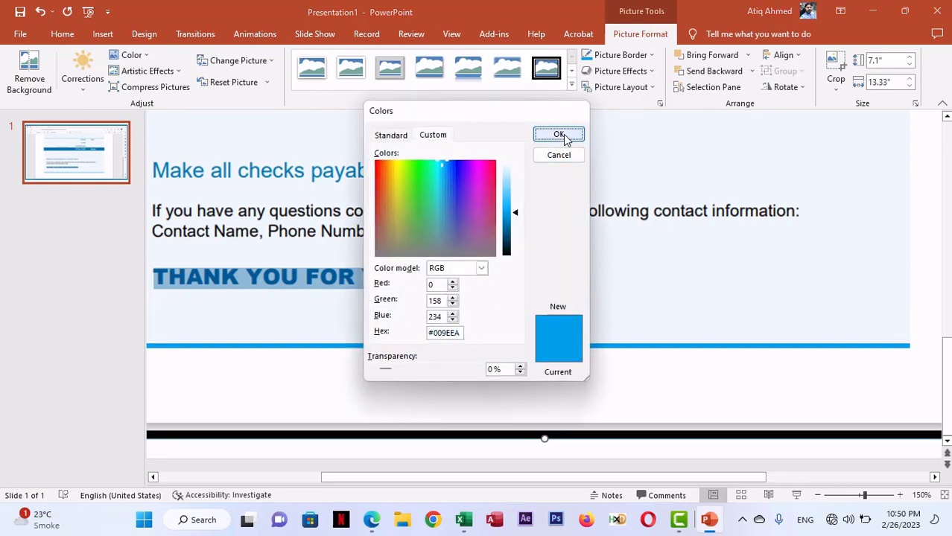
- Switch to Excel and set the border line color to the copied custom hex color #009EEA
click(463, 520)
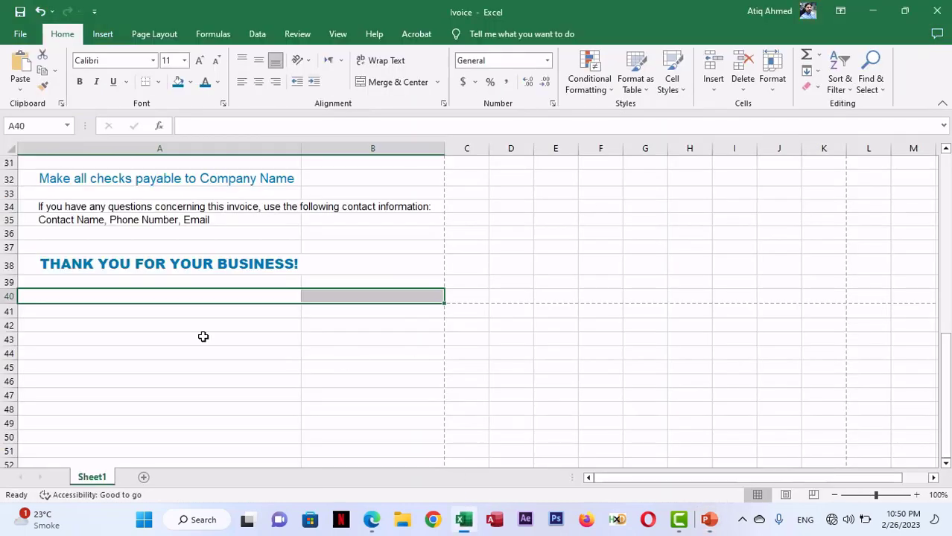
click(157, 82)
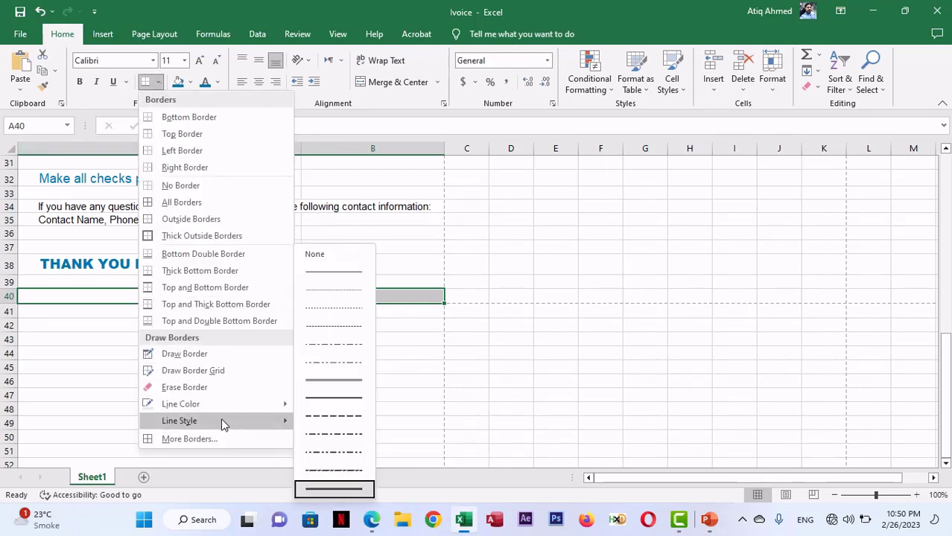
mouse_move(226, 403)
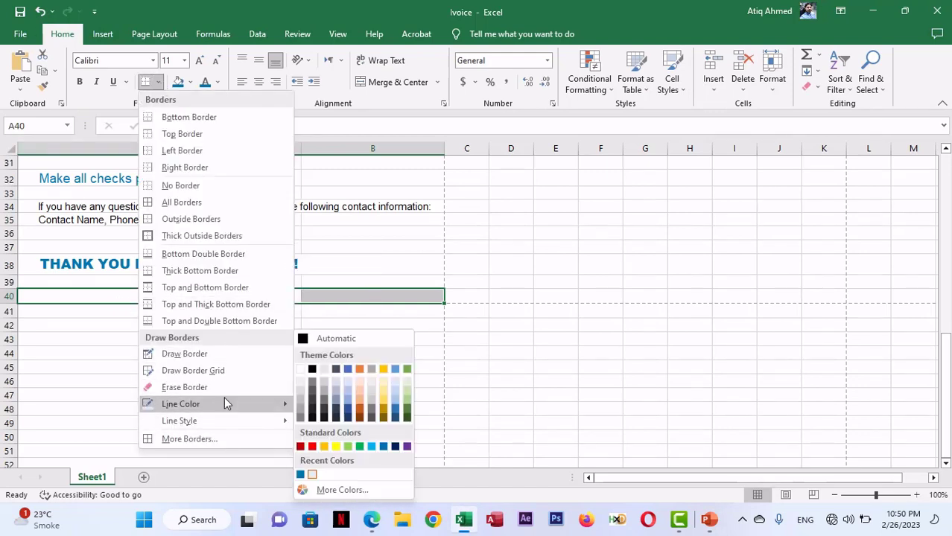
click(338, 489)
drag(379, 330, 313, 322)
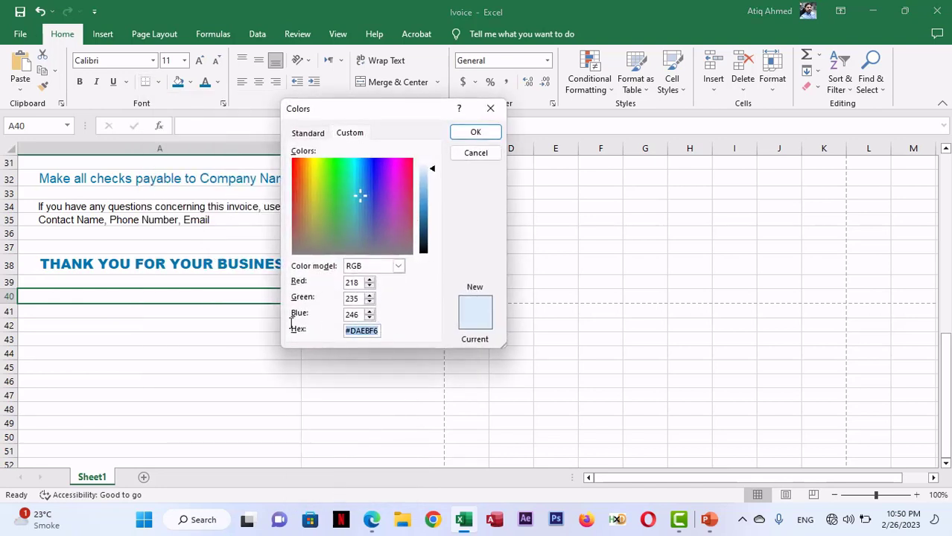
key(ctrl+v)
click(477, 134)
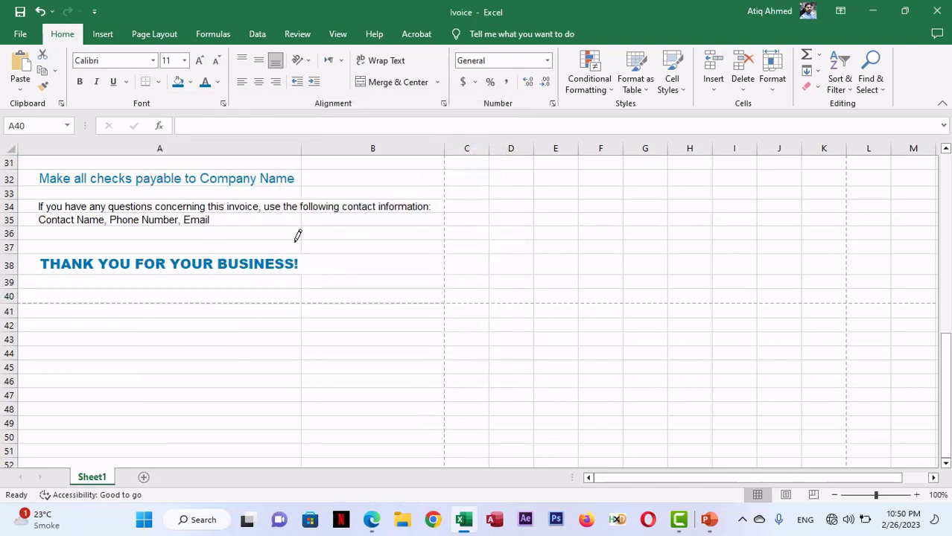
- Stop drawing borders and apply a bottom border to cells A40:B40 as the closing line
key(Escape)
click(147, 83)
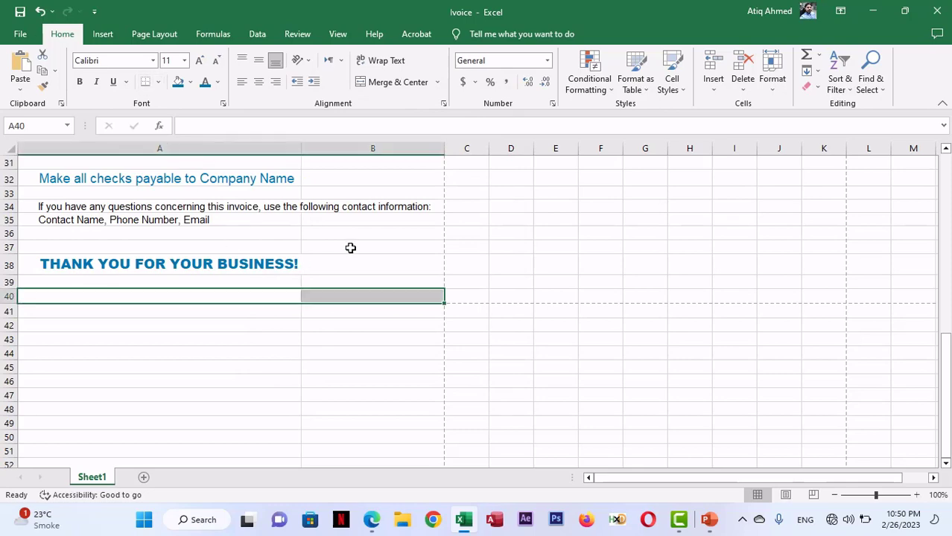
click(351, 247)
- Switch to PowerPoint and sample the invoice's pale blue background as the picture border color
scroll(310, 292, up, 10)
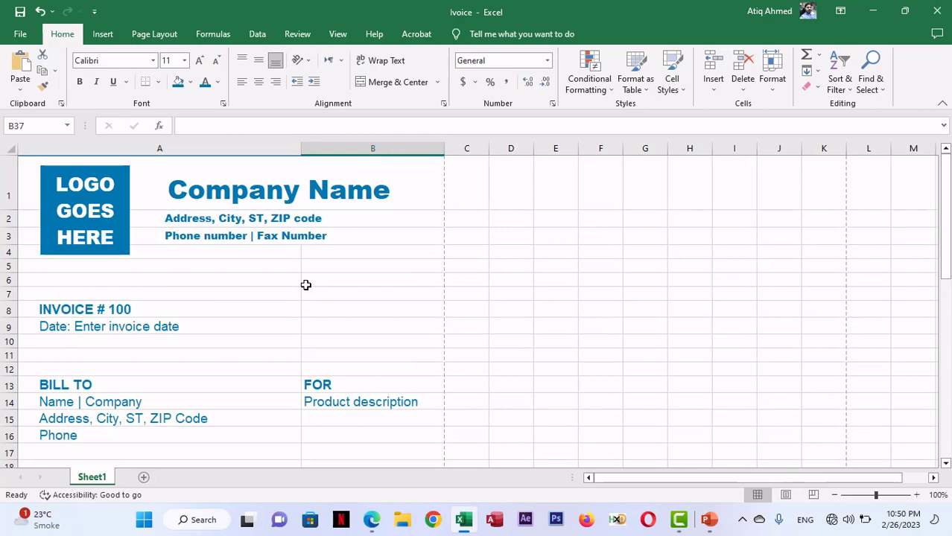
scroll(305, 284, down, 6)
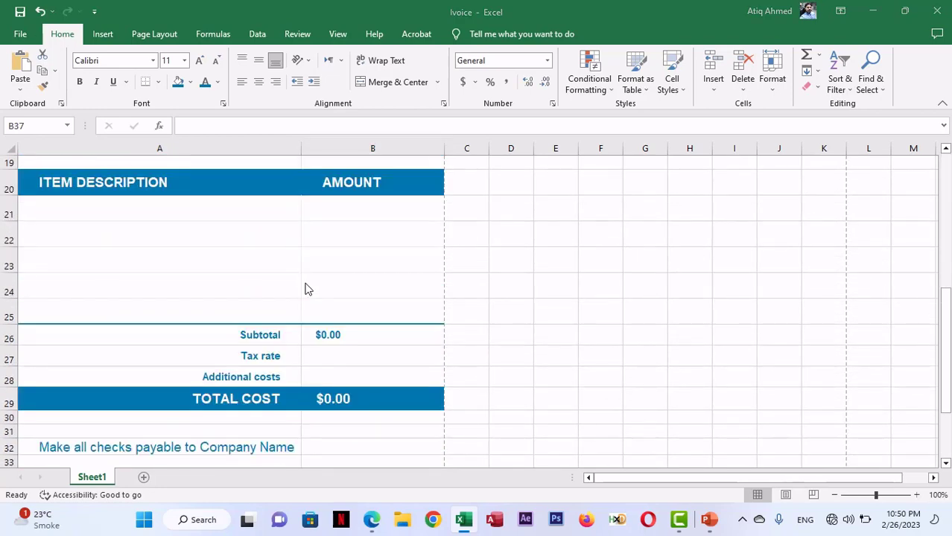
key(alt+Tab)
scroll(660, 283, up, 1)
scroll(661, 283, up, 3)
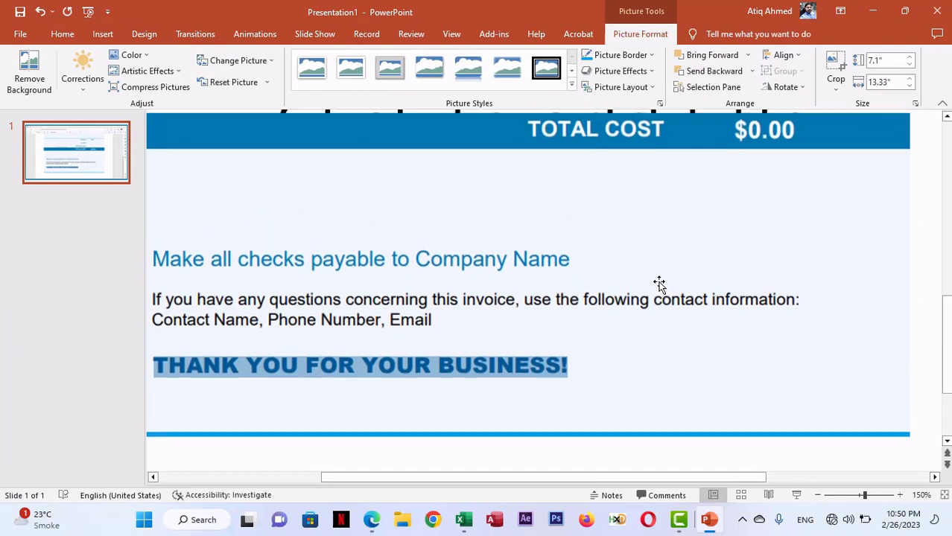
scroll(636, 283, down, 1)
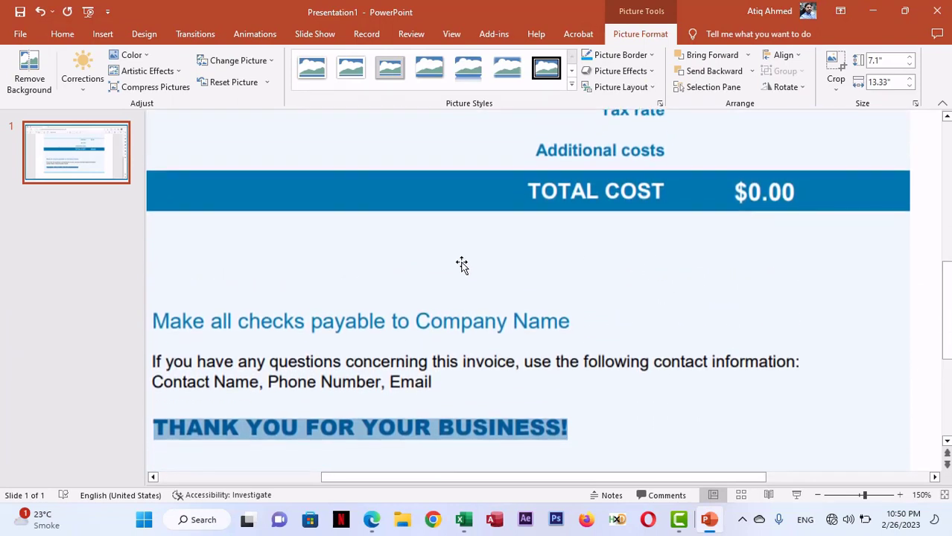
click(651, 56)
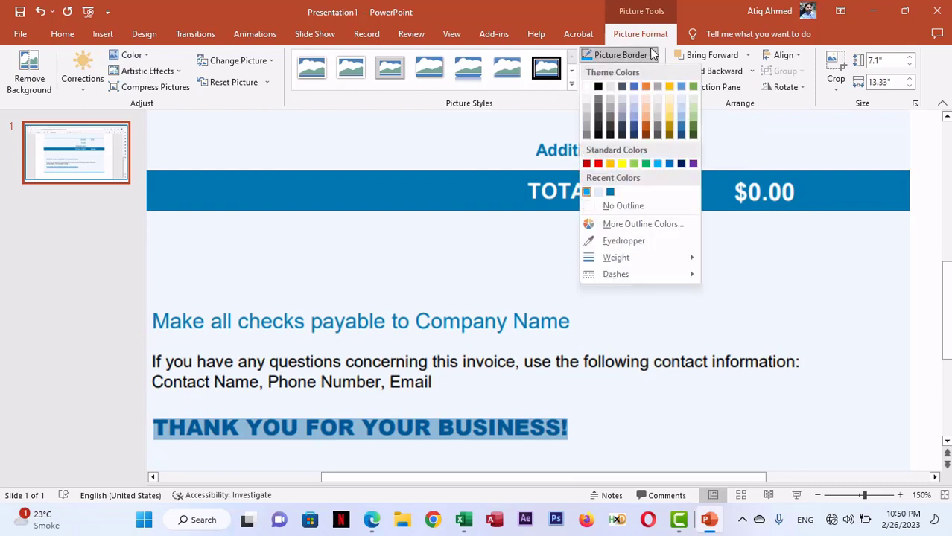
click(640, 241)
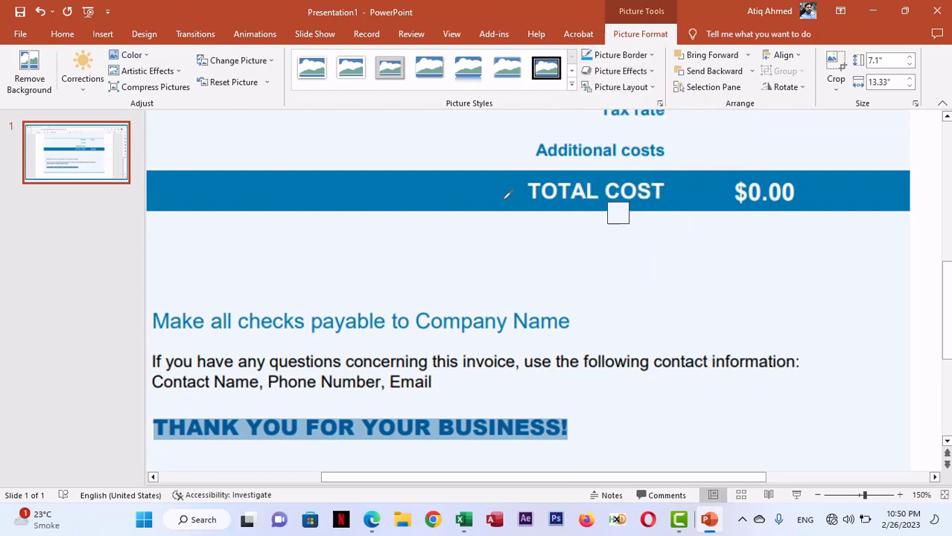
click(619, 144)
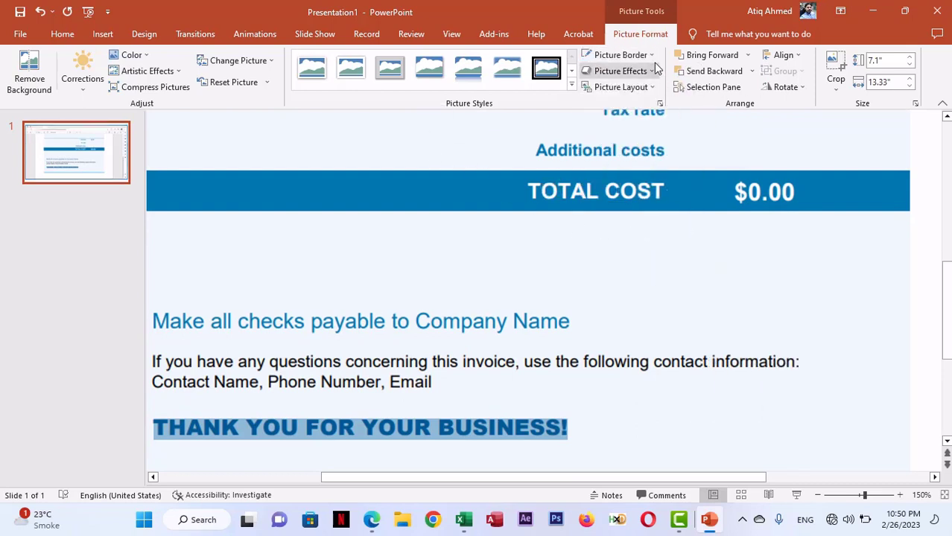
- Copy the hex code #EDF5F9 of the sampled background color from the custom outline colors
click(651, 51)
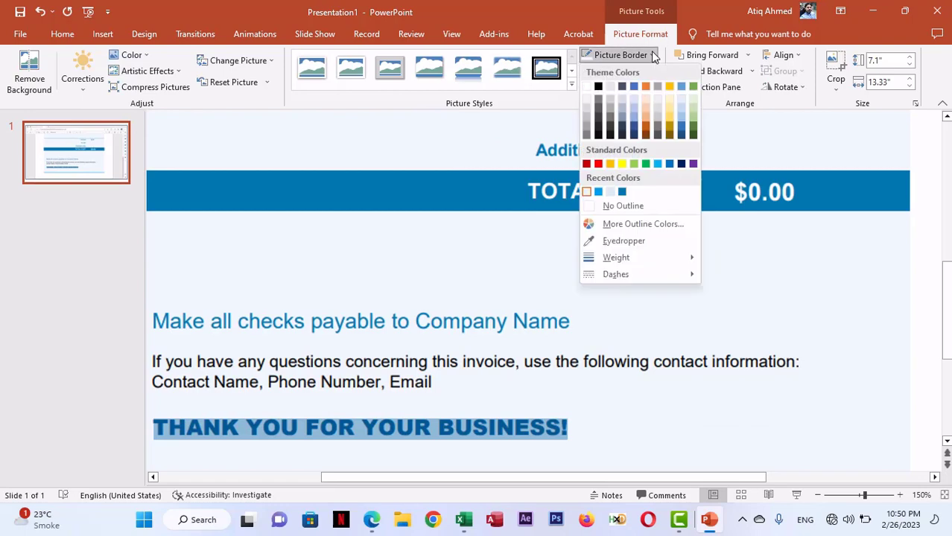
click(666, 223)
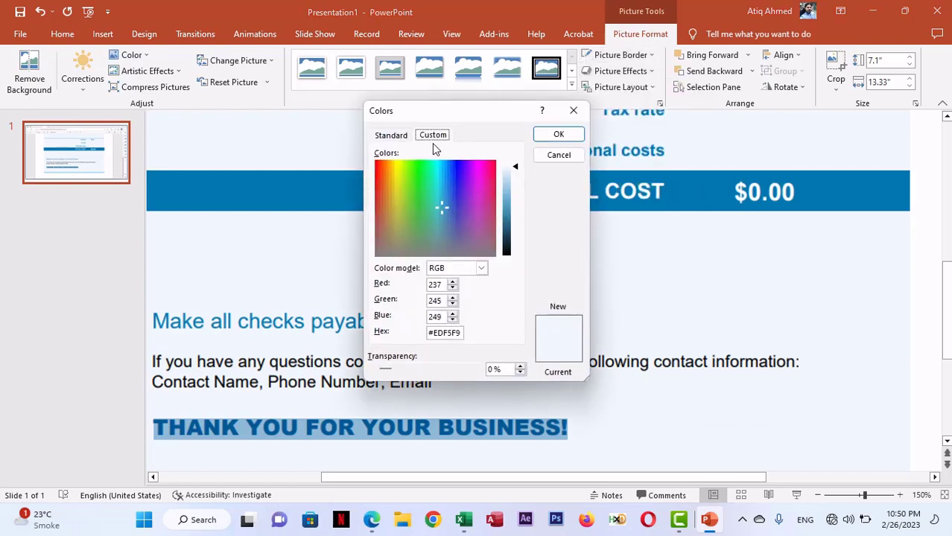
drag(462, 333, 392, 332)
key(ctrl+c)
click(557, 136)
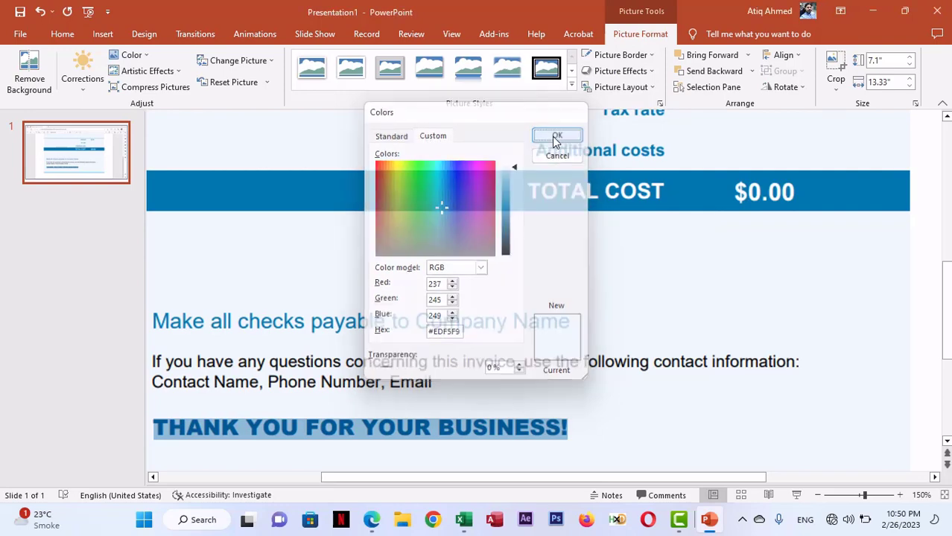
- Switch to Excel and fill the invoice header and billing area, cells A1:B19, with the custom color #EDF5F9
click(463, 520)
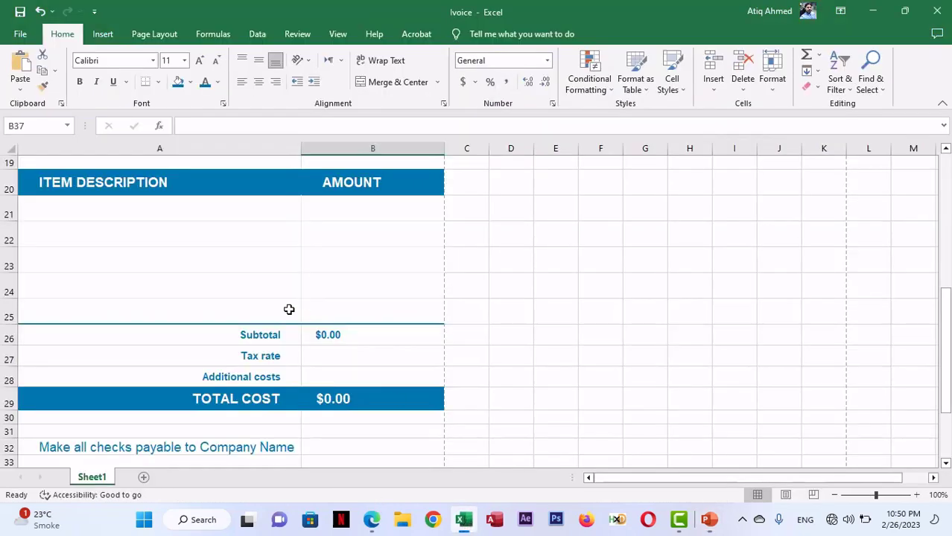
scroll(210, 271, up, 6)
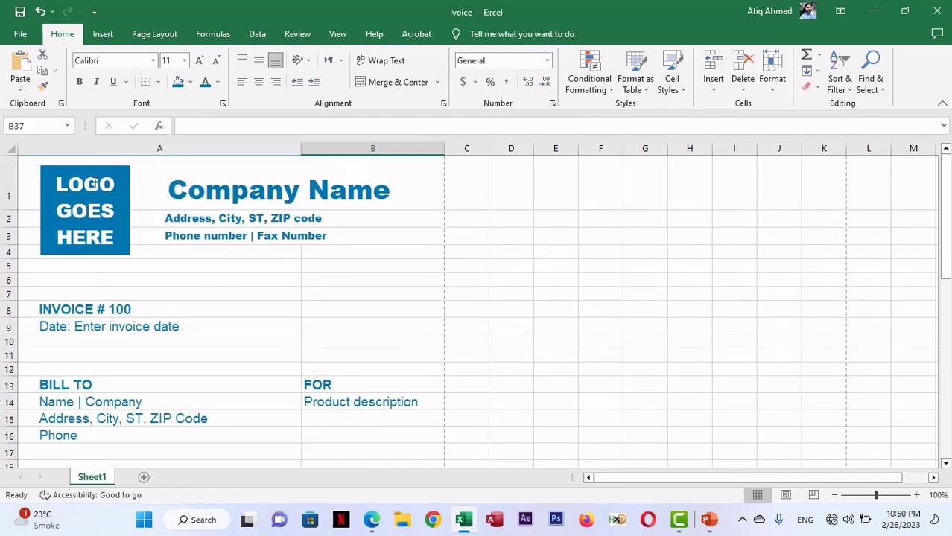
drag(26, 167, 238, 270)
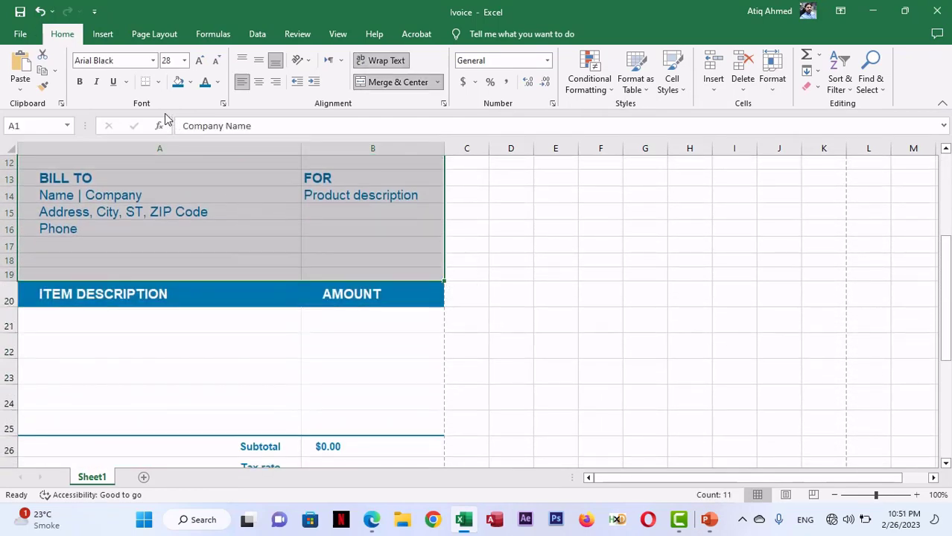
click(191, 82)
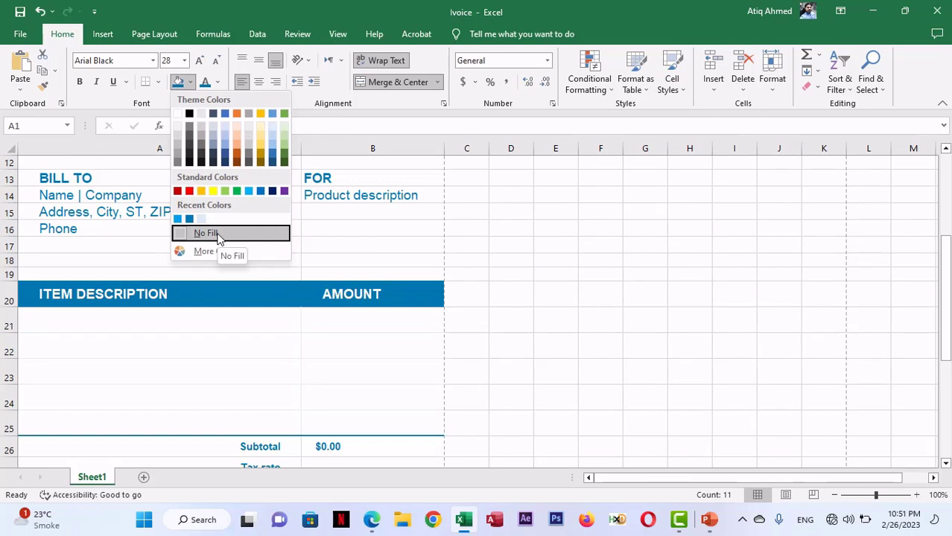
click(223, 253)
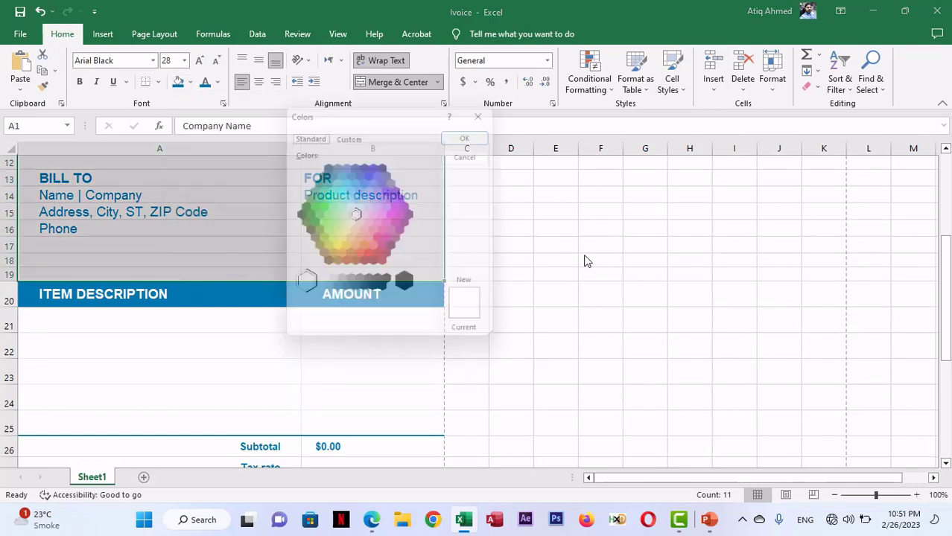
click(350, 134)
drag(372, 328, 309, 328)
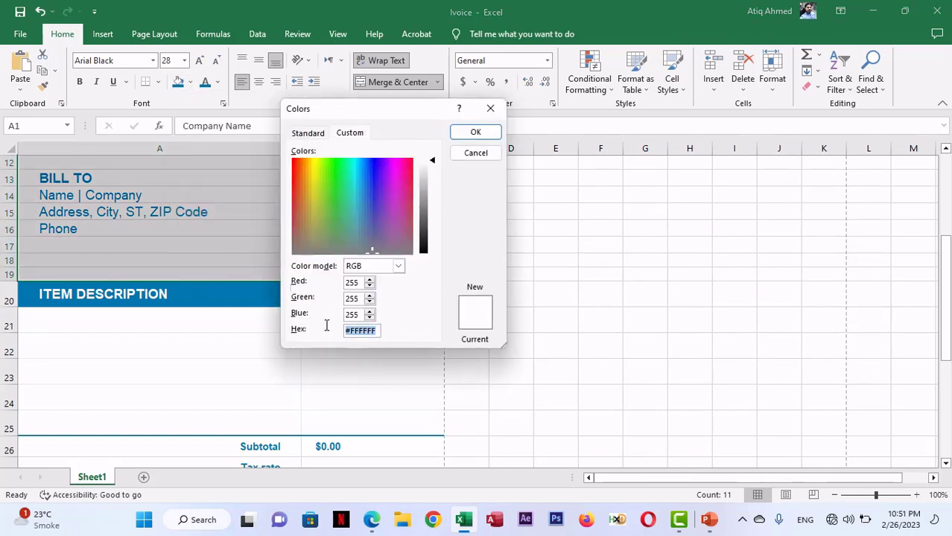
key(ctrl+v)
click(472, 135)
scroll(447, 283, up, 4)
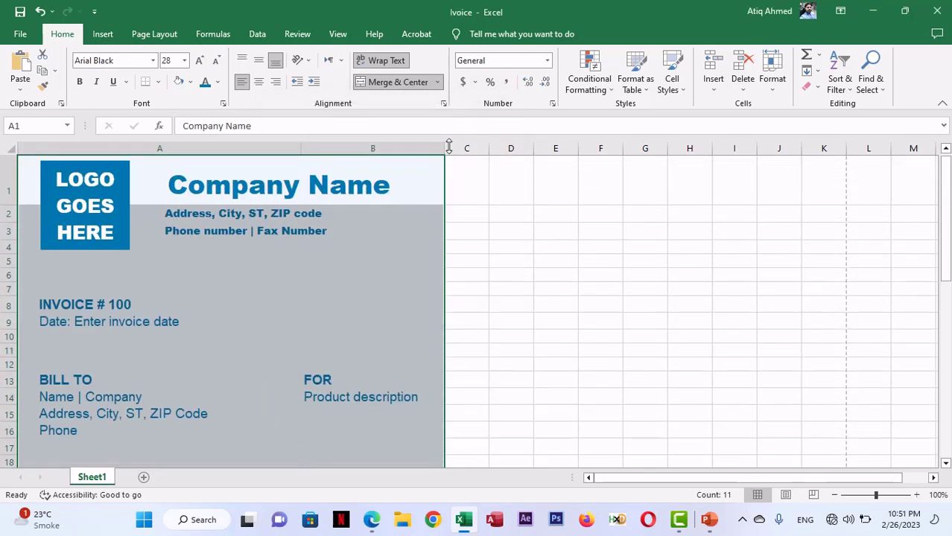
click(611, 264)
- Fill the item rows through the additional costs row, cells A21:B28, with the same pale blue
scroll(272, 254, down, 1)
scroll(271, 254, down, 5)
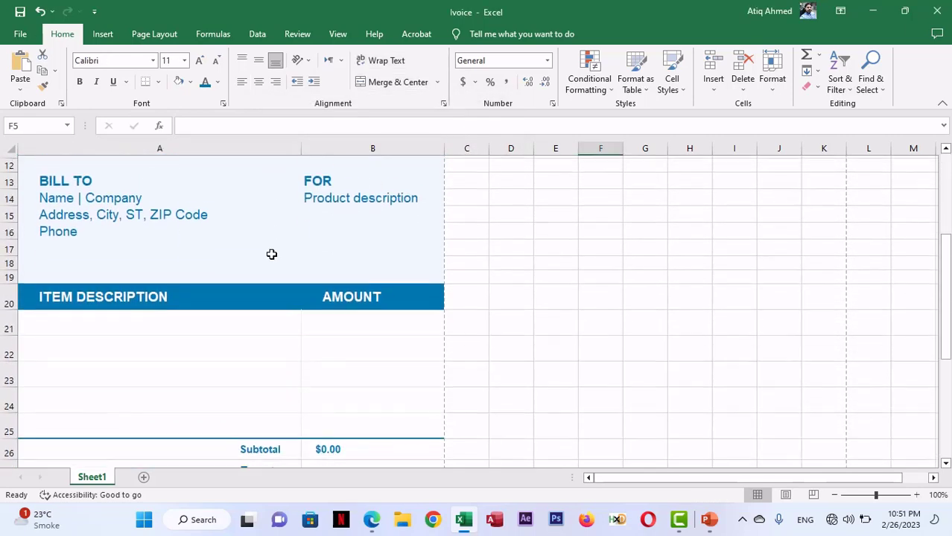
drag(98, 254, 376, 423)
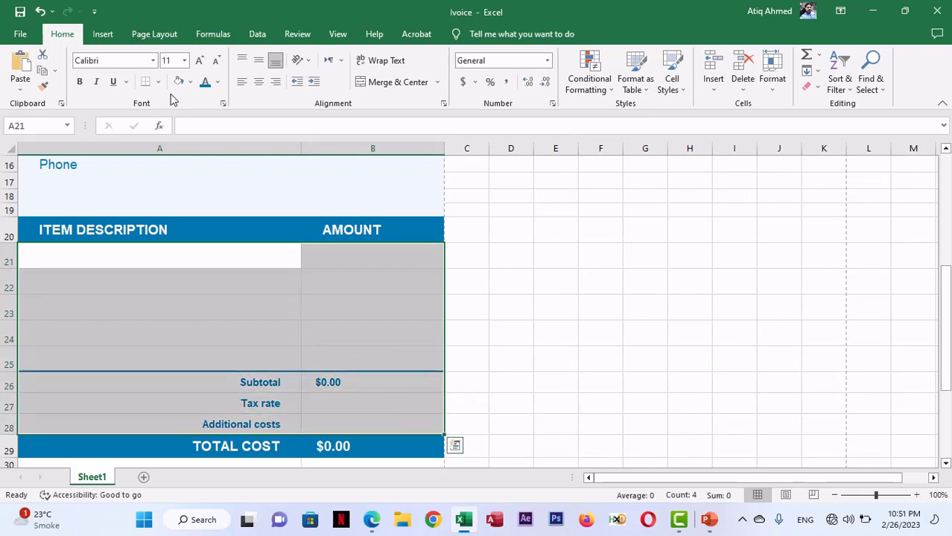
click(179, 81)
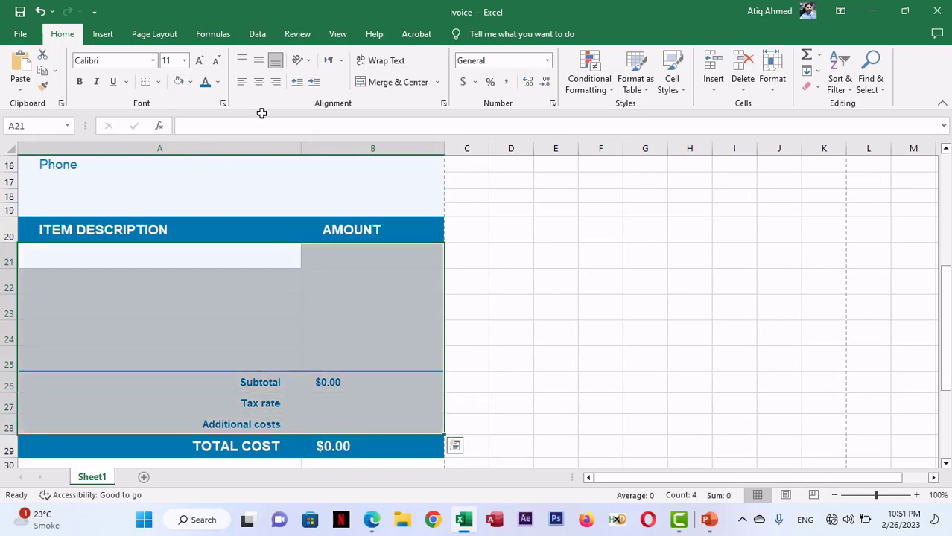
scroll(456, 275, down, 5)
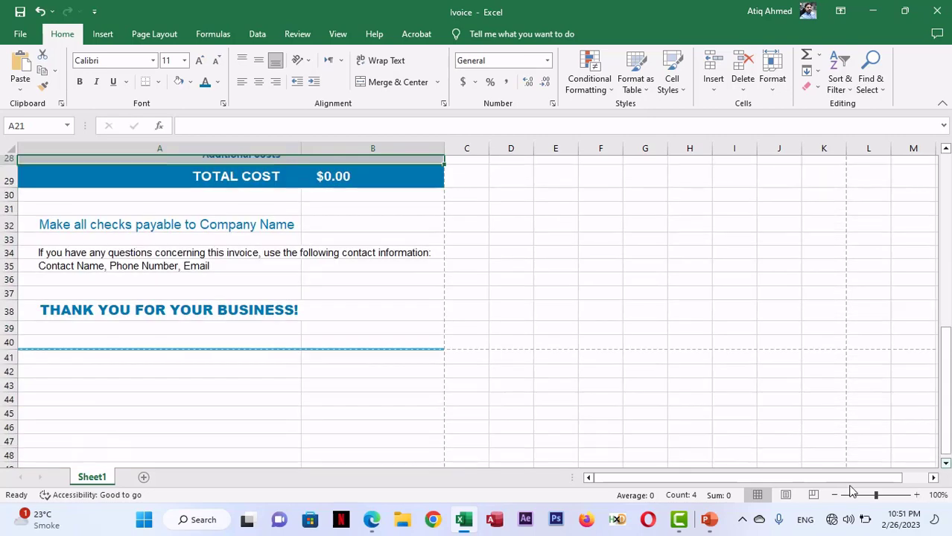
click(491, 182)
scroll(459, 237, up, 1)
scroll(459, 238, up, 3)
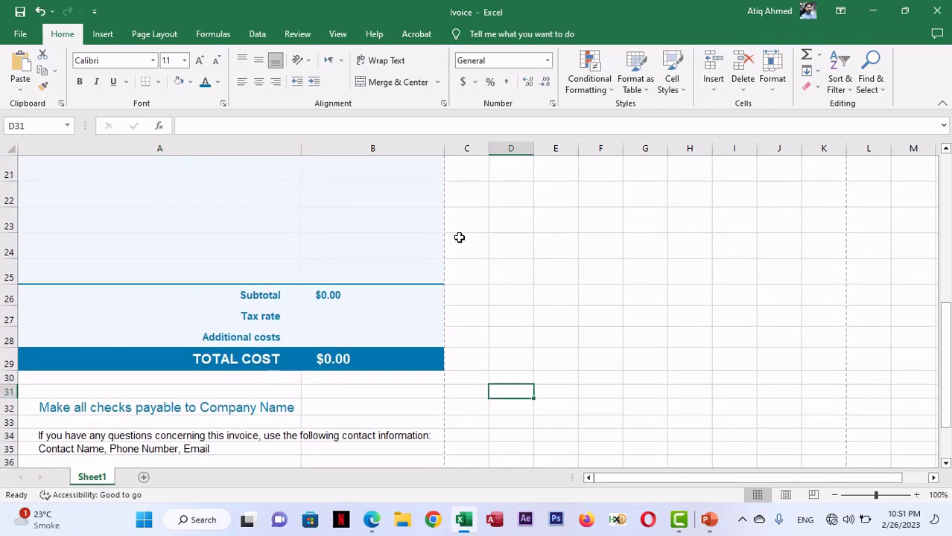
scroll(460, 237, up, 2)
scroll(460, 237, down, 4)
scroll(283, 236, down, 2)
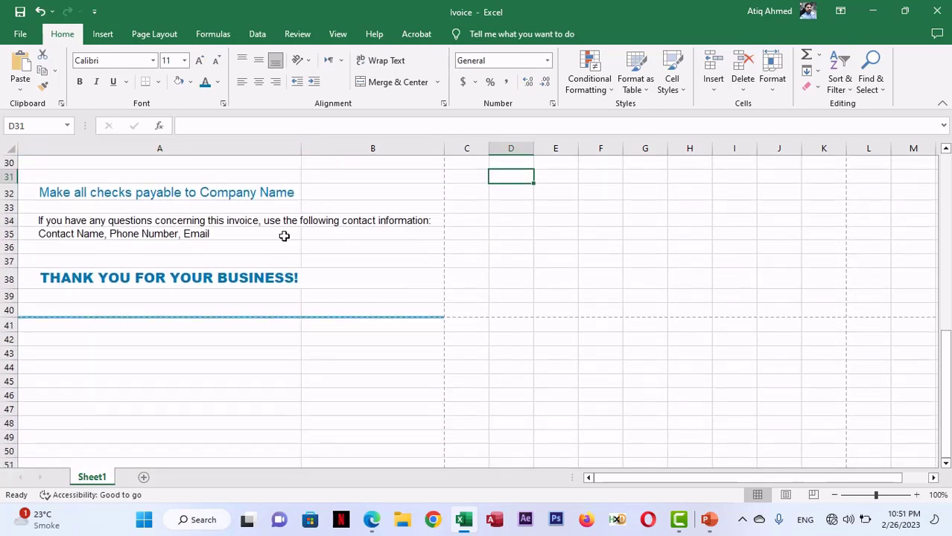
- Fill the closing section below the total cost row, cells A30:B40, with the same pale blue
scroll(229, 283, up, 2)
mouse_move(24, 227)
mouse_down()
mouse_move(336, 306)
mouse_move(396, 380)
mouse_up()
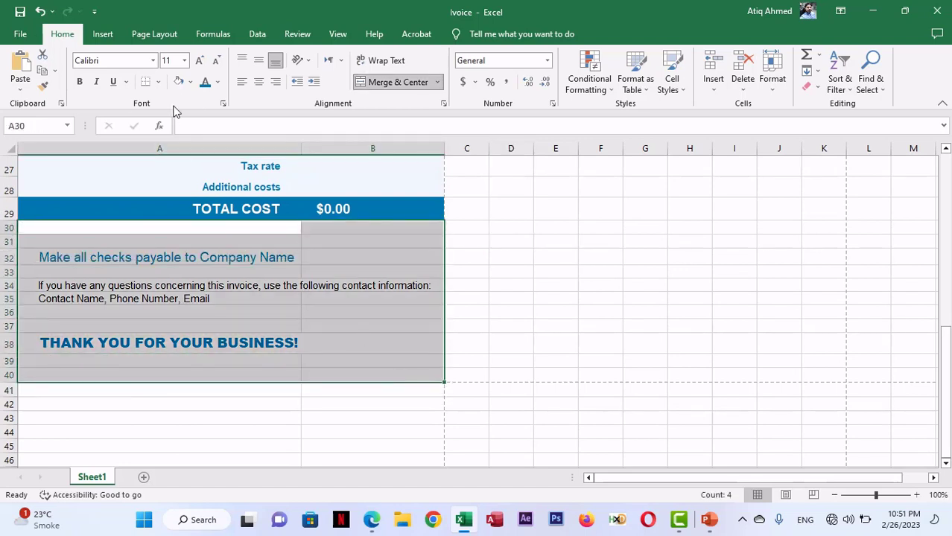
click(179, 82)
click(478, 257)
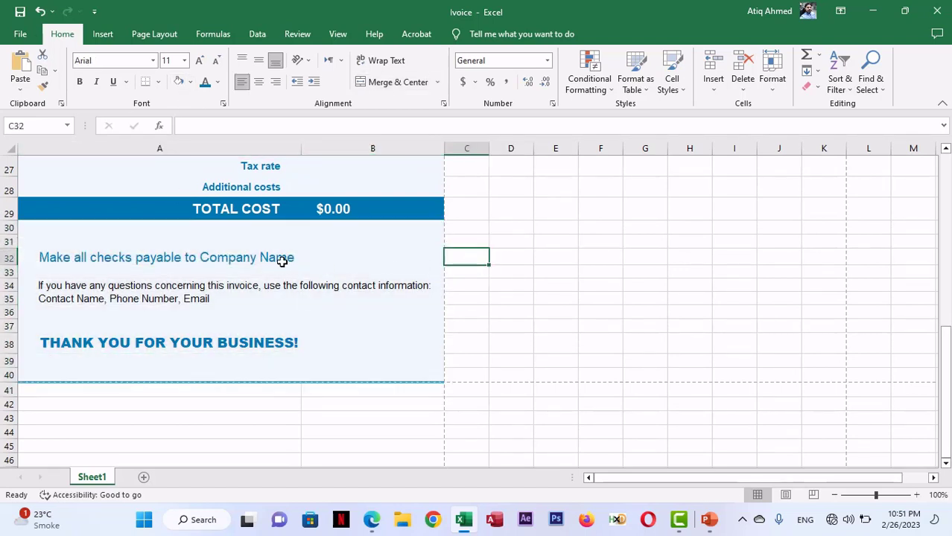
scroll(282, 261, up, 9)
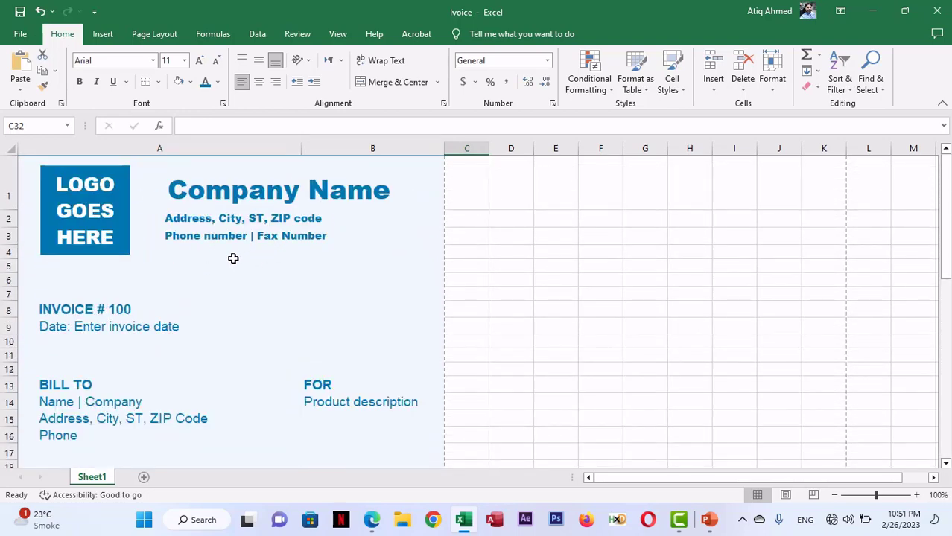
- Export the invoice sheet as a PDF named Ivoice-New to the Desktop
click(21, 35)
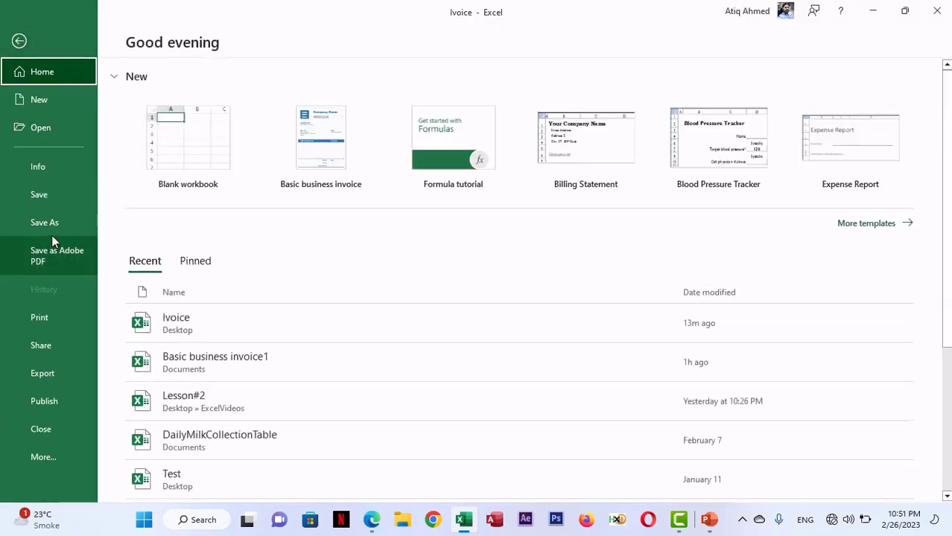
click(49, 375)
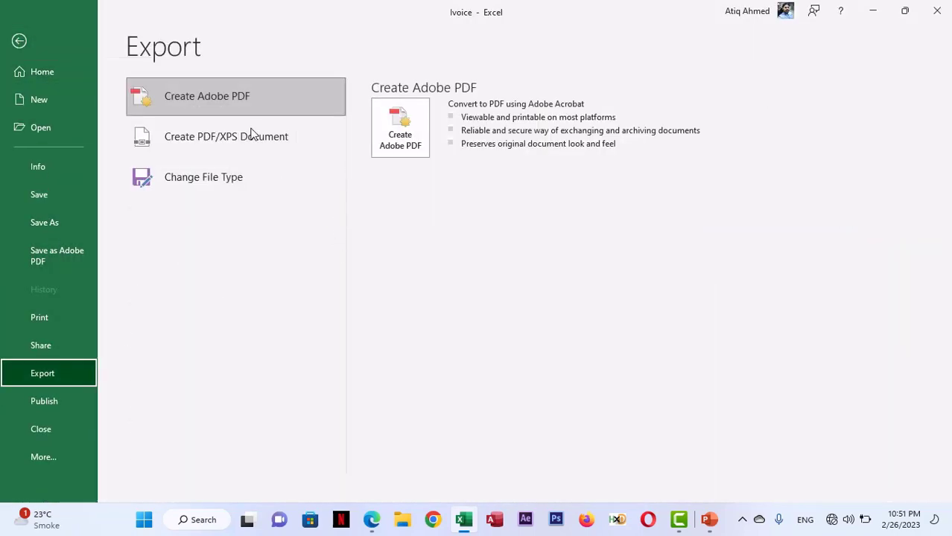
click(214, 149)
click(400, 195)
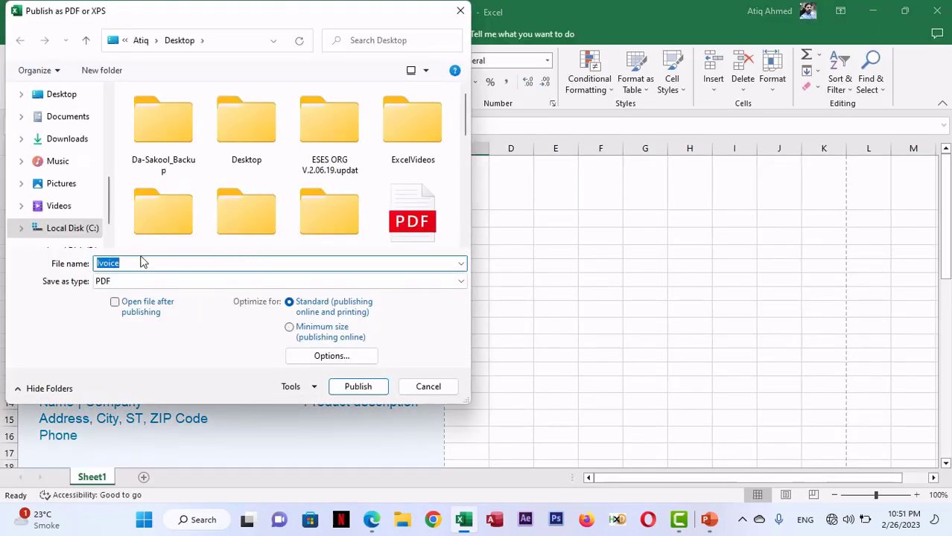
click(159, 263)
click(75, 95)
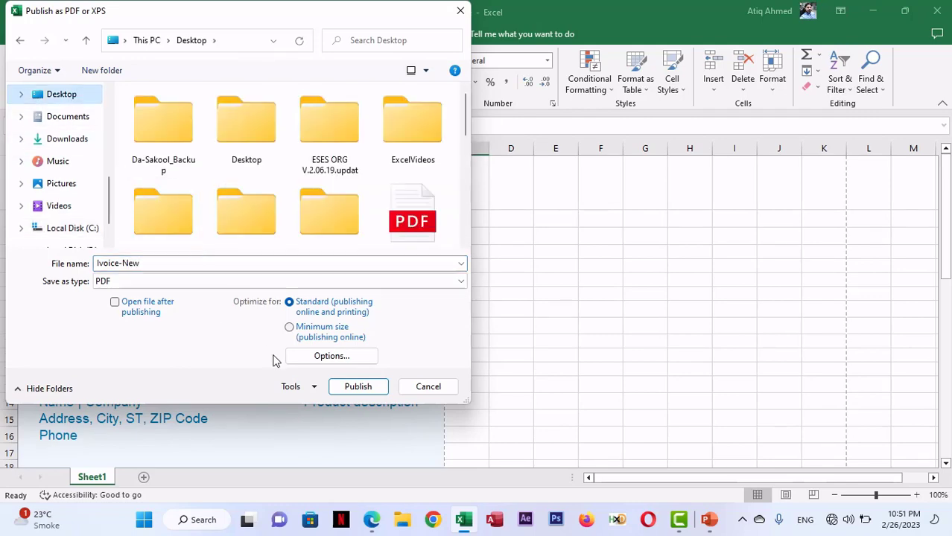
click(358, 387)
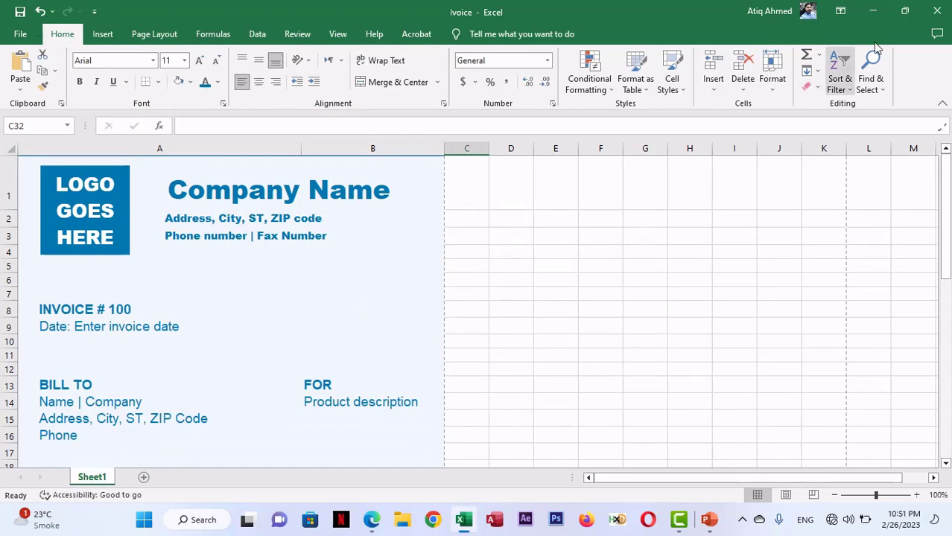
- Minimize Excel and close the PowerPoint presentation used for color sampling
click(873, 11)
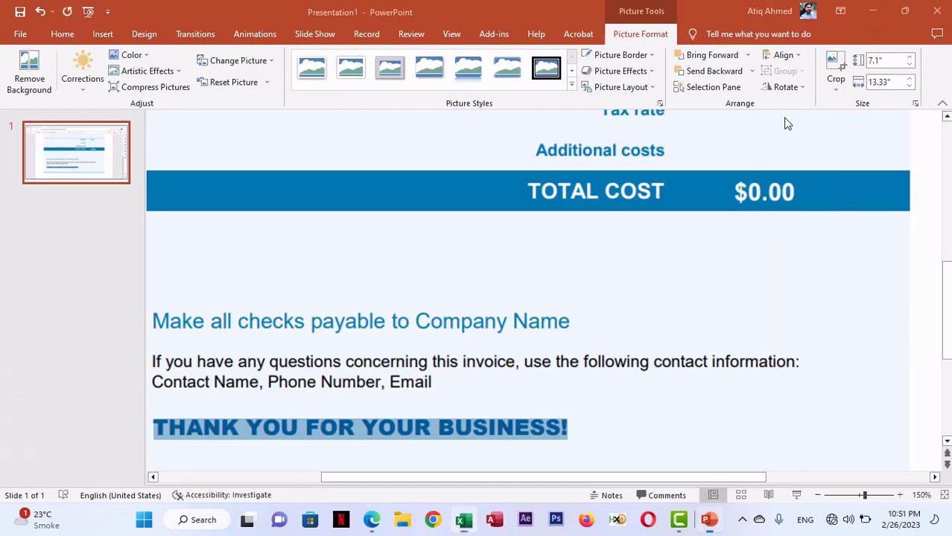
click(937, 11)
click(528, 338)
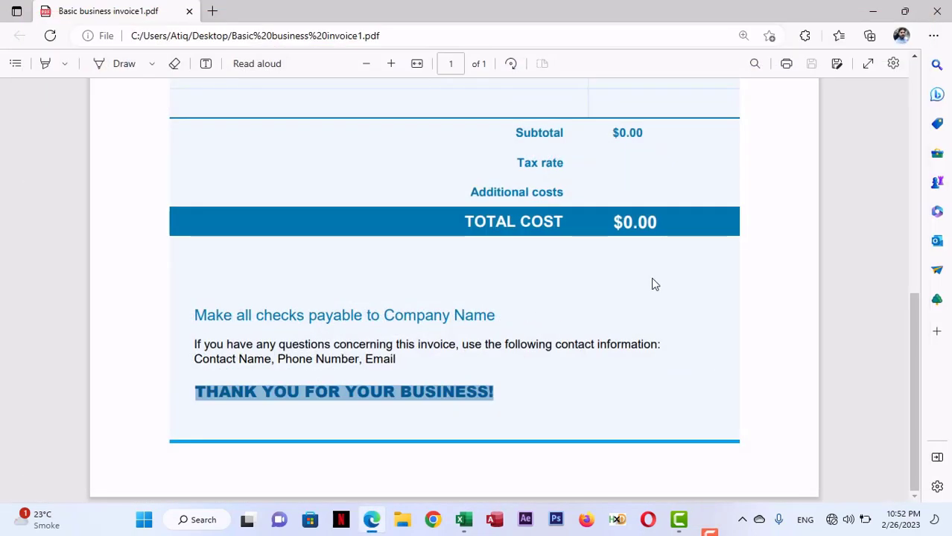
- Review the original Basic business invoice1.pdf from its header down to the closing line
scroll(544, 181, up, 10)
scroll(544, 184, up, 2)
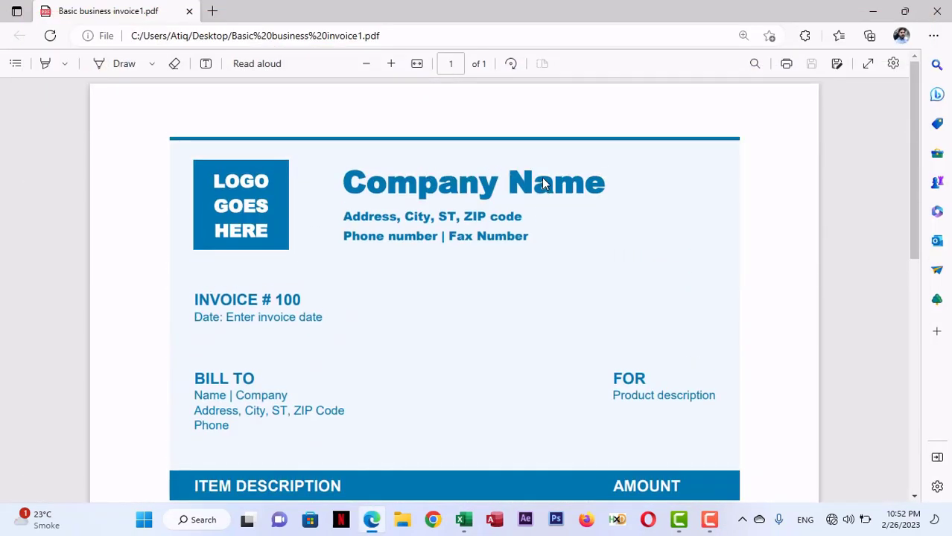
scroll(542, 180, down, 9)
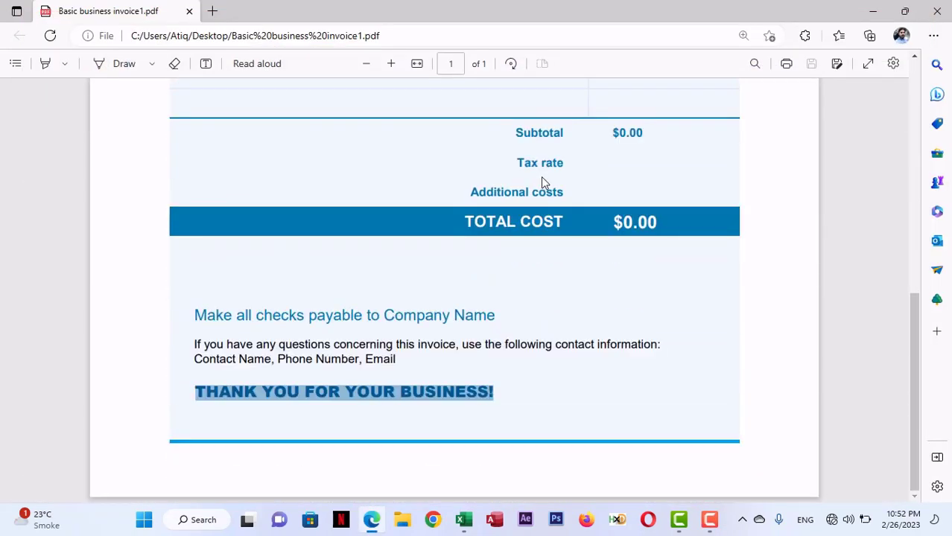
scroll(538, 194, up, 10)
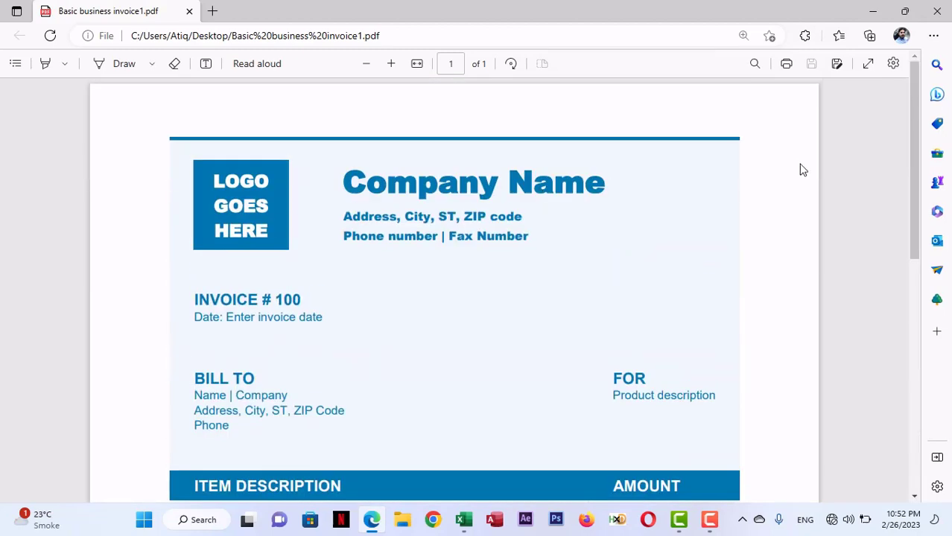
- Open the exported Ivoice-New.pdf from the desktop and look through the whole invoice
click(873, 12)
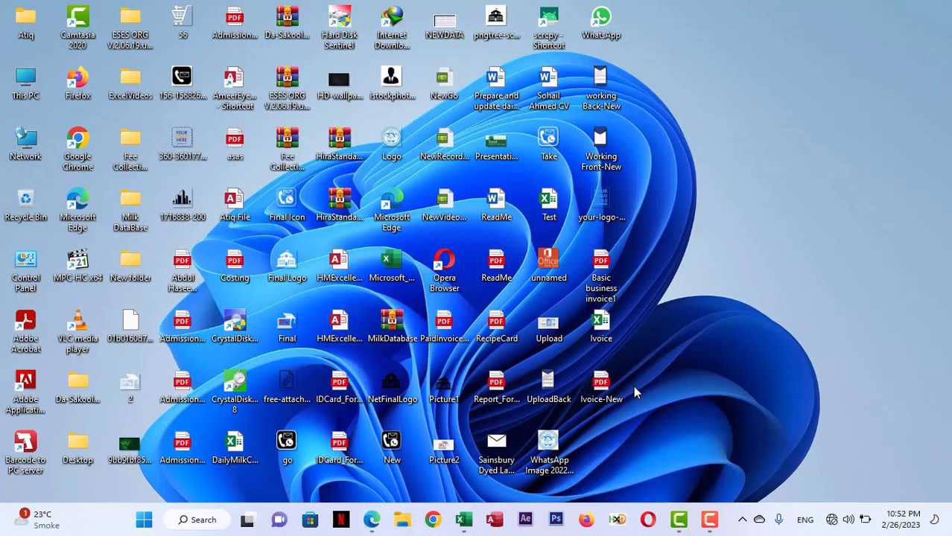
double_click(614, 390)
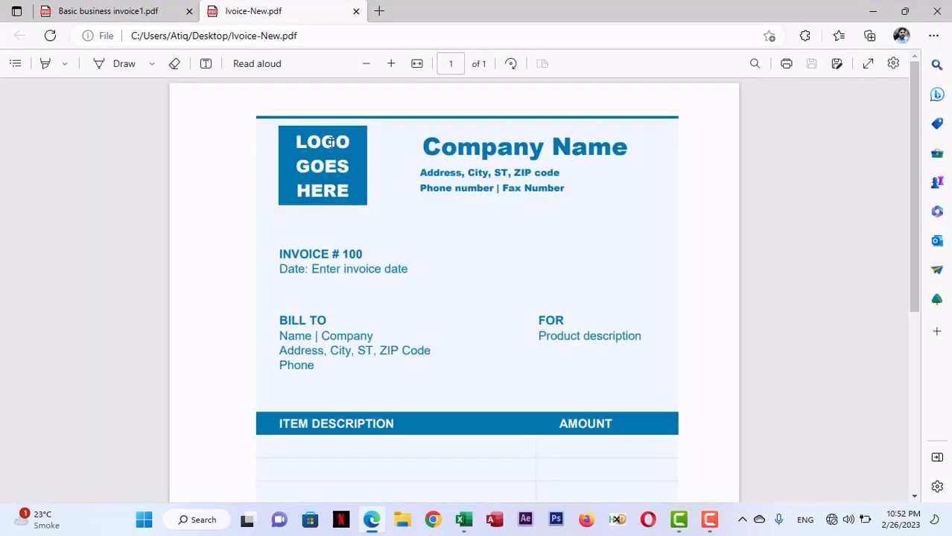
scroll(462, 206, up, 1)
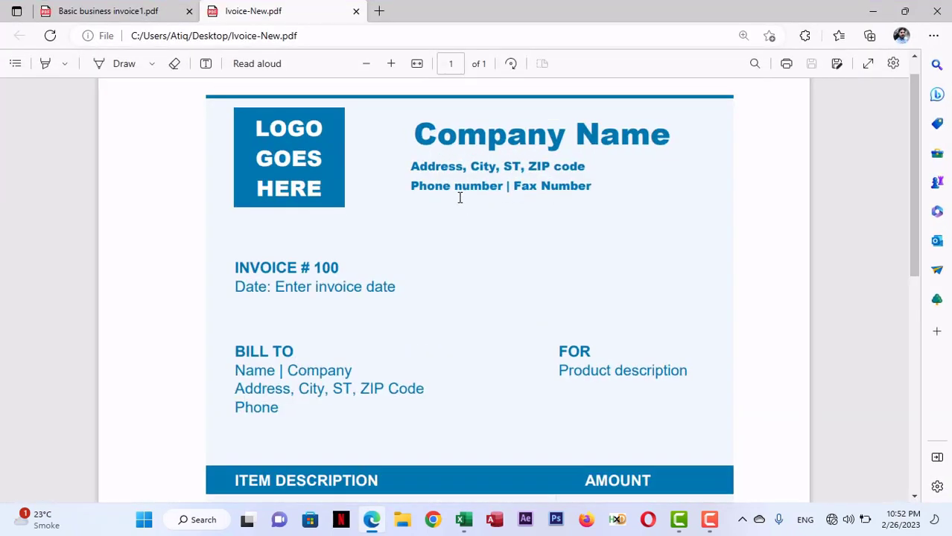
scroll(454, 192, down, 6)
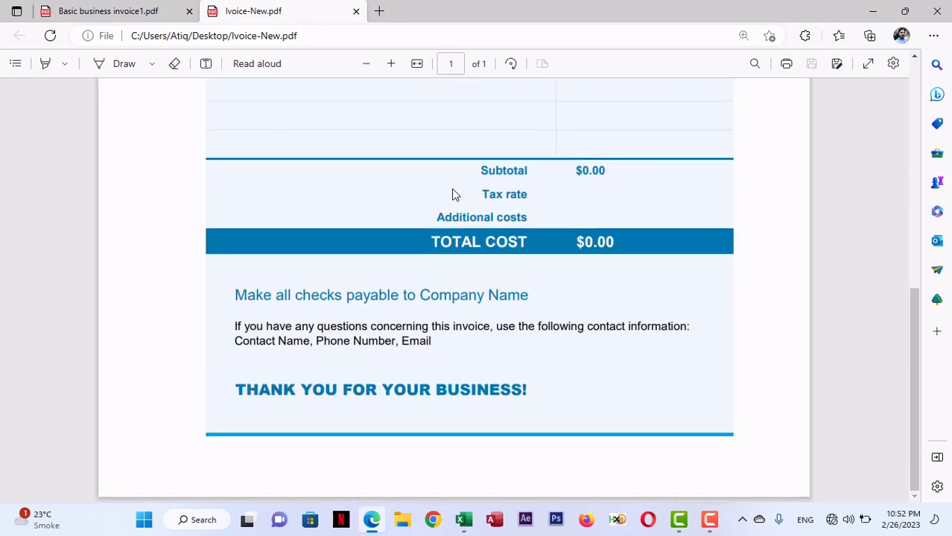
scroll(453, 192, up, 6)
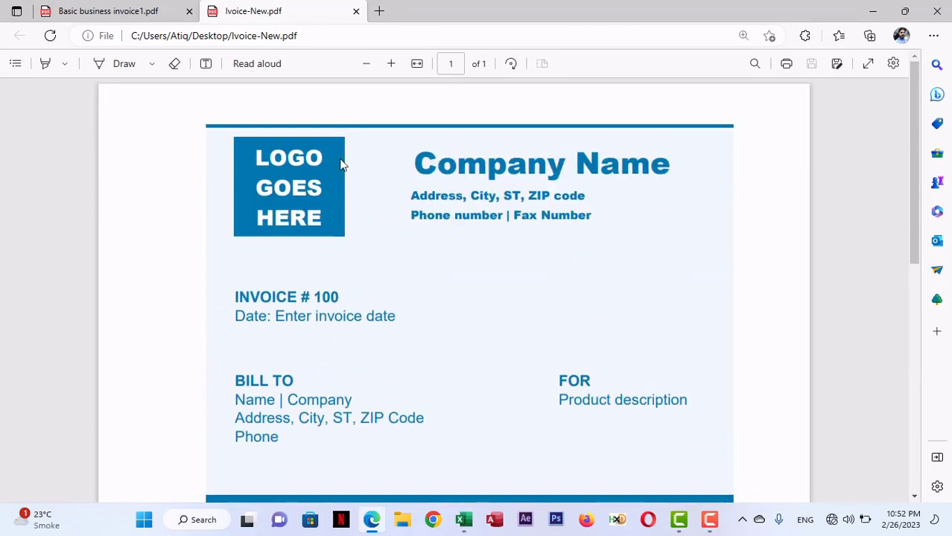
- Compare the logo, company name and billing areas of Basic business invoice1.pdf and Ivoice-New.pdf
click(124, 14)
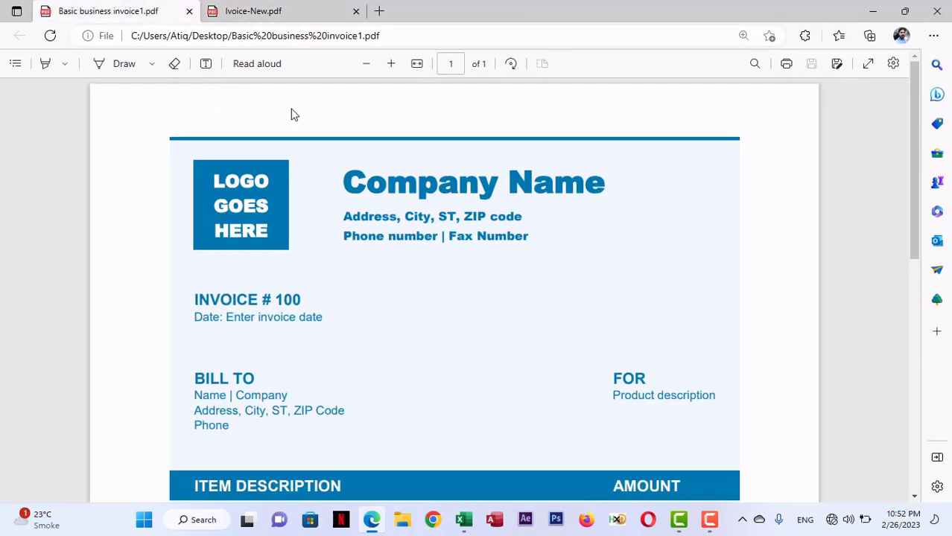
click(296, 15)
ctrl+scroll(403, 183, up, 1)
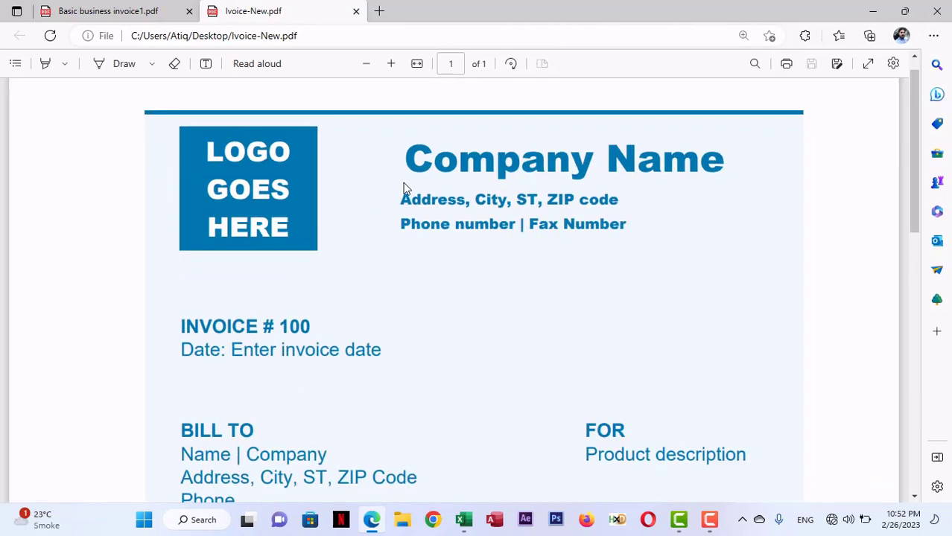
click(119, 11)
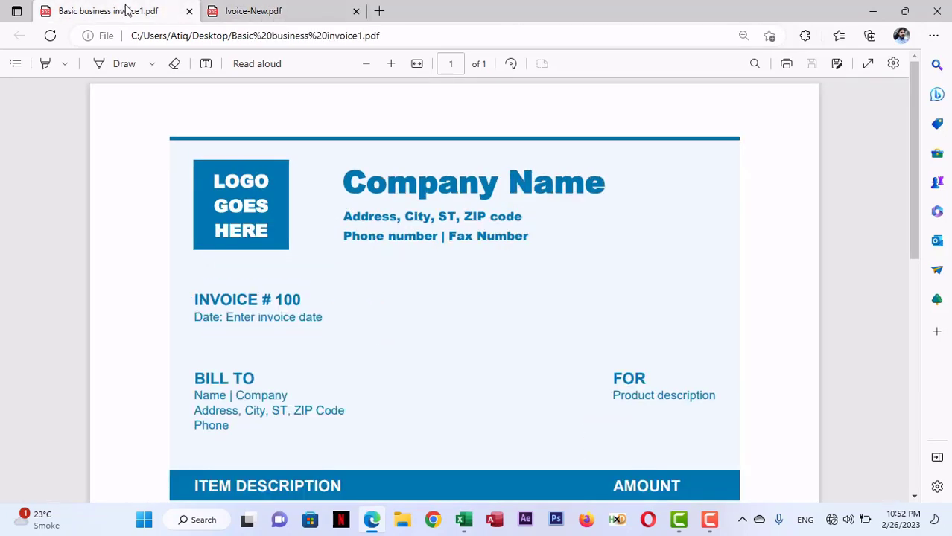
click(265, 14)
click(97, 8)
- Compare the item tables, totals and closing sections of the original and exported invoice PDFs
scroll(435, 334, down, 5)
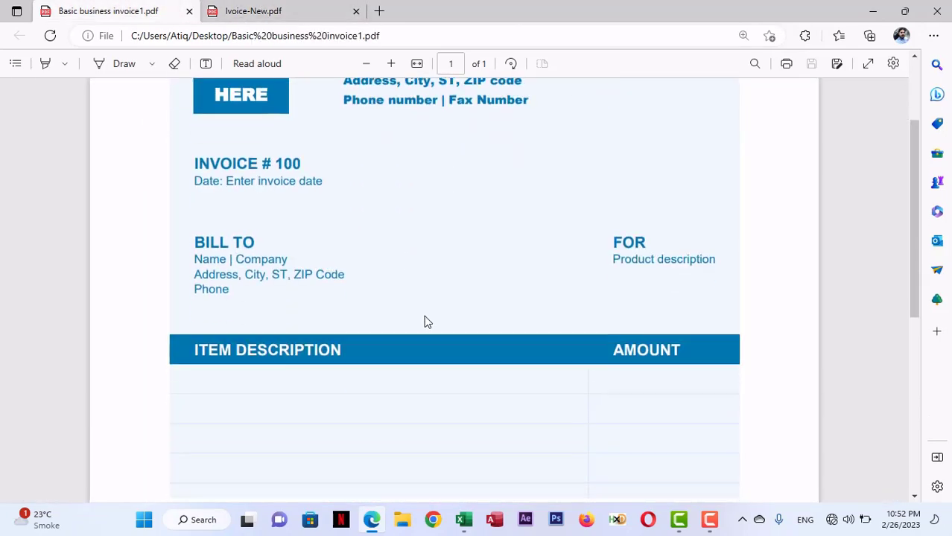
scroll(361, 207, down, 2)
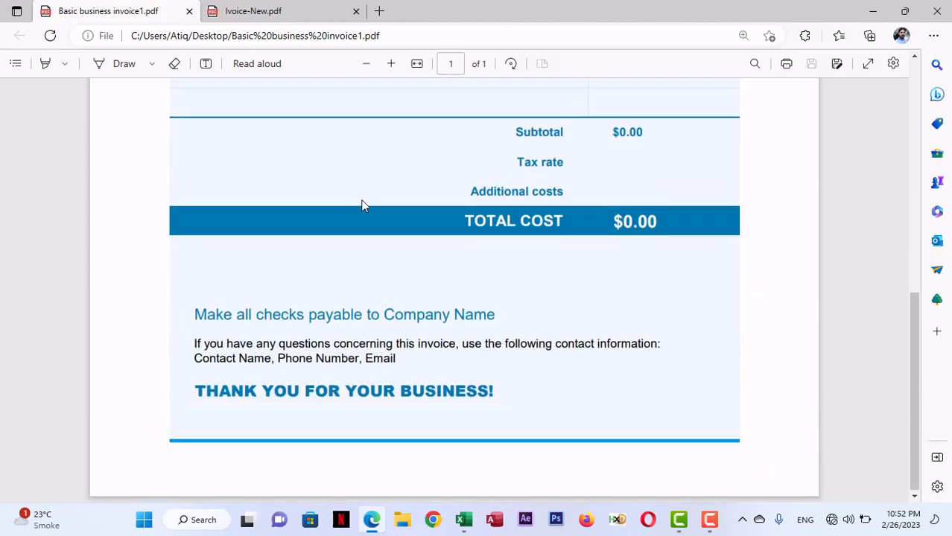
click(269, 7)
scroll(400, 287, down, 3)
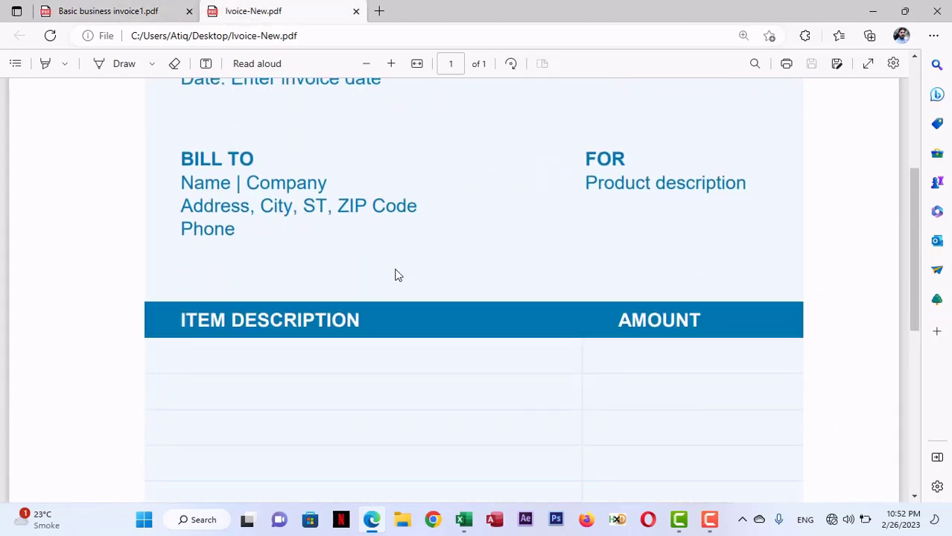
scroll(398, 275, down, 3)
- Zoom out both invoice PDFs to examine the layout of each full page
scroll(397, 275, up, 2)
scroll(398, 275, up, 2)
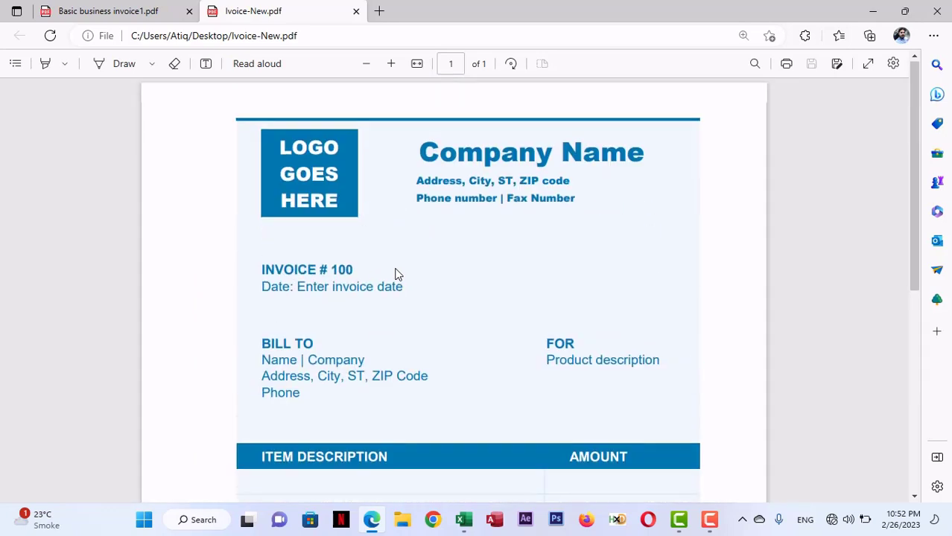
scroll(395, 271, down, 1)
scroll(395, 271, down, 3)
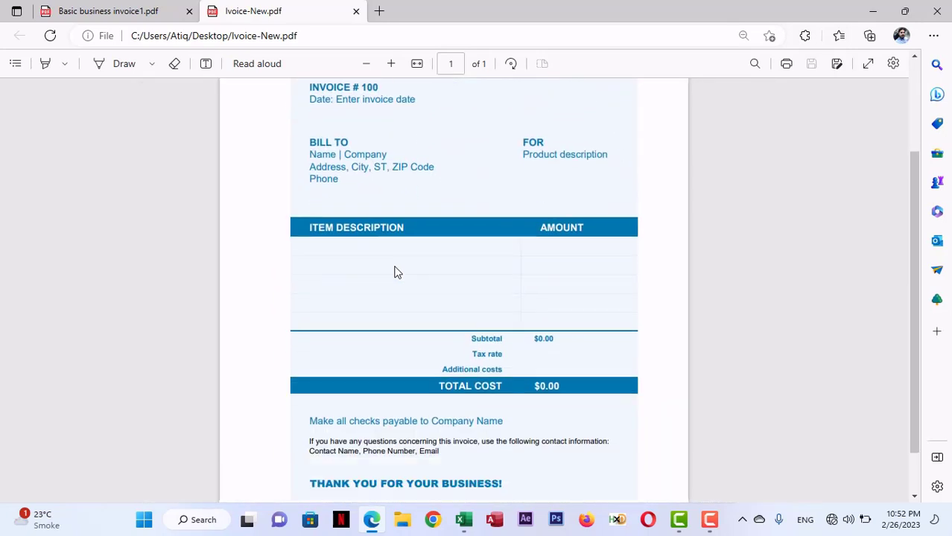
scroll(396, 273, down, 1)
click(119, 14)
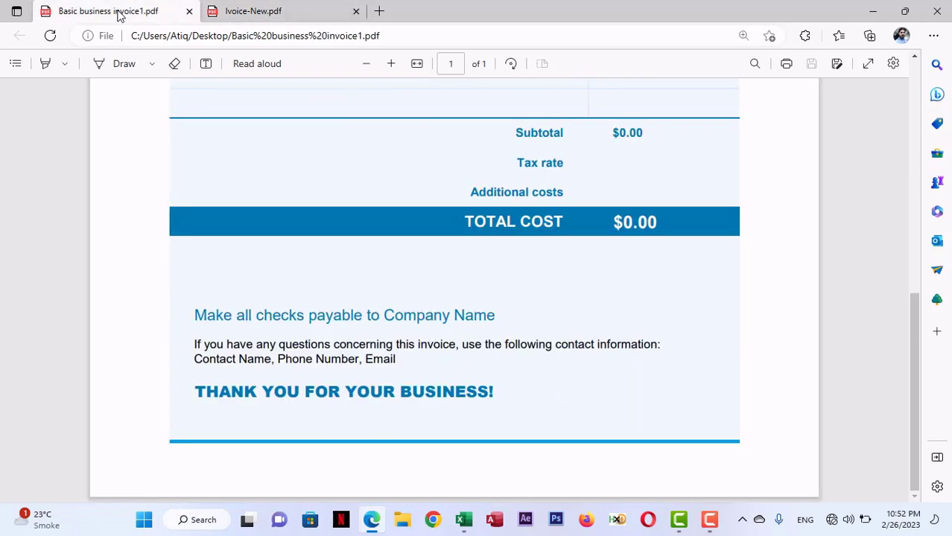
scroll(496, 201, down, 3)
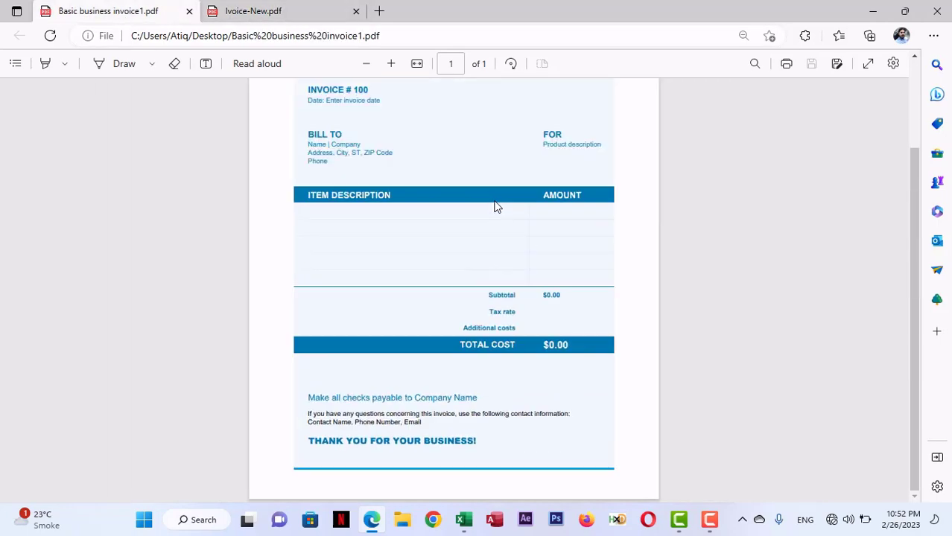
scroll(491, 204, down, 2)
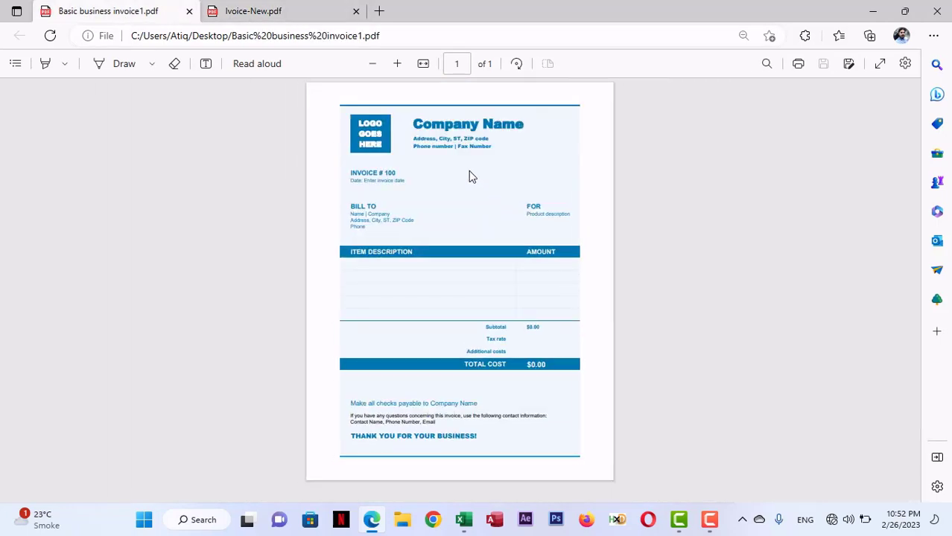
click(287, 15)
scroll(509, 169, down, 4)
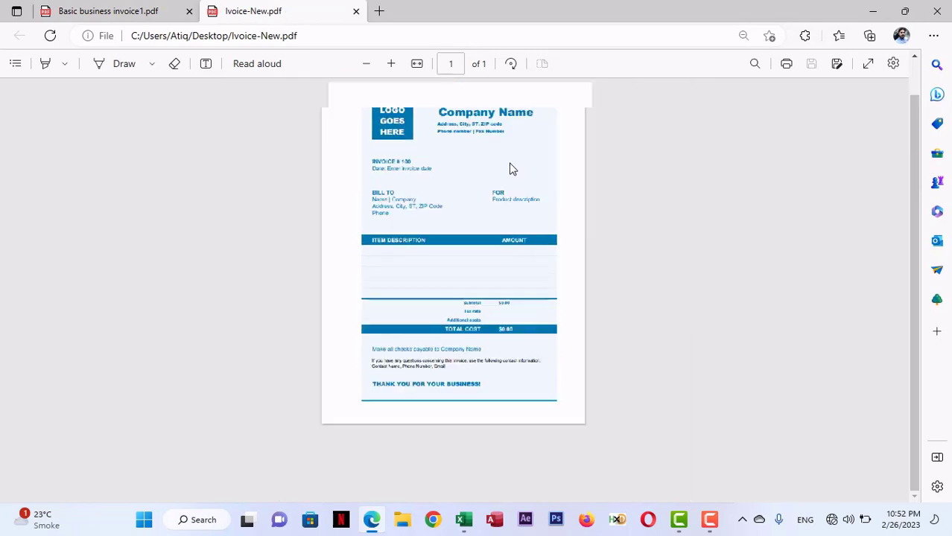
scroll(509, 168, up, 1)
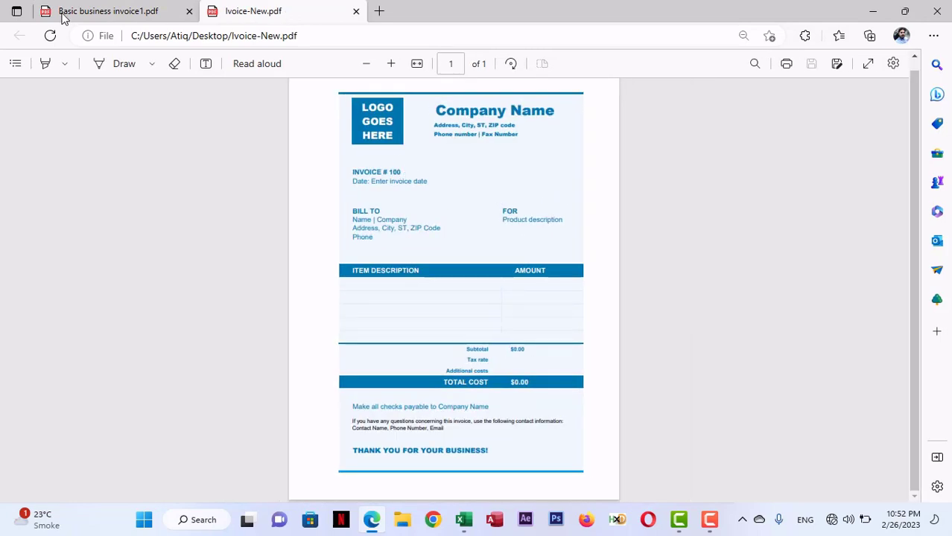
- Compare the full-page layouts of Basic business invoice1.pdf and Ivoice-New.pdf by alternating between them, ending on the exported invoice
click(95, 13)
click(251, 7)
click(110, 9)
click(252, 7)
click(119, 9)
click(267, 7)
click(138, 7)
click(253, 8)
click(149, 9)
click(254, 8)
click(123, 6)
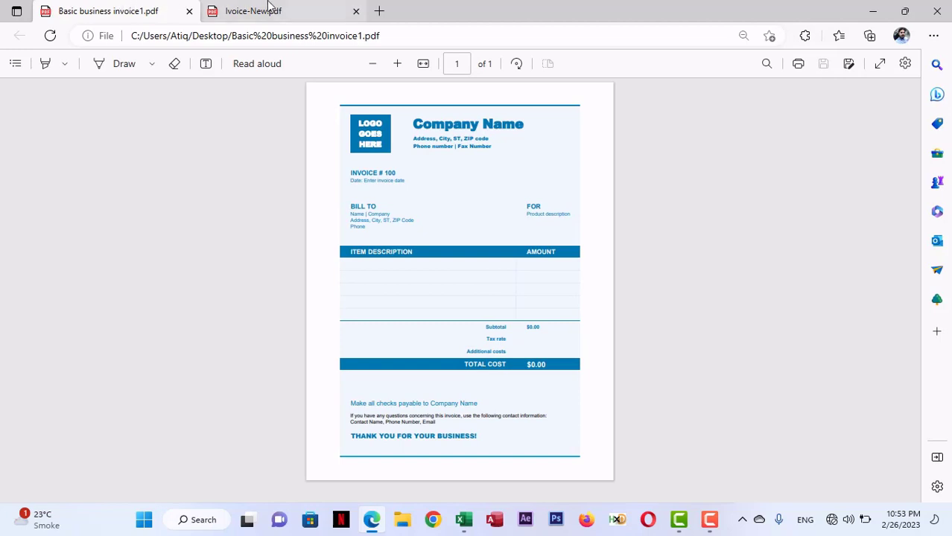
click(269, 6)
click(116, 8)
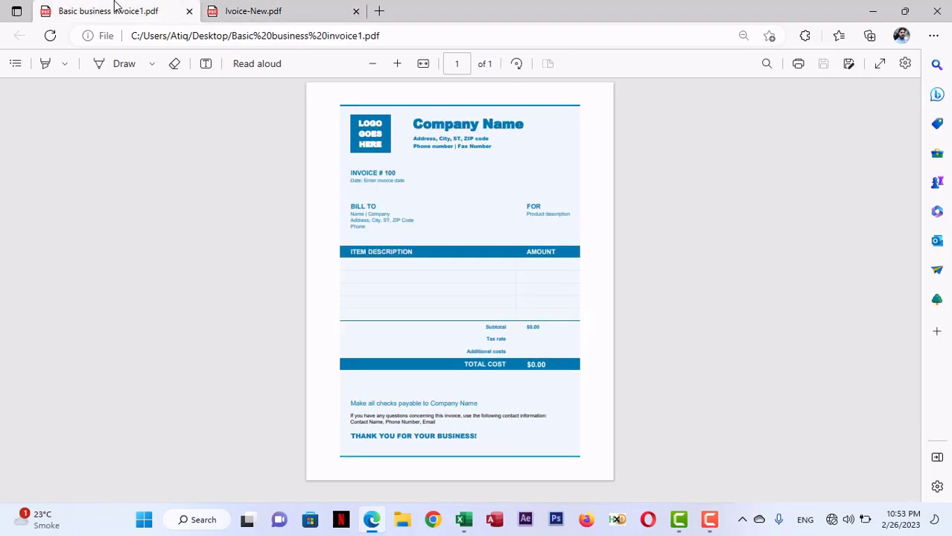
click(244, 8)
click(137, 8)
click(312, 7)
click(152, 6)
click(282, 7)
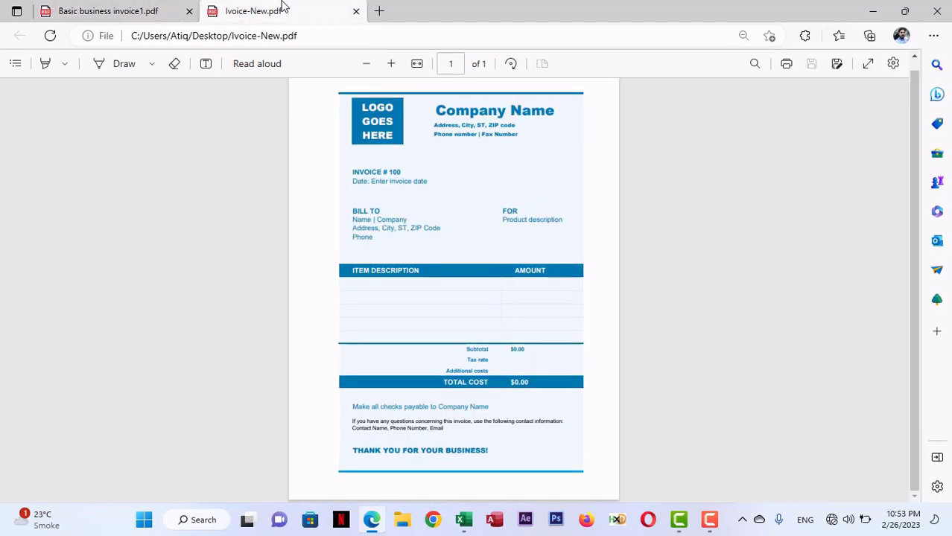
scroll(458, 202, up, 3)
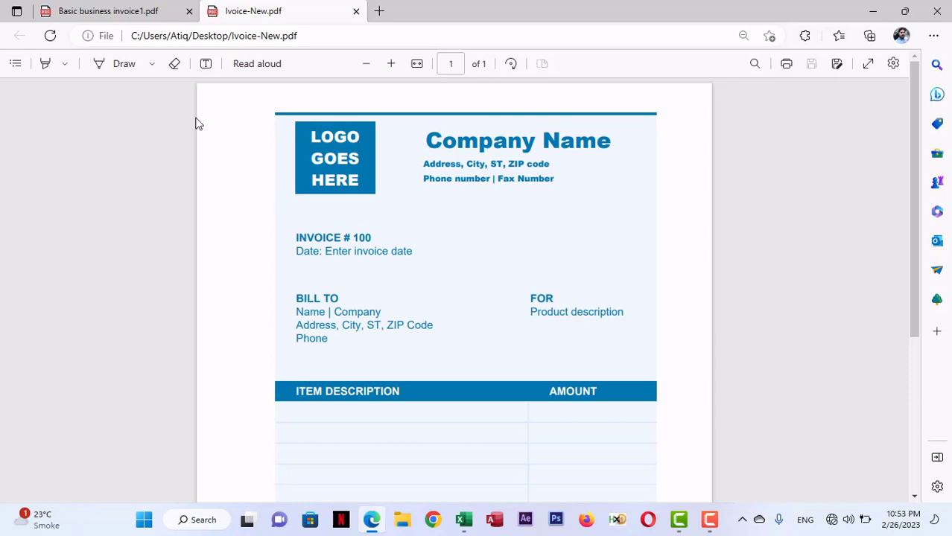
- Examine the exported Ivoice-New.pdf at a larger zoom, from the header through the item table and totals to the closing section
click(142, 8)
click(295, 8)
ctrl+scroll(409, 225, up, 2)
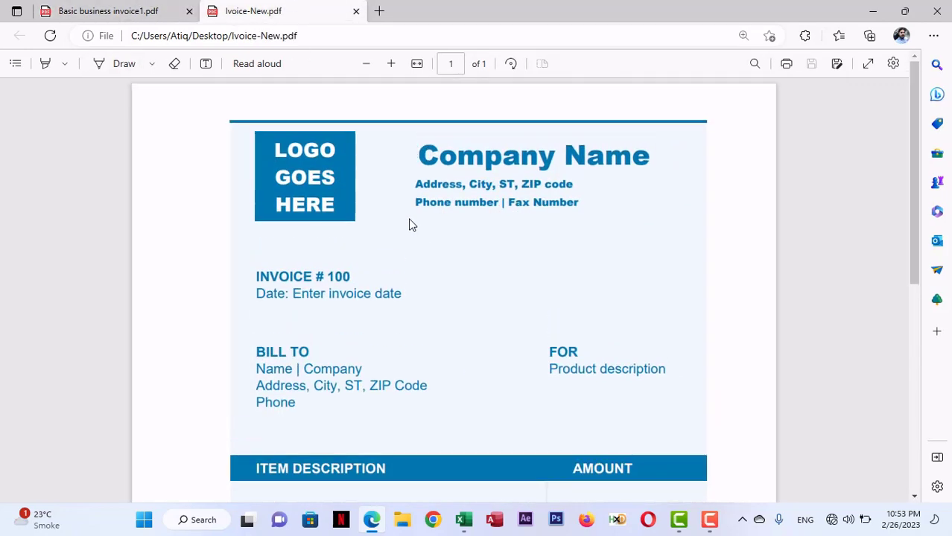
scroll(409, 224, down, 6)
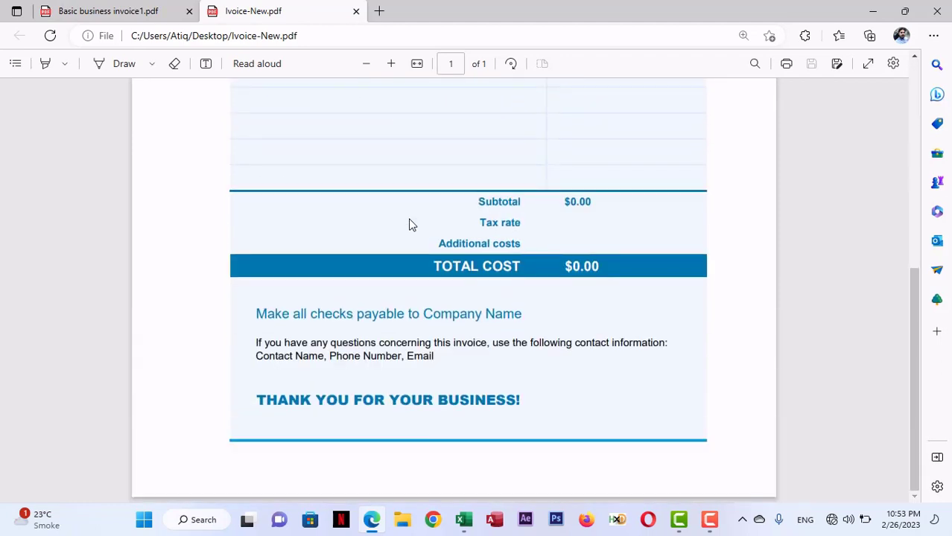
scroll(409, 225, up, 2)
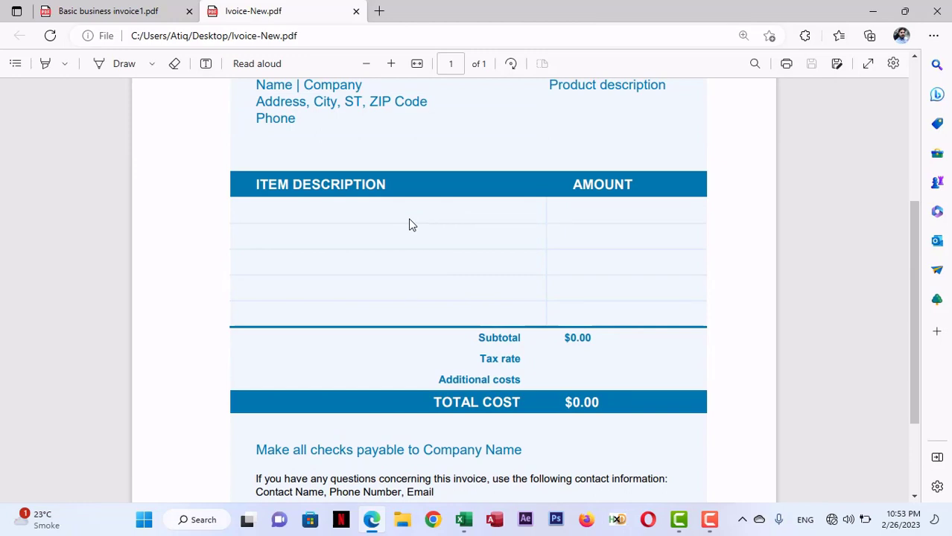
scroll(409, 223, up, 4)
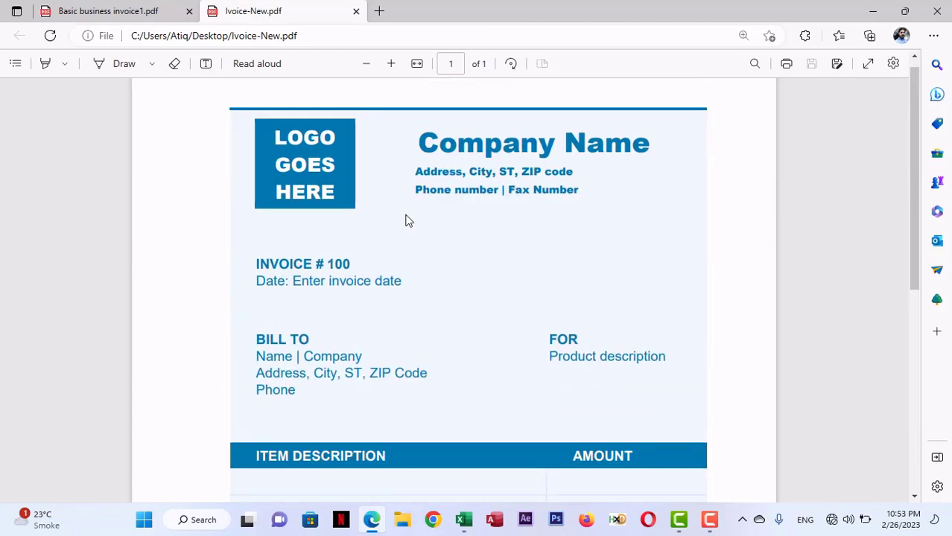
- Enlarge the headers of Basic business invoice1.pdf and Ivoice-New.pdf and compare their logo, company name and contact lines
click(123, 18)
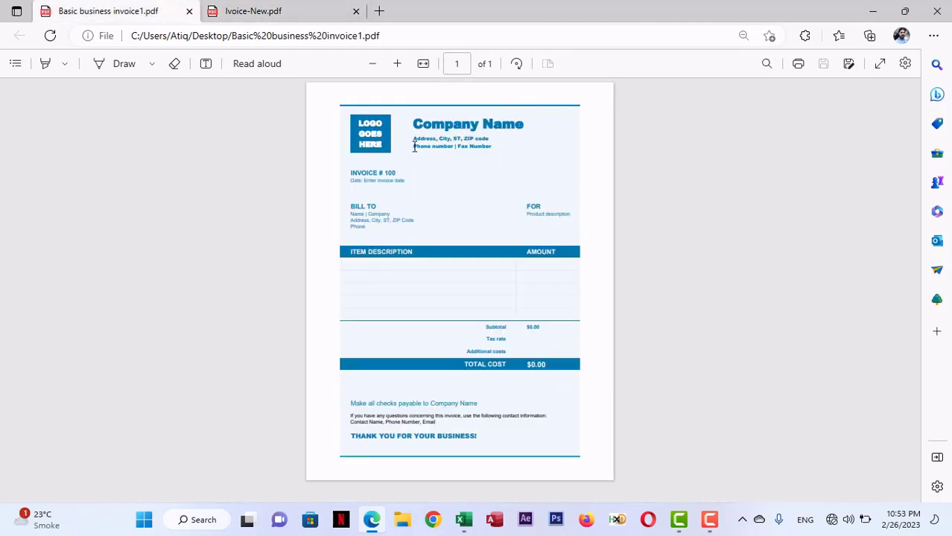
scroll(433, 191, up, 3)
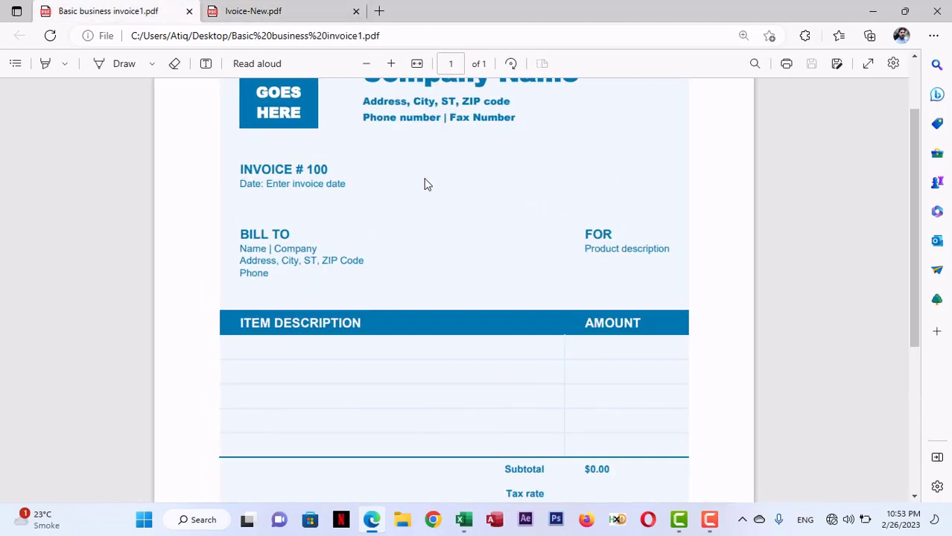
scroll(366, 182, up, 2)
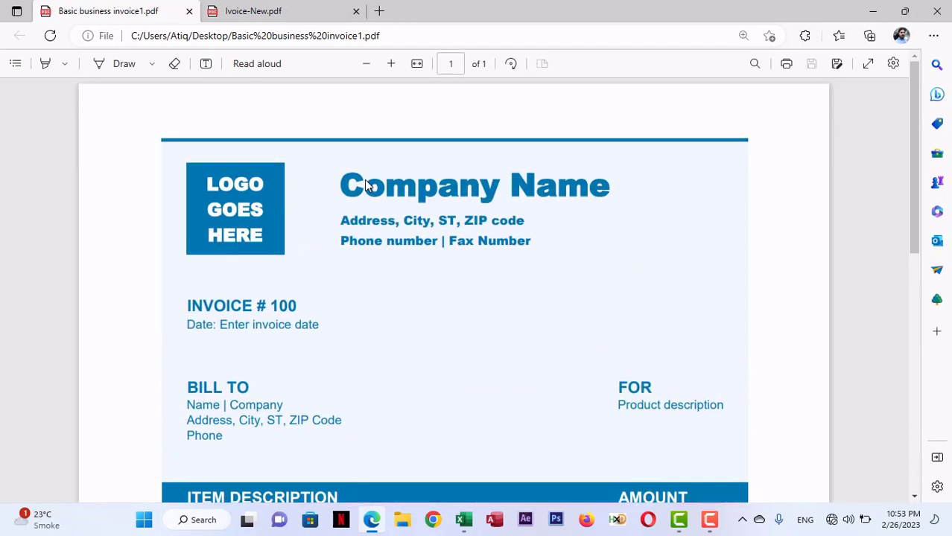
scroll(389, 201, up, 2)
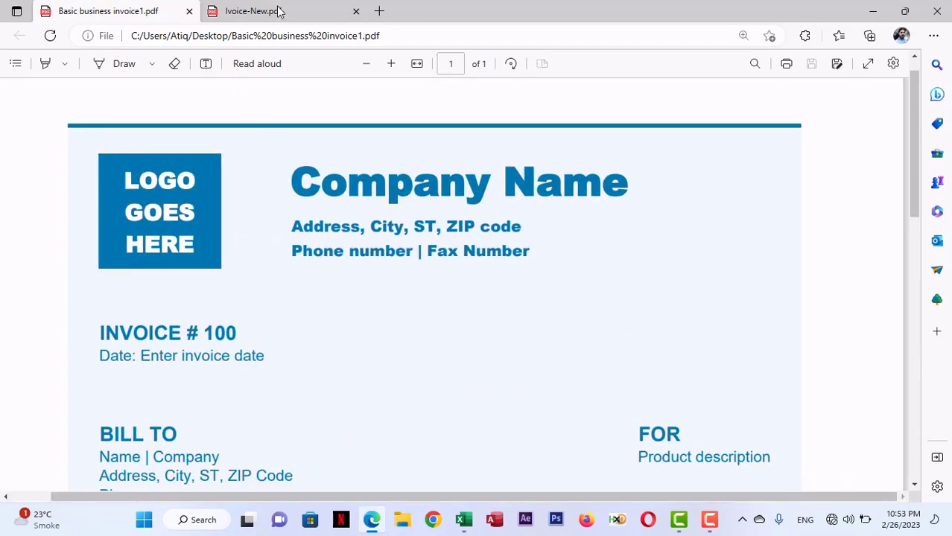
click(279, 11)
scroll(424, 171, up, 3)
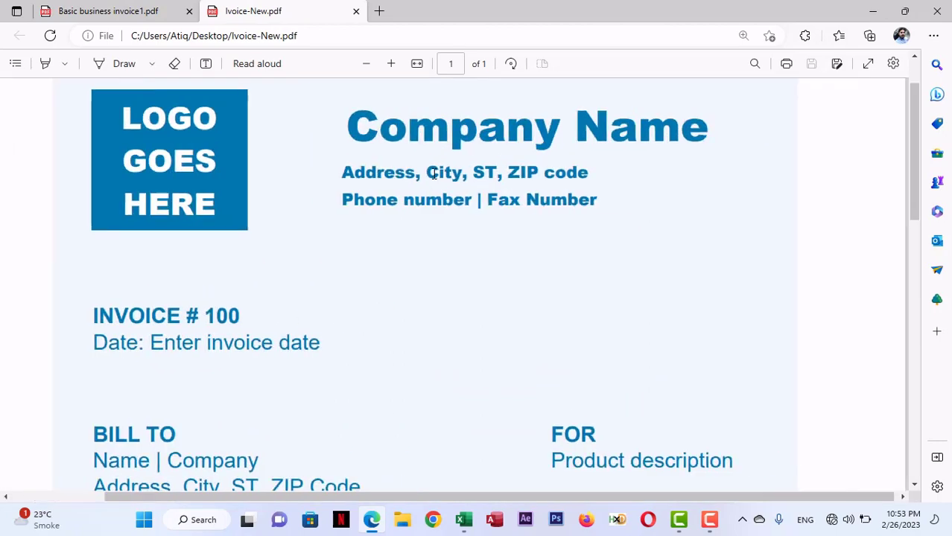
scroll(397, 193, up, 1)
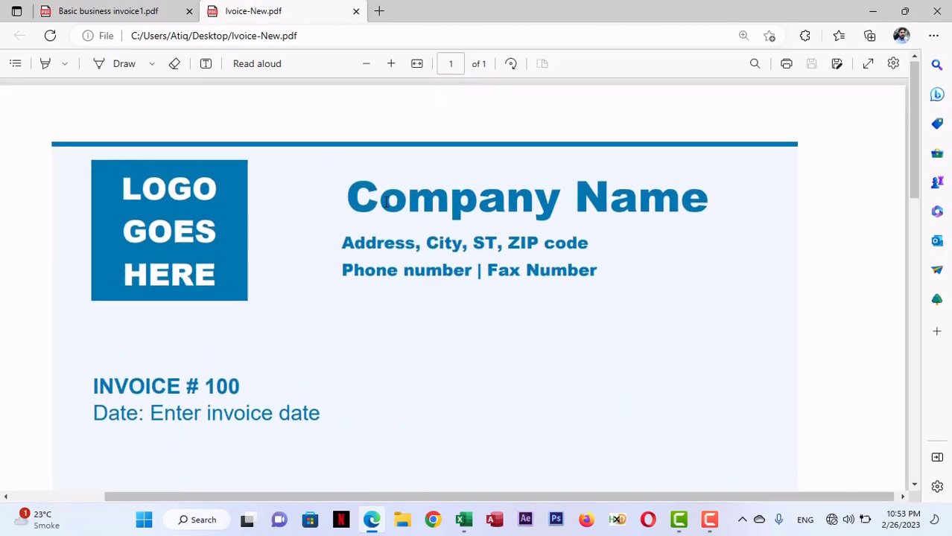
- Review the enlarged Basic business invoice1.pdf through its item table, totals and closing message, ending back at its header
click(136, 12)
scroll(403, 233, down, 12)
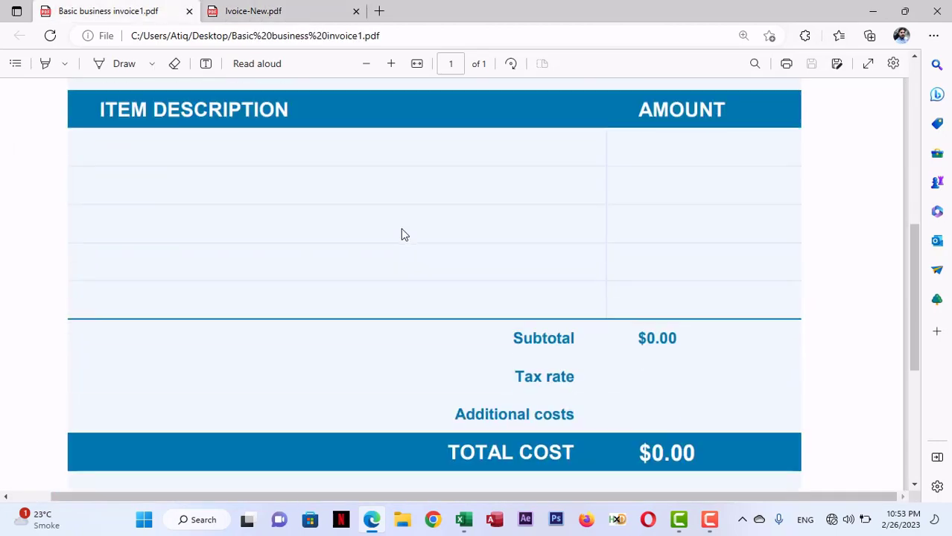
scroll(403, 234, down, 1)
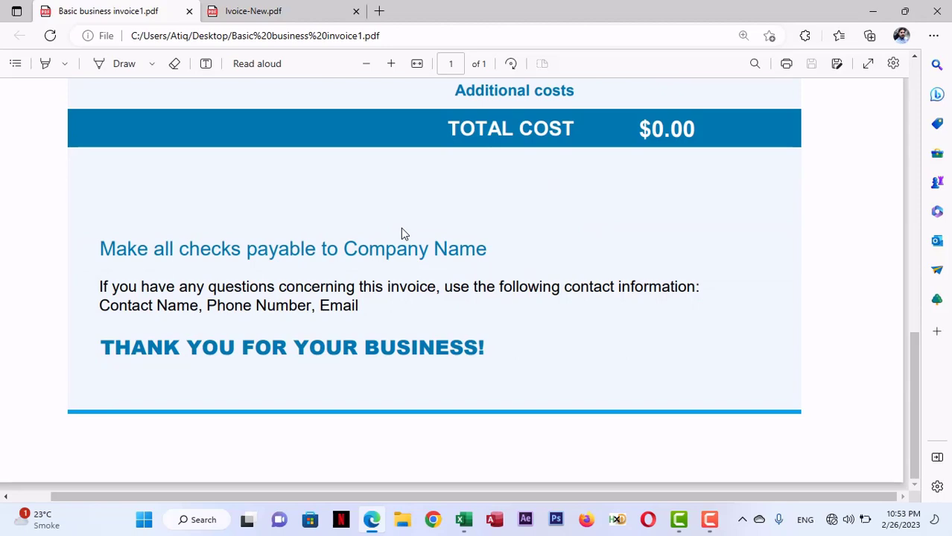
scroll(402, 233, up, 13)
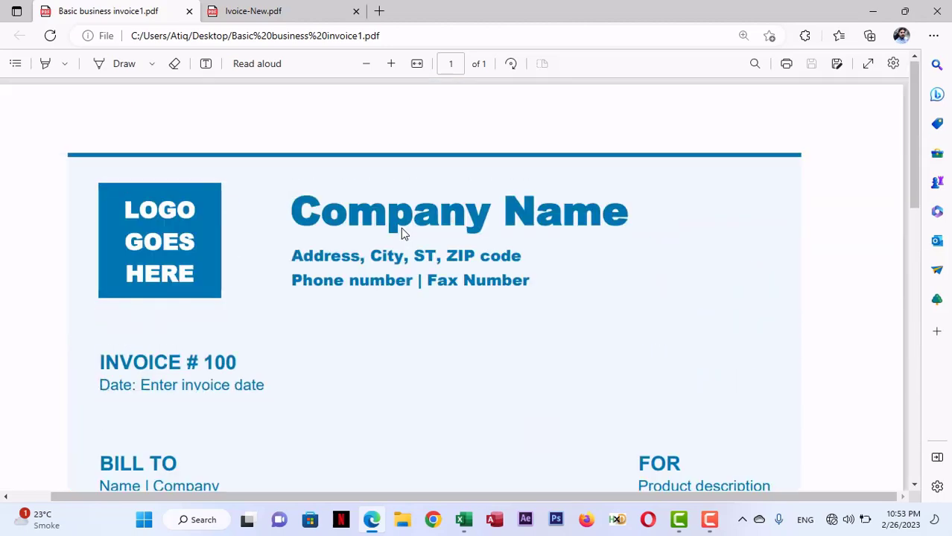